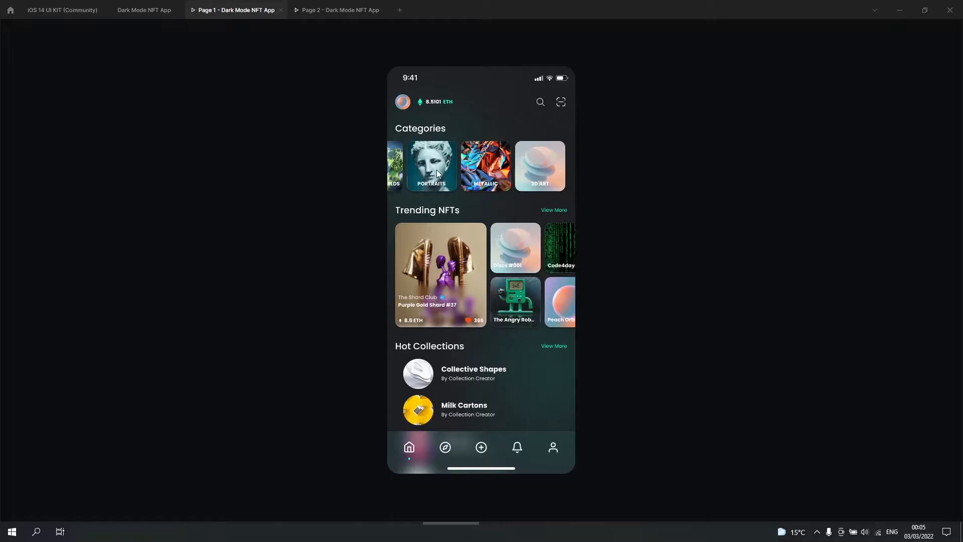
Browse the NFT carousels in the finished home screen prototype.
left_click_drag(471, 264, 401, 263)
left_click_drag(446, 263, 562, 281)
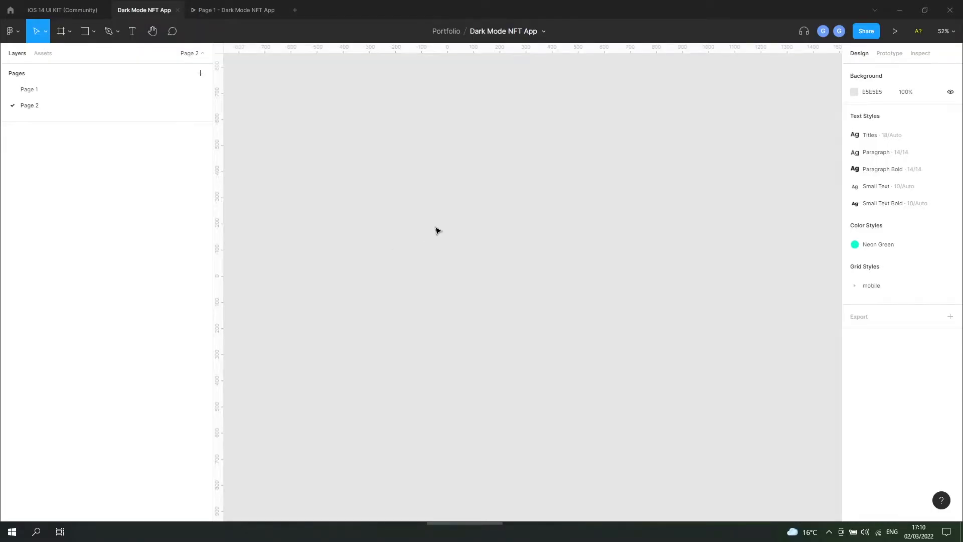
Create an iPhone 13 mini frame on Page 2 and fill it with dark grey.
key("f")
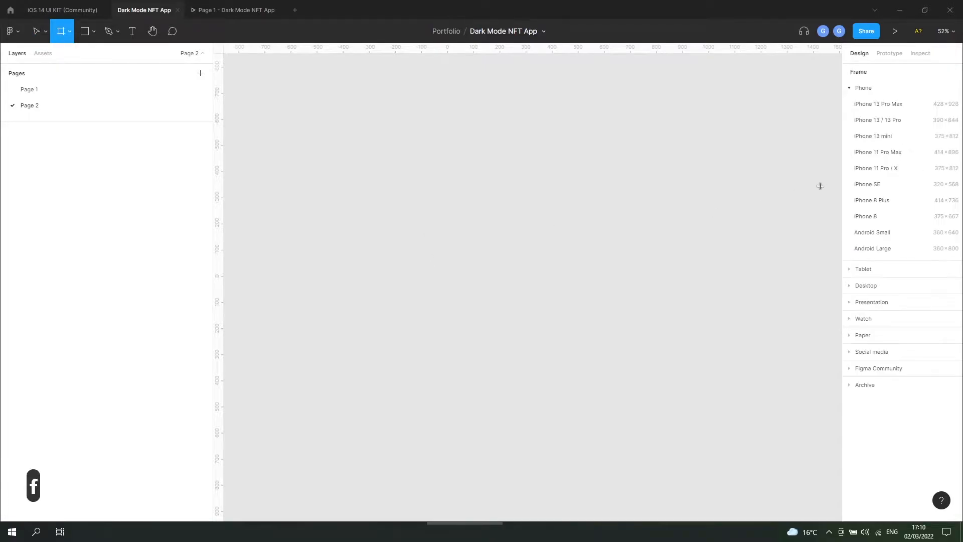
left_click(894, 142)
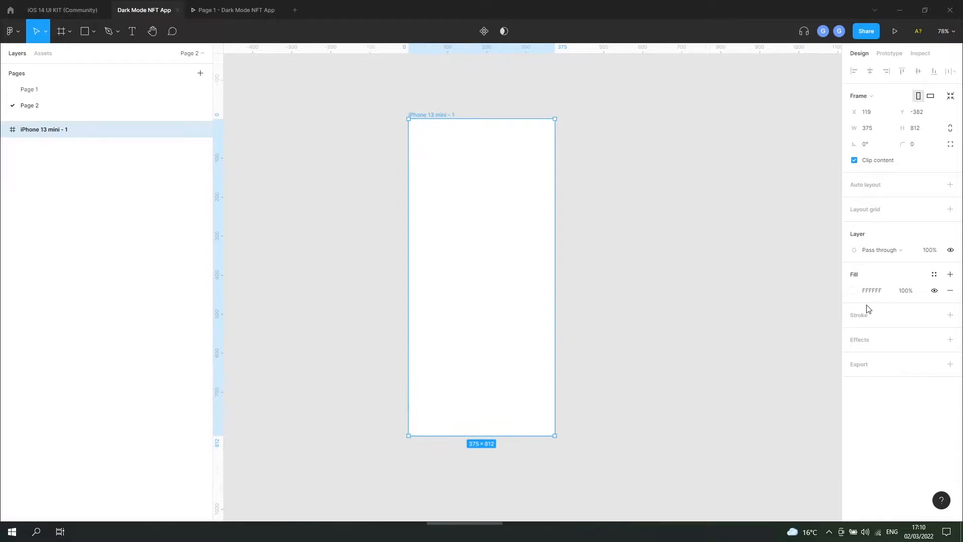
left_click(854, 291)
left_click_drag(747, 346, 704, 378)
left_click(656, 239)
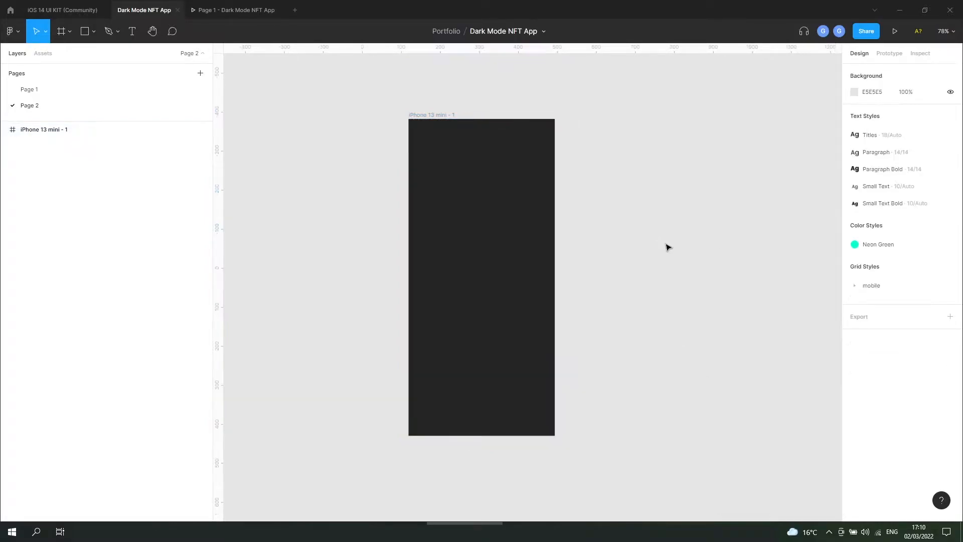
Copy the status bar from the iOS 14 UI Kit's Notes - Add screen into the iPhone 13 mini frame.
left_click(70, 14)
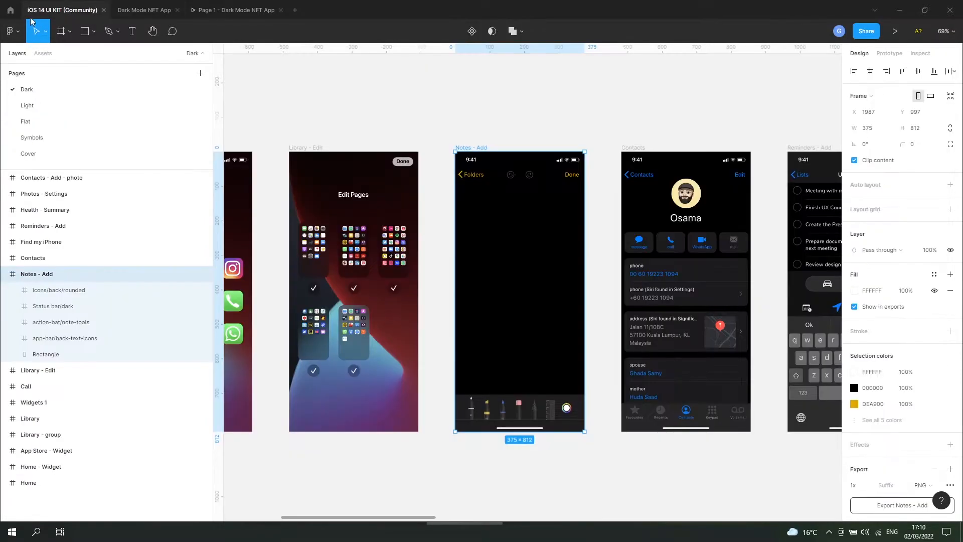
left_click(517, 163)
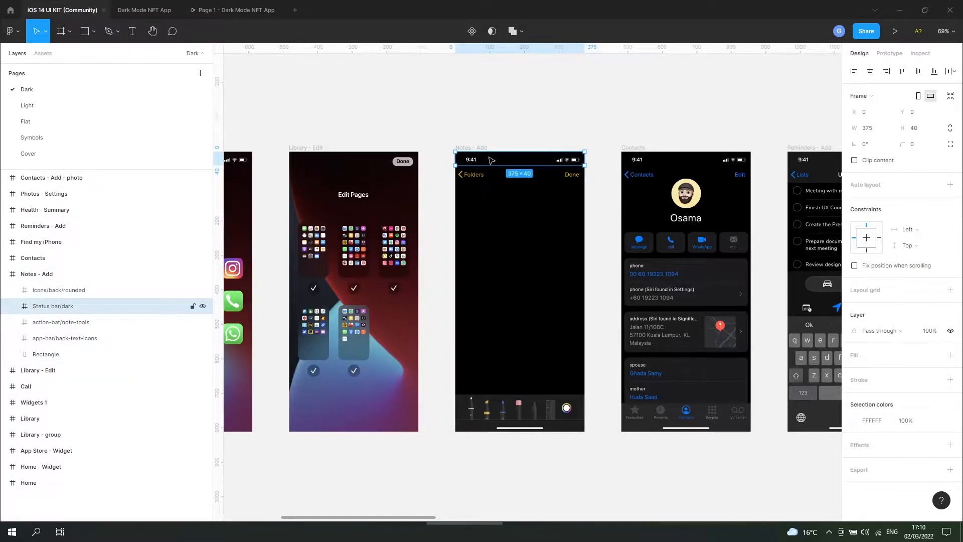
key("ctrl+c")
left_click(221, 11)
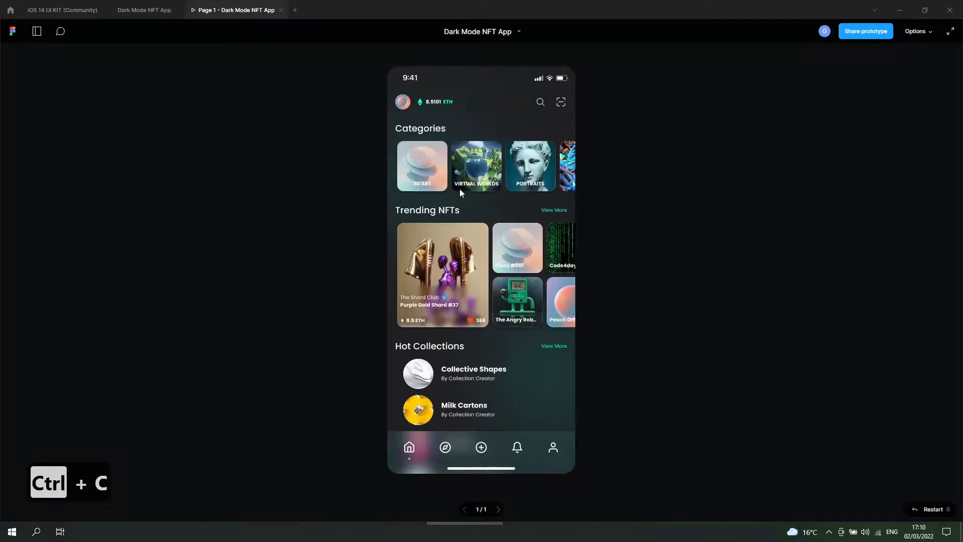
left_click(161, 11)
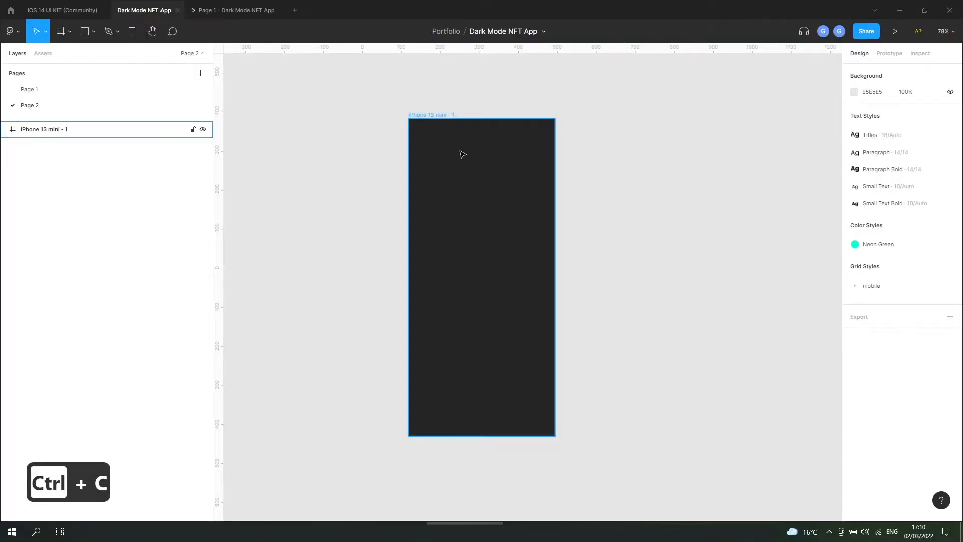
left_click(443, 122)
key("ctrl+v")
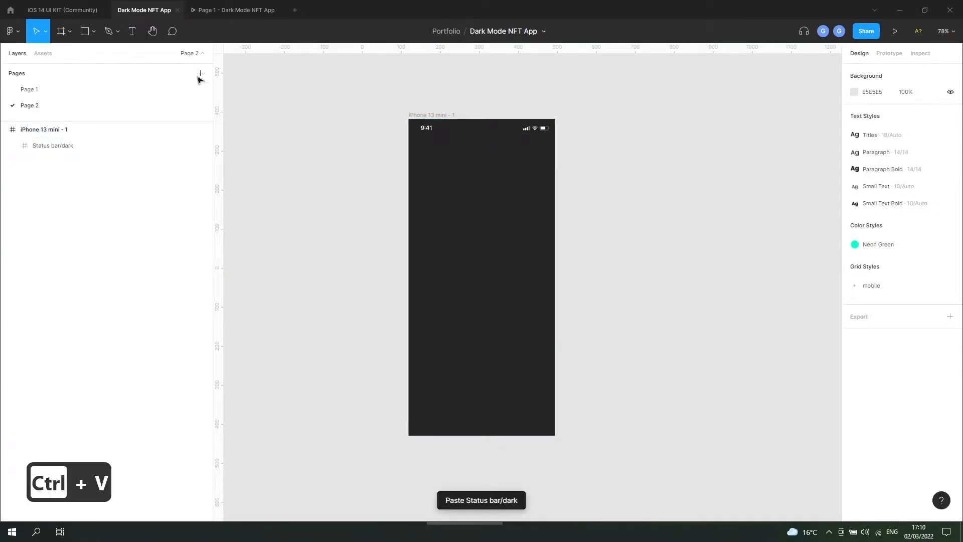
Copy the home indicator line and its background rectangle from the UI kit's Notes - Add screen to the phone frame's bottom edge.
left_click(78, 11)
scroll(517, 426, "up", 6)
double_click(517, 438)
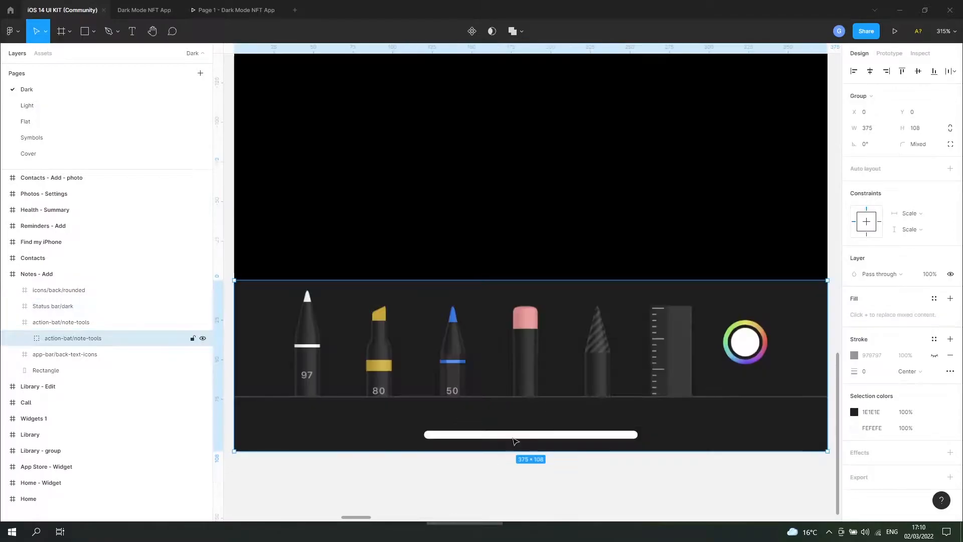
double_click(517, 436)
scroll(507, 434, "down", 5)
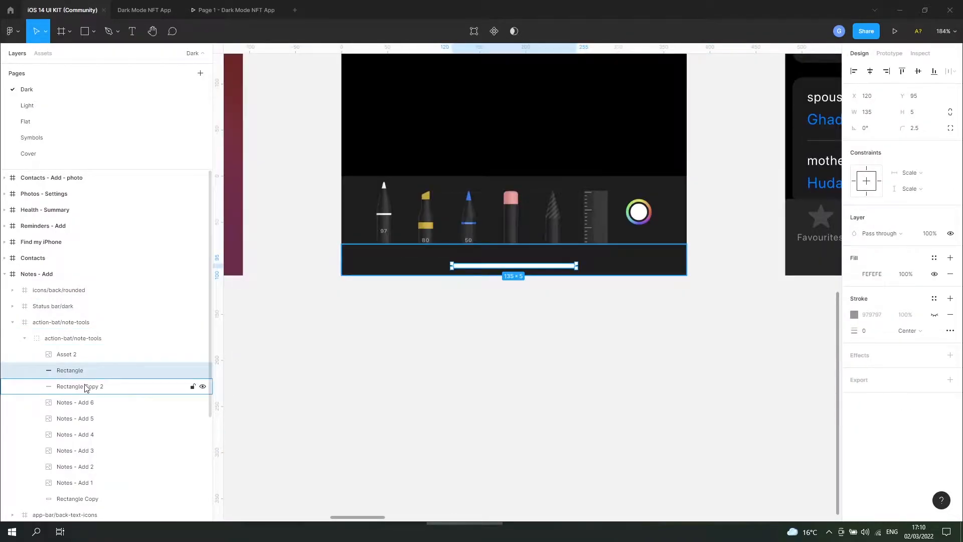
left_click(86, 387, "shift")
key("ctrl+c")
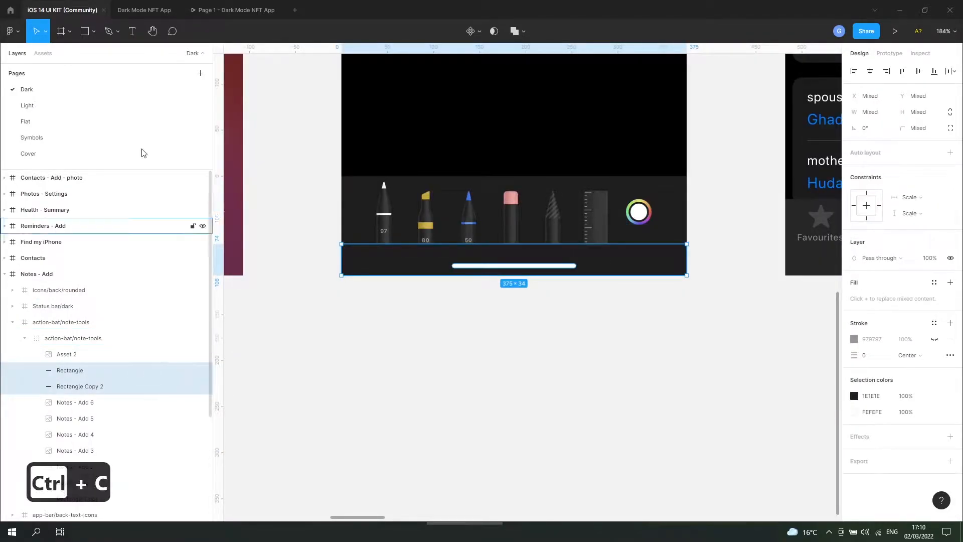
left_click(144, 10)
key("ctrl+v")
left_click_drag(513, 149, 510, 424)
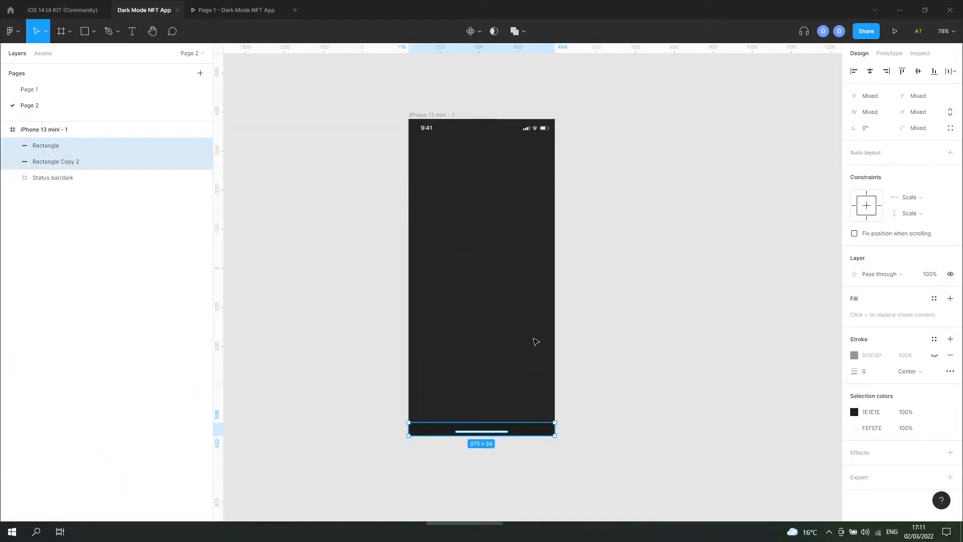
Group the home indicator line and background, name the group Home Indicator, and lock the status bar.
key("ctrl+g")
left_click(70, 164)
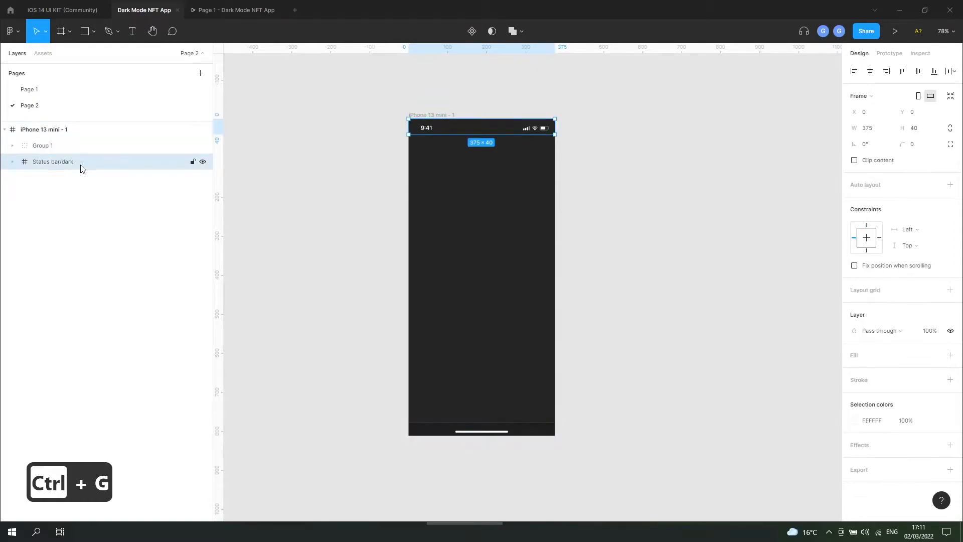
left_click(192, 161)
left_click(544, 433)
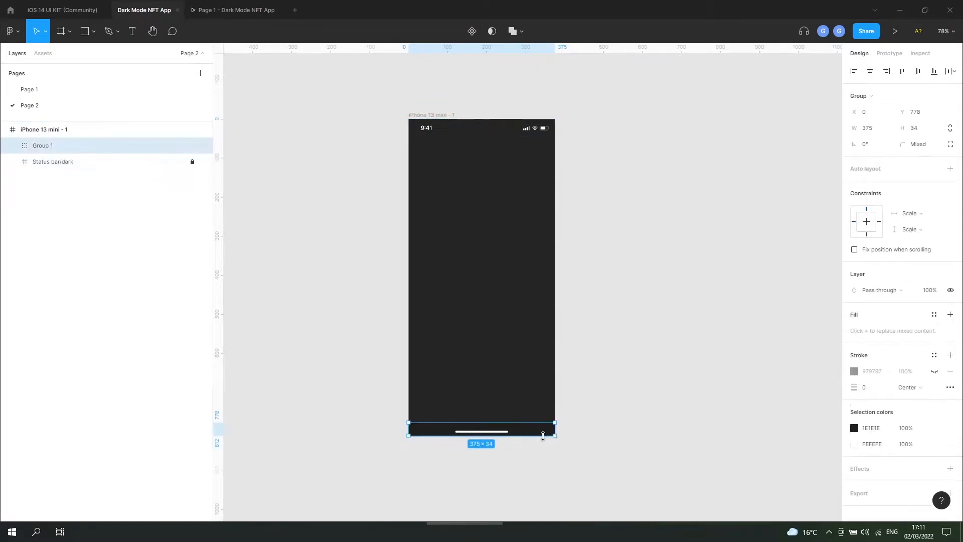
double_click(50, 151)
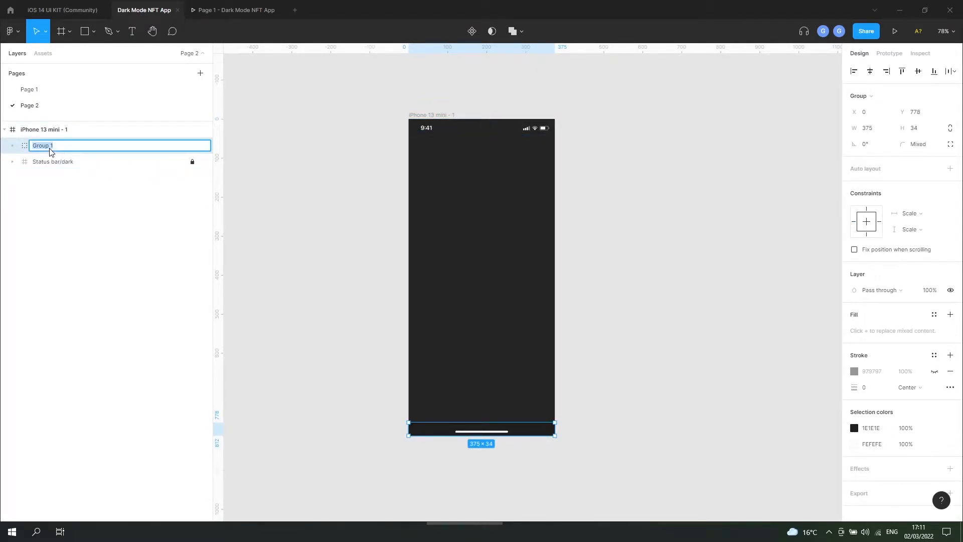
type("Home Indicator")
key("Return")
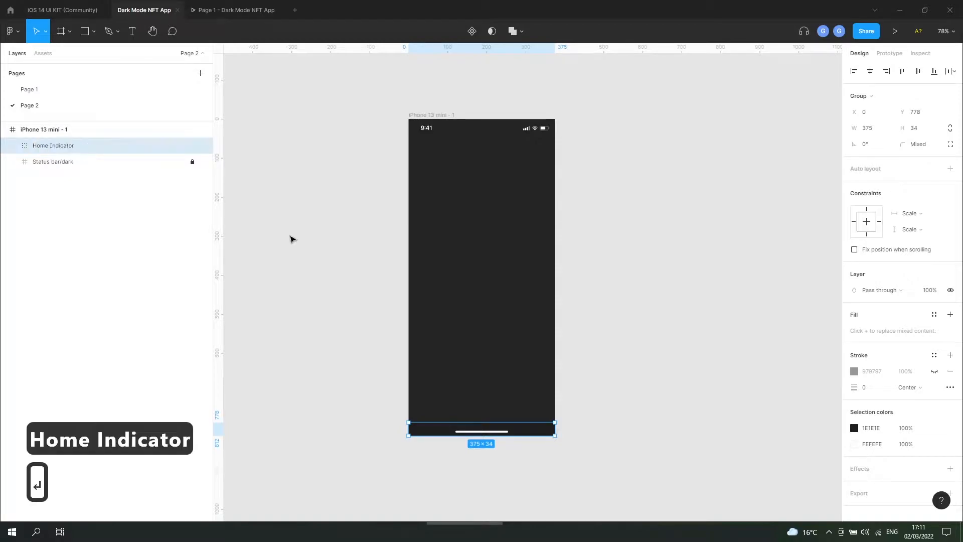
left_click(321, 249)
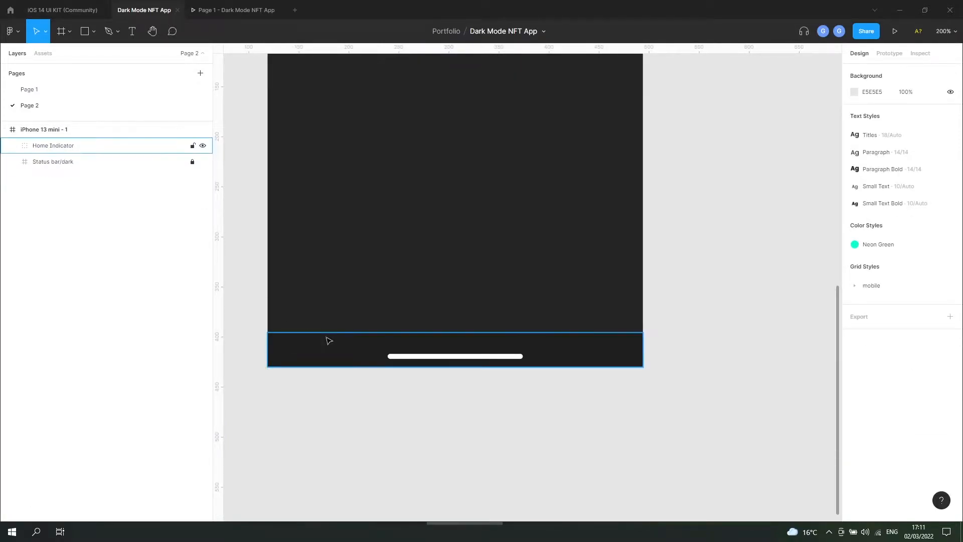
Remove the stroke from the Home Indicator group.
left_click(329, 347)
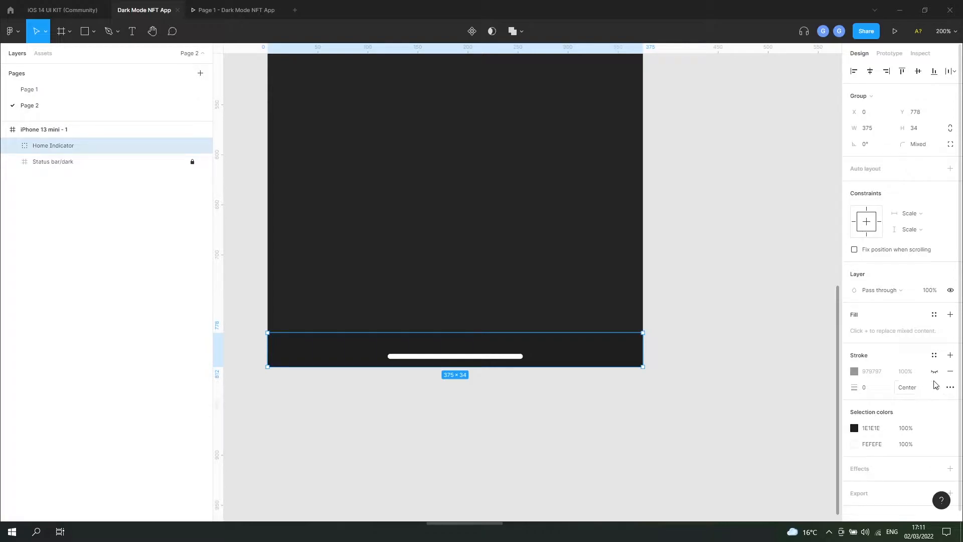
left_click(949, 373)
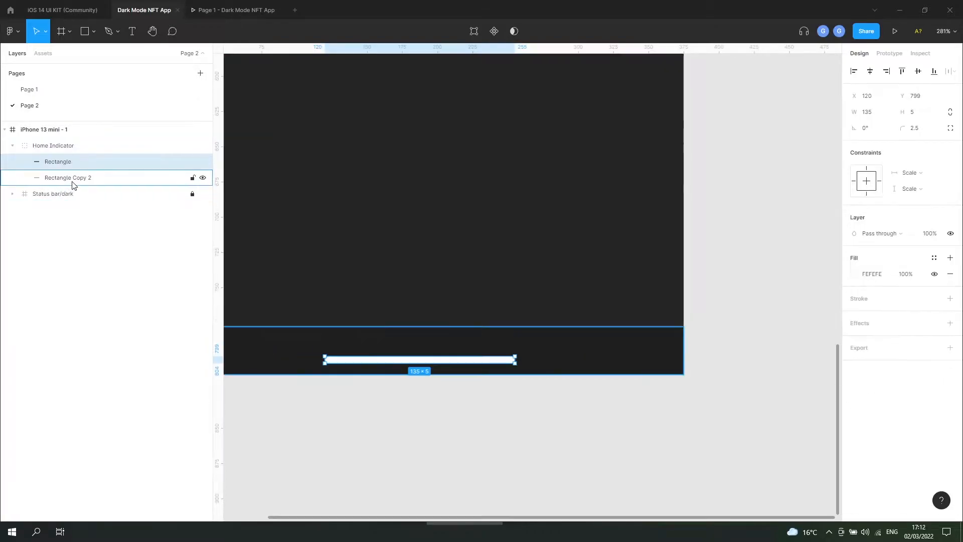
left_click(75, 178)
left_click(779, 329)
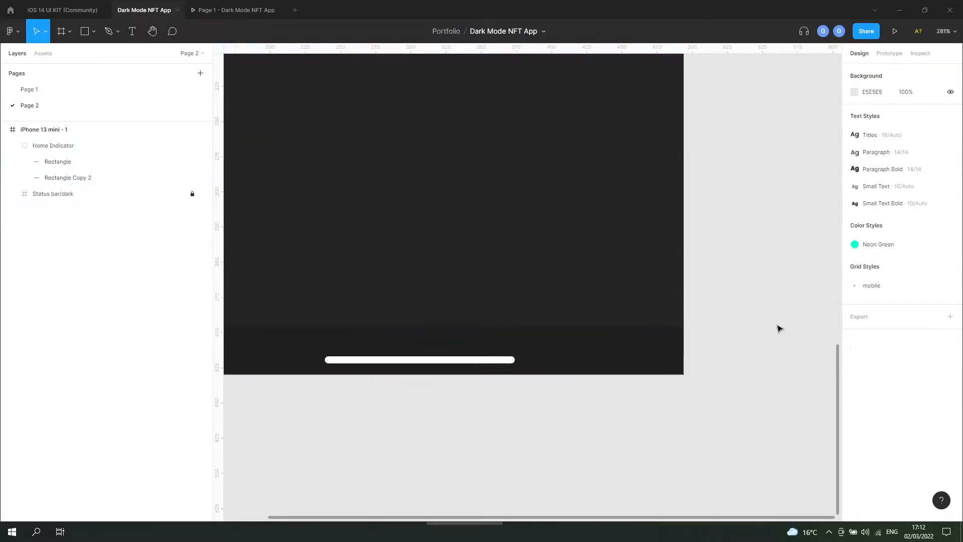
scroll(776, 342, "down", 5)
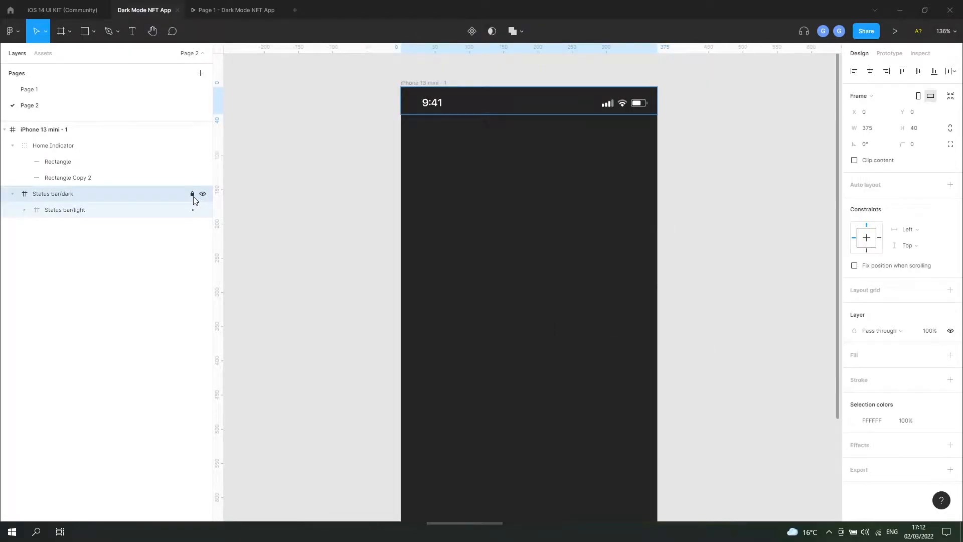
Unlock the status bar and check the fill settings of its nested Fill 17 background layer.
left_click(194, 197)
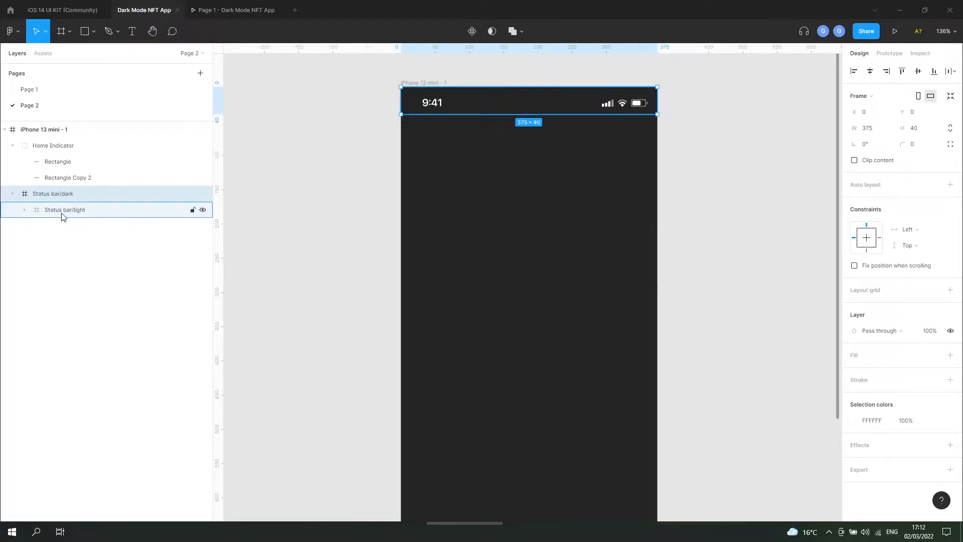
left_click(24, 210)
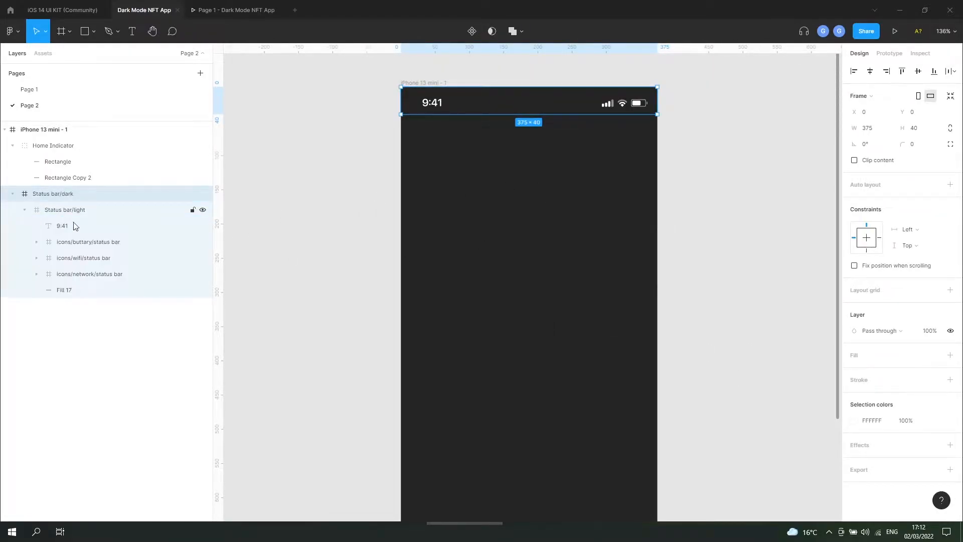
left_click(75, 291)
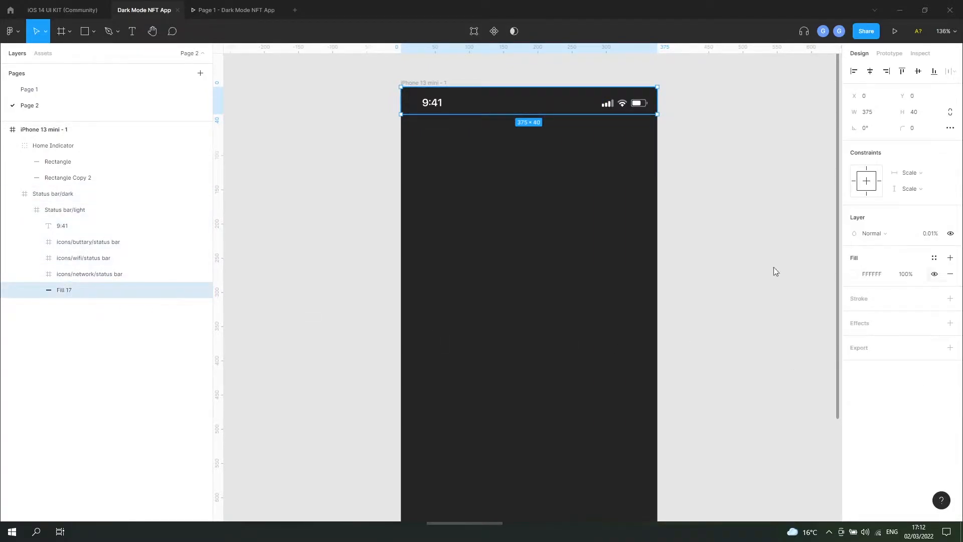
left_click(76, 199)
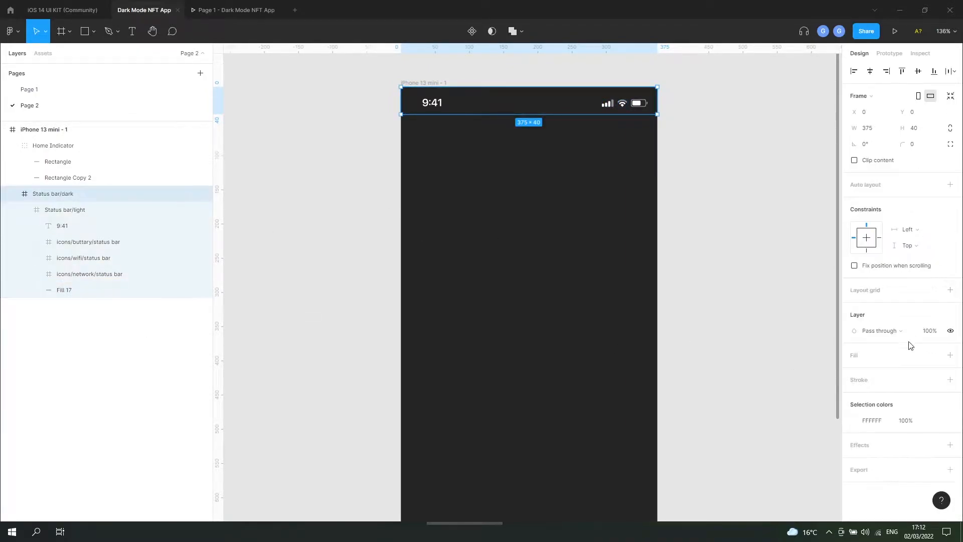
Hide the Rectangle Copy 2 background layer in the Home Indicator group.
left_click(129, 182)
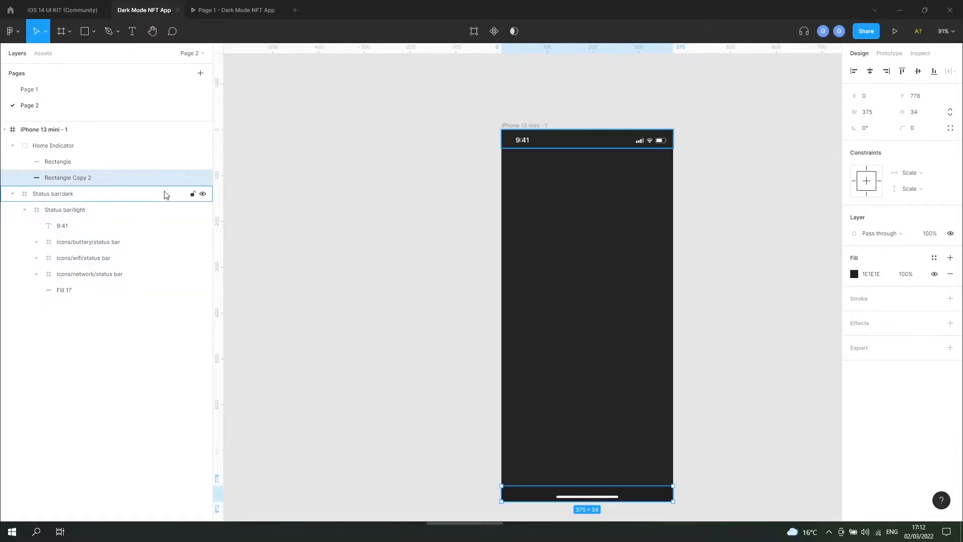
left_click(202, 178)
left_click(432, 333)
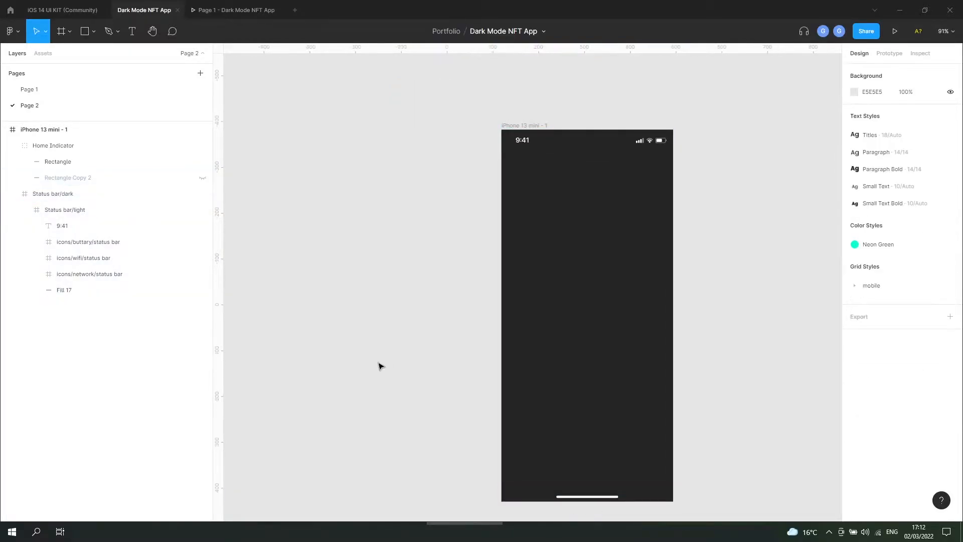
scroll(382, 366, "down", 3, "ctrl")
scroll(466, 382, "up", 3, "ctrl")
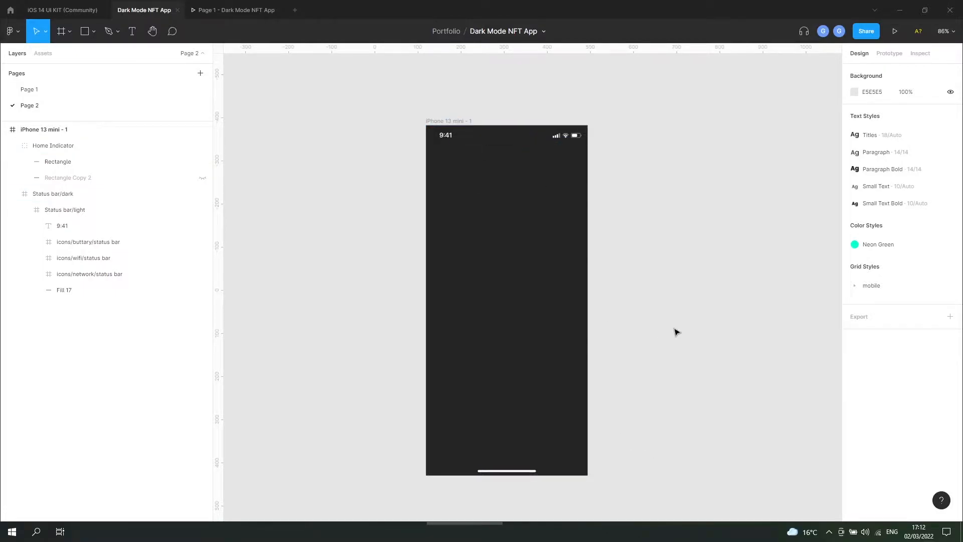
scroll(668, 311, "up", 1, "ctrl")
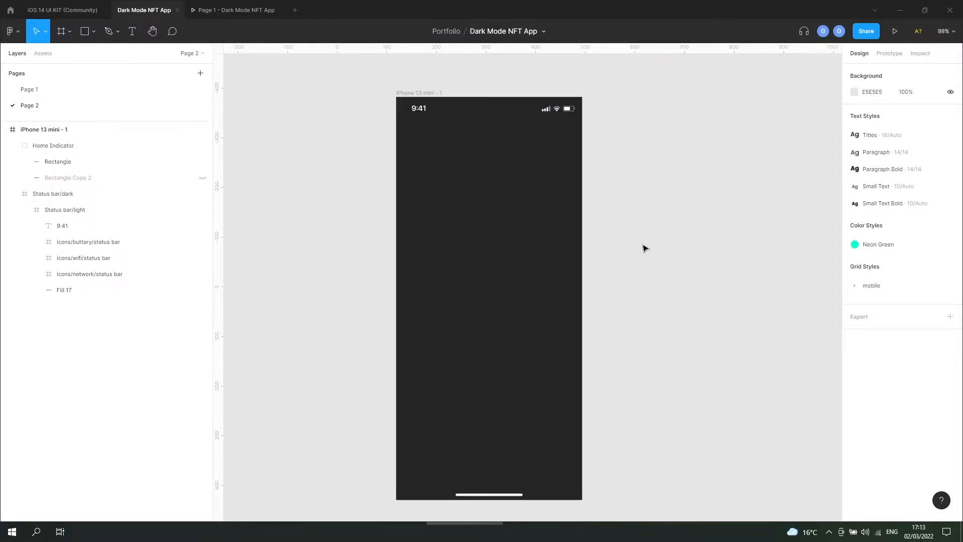
Add a text layer reading "Titles" on the empty canvas beside the iPhone 13 mini frame.
left_click(135, 32)
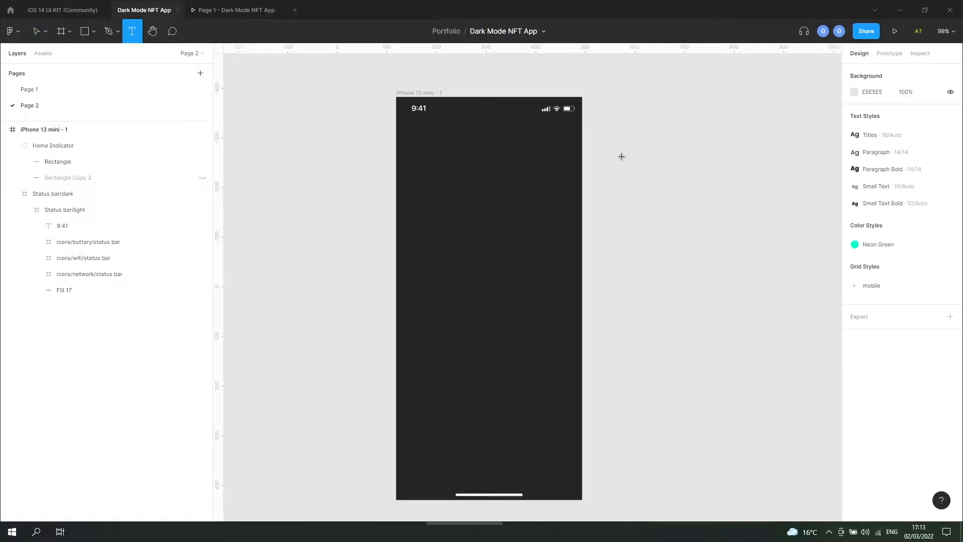
scroll(709, 188, "down", 1, "ctrl")
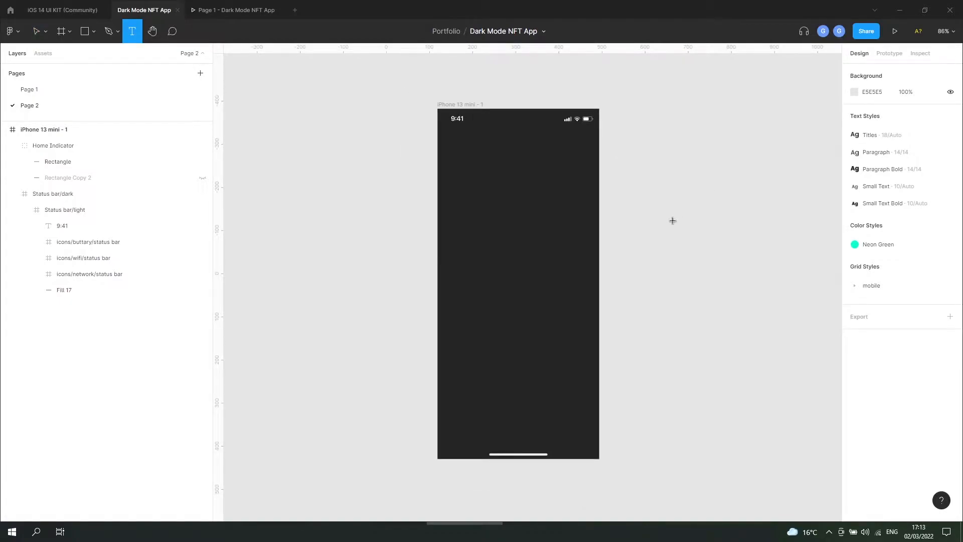
scroll(672, 221, "left", 1)
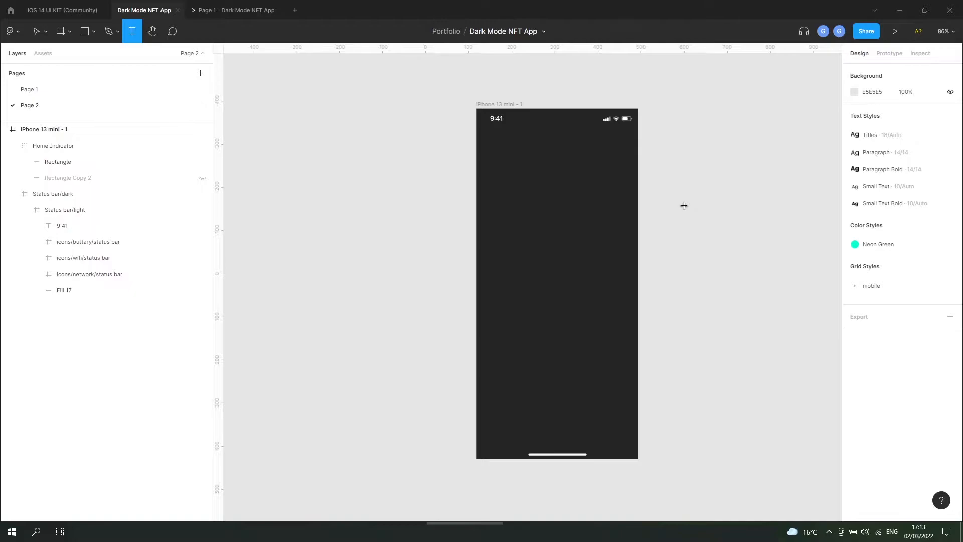
scroll(684, 205, "left", 1)
scroll(558, 153, "right", 4)
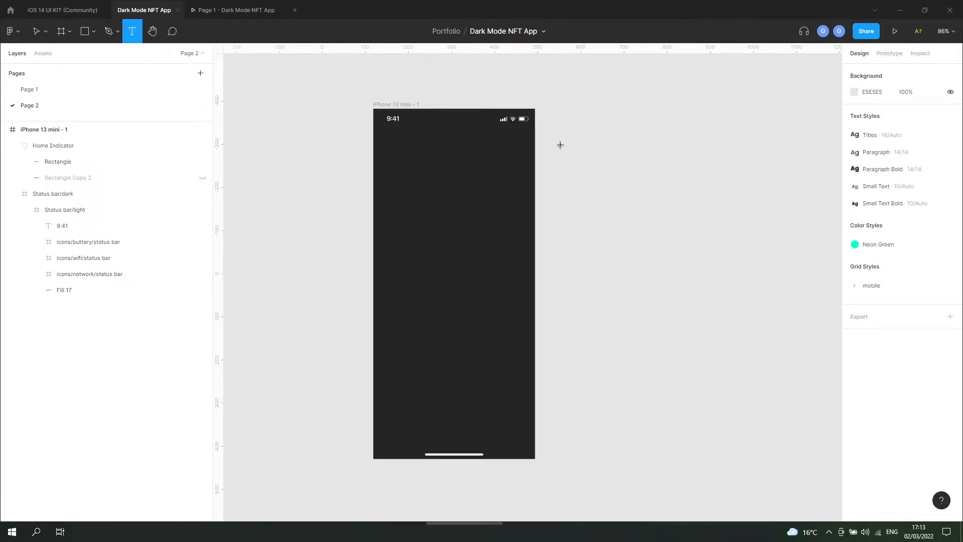
left_click(561, 145)
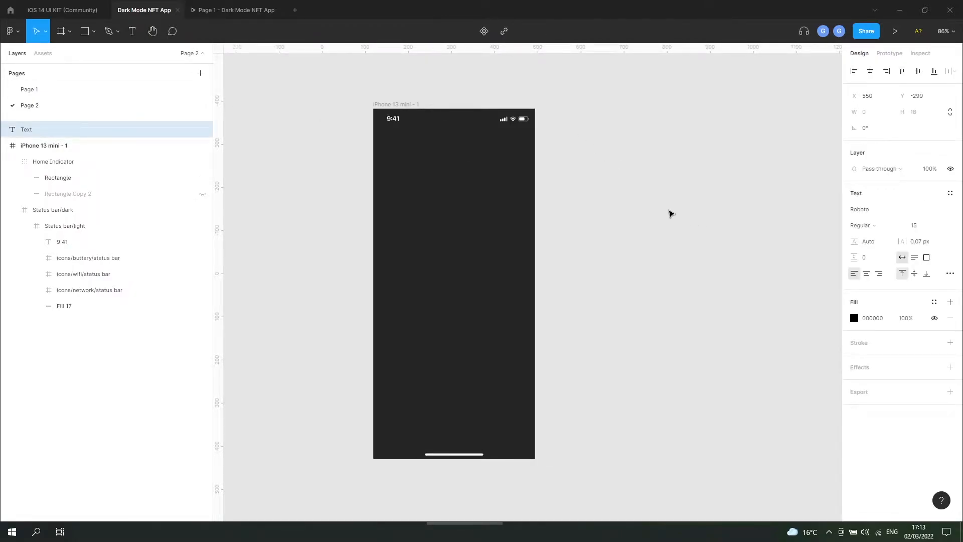
type("Titles")
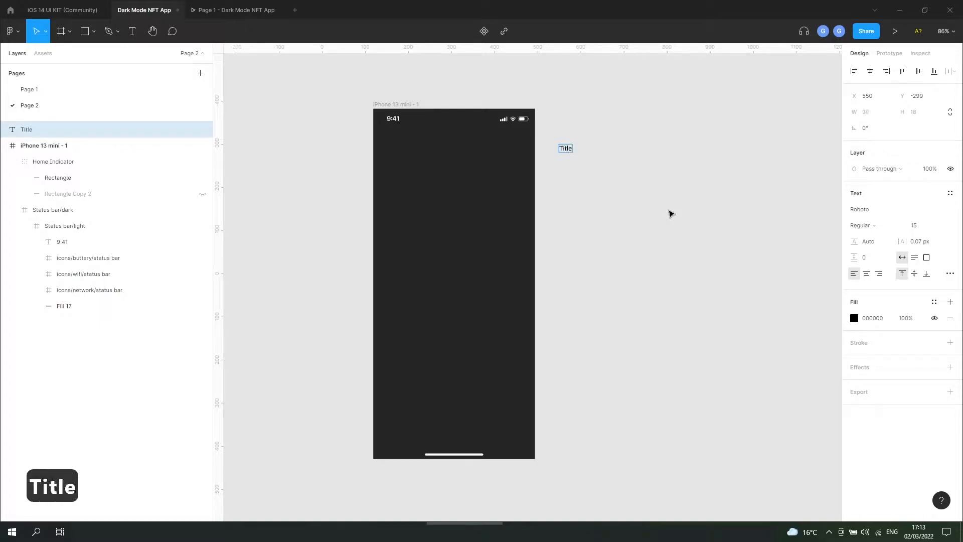
Set the "Titles" text to the Poppins font at size 18.
left_click(880, 214)
type("Poppins")
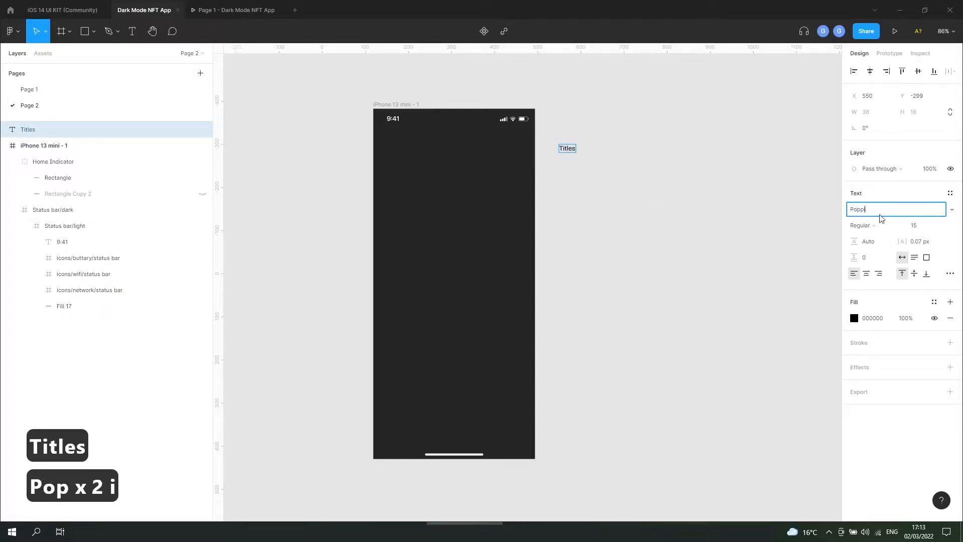
key("Return")
scroll(576, 168, "up", 5)
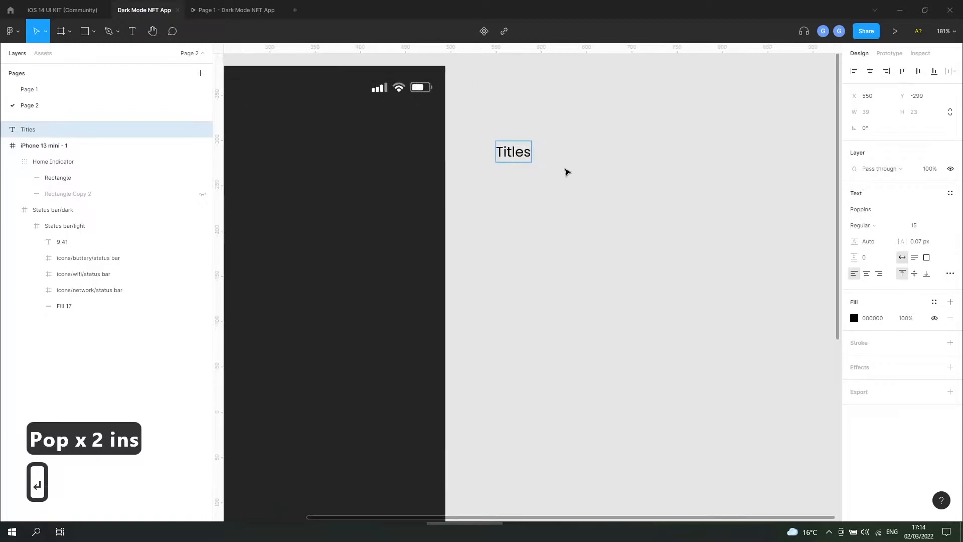
left_click(921, 226)
type("18")
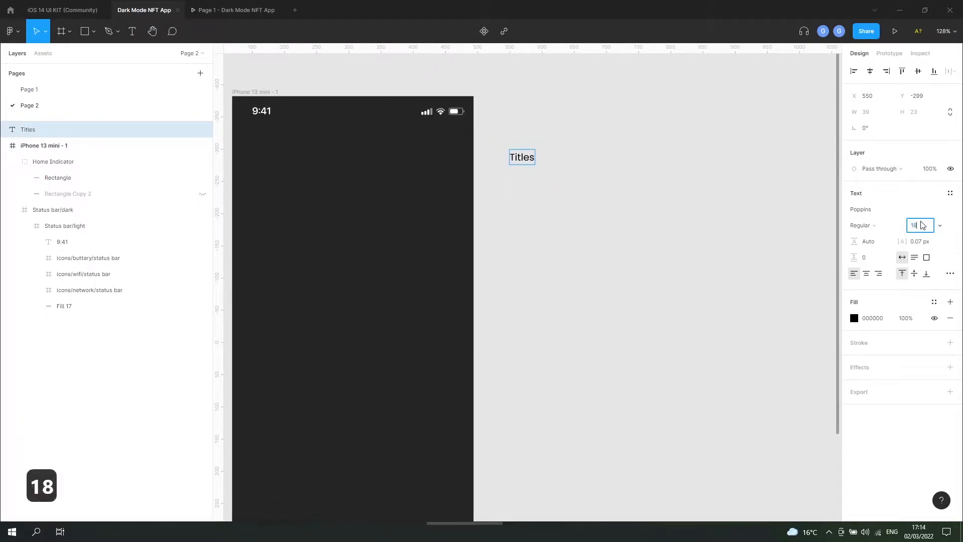
key("Return")
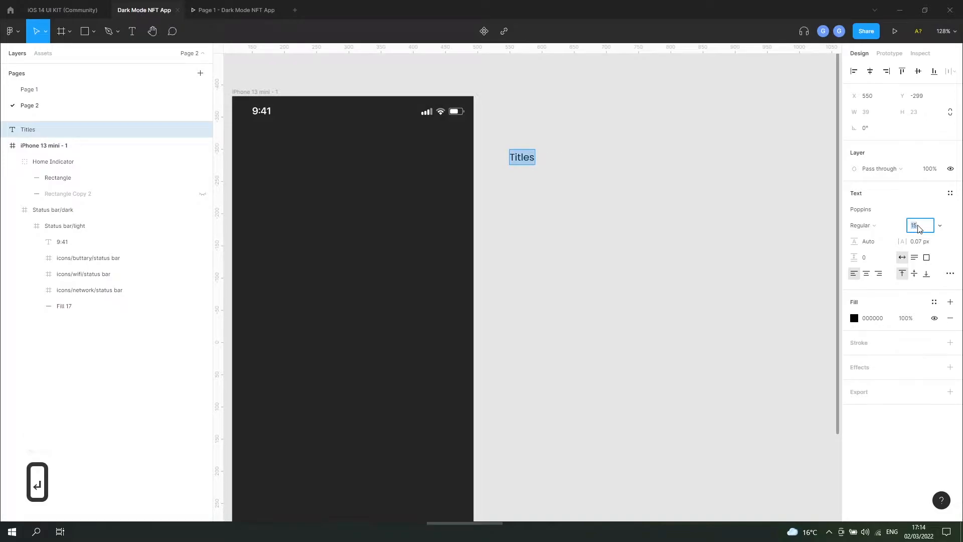
key("Return")
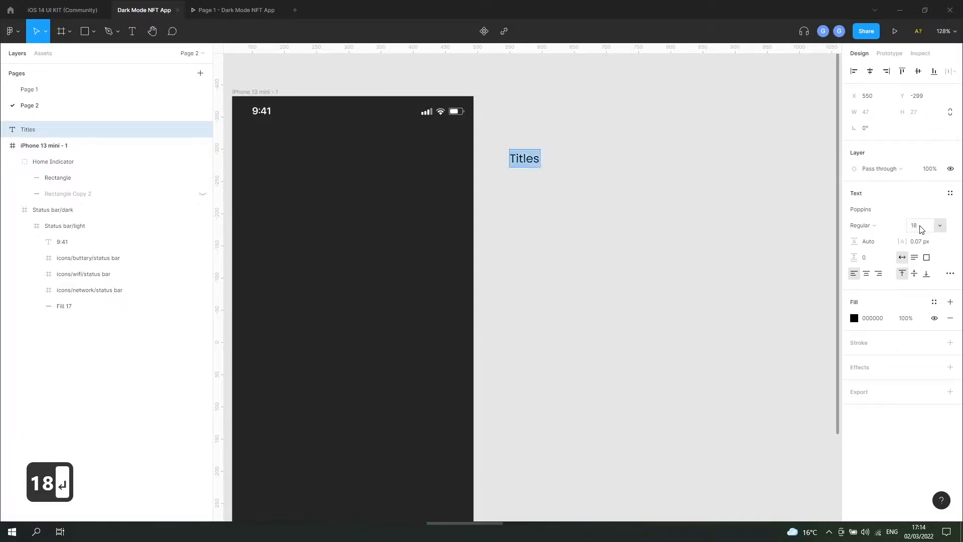
Complete the label as "Titles - 18px - Medium" in Medium weight and duplicate it.
key("Right")
type("- 18px - Medium")
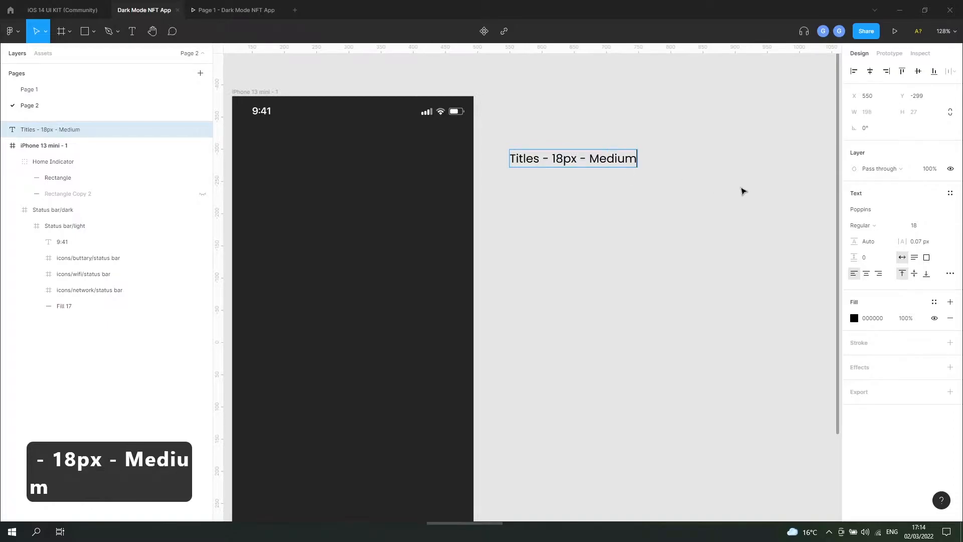
key("ctrl+a")
left_click(865, 225)
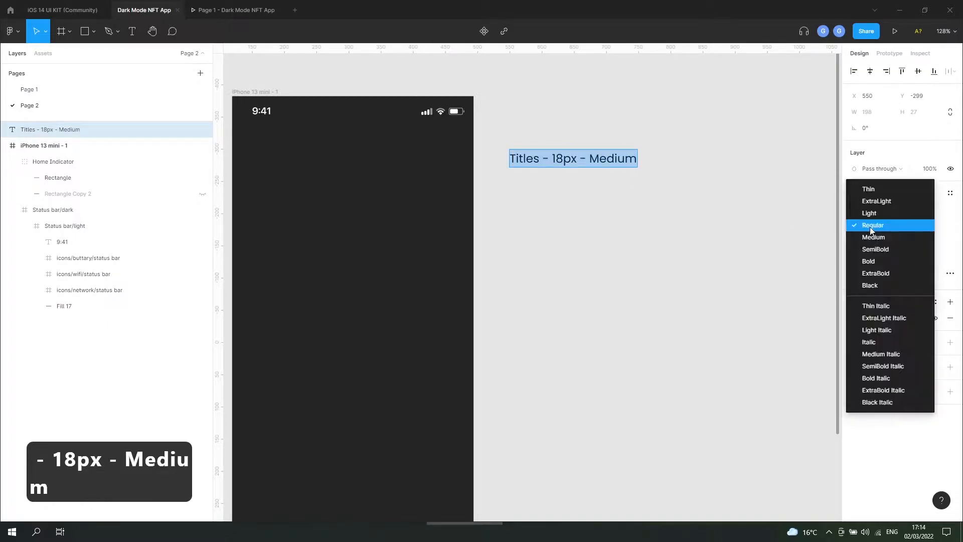
left_click(877, 237)
key("ctrl+d")
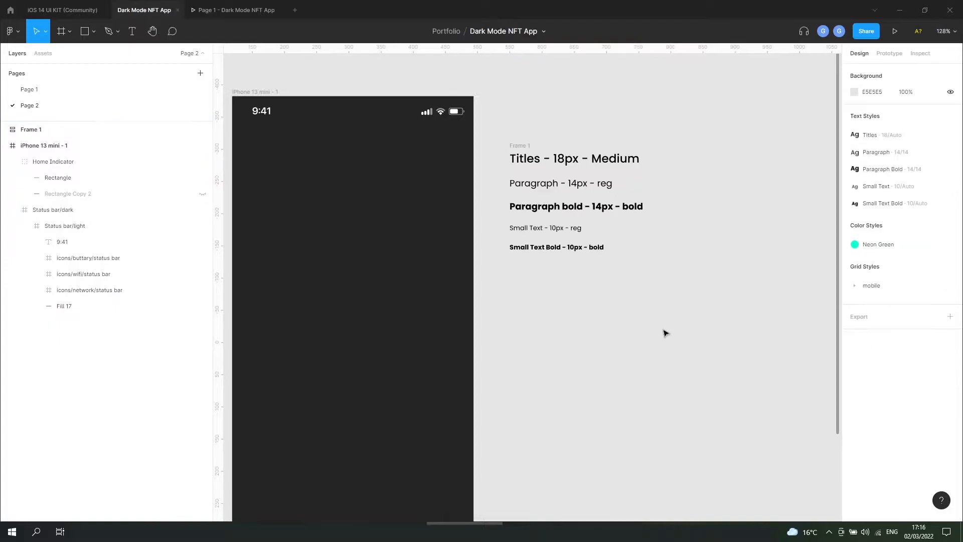
Create a text style named Titles from the "Titles - 18px - Medium" sample.
scroll(665, 333, "down", 3)
scroll(609, 301, "up", 4)
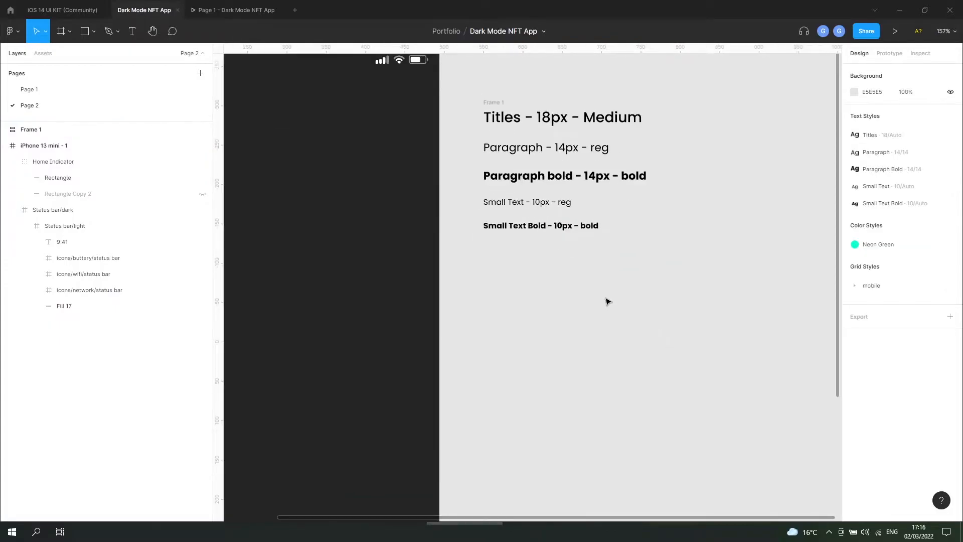
scroll(608, 301, "down", 2)
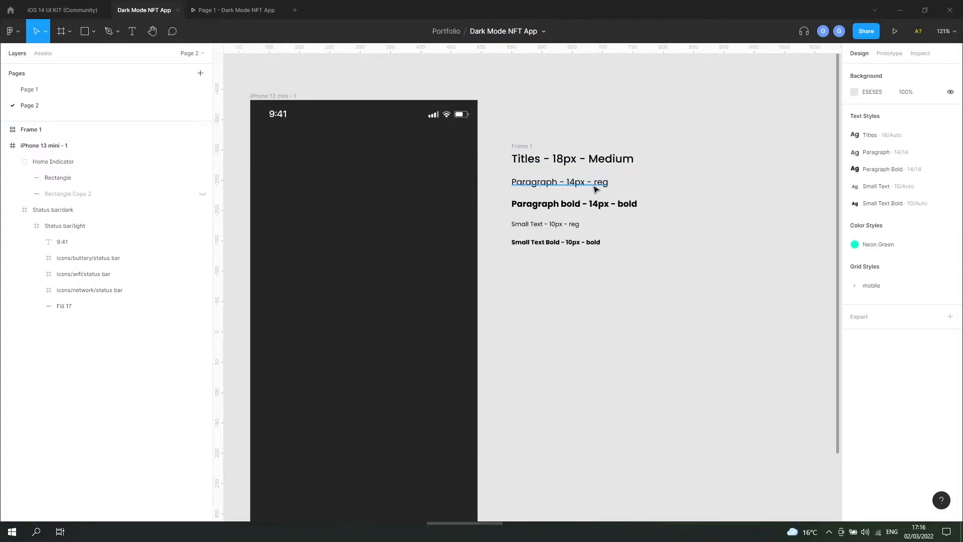
left_click(602, 161)
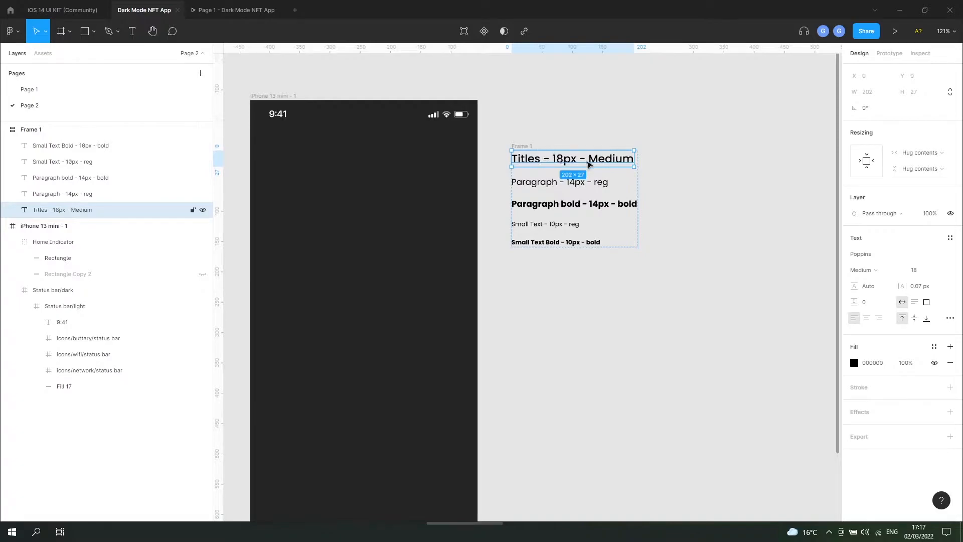
left_click(602, 184)
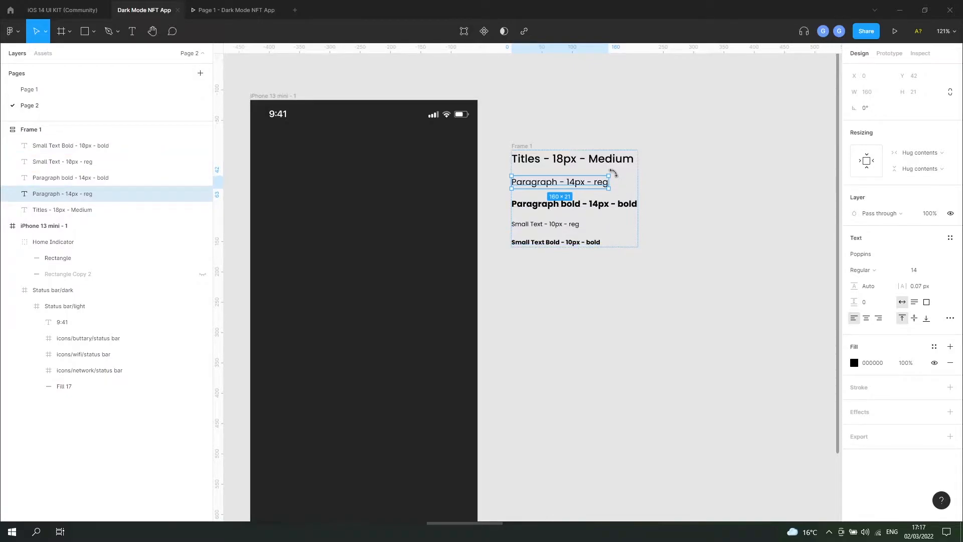
left_click(598, 165)
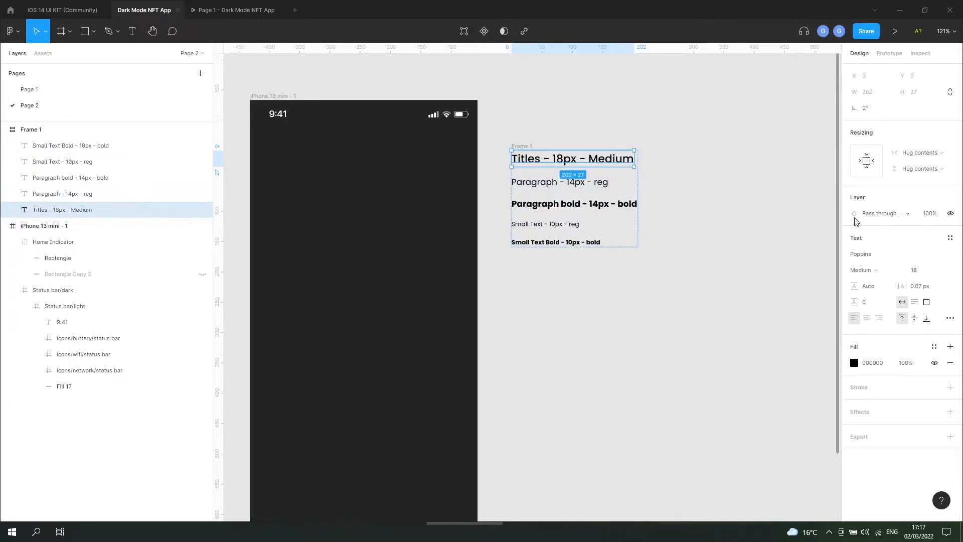
left_click(951, 239)
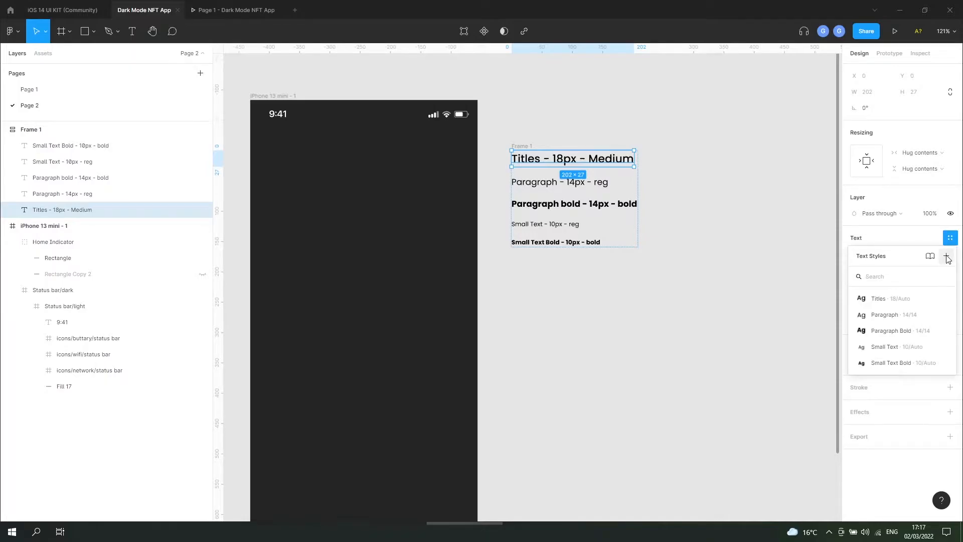
left_click(947, 256)
type("Titles")
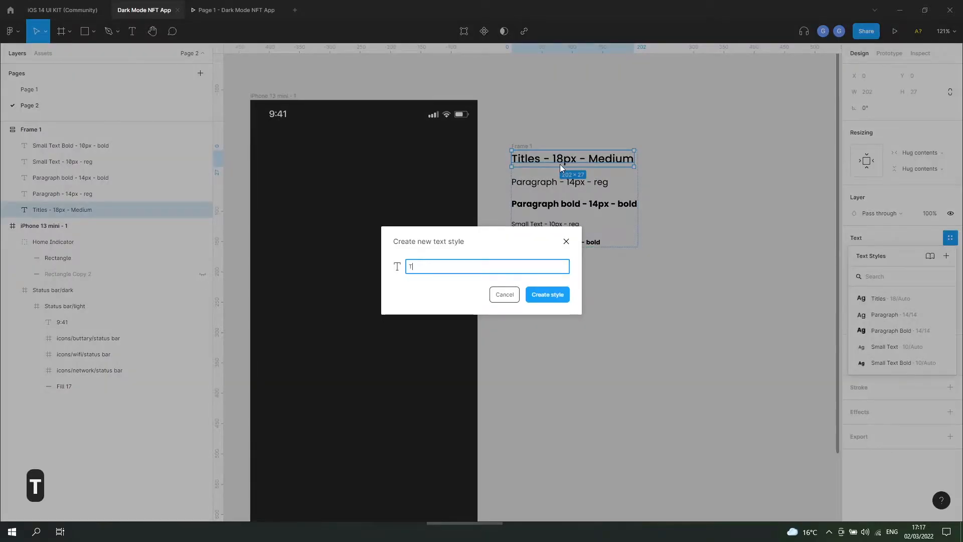
left_click(554, 300)
Inspect the text settings of the paragraph and small text samples and the style linked to the title sample.
left_click(547, 183)
left_click(543, 206)
left_click(534, 226)
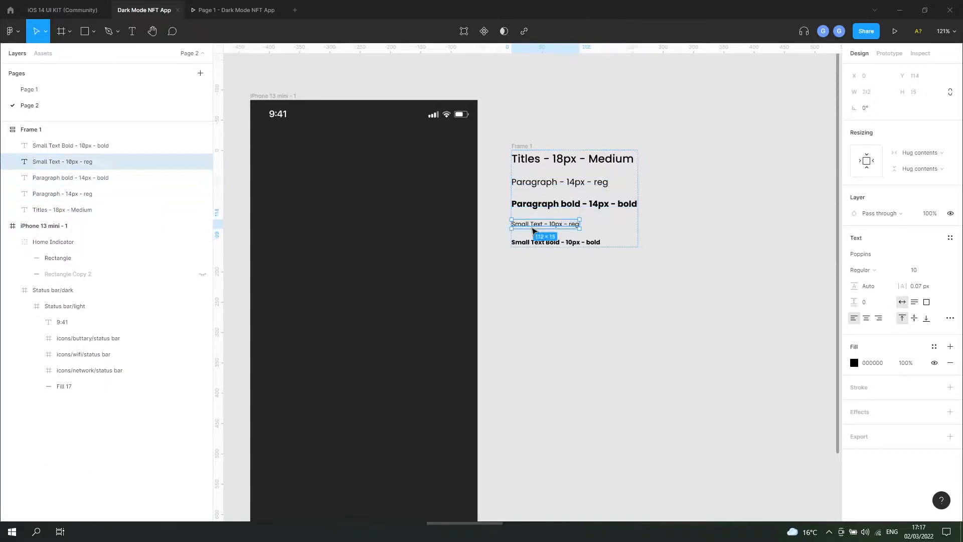
left_click(538, 243)
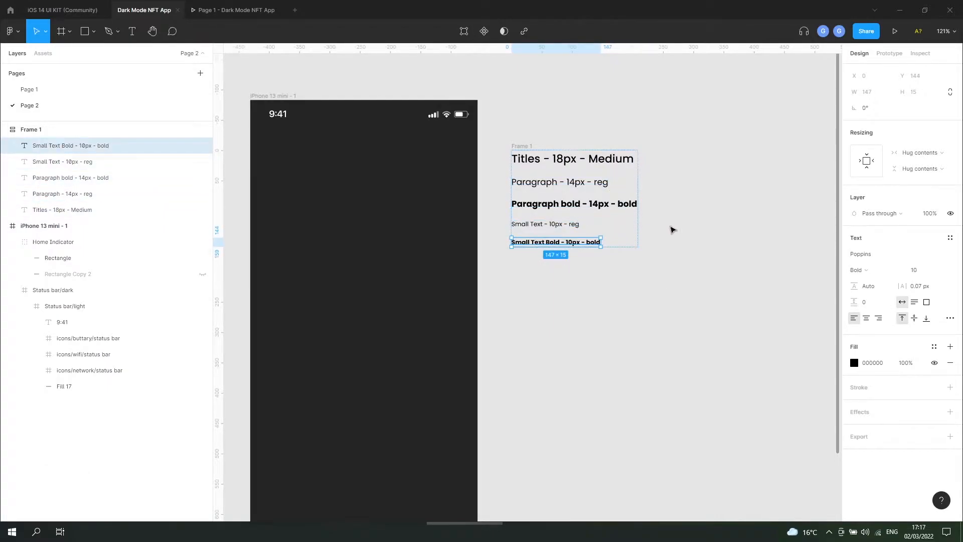
left_click(690, 224)
left_click(572, 161)
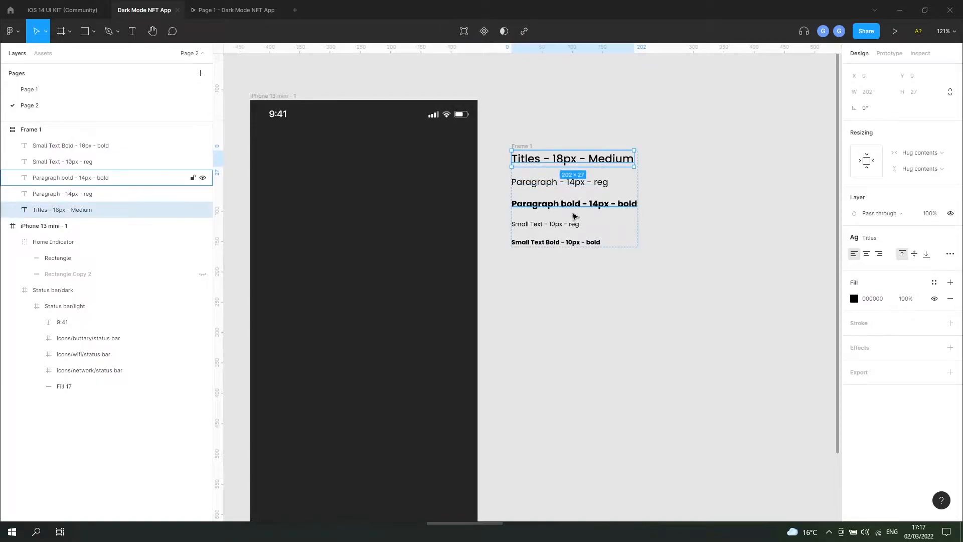
Try applying the Titles text style to the "Small Text - 10px - reg" sample and undo it.
left_click(533, 230)
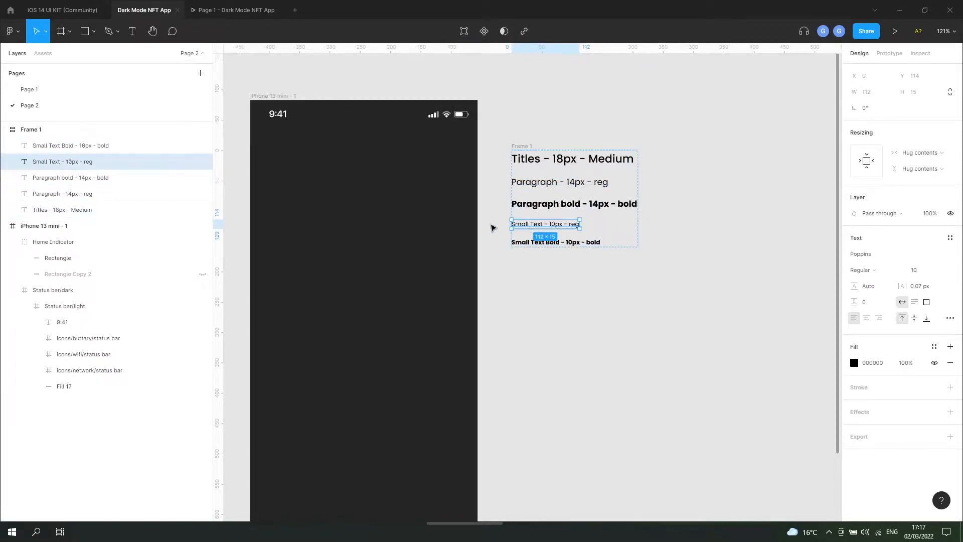
left_click(951, 240)
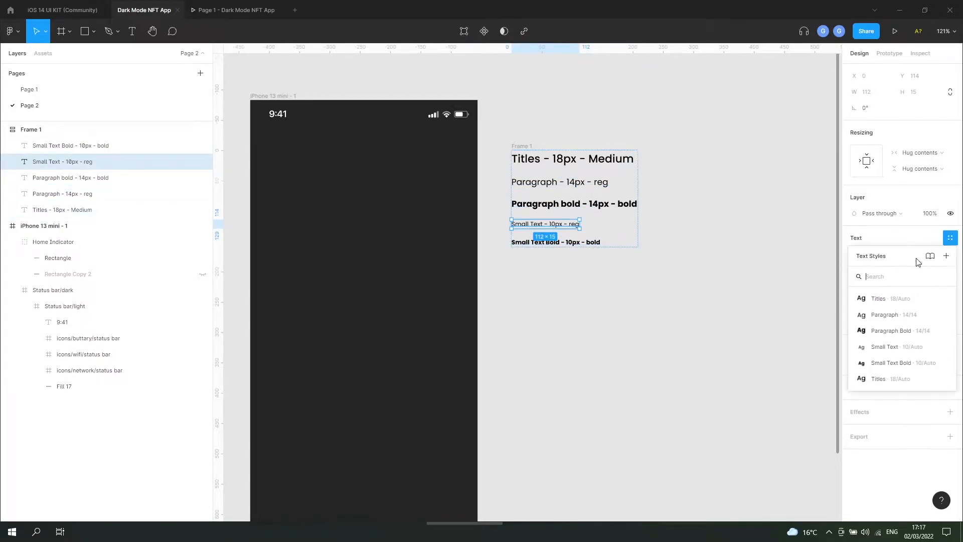
left_click(907, 301)
left_click(637, 387)
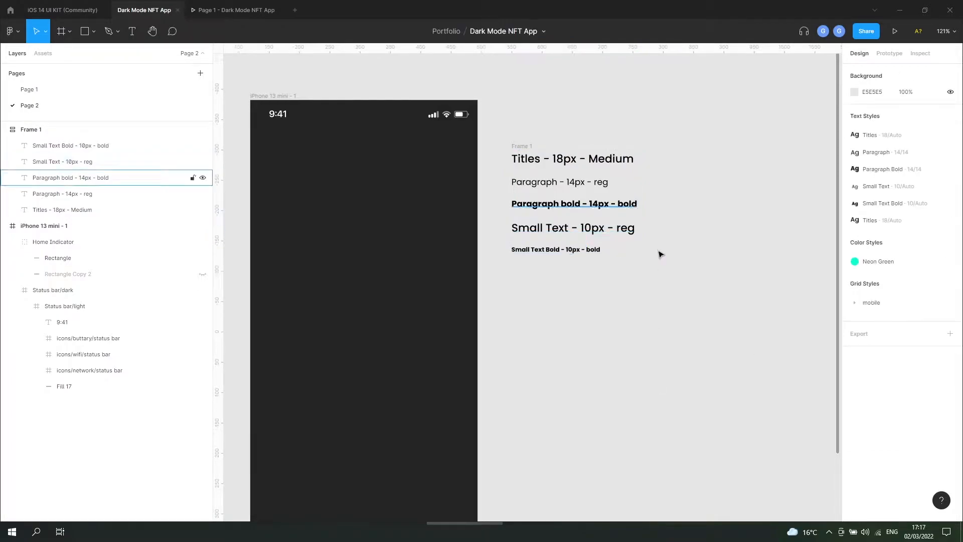
key("ctrl+z")
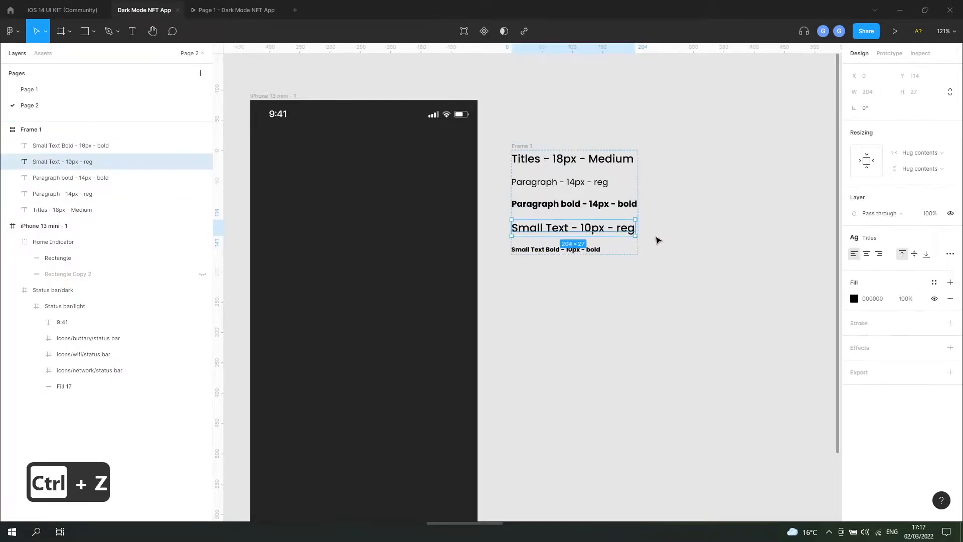
key("ctrl+z")
left_click(609, 322)
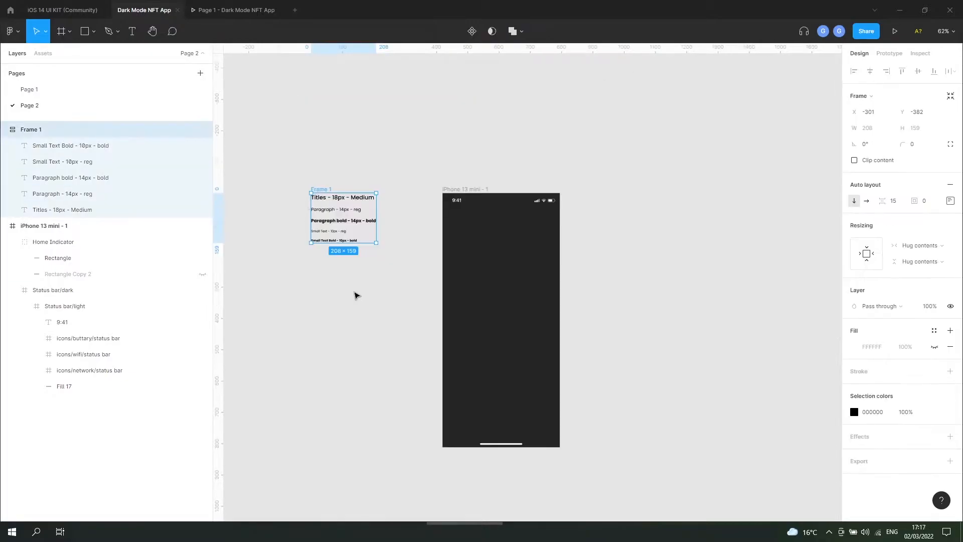
Rename the iPhone 13 mini frame to "Home Screen".
left_click(434, 297)
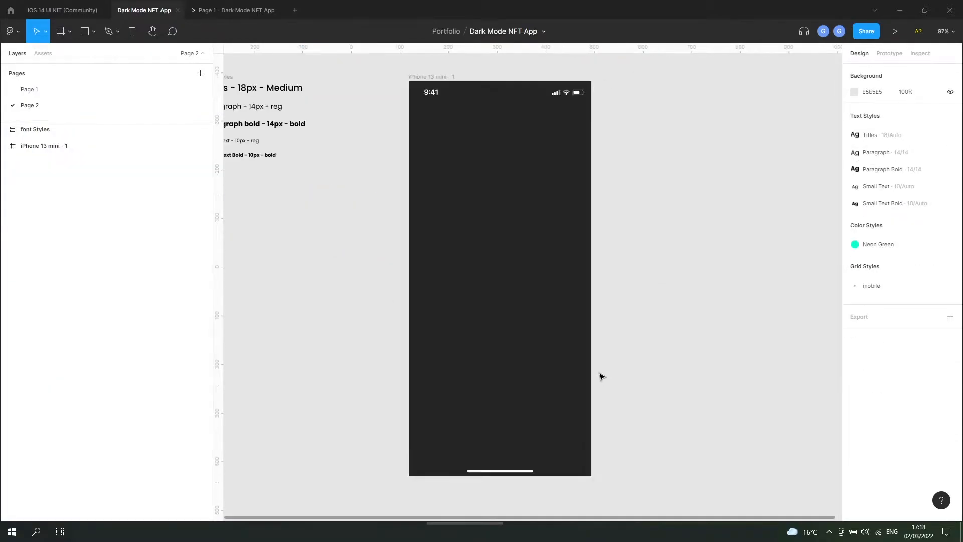
left_click(439, 77)
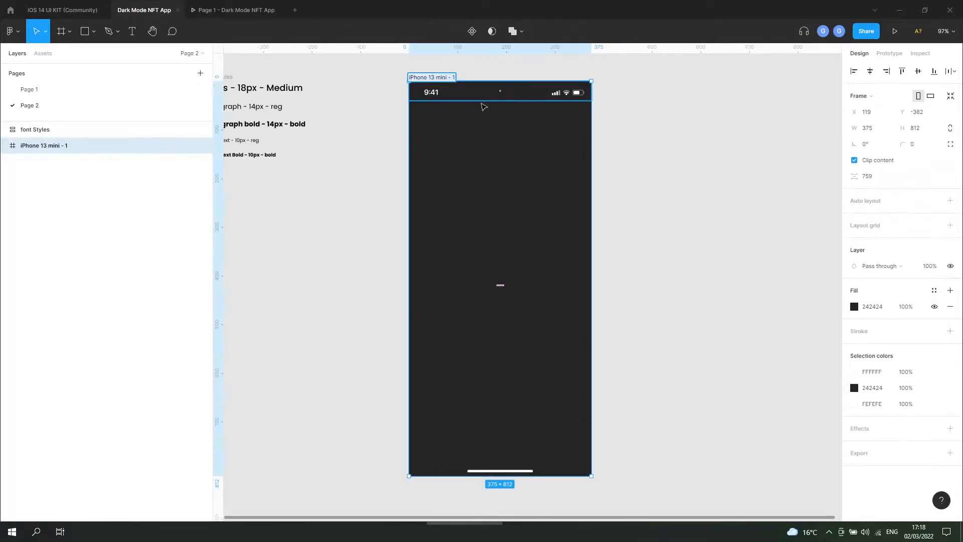
type("Home Screen")
key("Return")
left_click(628, 273)
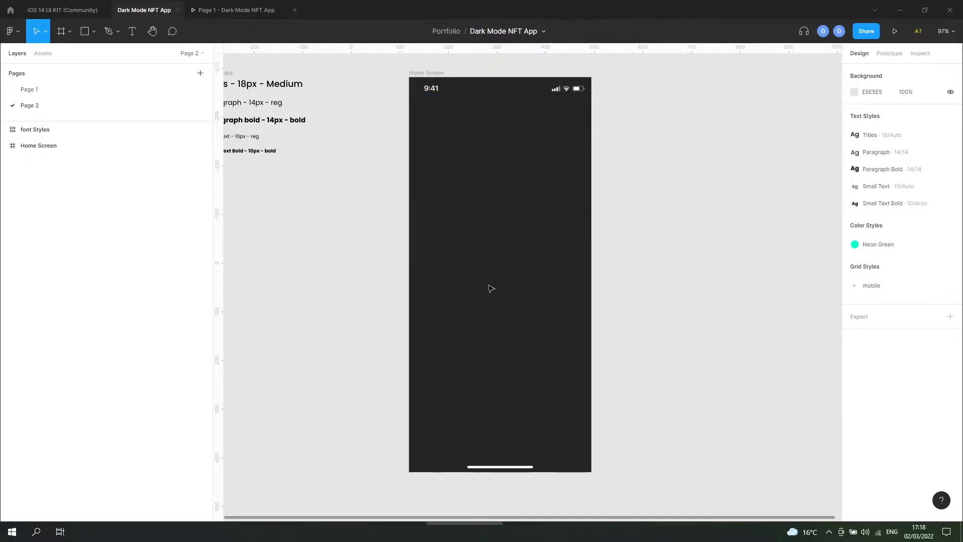
Change the Home Screen frame's fill to the dark blue 1D1F25.
left_click(439, 74)
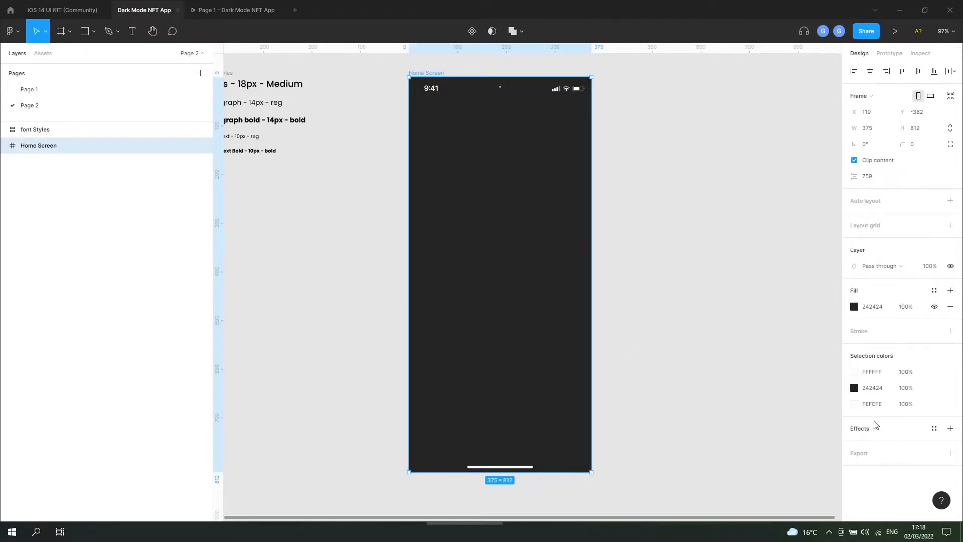
left_click(855, 308)
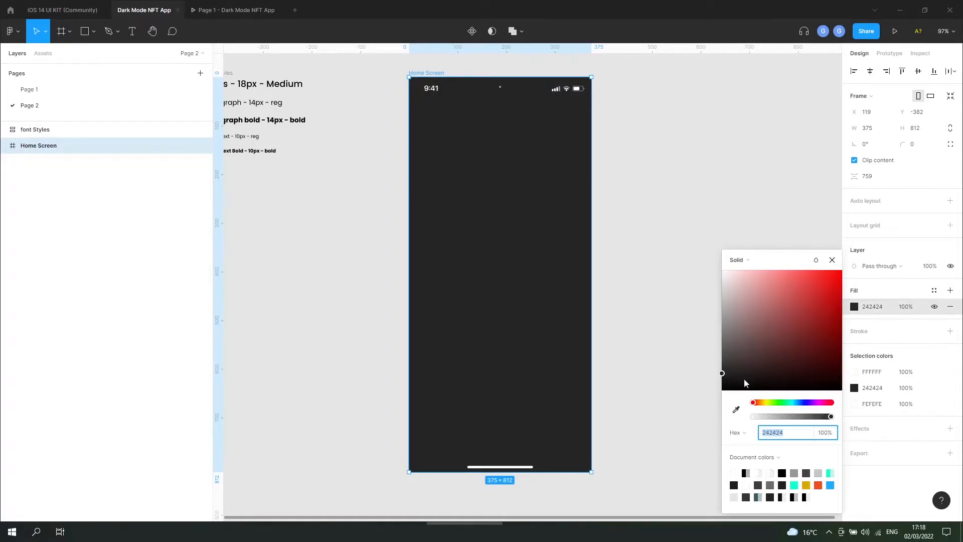
left_click(803, 403)
left_click_drag(740, 374, 748, 377)
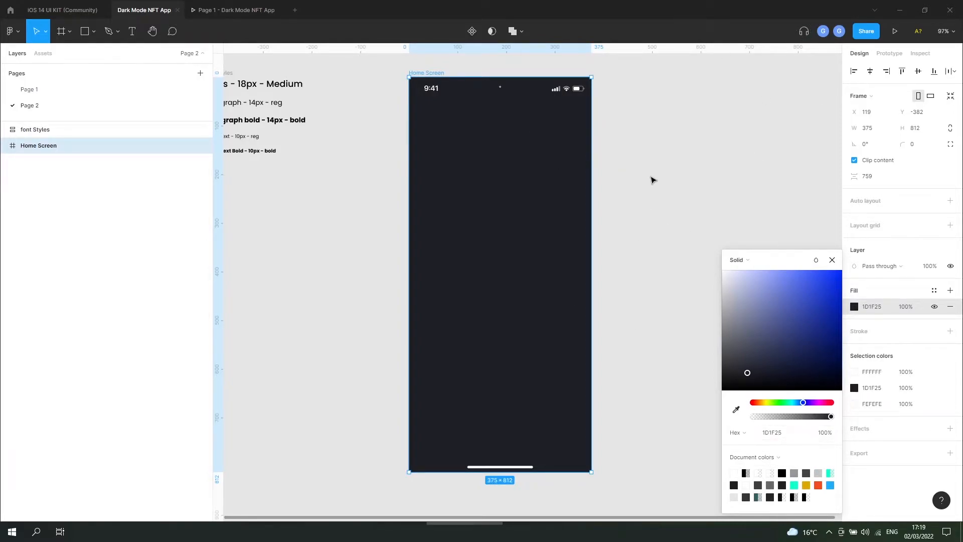
Draw a circle about 185 px across against the left edge of the Home Screen frame, below the status bar.
left_click(678, 174)
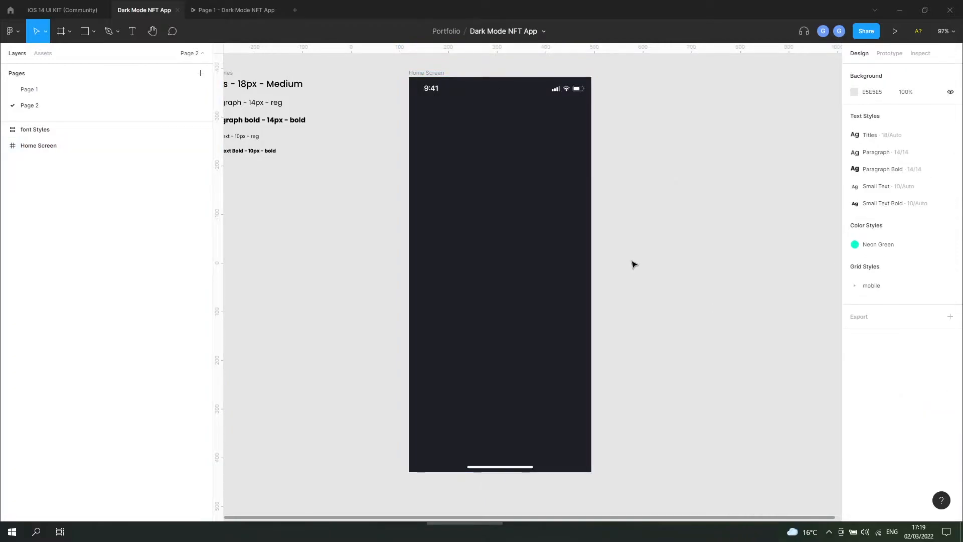
key("o")
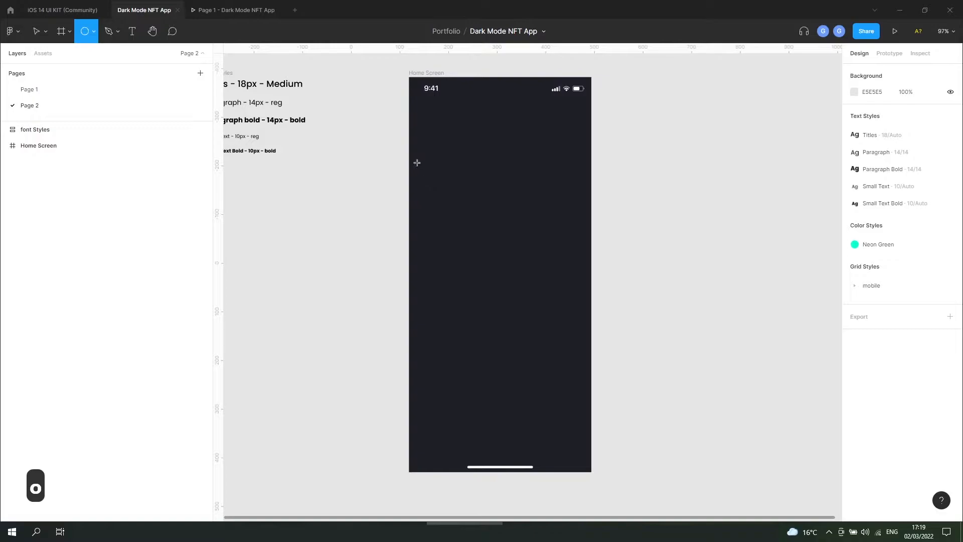
left_click_drag(410, 135, 497, 224)
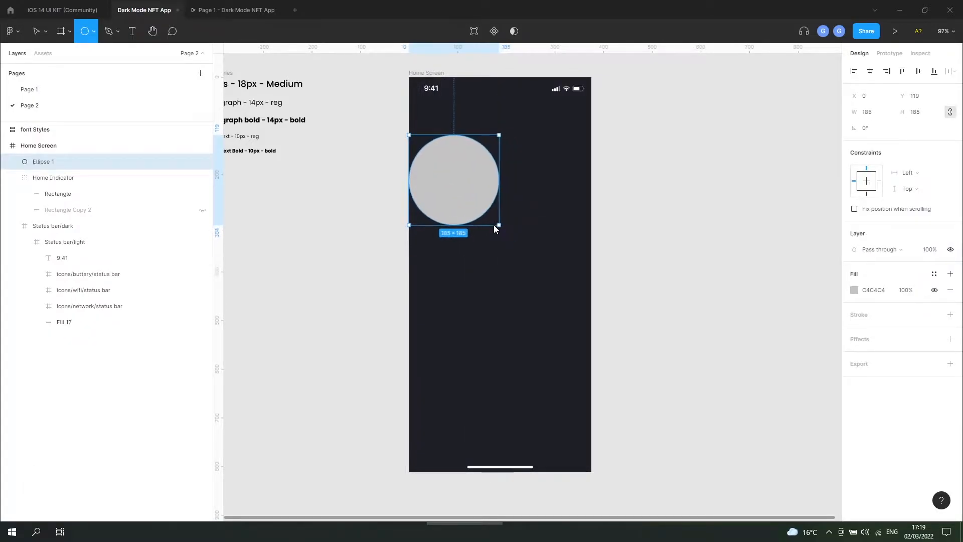
Duplicate the circle and arrange the two diagonally, with the larger one at the frame's lower right and the smaller at its upper left.
left_click_drag(474, 189, 570, 375)
key("ctrl+d")
left_click_drag(514, 325, 494, 305)
left_click(683, 310)
left_click_drag(552, 362, 542, 352)
Group the two ellipses and change their fill to the bright green 1FFFBC.
left_click(148, 179, "shift")
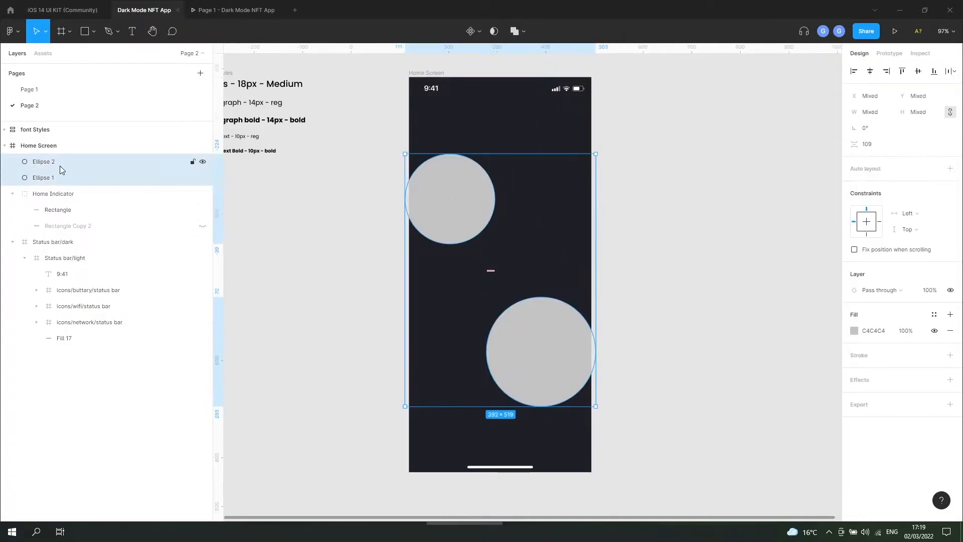
key("ctrl+g")
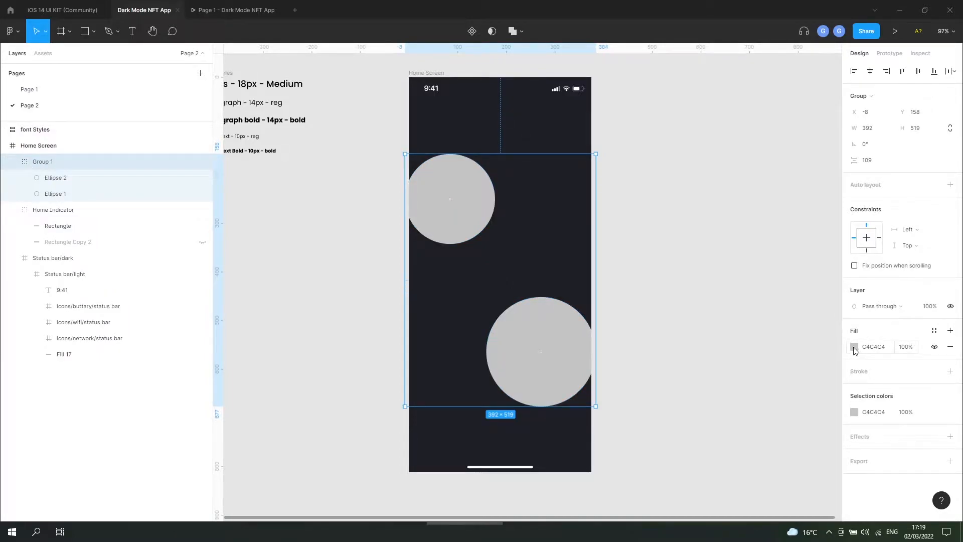
left_click(855, 346)
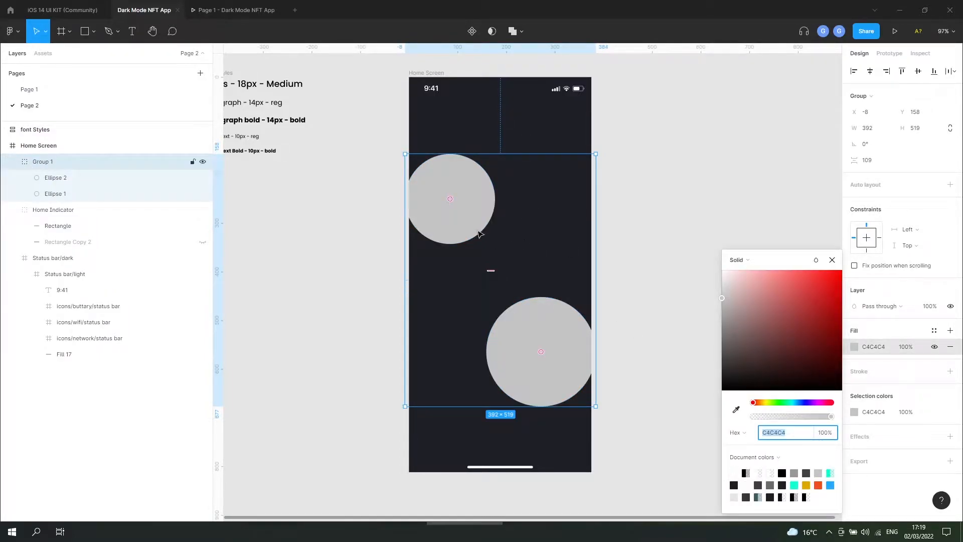
left_click(786, 403)
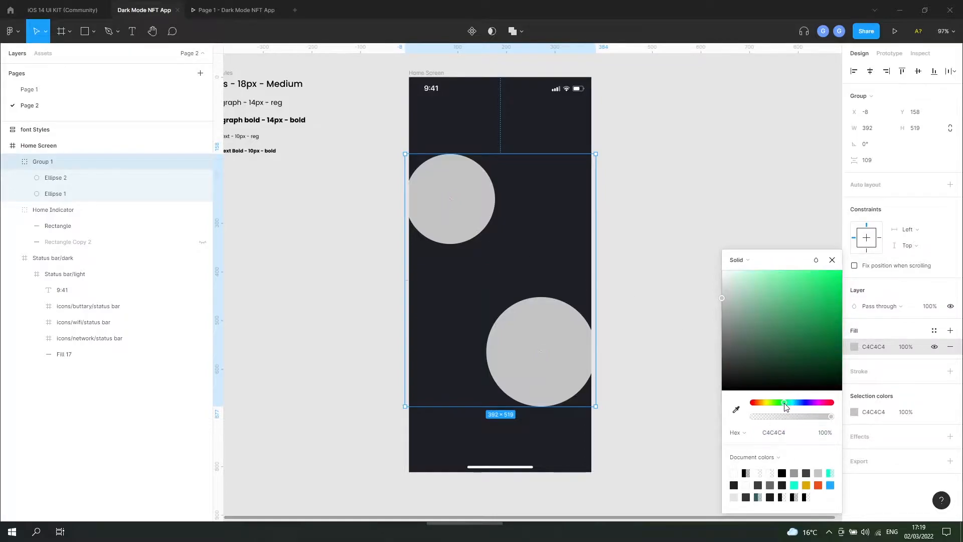
left_click(831, 270)
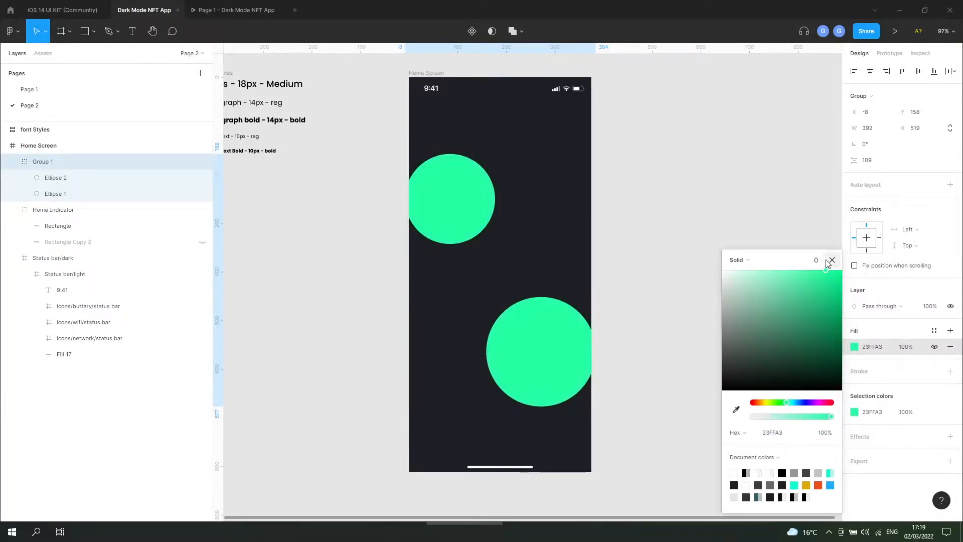
left_click_drag(833, 262, 828, 265)
left_click_drag(789, 405, 791, 404)
key("Escape")
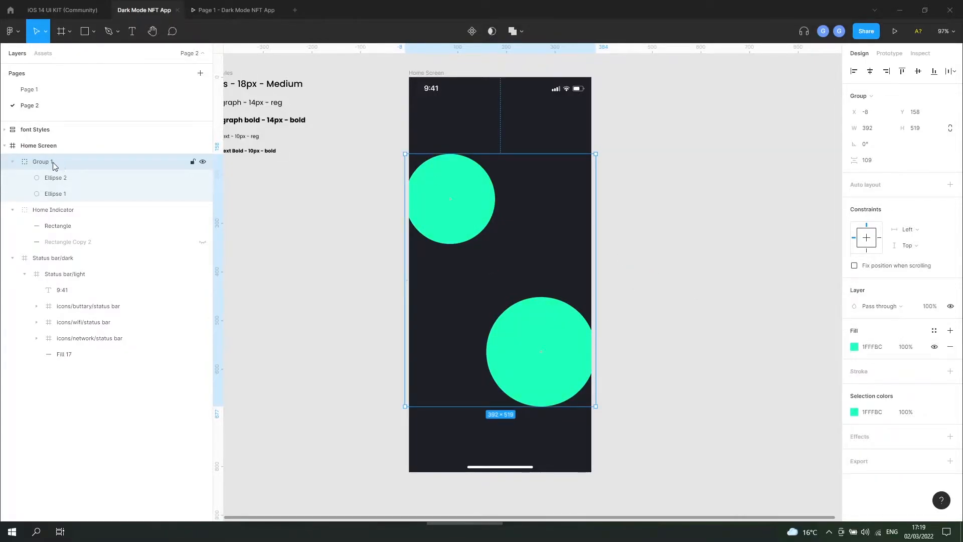
Rename the ellipse group to "Blur" and give it a layer blur of 200.
double_click(50, 161)
type("Blur")
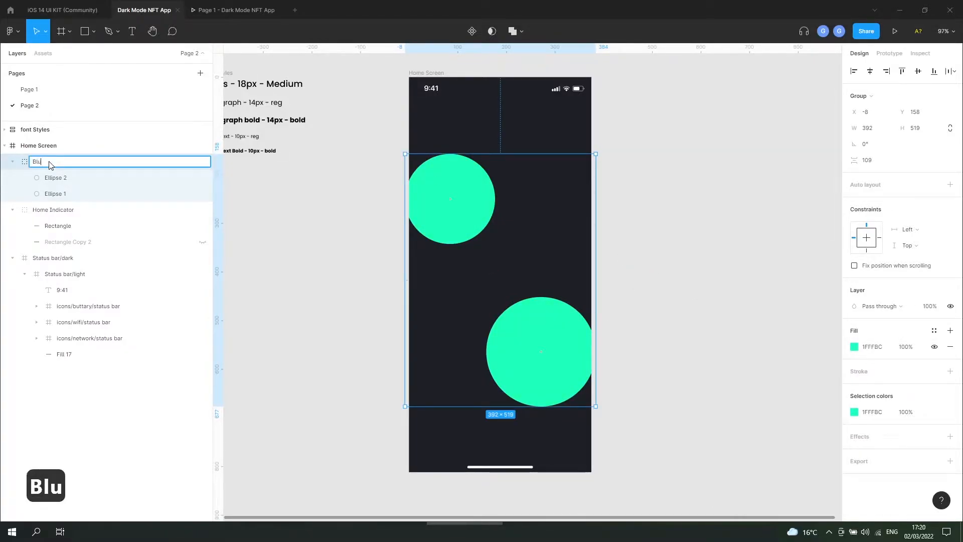
key("Return")
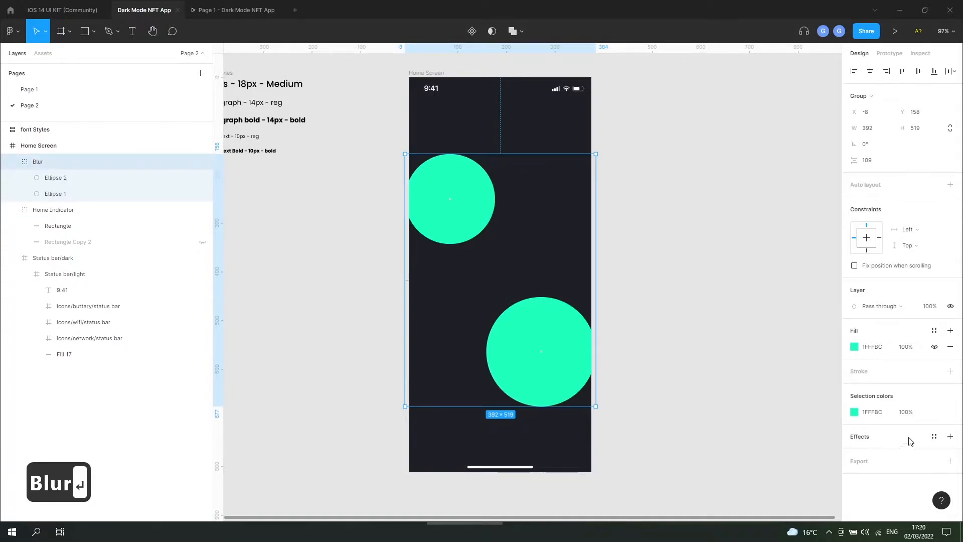
left_click(950, 436)
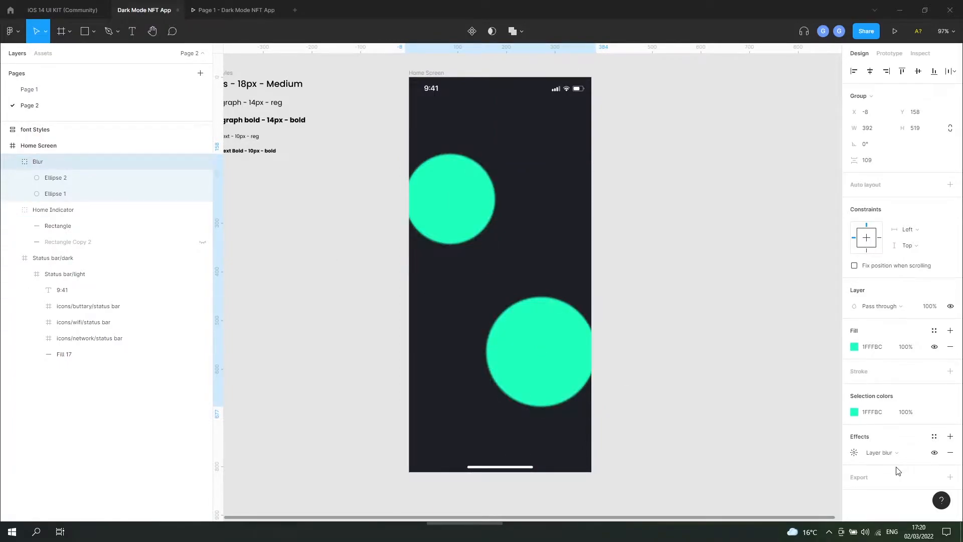
left_click(854, 452)
left_click(757, 477)
type("200")
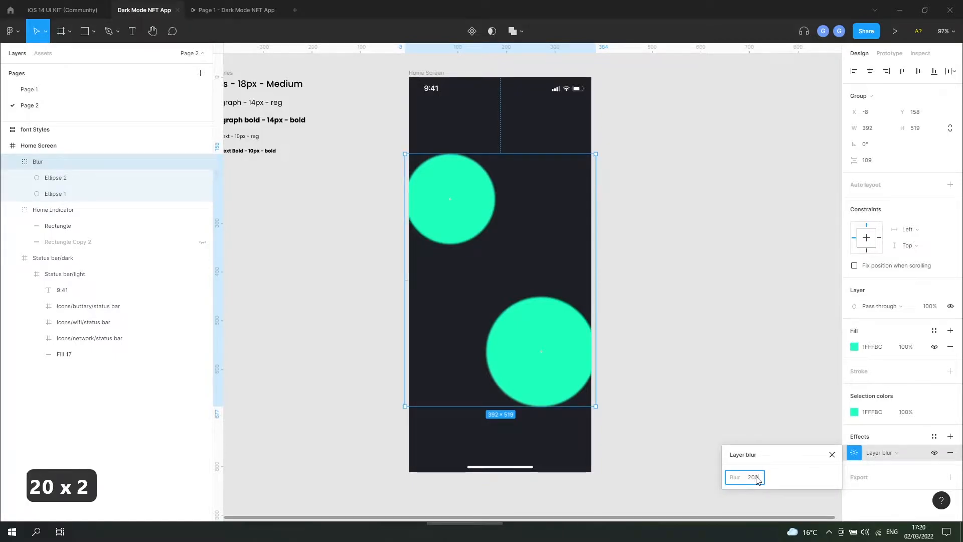
key("Return")
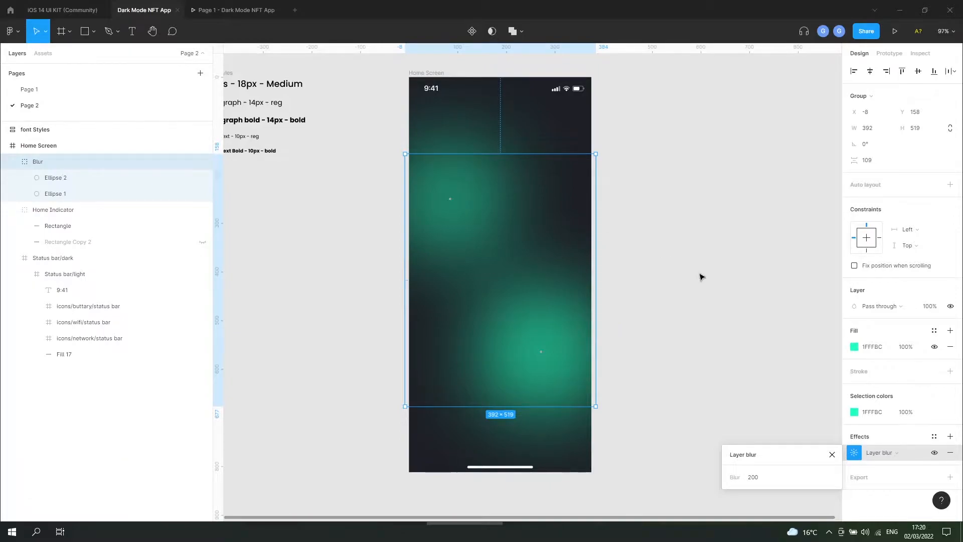
Reduce the Blur group's fill opacity to 16%.
left_click(905, 350)
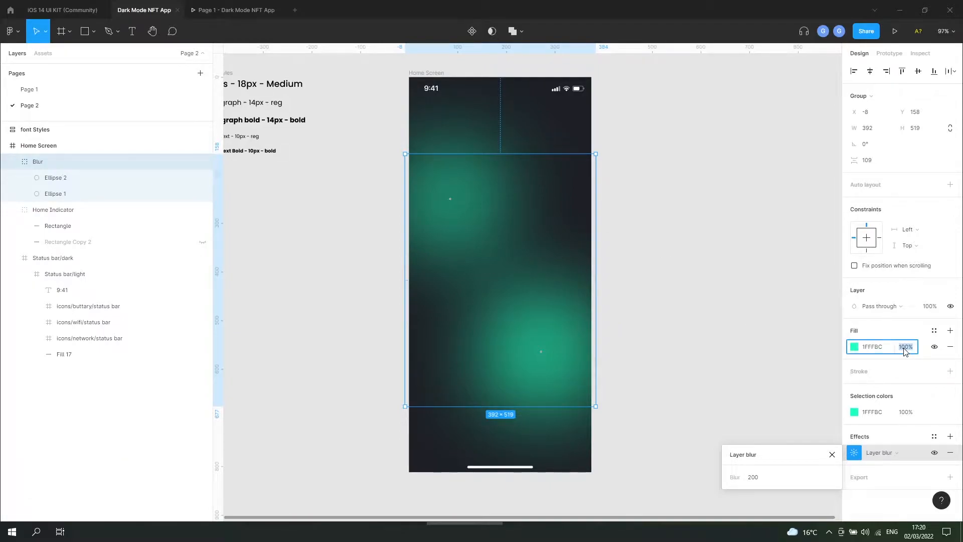
type("20")
key("Return")
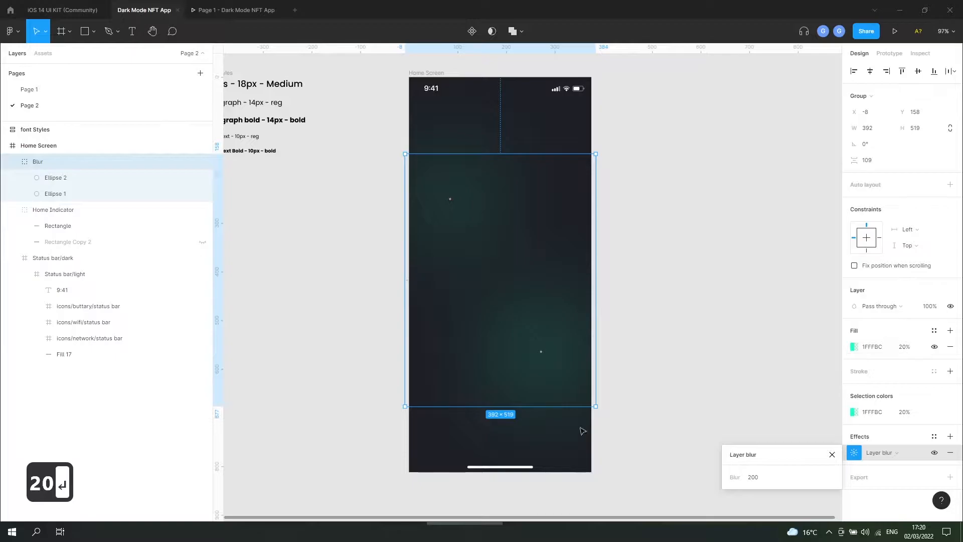
left_click(681, 311)
left_click(522, 227)
left_click(902, 354)
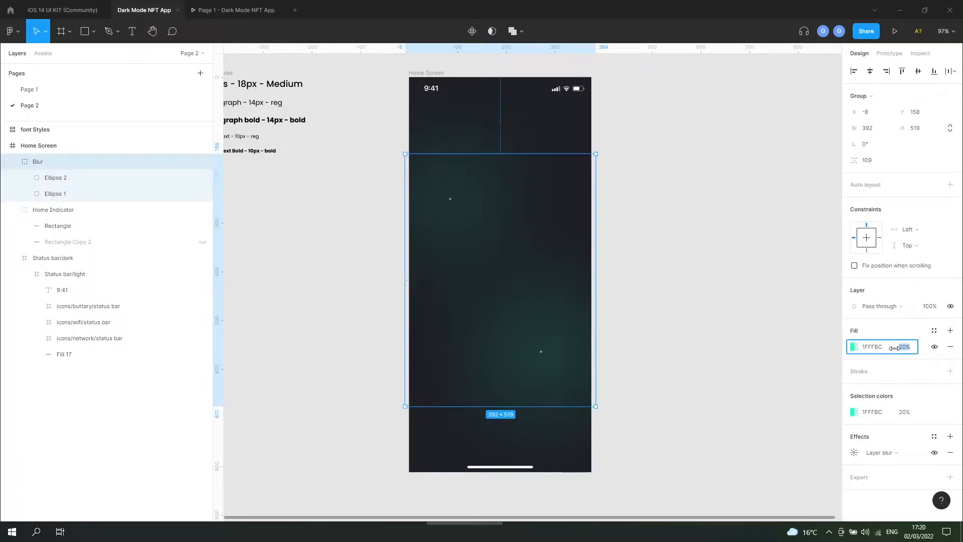
left_click_drag(895, 348, 890, 351)
left_click(757, 359)
scroll(682, 319, "down", 3)
scroll(673, 371, "up", 1)
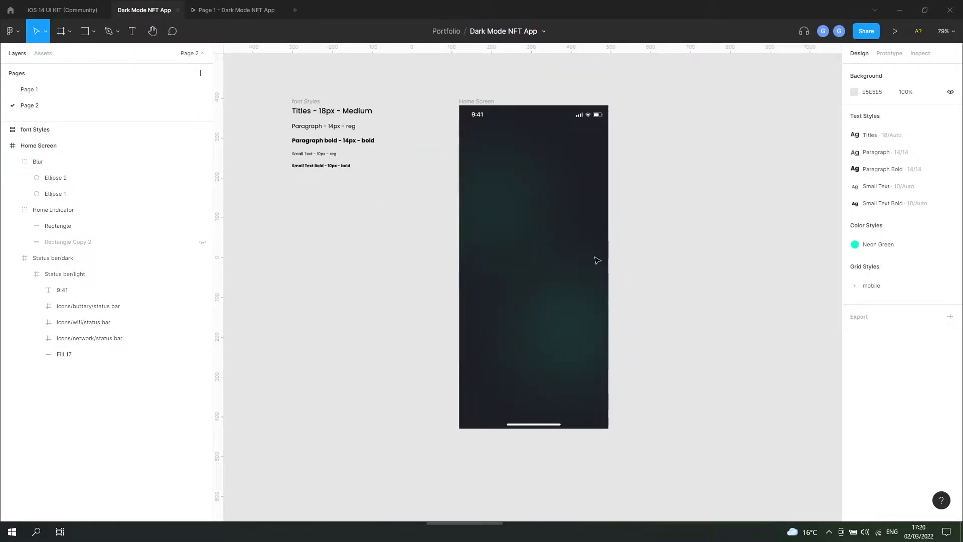
left_click(223, 15)
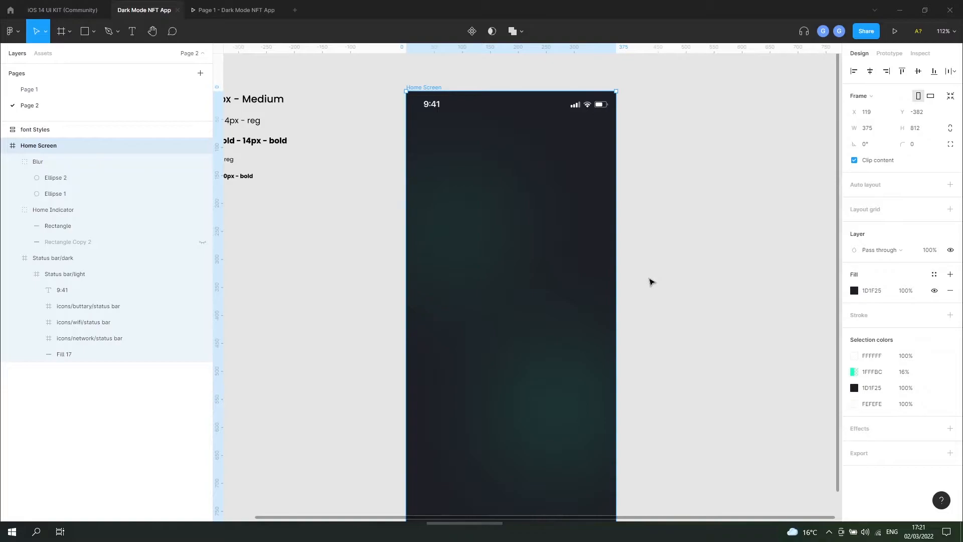
scroll(650, 282, "down", 3)
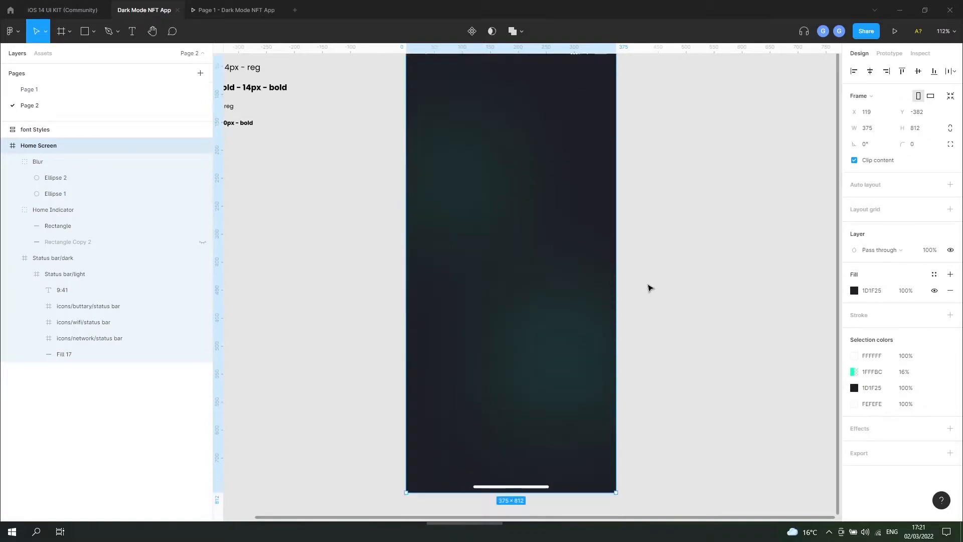
scroll(651, 285, "down", 2)
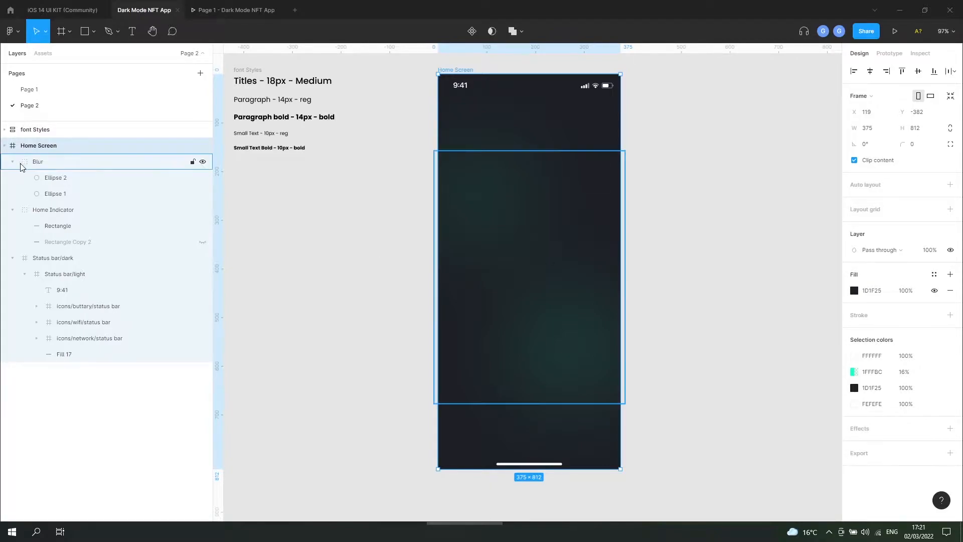
Lock and collapse the Blur, Home Indicator and Status bar/dark layers.
left_click(192, 162)
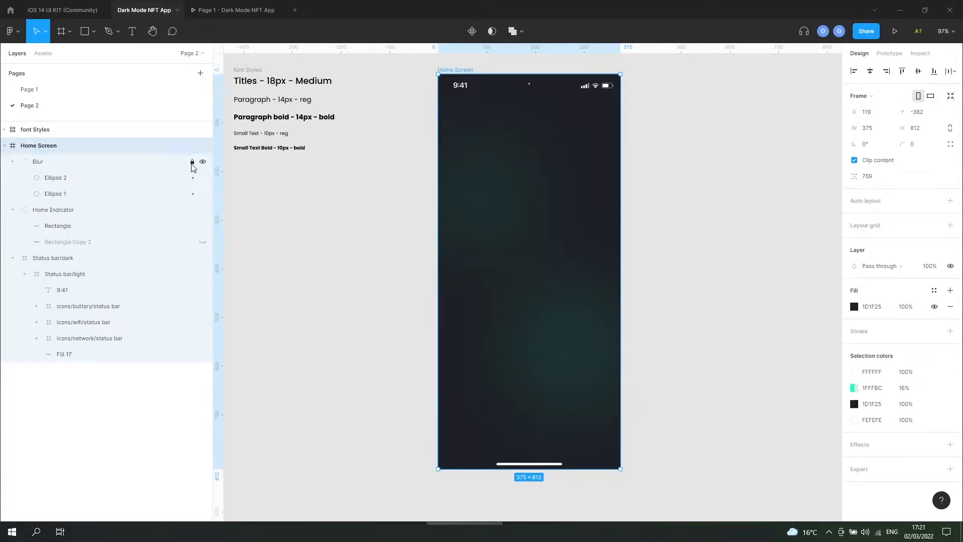
left_click(12, 161)
left_click(185, 178)
left_click(193, 178)
left_click(13, 178)
left_click(136, 194)
left_click(192, 194)
left_click(12, 194)
left_click(677, 265)
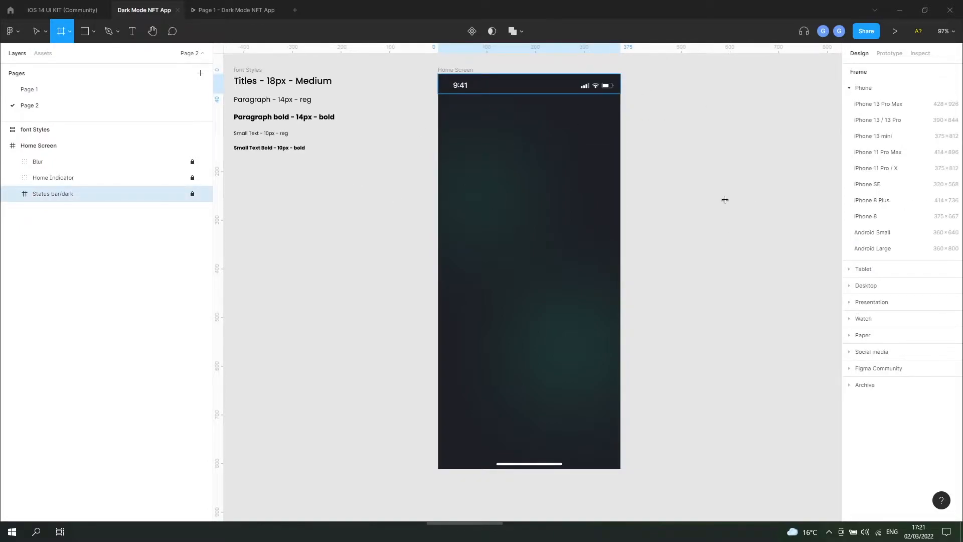
With the rulers visible, place a horizontal guide along the lower edge of the status bar.
key("shift+r")
key("shift+r")
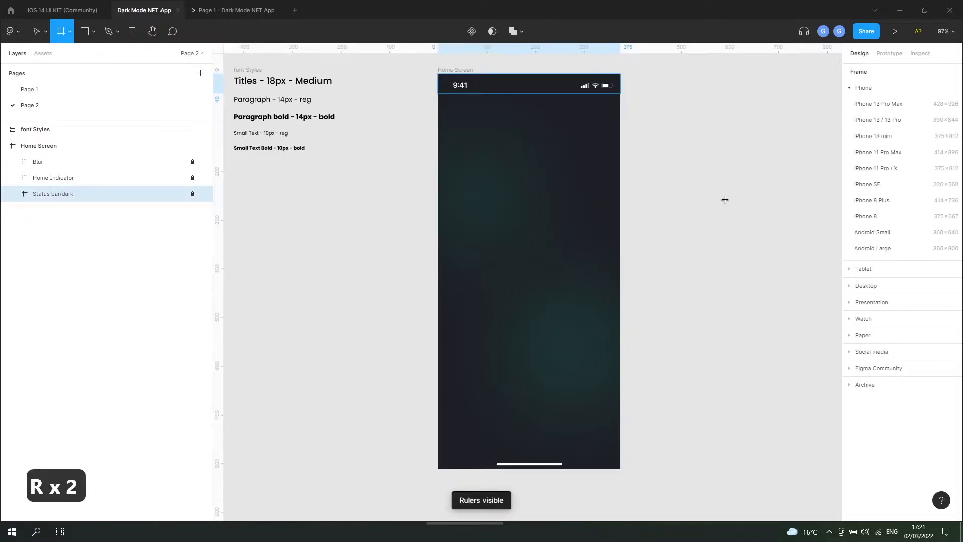
left_click_drag(657, 49, 678, 93)
key("shift+2")
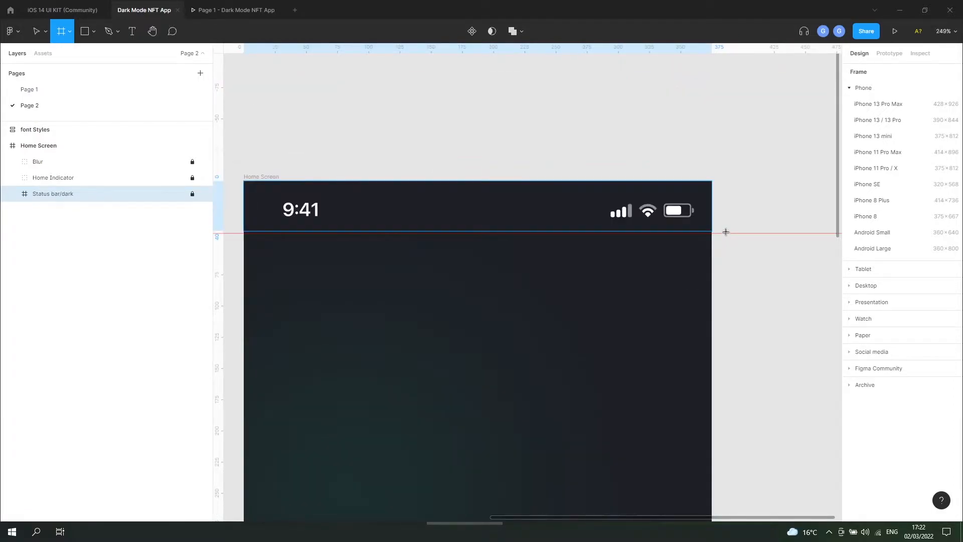
left_click(37, 32)
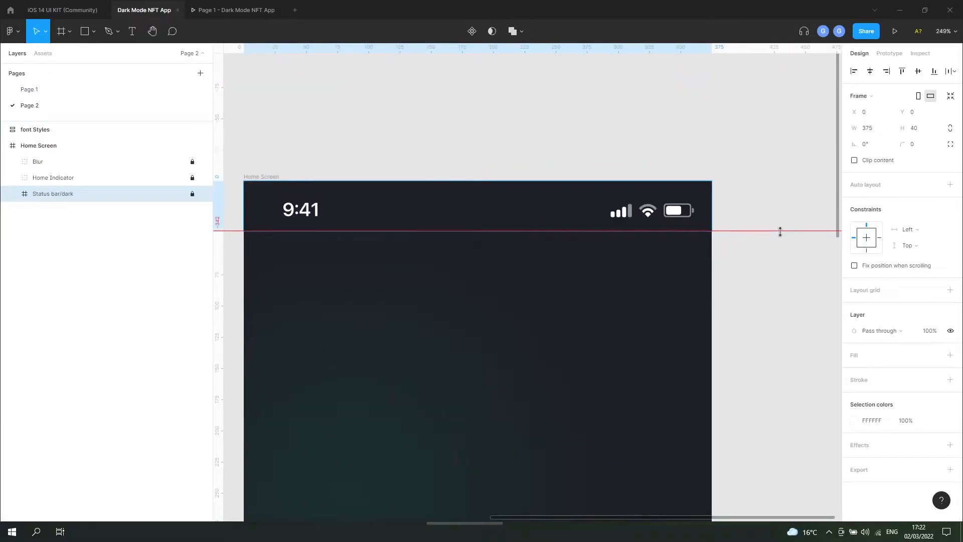
Place a second horizontal guide just above the home indicator bar at the foot of the Home Screen frame.
left_click(727, 286)
scroll(727, 286, "down", 6)
scroll(748, 311, "down", 5)
scroll(753, 317, "up", 6)
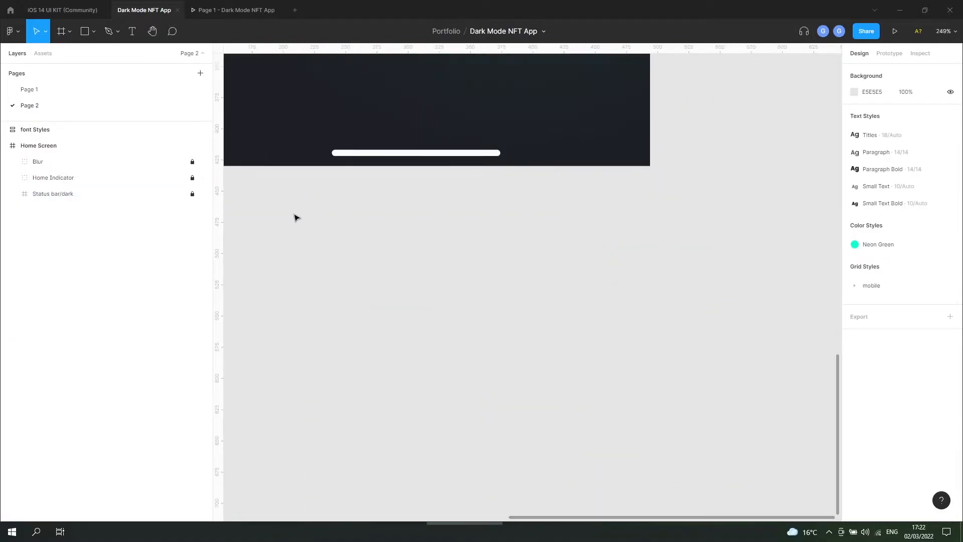
scroll(301, 216, "up", 1)
scroll(231, 206, "up", 1)
left_click_drag(681, 50, 708, 213)
scroll(763, 232, "down", 5)
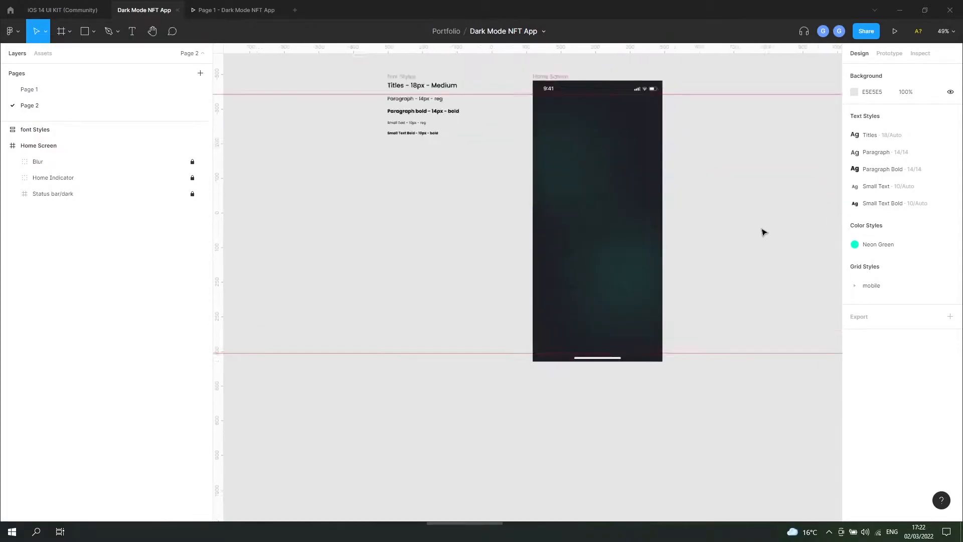
Draw a full-width frame about 375 × 750 inside Home Screen, spanning the area between the two guides.
scroll(763, 232, "up", 2)
scroll(684, 215, "up", 1)
scroll(346, 225, "down", 1)
scroll(668, 141, "up", 1)
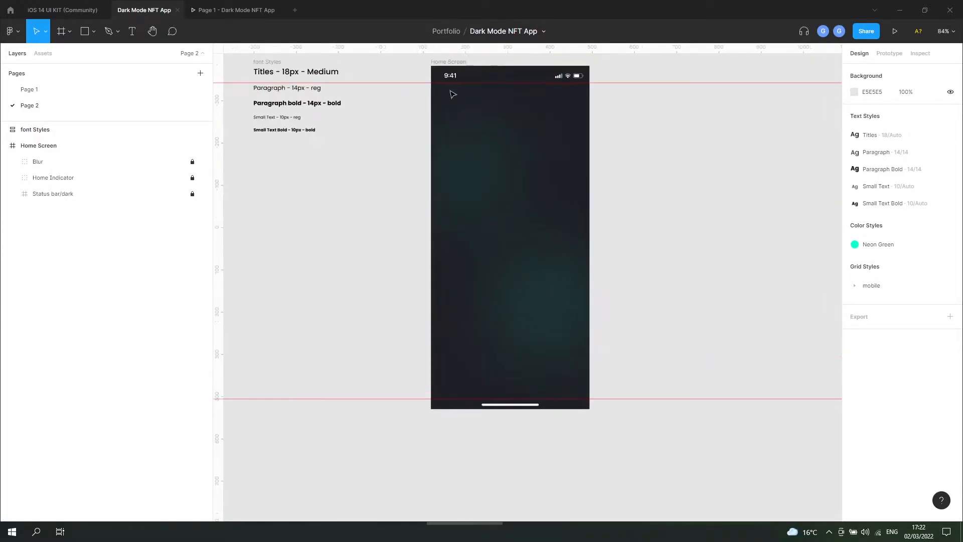
left_click(449, 63)
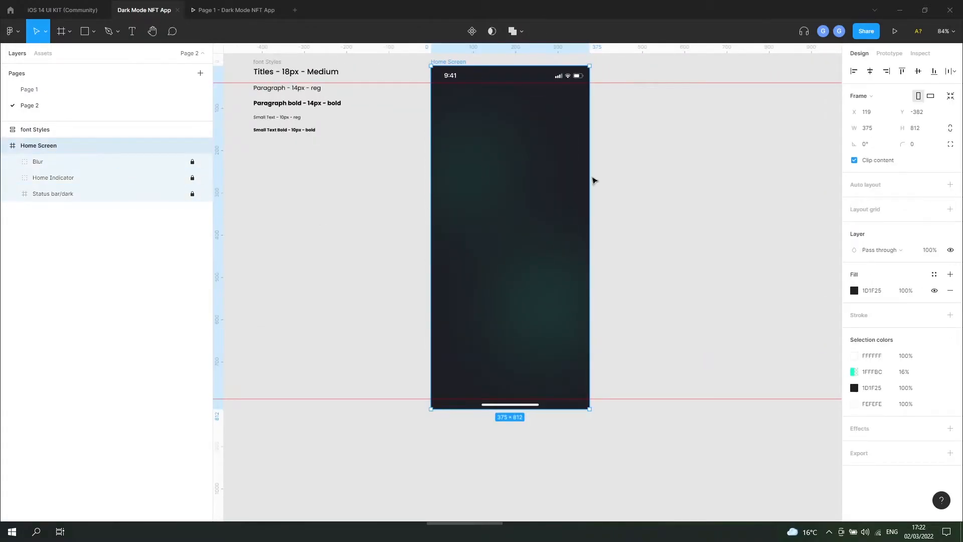
key("f")
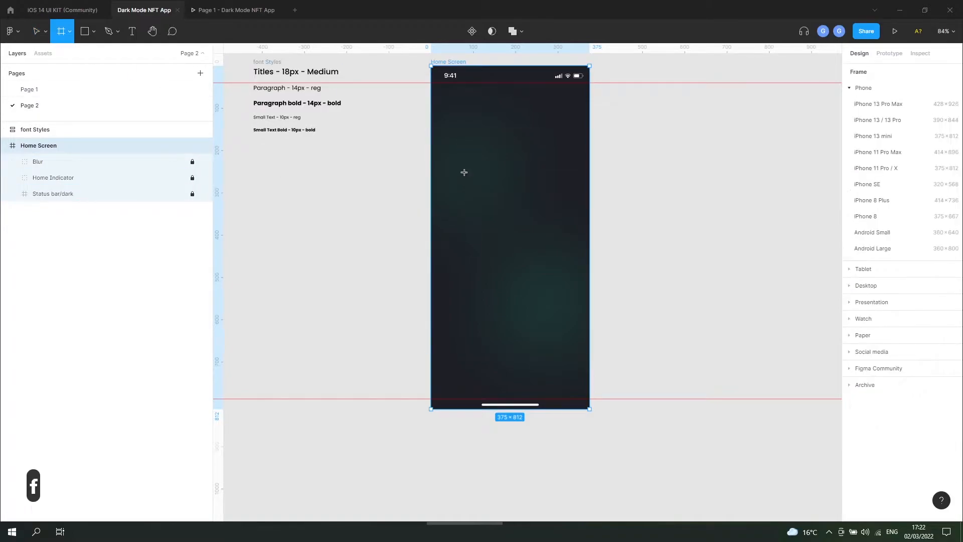
left_click_drag(432, 82, 590, 398)
Align the new frame's upper edge with the status bar guide, giving it Y 40 and a height of 748.
scroll(530, 70, "up", 5)
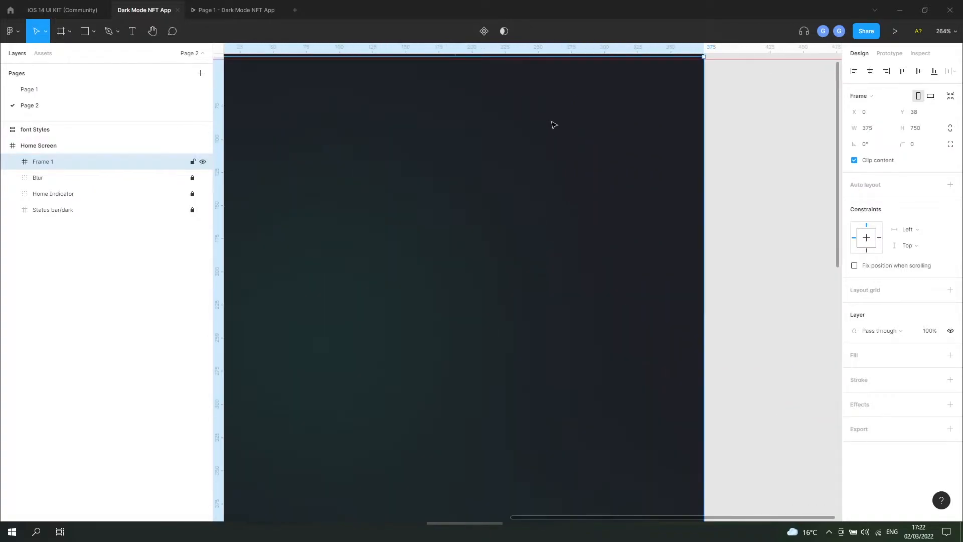
left_click_drag(560, 100, 566, 103)
scroll(760, 192, "down", 1)
scroll(679, 254, "down", 3)
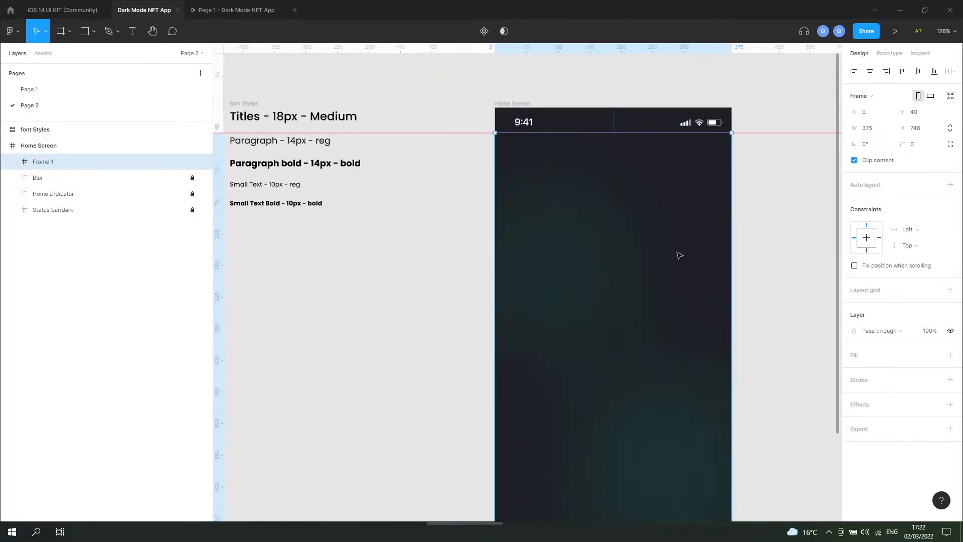
scroll(443, 230, "down", 3)
scroll(555, 219, "down", 3)
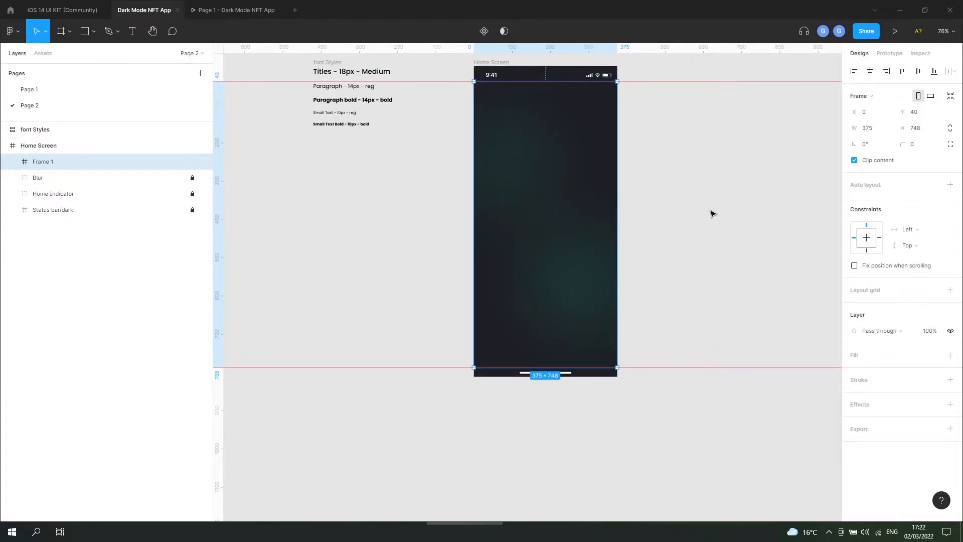
scroll(702, 214, "up", 2)
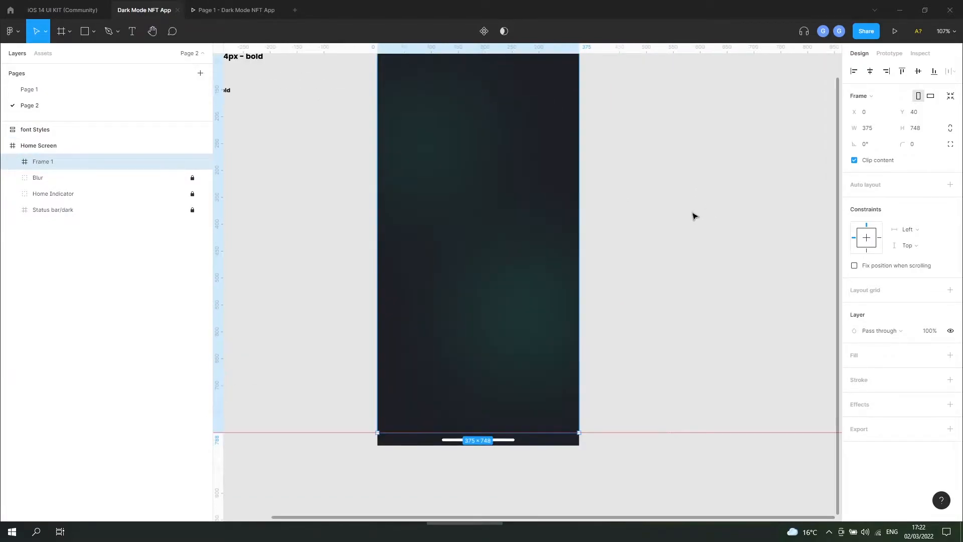
Add auto layout to the new frame in Home Screen, with 16 spacing between items and 16 padding.
left_click(950, 185)
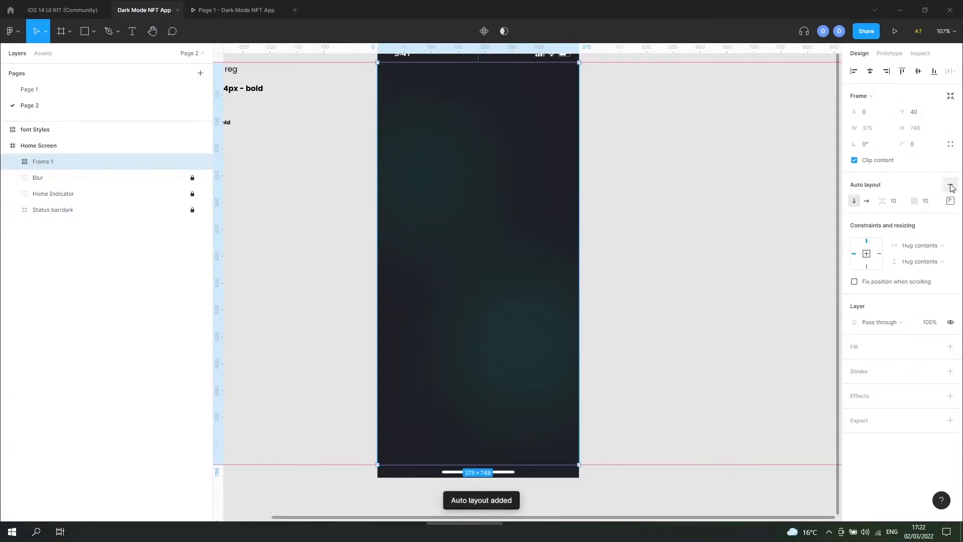
left_click(900, 204)
type("16")
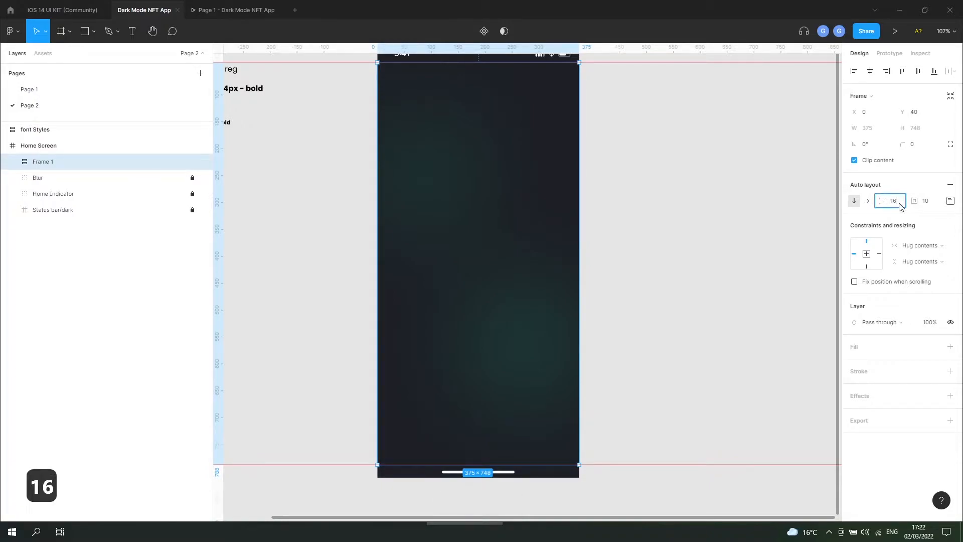
left_click(935, 203)
type("16")
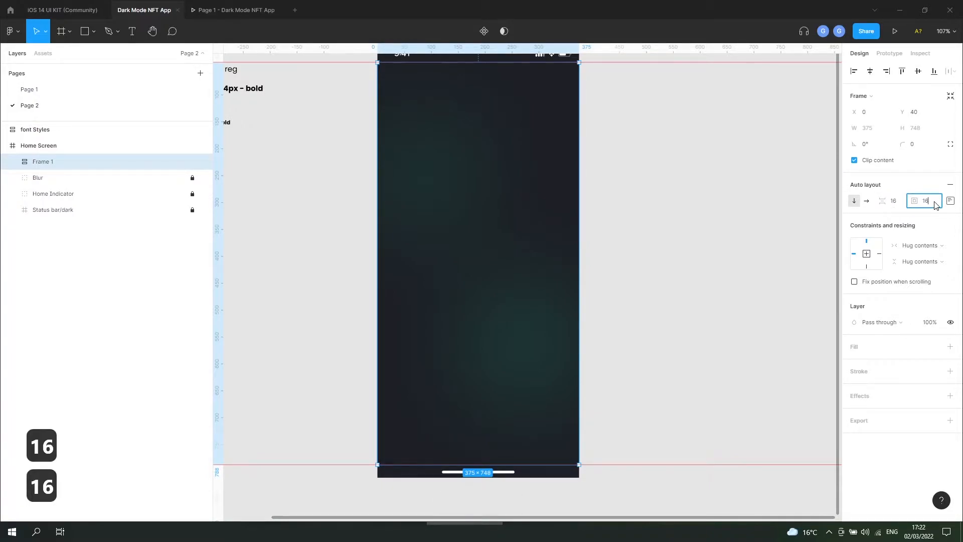
key("Return")
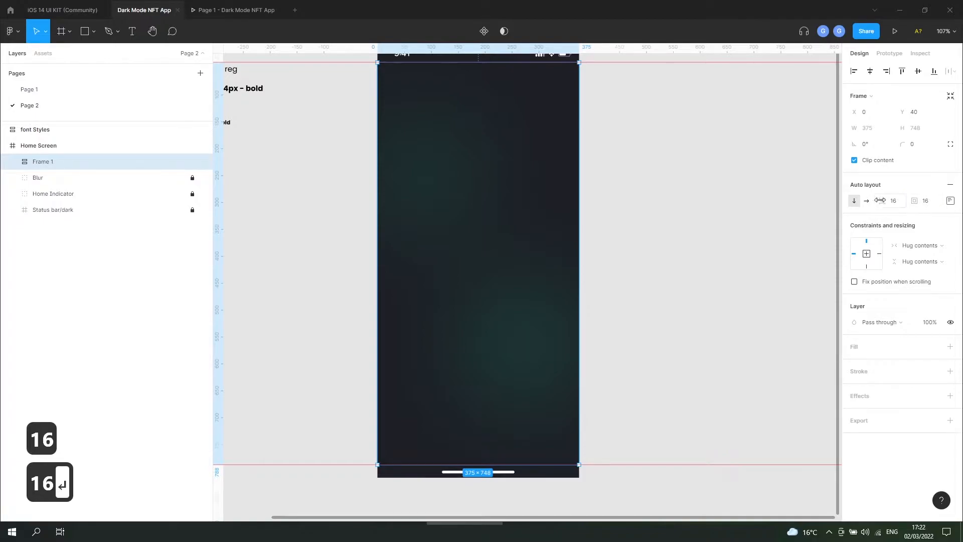
scroll(647, 271, "up", 1)
left_click(321, 160)
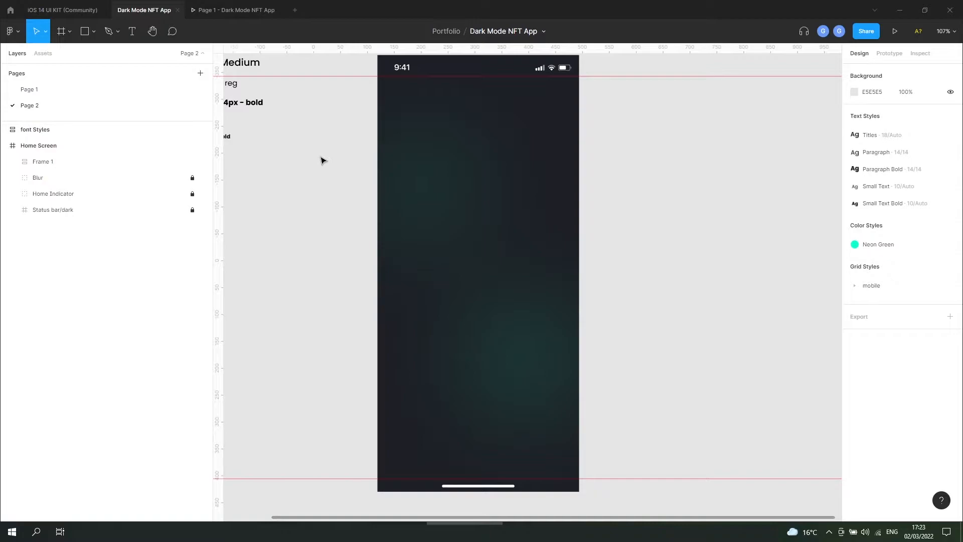
scroll(551, 166, "up", 1)
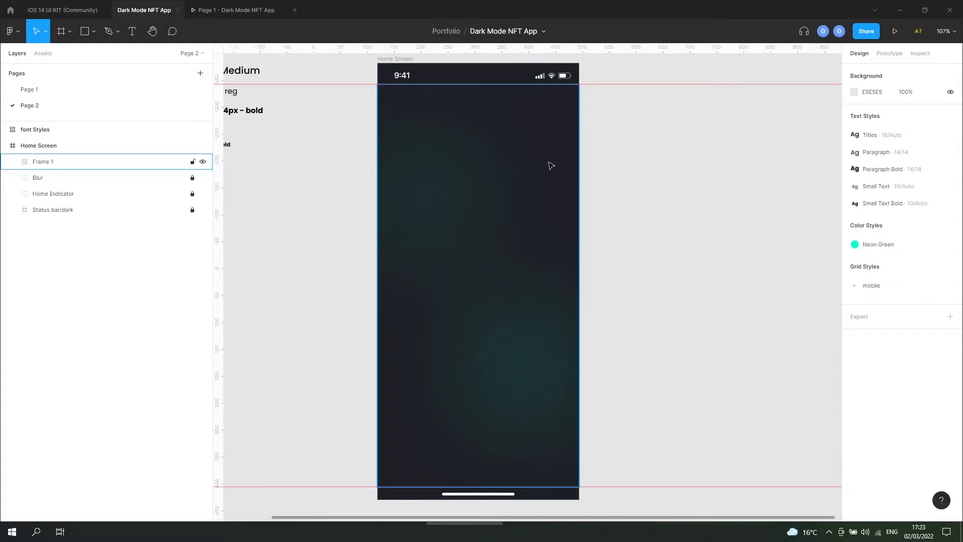
Rename the auto layout frame inside Home Screen as Content.
left_click(43, 161)
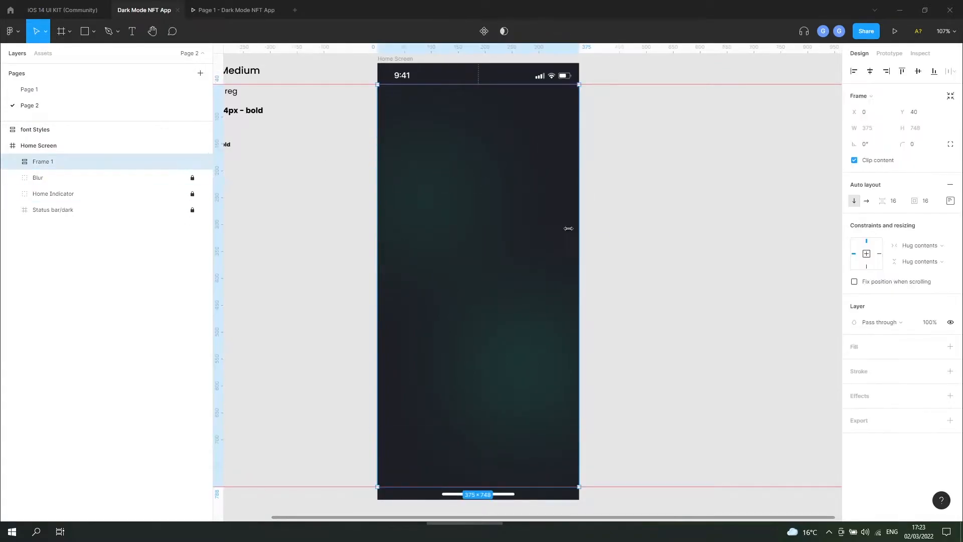
double_click(32, 167)
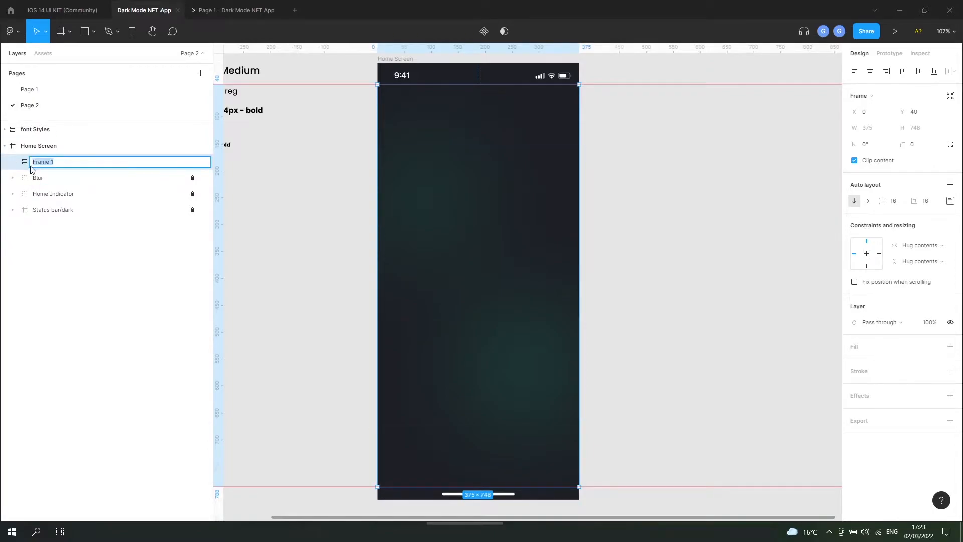
type("Contne")
key("BackSpace")
key("BackSpace")
type("ent")
key("Return")
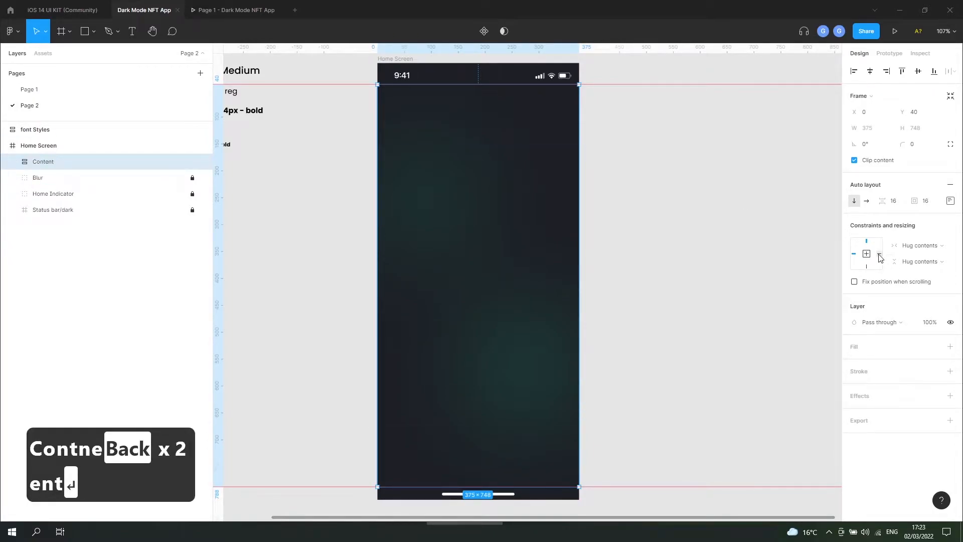
Set the Content frame's horizontal and vertical resizing from hugging its contents to fixed.
left_click(920, 246)
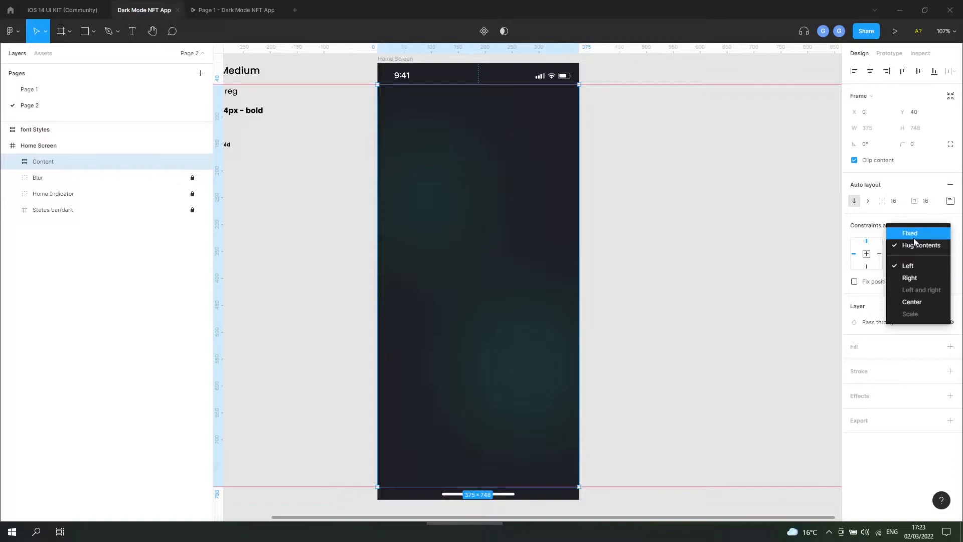
left_click(914, 234)
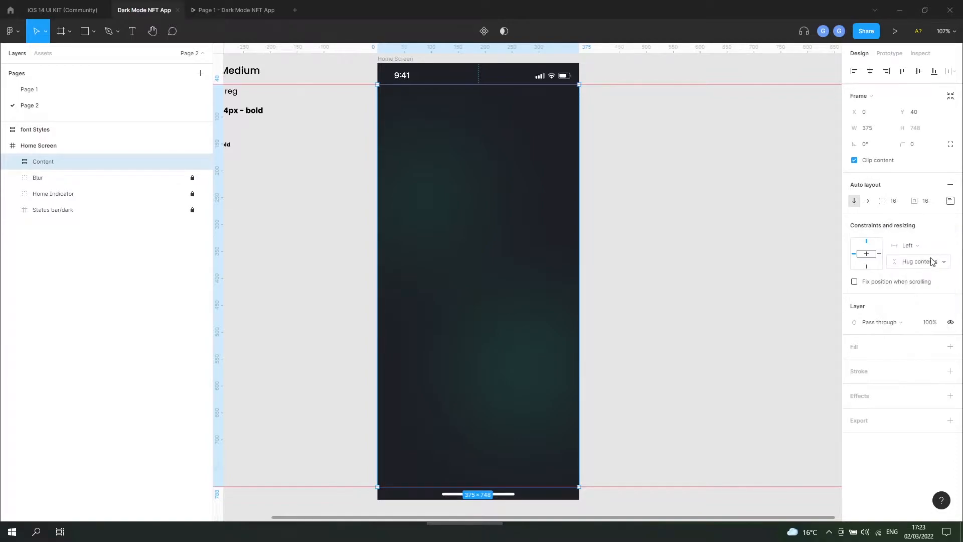
left_click(935, 263)
left_click(926, 249)
Draw a frame about 147 × 129 inside Content and set its width to fill the container.
left_click(85, 31)
key("f")
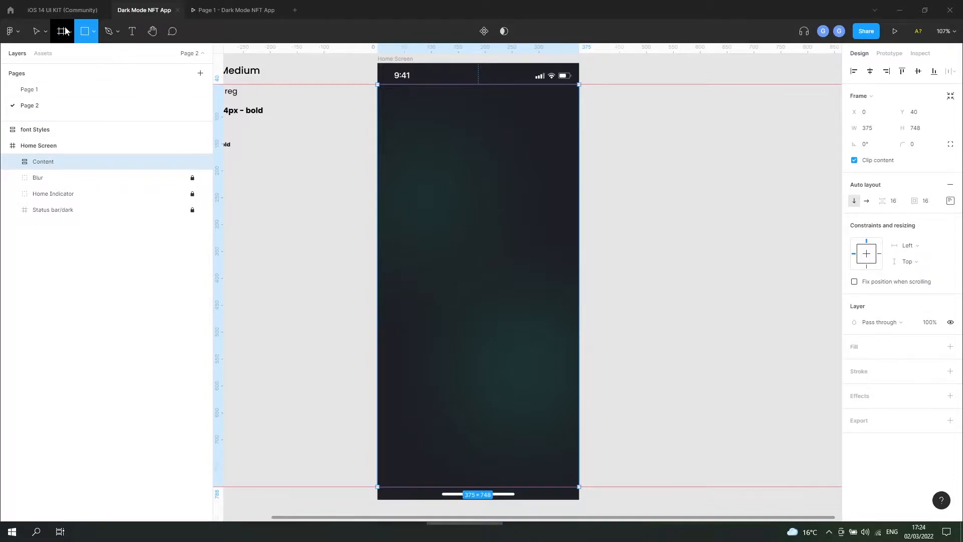
left_click_drag(385, 93, 478, 180)
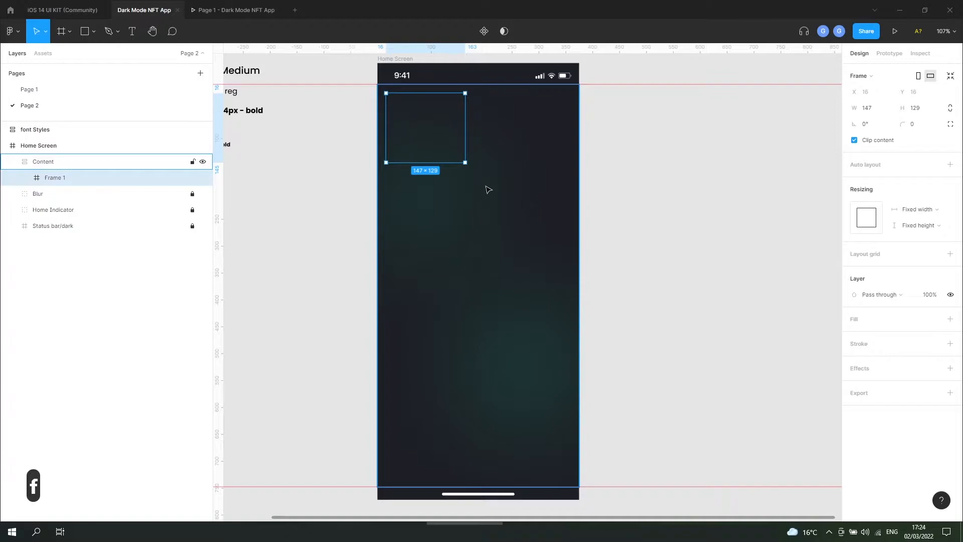
left_click(927, 211)
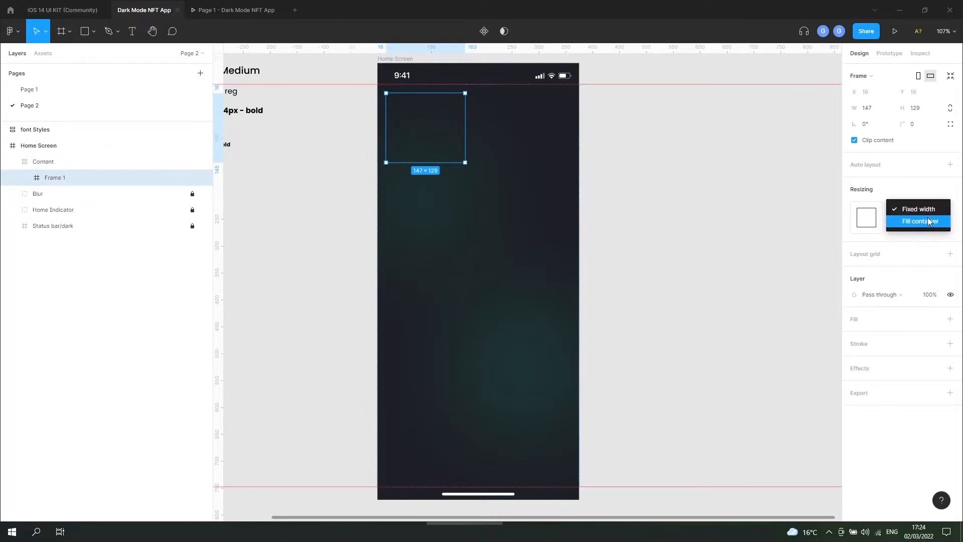
left_click(928, 220)
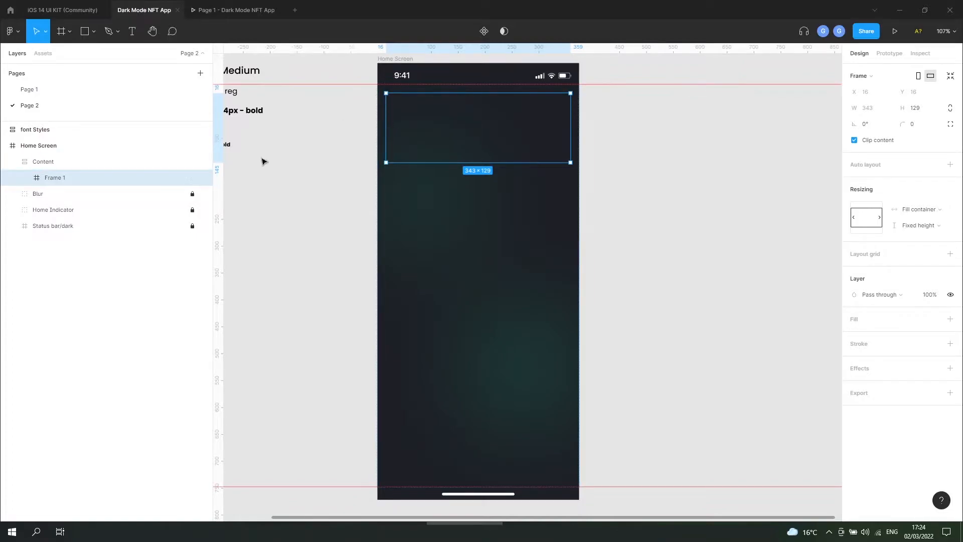
With the inner frame's height kept fixed, shorten it to about 73.
left_click(917, 225)
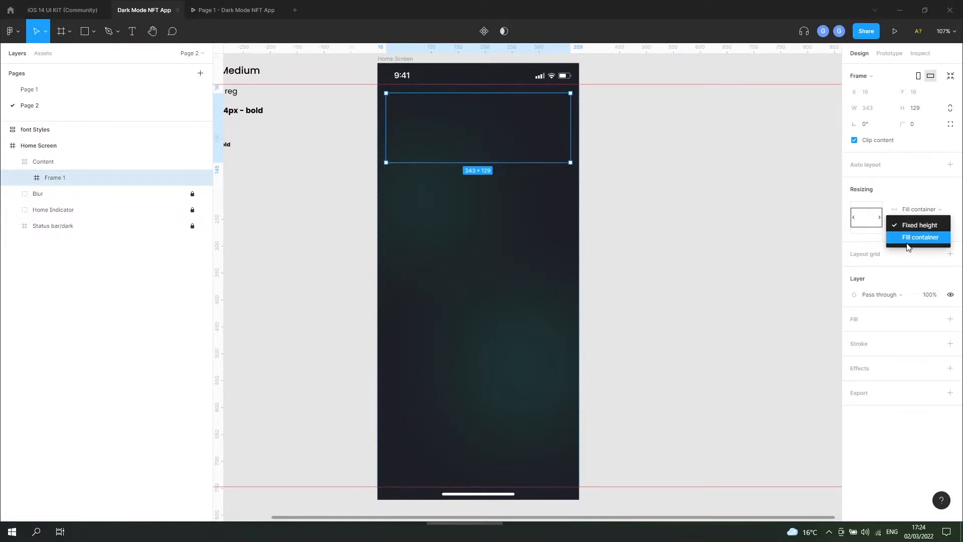
left_click(905, 230)
left_click_drag(527, 162, 526, 133)
scroll(484, 120, "up", 5)
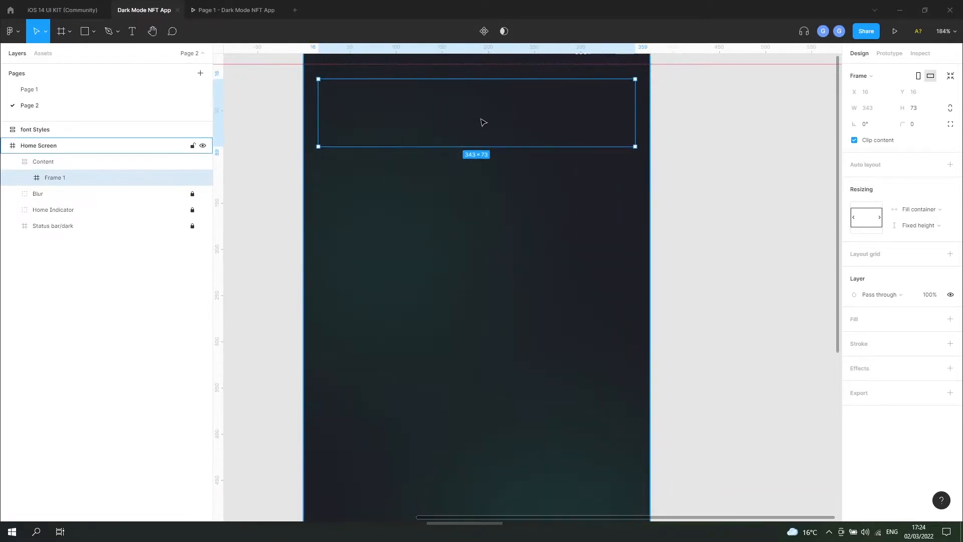
Check the top area of the finished app prototype, and rename the inner frame in Content as Top Bar.
key("ctrl+Tab")
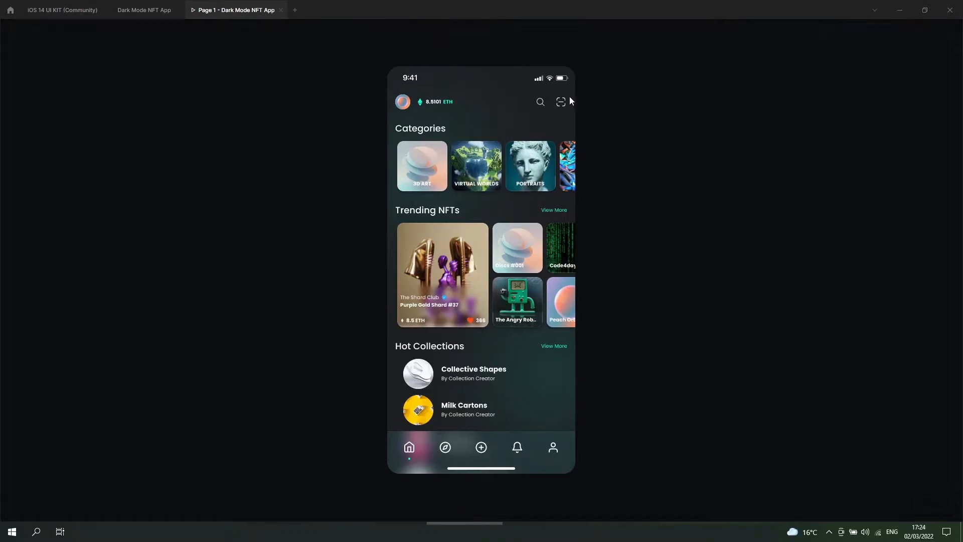
left_click(135, 12)
double_click(62, 178)
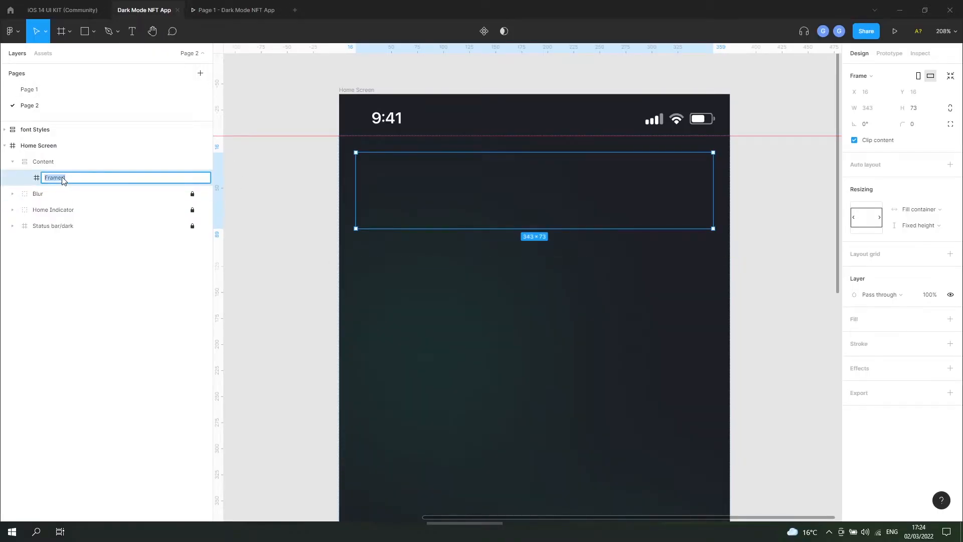
type("Top Bar")
key("Return")
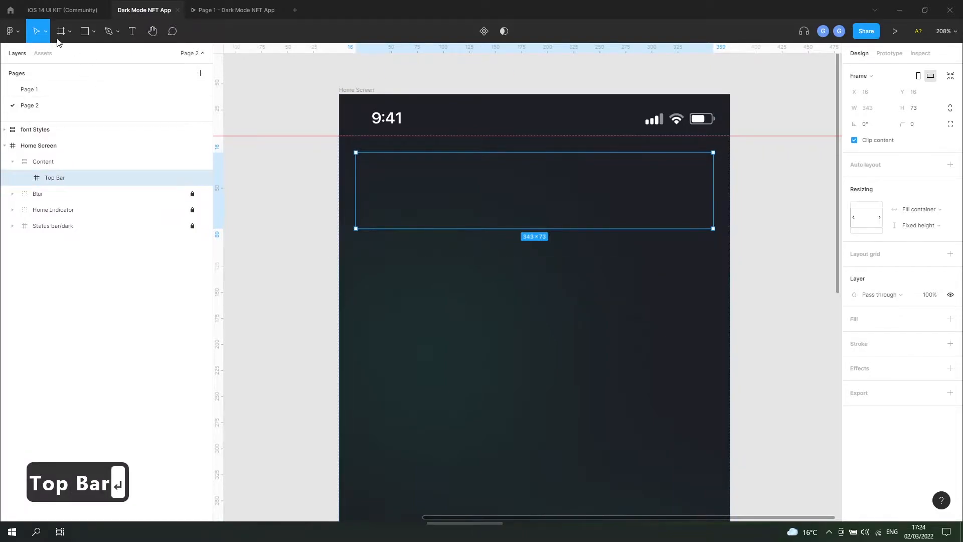
Draw a frame about 114 × 51 at the left end of Top Bar and name it Left Section.
left_click(62, 32)
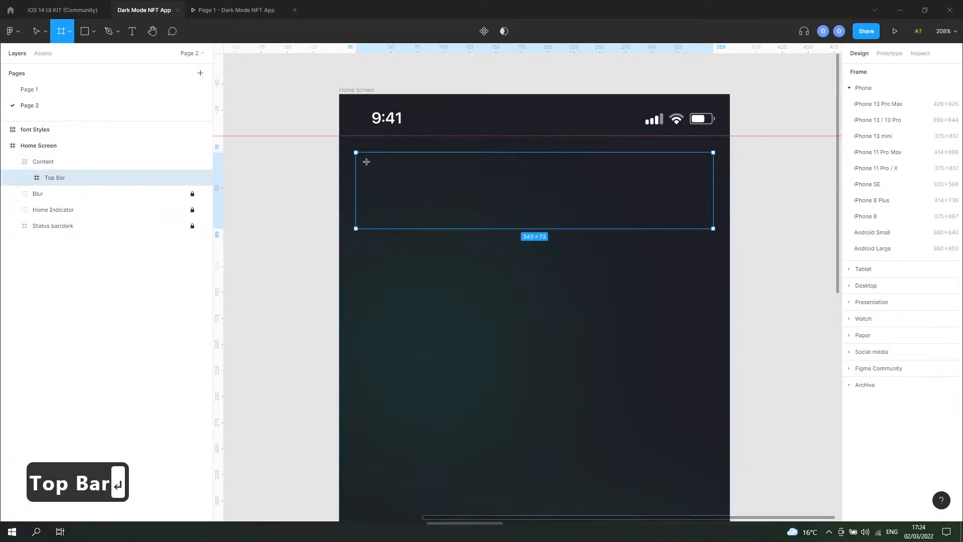
double_click(73, 196)
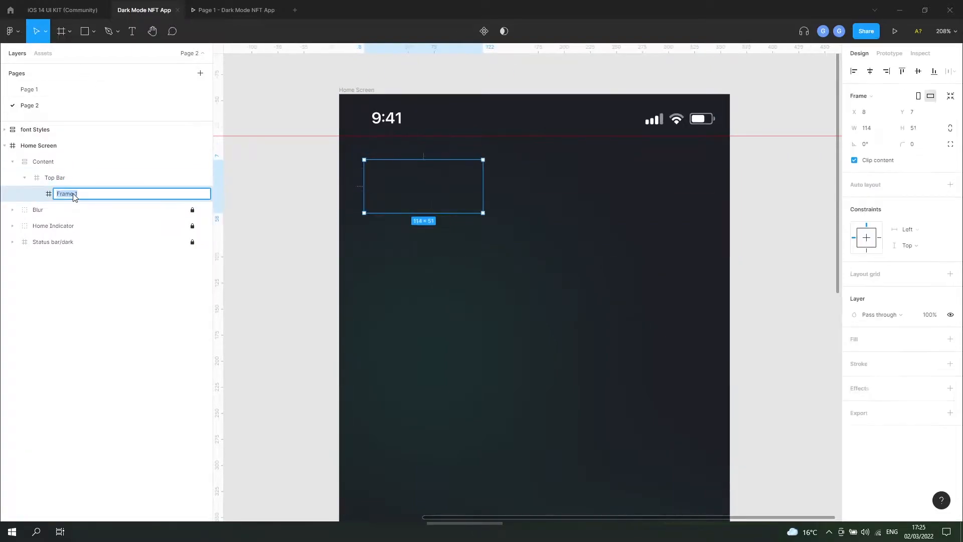
type("Left")
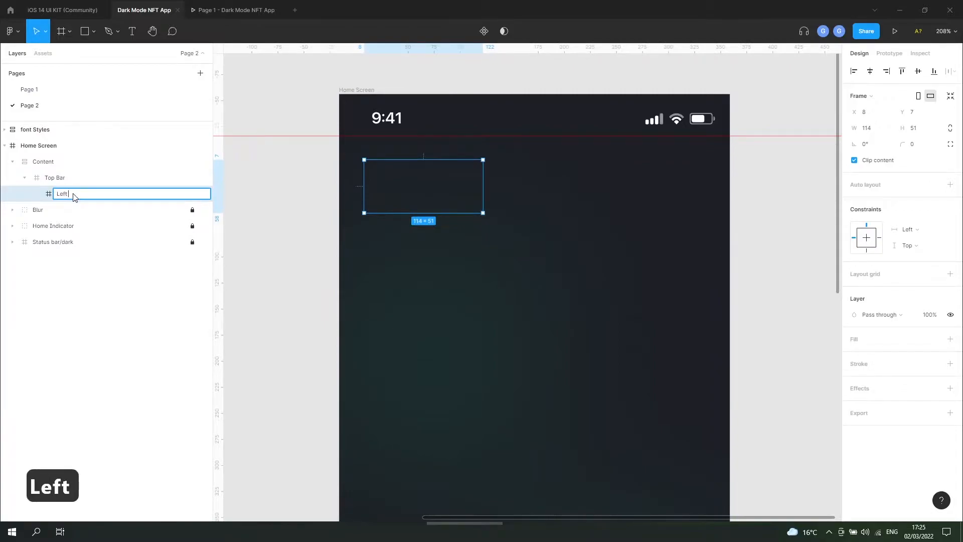
Give Top Bar a white FFFFFF fill and Left Section a grey B8B8B8 fill.
left_click(69, 178)
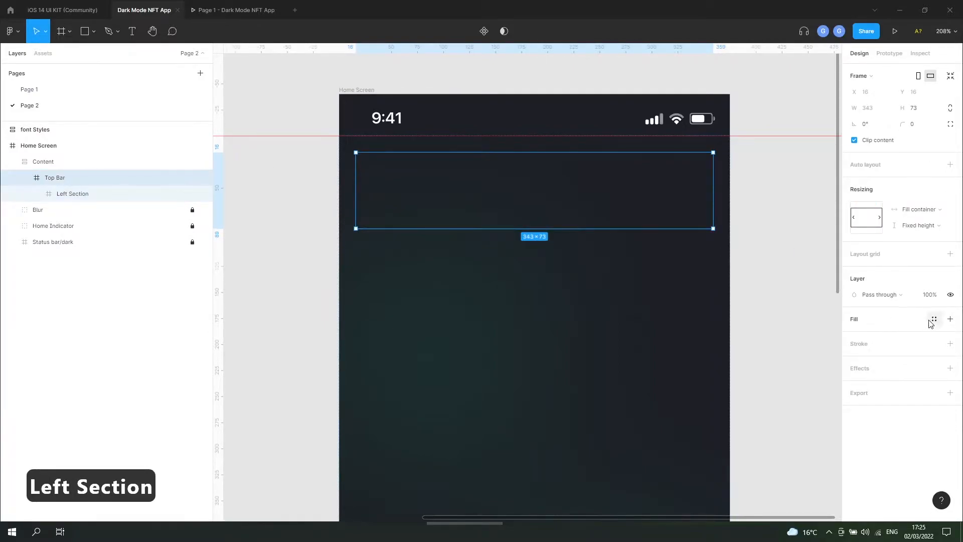
left_click(950, 319)
left_click(82, 194)
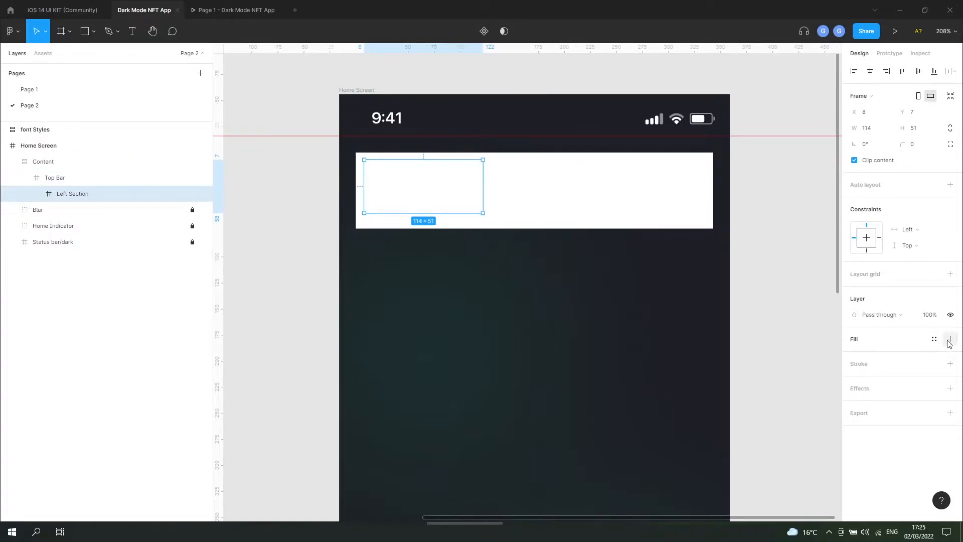
left_click(950, 339)
left_click(854, 356)
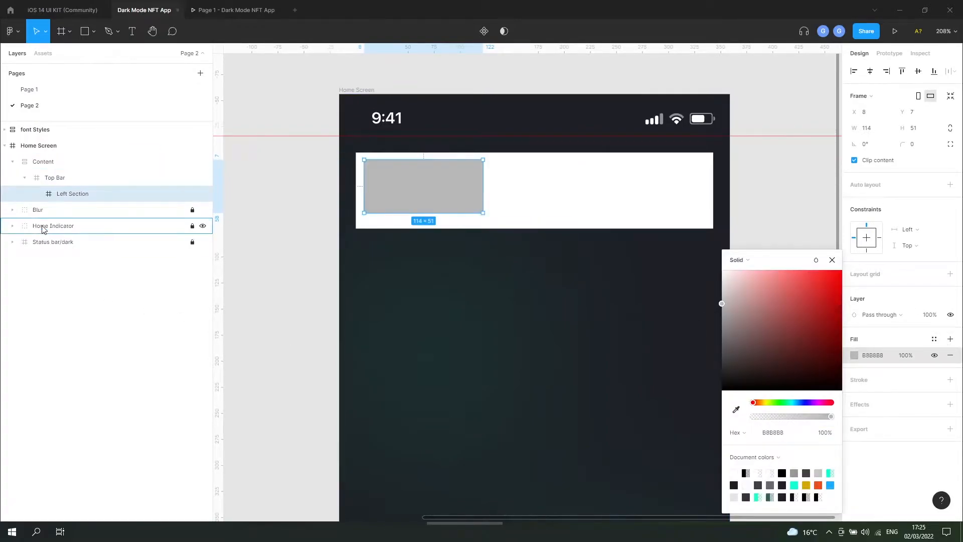
Duplicate Left Section within Top Bar and rename the lower layer of the pair as Right Section.
left_click(78, 180)
left_click(80, 192)
key("ctrl+d")
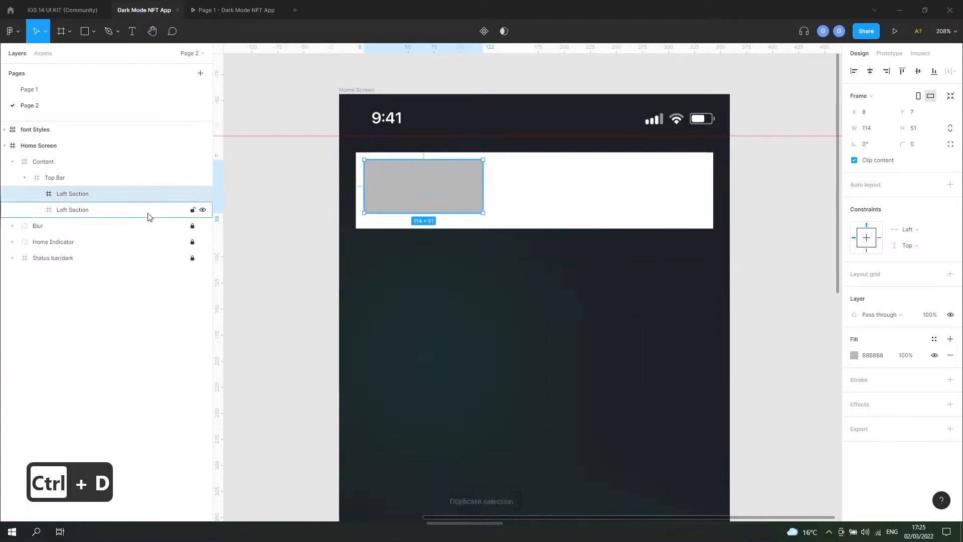
double_click(93, 211)
type("Ri")
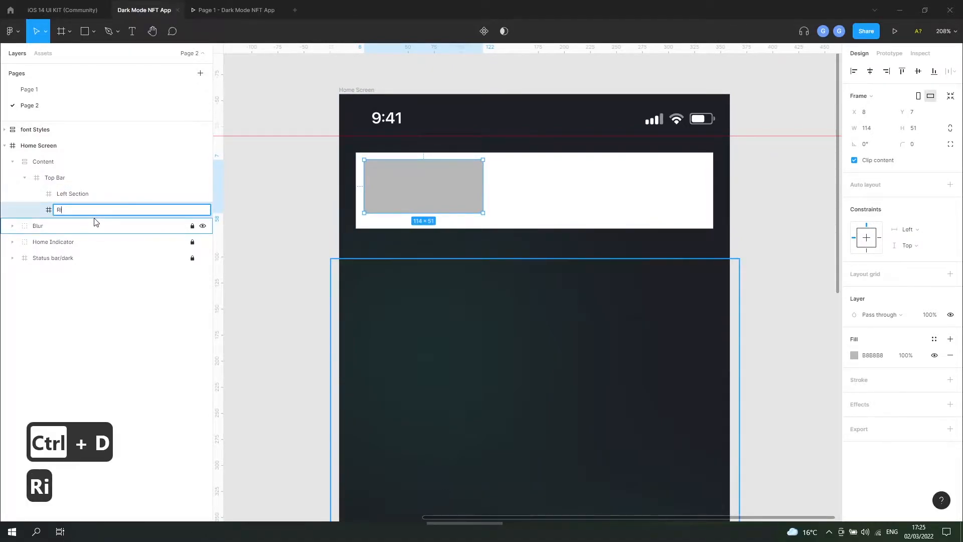
type("ght Section")
key("Return")
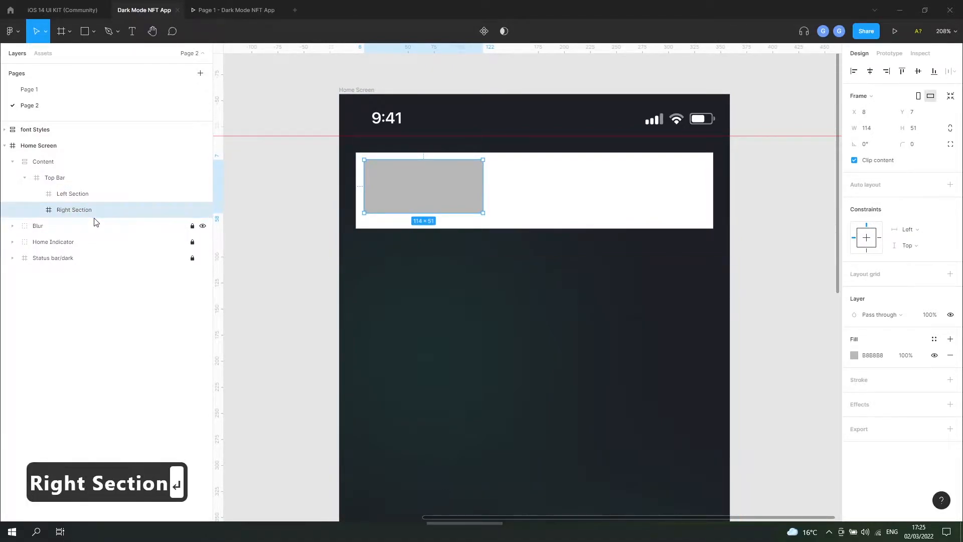
Add auto layout to Top Bar and set the spacing between its two sections to 12.
left_click(69, 180)
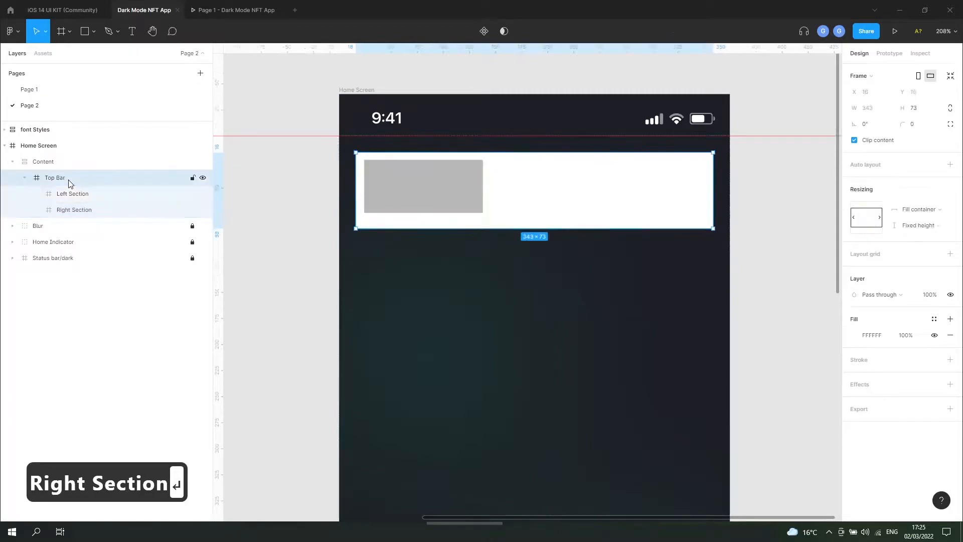
left_click(950, 165)
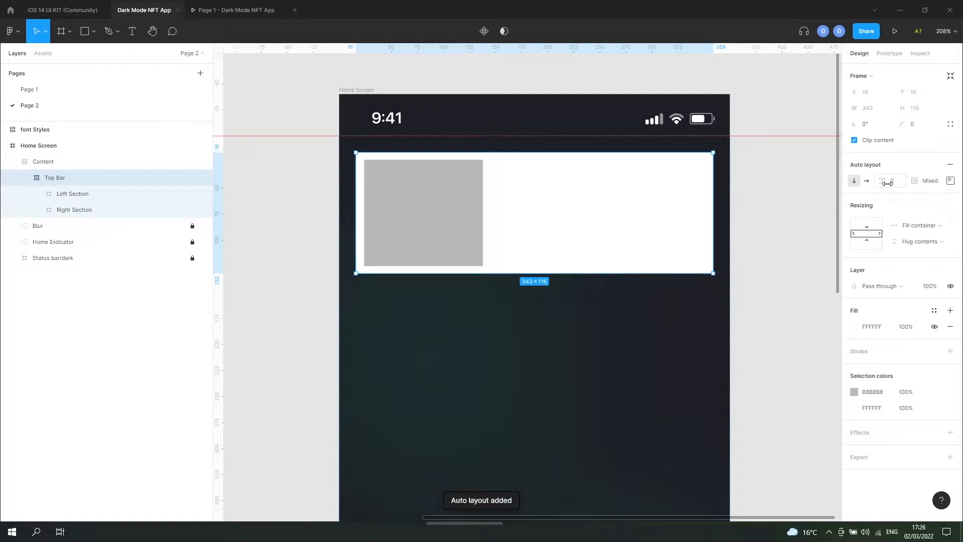
left_click_drag(888, 183, 901, 182)
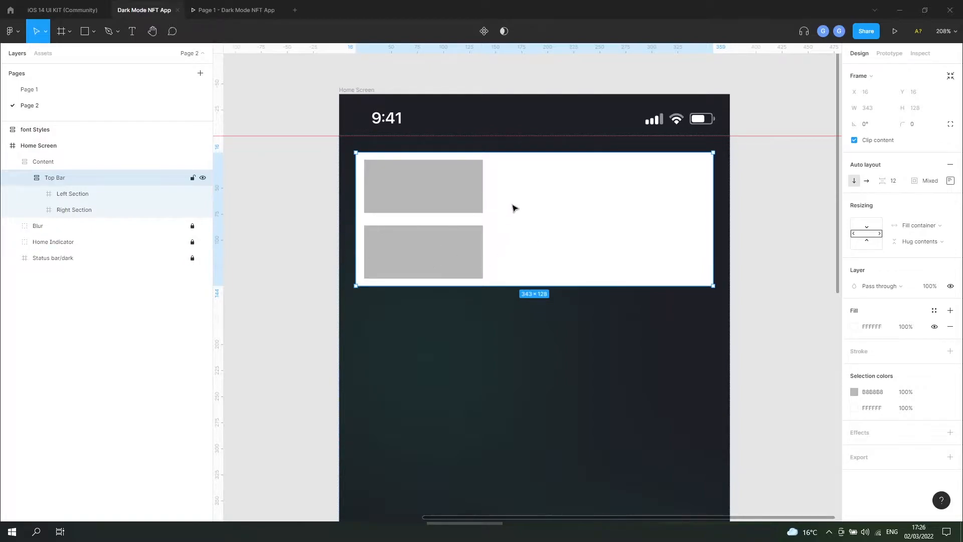
Change Top Bar's auto layout direction to horizontal and set its width to fill the container.
left_click(867, 180)
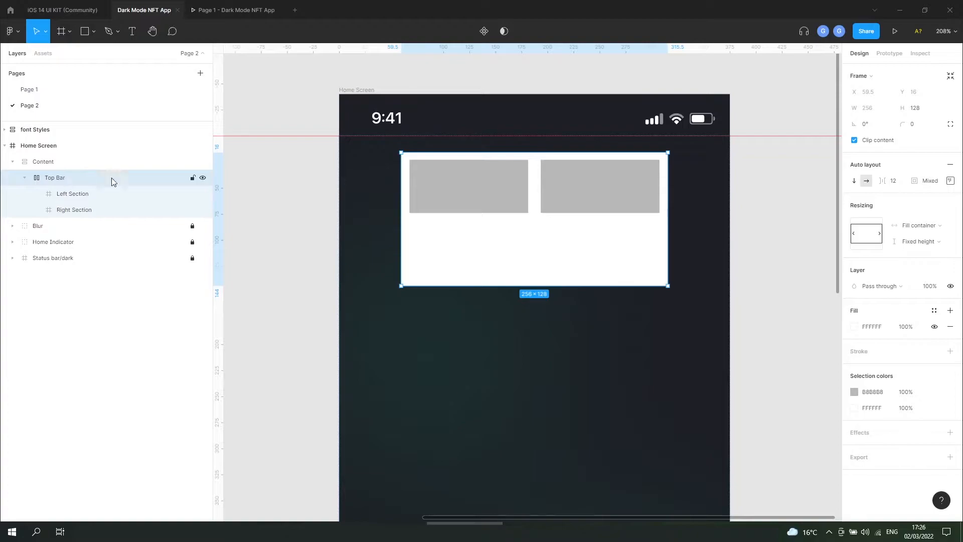
left_click(926, 234)
left_click(918, 230)
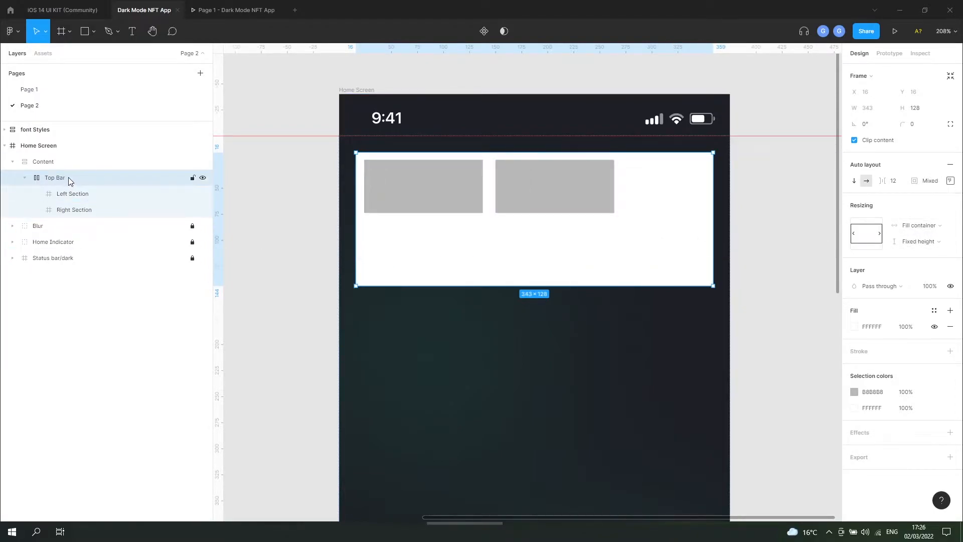
Set Top Bar's auto layout spacing mode to Space between so its two sections are distributed to opposite ends.
left_click(950, 181)
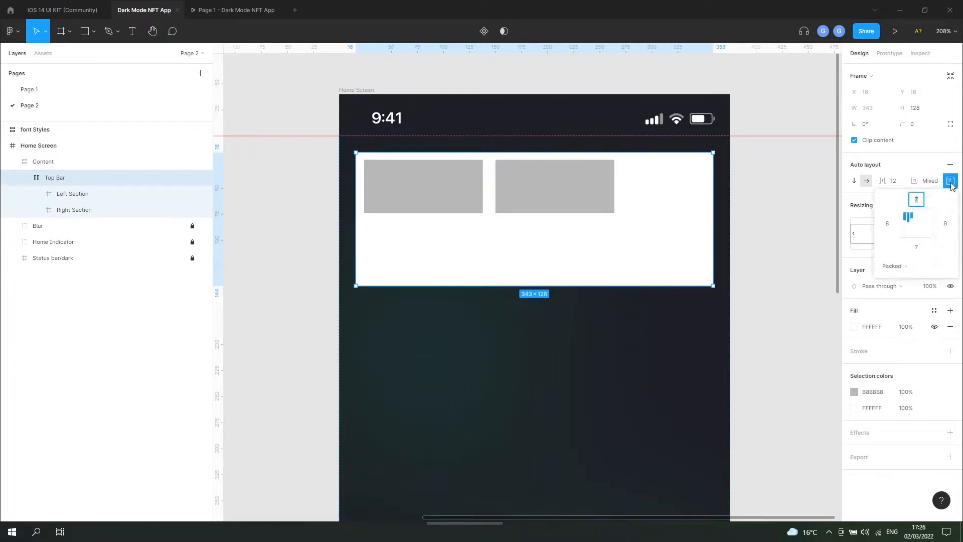
left_click(894, 266)
left_click(917, 278)
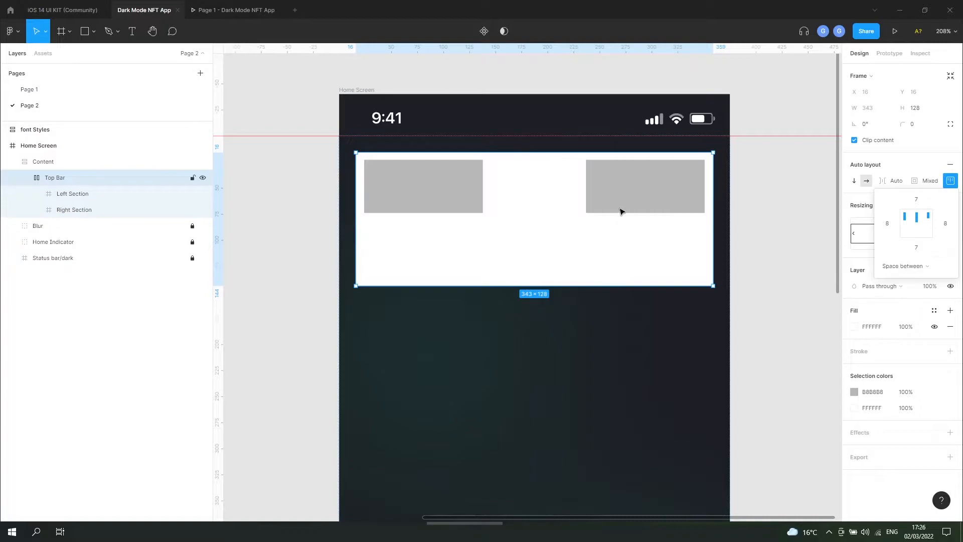
Reorder the layers inside Top Bar so that Right Section sits above Left Section.
left_click(93, 198)
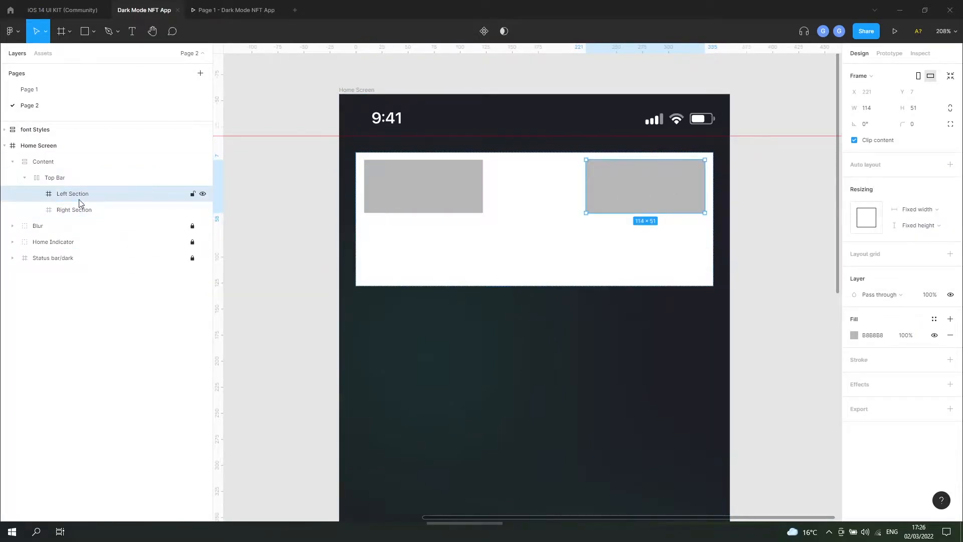
left_click(88, 211)
left_click_drag(88, 213, 88, 195)
Set Top Bar's vertical resizing to Hug contents.
left_click(453, 254)
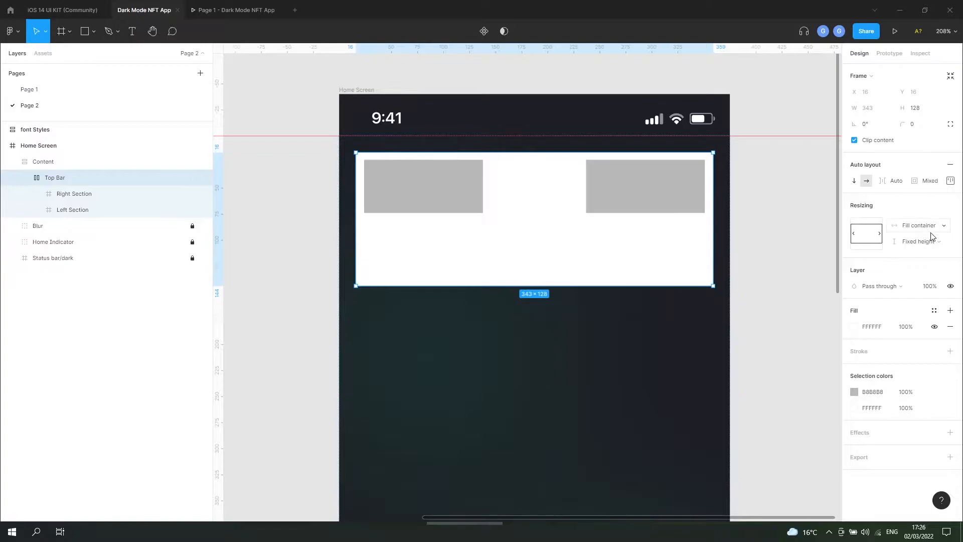
left_click(929, 245)
left_click(922, 253)
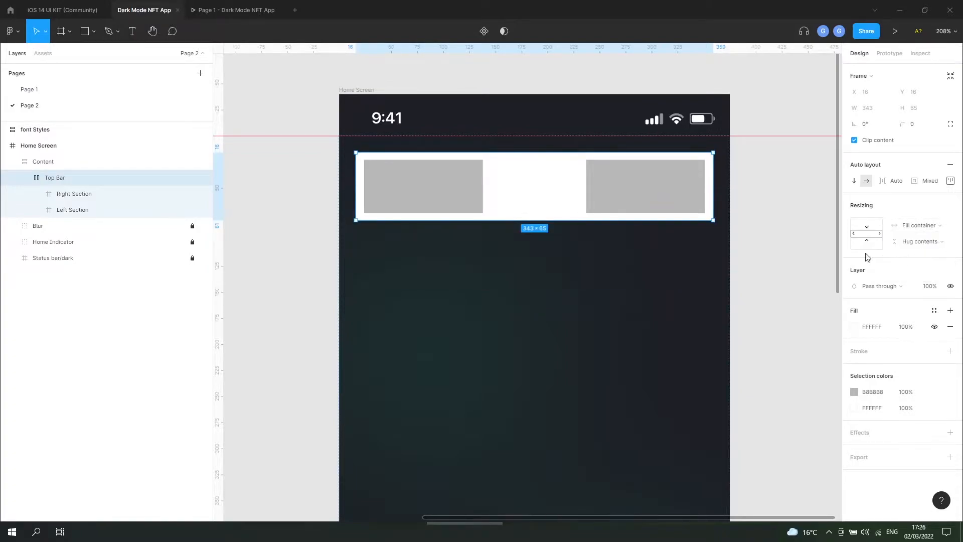
Draw a circle about 30 × 30 near the left edge of the Left Section frame.
left_click(426, 195)
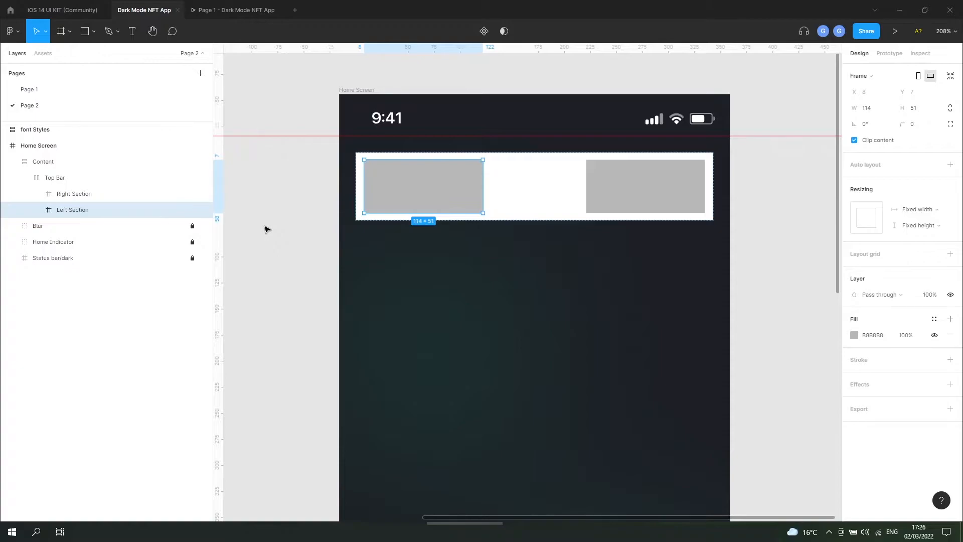
left_click(94, 33)
left_click(106, 89)
left_click_drag(375, 172, 407, 203)
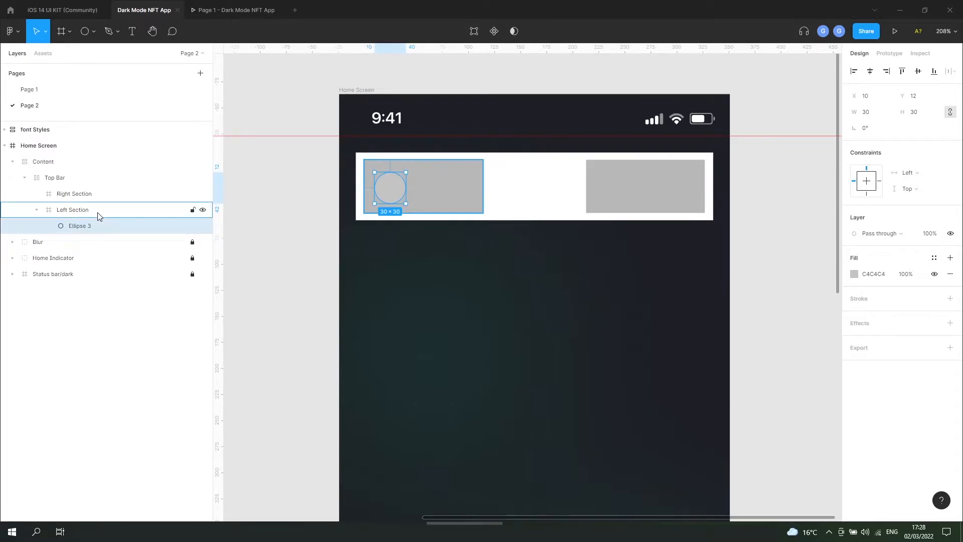
left_click(231, 10)
left_click(138, 11)
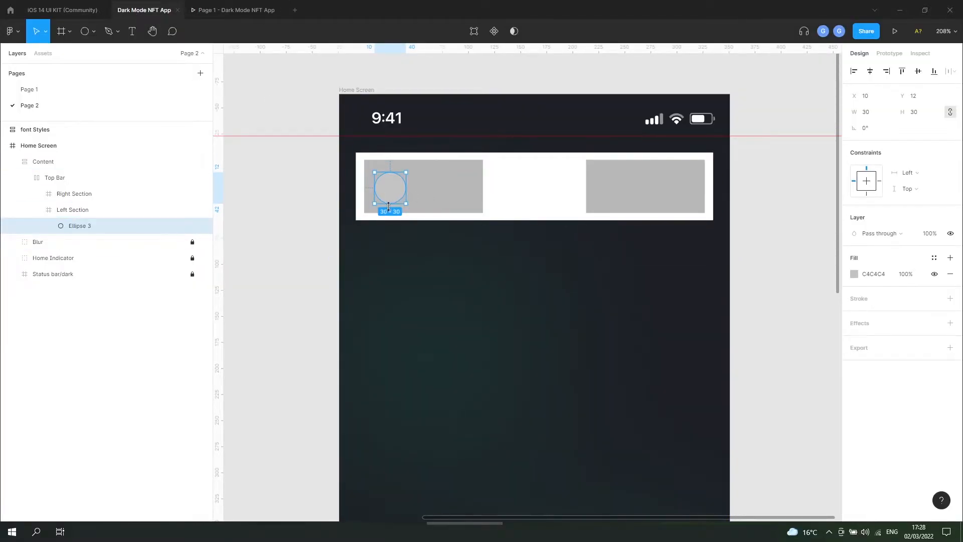
Fill the circle in Left Section with the orange shoe photo from an Unsplash plugin search for 3D.
right_click(399, 194)
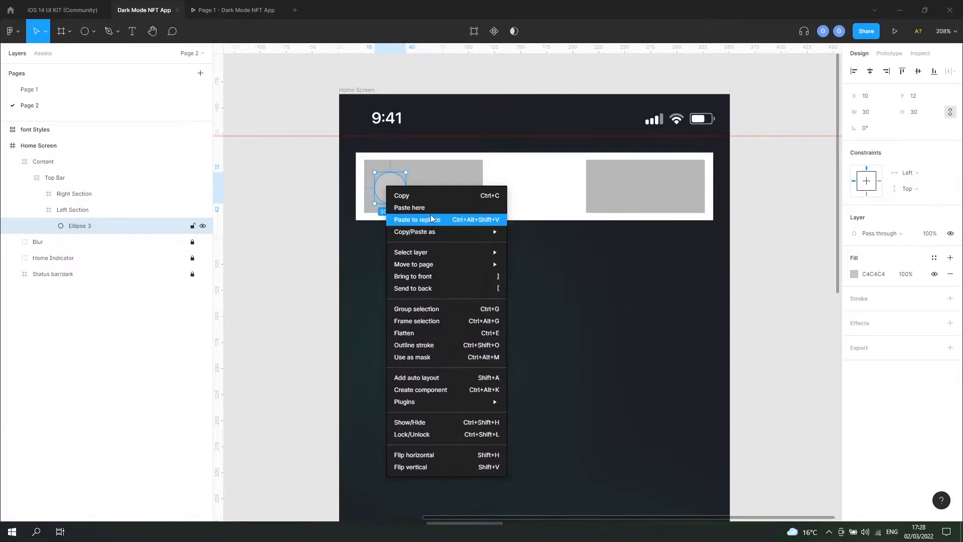
mouse_move(462, 404)
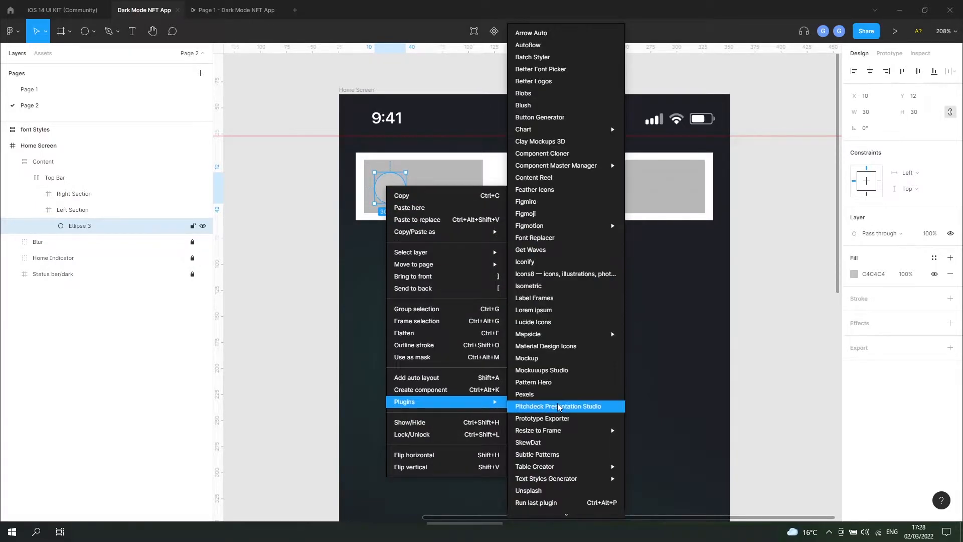
left_click(551, 492)
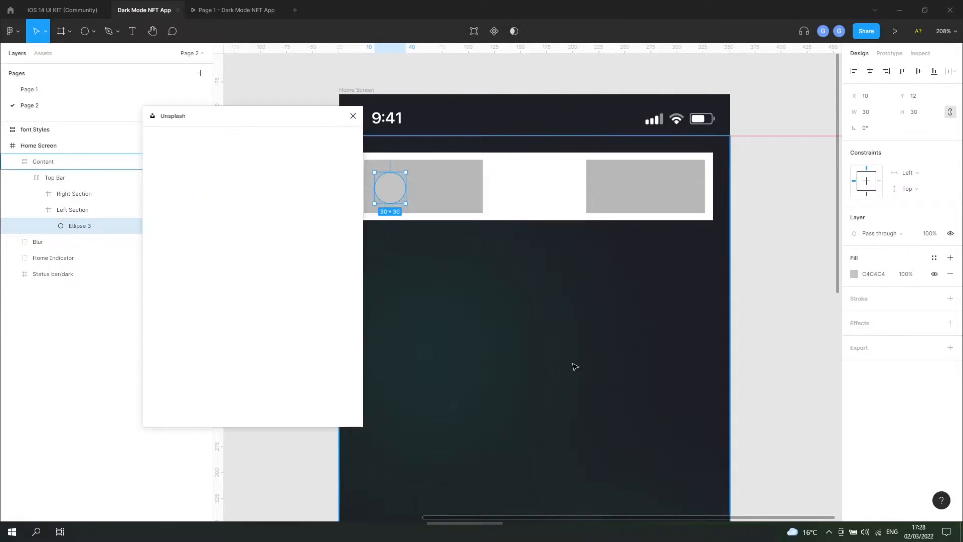
left_click_drag(237, 117, 774, 104)
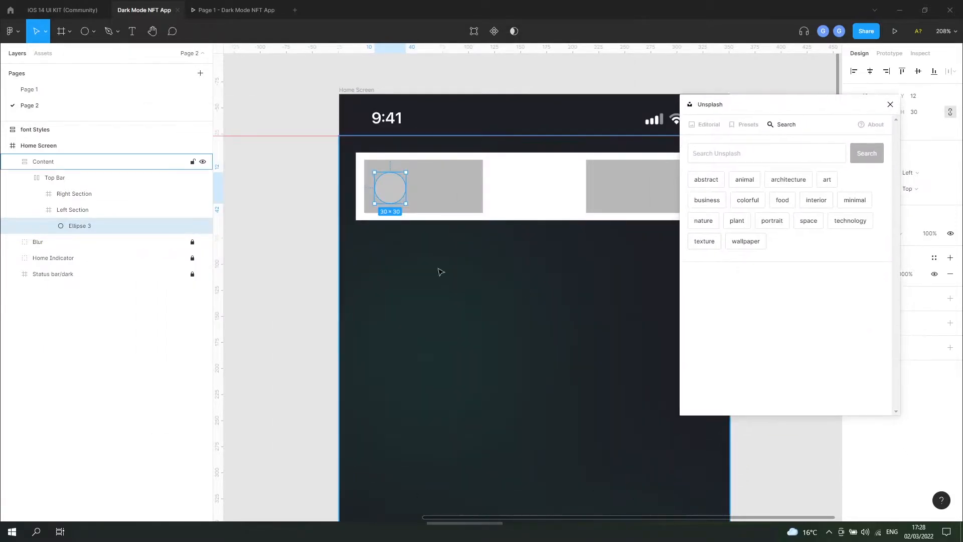
left_click(734, 155)
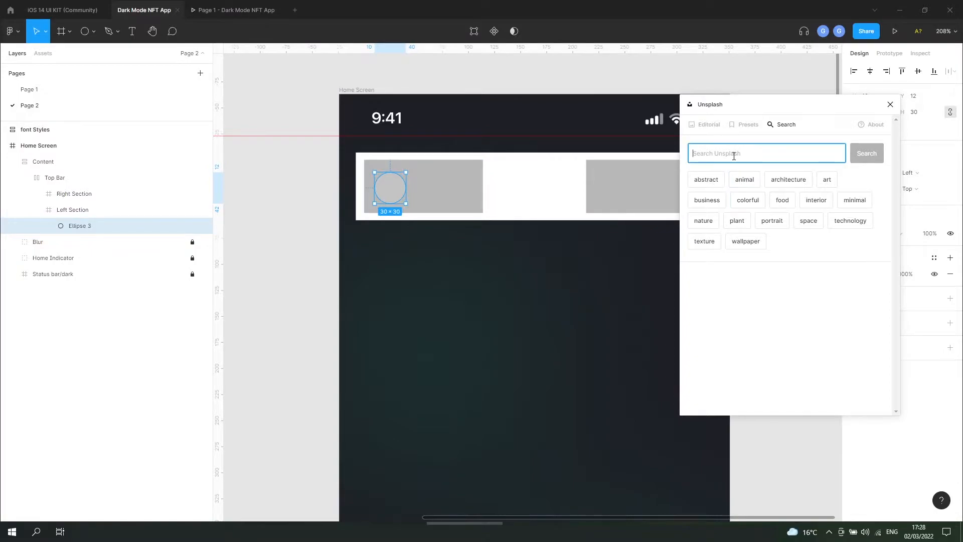
type("3D")
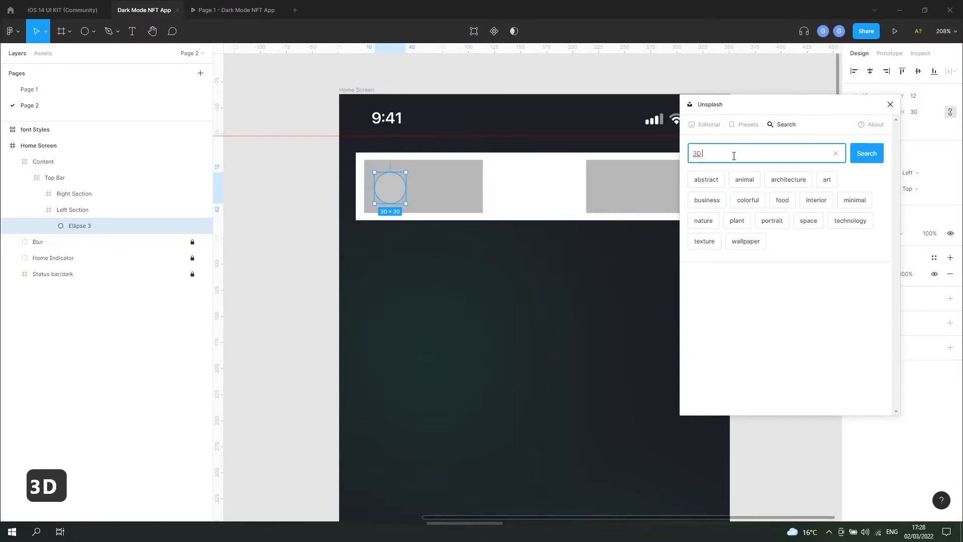
key("Return")
scroll(815, 294, "down", 10)
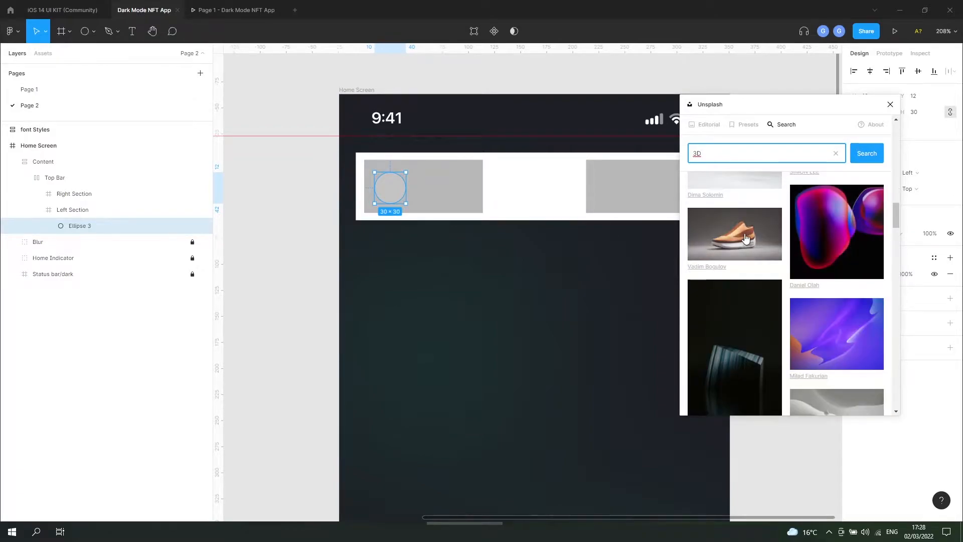
left_click(746, 238)
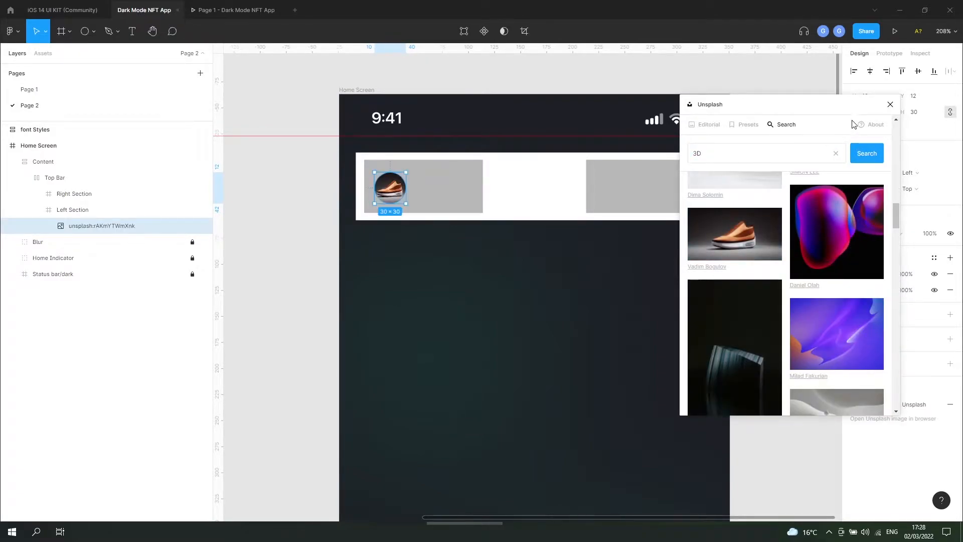
left_click(891, 104)
key("Escape")
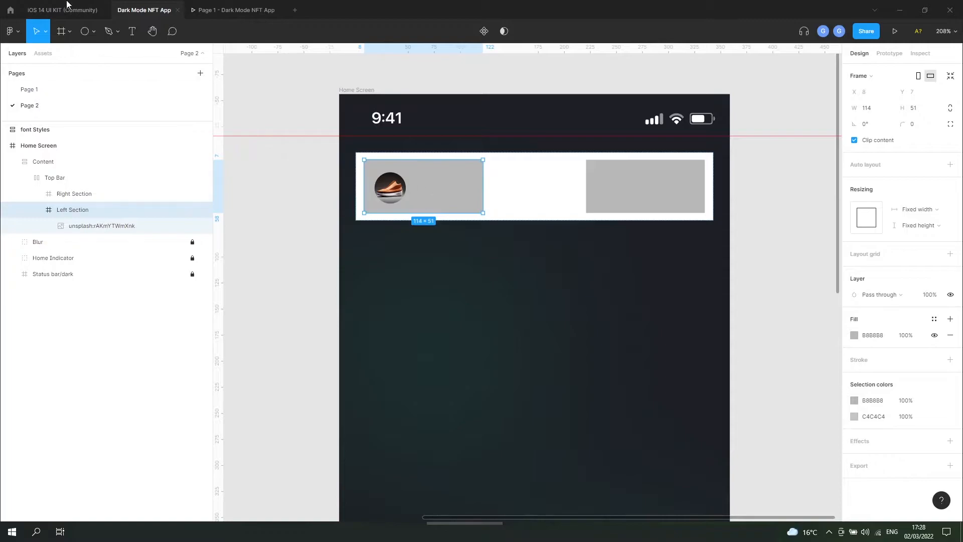
Add the text 8.5 ETH beside the circular image in Left Section and apply the Small Text Bold style.
left_click(132, 32)
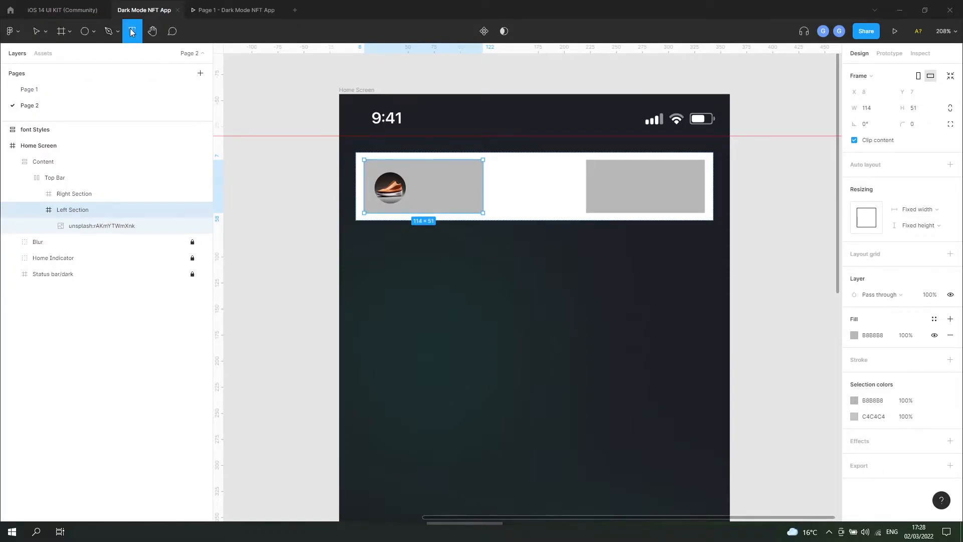
left_click(422, 197)
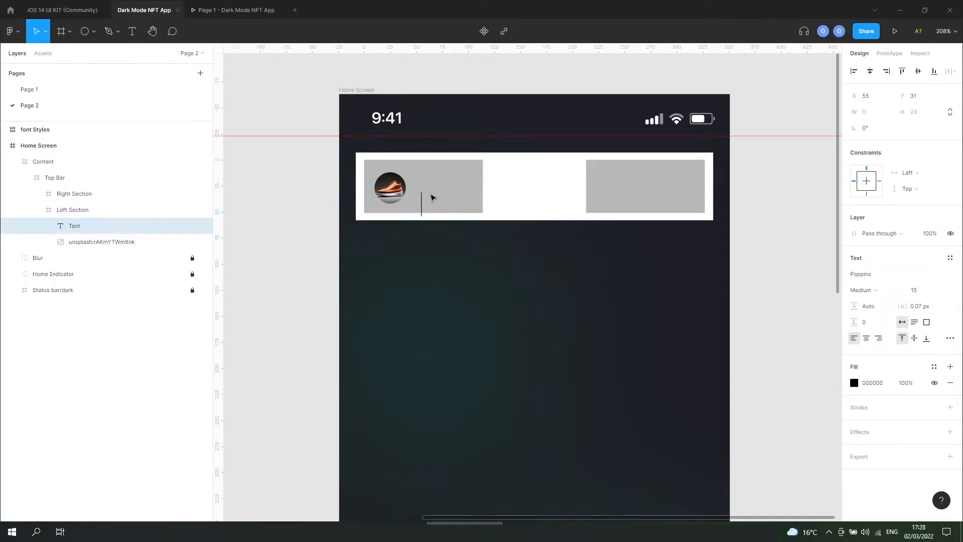
type("8.")
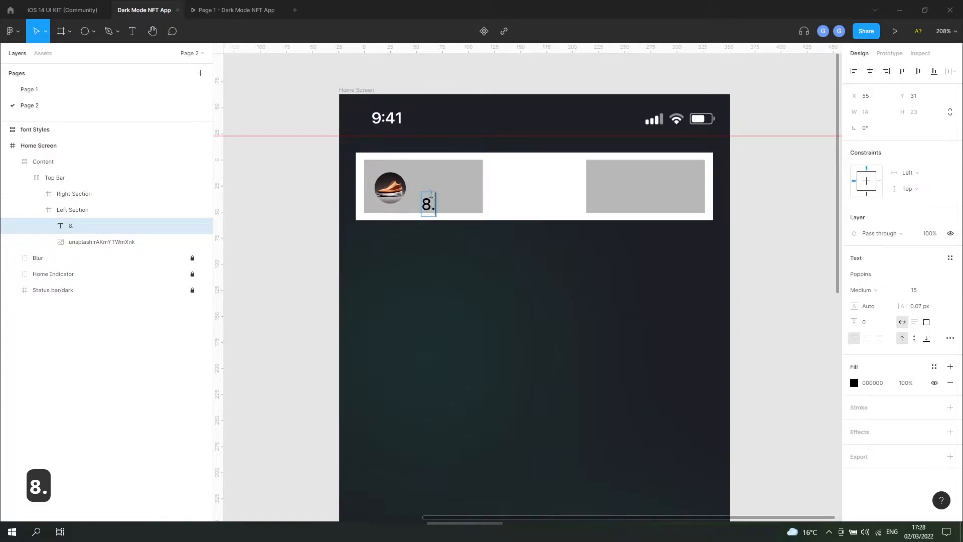
type("5 ETF")
key("shift+BackSpace")
type("H")
key("shift+BackSpace")
type("H")
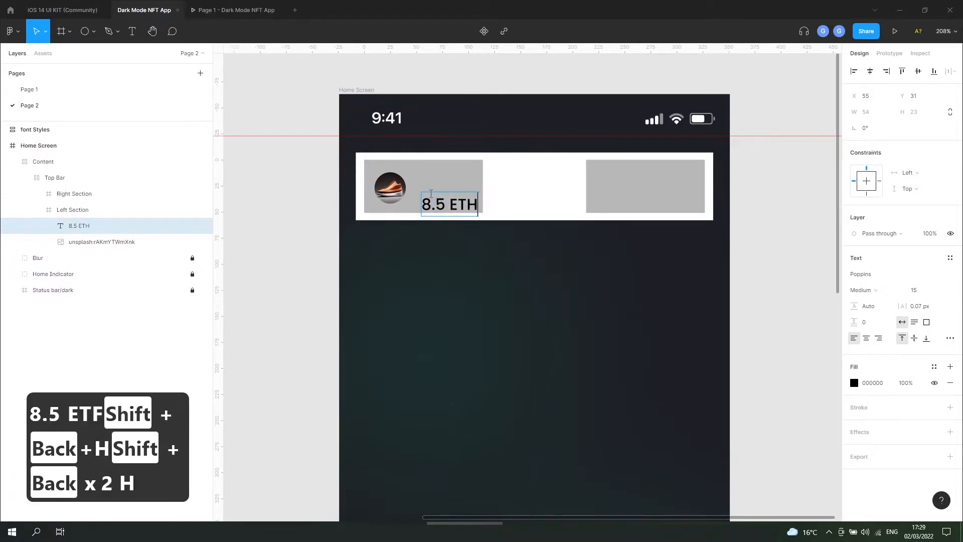
left_click(950, 258)
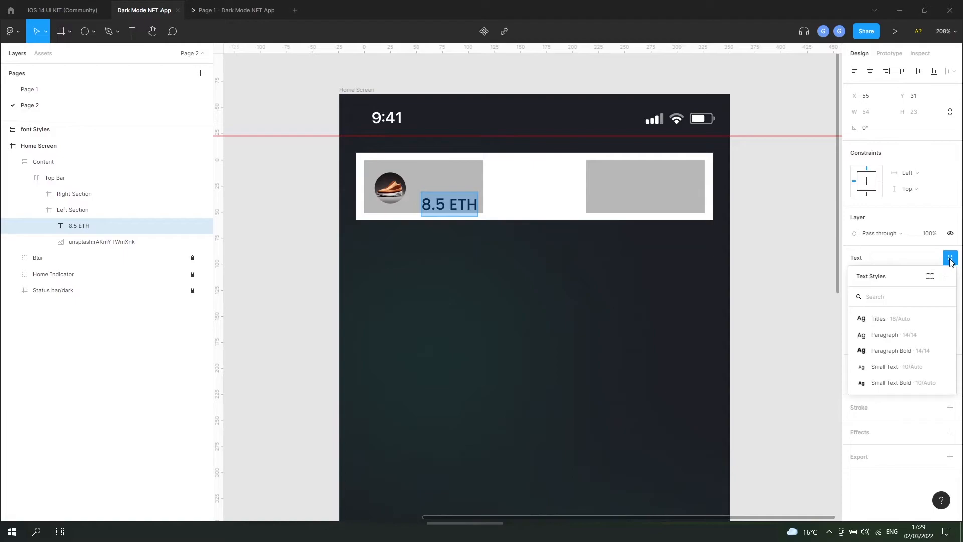
left_click(894, 384)
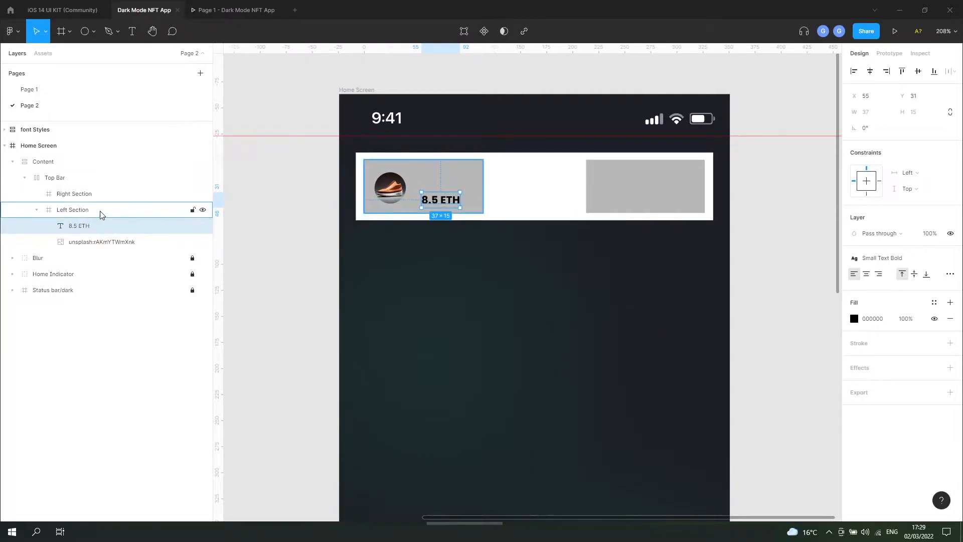
Add auto layout to Left Section and align its contents to the left and vertically centred.
left_click(78, 210)
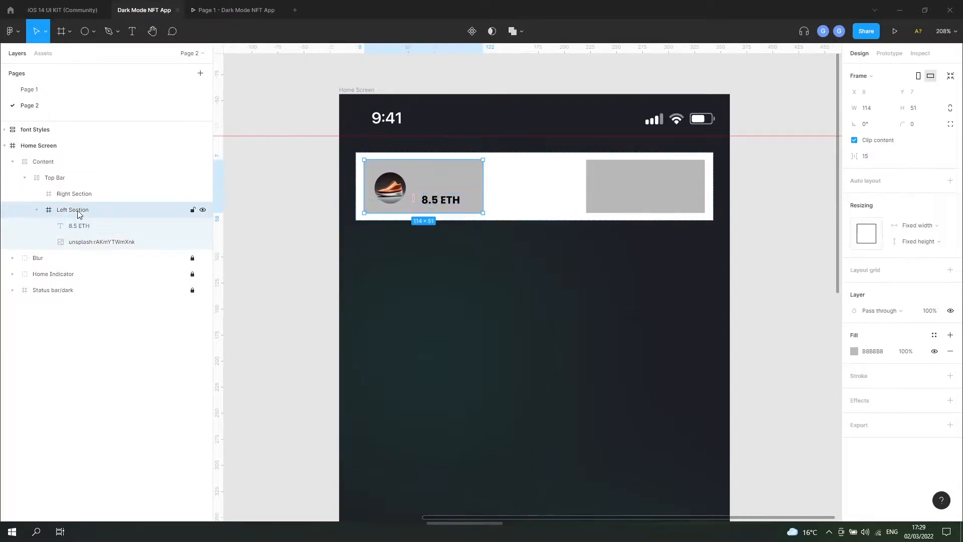
left_click(951, 181)
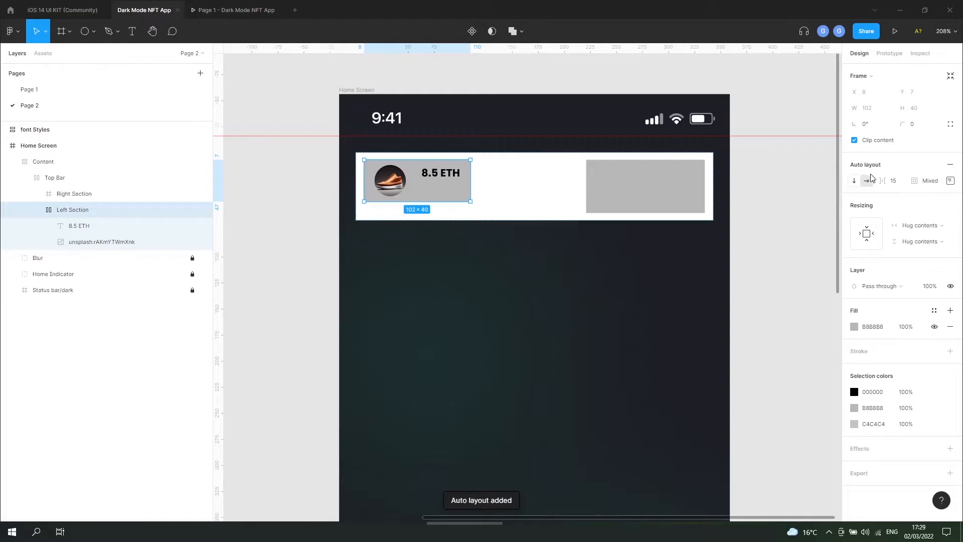
left_click(950, 181)
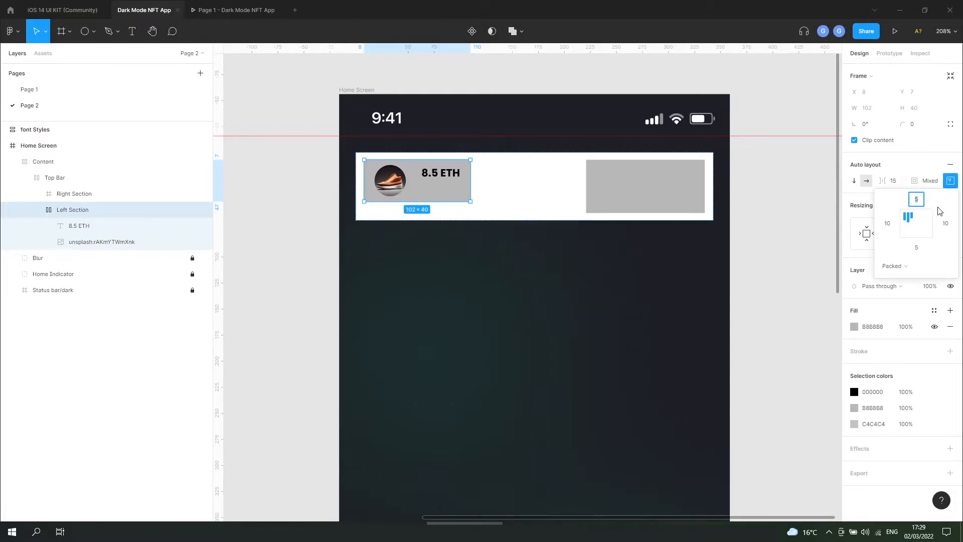
left_click(910, 226)
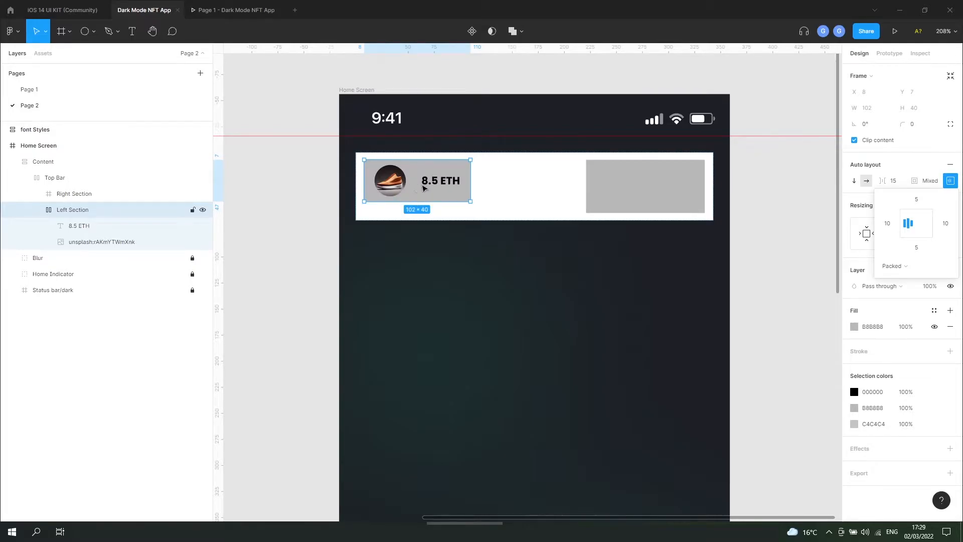
Import the white fa-brands:ethereum icon with height 11 into Left Section, using an Iconify plugin search for ethereum.
right_click(313, 197)
mouse_move(351, 269)
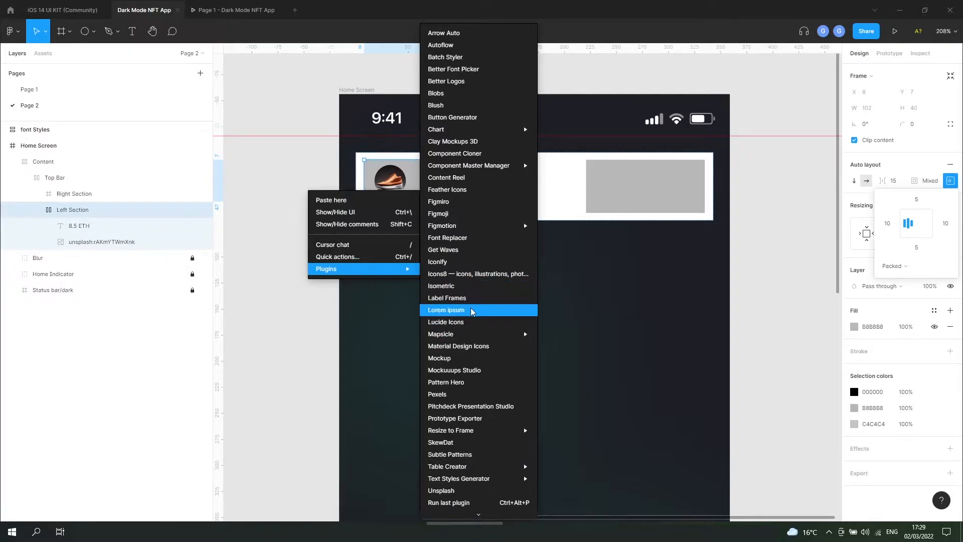
left_click(474, 266)
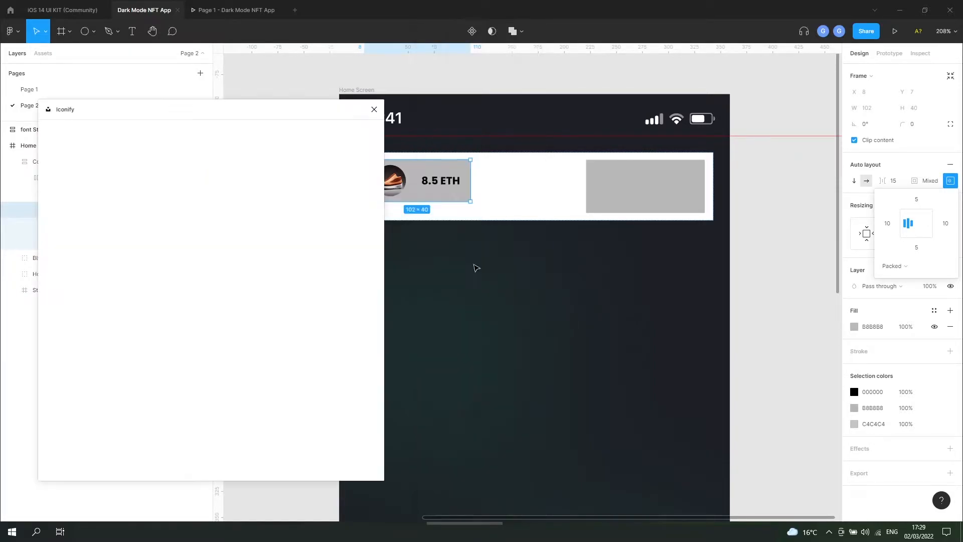
double_click(133, 180)
type("ethereum")
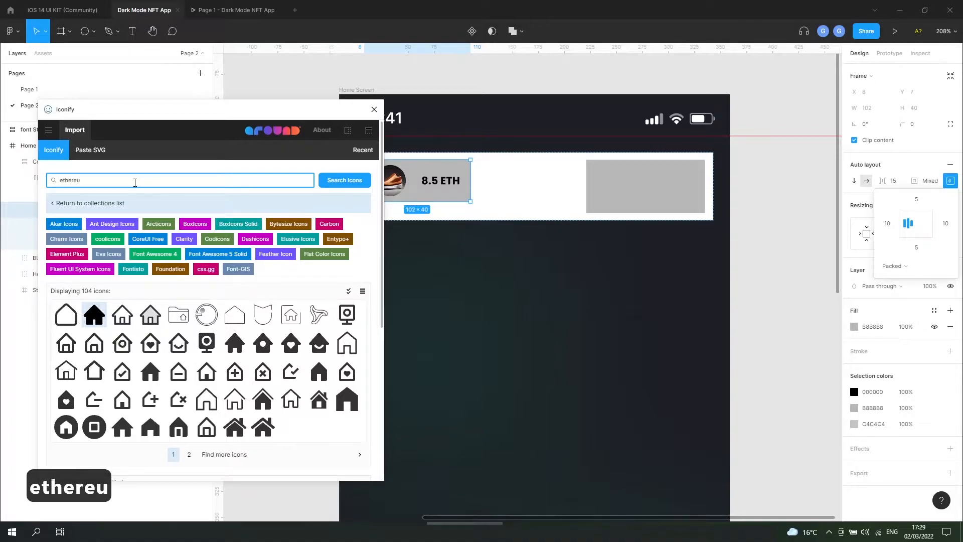
key("Return")
scroll(101, 288, "down", 2)
left_click(100, 287)
left_click(204, 292)
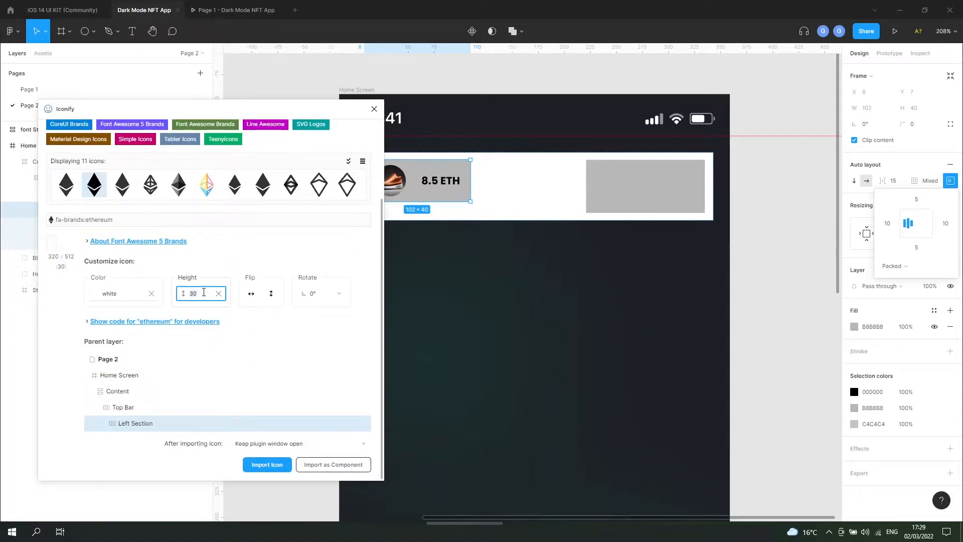
type("11")
left_click(267, 465)
left_click_drag(311, 110, 625, 181)
left_click(688, 181)
Move the fa-brands:ethereum layer in Left Section between the circular image and the 8.5 ETH text.
left_click(48, 258)
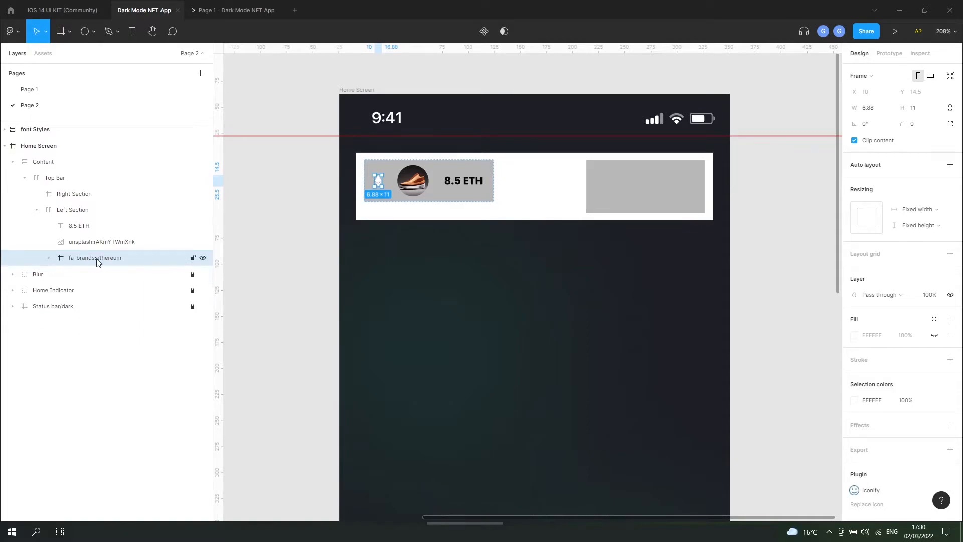
left_click_drag(100, 257, 101, 233)
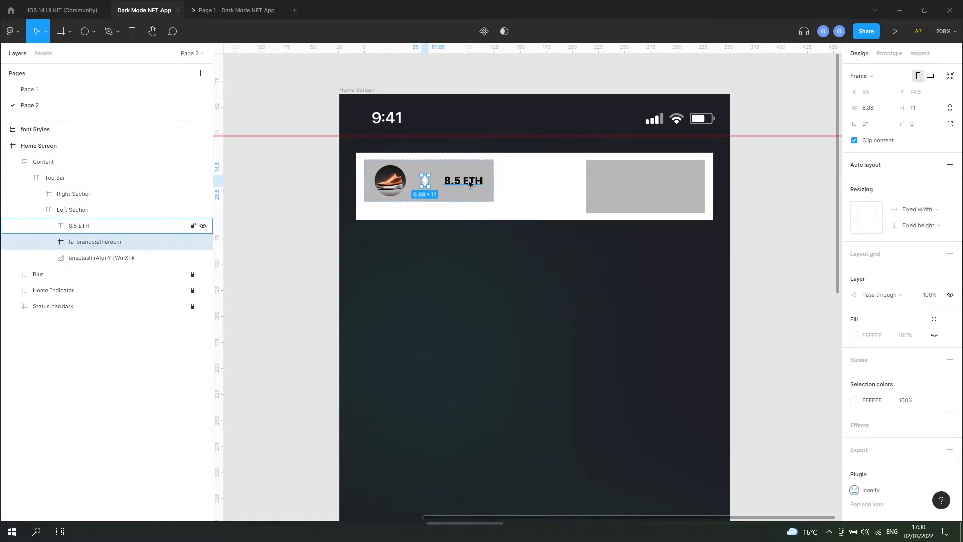
Group the 8.5 ETH text and the fa-brands:ethereum icon in Left Section and name the group Balance.
left_click(372, 160)
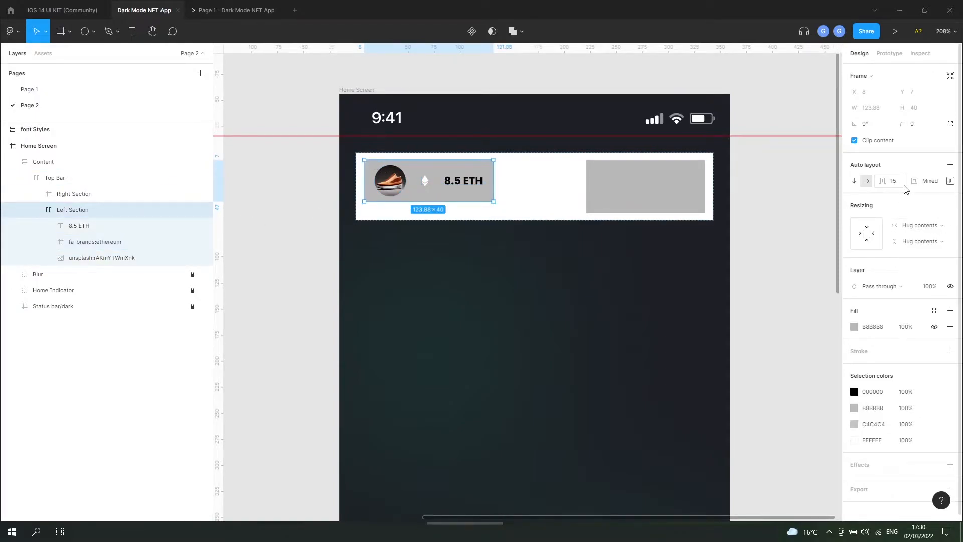
left_click(96, 227)
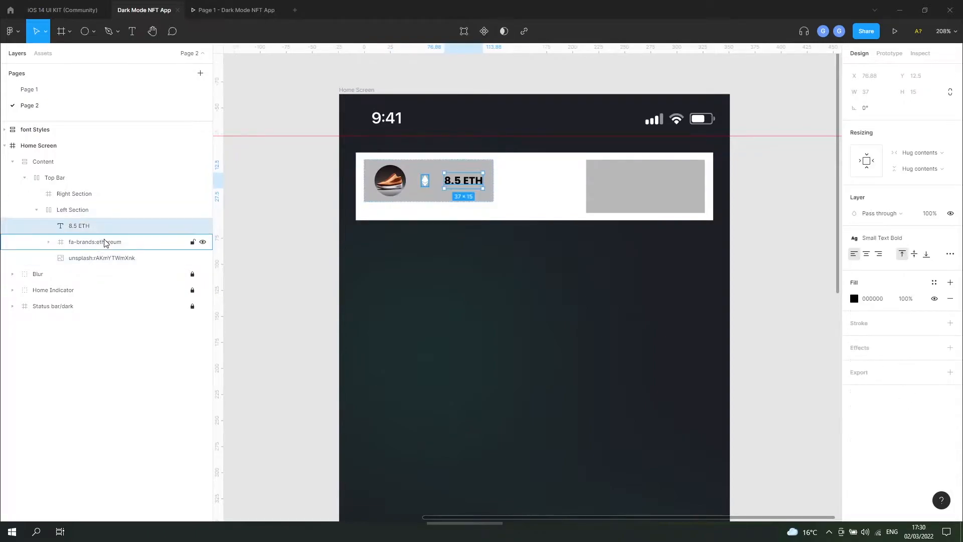
left_click(109, 244, "shift")
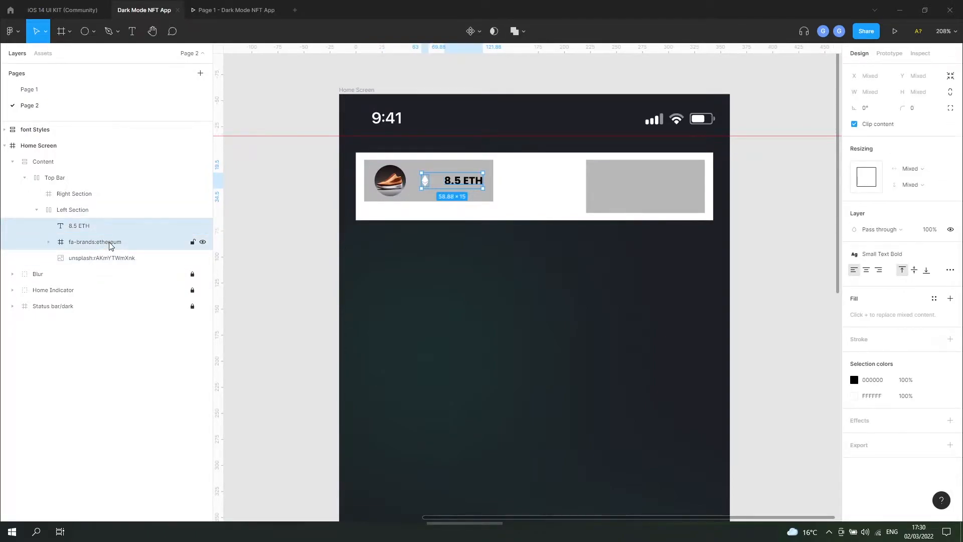
key("ctrl+g")
double_click(80, 227)
type("Balance")
key("Return")
left_click(48, 227)
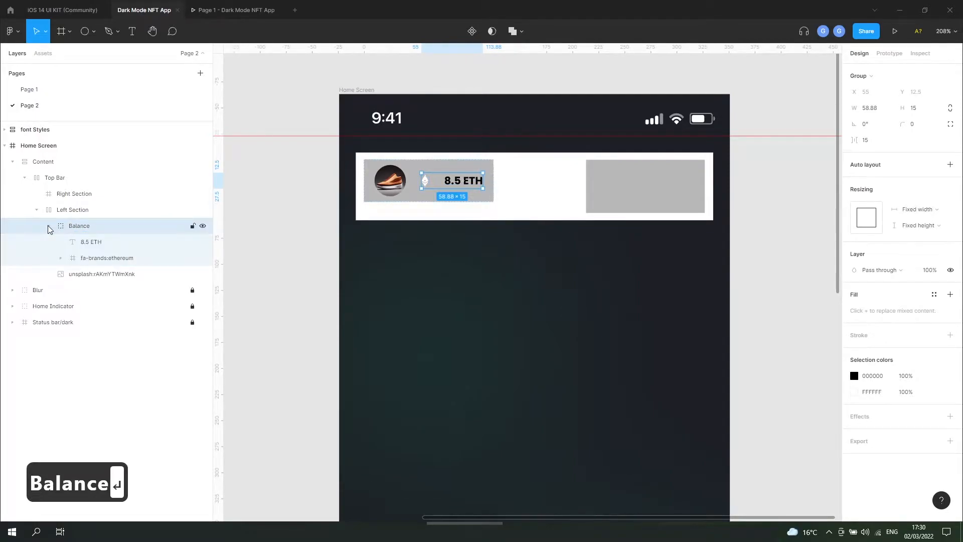
Nudge the 8.5 ETH text 9 px closer to the Ethereum icon inside the Balance group.
left_click(106, 246)
key("Left")
key("Left")
key("Left")
key("Left")
key("Left")
key("Left")
key("Left")
key("Left")
key("Left")
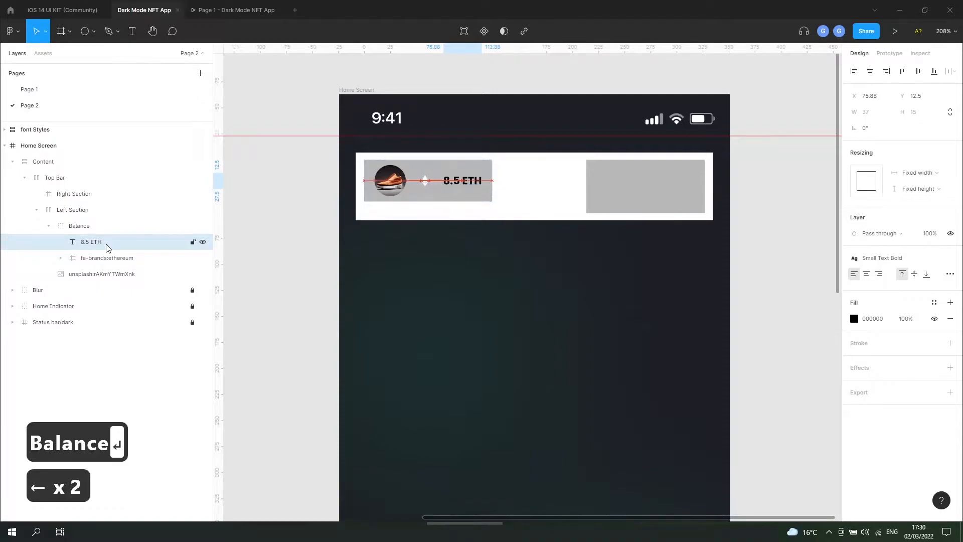
Change the balance text to 8.5210 ETH.
scroll(679, 255, "down", 5)
scroll(690, 269, "up", 4)
scroll(463, 275, "down", 3)
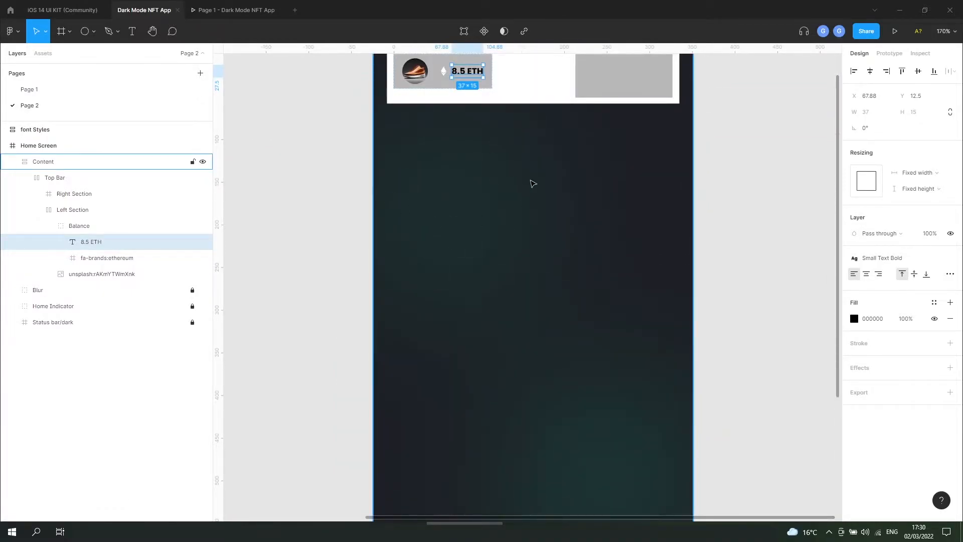
scroll(502, 222, "up", 3)
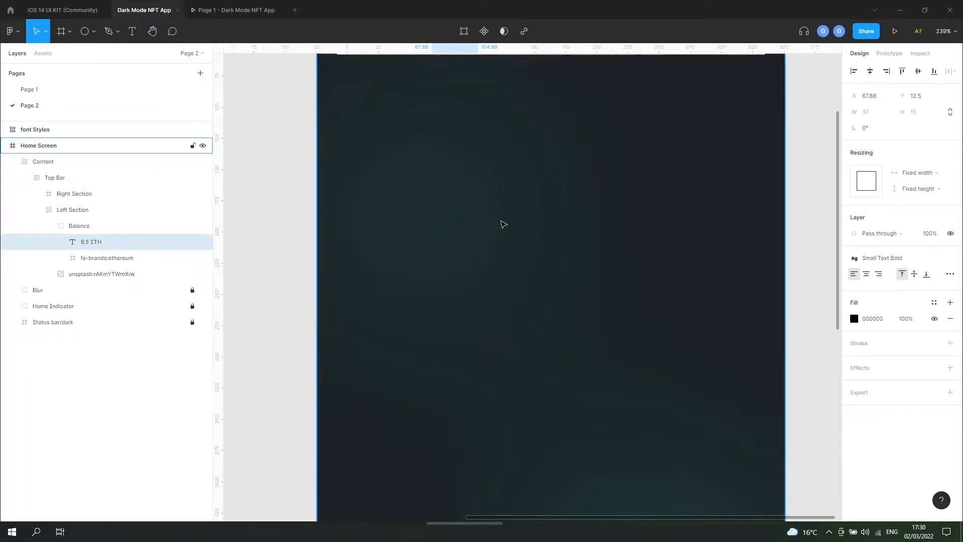
scroll(436, 238, "down", 4)
scroll(419, 208, "up", 2)
double_click(404, 168)
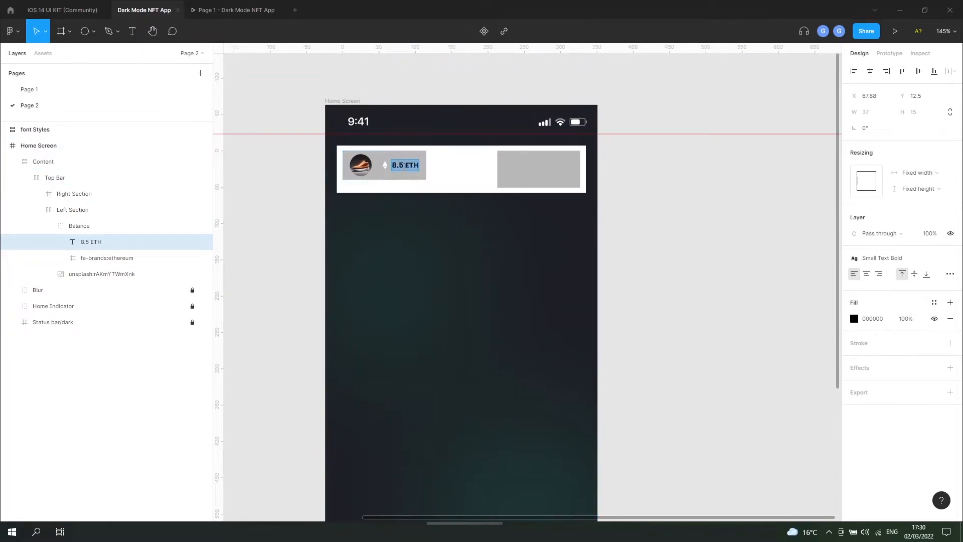
type("210")
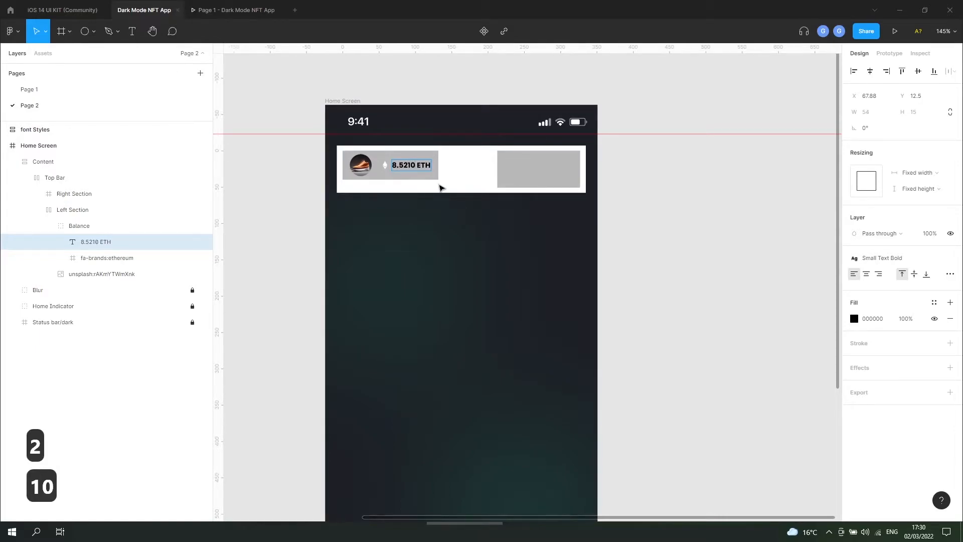
key("Escape")
scroll(767, 304, "down", 3)
Copy the fill hex code of Ellipse 2 in the Blur group and look through the available colour styles.
left_click(854, 318)
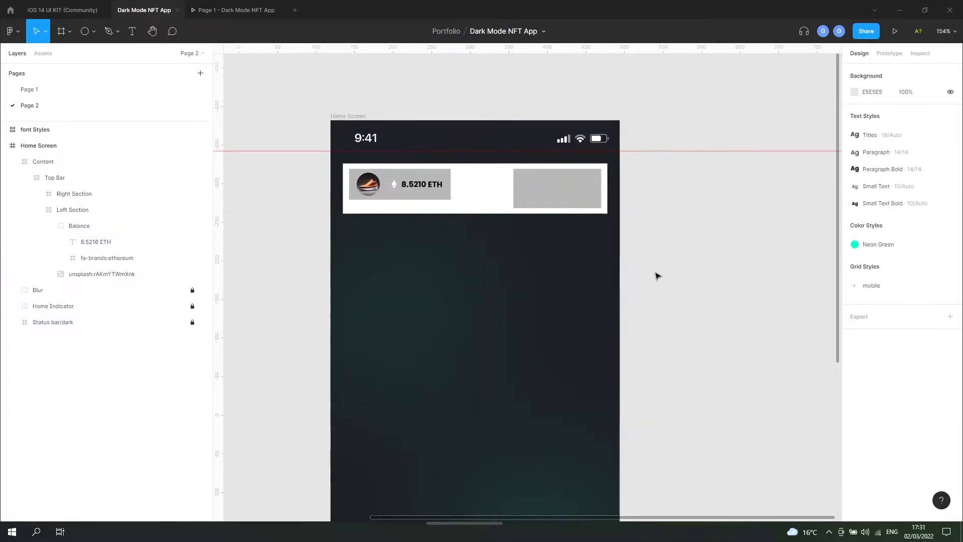
left_click(12, 290)
left_click(60, 307)
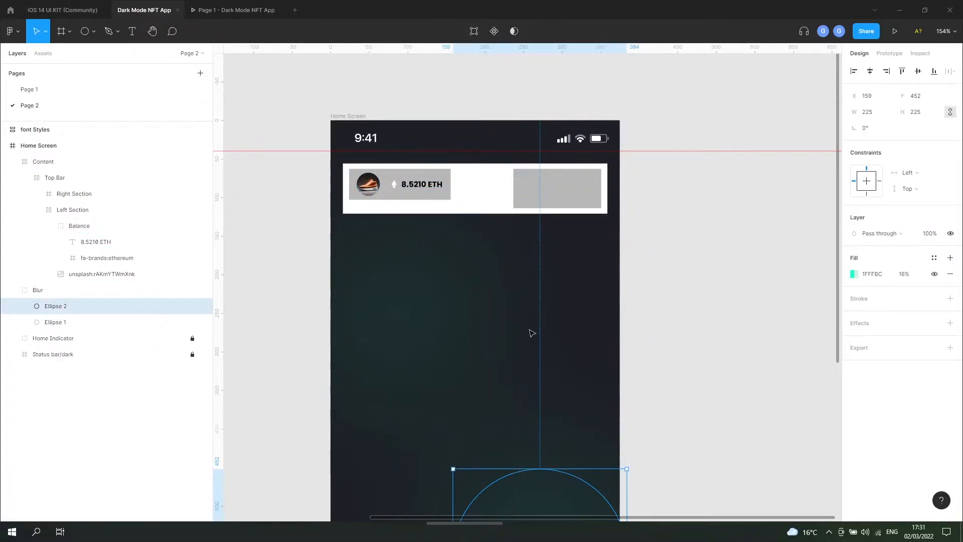
left_click(857, 279)
right_click(785, 433)
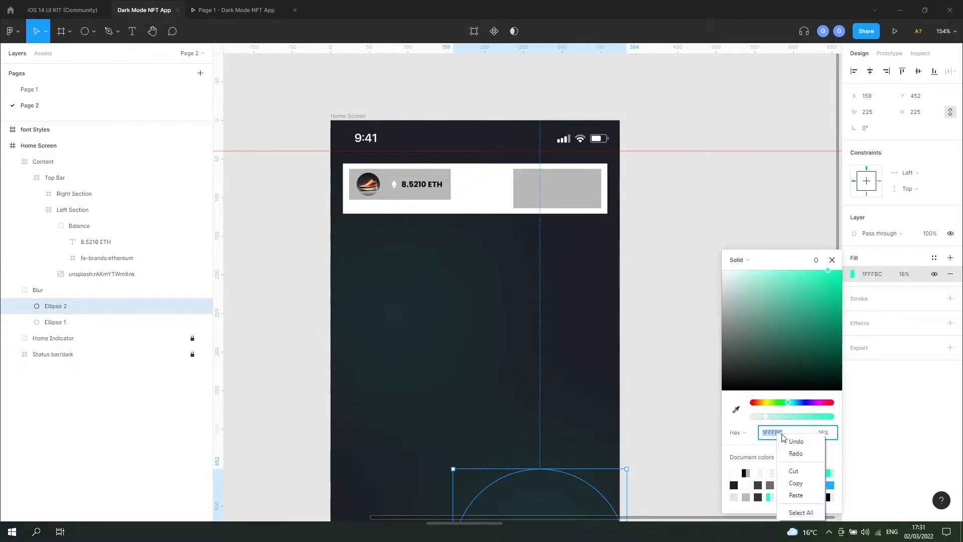
left_click(800, 483)
left_click(935, 259)
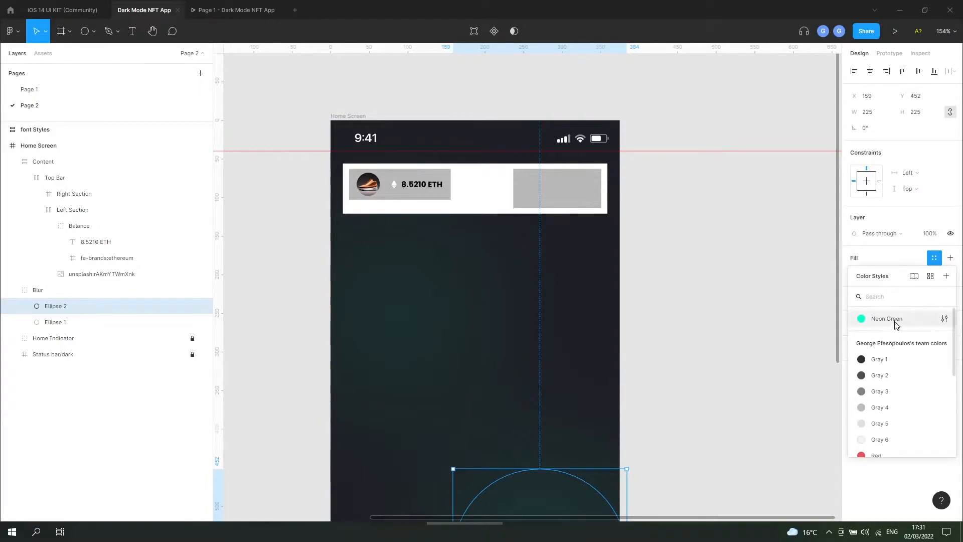
Apply the Neon Green colour style to the word ETH in the balance text.
left_click(408, 184)
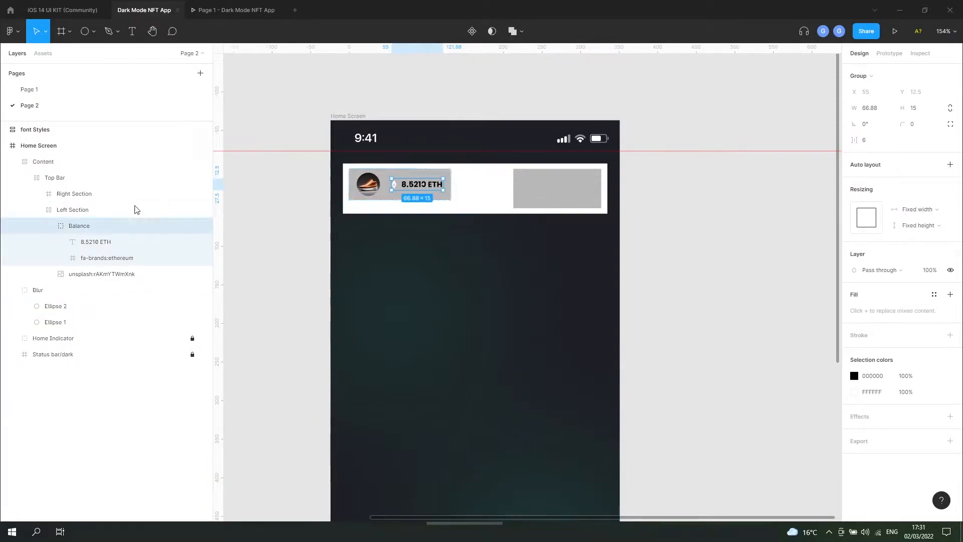
left_click(165, 243)
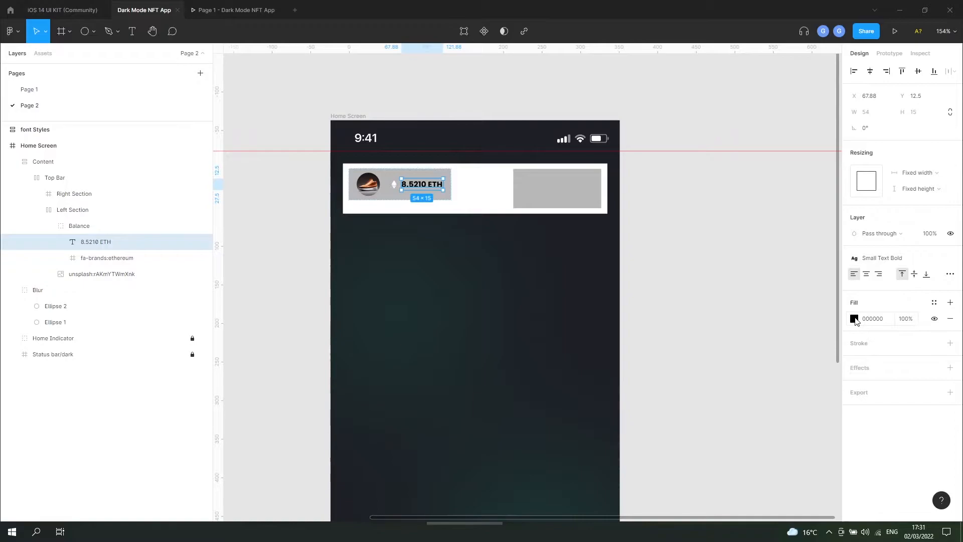
scroll(426, 187, "up", 5)
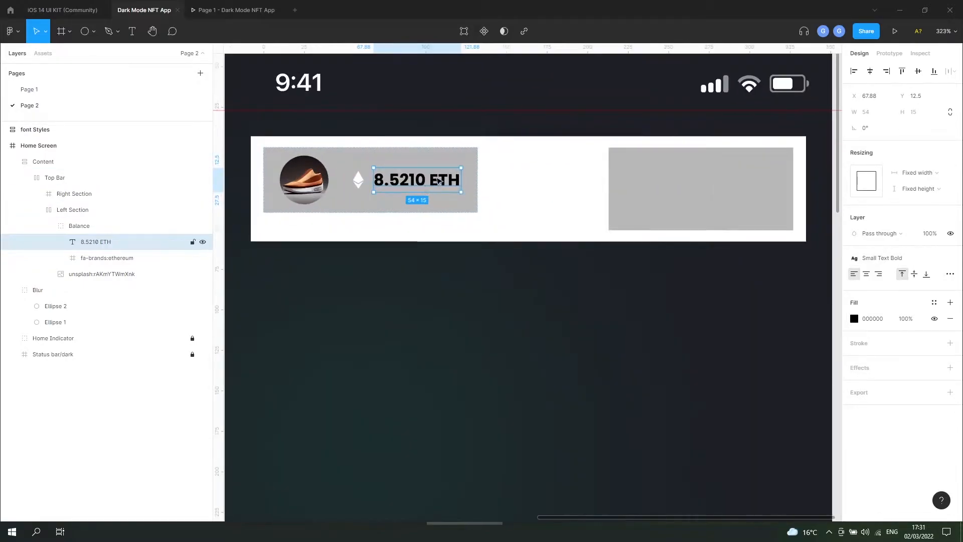
double_click(436, 177)
double_click(434, 179)
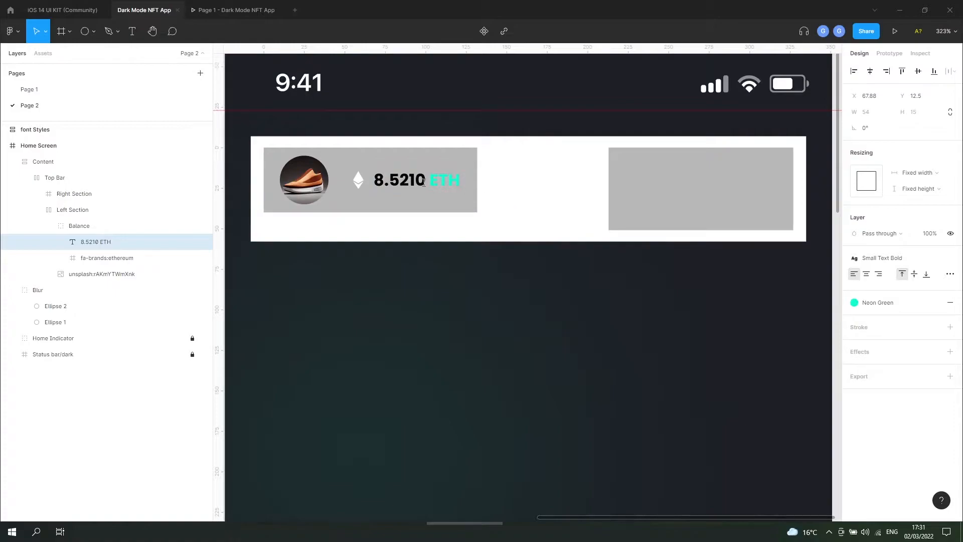
Set the fill of the number 8.5210 in the balance text to white FFFFFF.
left_click_drag(425, 182, 376, 182)
left_click(854, 318)
left_click(734, 473)
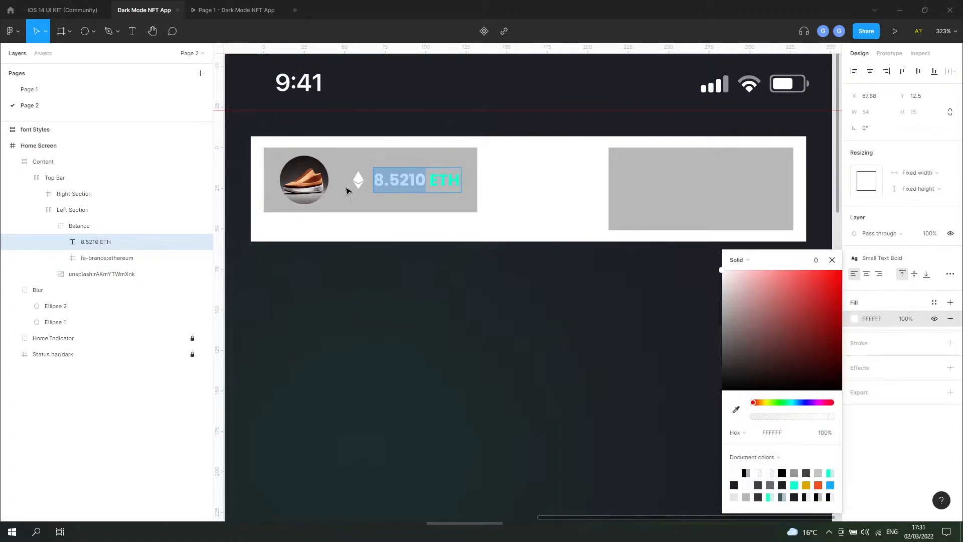
Apply the Neon Green colour style to the vector inside the fa-brands:ethereum icon.
left_click(359, 183)
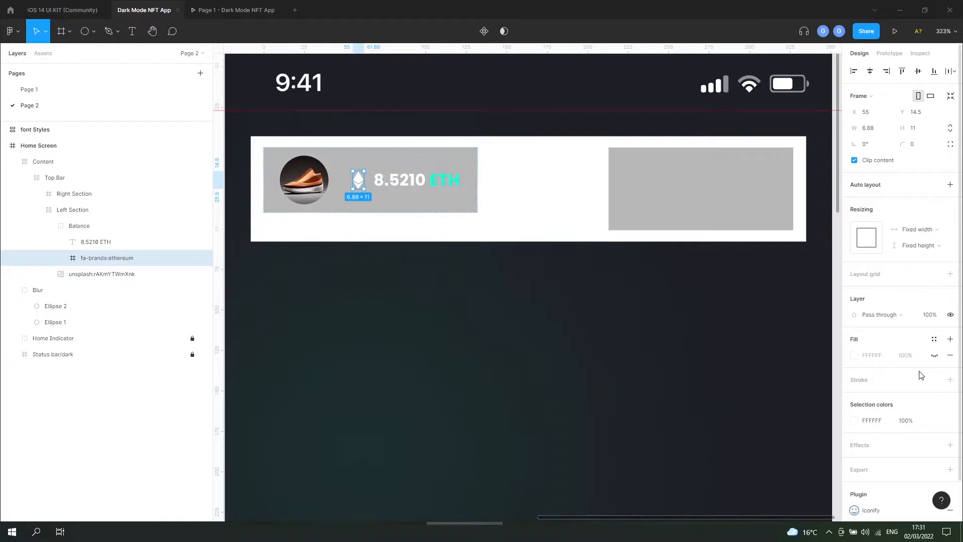
left_click(61, 258)
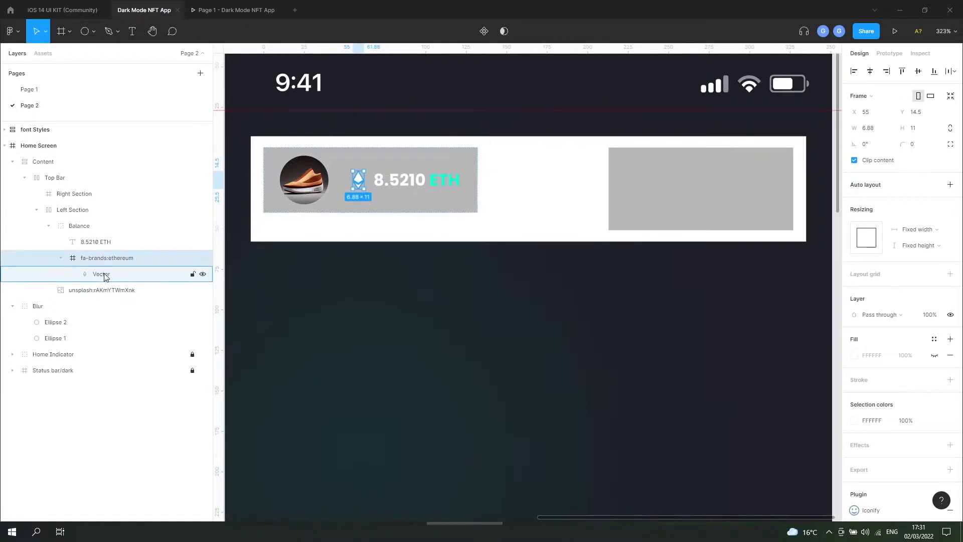
left_click(105, 277)
left_click(934, 258)
left_click(747, 301)
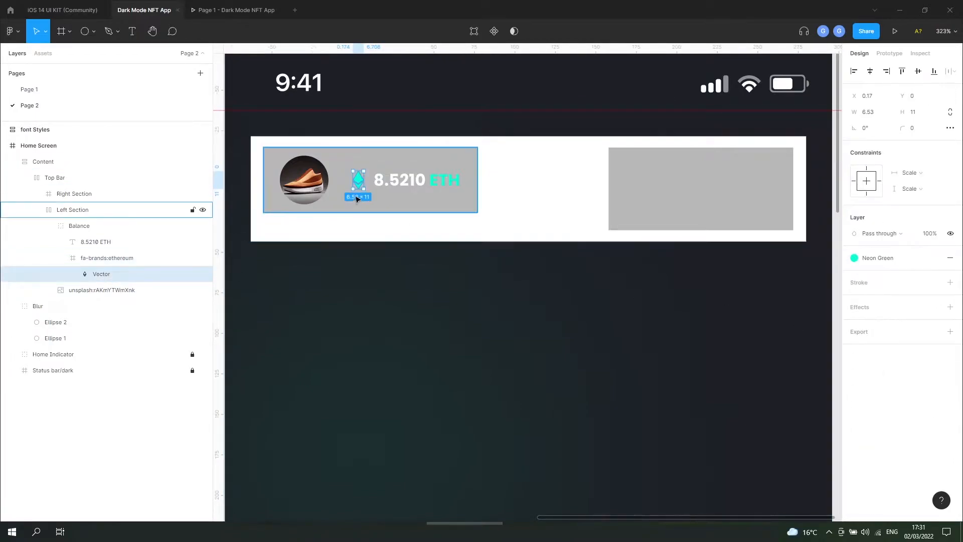
scroll(357, 200, "down", 3)
scroll(374, 211, "up", 3)
Remove the background fills from Left Section and Top Bar.
left_click(150, 209)
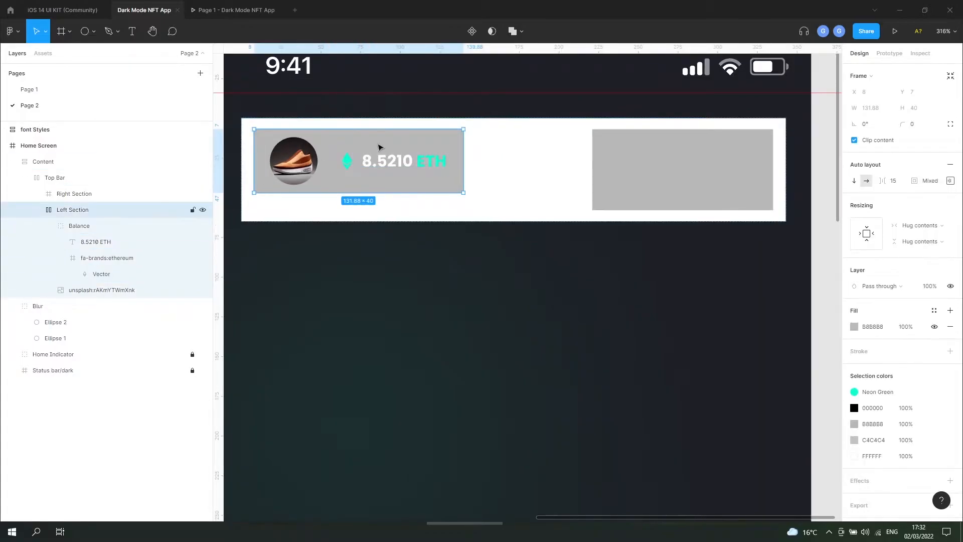
left_click(950, 327)
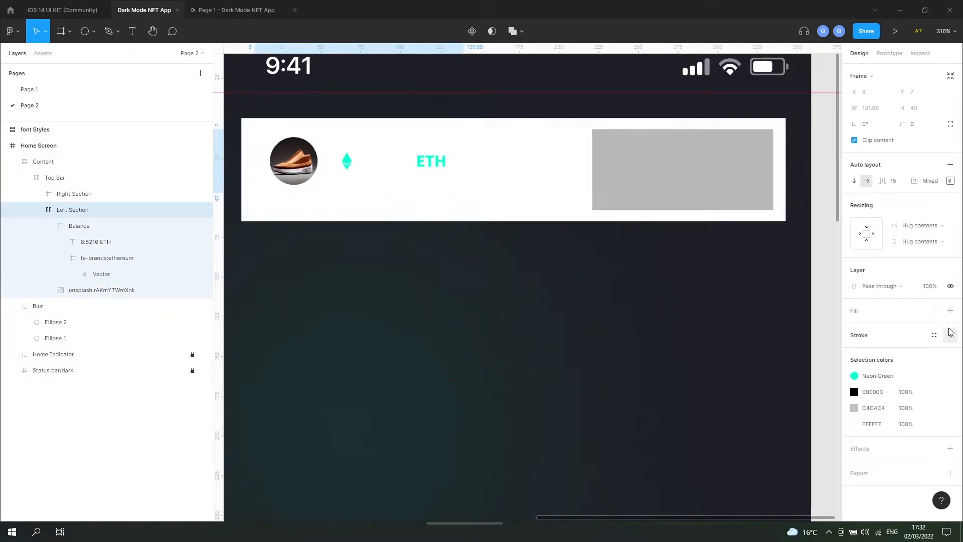
left_click(59, 177)
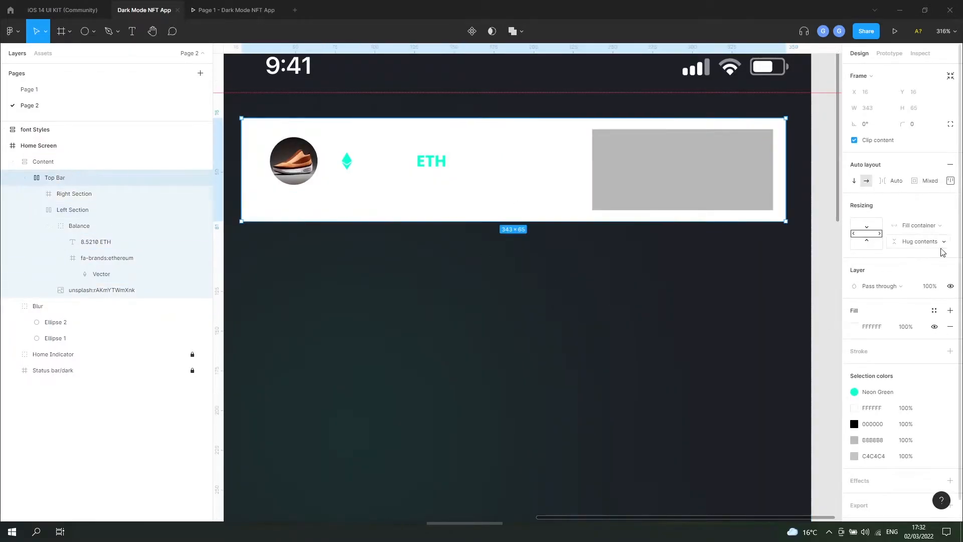
left_click(950, 326)
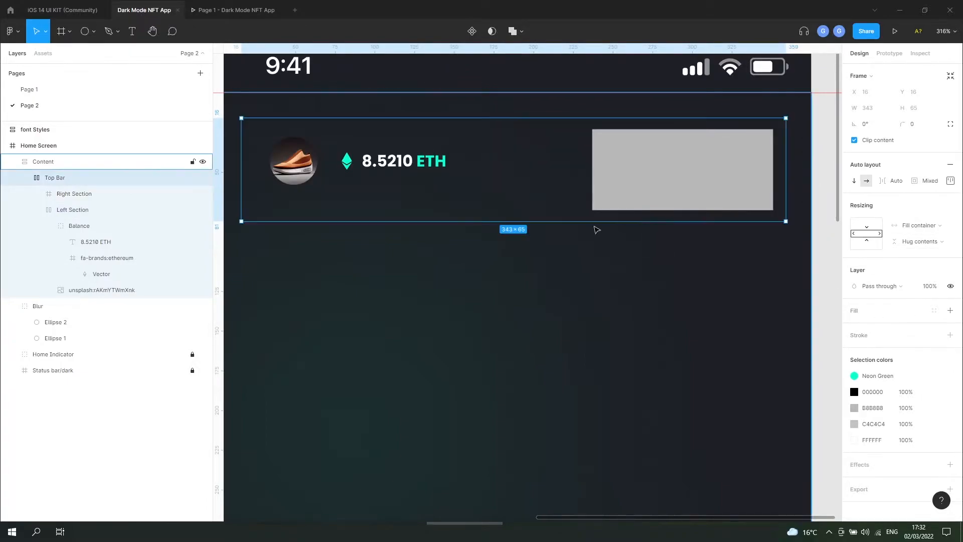
scroll(382, 200, "down", 3)
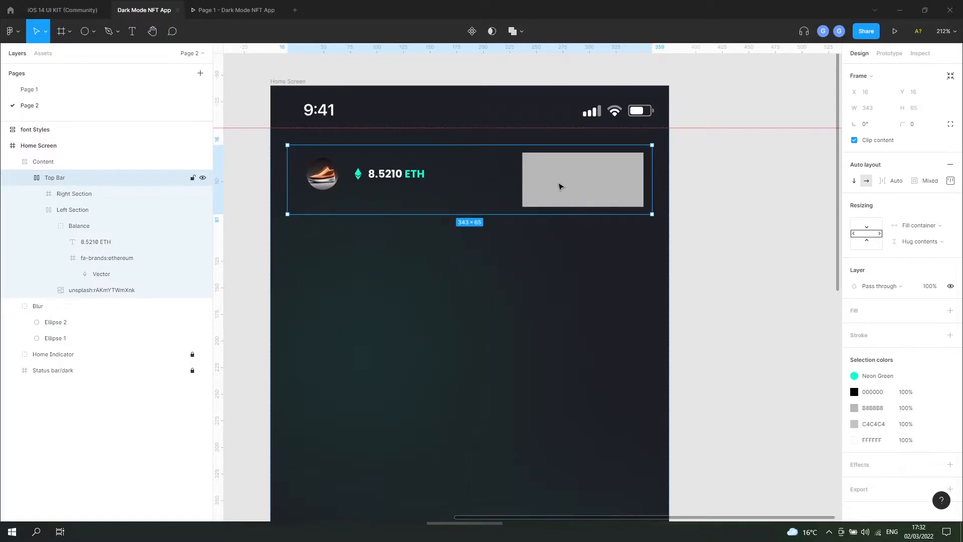
Import the white ei:search icon with height 20 into Right Section, using an Iconify plugin search for search.
left_click(594, 184)
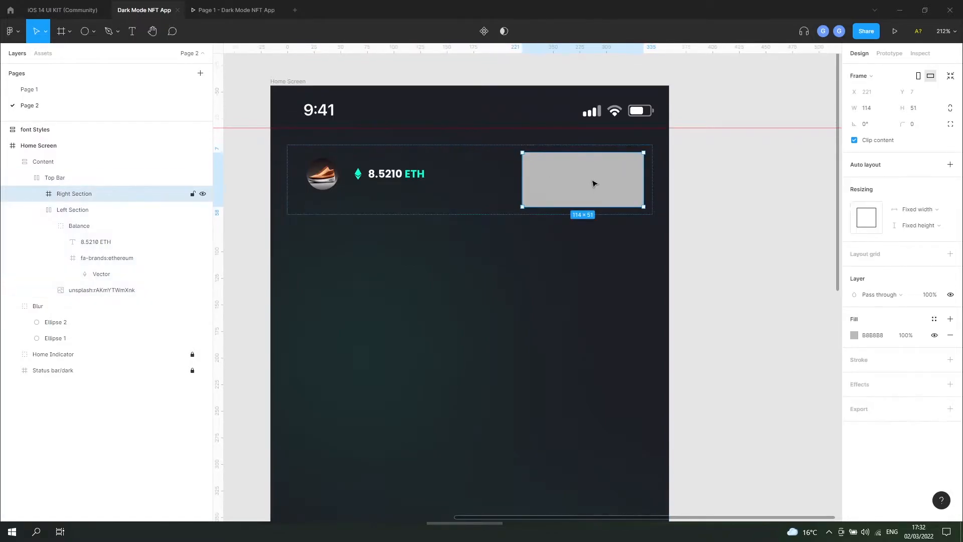
right_click(723, 189)
mouse_move(791, 264)
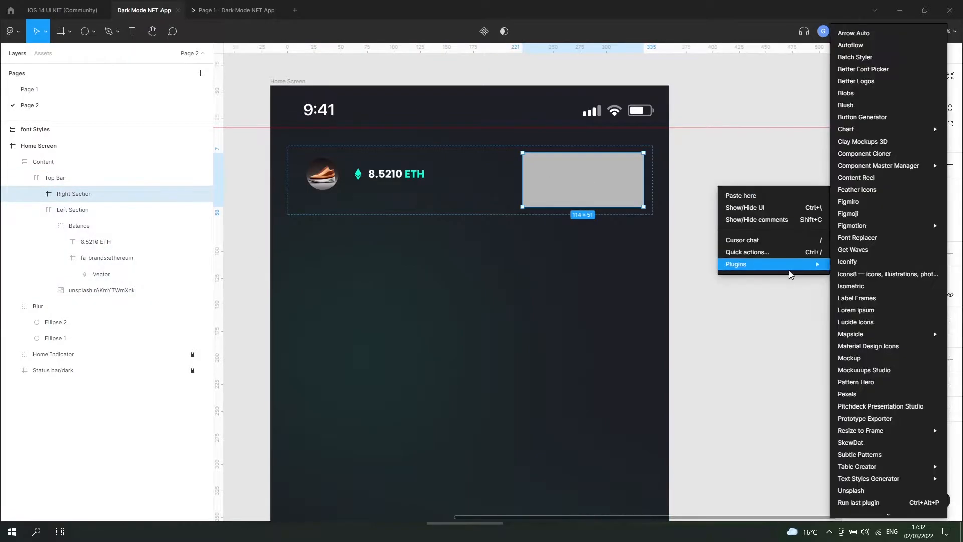
left_click(853, 262)
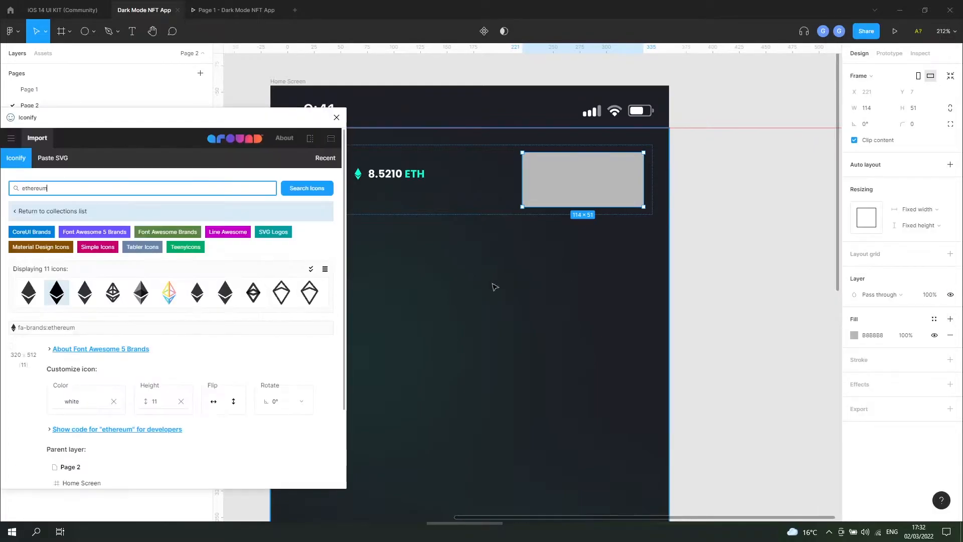
type("search")
key("Return")
left_click(225, 378)
scroll(228, 382, "down", 5)
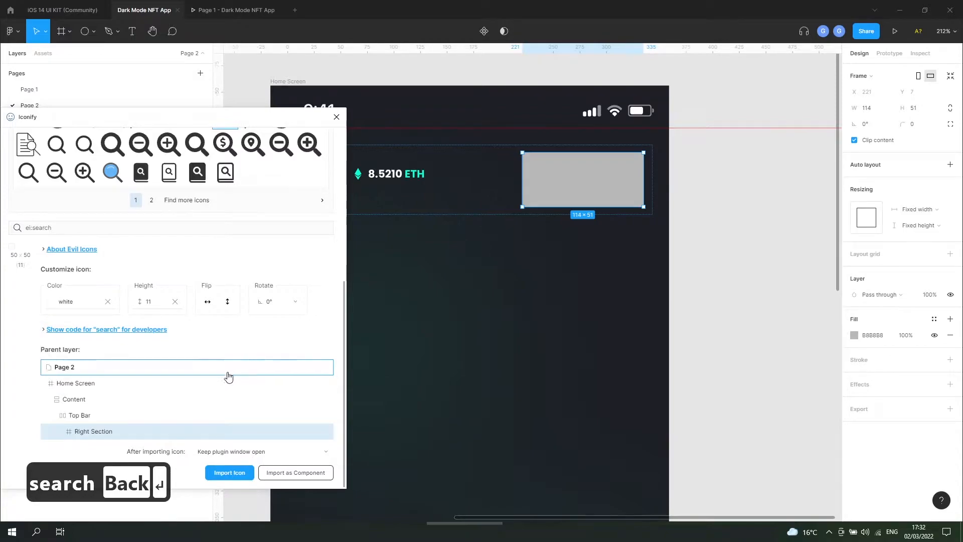
left_click(161, 302)
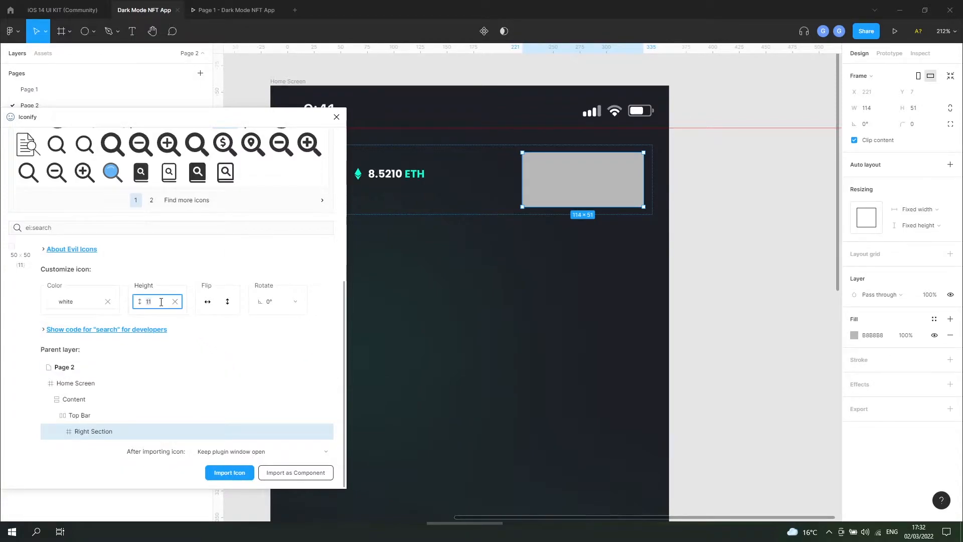
type("20")
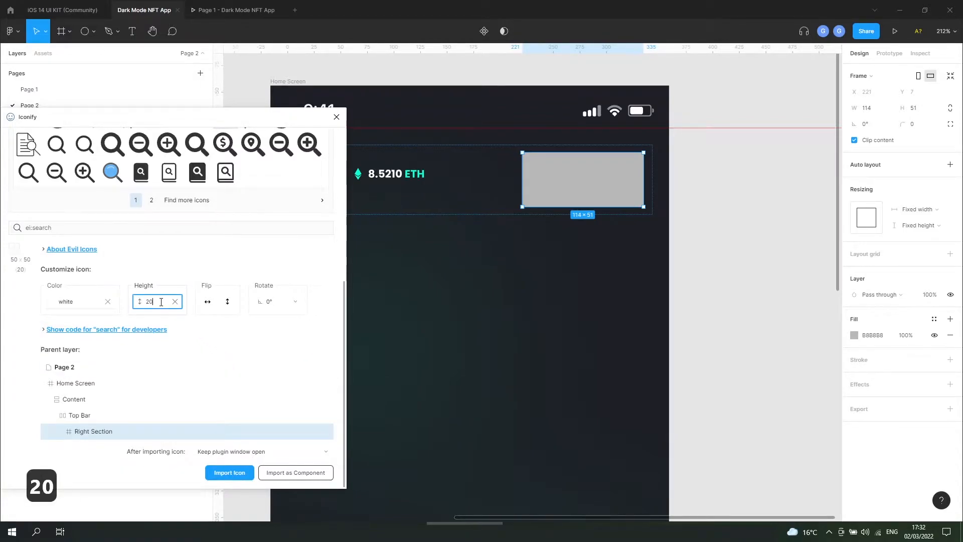
left_click(237, 477)
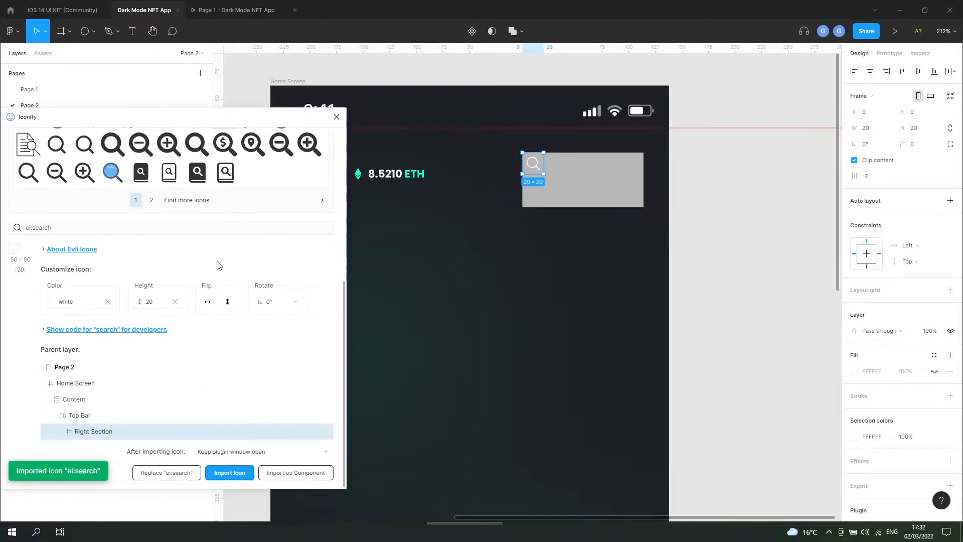
Search Iconify for scan, import the white fluent:scan-dash-24-regular icon into Right Section, and add auto layout to that frame.
scroll(250, 334, "up", 5)
double_click(98, 189)
type("scan")
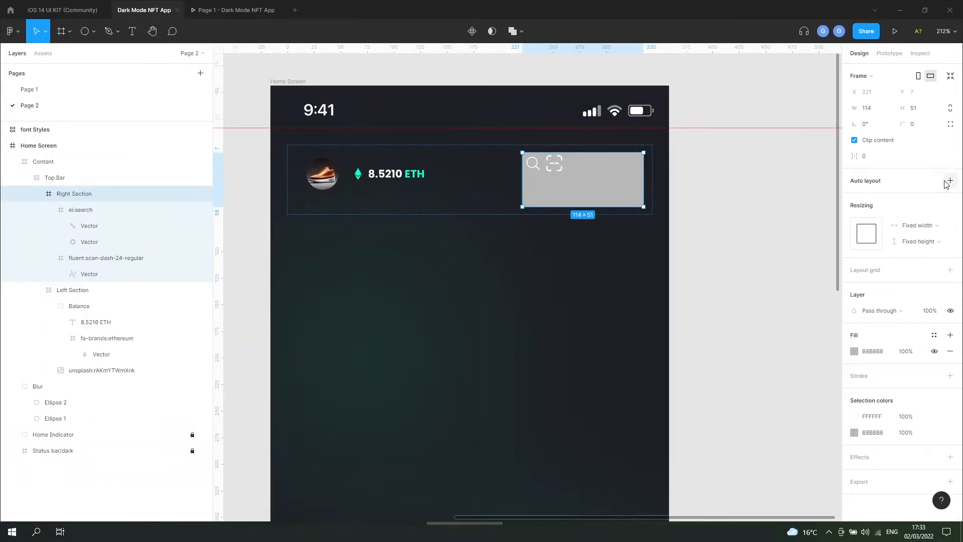
left_click(950, 181)
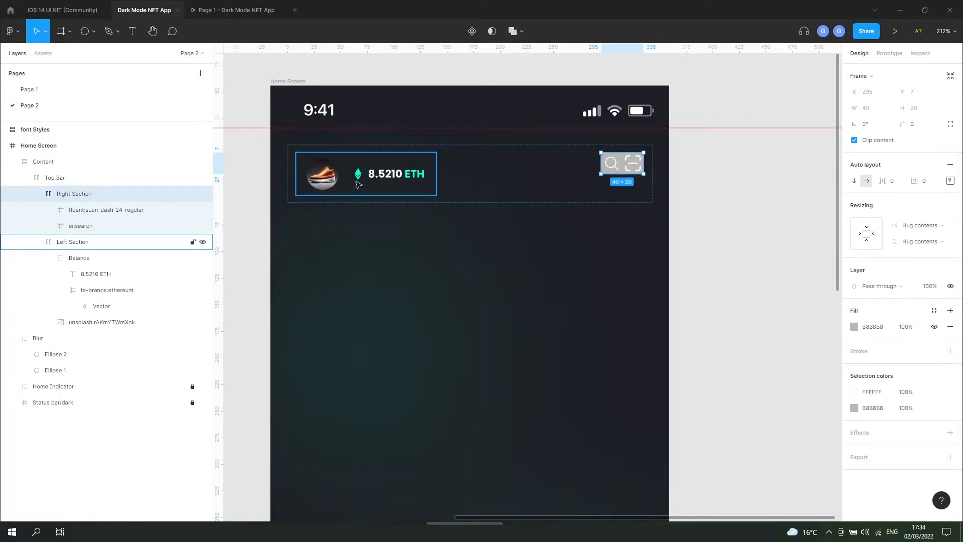
Set Right Section's height to fill the container and align its icons to the left and vertical centre.
left_click(355, 186)
left_click(625, 170)
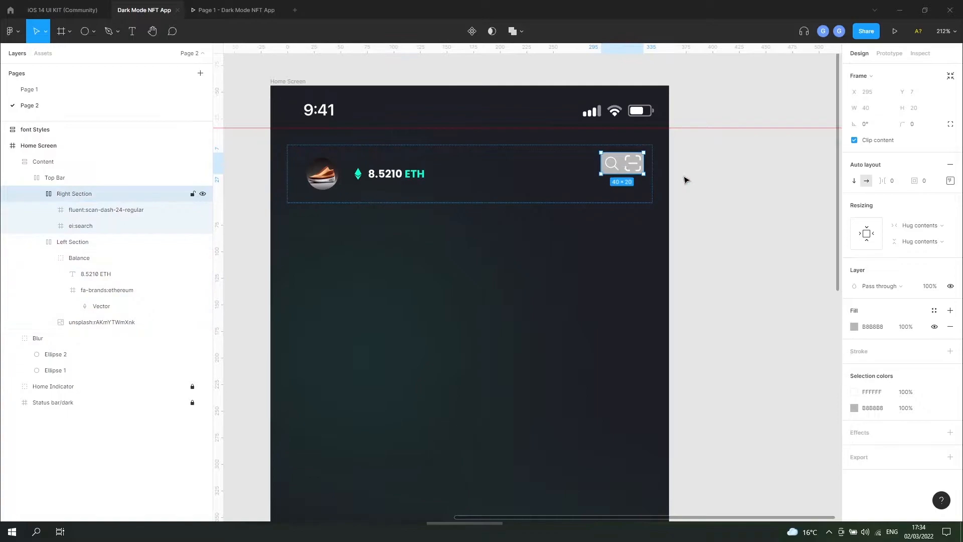
left_click(922, 243)
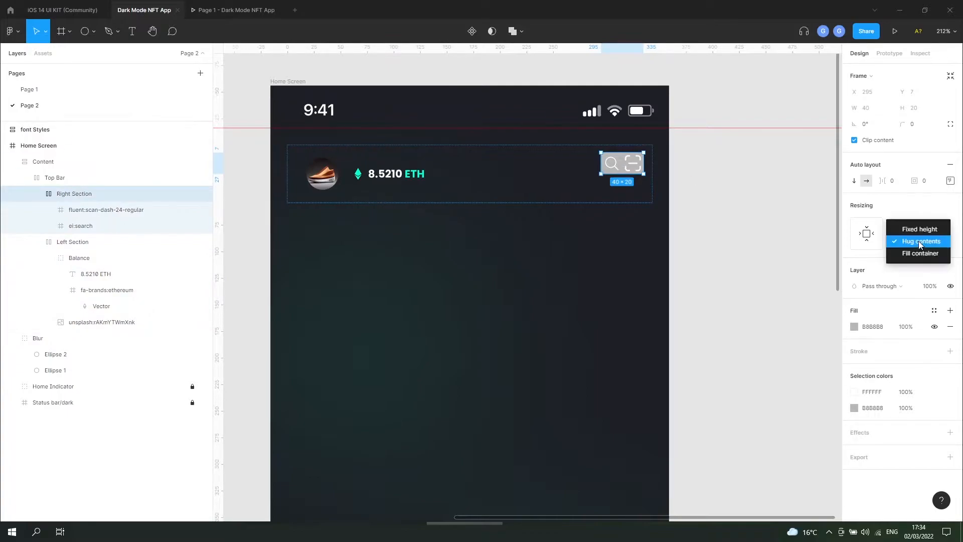
left_click(920, 253)
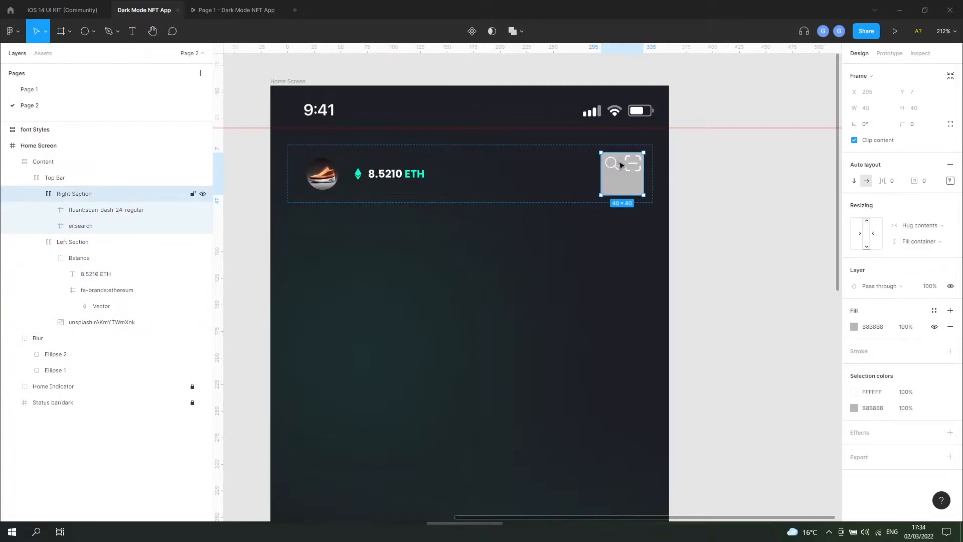
left_click(950, 181)
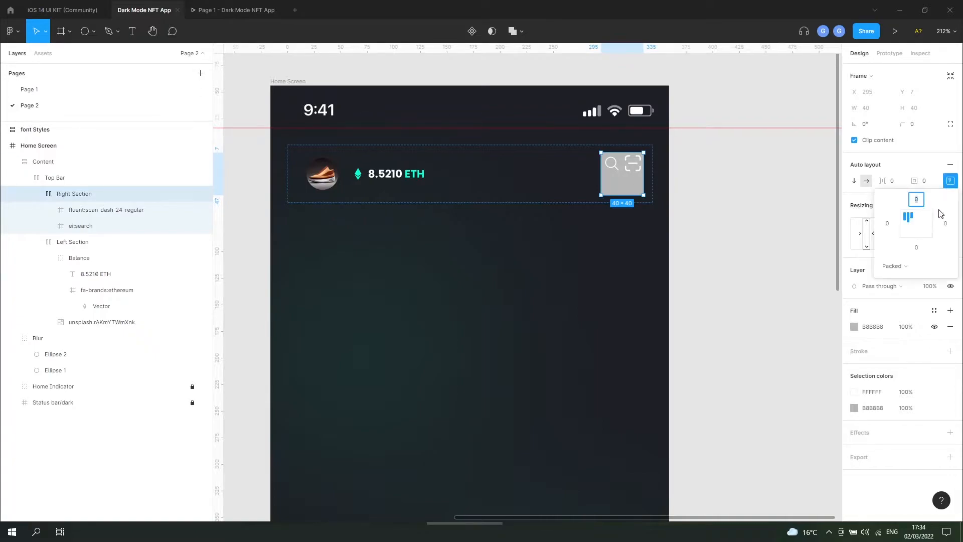
left_click(909, 224)
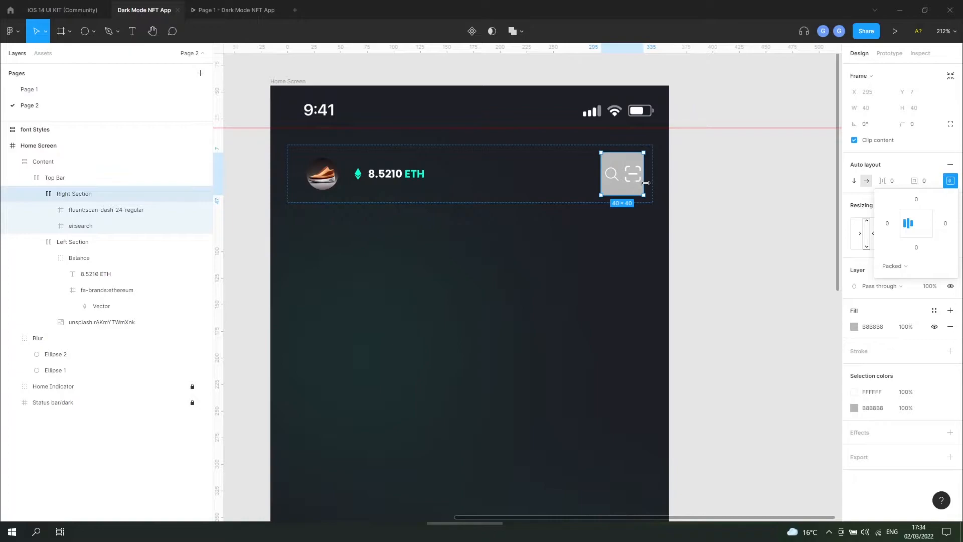
Set the spacing between Right Section's icons to 16 and remove the frame's grey background fill.
left_click(898, 182)
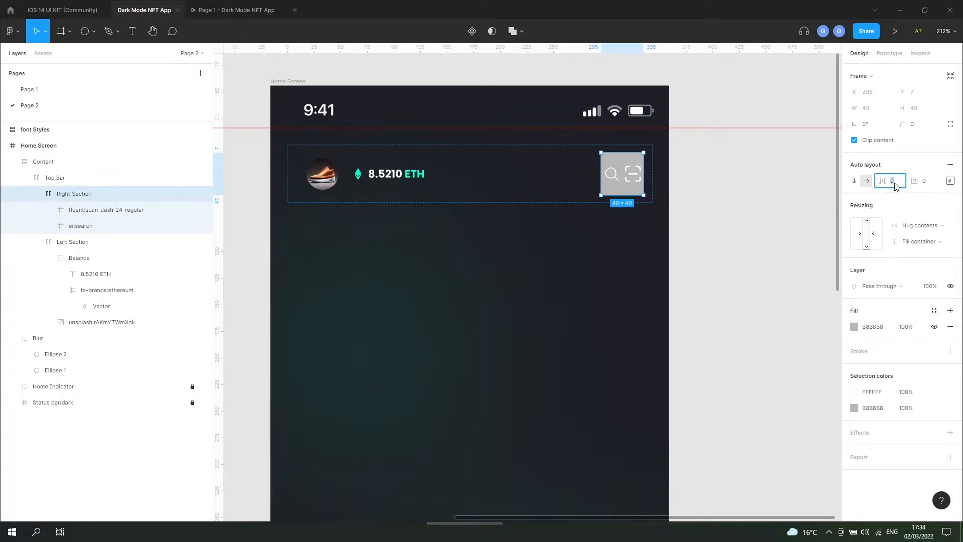
type("16")
key("Return")
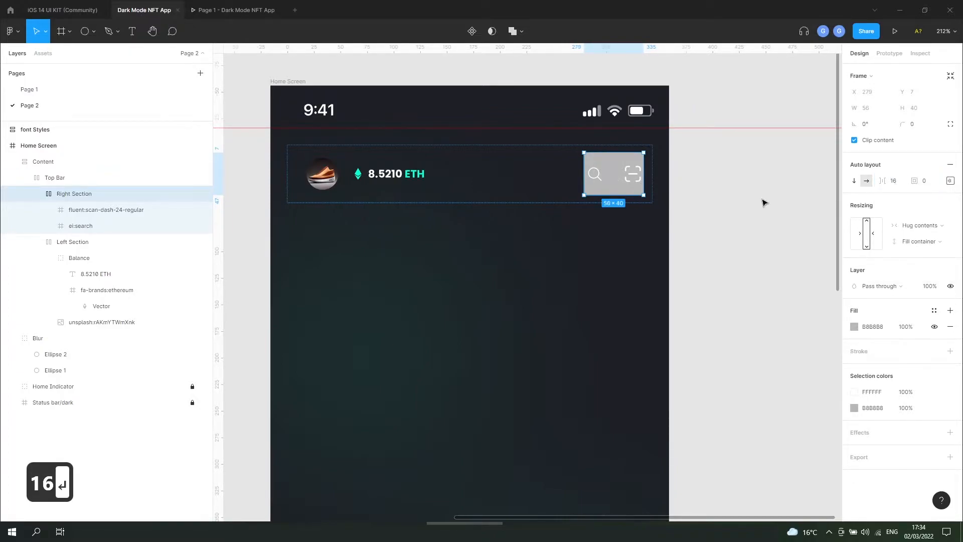
left_click(952, 329)
left_click(726, 214)
Set Left Section's top, bottom, left and right auto layout padding to 0.
scroll(726, 215, "down", 2, "ctrl")
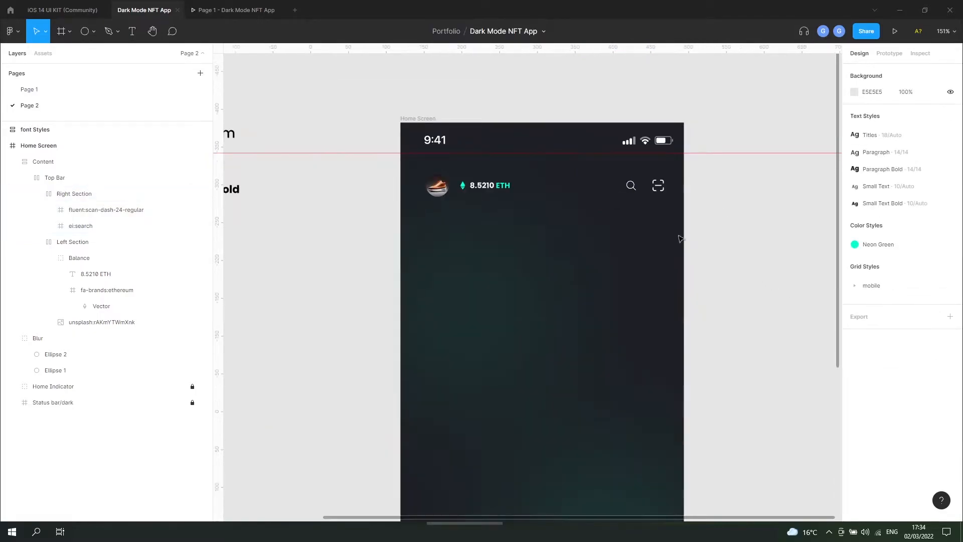
scroll(659, 194, "up", 2, "ctrl")
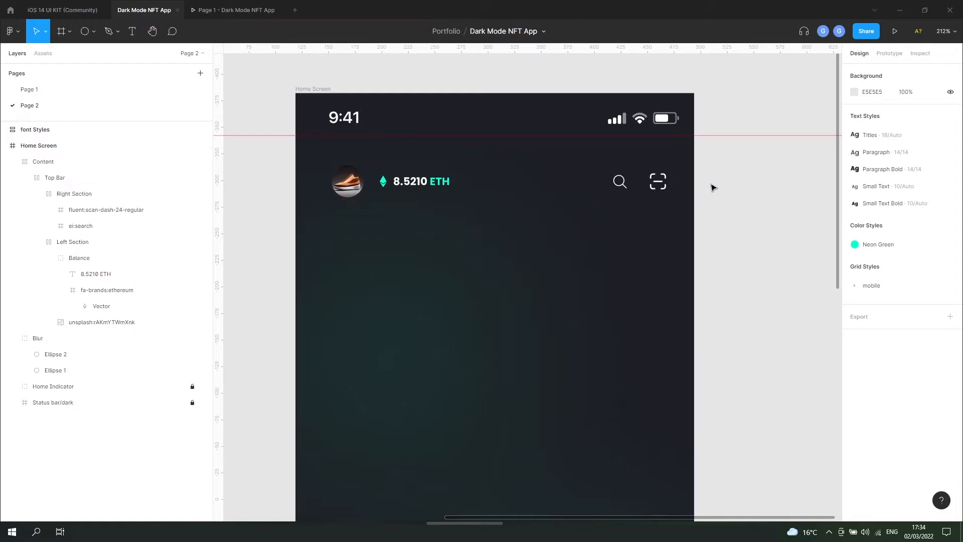
scroll(821, 232, "left", 2)
scroll(821, 232, "down", 1)
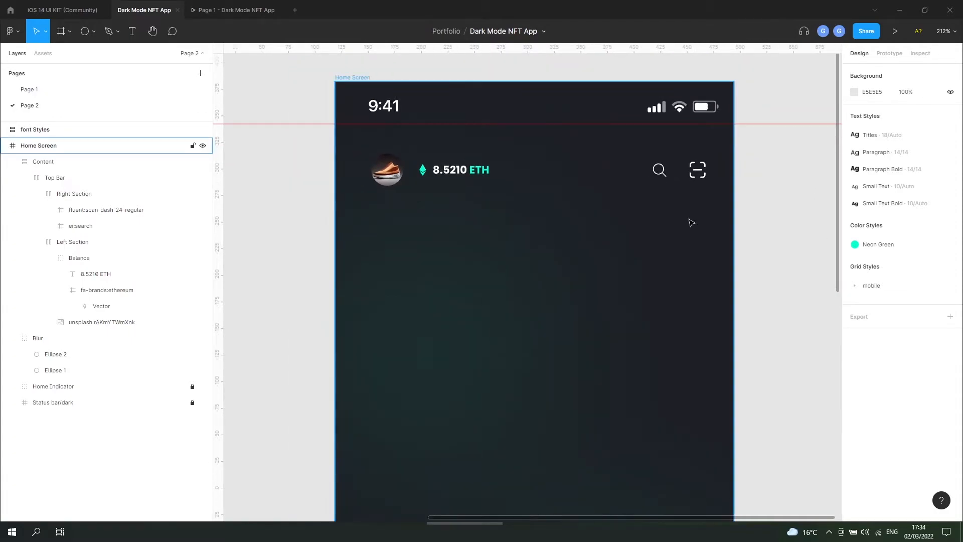
left_click(440, 172)
left_click(446, 175)
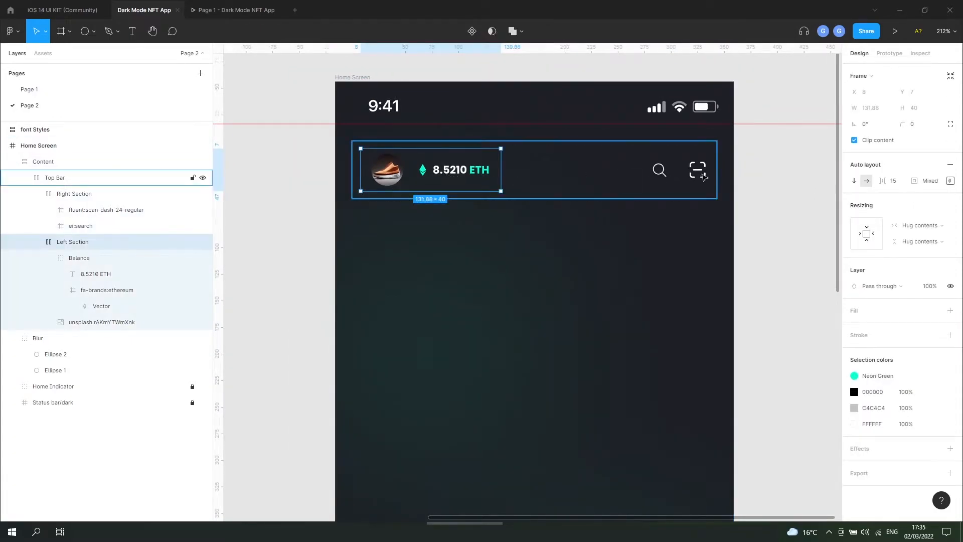
left_click(950, 181)
type("0")
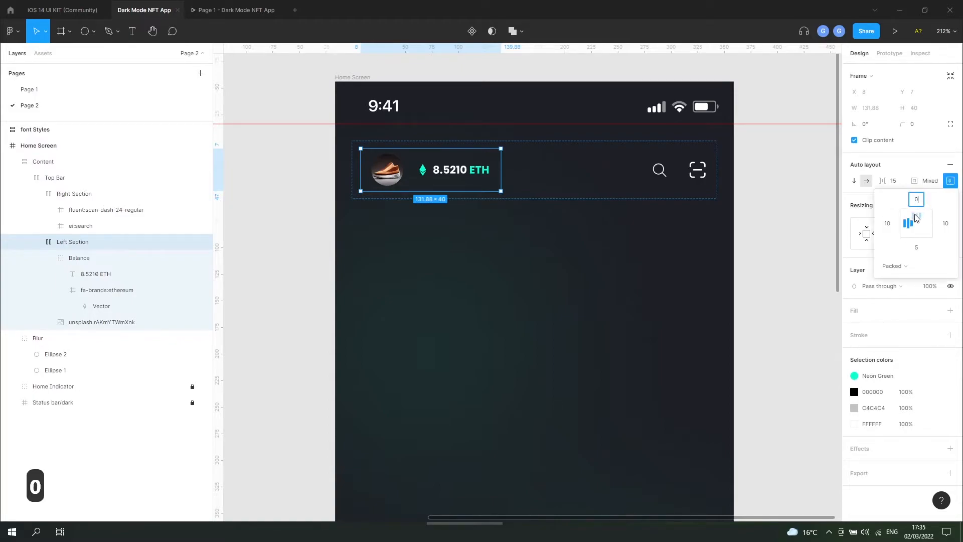
left_click(917, 248)
type("0")
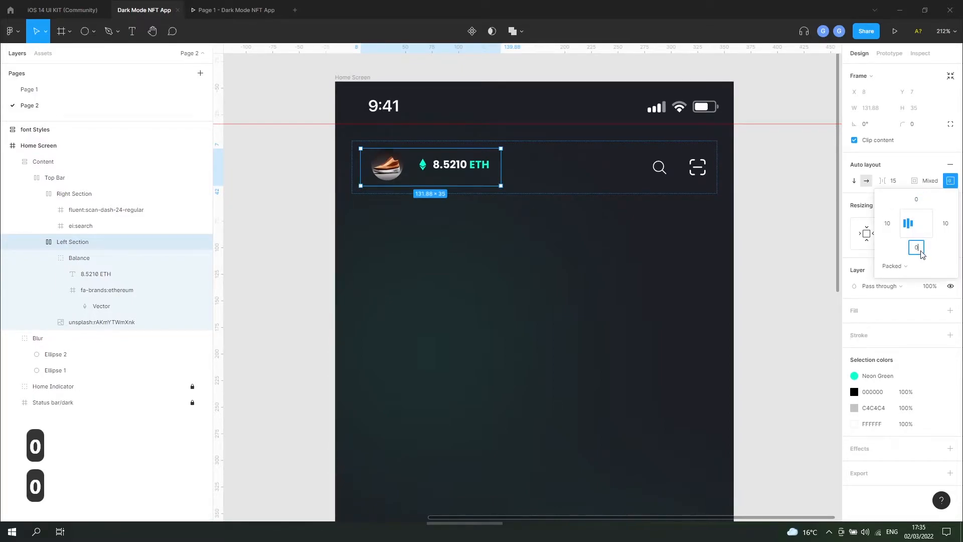
left_click(888, 224)
type("0")
left_click(946, 224)
type("0")
Check Right Section's padding, and set all four auto layout paddings of Top Bar to 0.
double_click(695, 165)
left_click(950, 181)
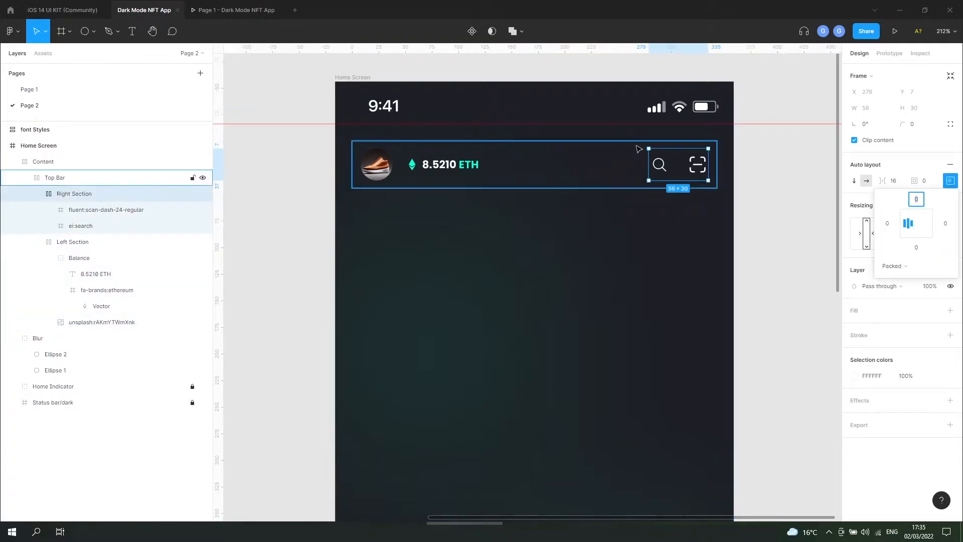
left_click(638, 149)
left_click(950, 181)
type("0")
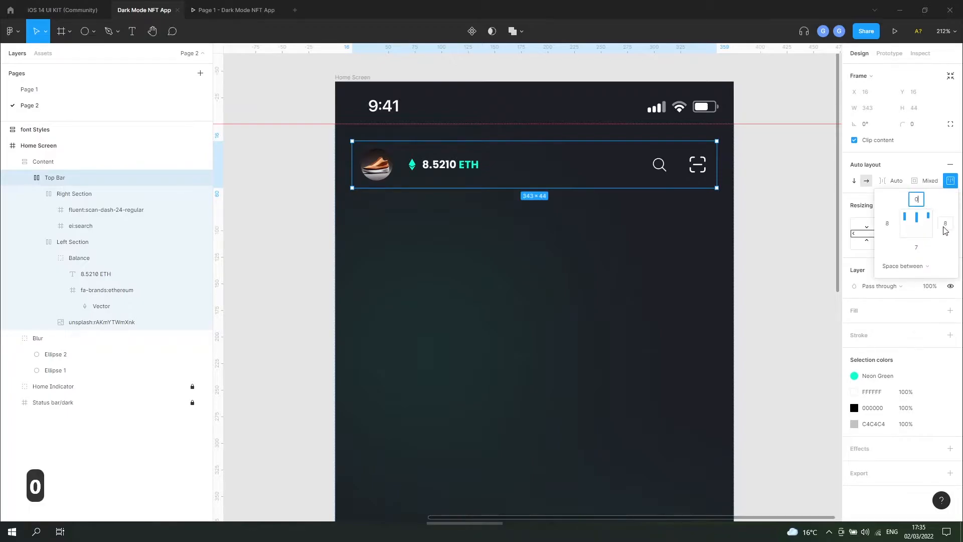
left_click(945, 228)
type("0")
left_click(916, 259)
key("0")
left_click(917, 250)
type("0")
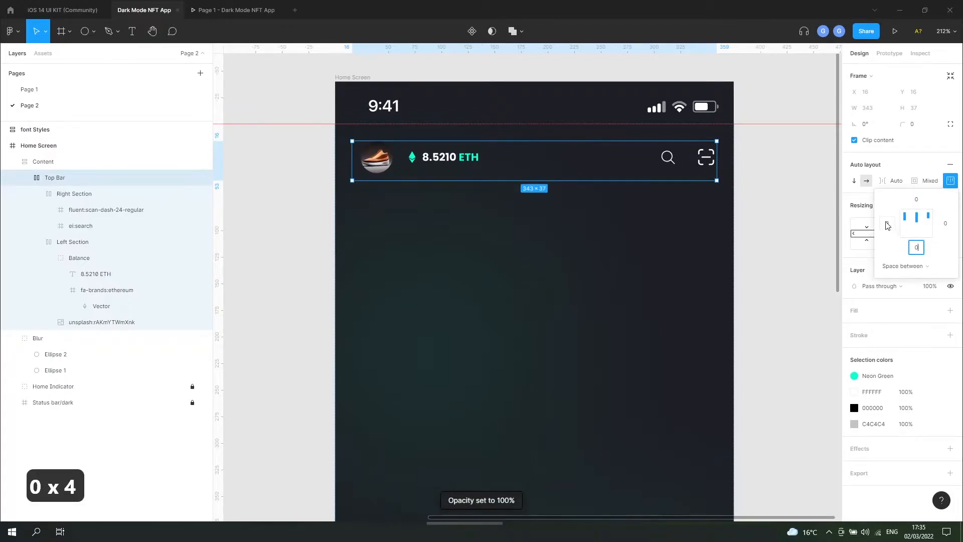
left_click(888, 225)
type("0")
left_click(773, 183)
left_click(685, 162)
Round the Home Screen frame's corners to a radius of 27 and hide the canvas rulers.
scroll(395, 88, "down", 5)
left_click(416, 95)
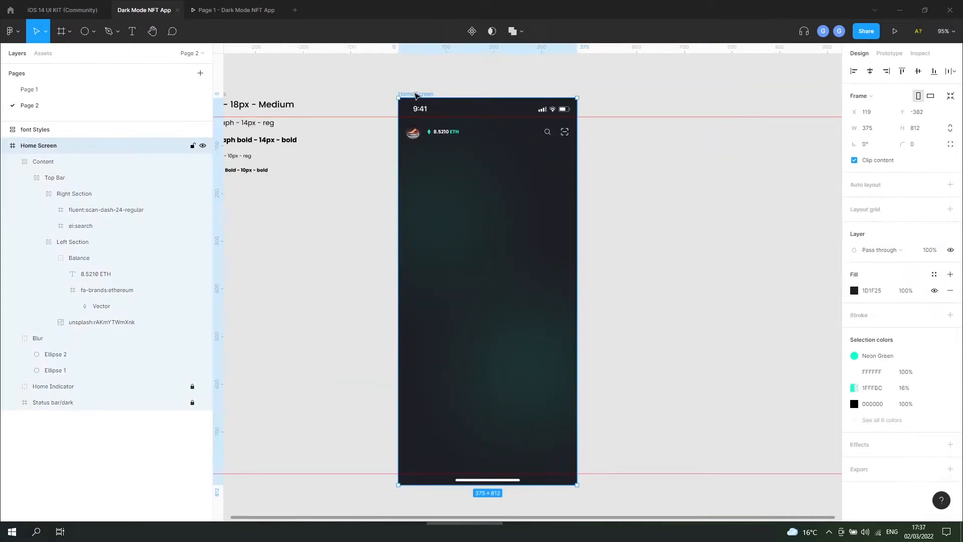
left_click(902, 145)
type("13")
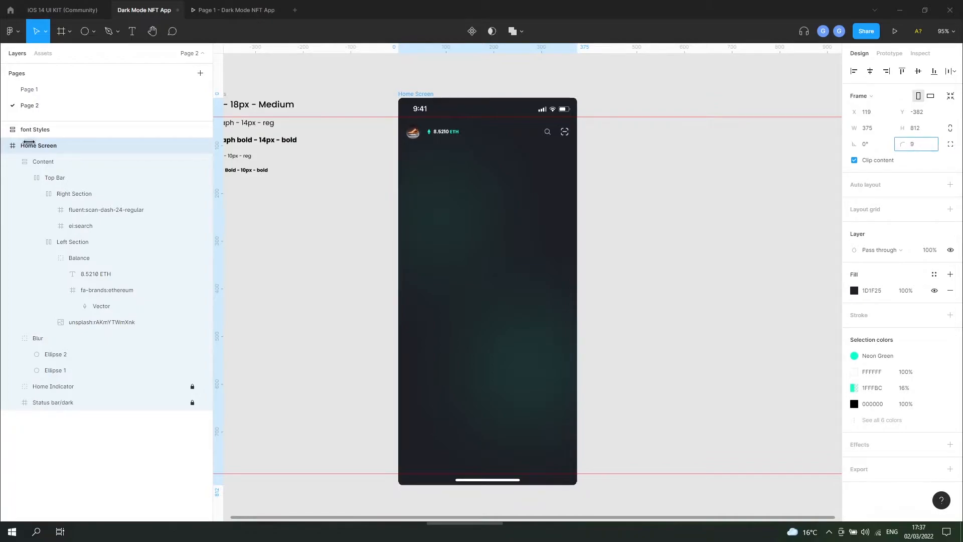
left_click_drag(67, 142, 213, 166)
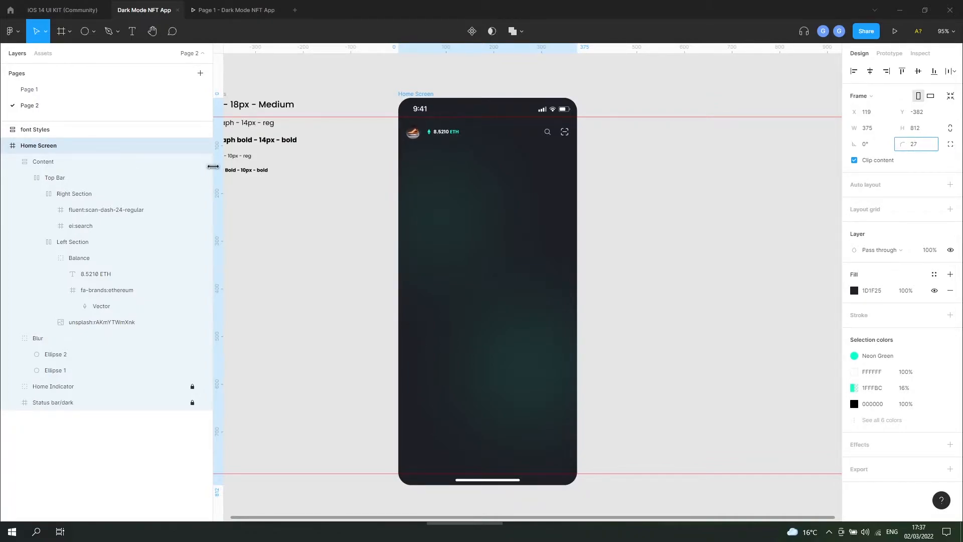
left_click(593, 196)
key("shift+r")
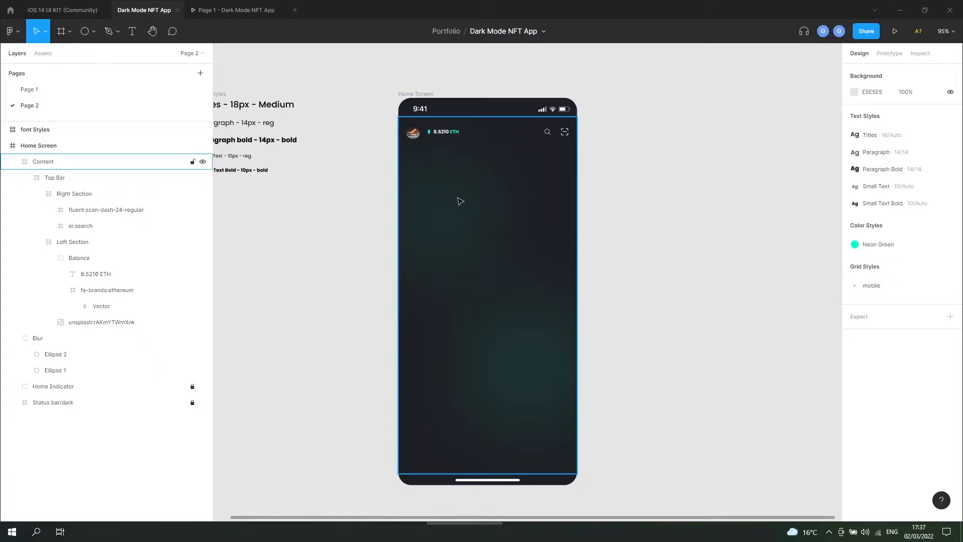
After checking the reference prototype, draw a frame about 287 × 136 below Top Bar inside Content and fill it with grey 525252.
left_click(234, 10)
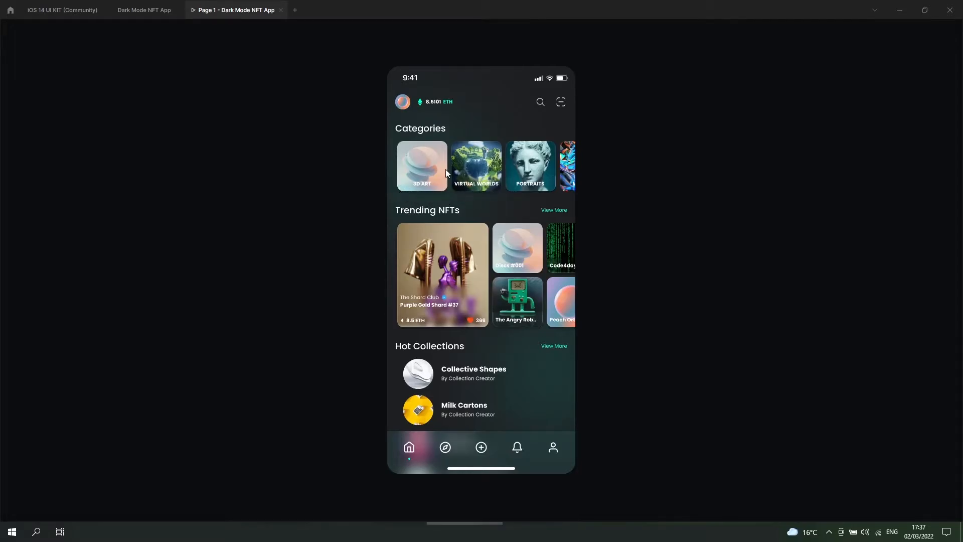
left_click(144, 10)
left_click(81, 163)
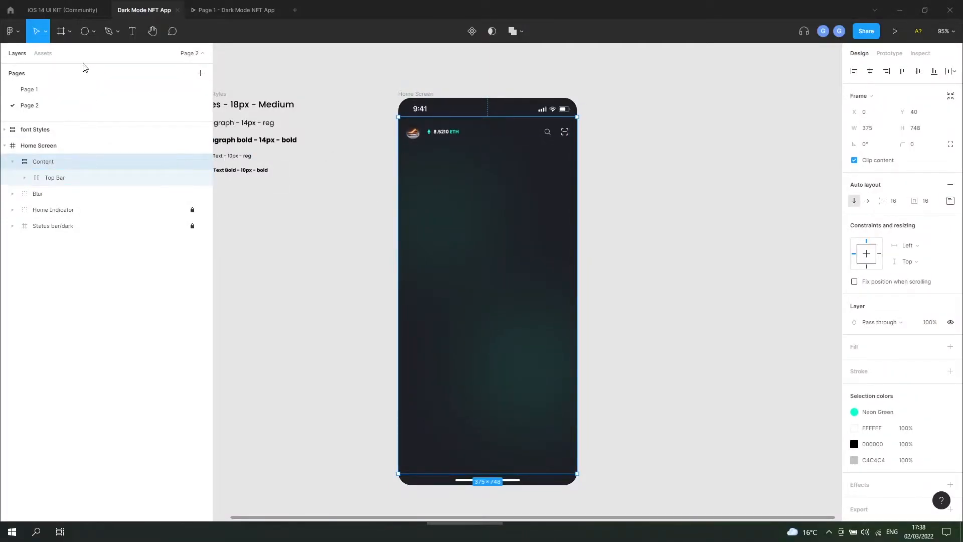
left_click(65, 35)
left_click_drag(406, 146, 543, 211)
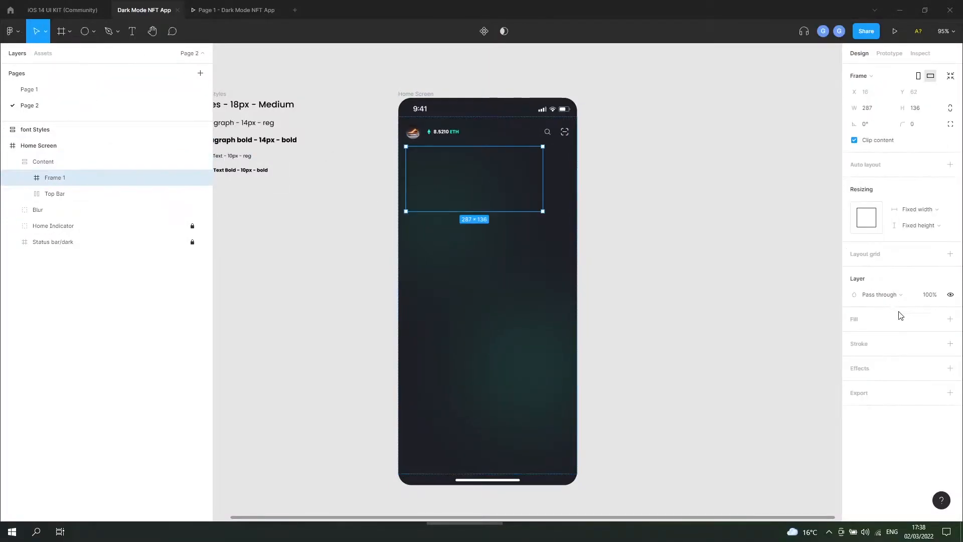
left_click(951, 320)
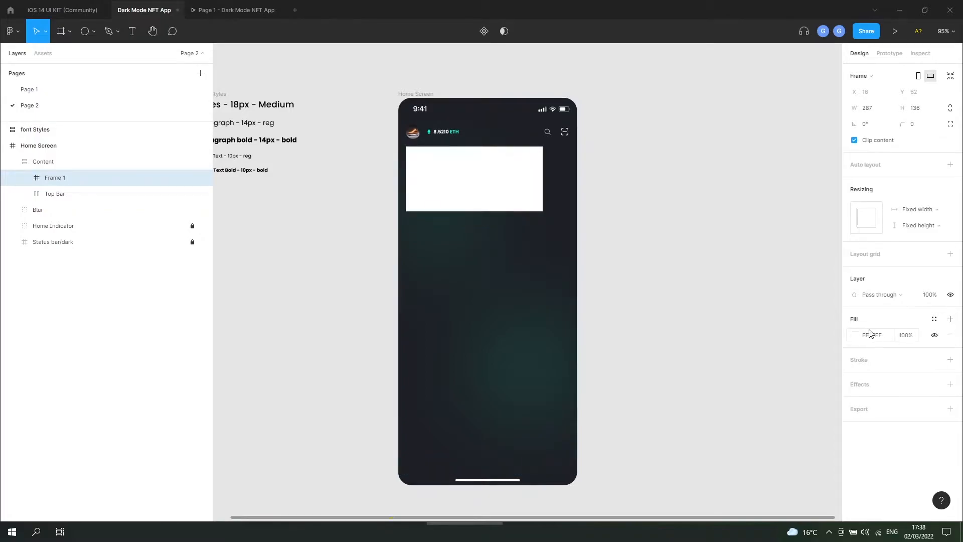
left_click(855, 335)
left_click_drag(786, 312, 633, 355)
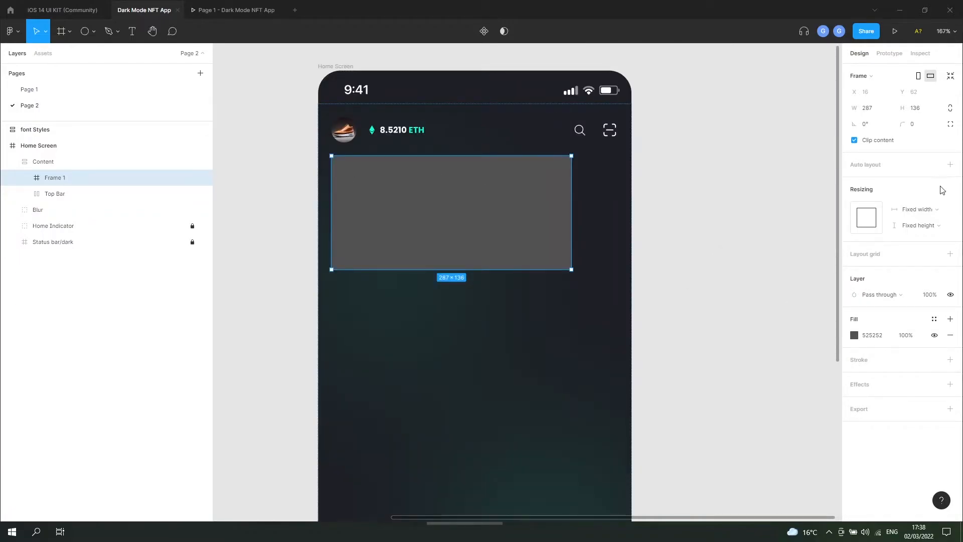
Add auto layout to the grey frame, set its width to fill the container, and rename it Categories.
left_click(950, 164)
left_click(918, 225)
left_click(916, 235)
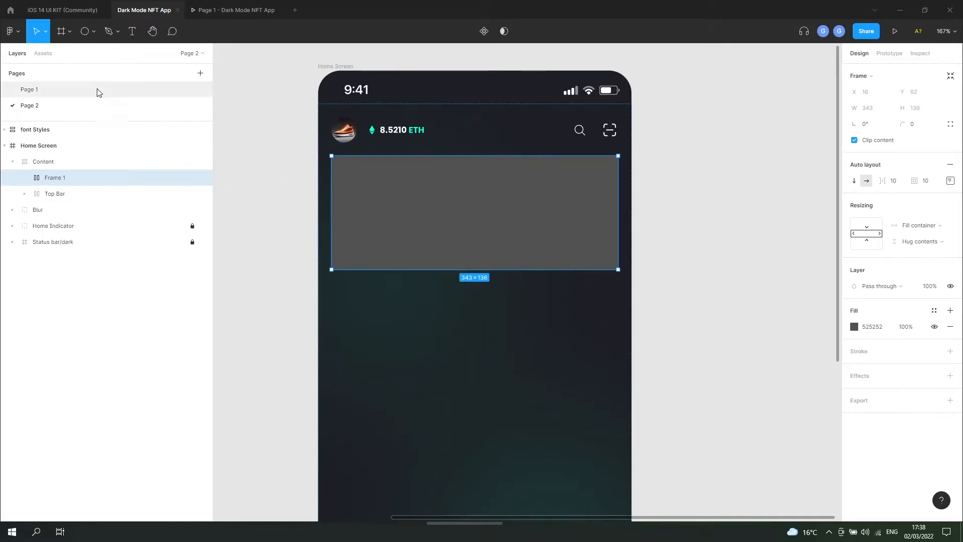
double_click(54, 177)
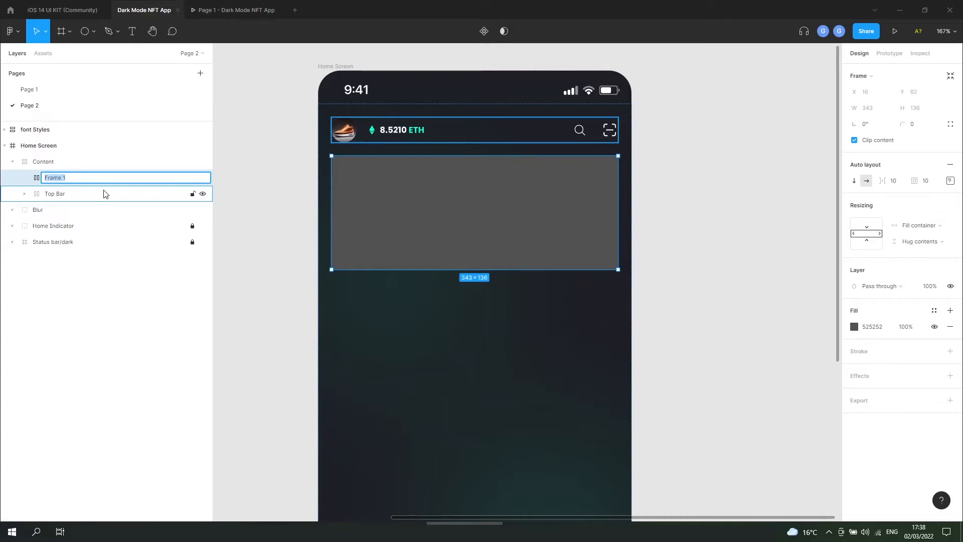
type("Categories")
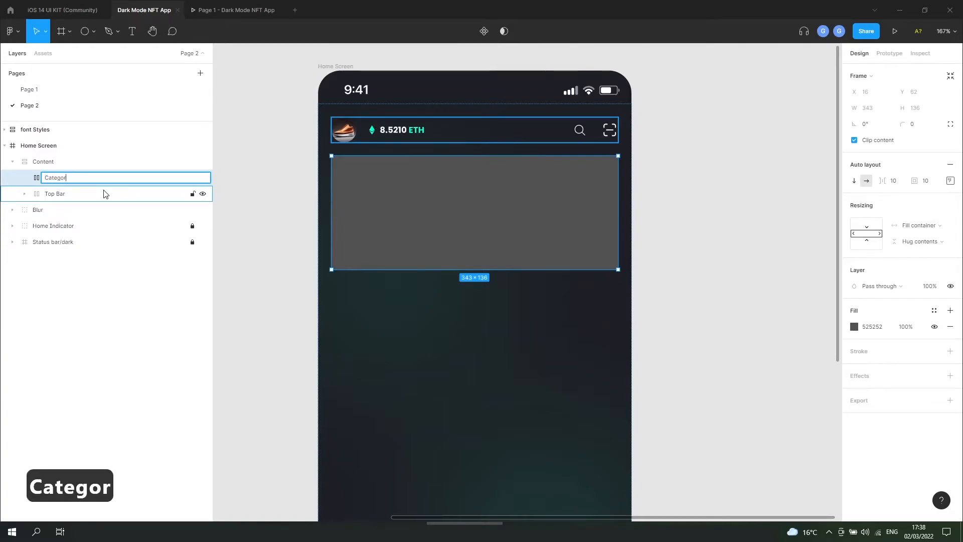
key("Return")
Add a text layer reading Categories inside the Categories frame.
left_click(130, 38)
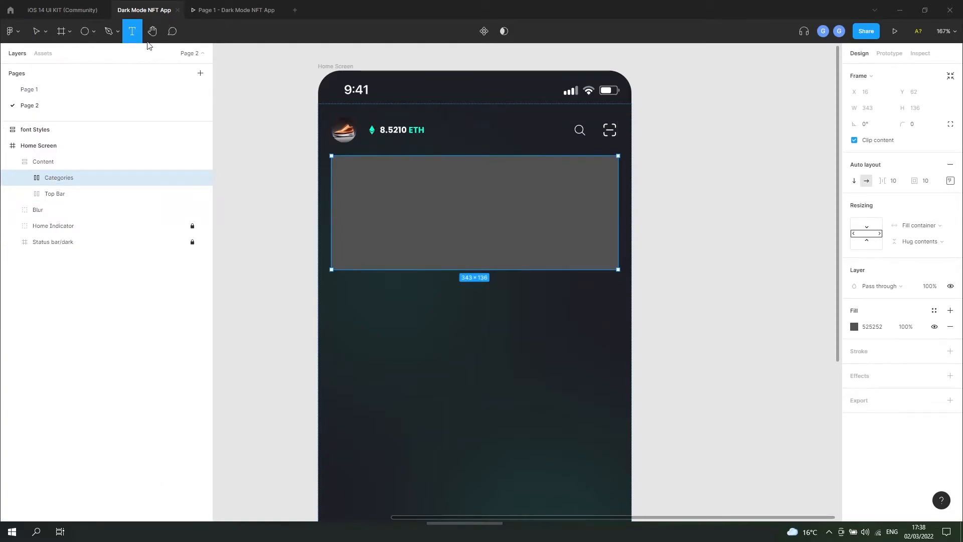
left_click(361, 185)
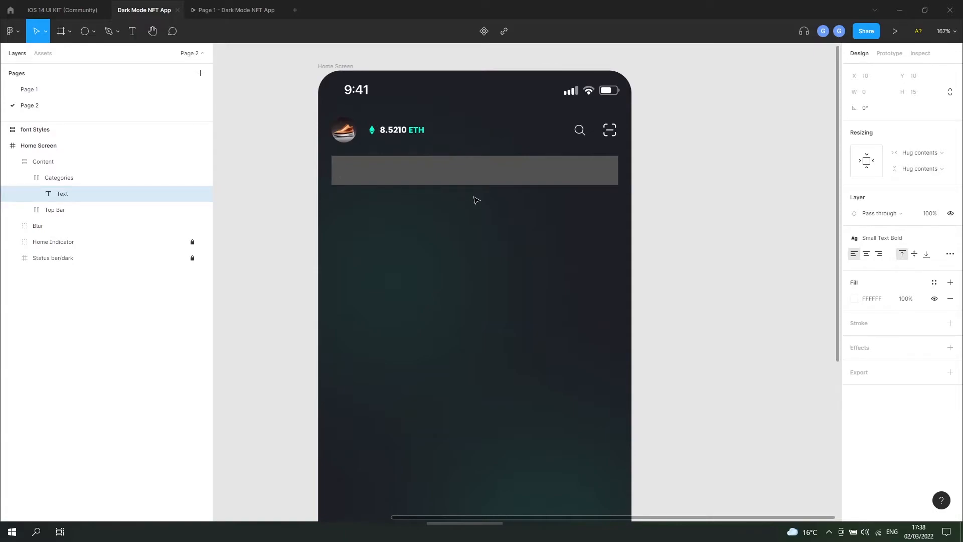
type("Categories")
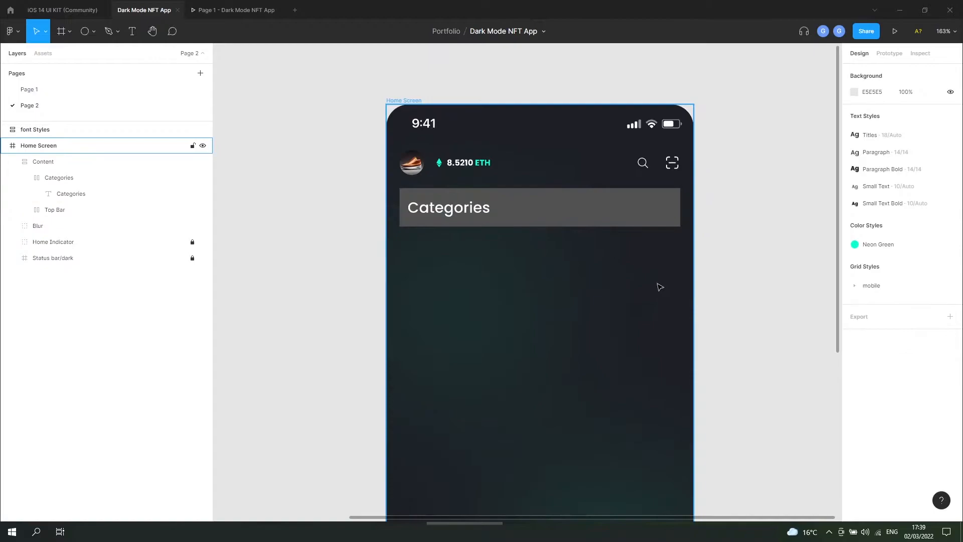
Draw a 100 × 100 frame inside the Categories frame.
scroll(660, 286, "up", 3)
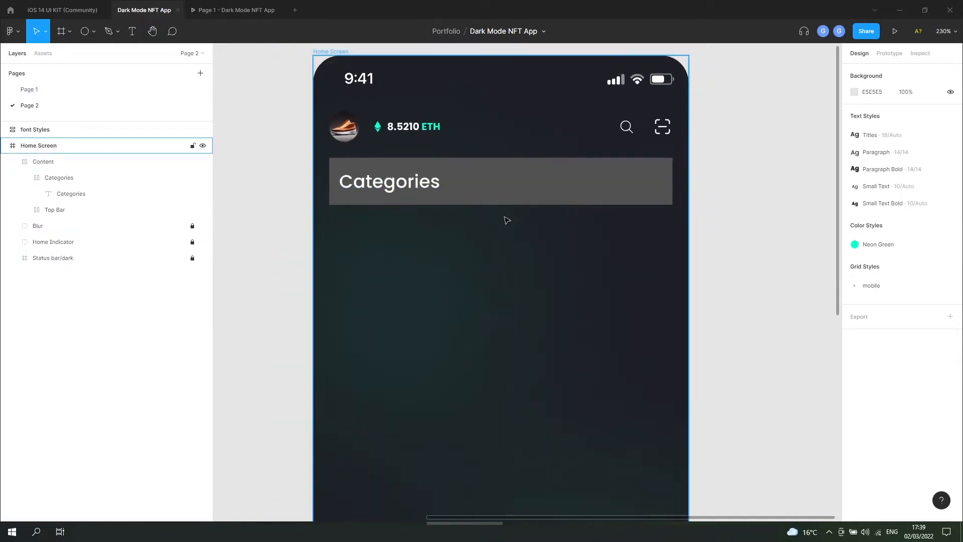
scroll(339, 243, "up", 2)
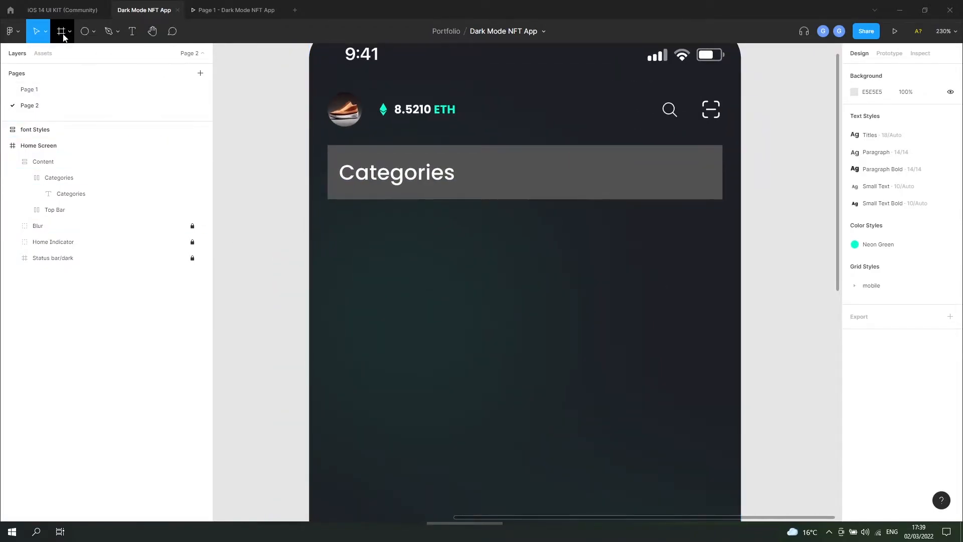
left_click(62, 33)
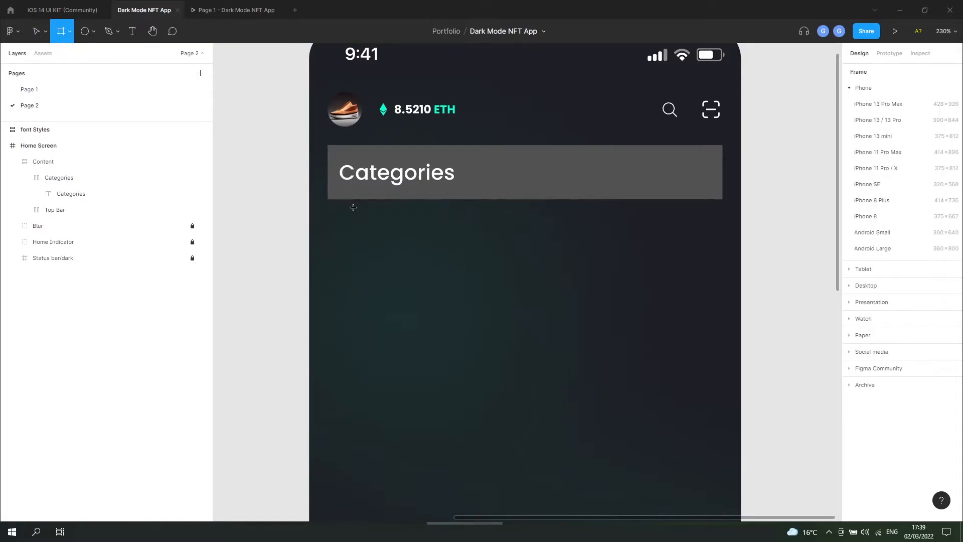
mouse_move(345, 173)
left_mouse_down()
mouse_move(472, 348)
mouse_move(482, 311)
mouse_move(460, 286)
left_mouse_up()
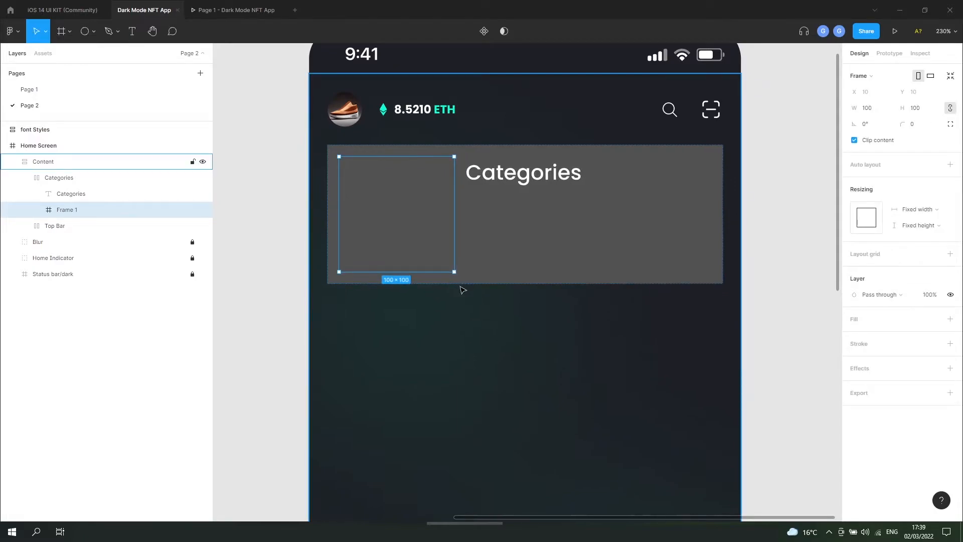
Switch the Categories frame's auto layout to vertical and move the Categories text above the square frame.
left_click(79, 187)
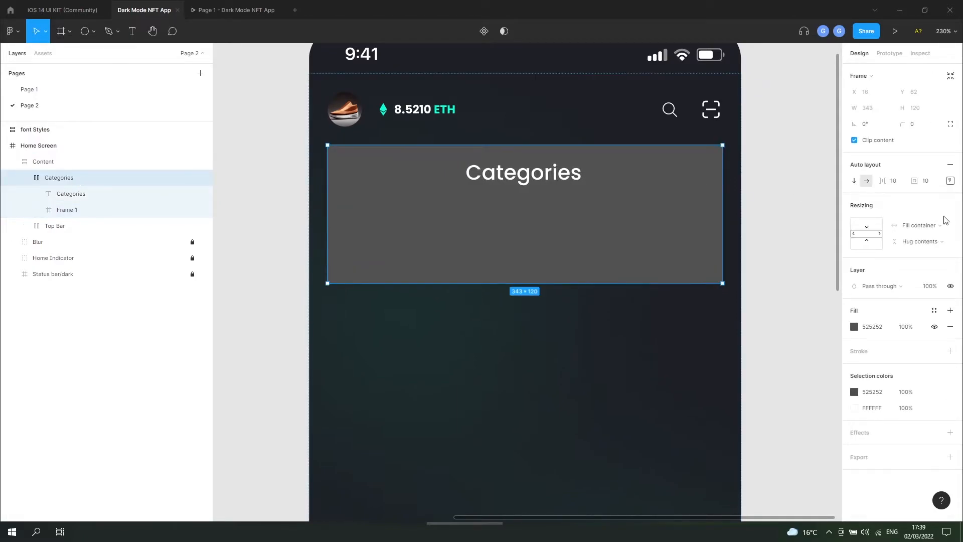
left_click(855, 184)
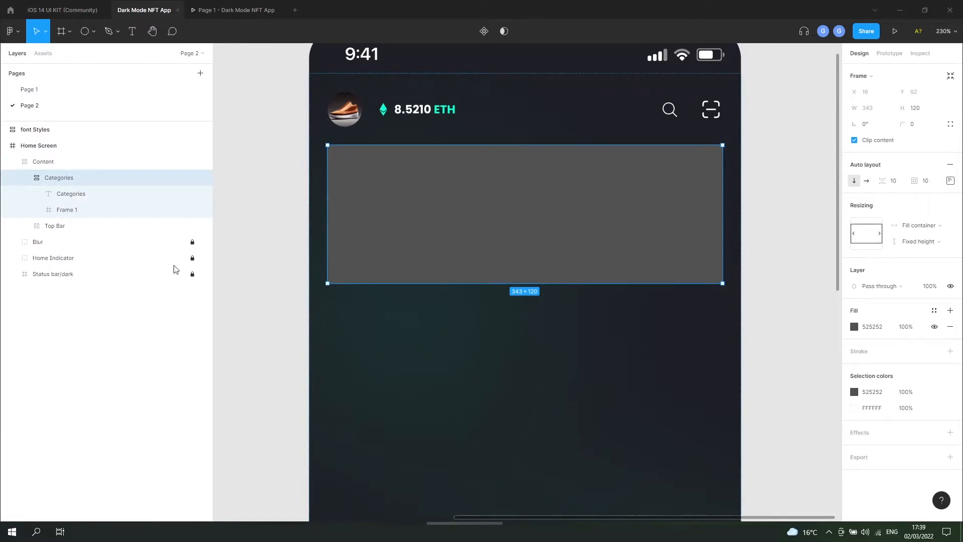
left_click(83, 199)
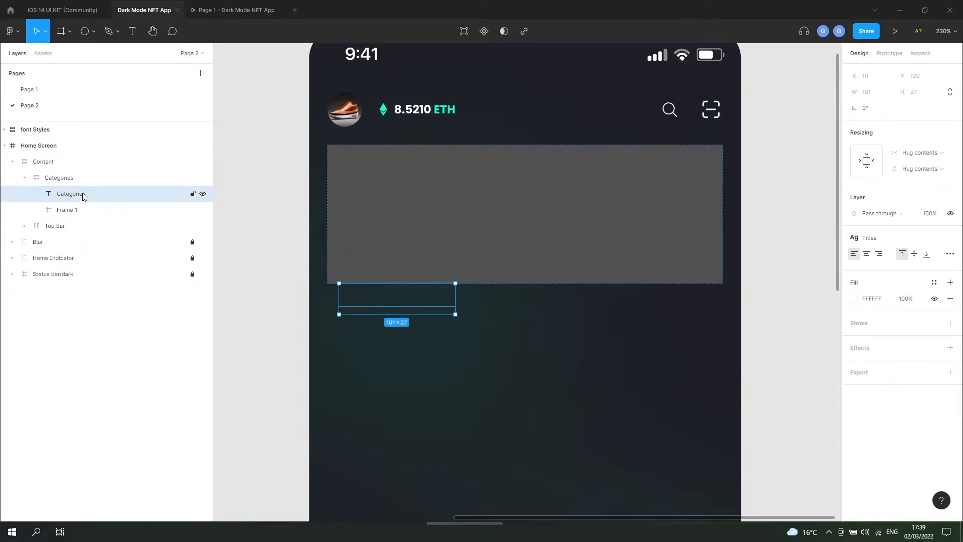
left_click_drag(84, 196, 82, 218)
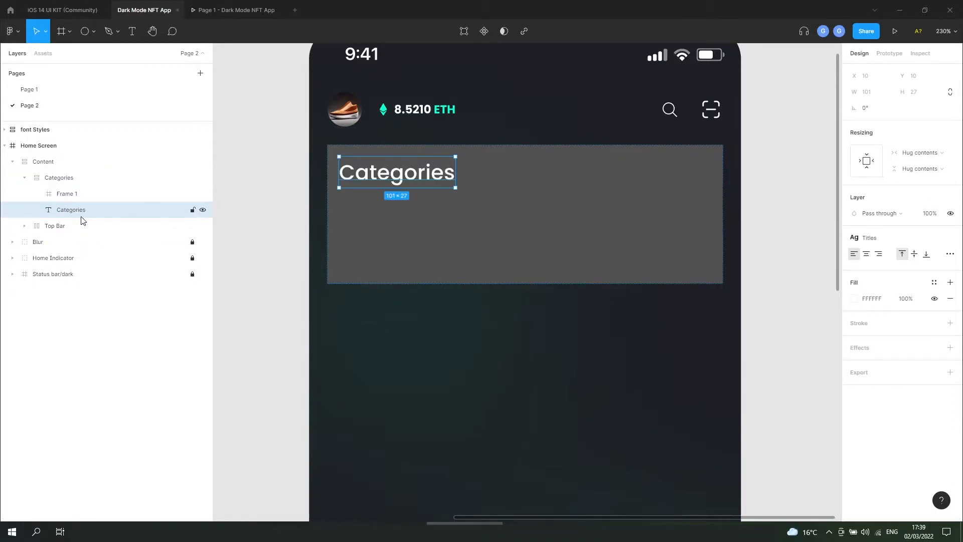
Fill the 100 × 100 frame with white FFFFFF and set the Categories frame's height to hug its contents.
left_click(86, 194)
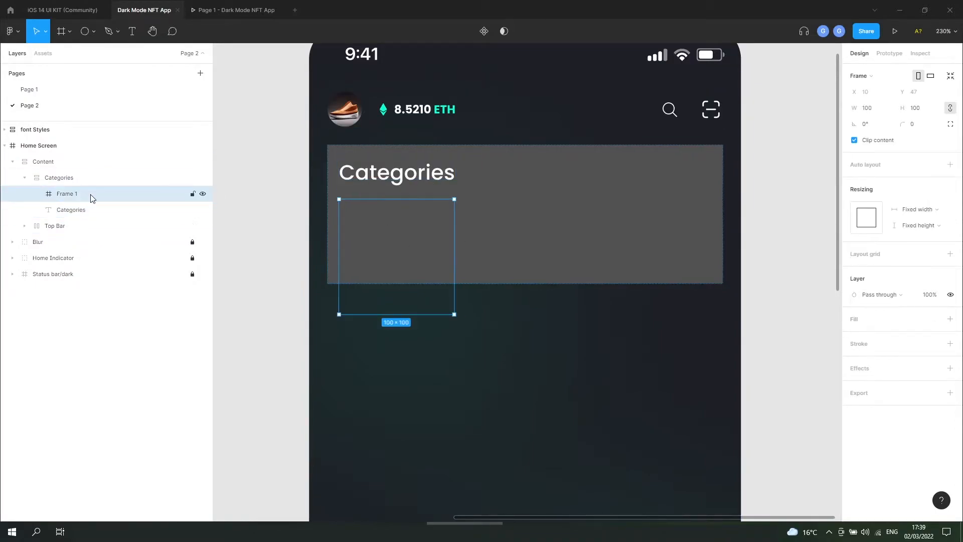
left_click(951, 319)
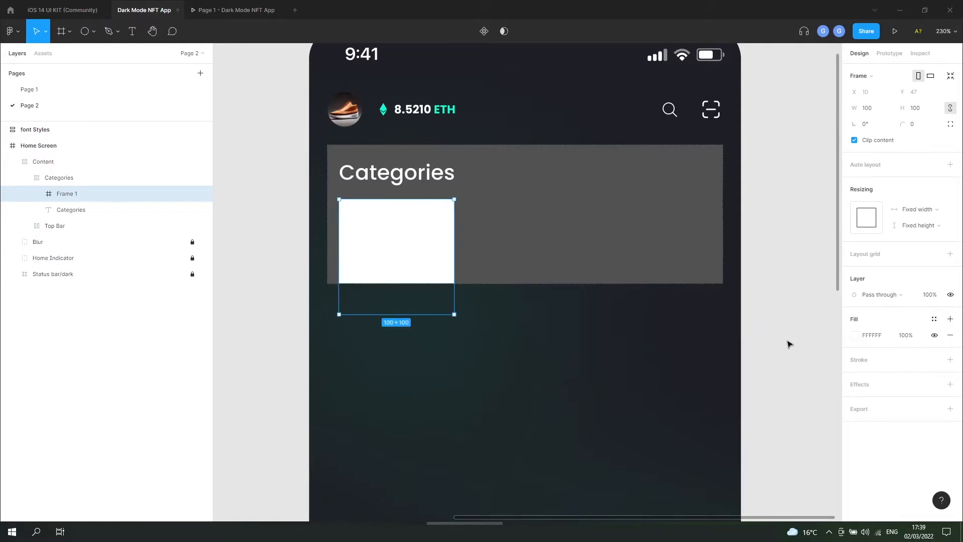
left_click(59, 179)
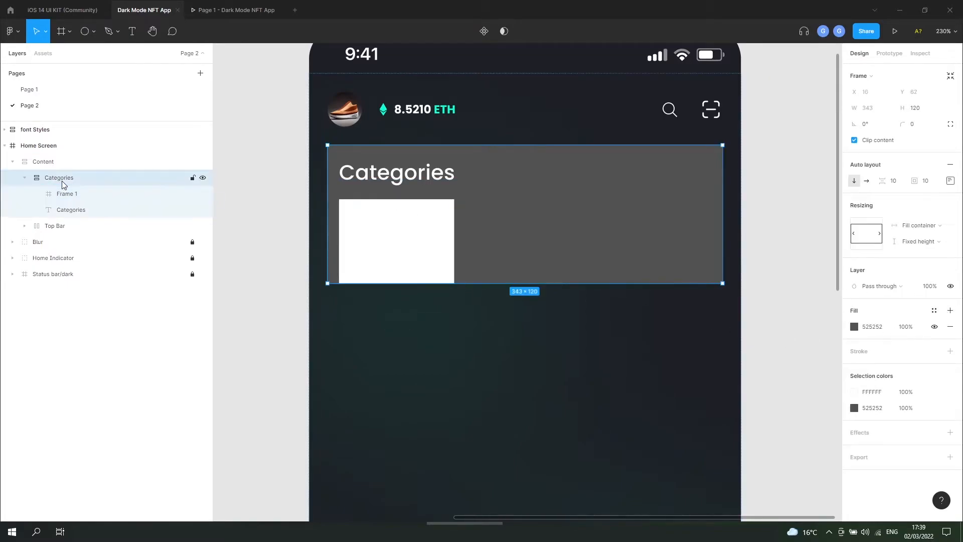
left_click(924, 246)
left_click(922, 257)
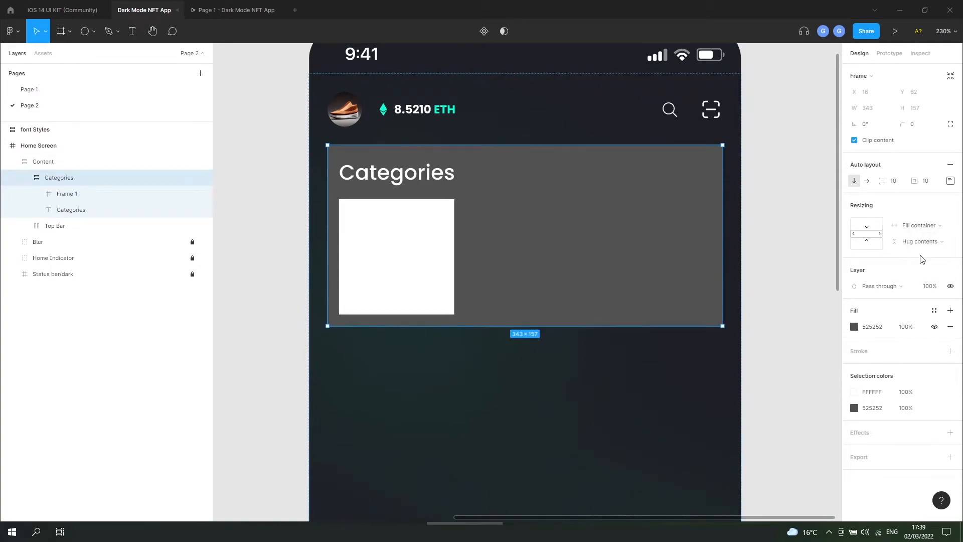
Set the spacing between items in the Categories auto layout to 8.
scroll(381, 270, "up", 2)
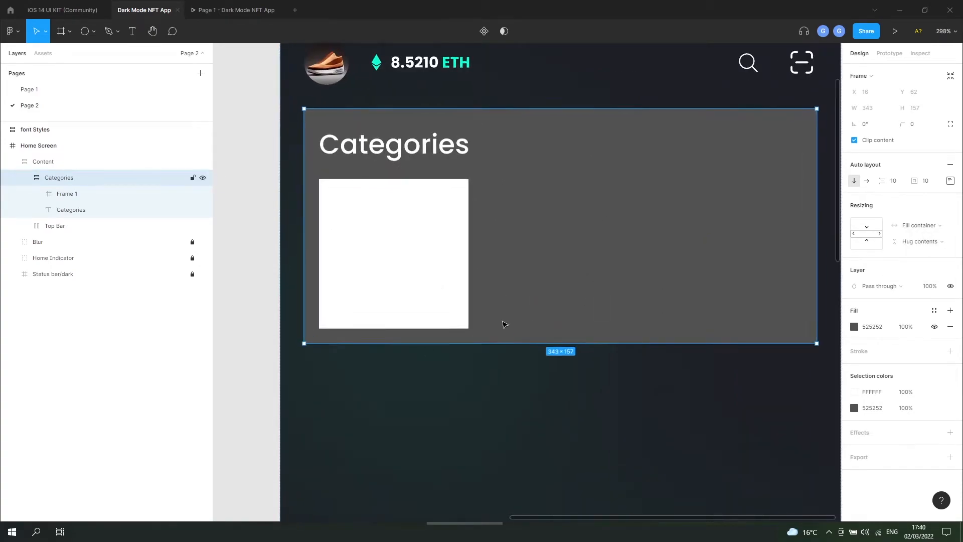
scroll(504, 318, "down", 3)
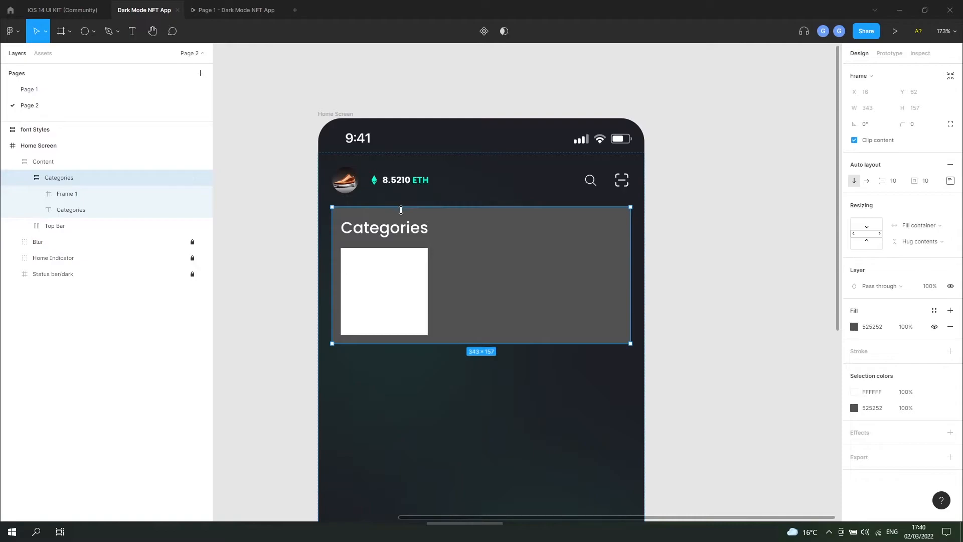
left_click(898, 185)
type("8")
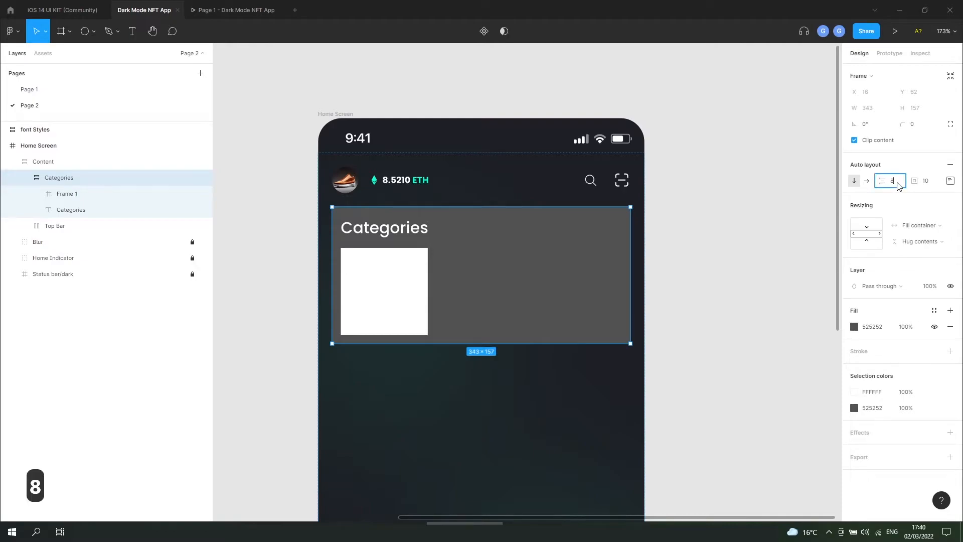
key("Return")
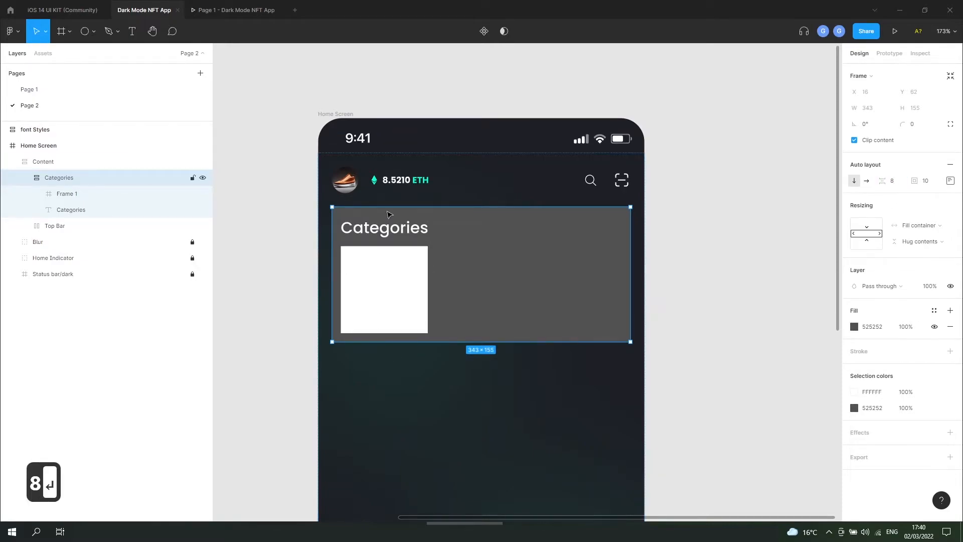
left_click(396, 185)
left_click(396, 216)
Rename the white square frame Category 1 and set its corner radius to 10.
scroll(369, 293, "up", 3)
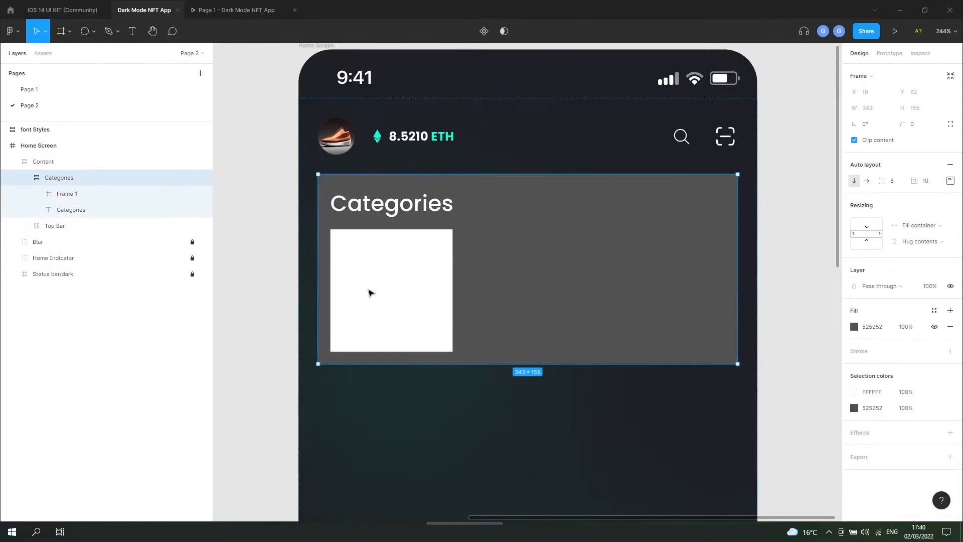
left_click(370, 293)
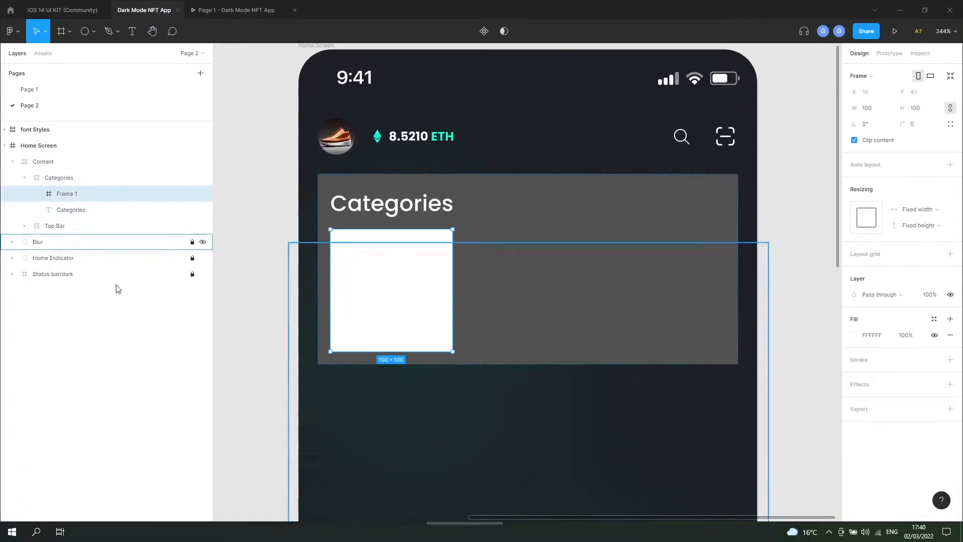
double_click(78, 197)
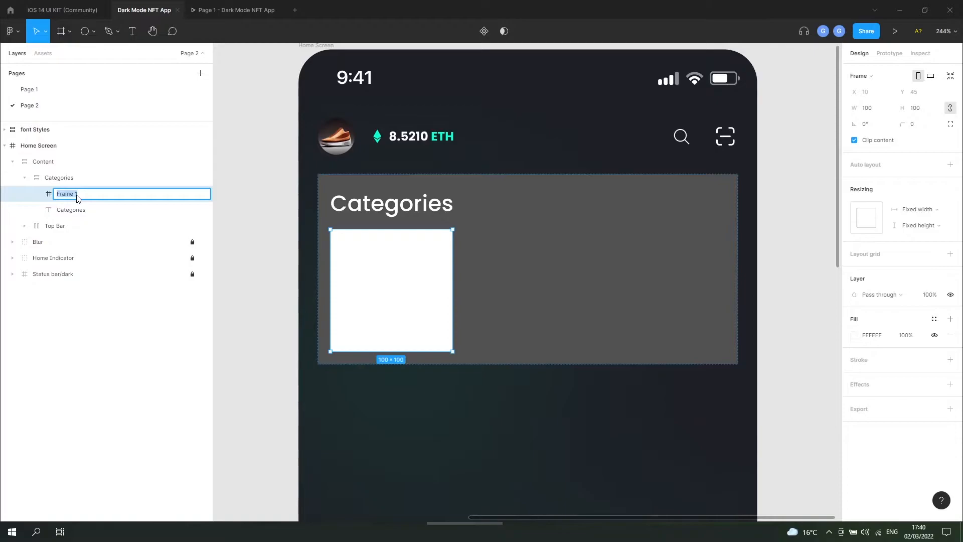
type("Category 1")
key("Return")
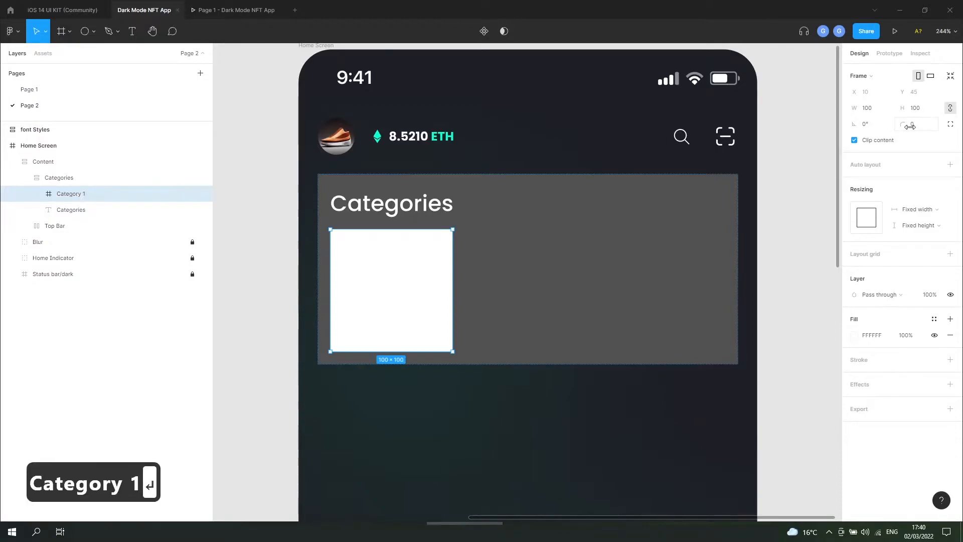
left_click_drag(902, 125, 906, 125)
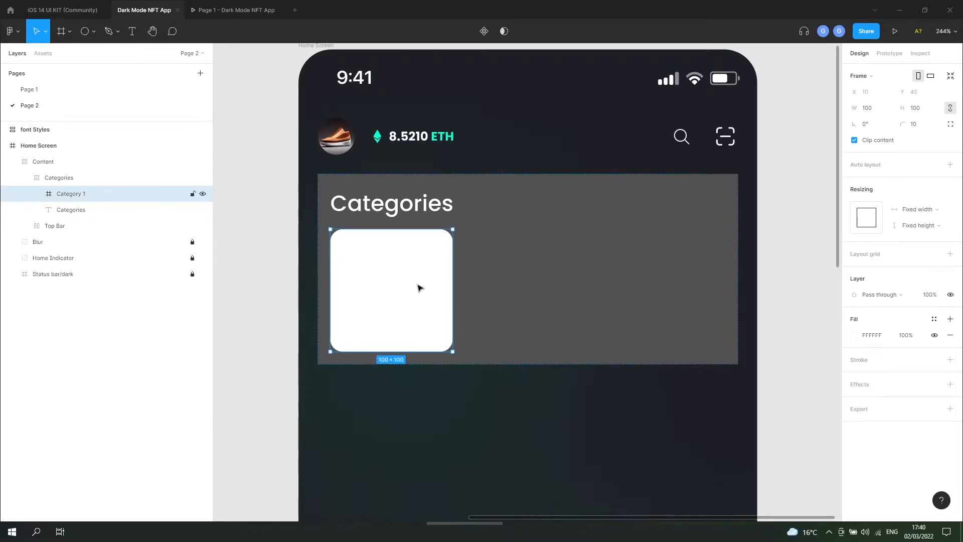
Search the Unsplash plugin for 3D and fill Category 1 with the pink meringue swirl image.
right_click(411, 286)
mouse_move(462, 444)
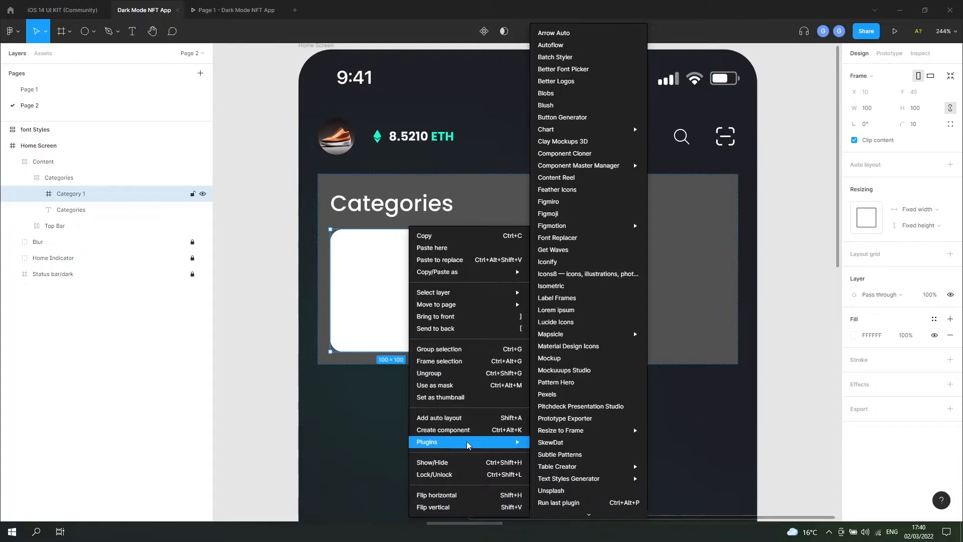
left_click(577, 499)
type("3D")
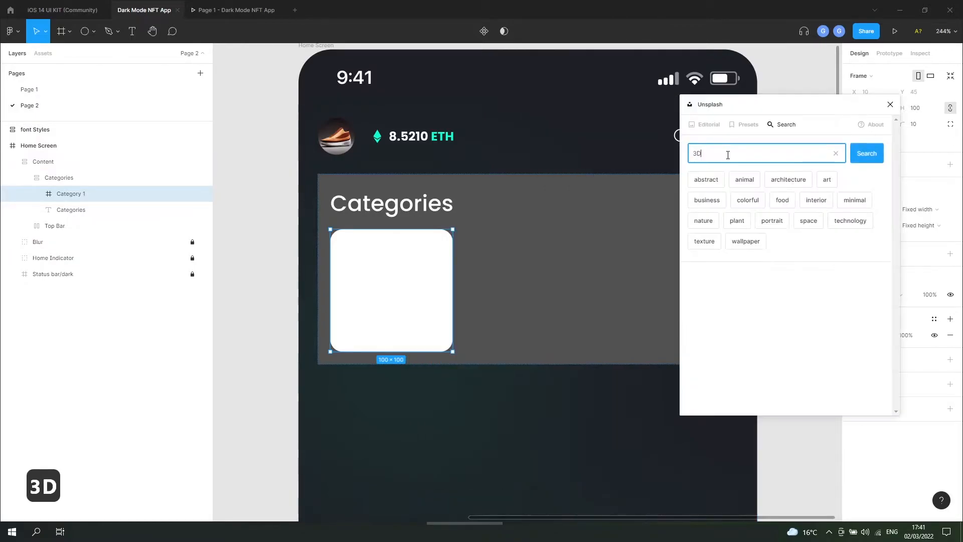
key("Return")
left_click(748, 240)
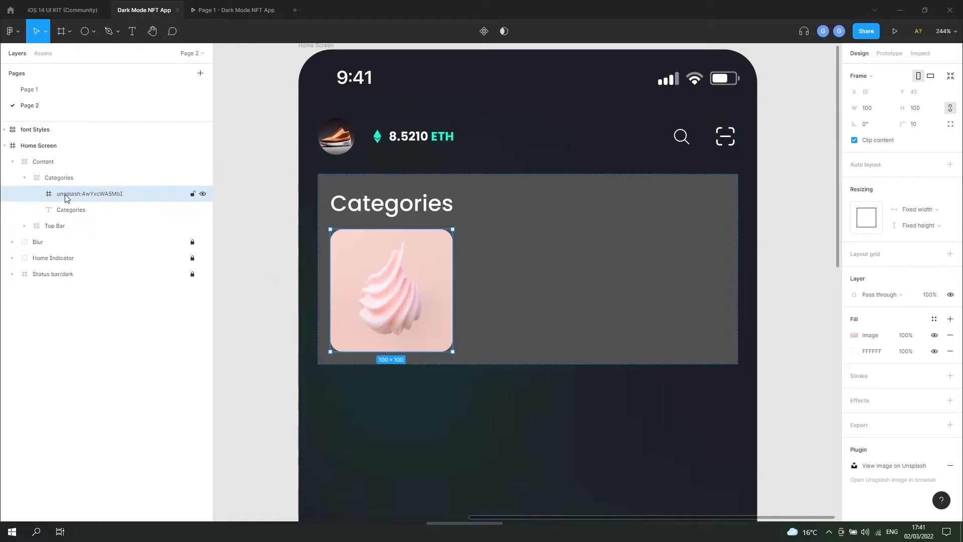
Rename the image-filled frame back to Category 1.
double_click(86, 194)
type("Category 1")
key("Return")
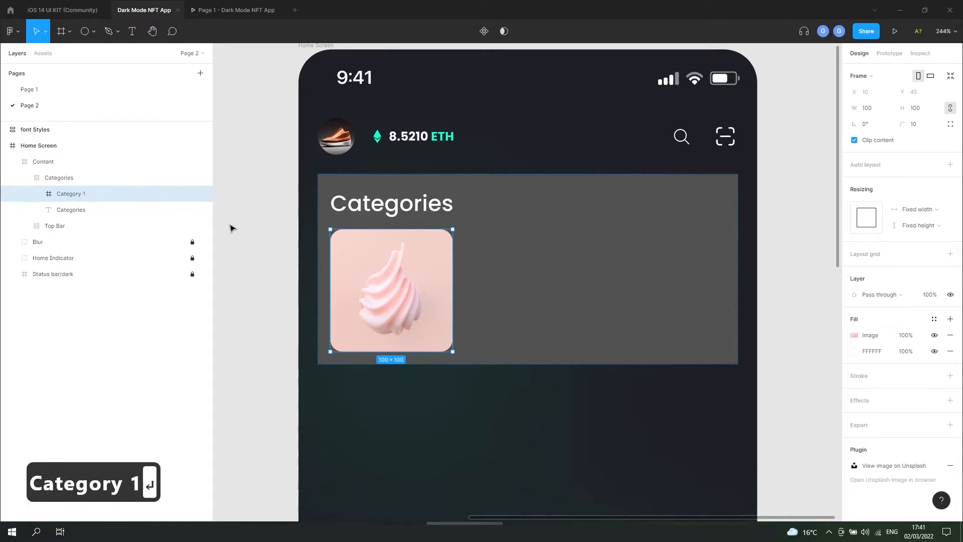
Turn Category 1 into a component and duplicate it to get three more category cards.
left_click(485, 37)
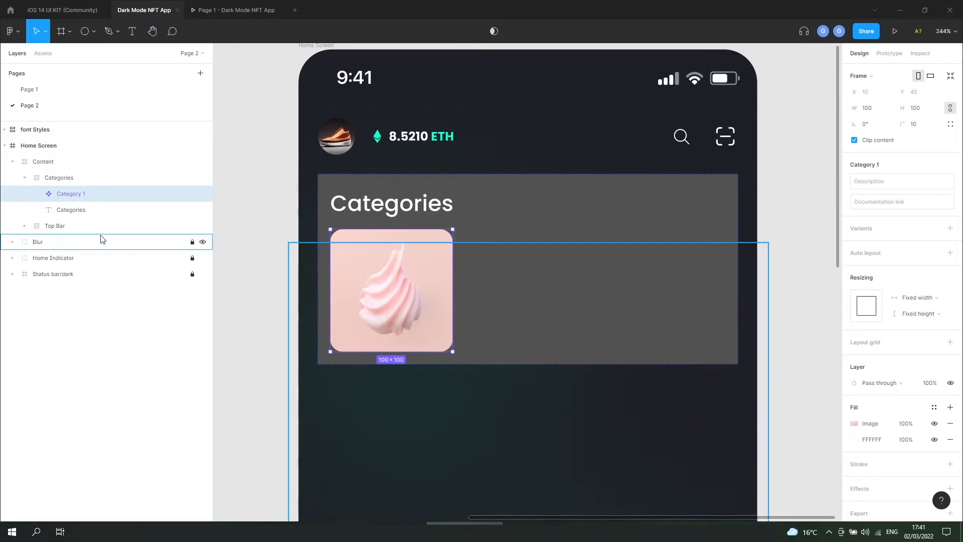
key("ctrl+d")
key("ctrl+d")
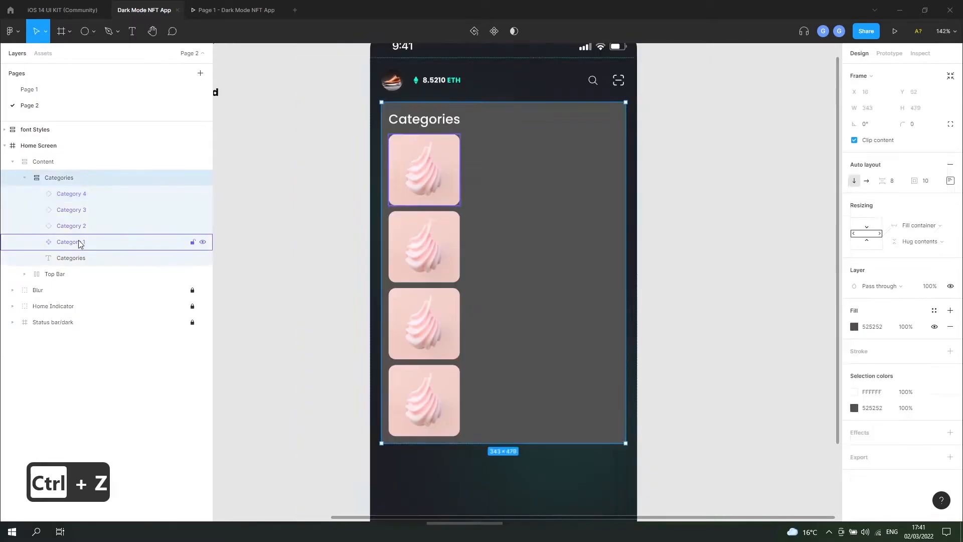
Wrap the four category cards in a new frame and name it Categories-Sub.
left_click(81, 243)
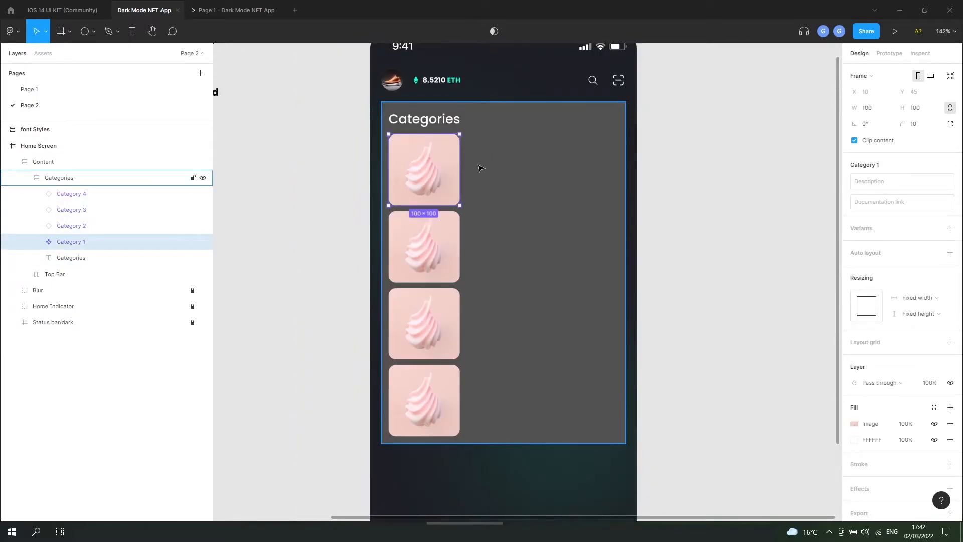
left_click(97, 199, "shift")
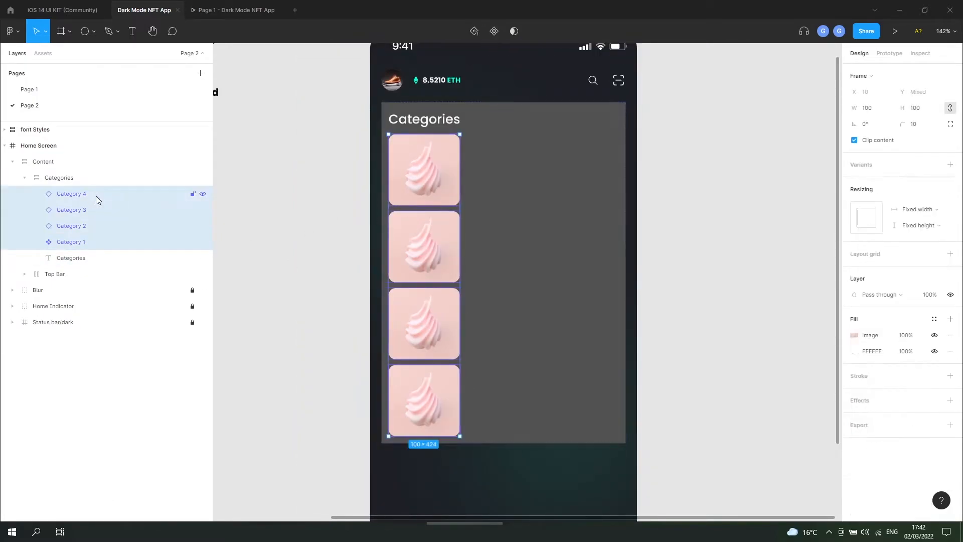
key("ctrl+alt+g")
double_click(70, 194)
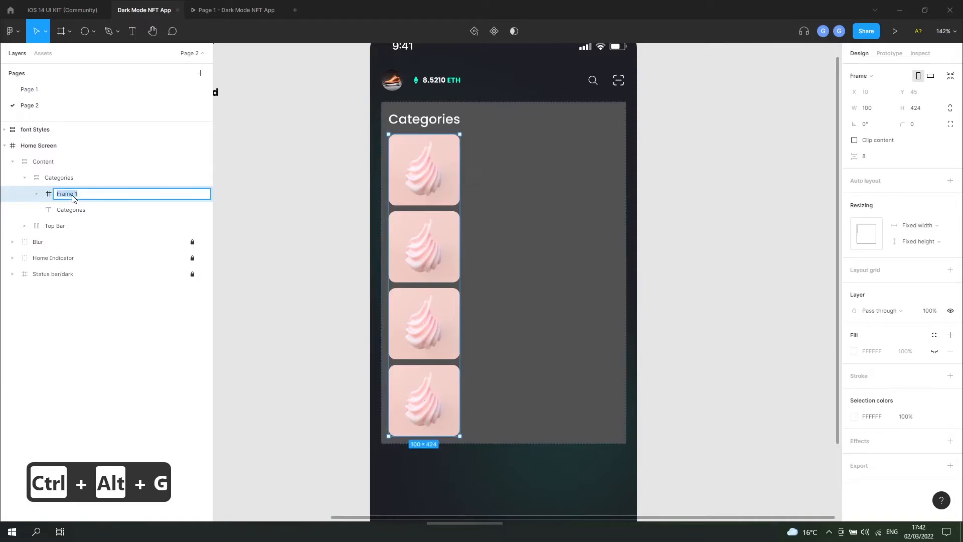
type("S")
key("BackSpace")
type("Categories-Sub")
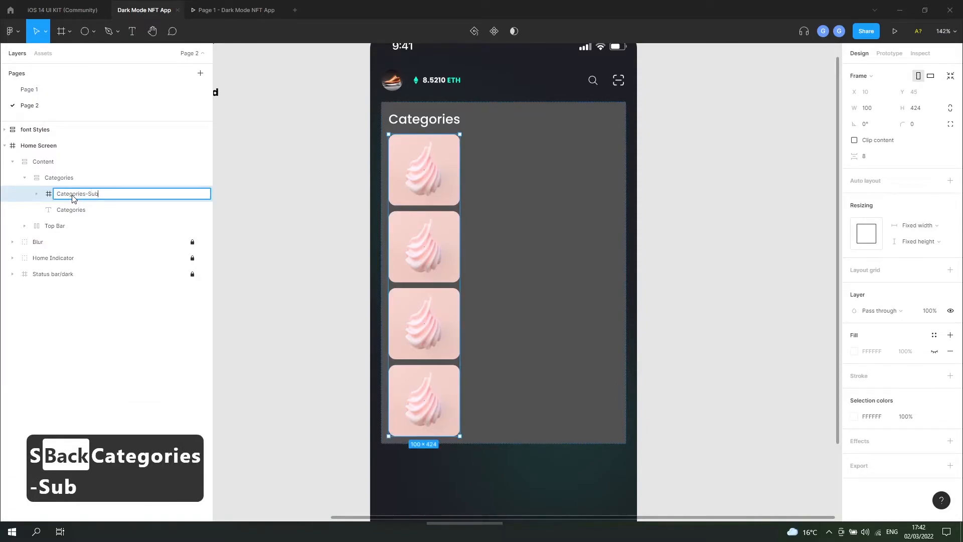
key("Return")
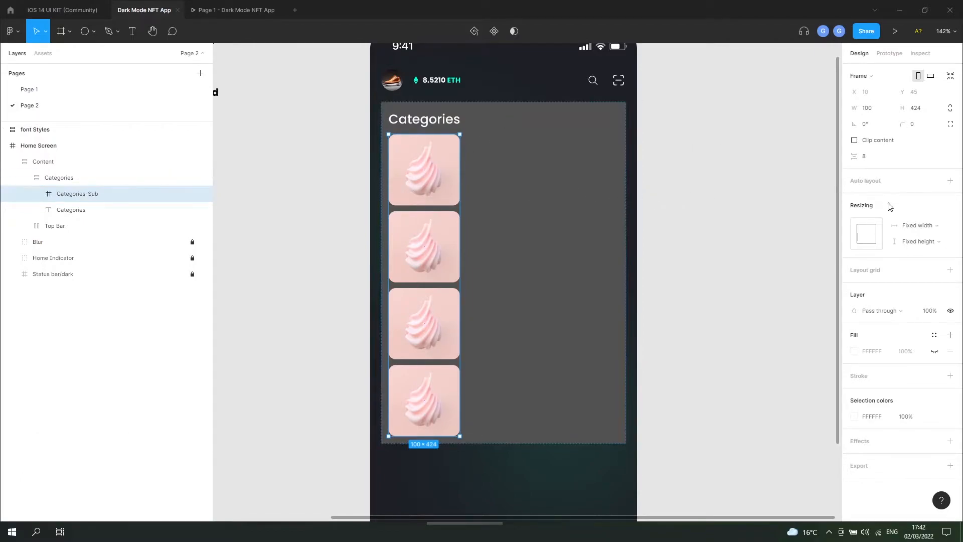
Add a horizontal auto layout to Categories-Sub and turn off Clip content on the parent Categories frame.
left_click(950, 181)
left_click(867, 181)
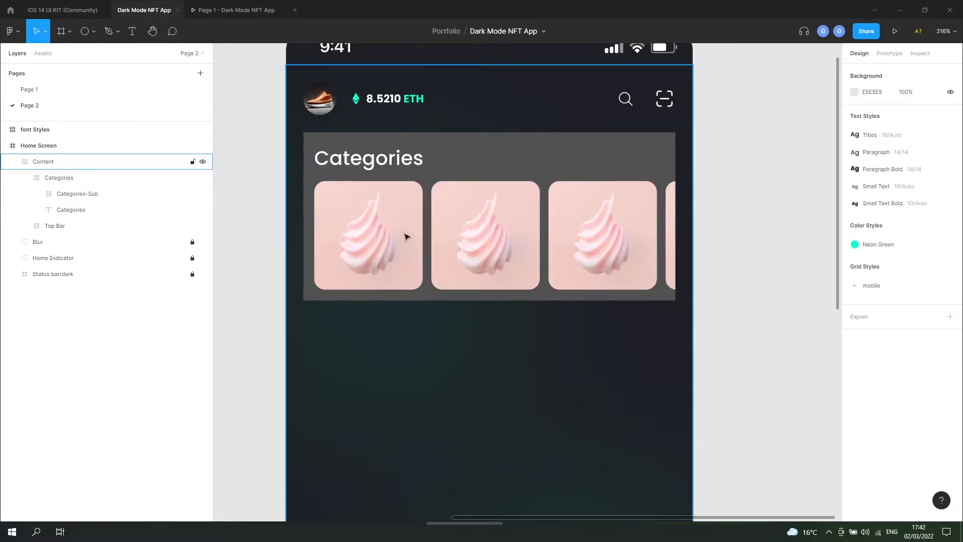
left_click(131, 176)
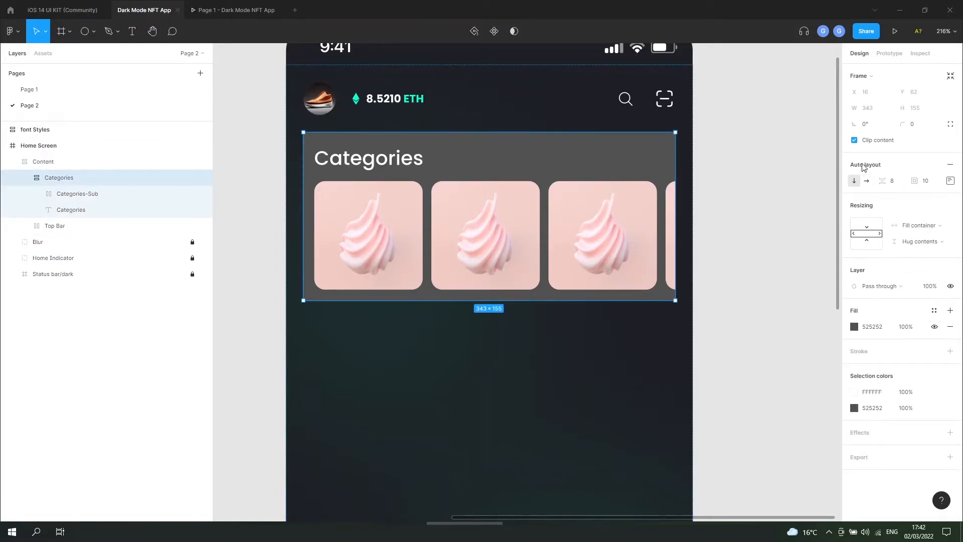
left_click(855, 141)
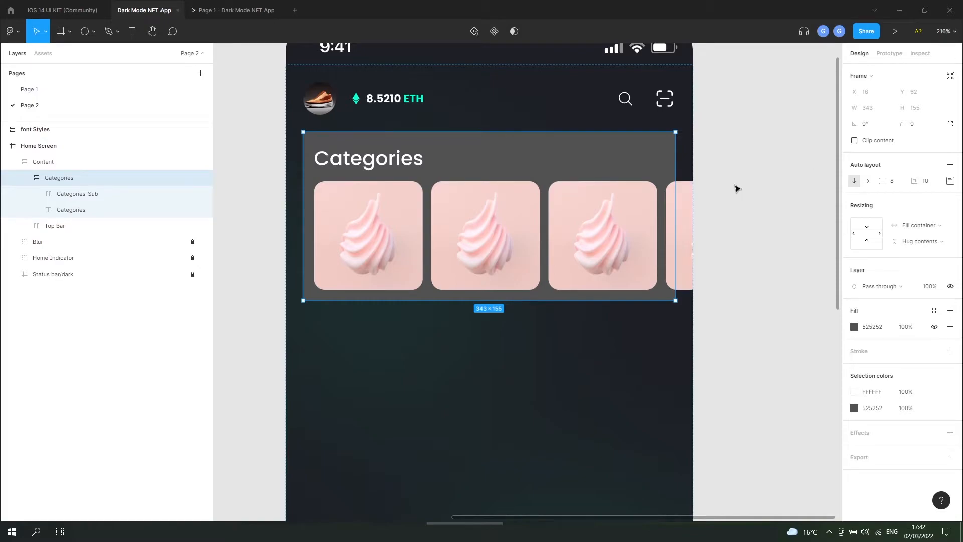
left_click(752, 163)
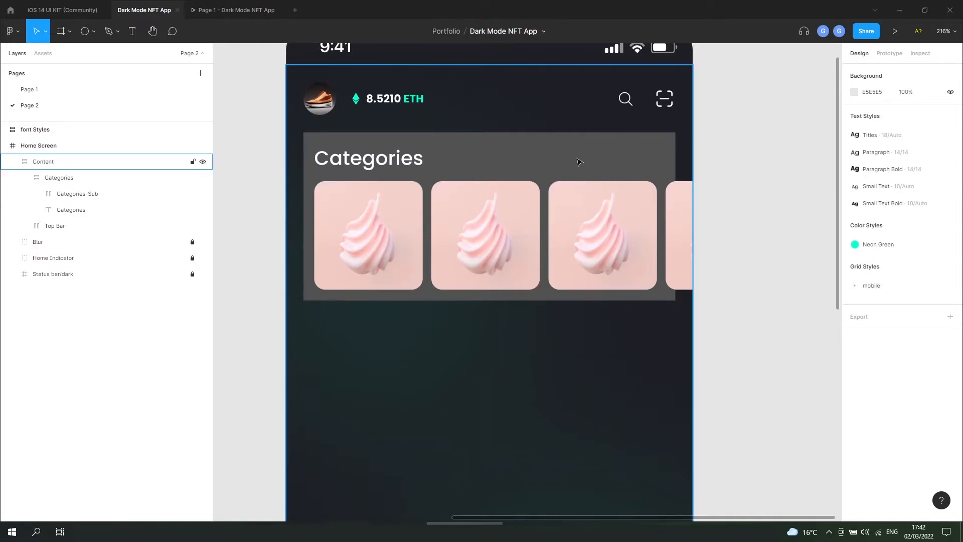
Select the Category 1 main component inside Categories-Sub and turn off its Clip content option.
double_click(381, 243)
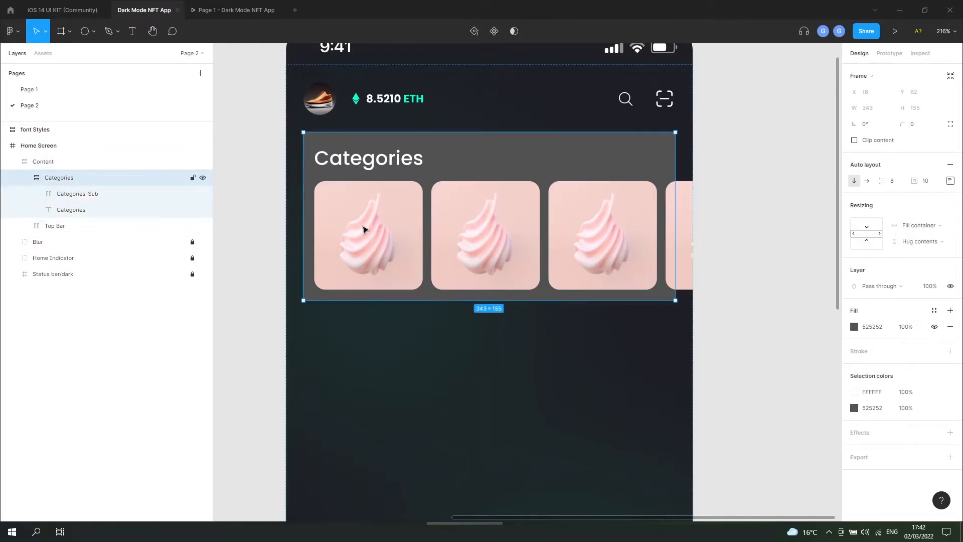
double_click(363, 229)
double_click(363, 230)
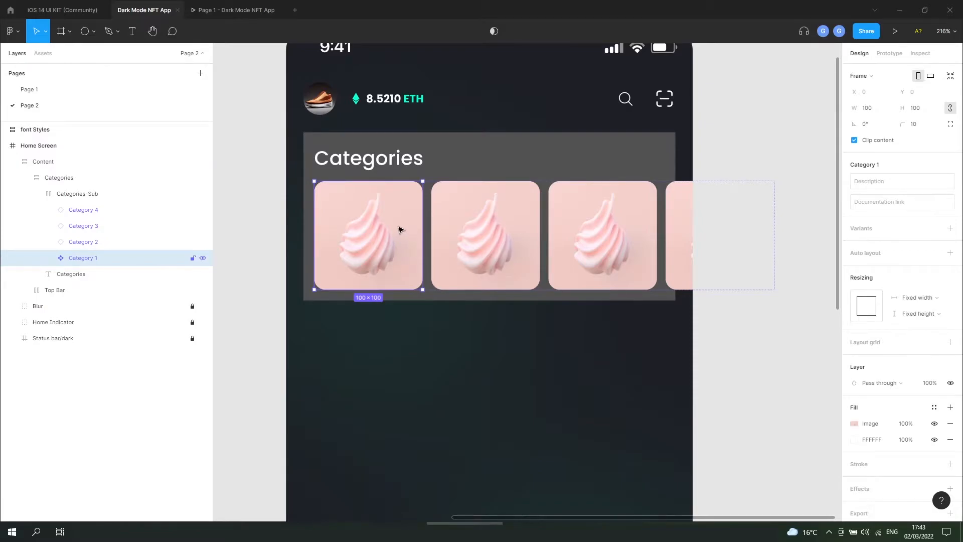
scroll(345, 278, "up", 5)
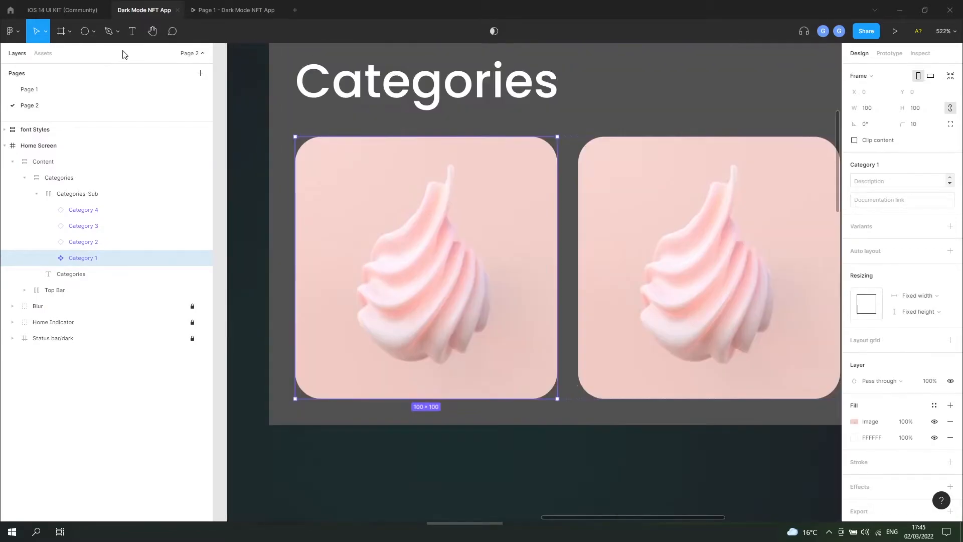
Draw a frame about 100 × 21 along the lower edge of Category 1 and give it a white fill.
left_click(60, 31)
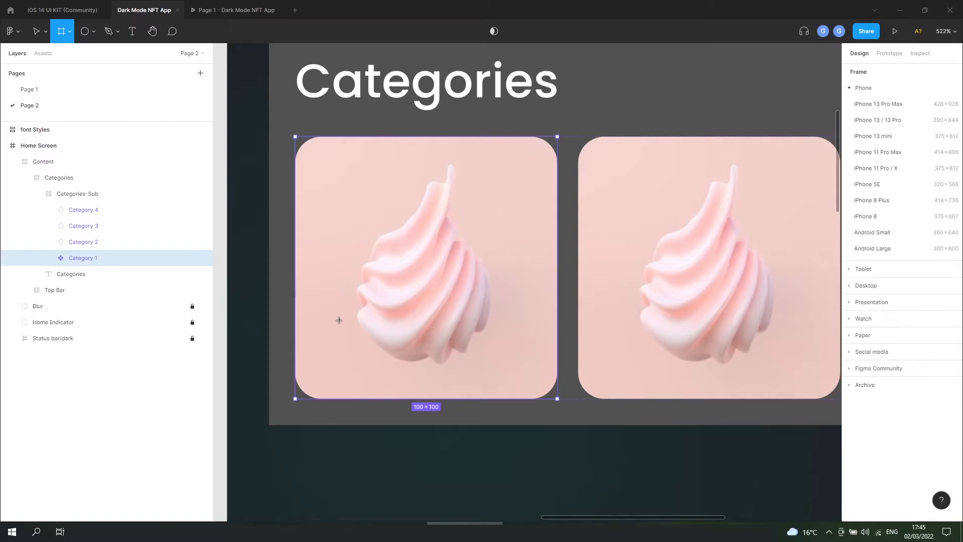
left_click_drag(296, 345, 558, 398)
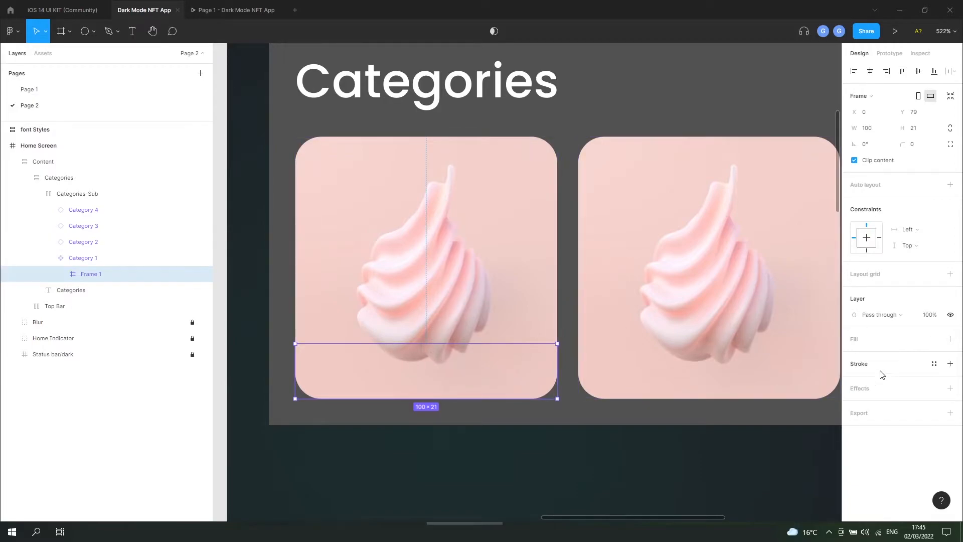
left_click(950, 340)
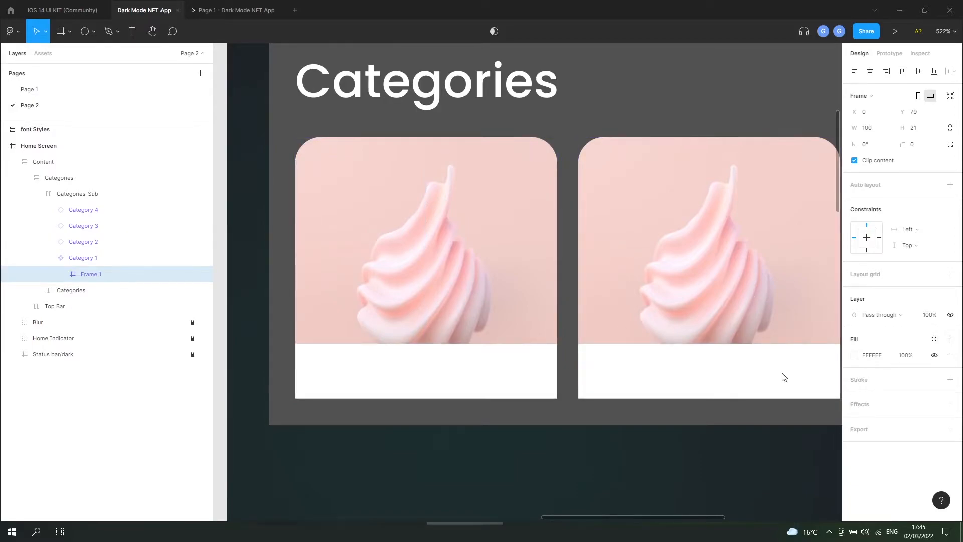
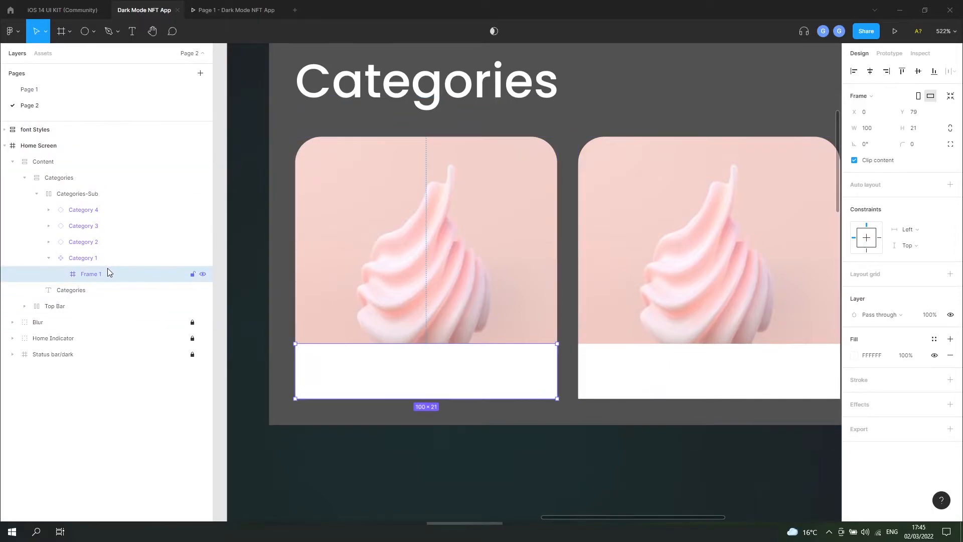
Round only the lower corners of the new frame, with top corner radii of 0 and bottom corner radii of 10.
left_click(921, 147)
type("10")
key("Return")
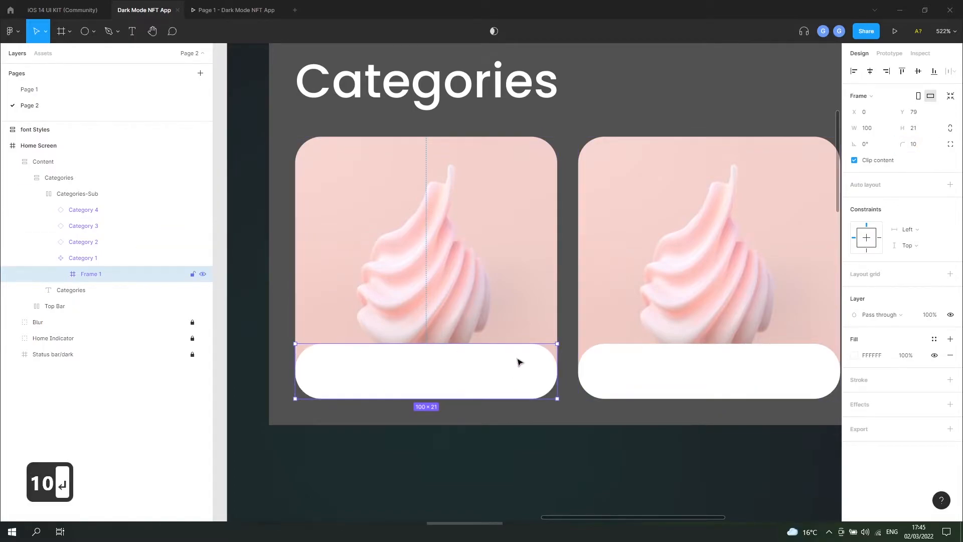
left_click(950, 144)
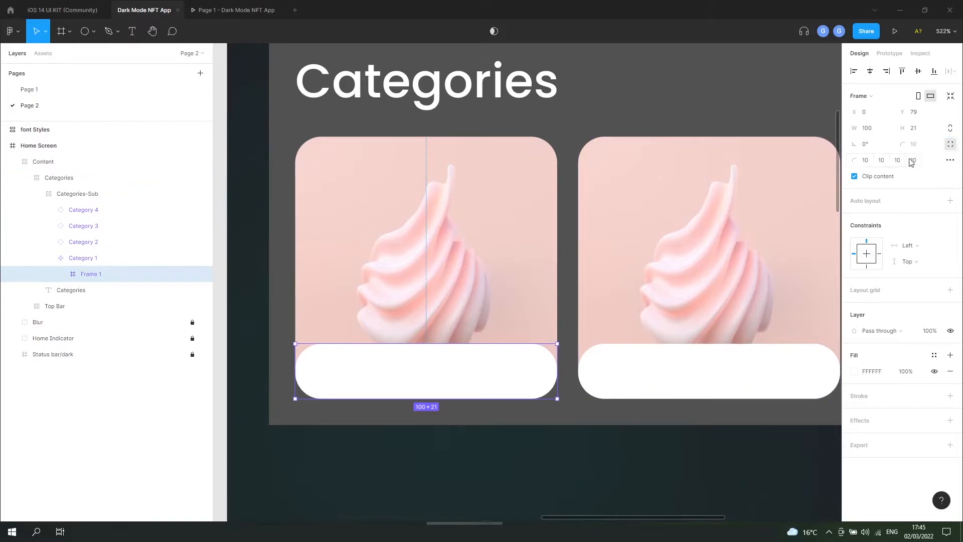
left_click(870, 164)
type("0")
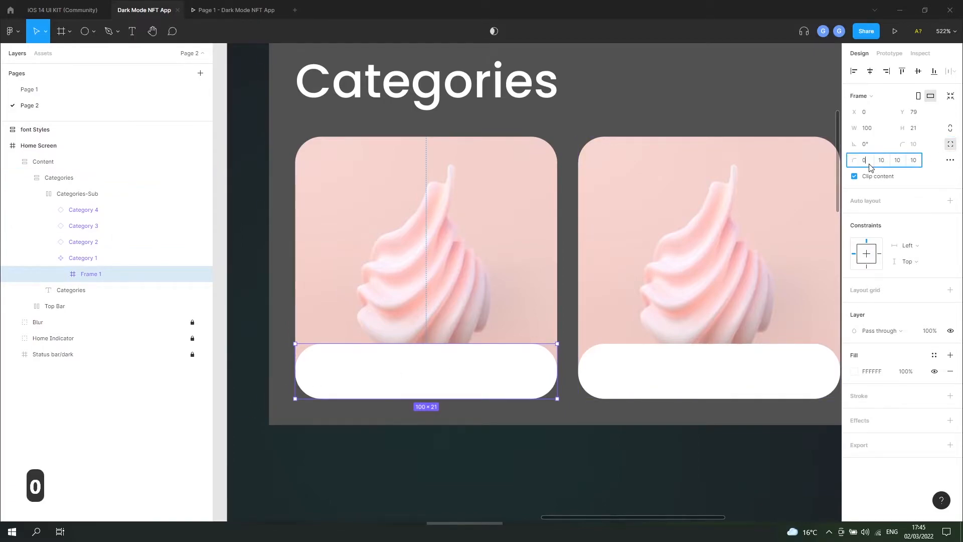
left_click(886, 162)
type("0")
key("Return")
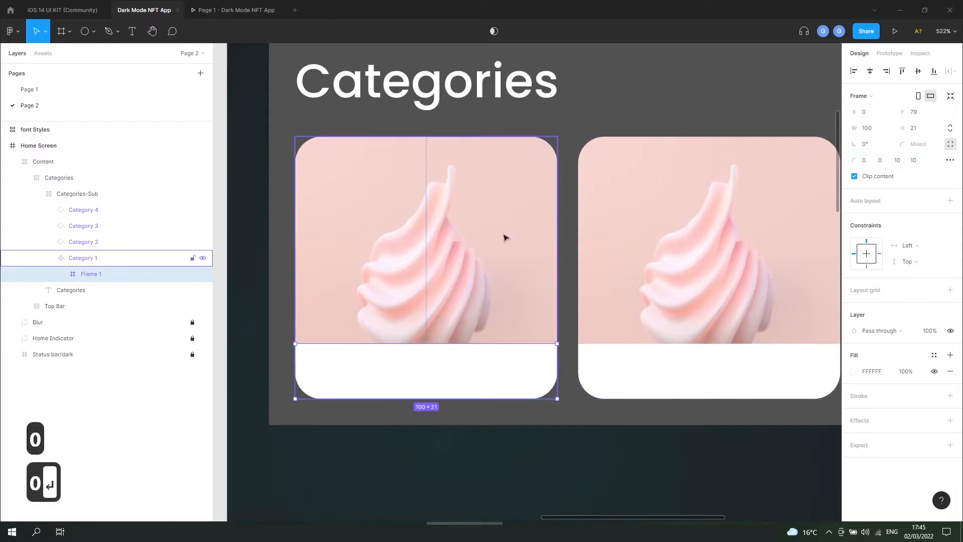
left_click(245, 229)
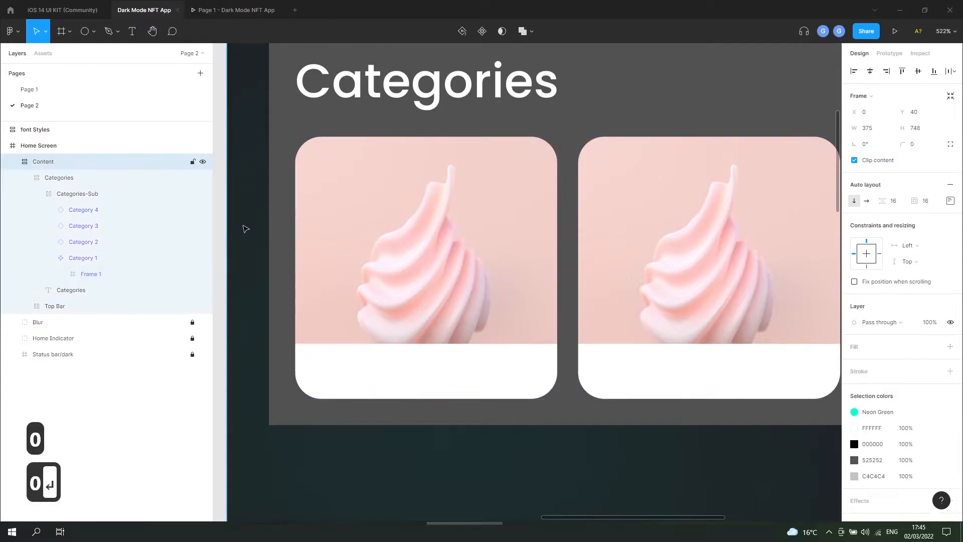
Reduce the white fill opacity of the frame inside Category 1 to 1%.
double_click(462, 370)
double_click(463, 370)
double_click(465, 369)
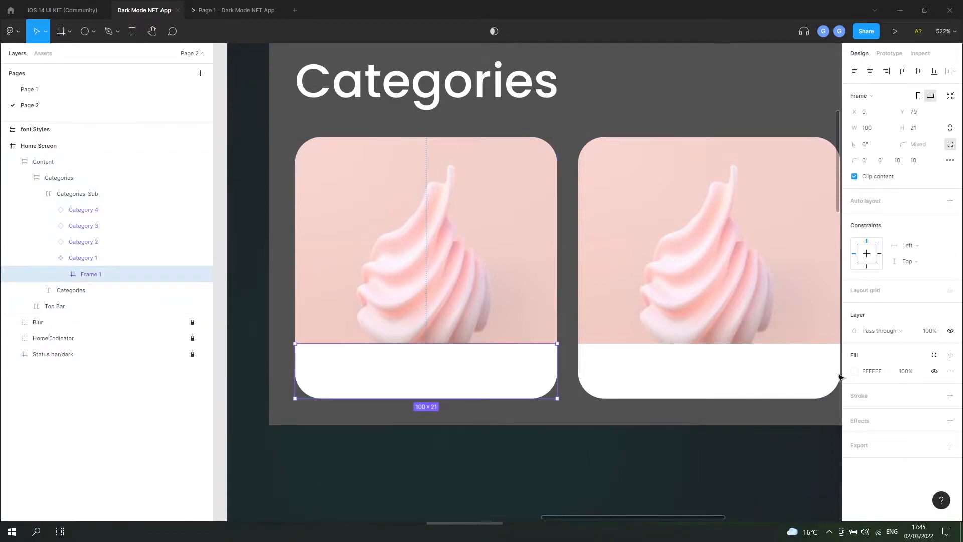
left_click(906, 374)
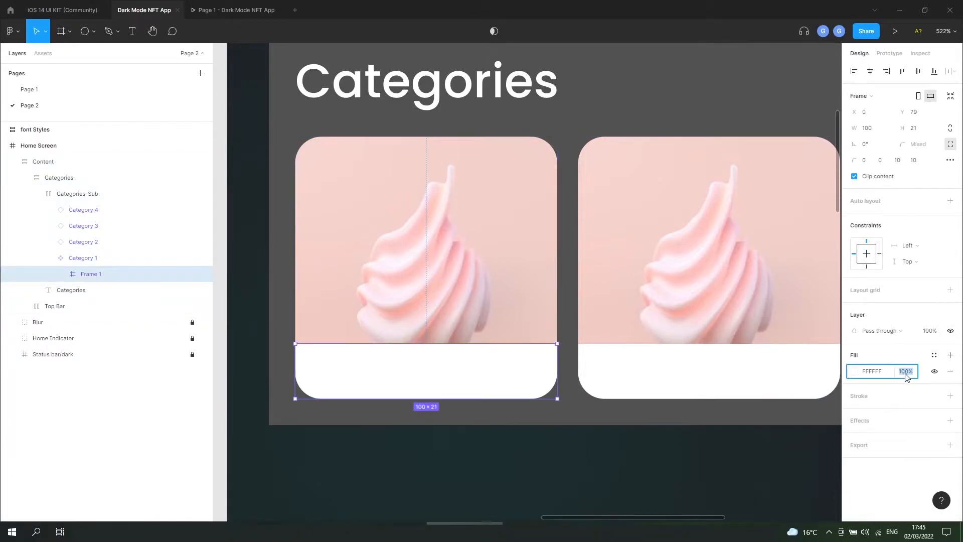
type("1")
key("Return")
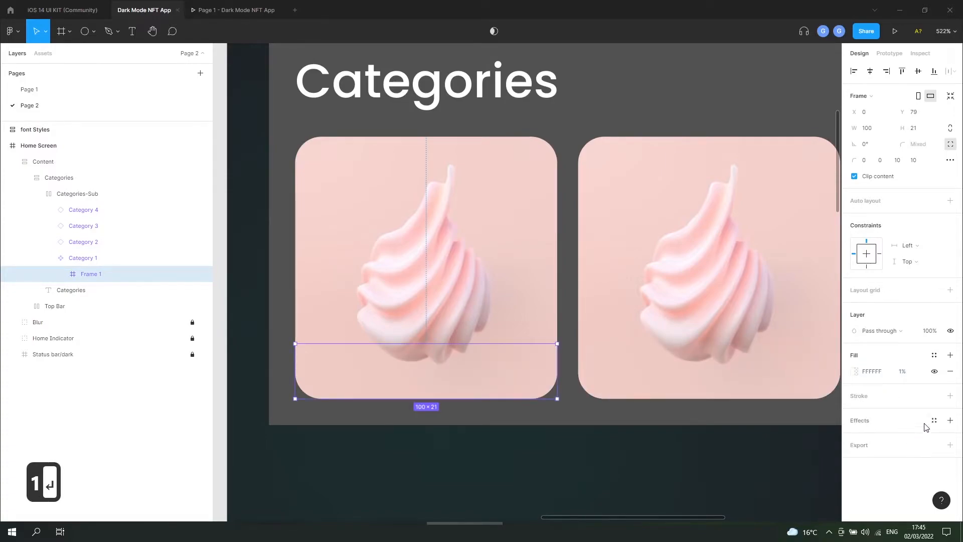
Apply a Background blur effect to the frame and extend it upward to a height of 25.
left_click(951, 422)
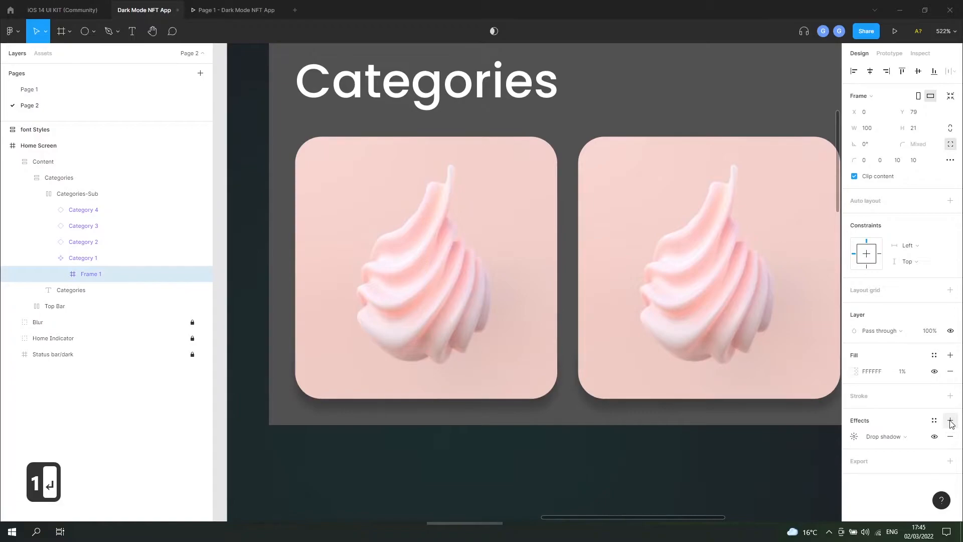
left_click(898, 437)
left_click(901, 460)
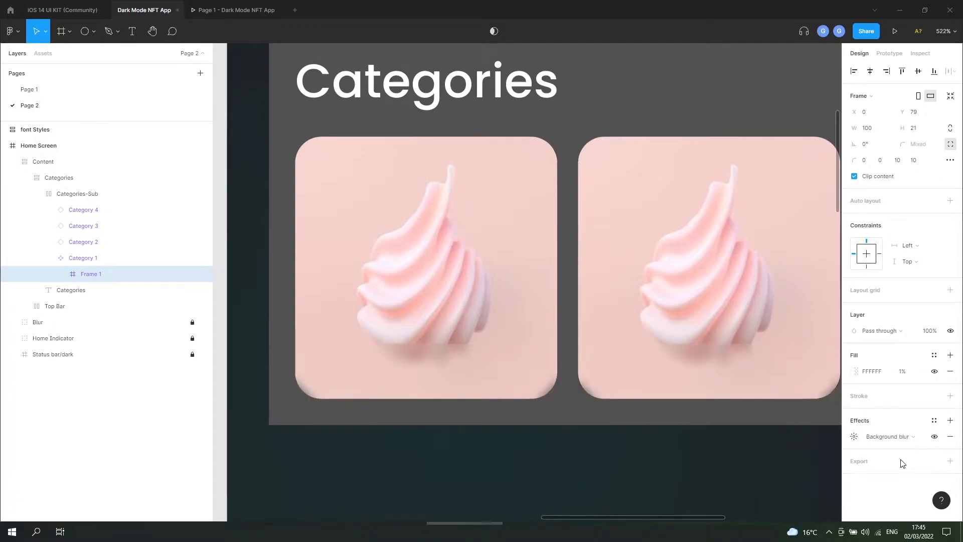
scroll(480, 351, "up", 1)
left_click_drag(480, 343, 498, 332)
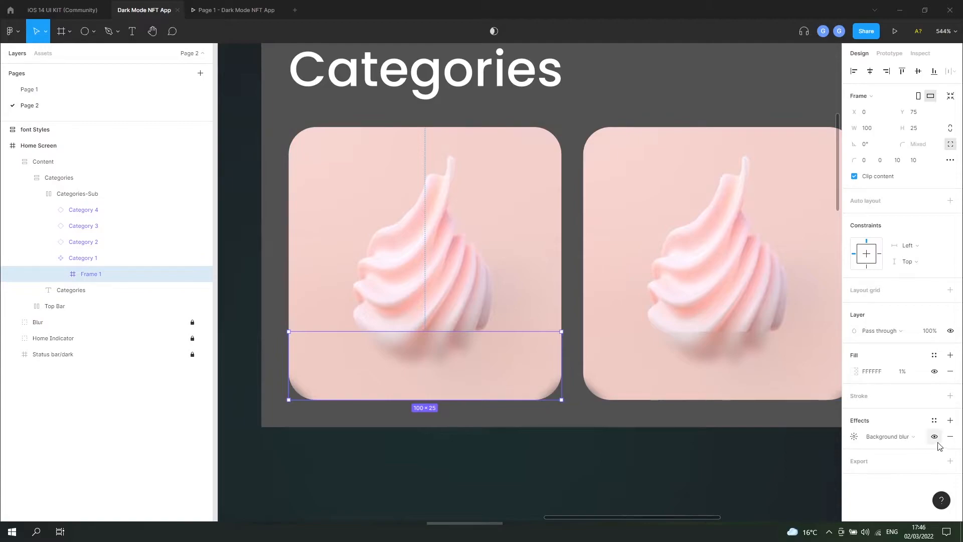
Add a second effect to the frame and make it a Layer blur.
left_click(951, 422)
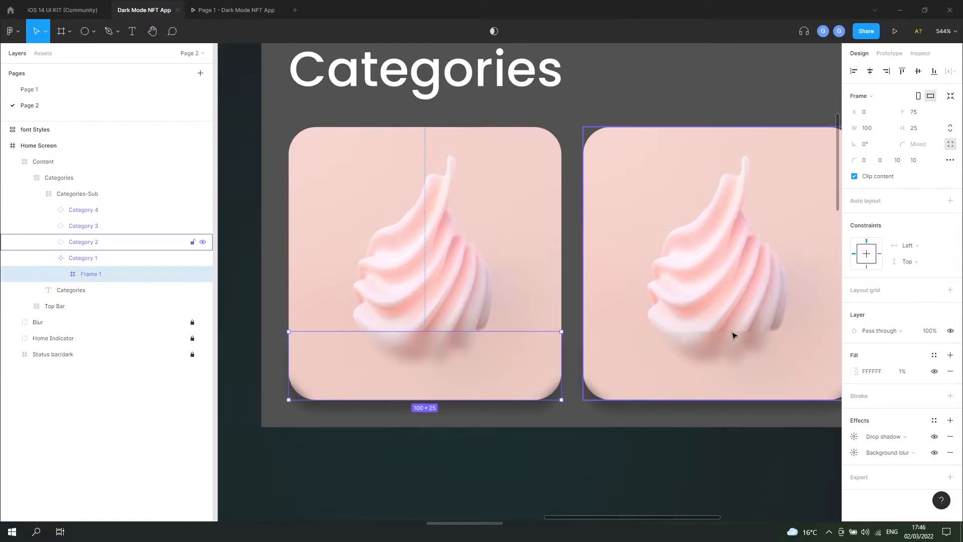
left_click(889, 437)
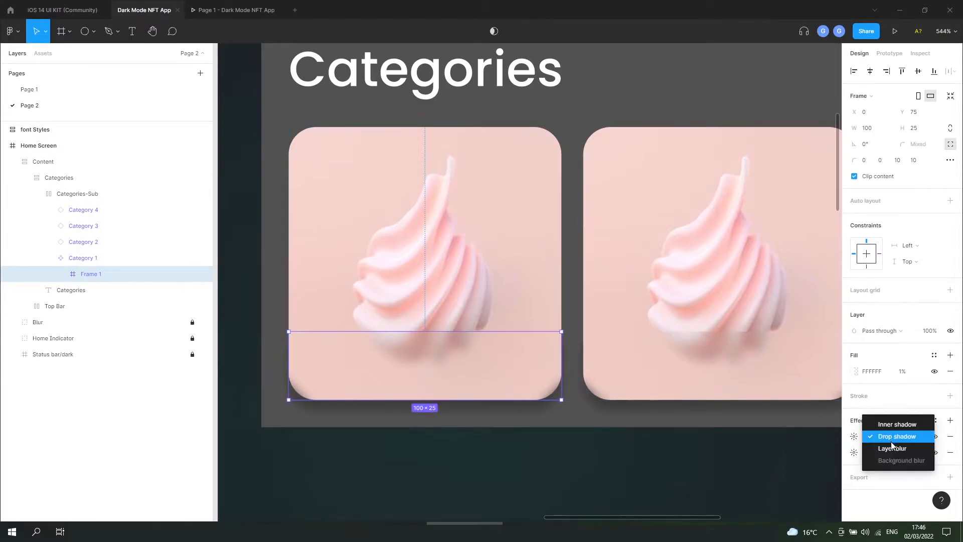
left_click(892, 449)
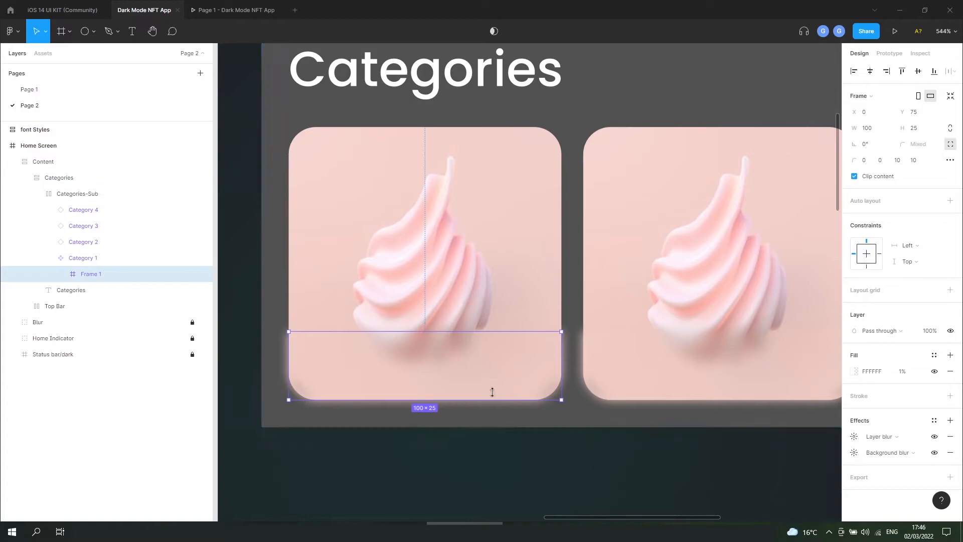
Turn on Clip content for the Category 1 component.
left_click(519, 308)
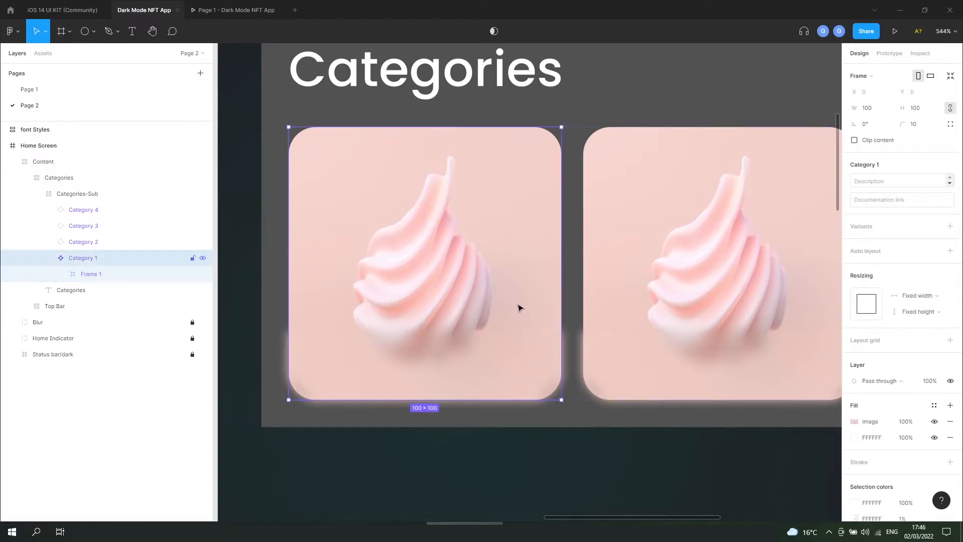
left_click(854, 141)
left_click(856, 143)
left_click(856, 143)
Rename the blurred frame inside Category 1 as Text Area.
left_click(511, 371)
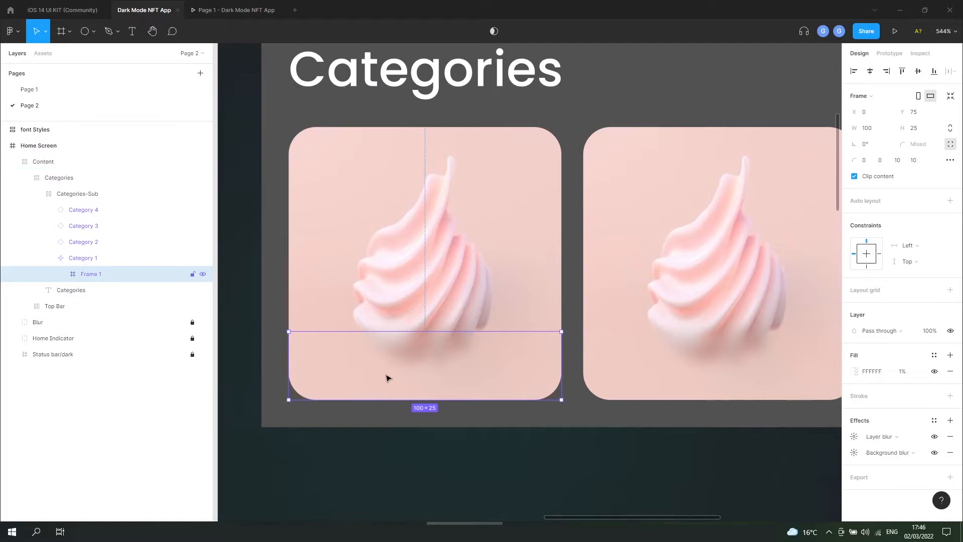
double_click(100, 276)
type("Text Area")
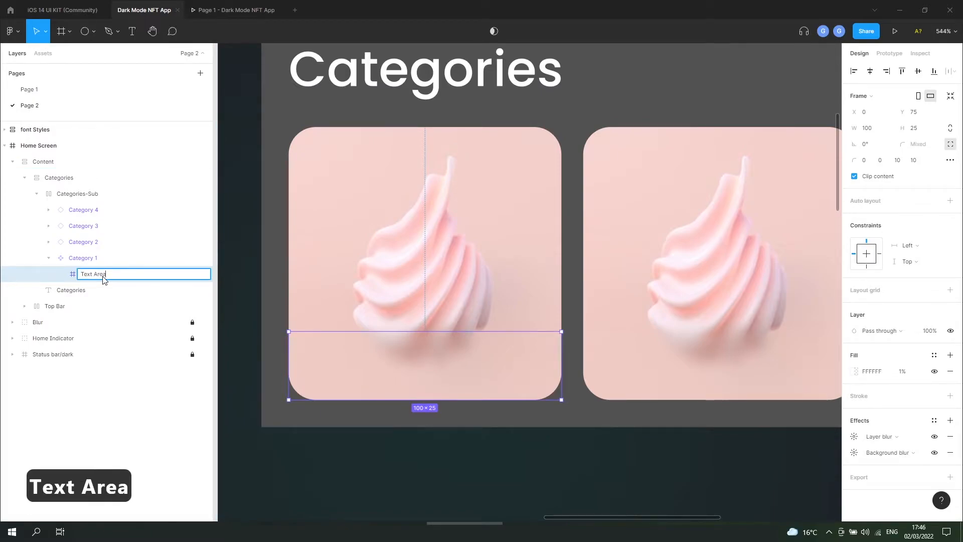
key("Return")
Add the text ART to Category 1, layered above Text Area rather than inside it, and centre it horizontally on the card.
left_click(132, 31)
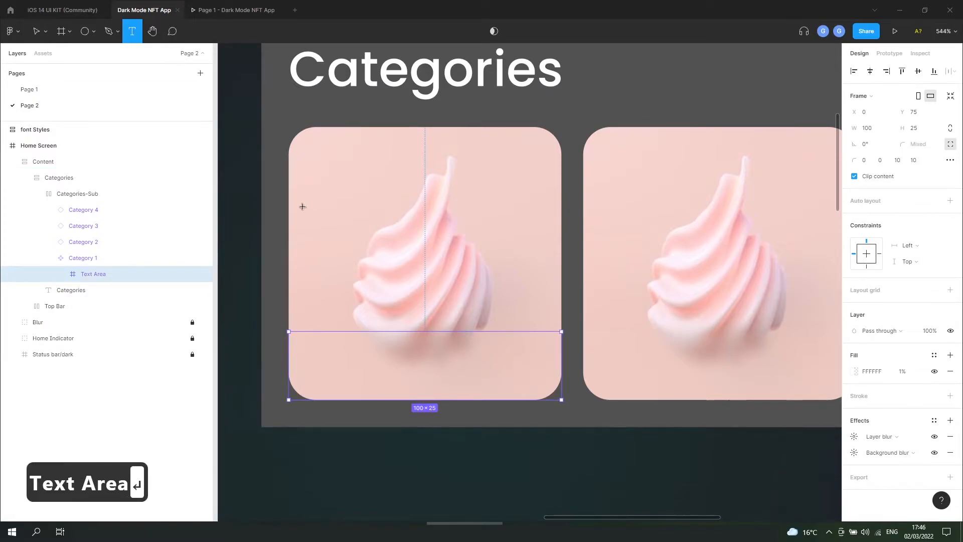
left_click(423, 373)
type("ART")
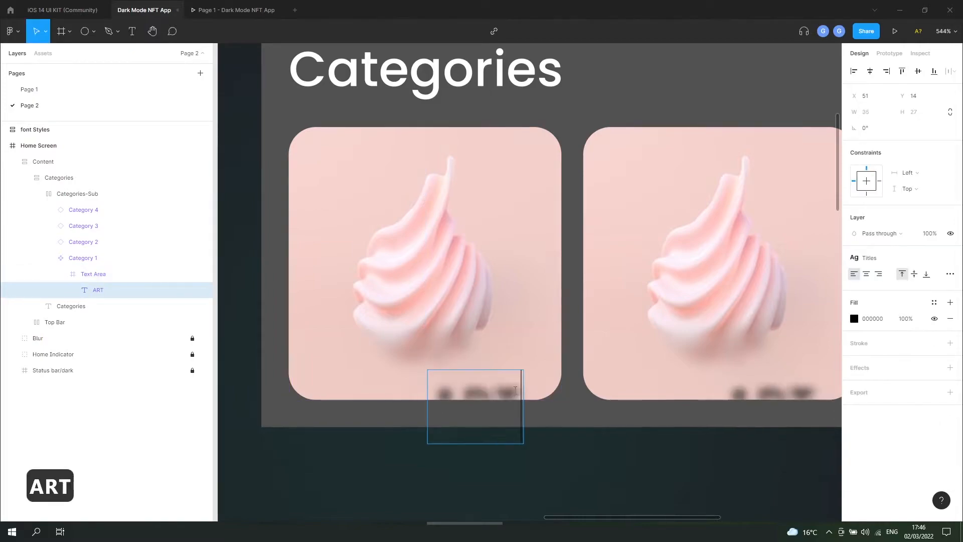
left_click_drag(99, 294, 103, 269)
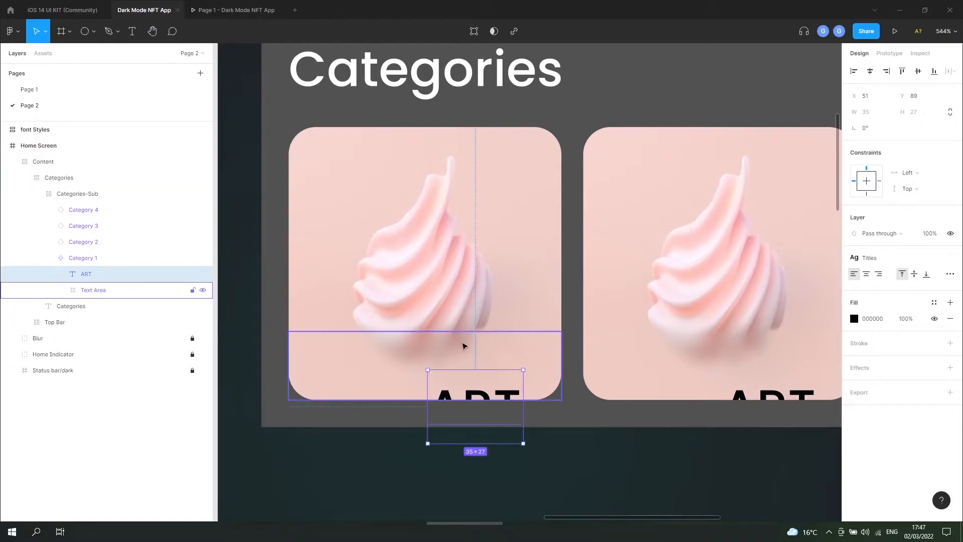
left_click_drag(478, 375, 427, 333)
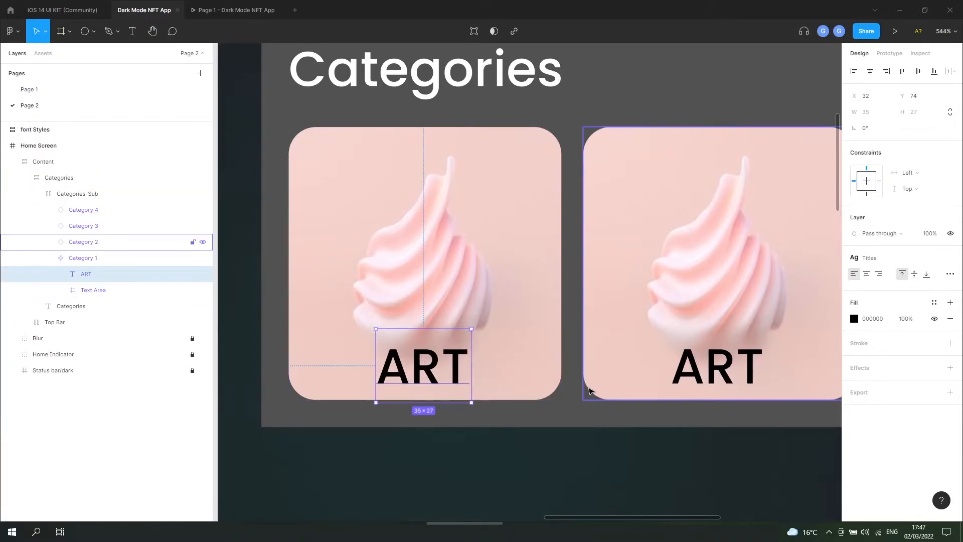
key("alt+h")
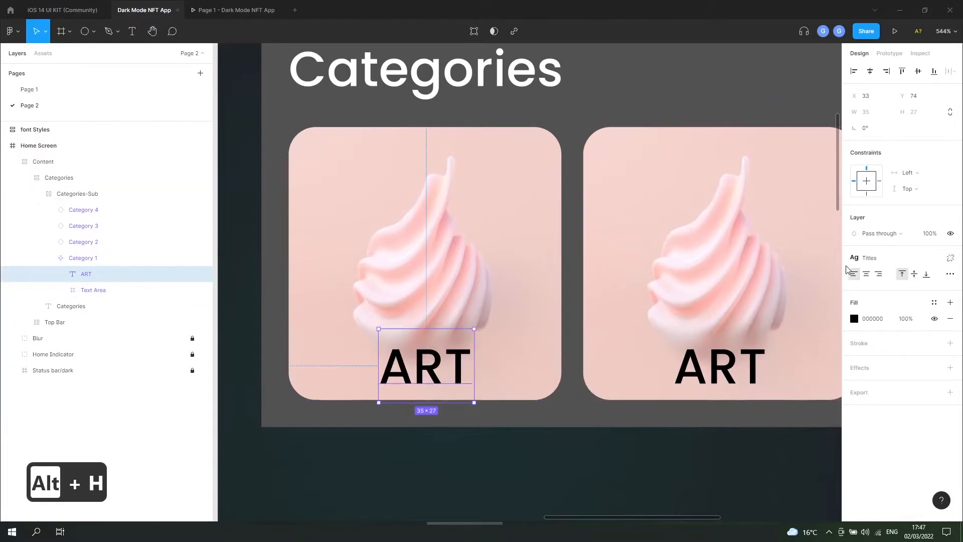
Apply the Paragraph Bold text style to the ART label and change its fill to white FFFFFF.
left_click(878, 258)
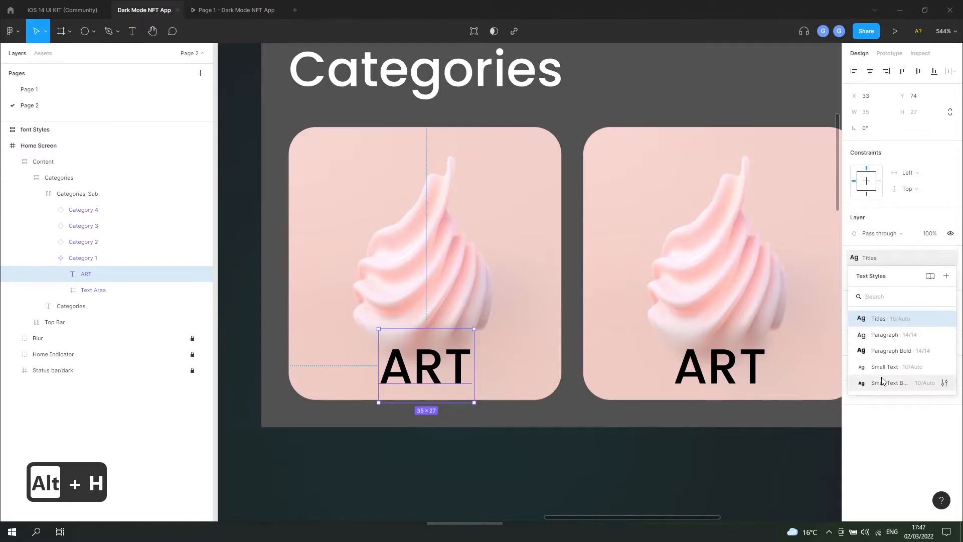
left_click(888, 352)
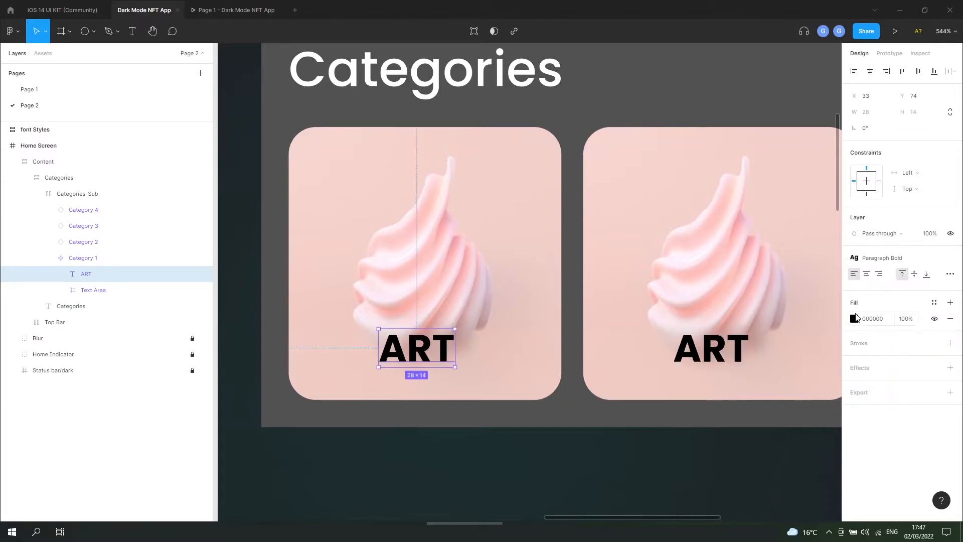
left_click(854, 319)
left_click_drag(774, 310, 681, 214)
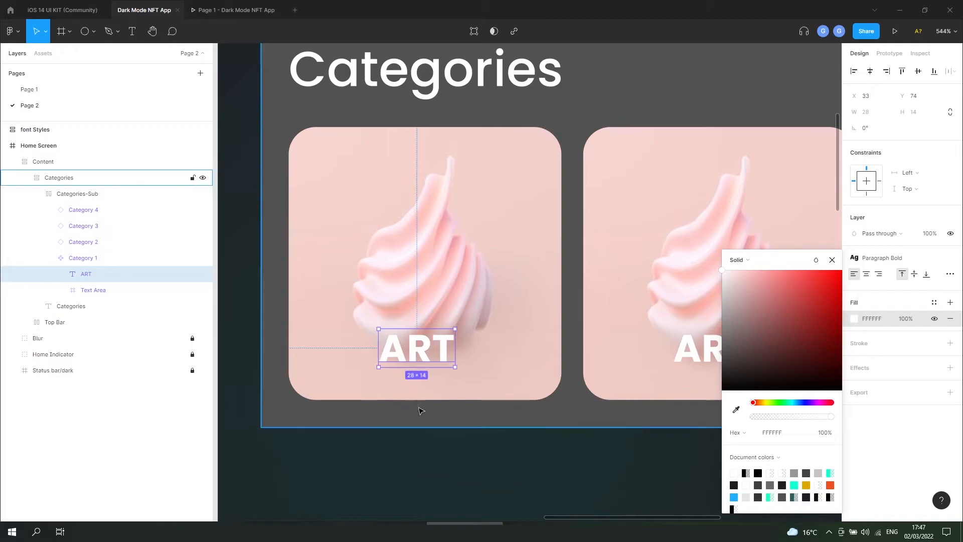
Centre the ART label horizontally on the card and nudge it down to Y 81 over the blurred strip.
key("alt+v")
key("ctrl+z")
key("alt+h")
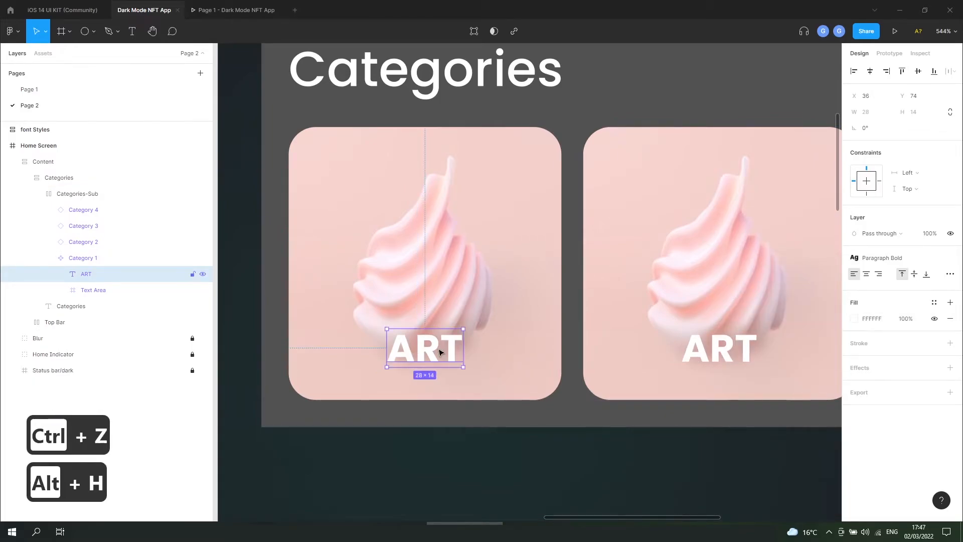
key("Down")
key("Down")
key("Down")
key("Down")
key("Down")
key("Down")
left_click(404, 435)
scroll(404, 414, "down", 3)
scroll(402, 471, "down", 2)
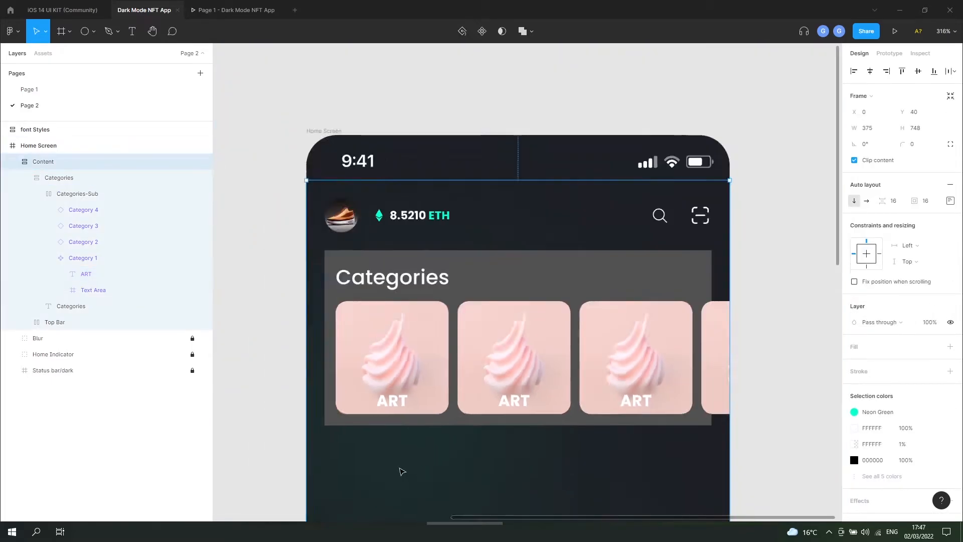
Change the label text in Category 1 to 3D ART.
scroll(399, 472, "up", 3)
double_click(402, 354, "ctrl")
left_click(385, 347)
type("3D")
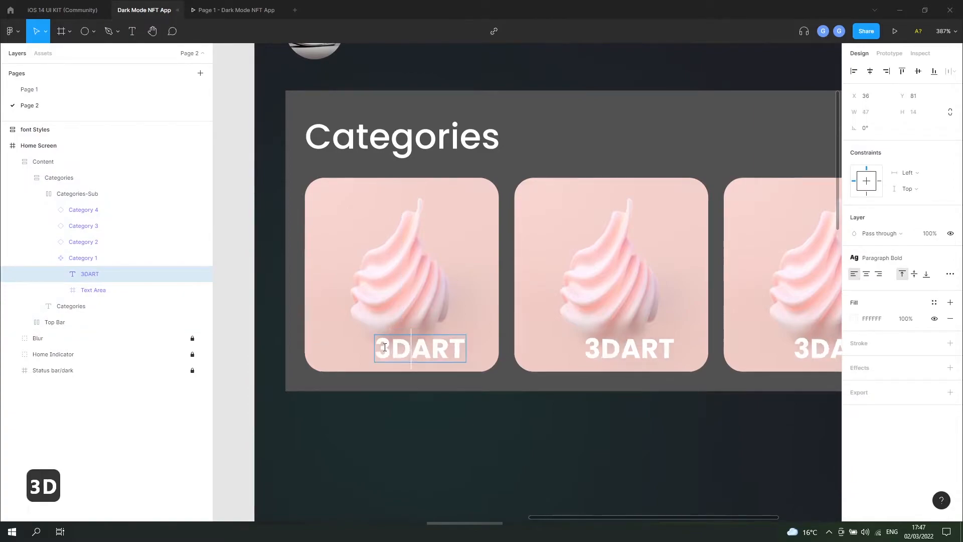
key("Escape")
Stretch the 3D ART text box to the card's full width of 100 at X 0 and centre-align its text.
key("Left")
key("Left")
key("Left")
key("Left")
key("Left")
key("Left")
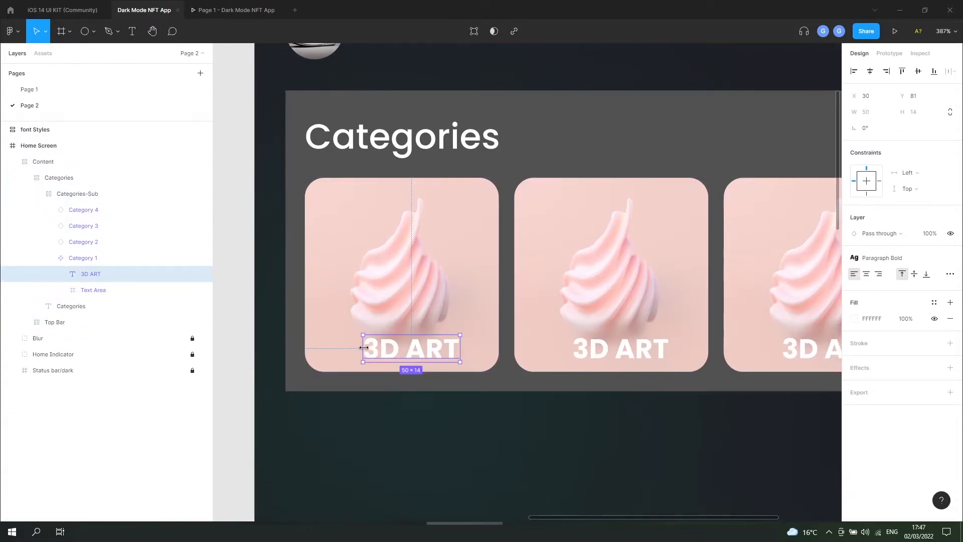
left_click_drag(364, 346, 307, 341)
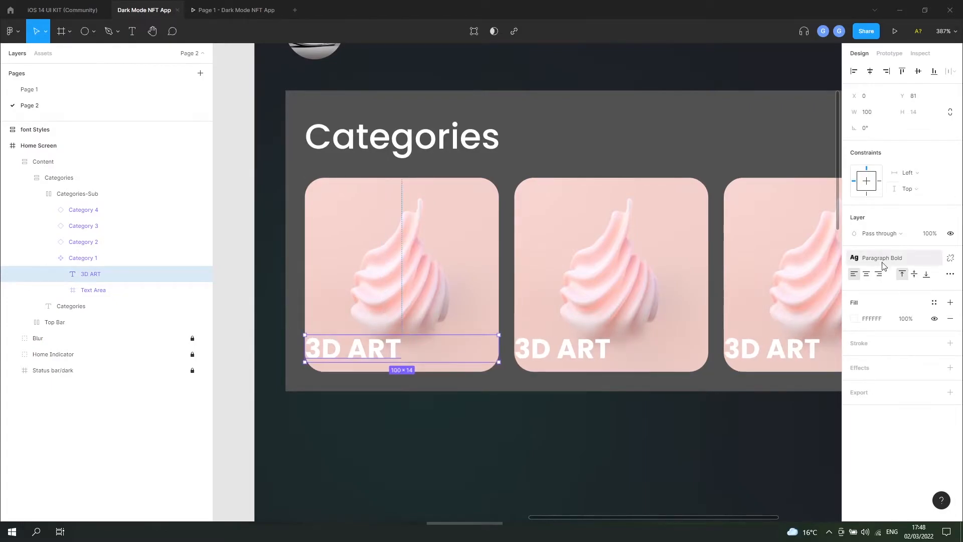
left_click(866, 274)
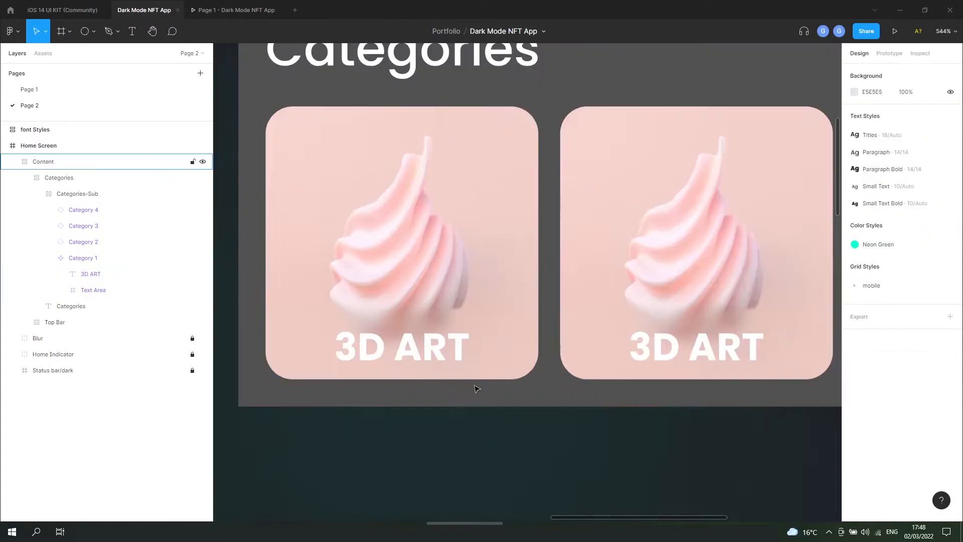
Remove the grey 525252 fill from the Categories frame.
scroll(423, 278, "down", 5)
scroll(708, 284, "up", 5)
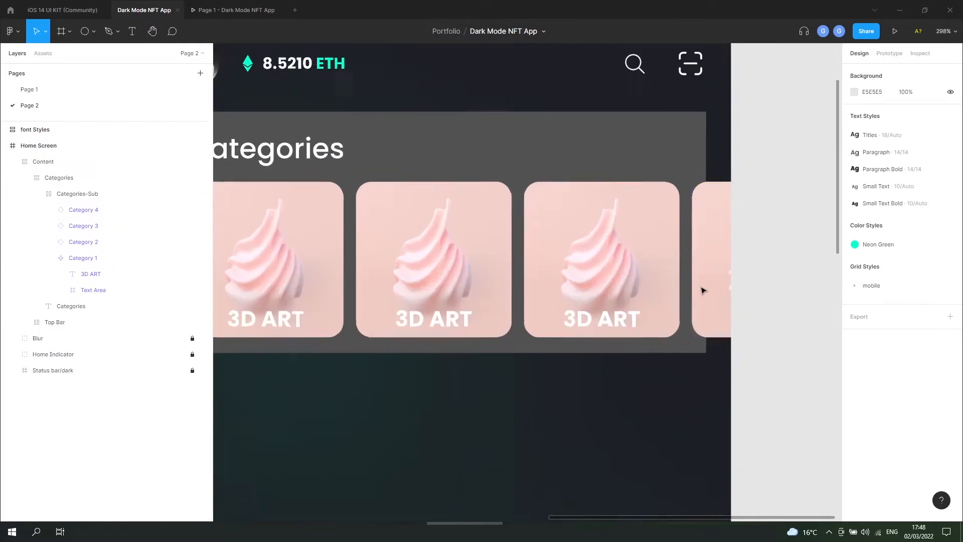
scroll(723, 281, "down", 5)
scroll(430, 258, "up", 5)
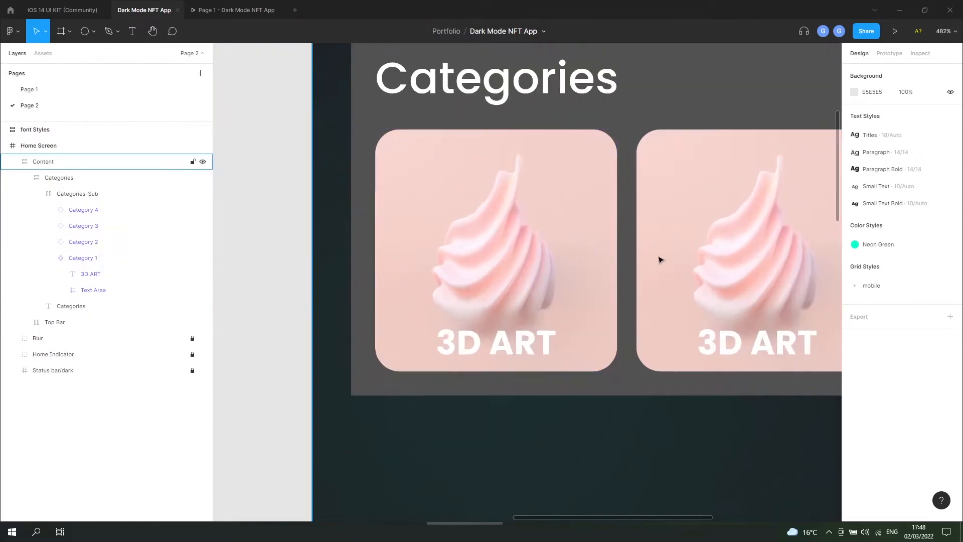
scroll(327, 252, "down", 5)
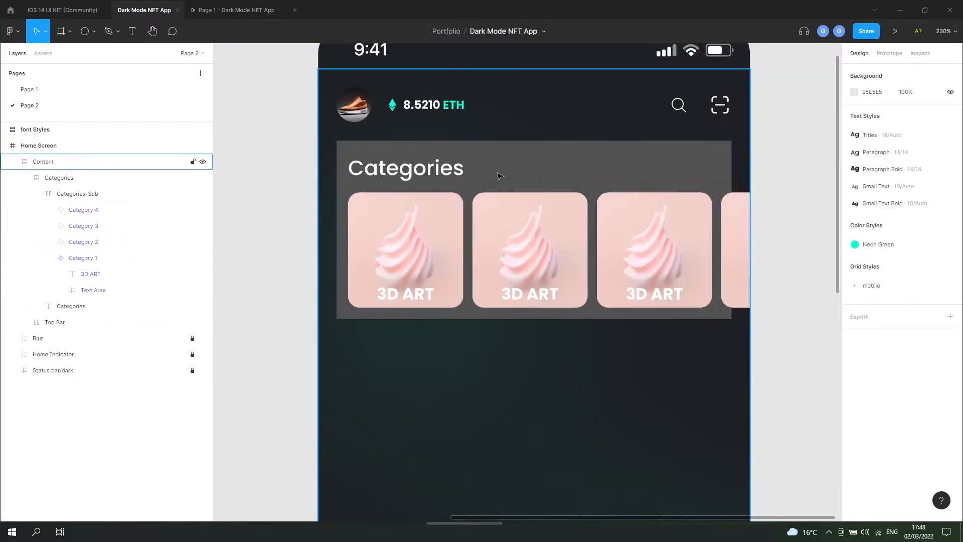
scroll(454, 242, "up", 2)
double_click(454, 242)
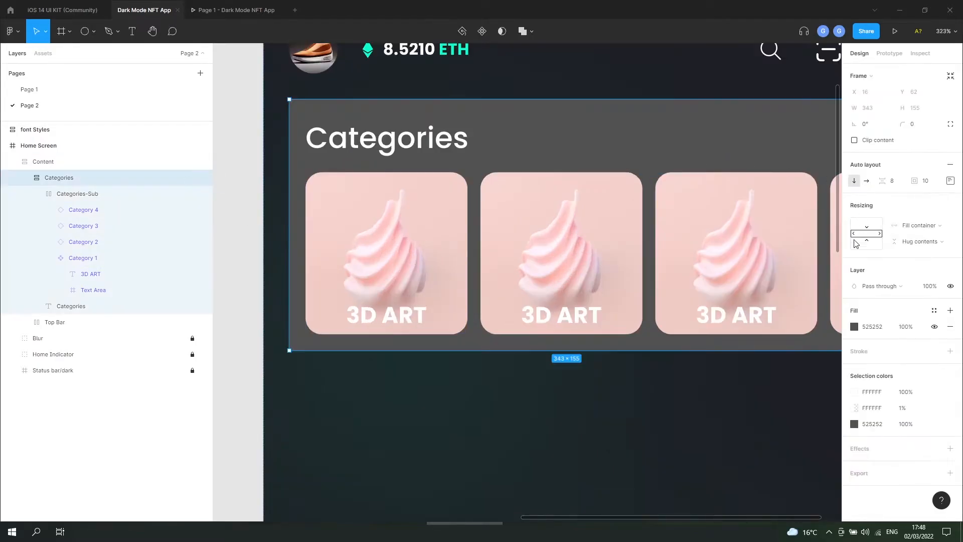
left_click(950, 326)
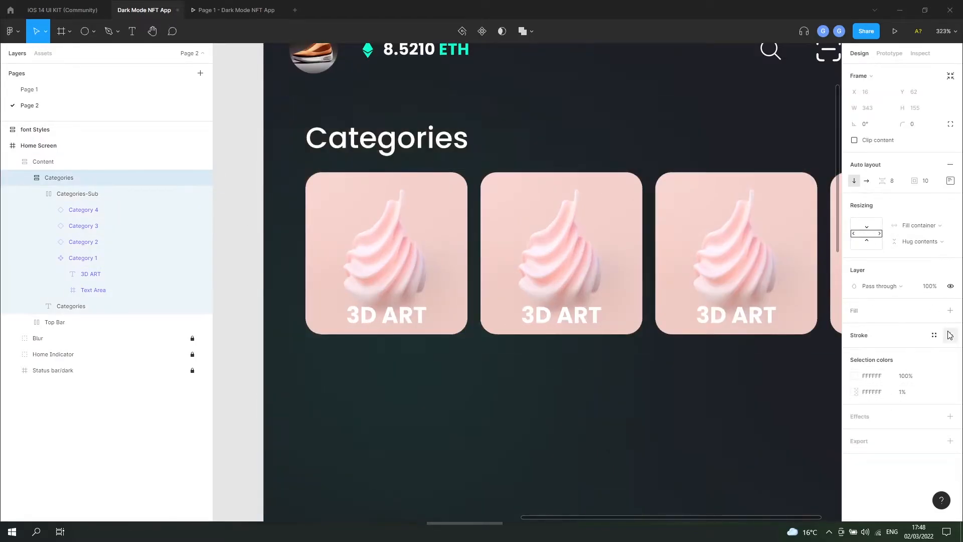
Add a drop shadow effect to the Category 1 main component.
scroll(750, 214, "down", 1)
left_click(97, 258)
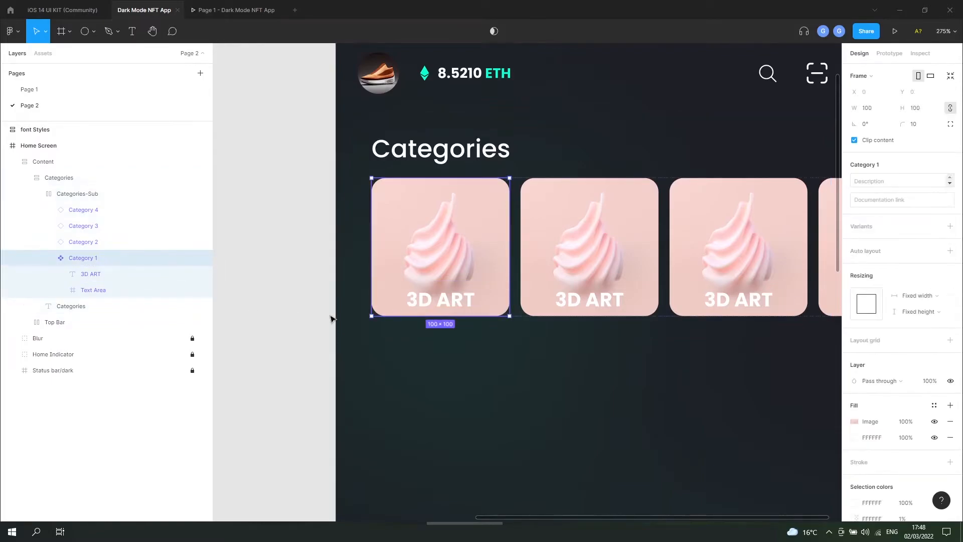
scroll(431, 293, "up", 2)
scroll(943, 471, "down", 3)
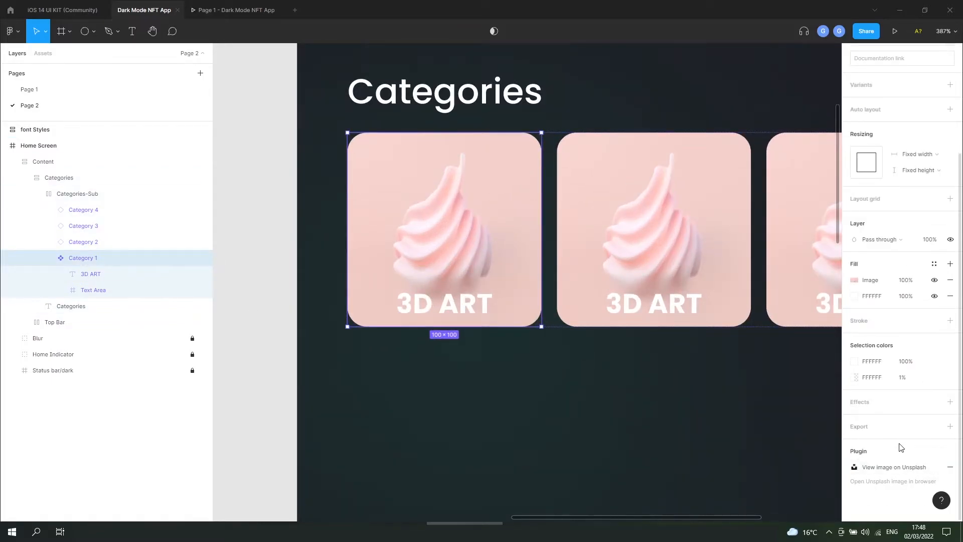
left_click(951, 403)
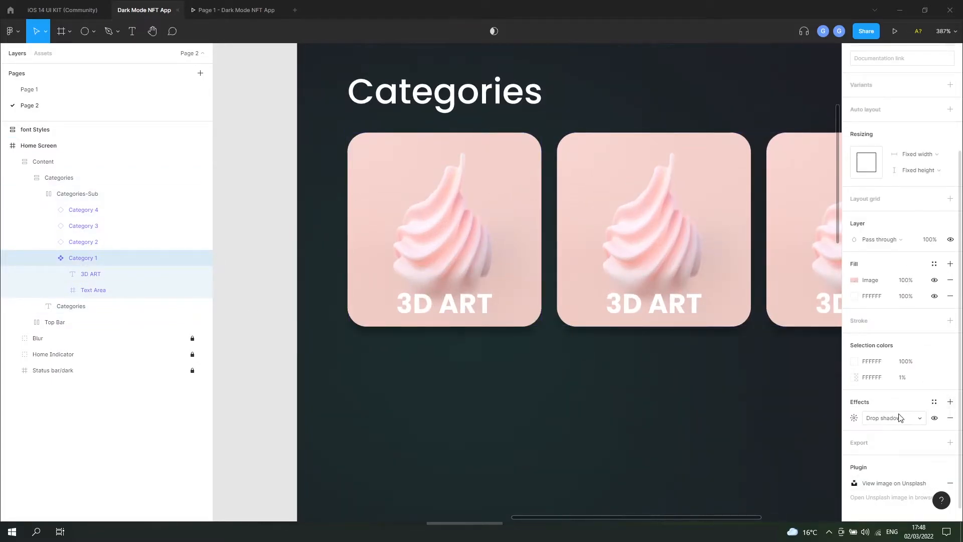
left_click(854, 418)
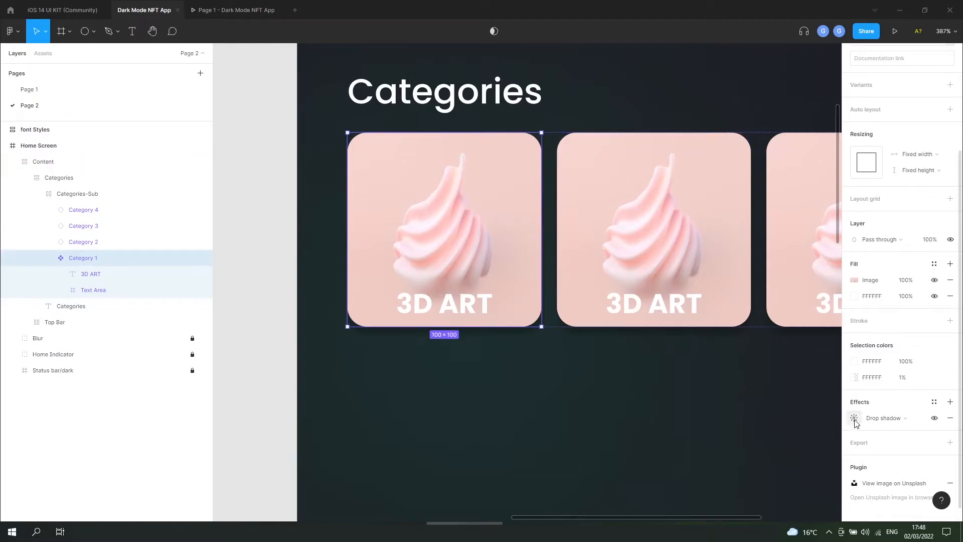
left_click(292, 348)
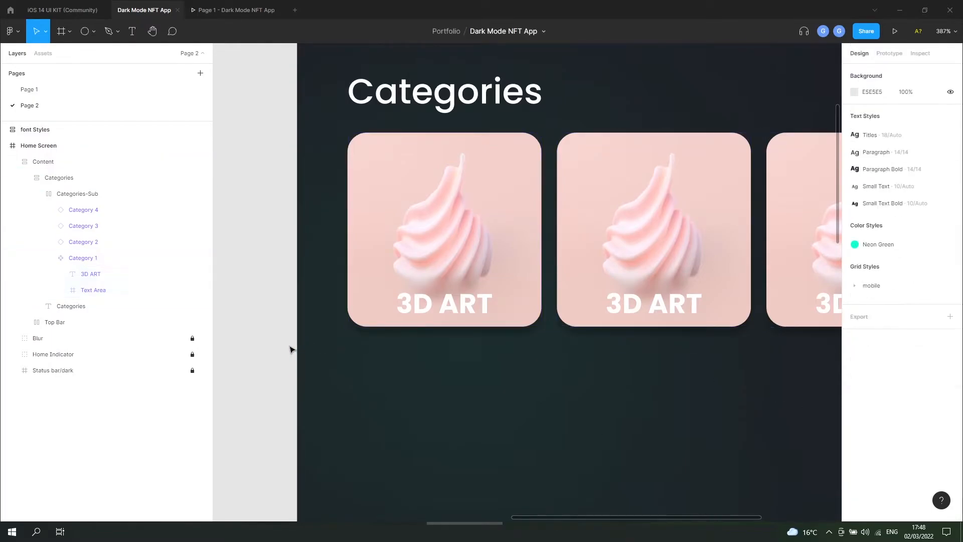
Run the Unsplash plugin on the second category card to replace its image.
scroll(288, 288, "down", 3)
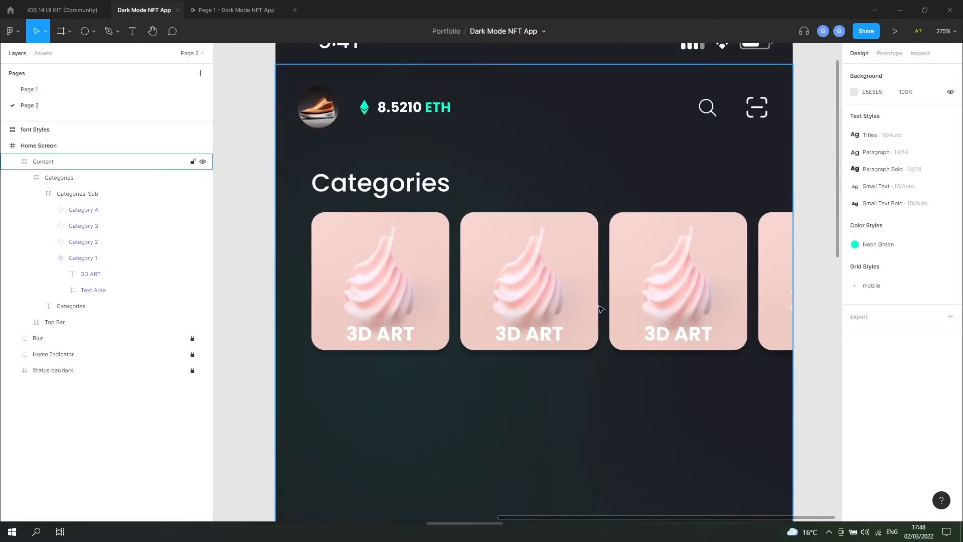
scroll(417, 284, "down", 2)
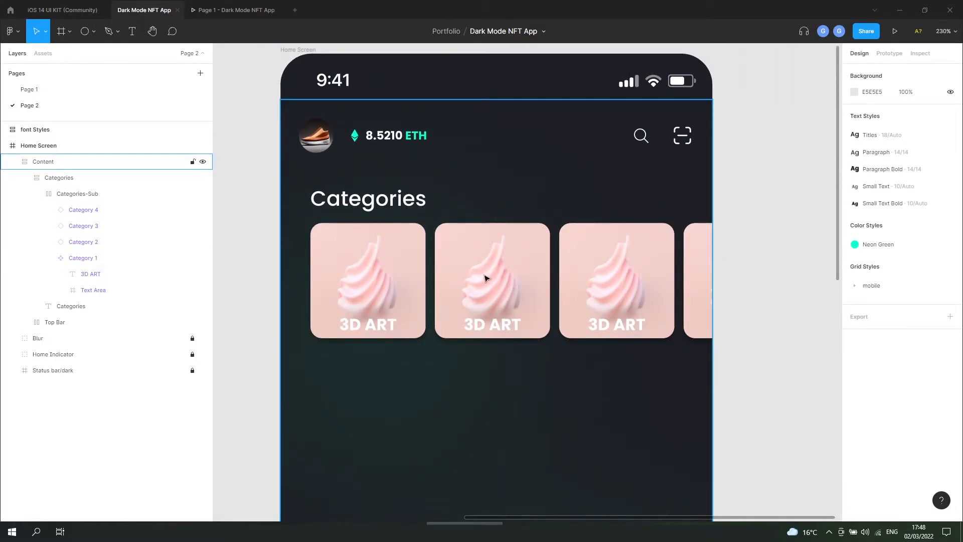
scroll(575, 327, "up", 1)
left_click(502, 258, "ctrl")
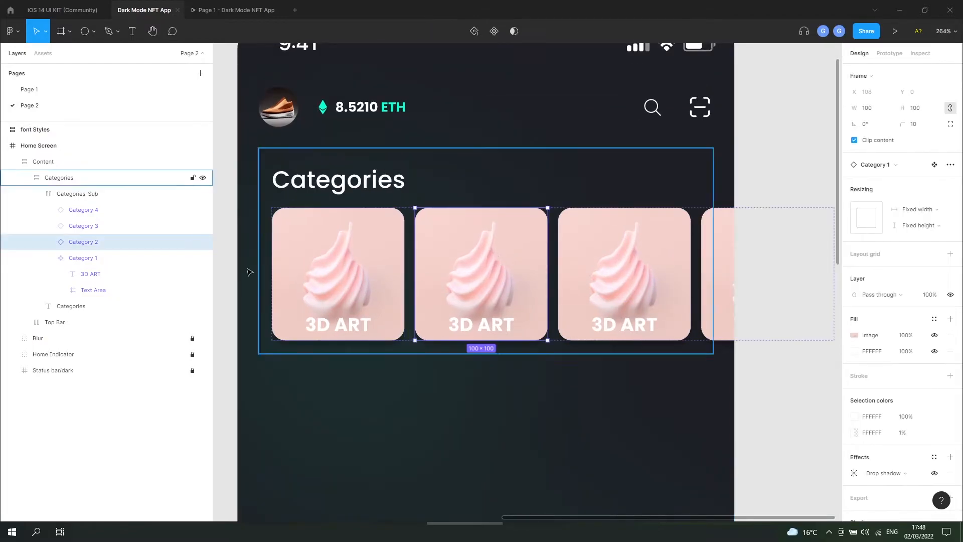
left_click(49, 242)
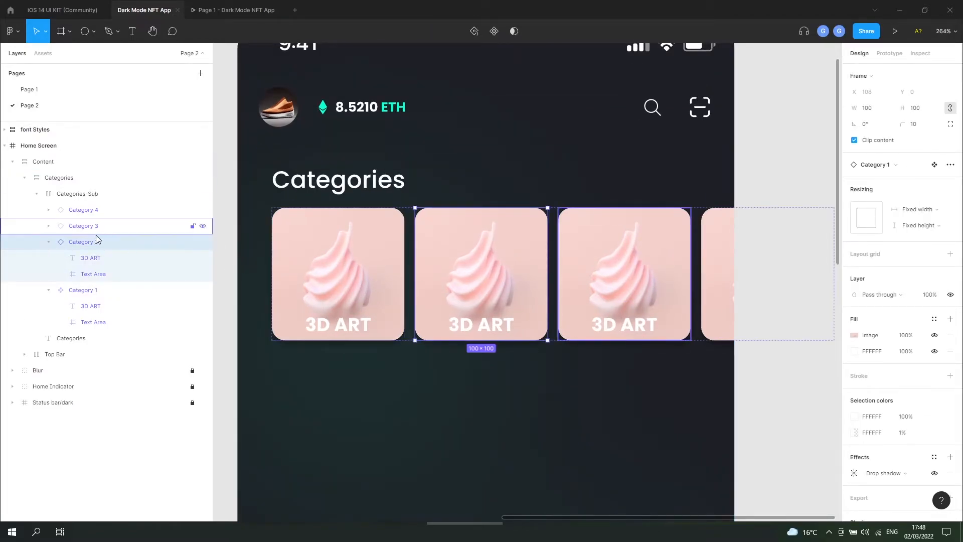
right_click(531, 251)
mouse_move(512, 439)
left_click(673, 489)
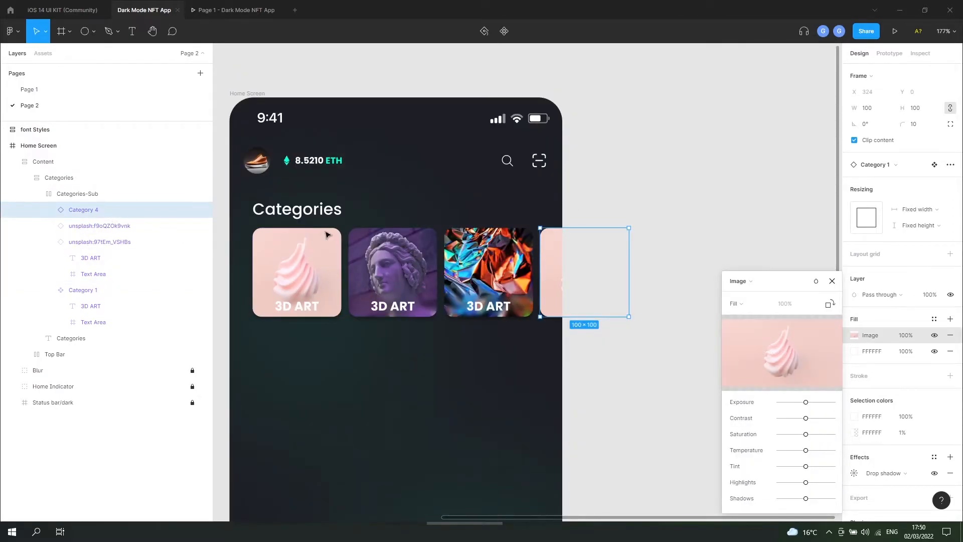
Replace the image fill of the Category 4 card with the file 3I5GyMA.jpg from the Wallpaper General folder.
left_click(790, 352)
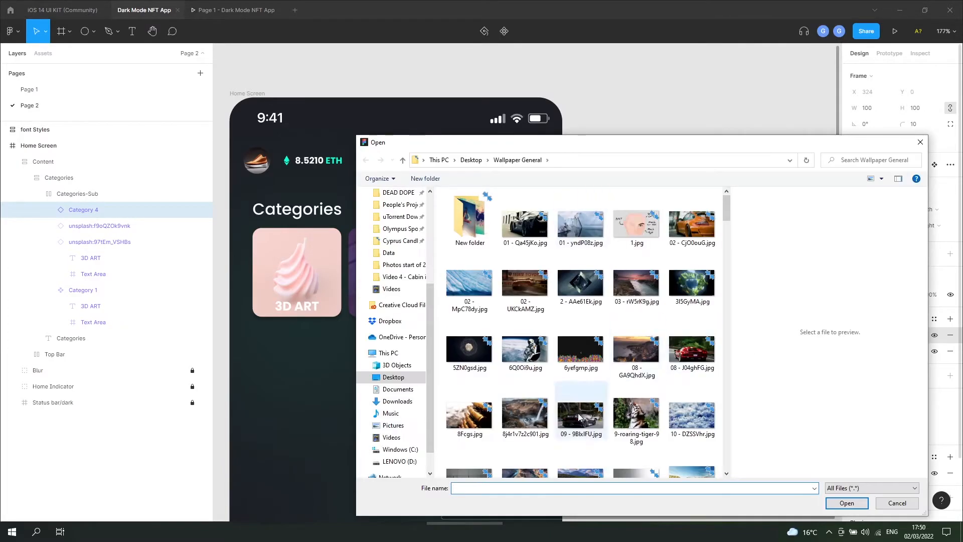
left_click(692, 284)
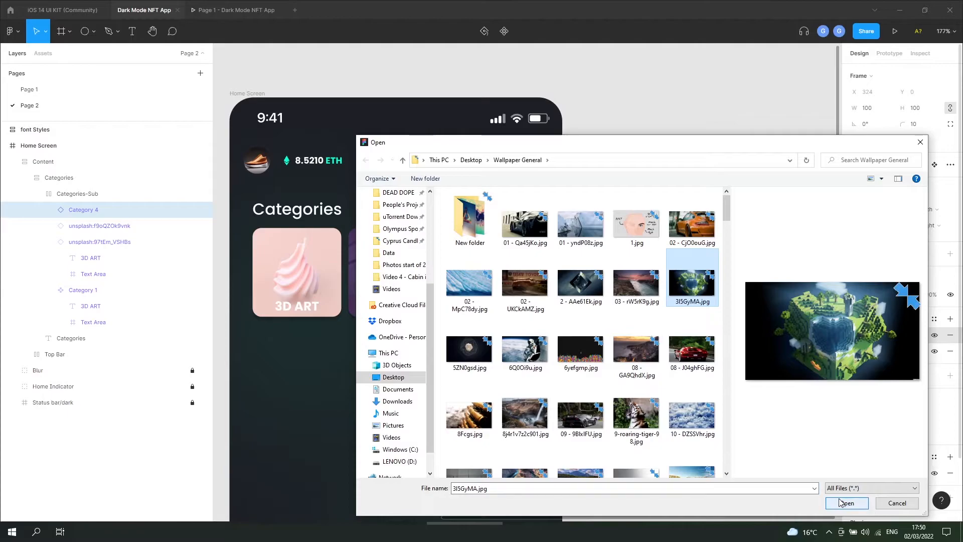
left_click(839, 503)
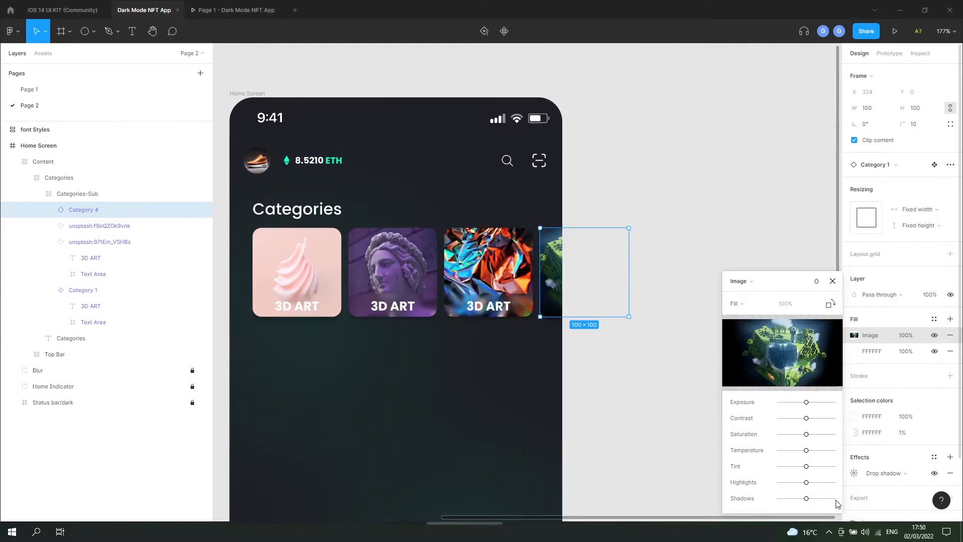
left_click(833, 283)
Change the label on the purple statue card to PORTRAITS.
scroll(366, 319, "up", 5)
scroll(413, 305, "down", 4)
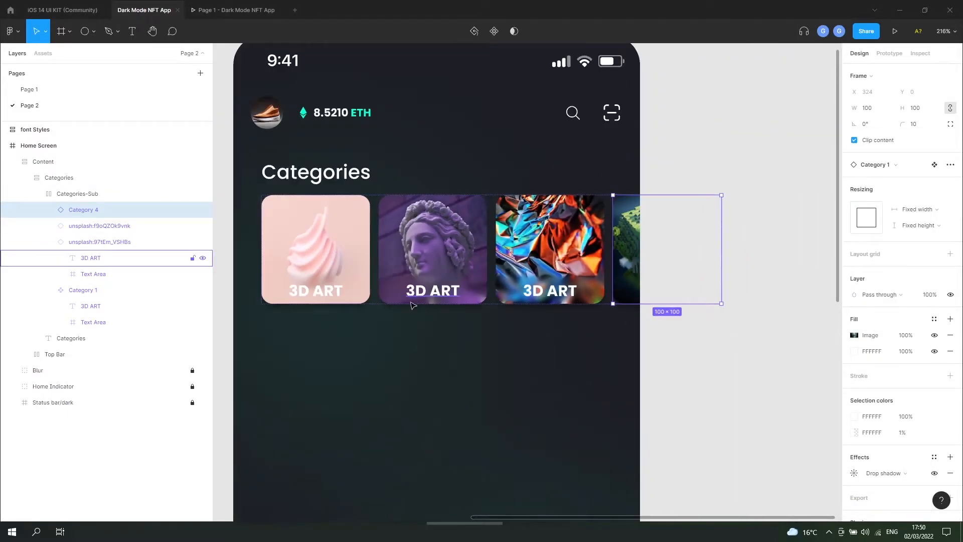
double_click(434, 290)
type("PORTa")
key("BackSpace")
type("raits")
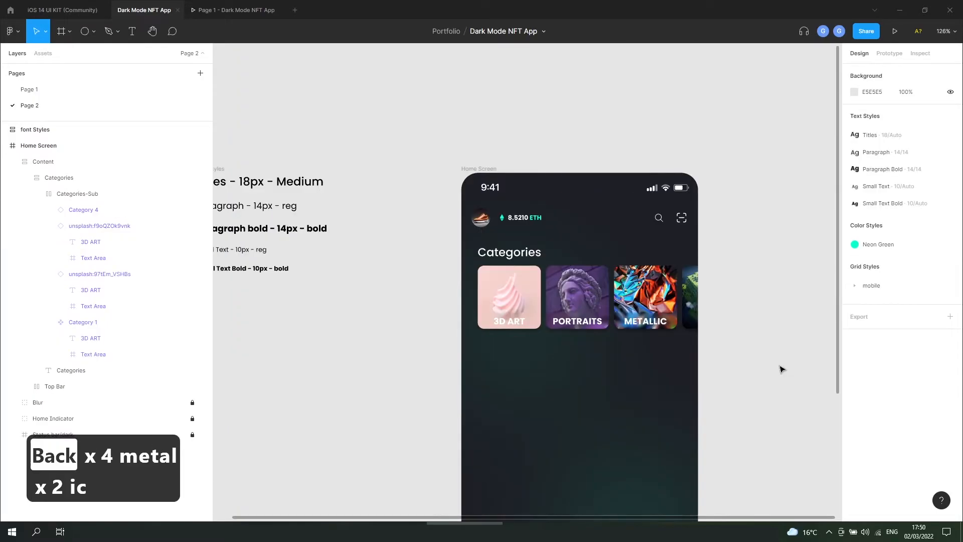
Apply the Small Text Bold text style to the 3D ART label inside the Category 1 main component.
scroll(595, 334, "up", 5)
scroll(435, 322, "down", 4)
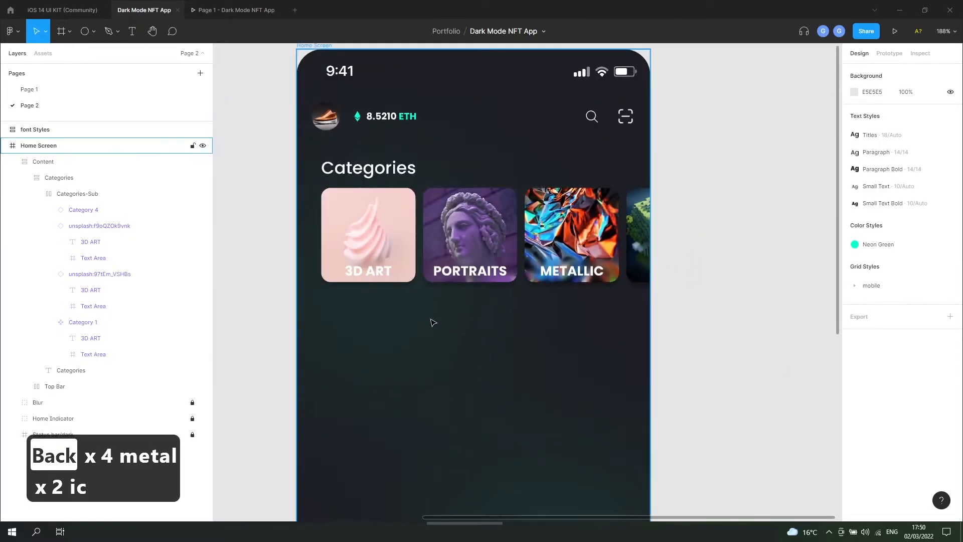
scroll(538, 227, "up", 3)
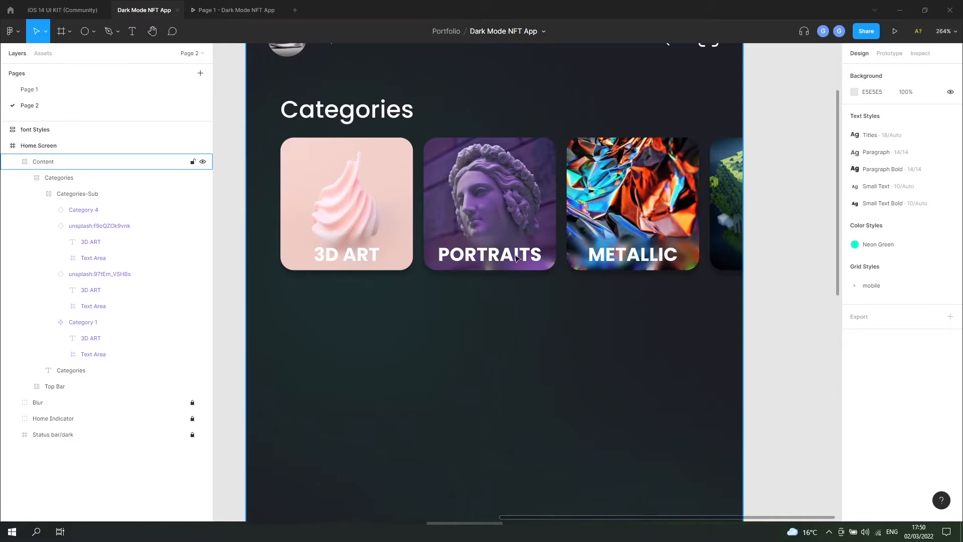
double_click(350, 188)
left_click(116, 321)
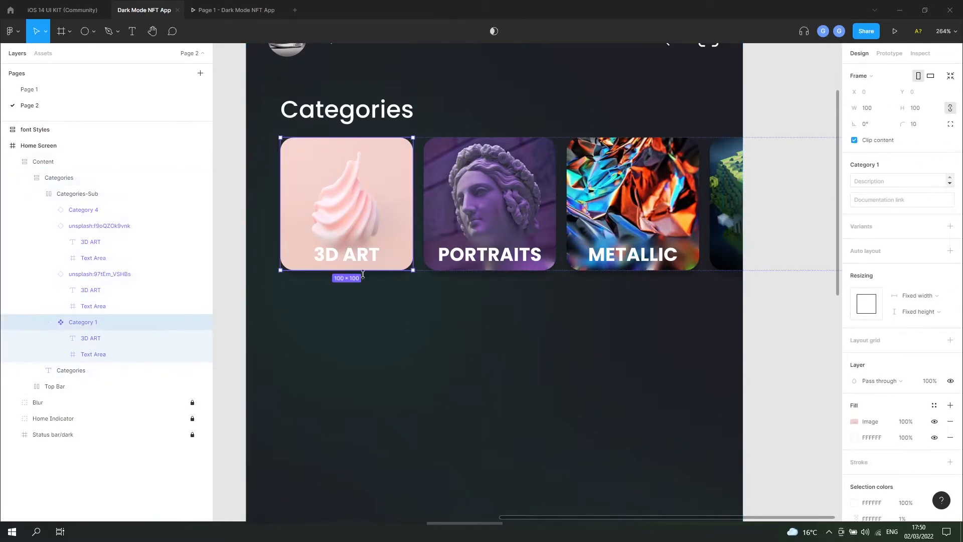
left_click(102, 338)
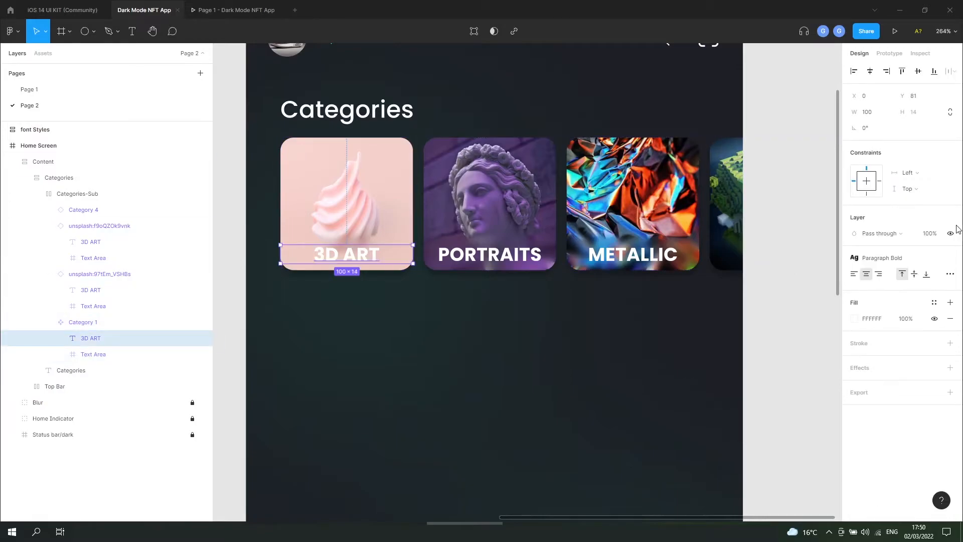
left_click(899, 263)
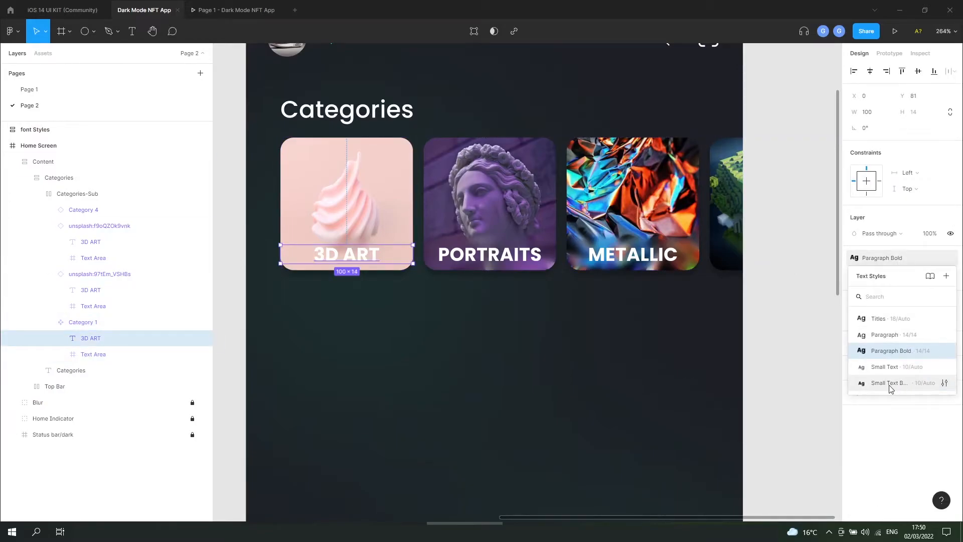
left_click(890, 384)
left_click(776, 240)
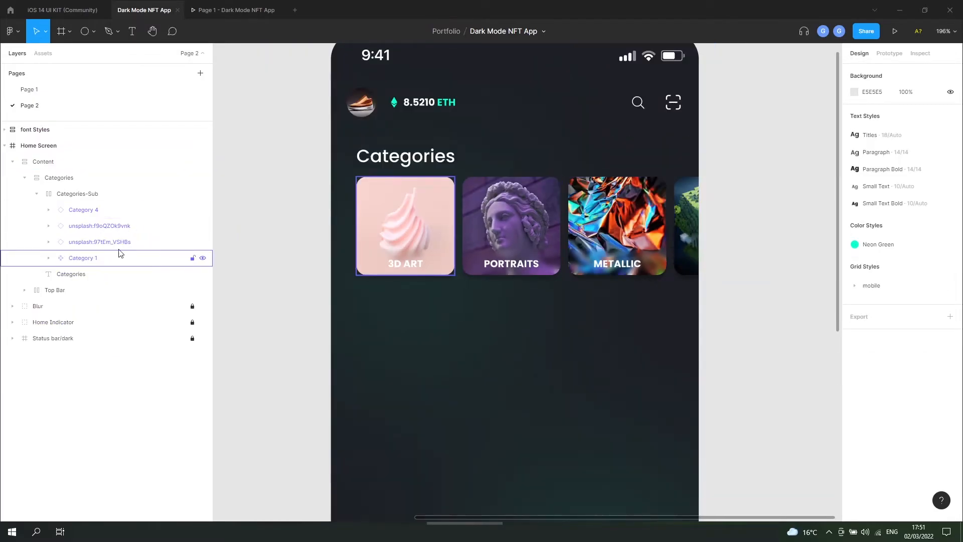
Rename the portraits card layer Cat 2 and the metallic card layer Cat 3.
double_click(122, 244)
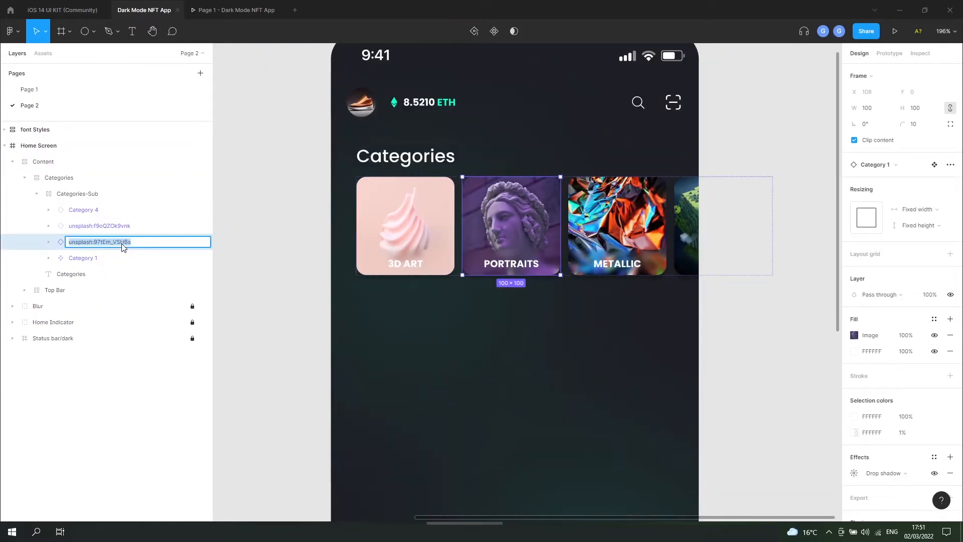
type("cat")
key("BackSpace")
key("BackSpace")
key("BackSpace")
key("BackSpace")
type("Cat 2")
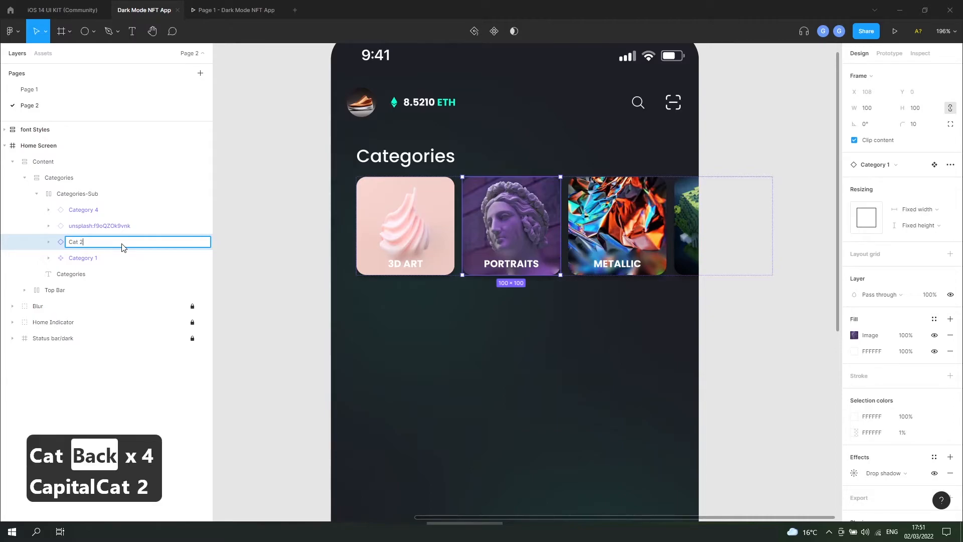
double_click(111, 227)
type("Cat 3")
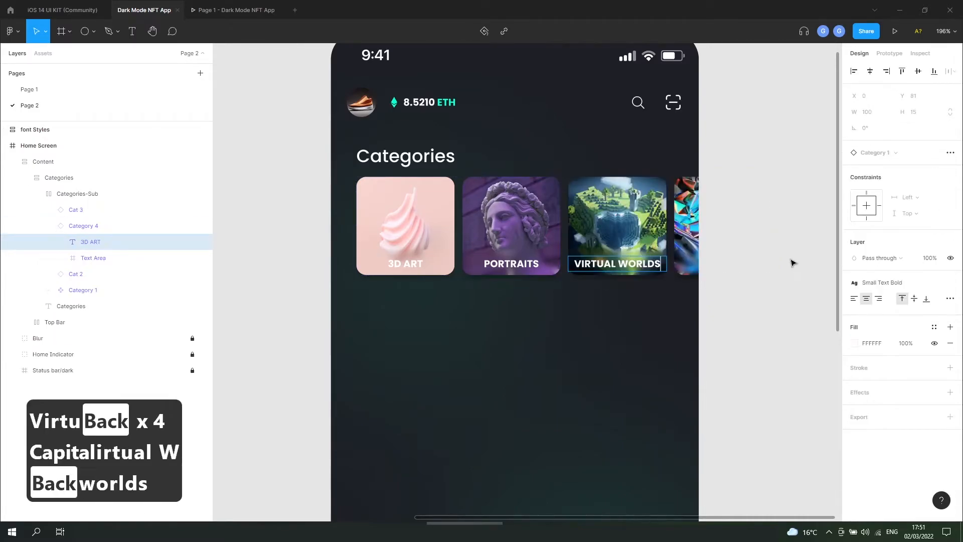
Add a stroke to the Category 1 main component and set its colour to white FFFFFF.
scroll(566, 255, "up", 3, "ctrl")
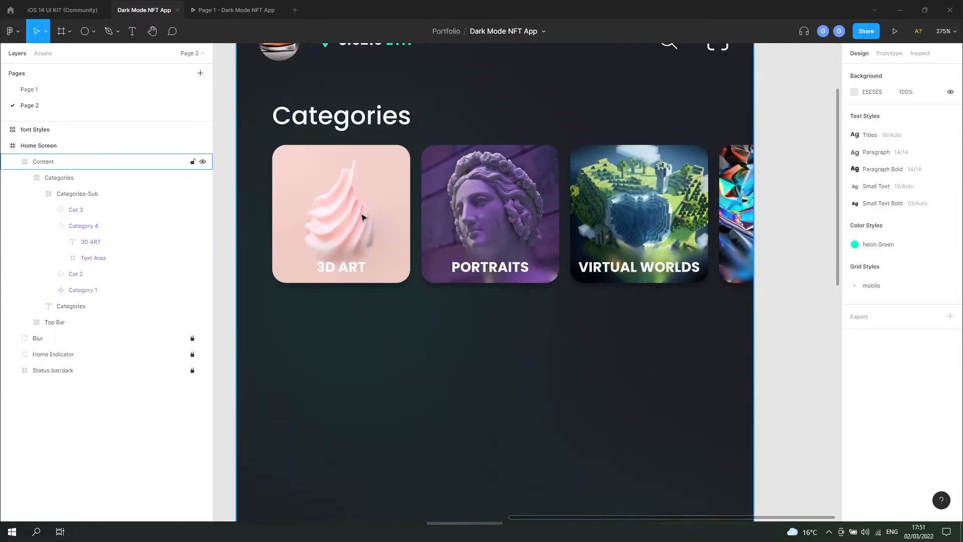
scroll(416, 203, "up", 3, "ctrl")
double_click(378, 202)
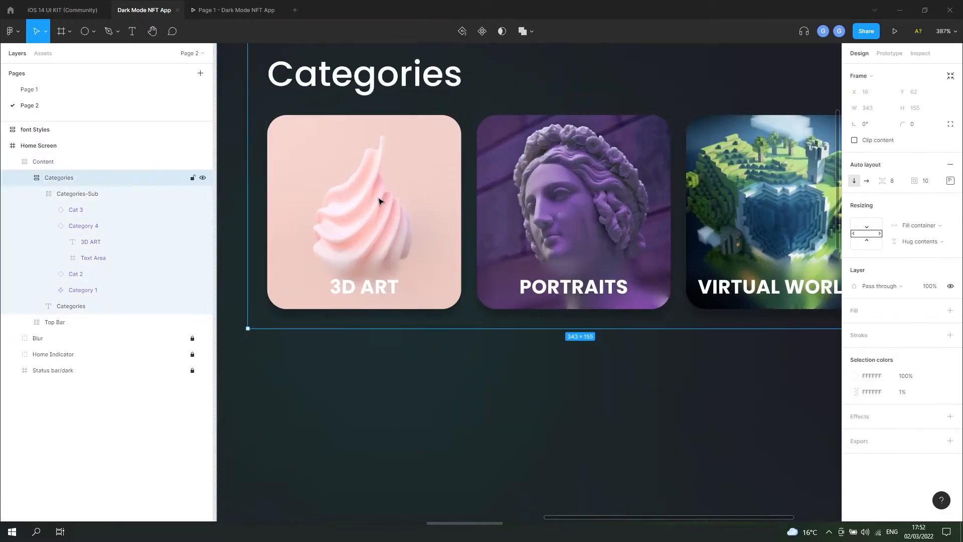
double_click(378, 202)
double_click(379, 202)
scroll(371, 210, "up", 2, "ctrl")
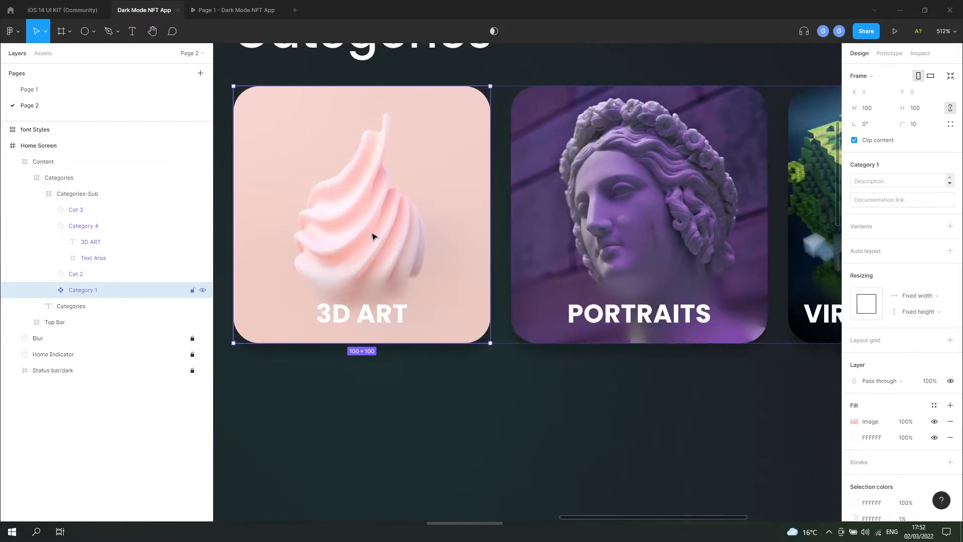
left_click(48, 290)
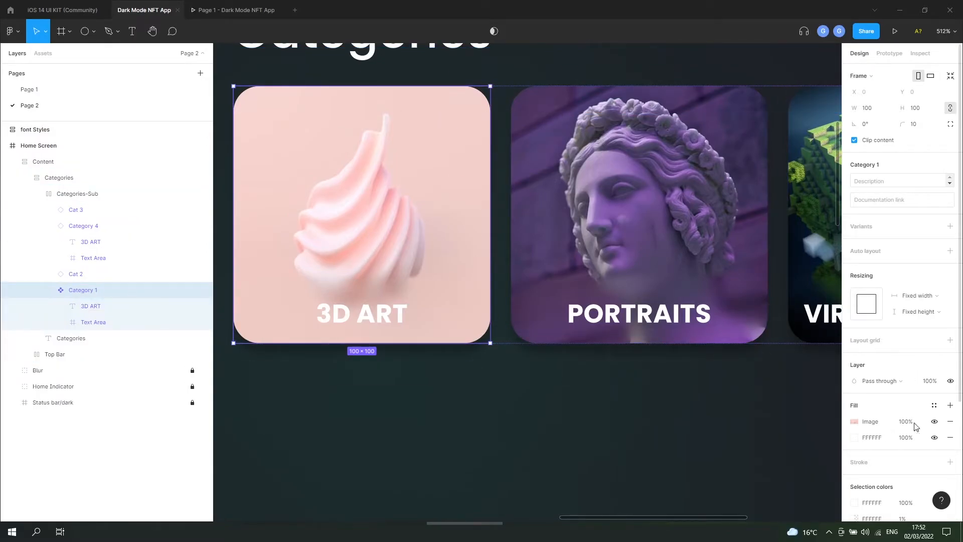
scroll(918, 417, "down", 2)
left_click(950, 361)
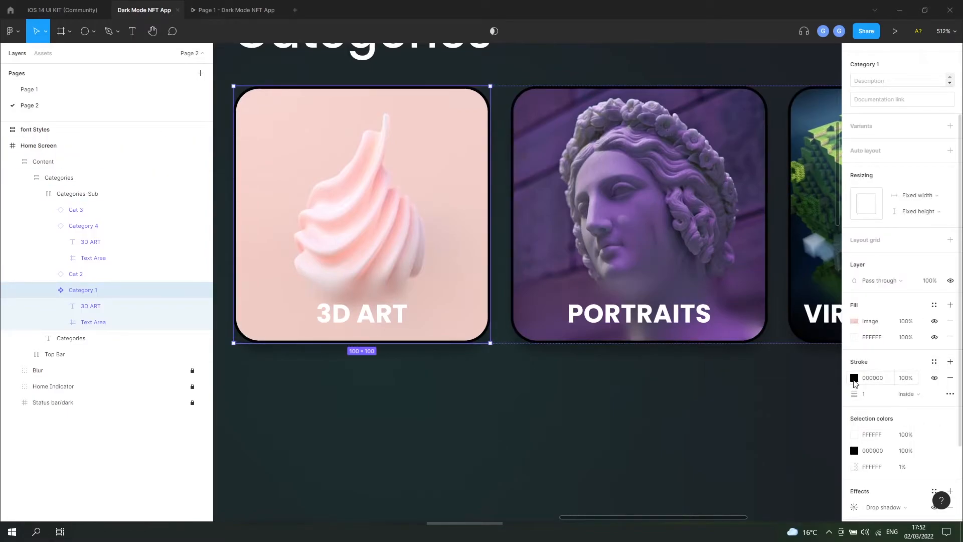
left_click(855, 378)
type("ffffff")
key("Return")
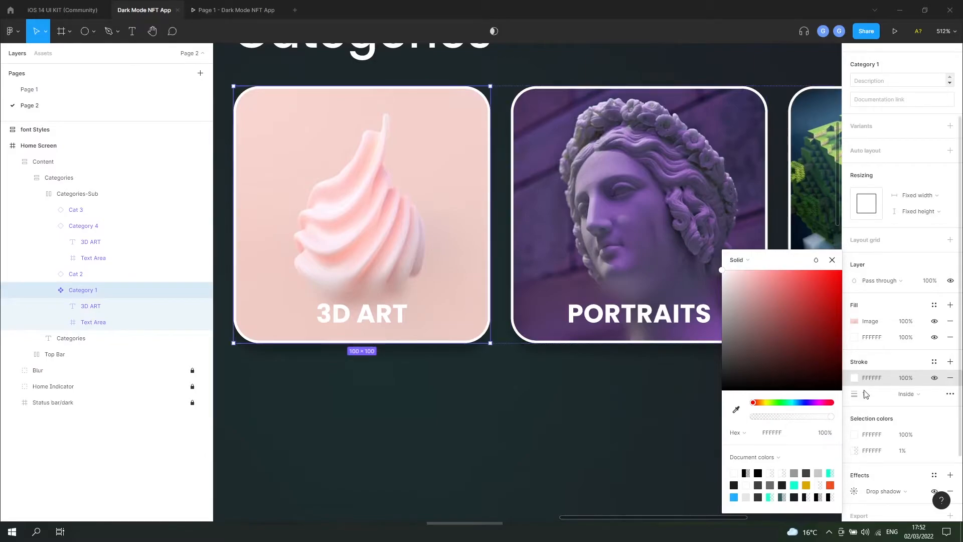
Set the opacity of the Category 1 main component's white stroke to 10%.
left_click(910, 383)
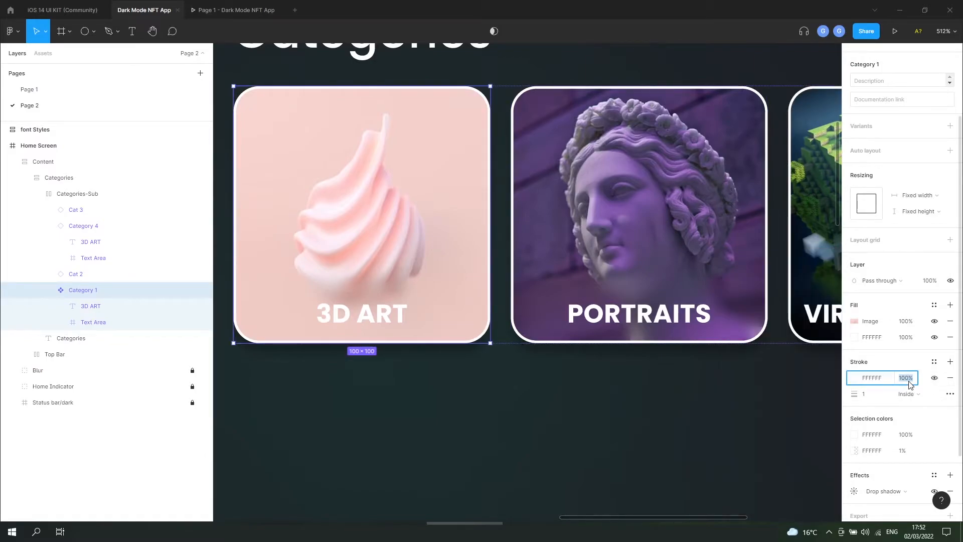
type("20")
key("Return")
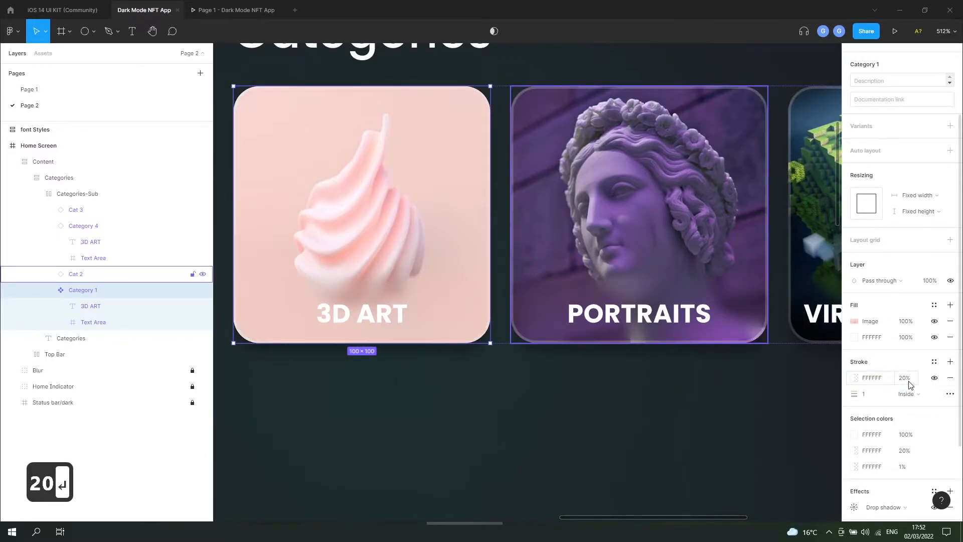
left_click(911, 378)
type("10")
key("Return")
scroll(466, 393, "down", 3)
left_click(405, 234)
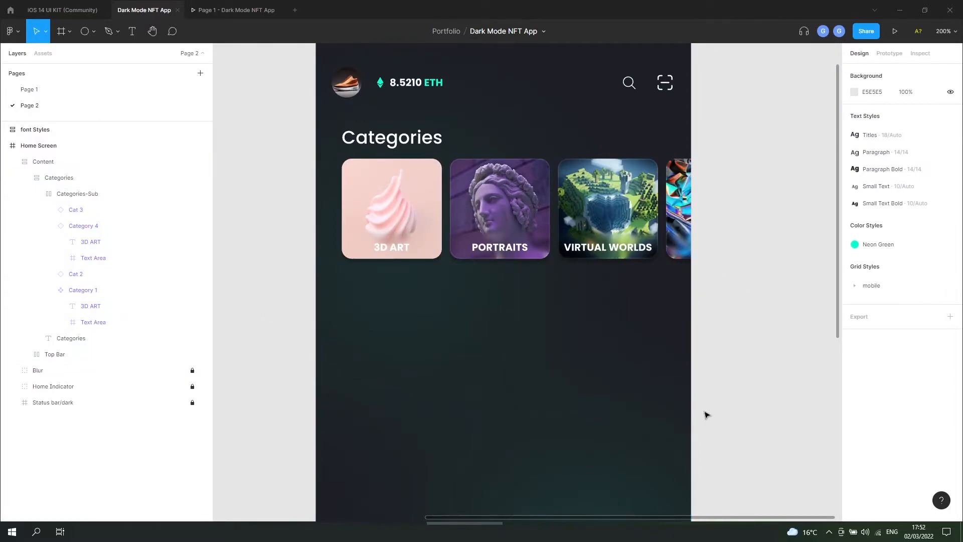
Duplicate the whole Categories section, heading and cards included, within the home screen's content stack.
scroll(432, 355, "down", 1)
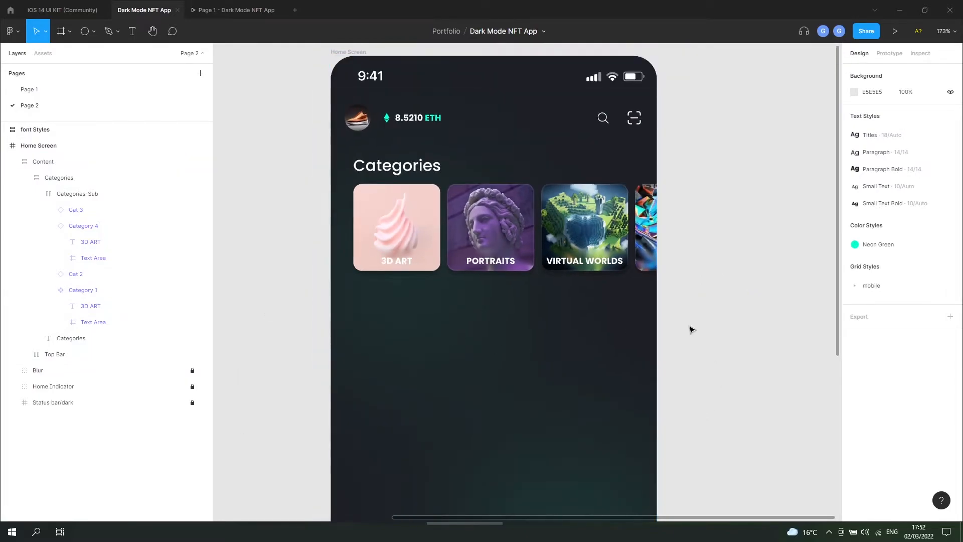
left_click(561, 211)
left_click(560, 212)
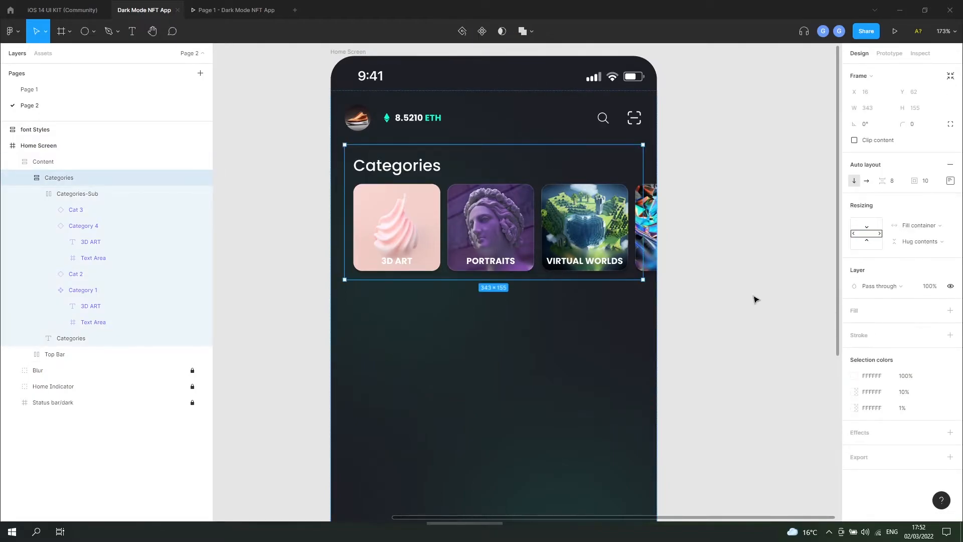
key("ctrl+d")
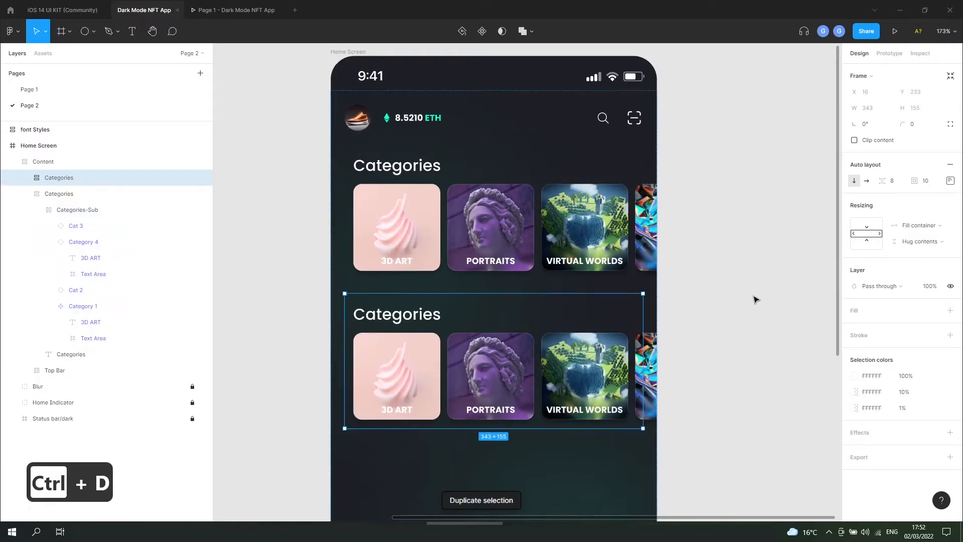
Rename the duplicated Categories frame Trending NFTs.
left_click(420, 317)
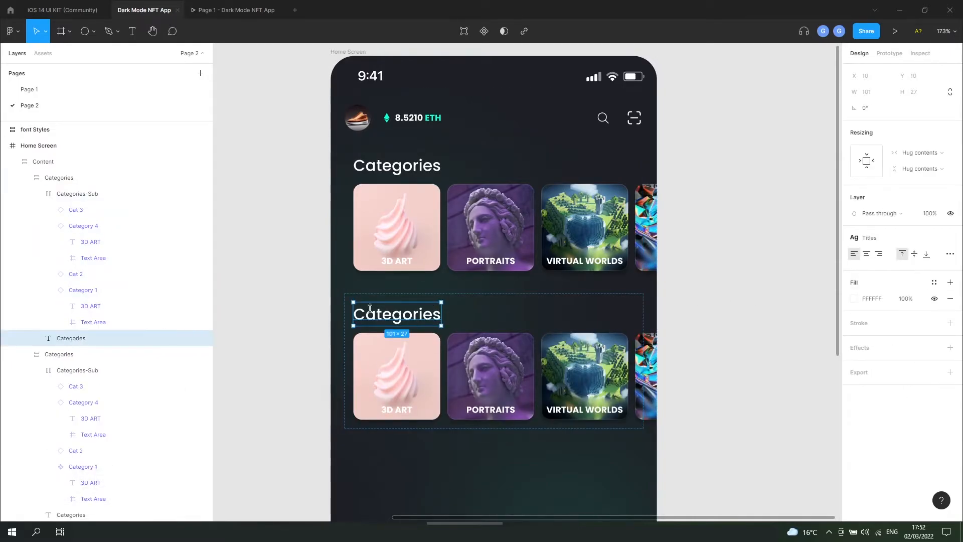
scroll(502, 341, "down", 1)
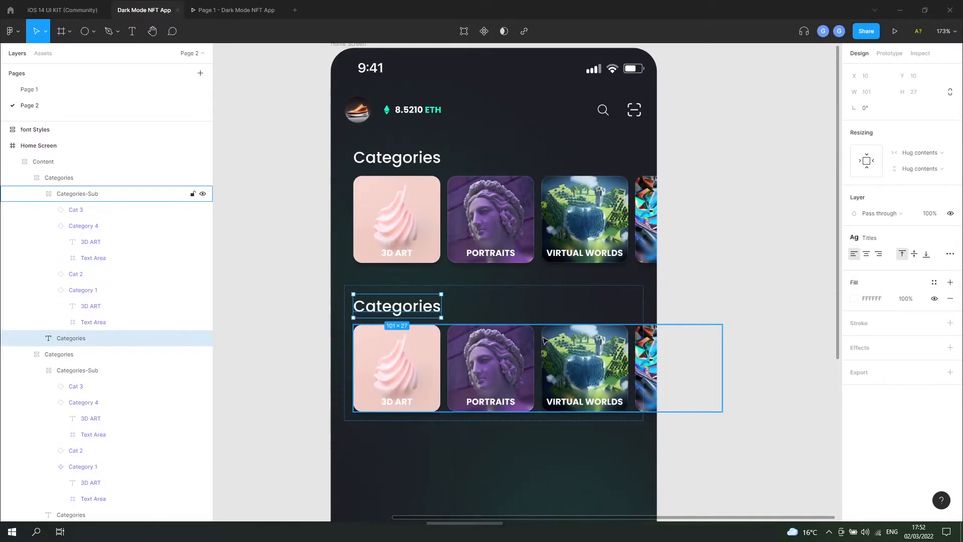
scroll(545, 340, "down", 1)
double_click(56, 177)
type("tRENDIN")
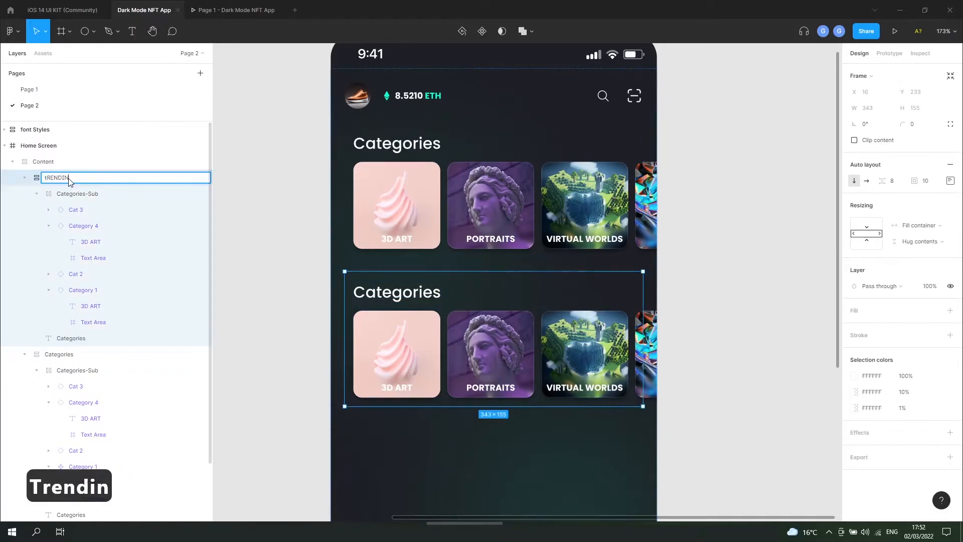
type("G")
key("BackSpace")
key("BackSpace")
key("BackSpace")
key("BackSpace")
key("BackSpace")
key("BackSpace")
key("BackSpace")
key("BackSpace")
key("BackSpace")
key("Caps_Lock")
type("Trending NFTS")
key("BackSpace")
type("s")
Inside the Trending NFTs frame, rename the card row layer Trending Sub and the heading text layer Trending.
double_click(76, 196)
type("Trending Sub")
double_click(75, 338)
type("Trendin")
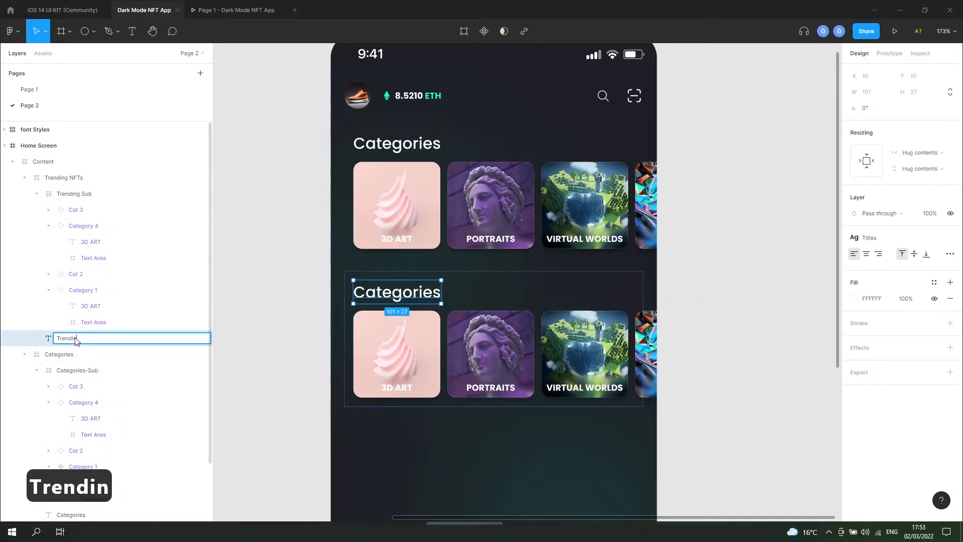
type("g")
Change the duplicated section's heading text to Trending NFTs.
double_click(398, 295)
type("Trending ")
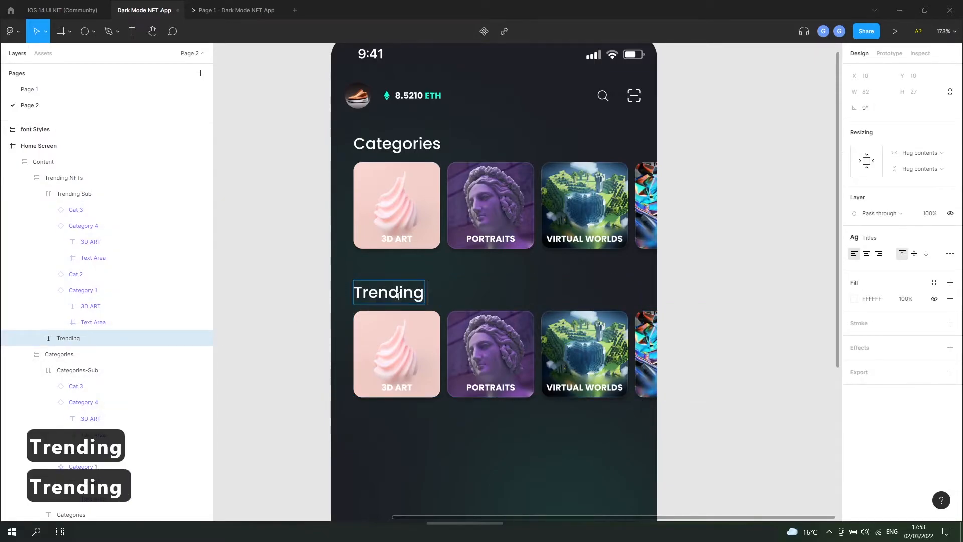
type("NFTs")
left_click(274, 295)
Delete the Cat 2, Category 4 and Cat 3 cards from Trending Sub and select the remaining 3D ART card.
scroll(273, 295, "down", 1)
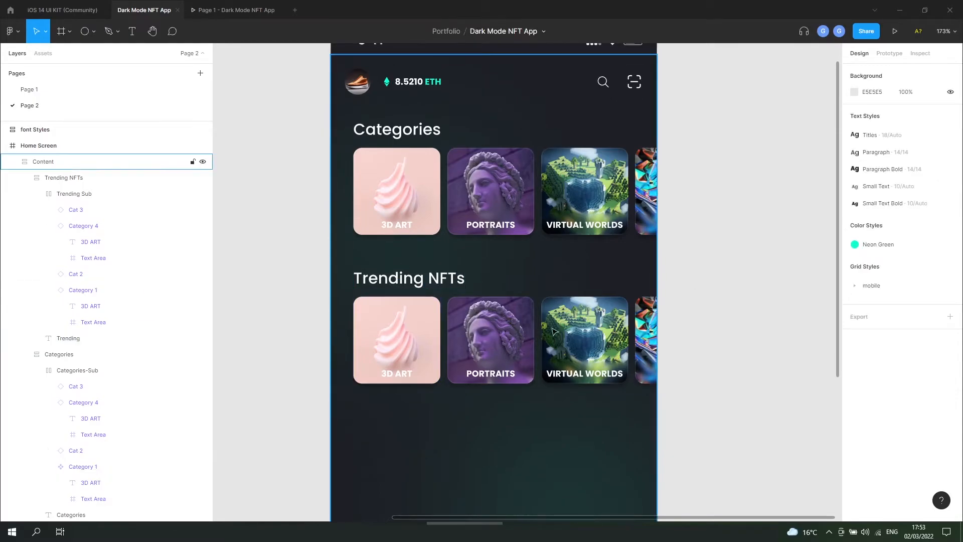
left_click(229, 312)
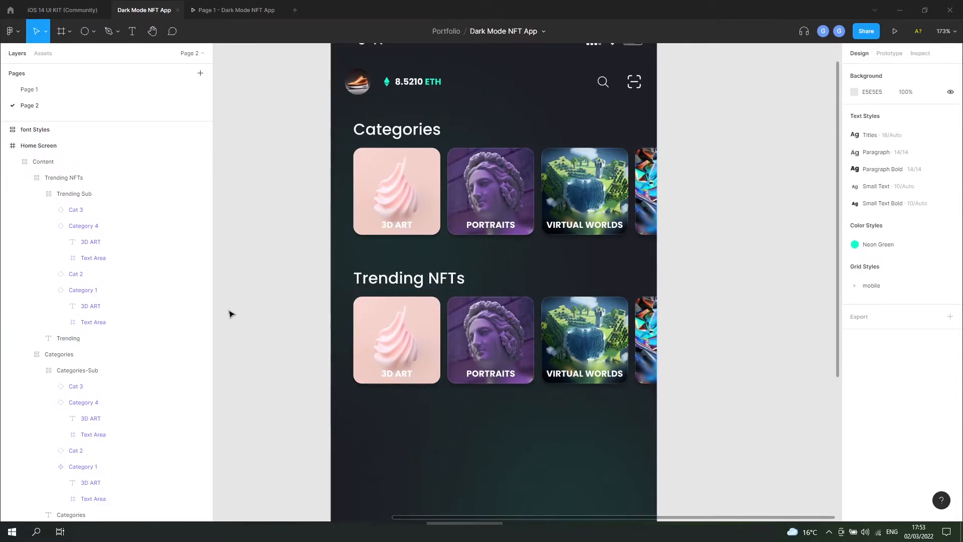
left_click(49, 290)
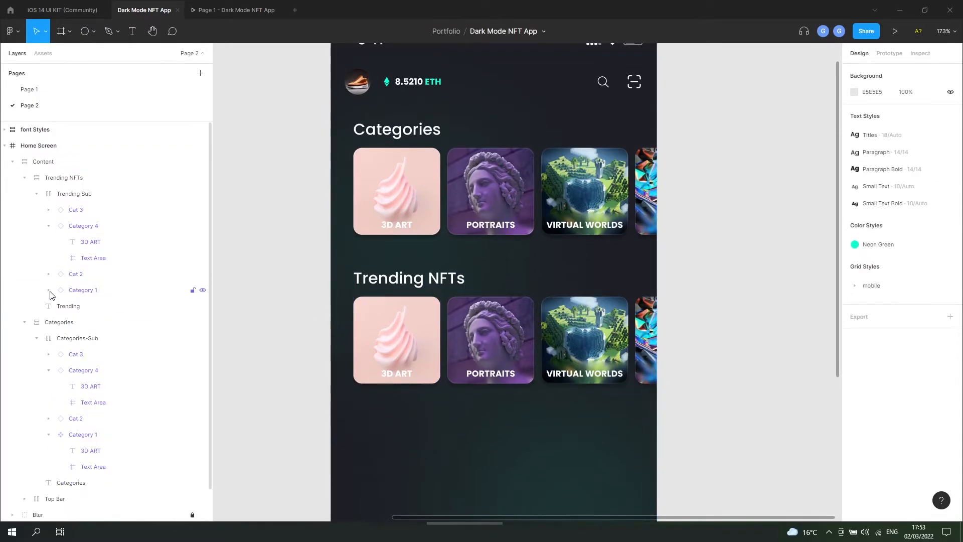
left_click(90, 277)
left_click(98, 212, "shift")
key("Delete")
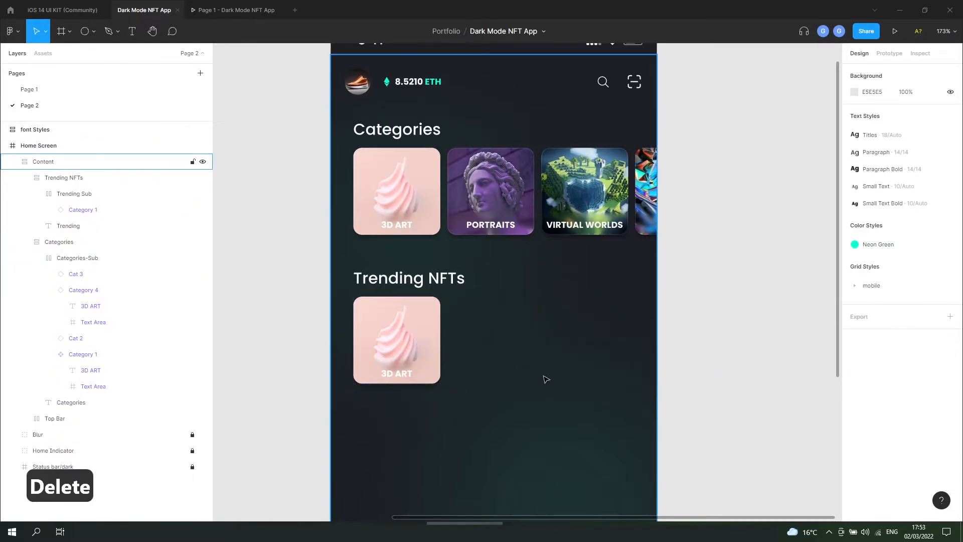
left_click(414, 339)
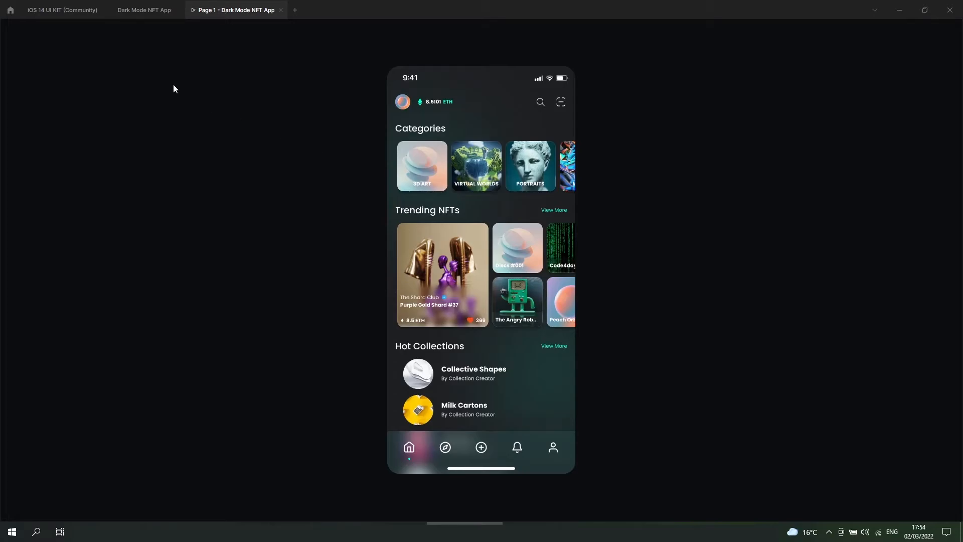
In the Dark Mode NFT App design file, duplicate the category card inside Trending Sub and stack the two cards vertically.
left_click(146, 13)
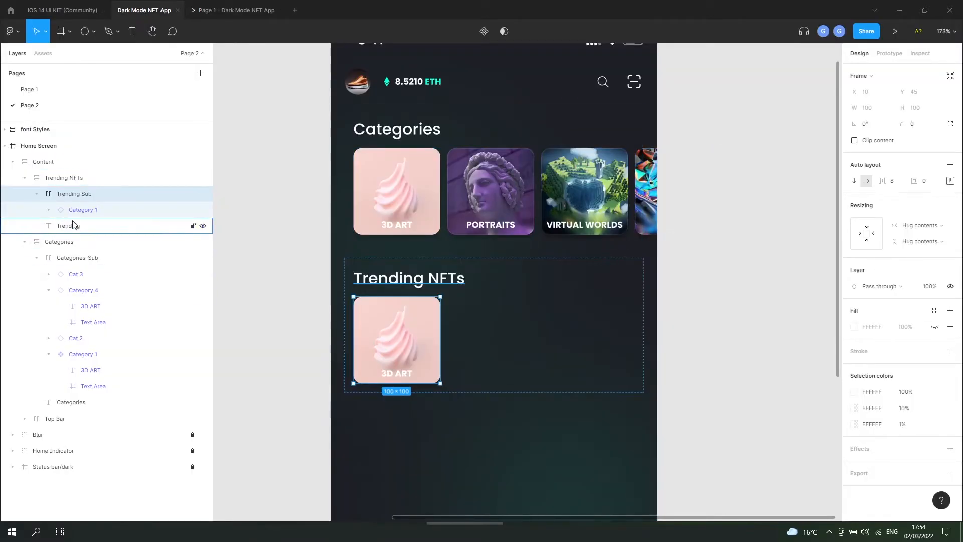
key("Return")
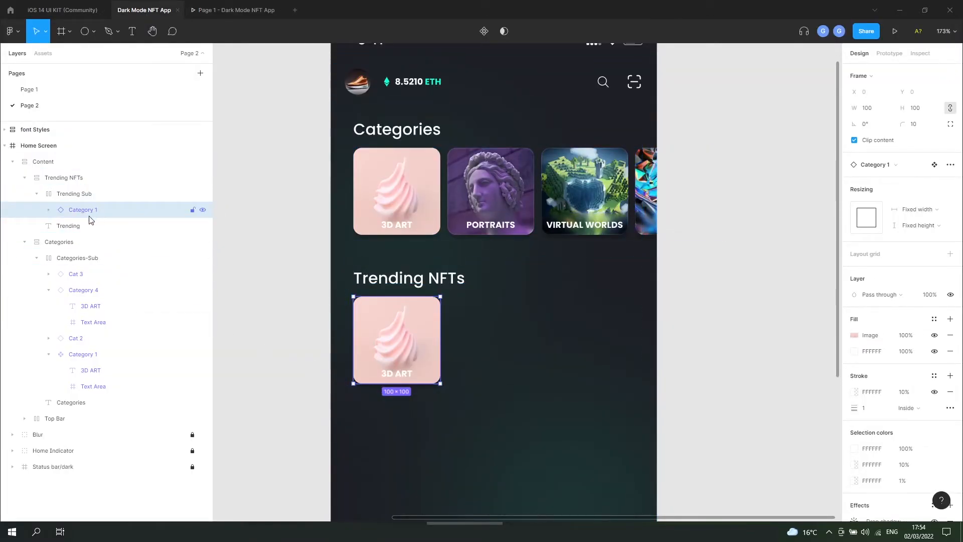
key("ctrl+d")
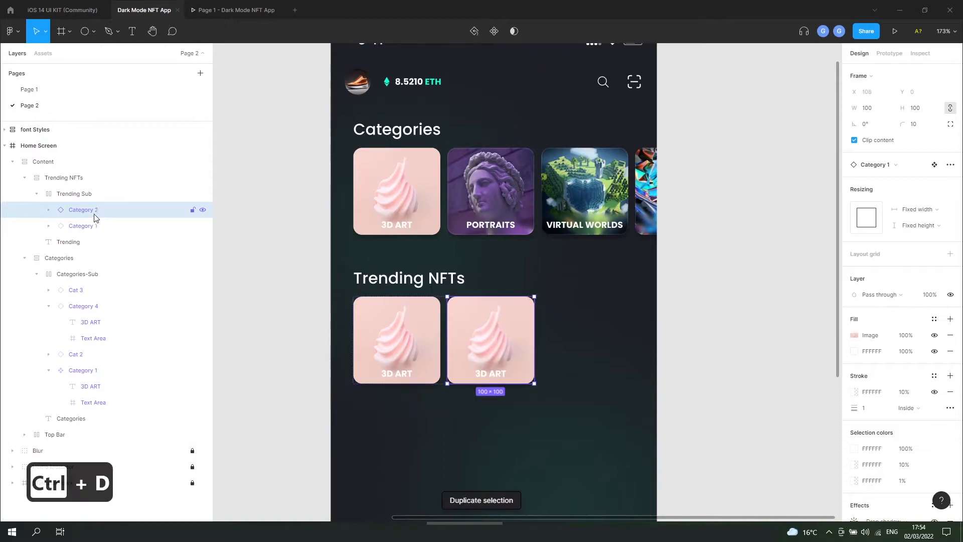
left_click(89, 197)
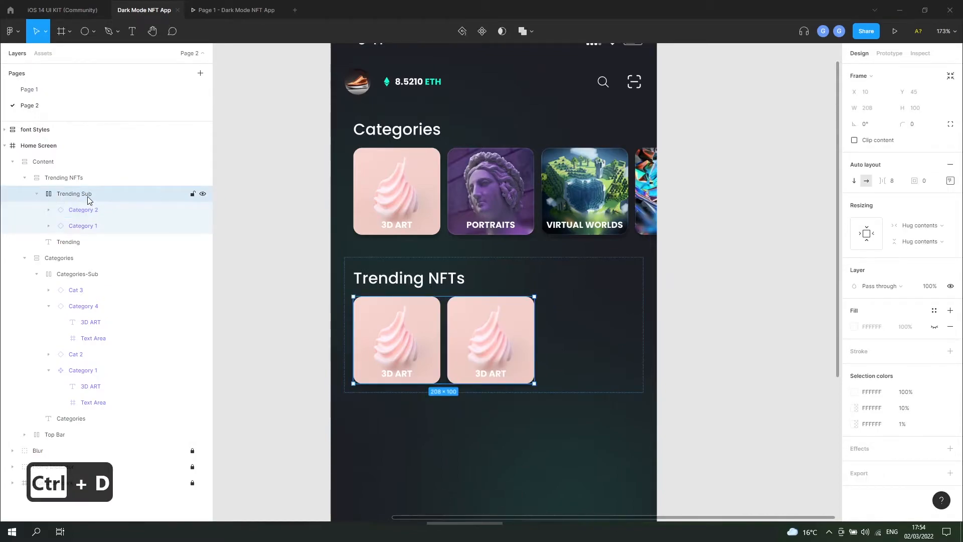
left_click(854, 181)
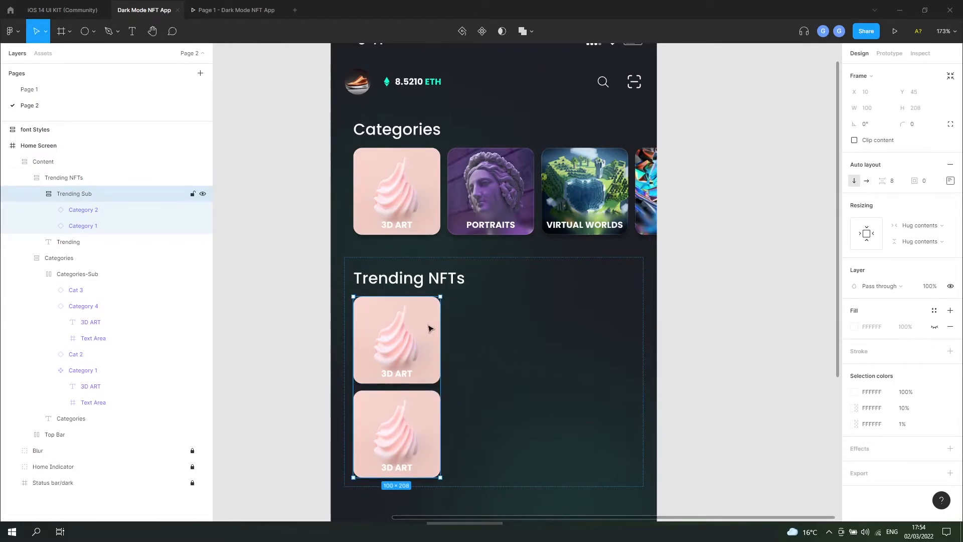
Rename the Trending Sub frame as "Small Cards".
double_click(80, 193)
type("Small Cards")
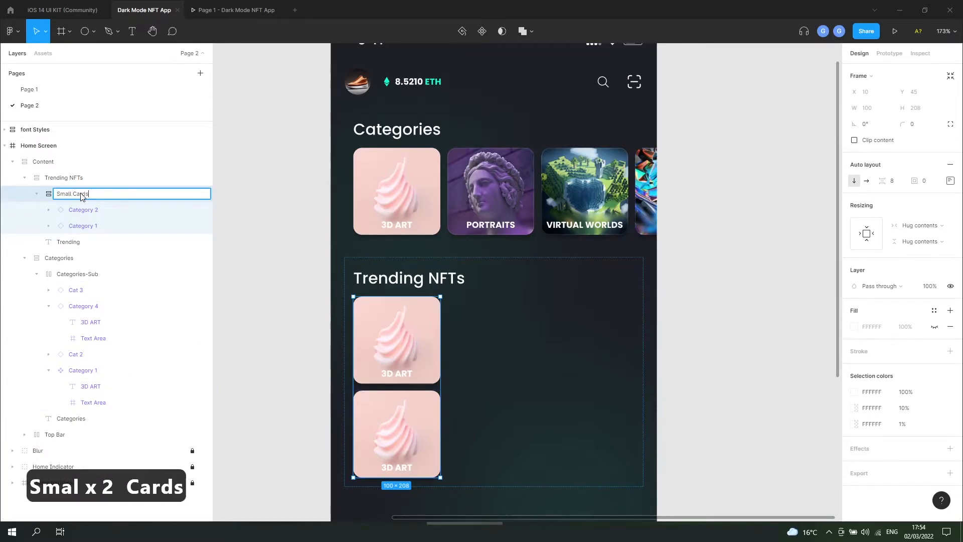
key("Return")
Duplicate the Small Cards frame and rename the copy "Large Card".
key("ctrl+d")
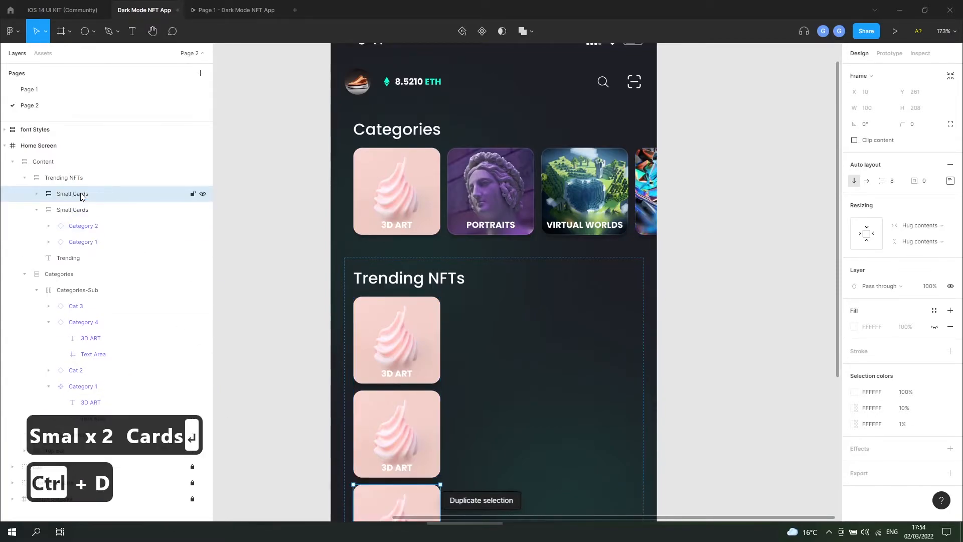
double_click(75, 196)
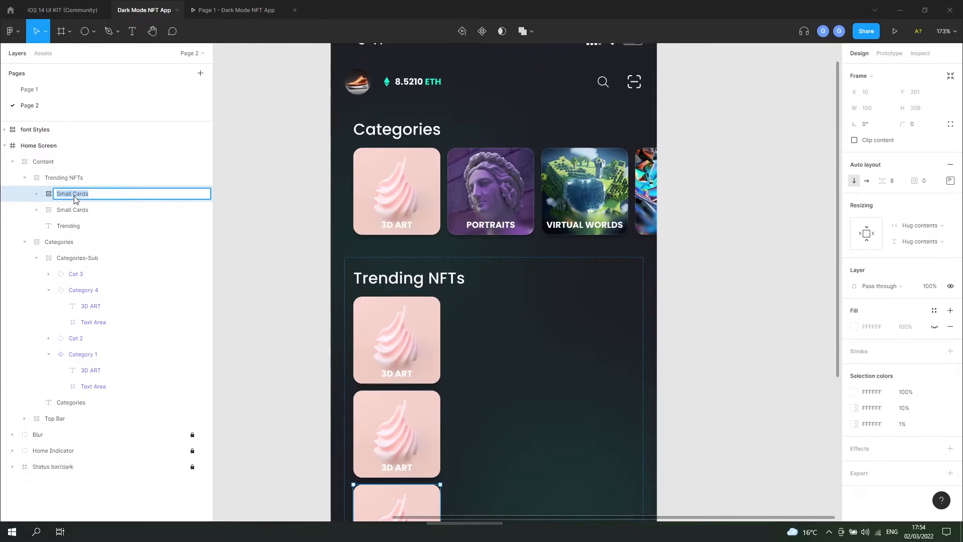
type("Large C")
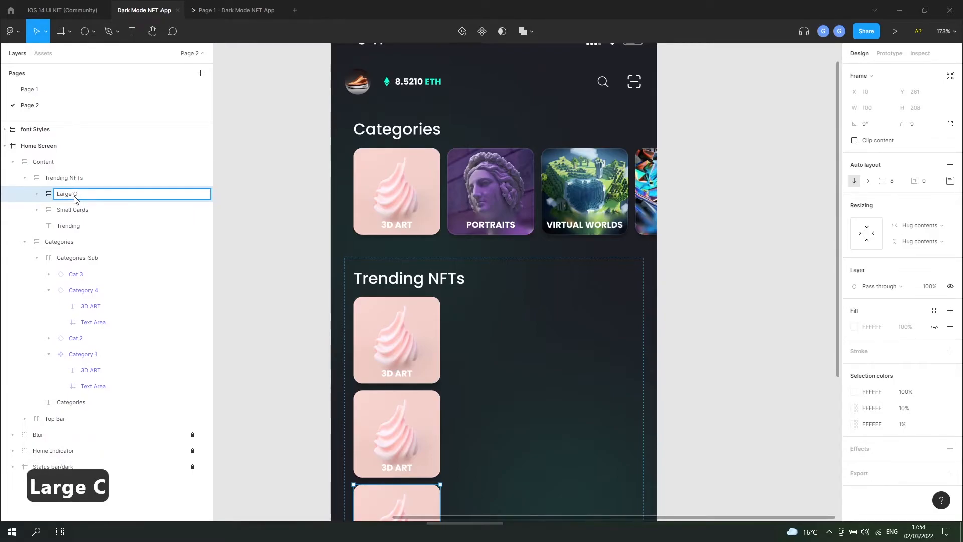
type("ard")
key("Return")
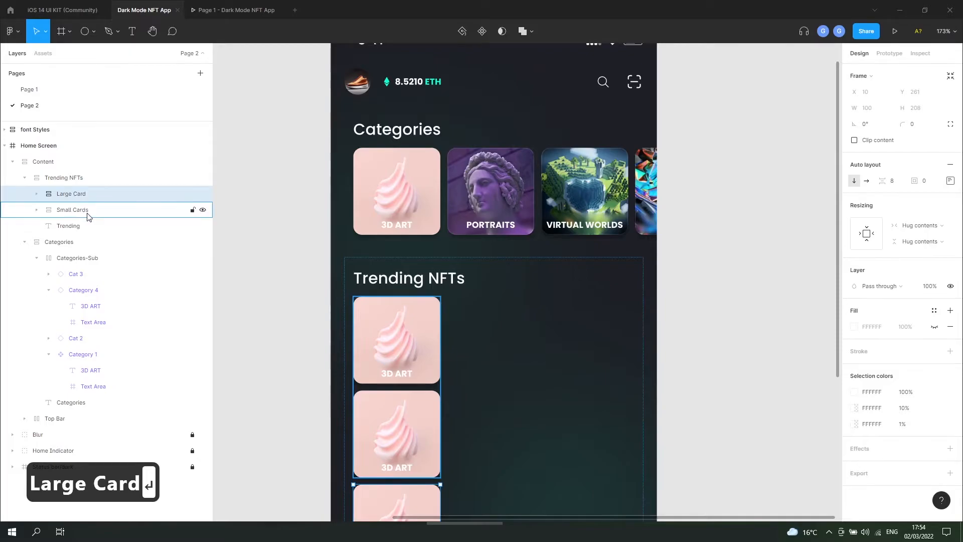
Wrap the Large Card and Small Cards frames in a new frame named "All Cards".
left_click(88, 213, "shift")
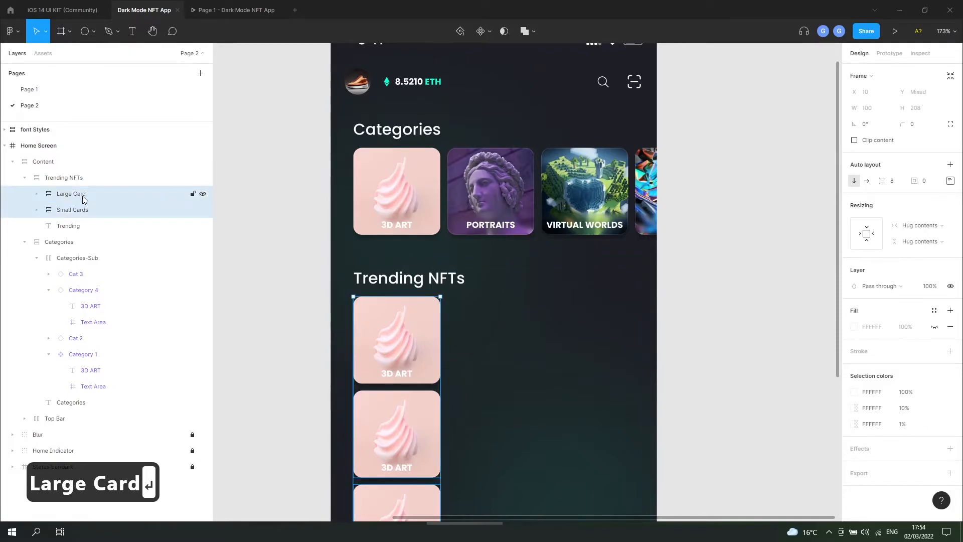
key("ctrl+alt+g")
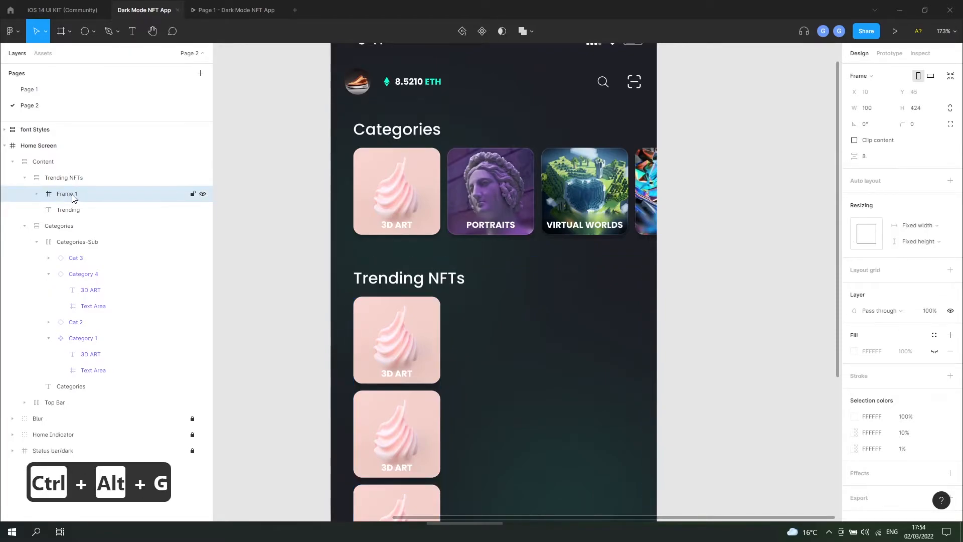
double_click(74, 197)
type("All Cards")
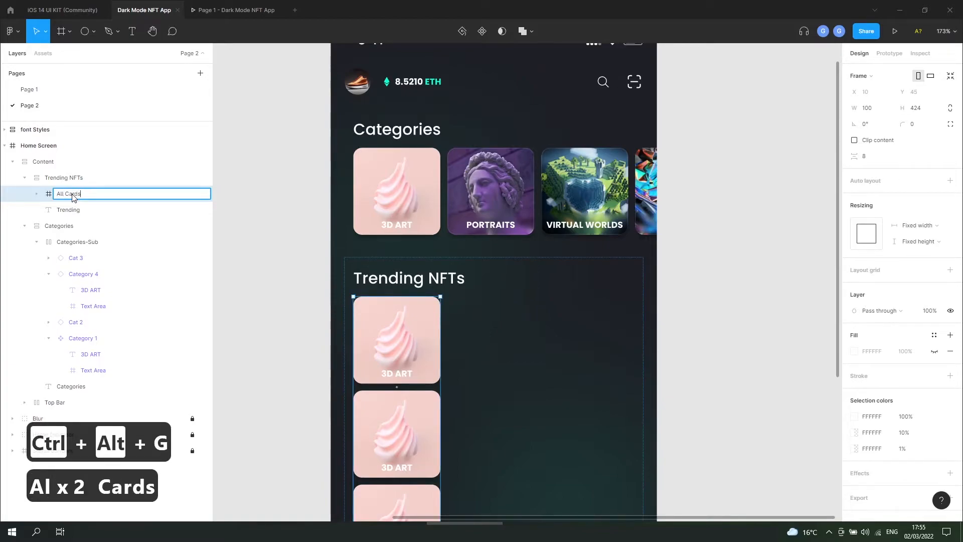
key("Return")
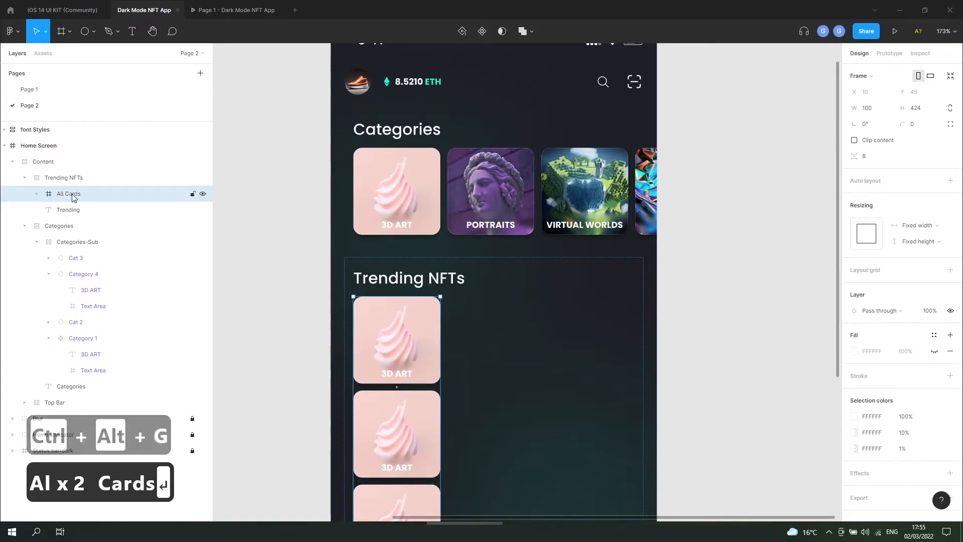
Apply horizontal auto layout to All Cards and reorder the layers so Large Card comes before the Small Cards column.
left_click(950, 181)
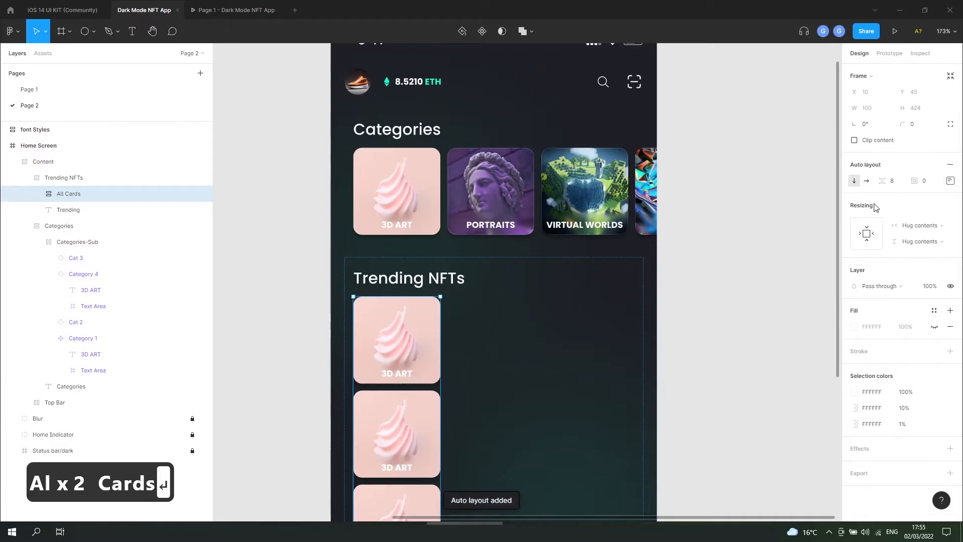
left_click(866, 181)
left_click(93, 210)
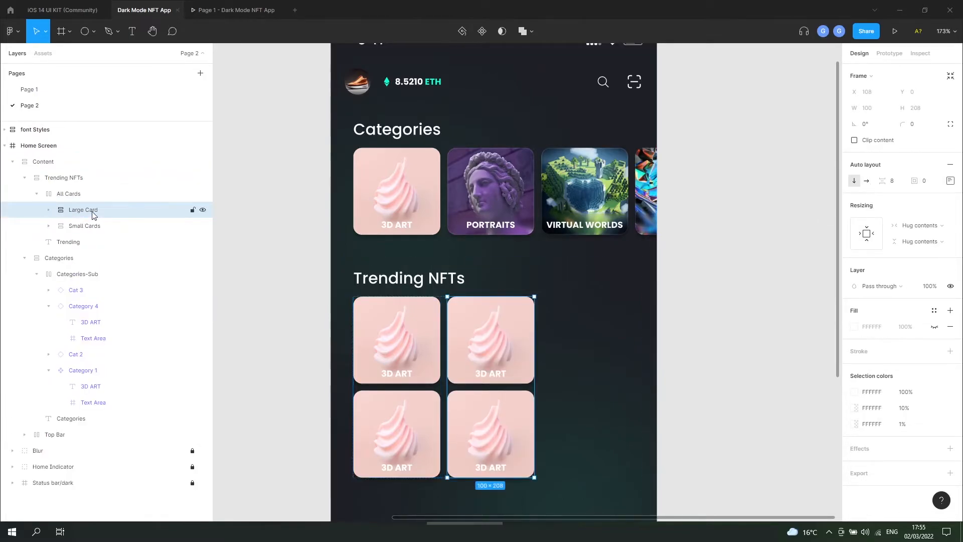
left_click_drag(95, 215, 98, 232)
Delete the Category 2 card from Large Card and detach the remaining Category 1 instance from its component.
left_click(103, 247)
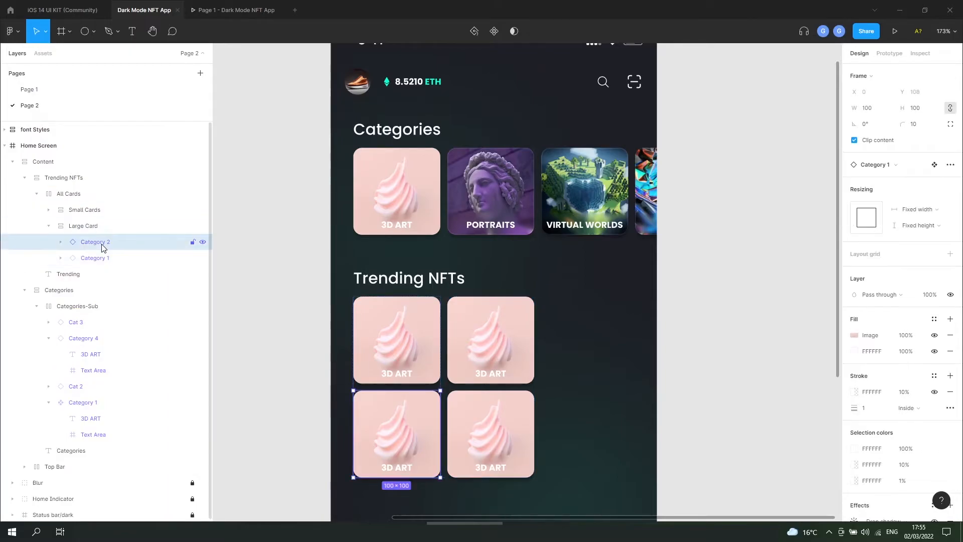
key("Delete")
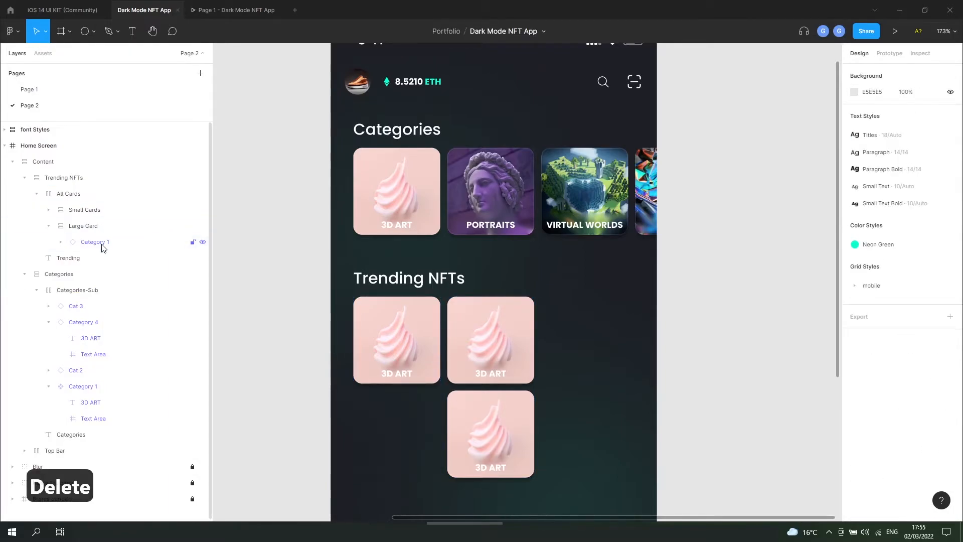
left_click(103, 247)
right_click(102, 248)
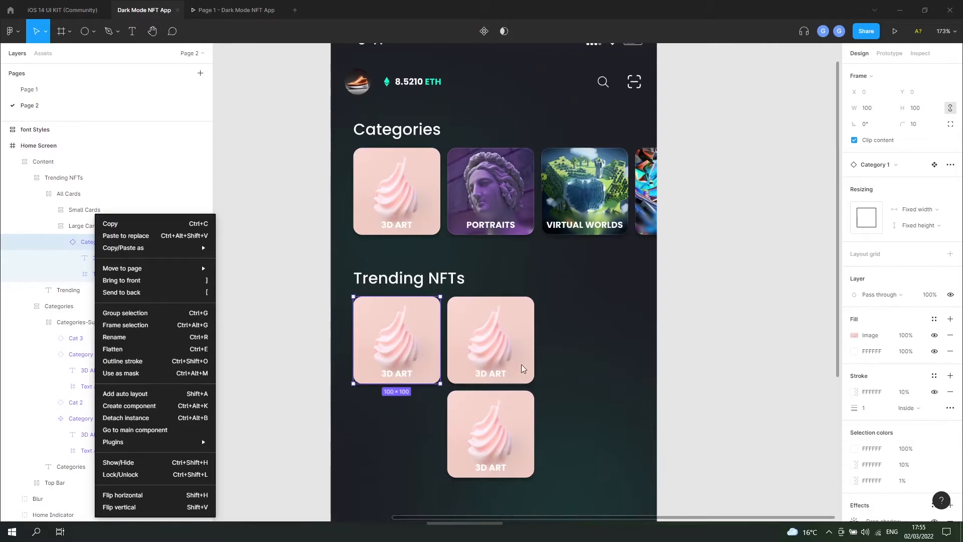
left_click(149, 418)
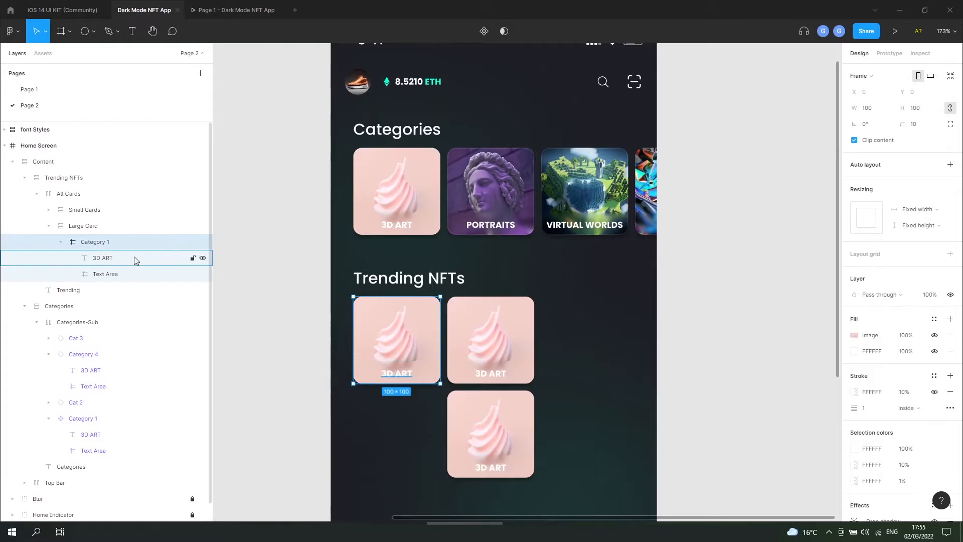
Set the vertical resizing of both the Category 1 card and its parent Large Card frame to Fill container.
scroll(499, 423, "up", 2)
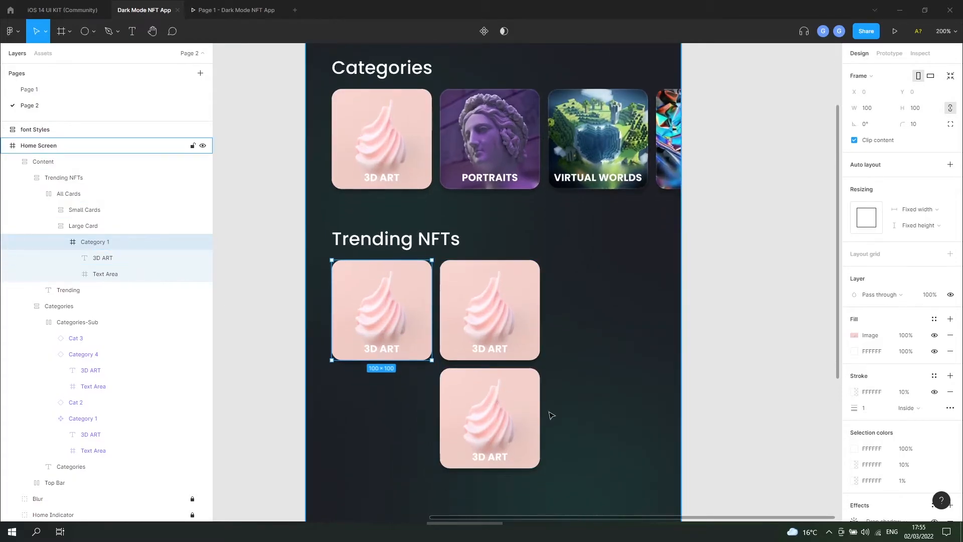
scroll(550, 413, "up", 1)
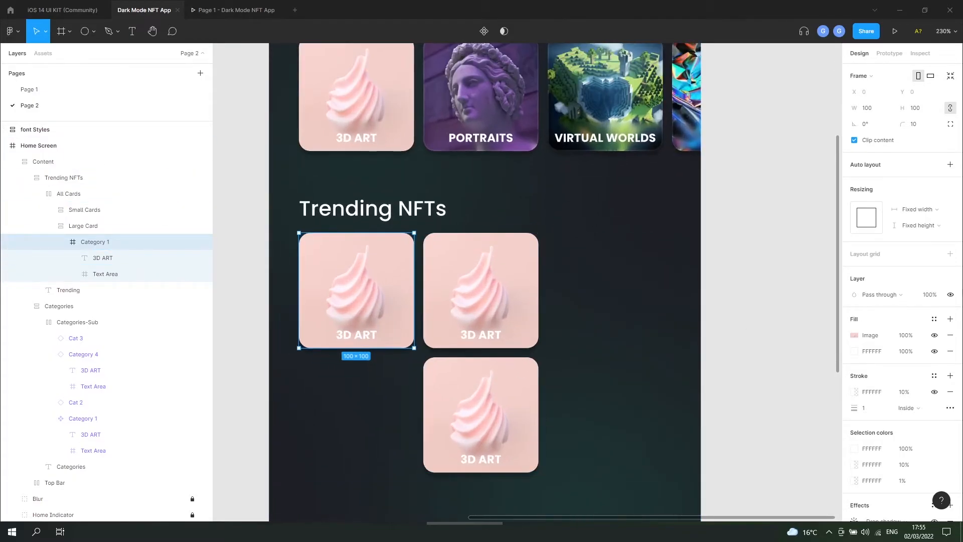
left_click(925, 225)
left_click(924, 235)
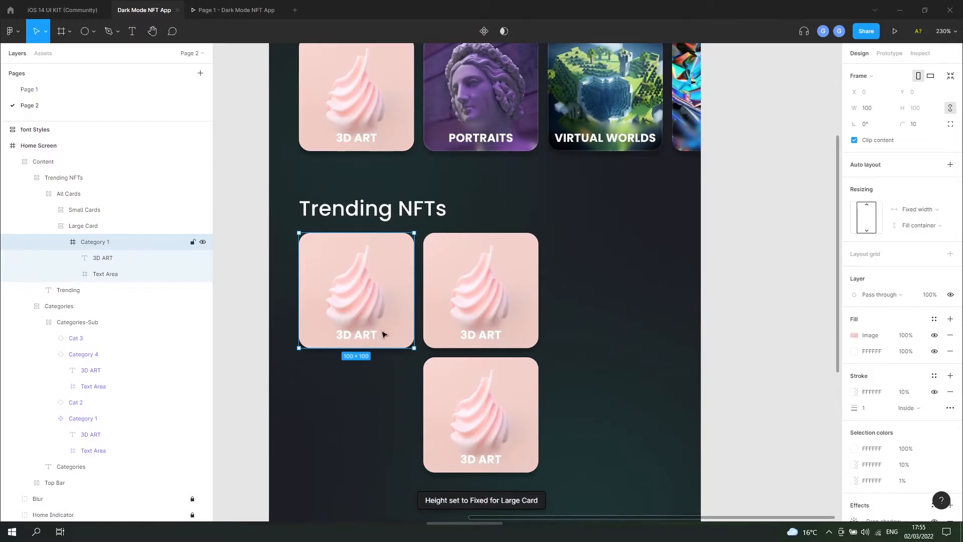
left_click(96, 226)
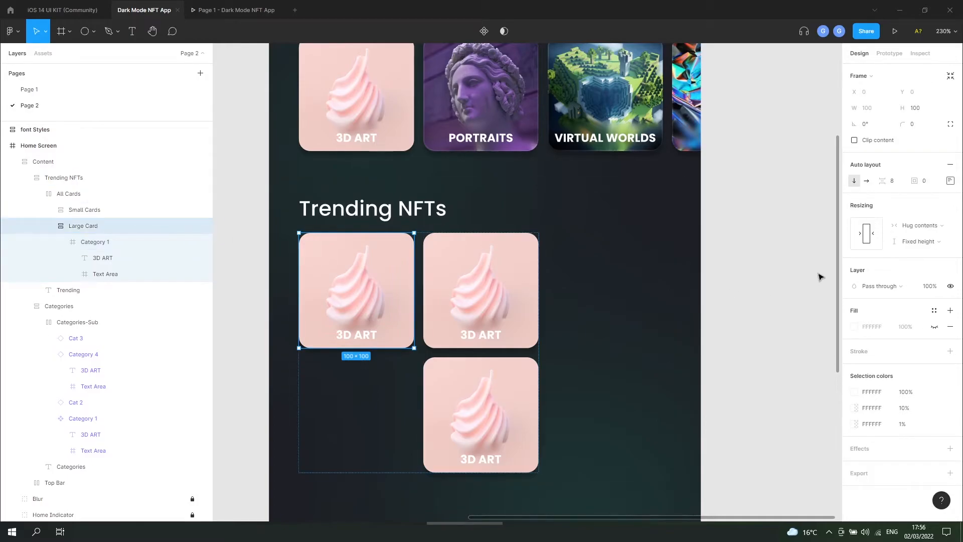
left_click(911, 245)
left_click(916, 265)
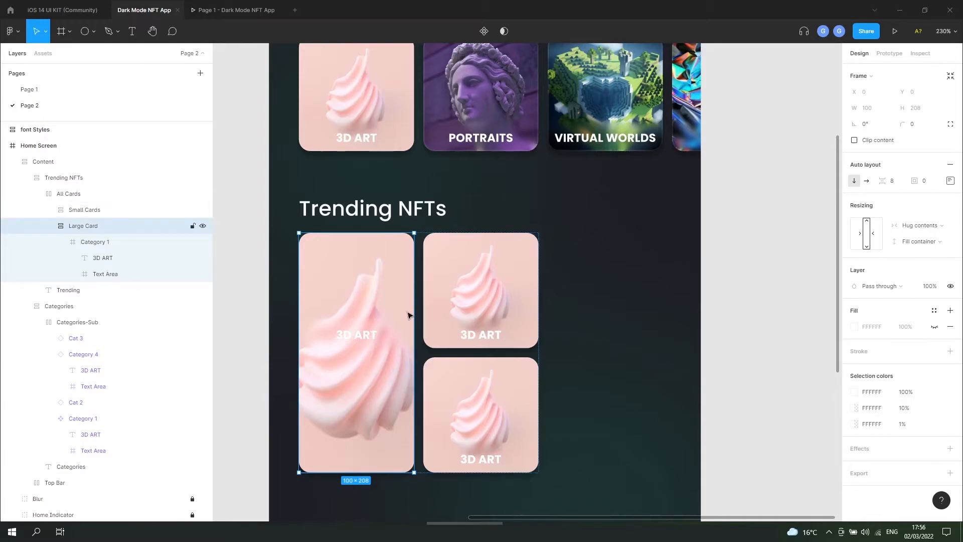
Widen the Large Card frame to about 176 px and set the Category 1 card's horizontal resizing to Fill container.
left_click_drag(414, 297, 503, 295)
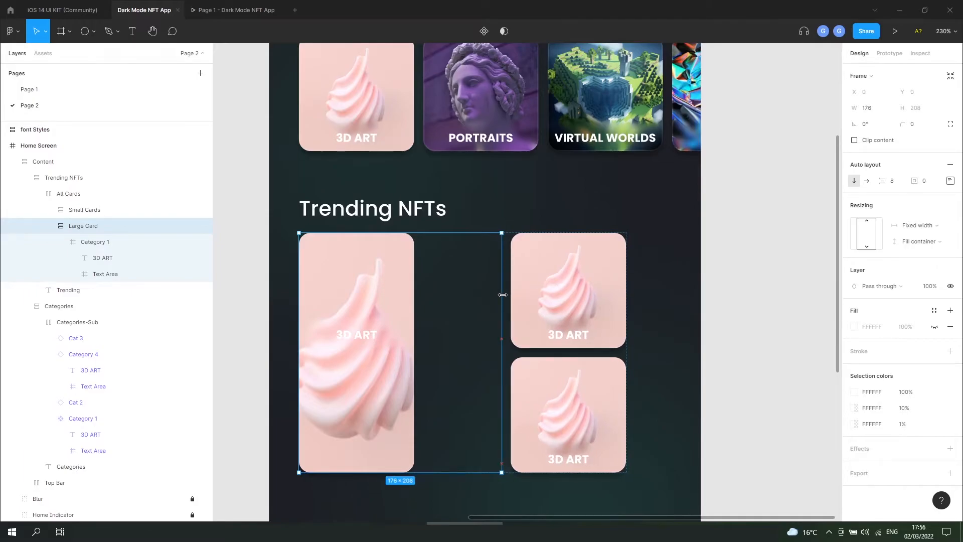
left_click(105, 242)
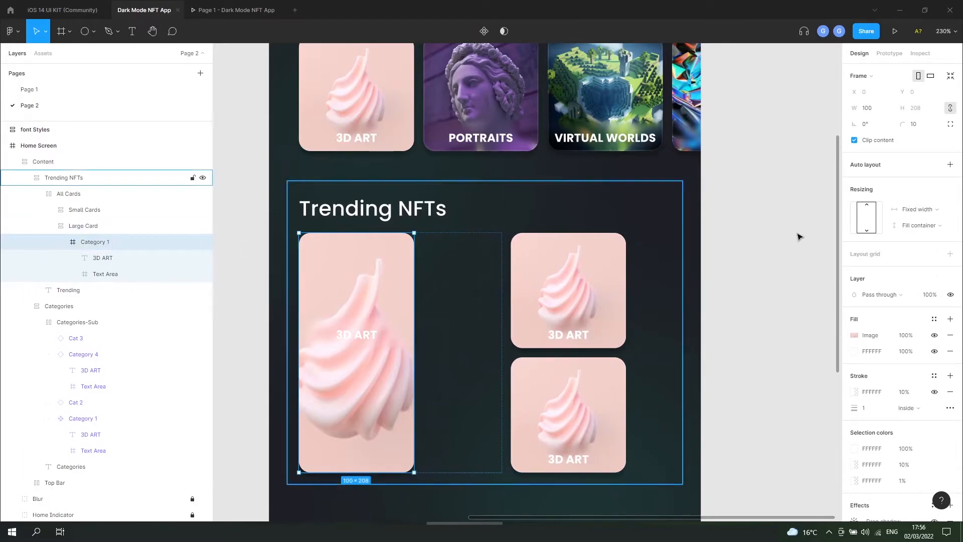
left_click(924, 215)
left_click(922, 220)
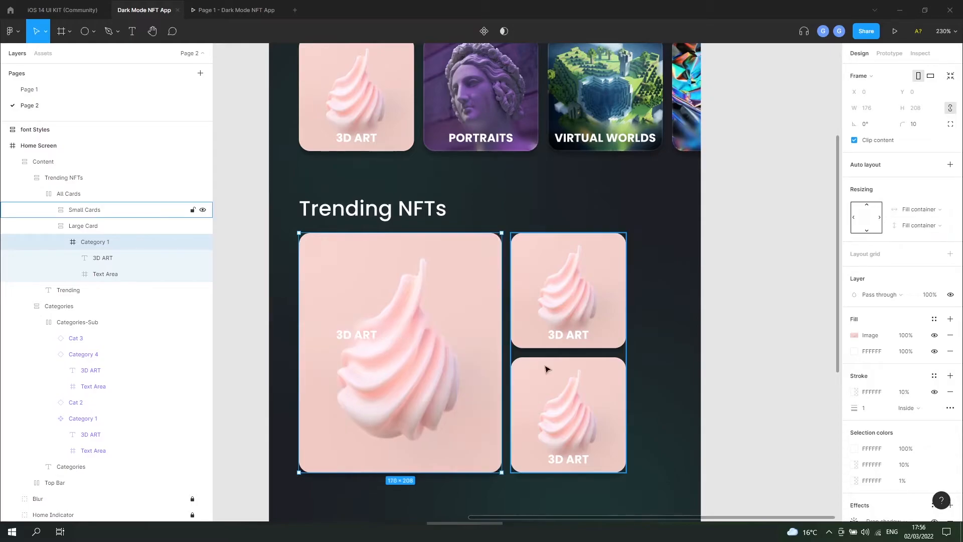
Rename the Category 1 card inside Large Card as "Trending Large".
scroll(545, 368, "down", 1)
scroll(548, 370, "down", 2)
scroll(539, 407, "down", 2)
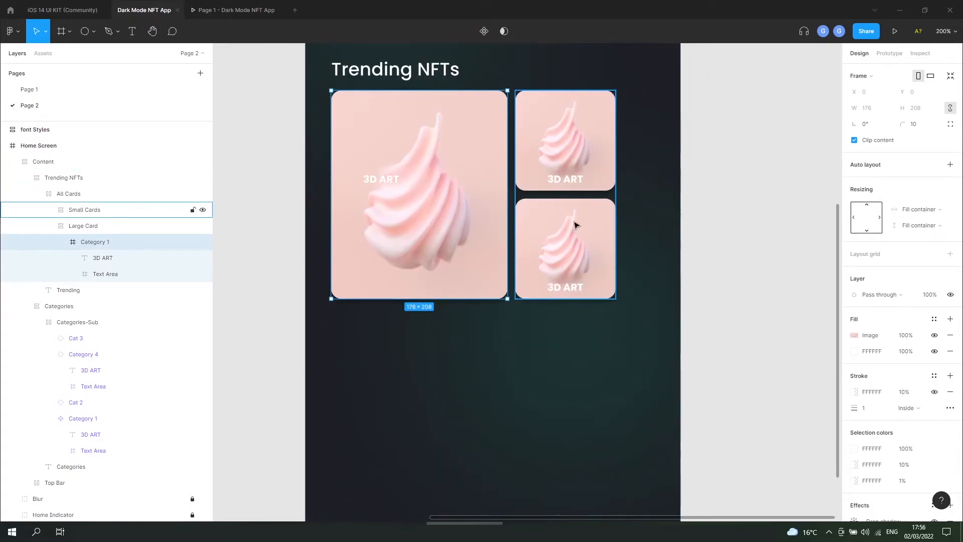
scroll(662, 224, "up", 3)
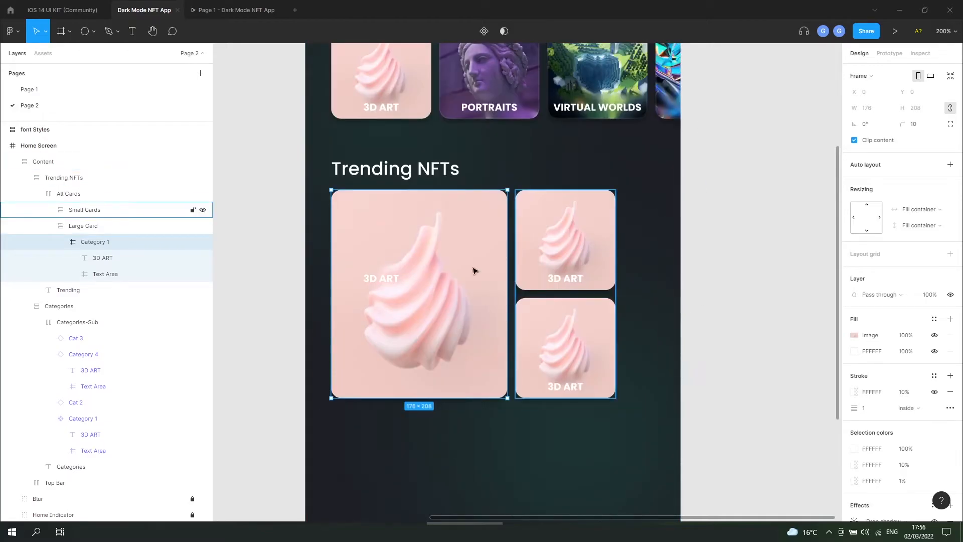
key("ctrl+r")
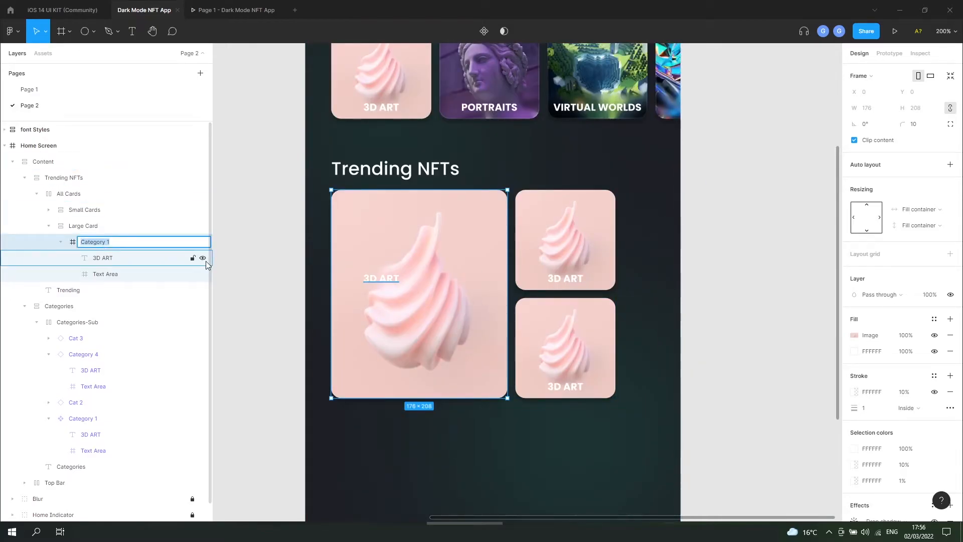
type("Tran")
key("BackSpace")
key("BackSpace")
type("ed")
key("BackSpace")
type("nding 1")
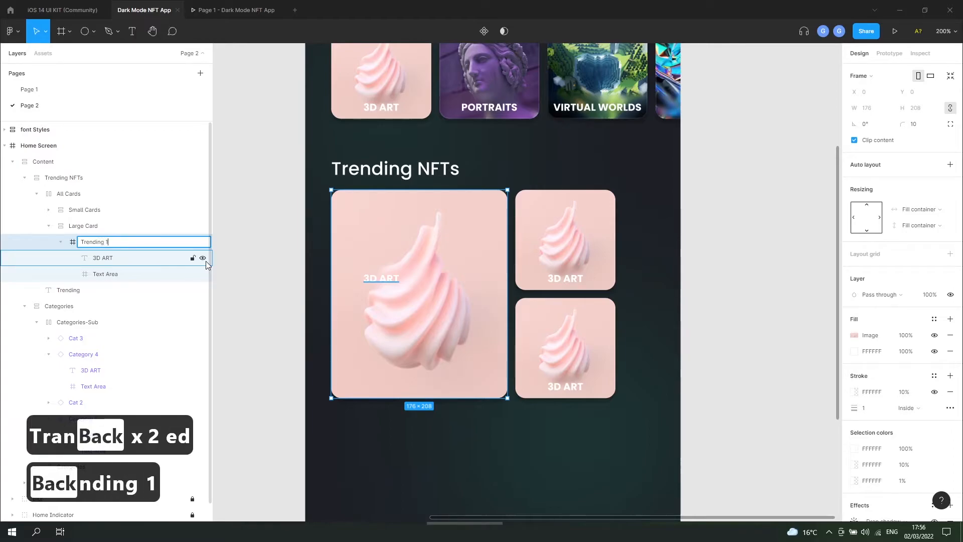
key("BackSpace")
type("Large")
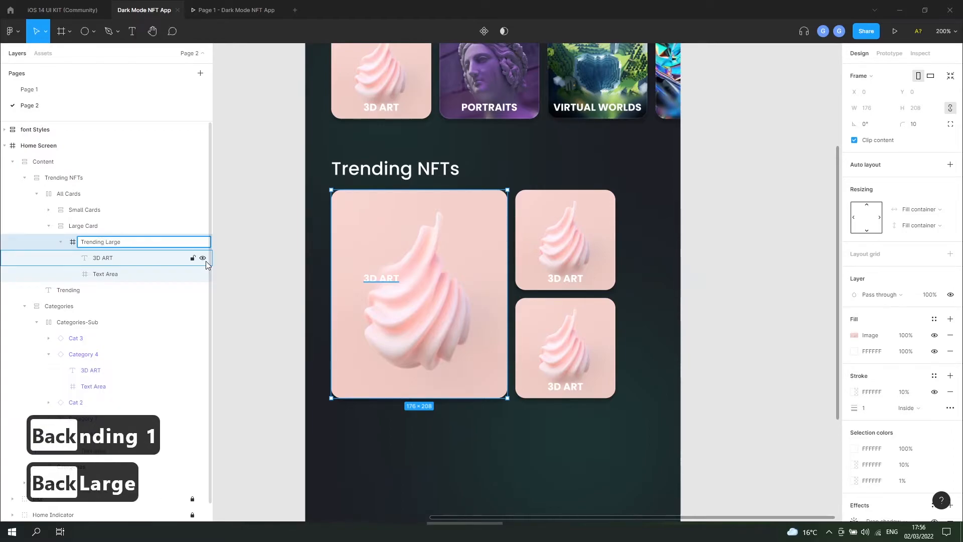
key("Return")
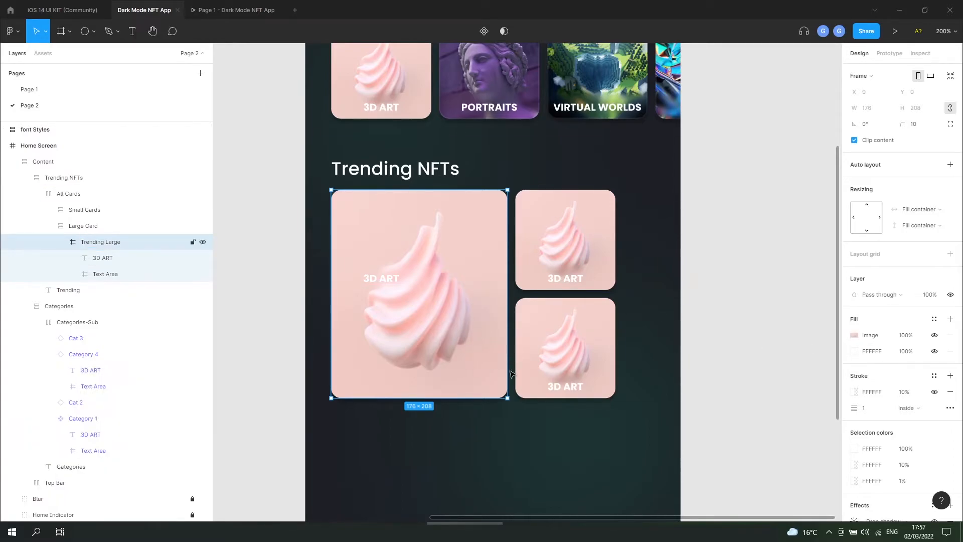
Open the Pexels plugin for the Trending Large card and search for "3d" photos.
right_click(450, 201)
mouse_move(527, 443)
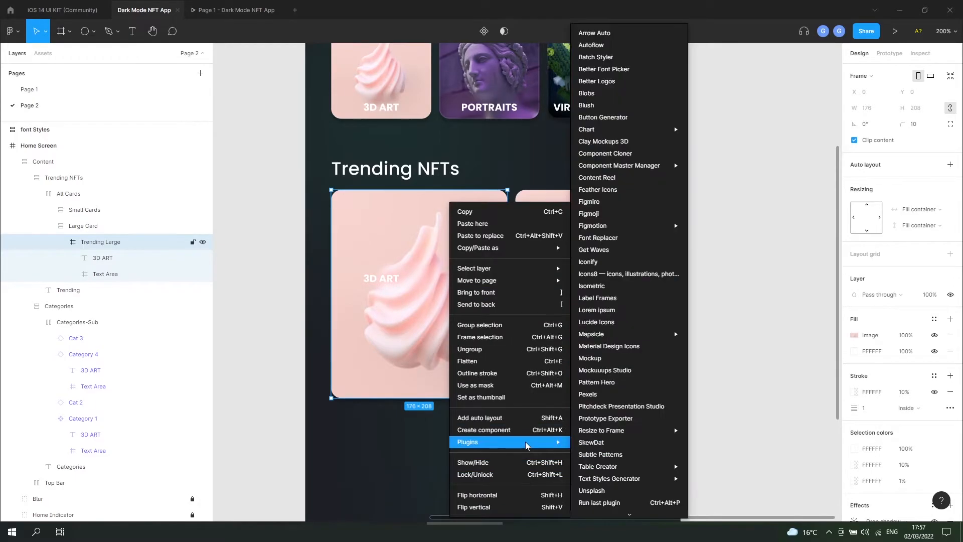
left_click(636, 397)
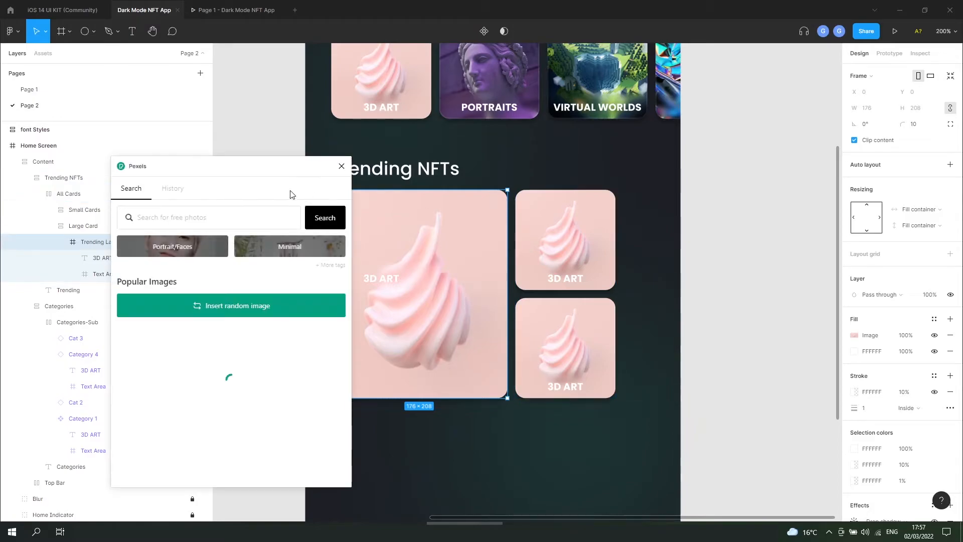
left_click(740, 154)
type("3d")
key("Return")
Try the photo of three pastel cubes and the photo of the OK hand sign as Trending Large's image fill.
scroll(776, 340, "down", 5)
scroll(776, 339, "down", 6)
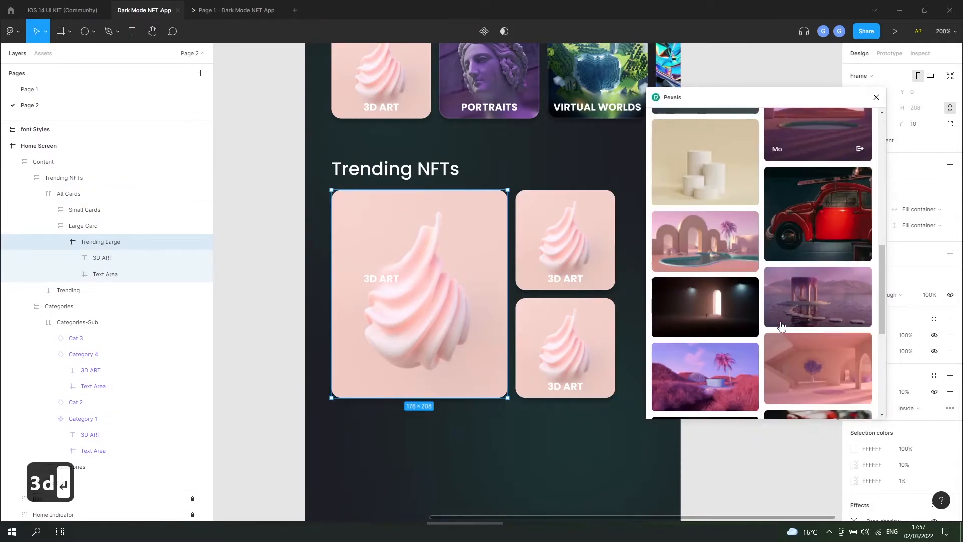
scroll(753, 320, "down", 5)
left_click(818, 321)
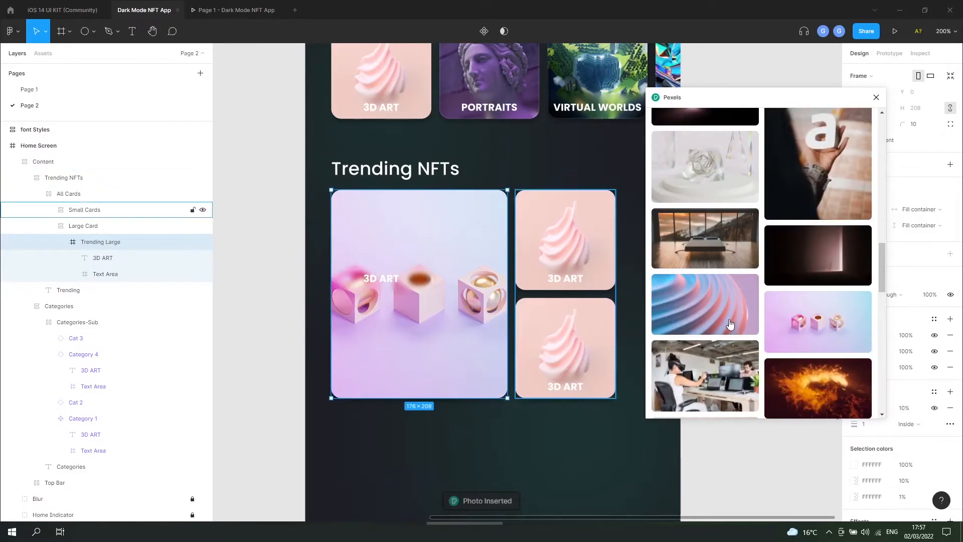
scroll(763, 301, "down", 10)
left_click(818, 366)
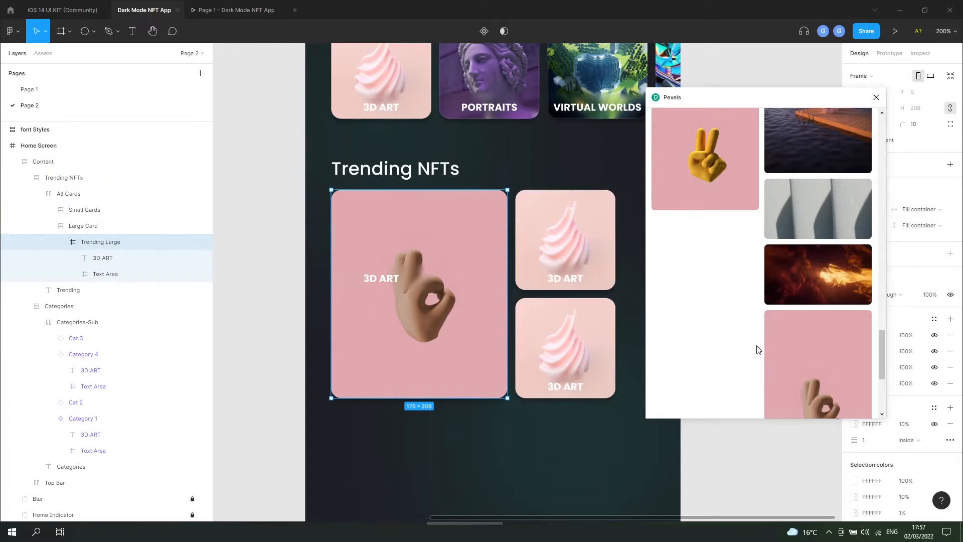
Fill Trending Large with the photo of the helmeted astronaut sitting on a sofa and close the Pexels plugin.
scroll(792, 306, "up", 10)
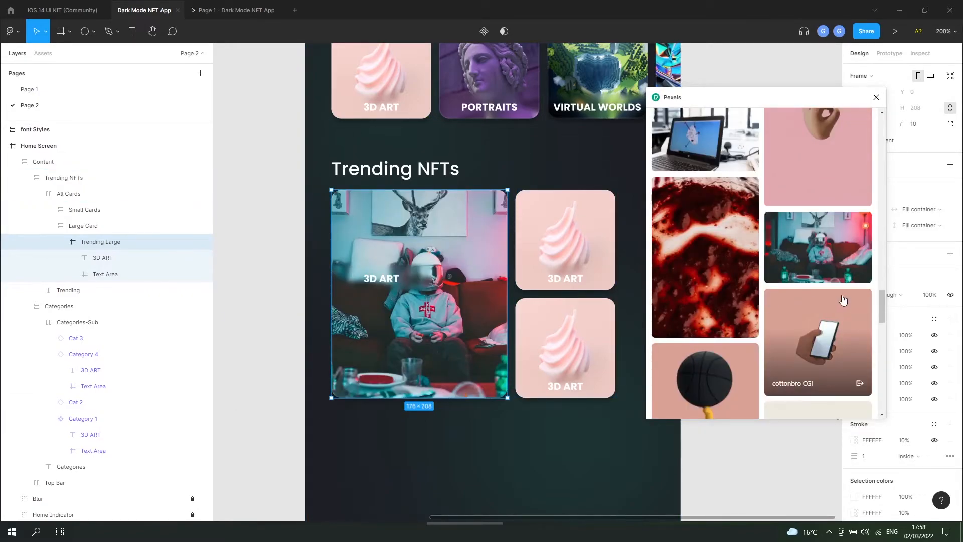
scroll(843, 301, "up", 2)
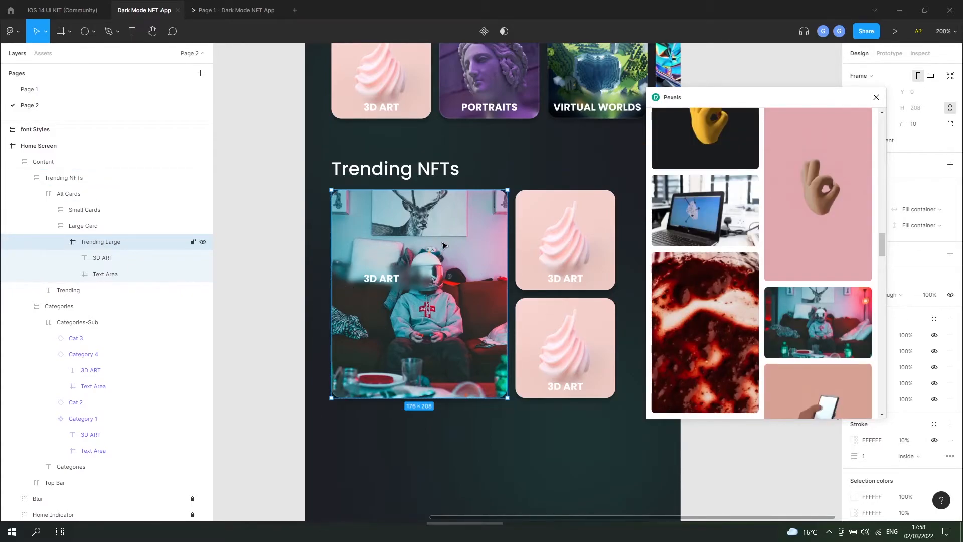
key("Escape")
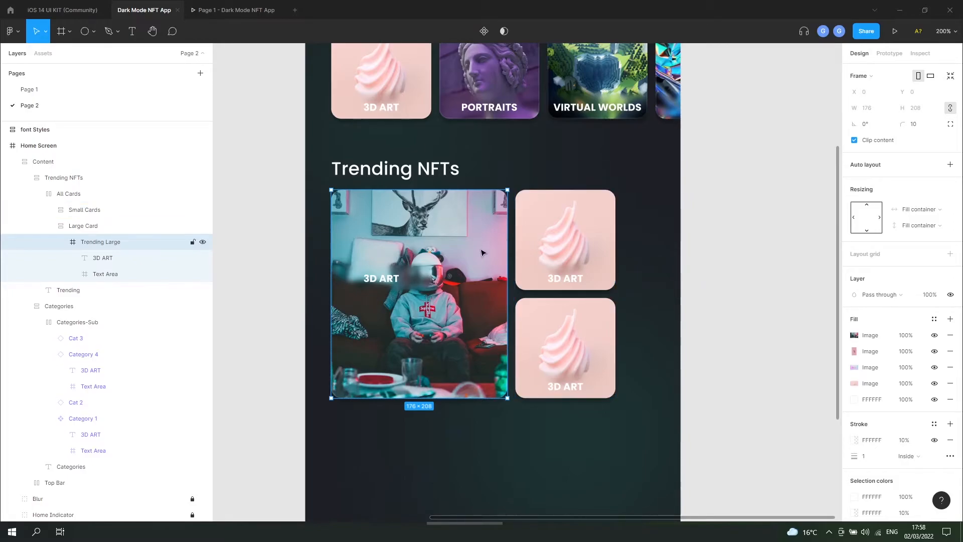
Check the large trending card in the Page 1 prototype and group Trending Large's 3D ART text with its Text Area.
left_click(239, 12)
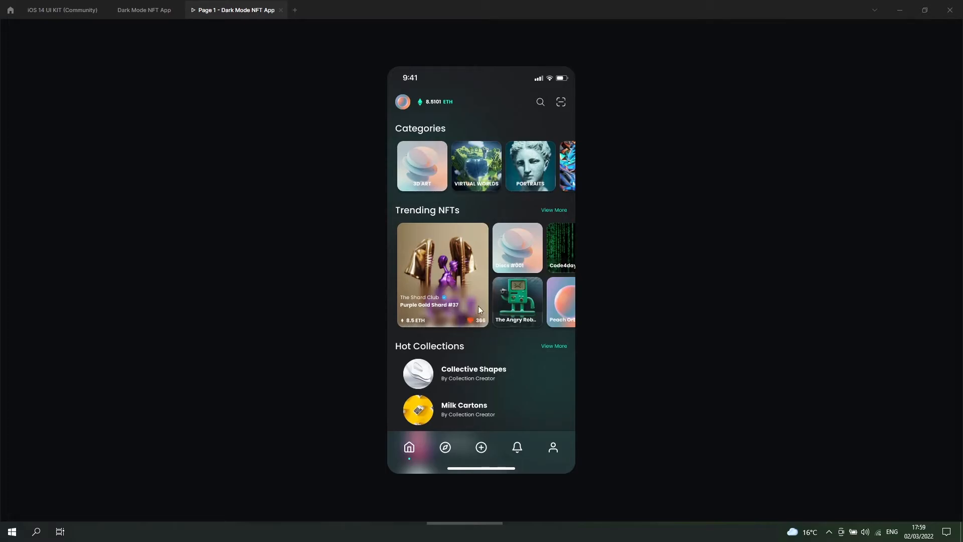
left_click(147, 14)
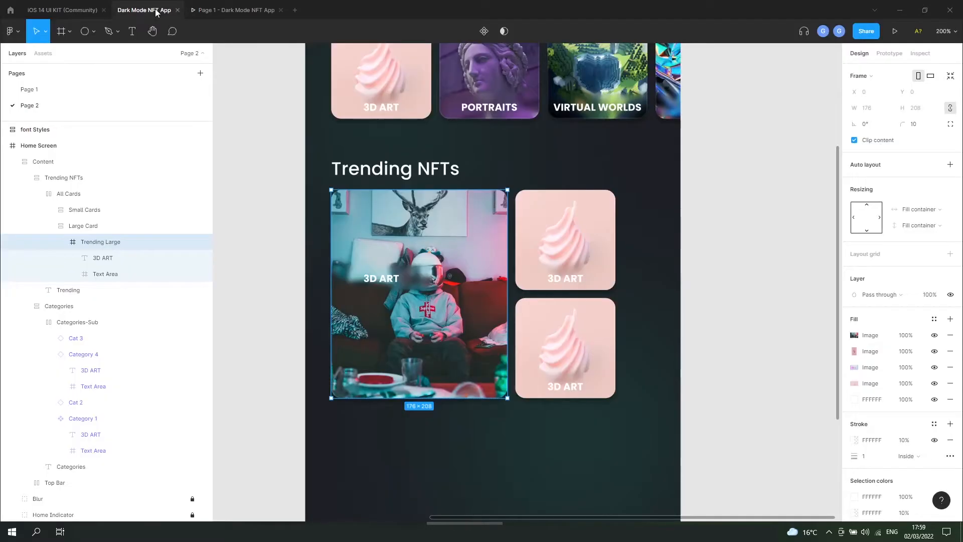
left_click(390, 284)
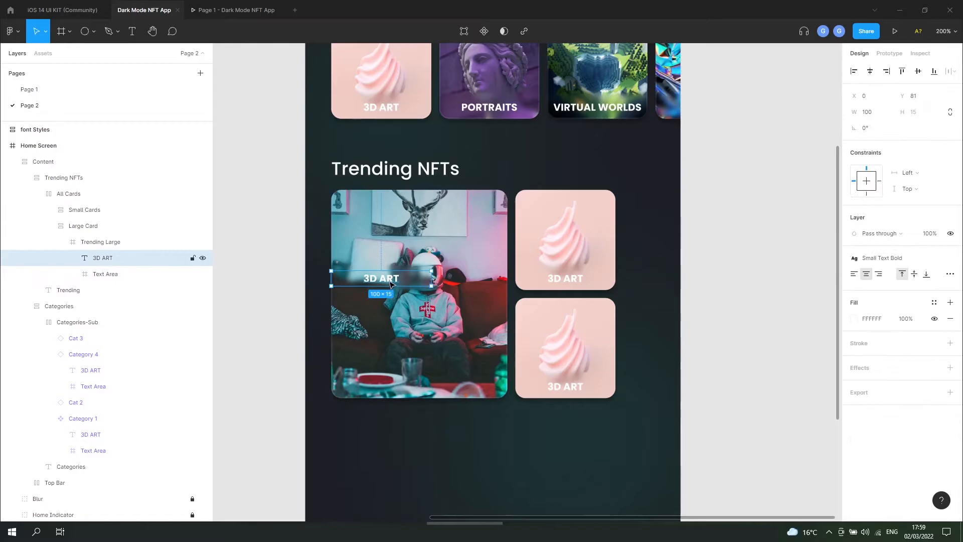
left_click(115, 276, "shift")
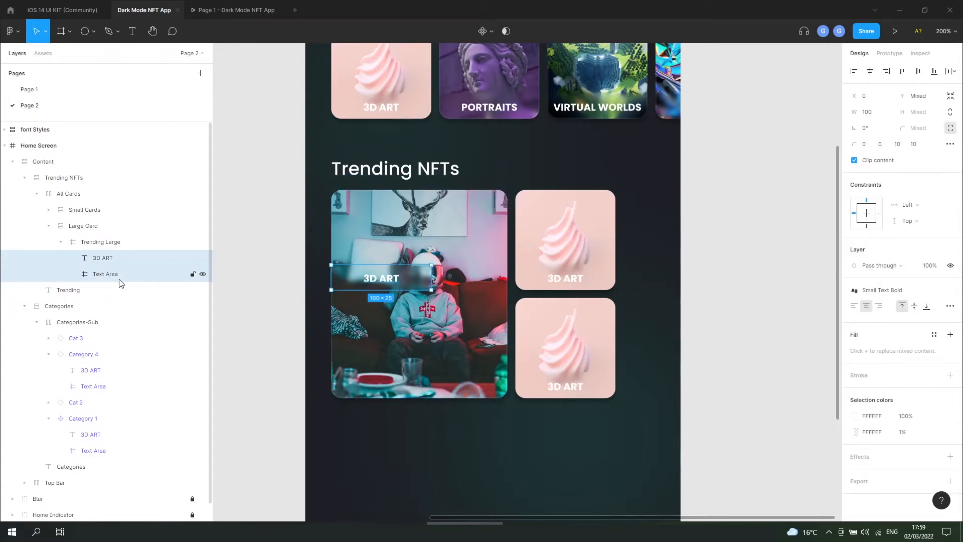
key("ctrl+g")
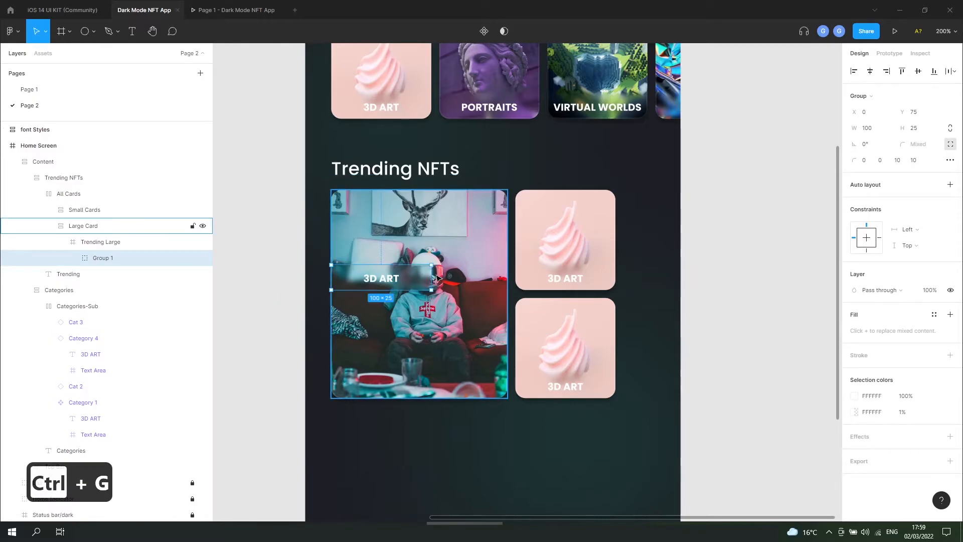
Resize the group to 176 × 68 px along the large card's lower edge and stretch the 3D ART text box to match.
left_click_drag(431, 274, 507, 285)
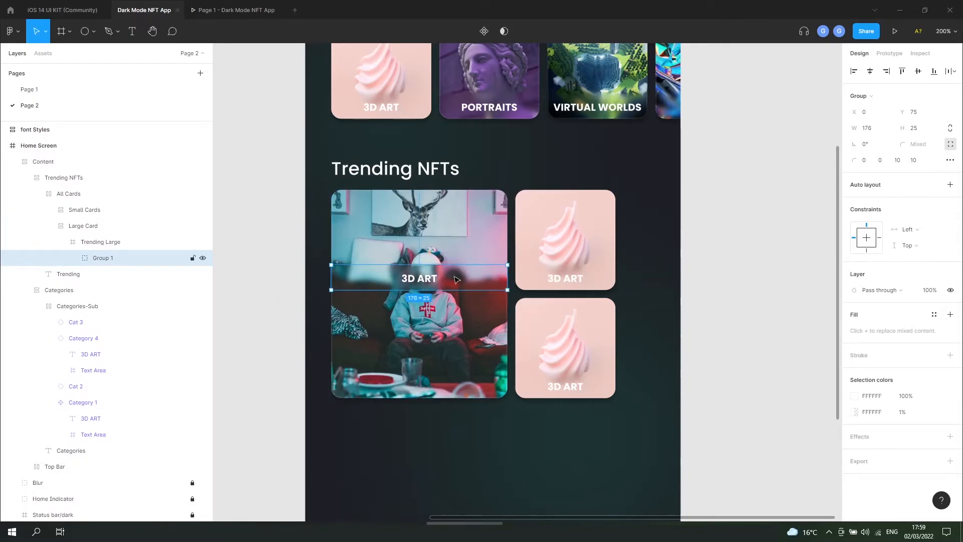
left_click_drag(461, 276, 467, 329)
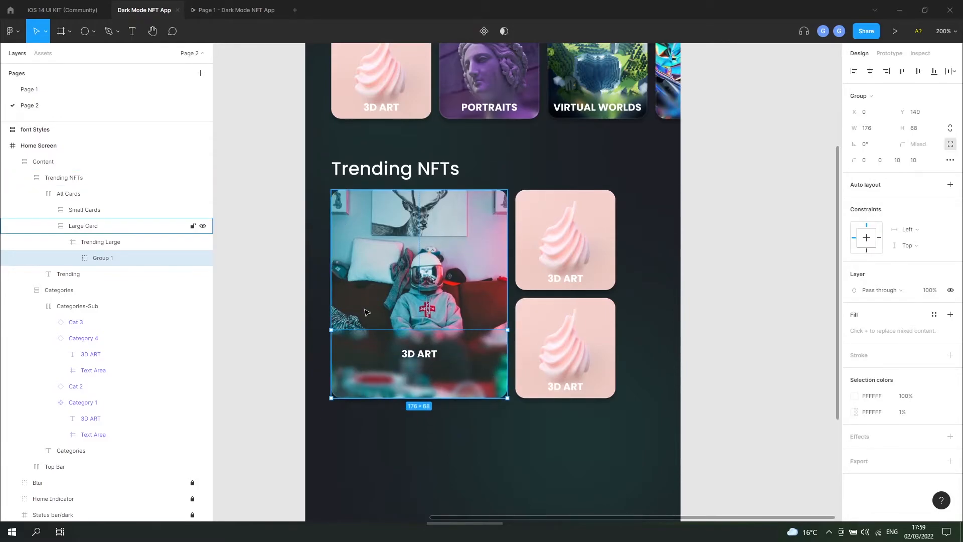
scroll(474, 328, "up", 3)
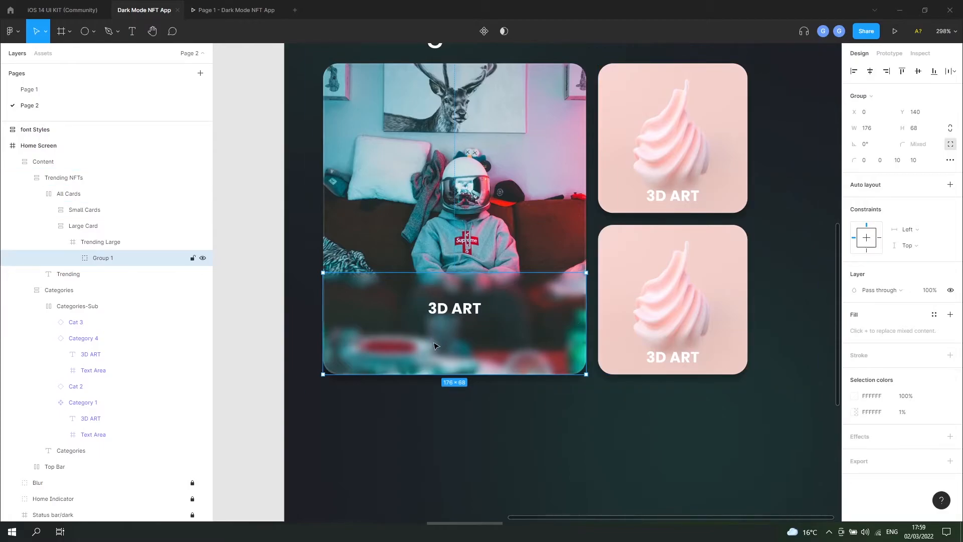
double_click(453, 312)
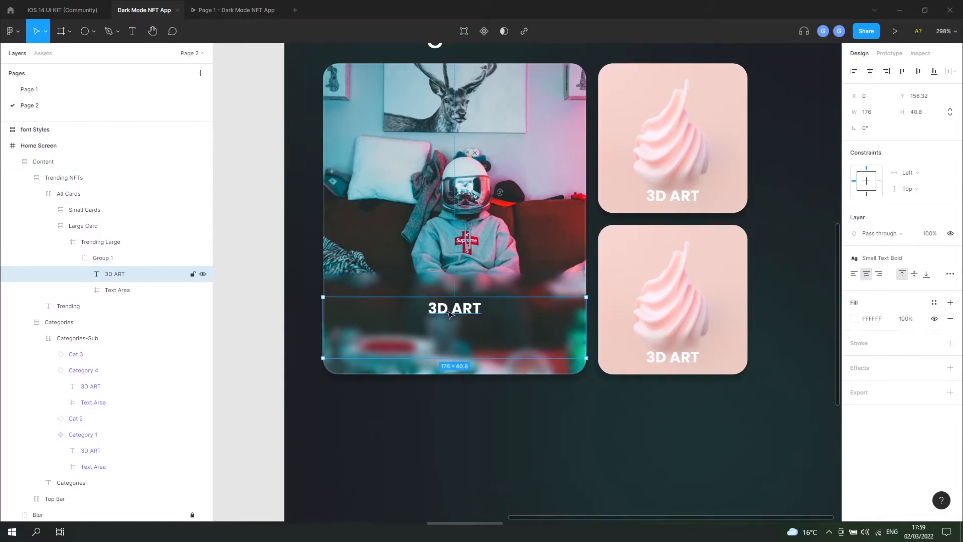
left_click_drag(401, 297, 400, 272)
left_click_drag(394, 358, 392, 375)
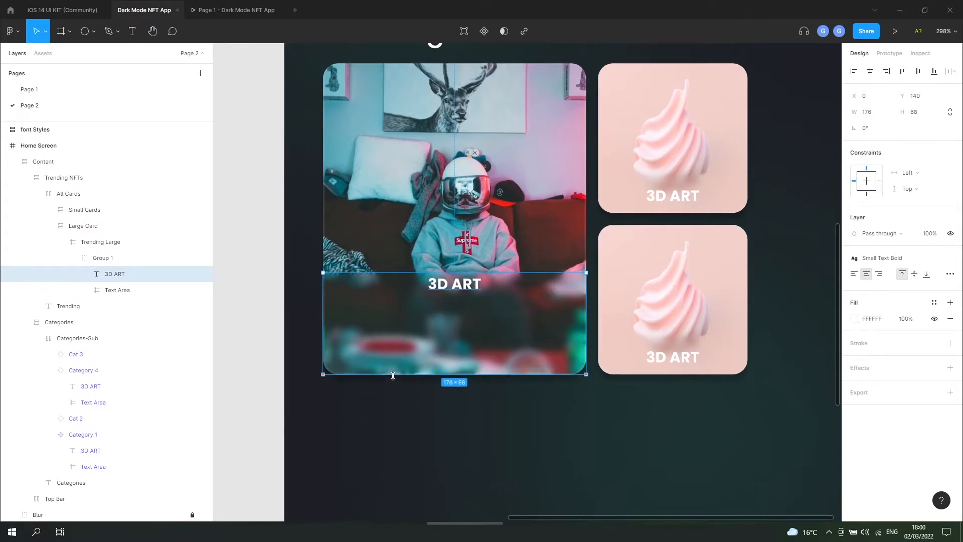
left_click(130, 258)
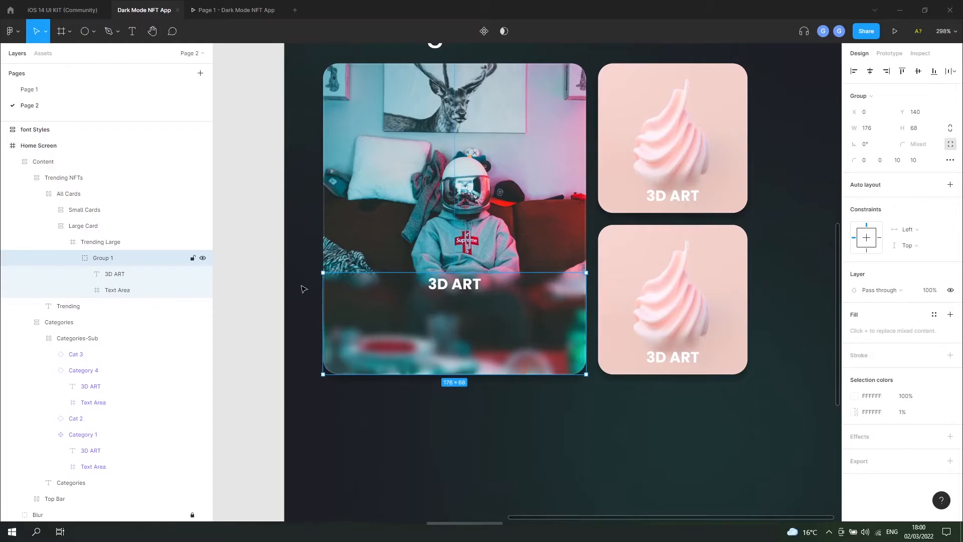
left_click(116, 278)
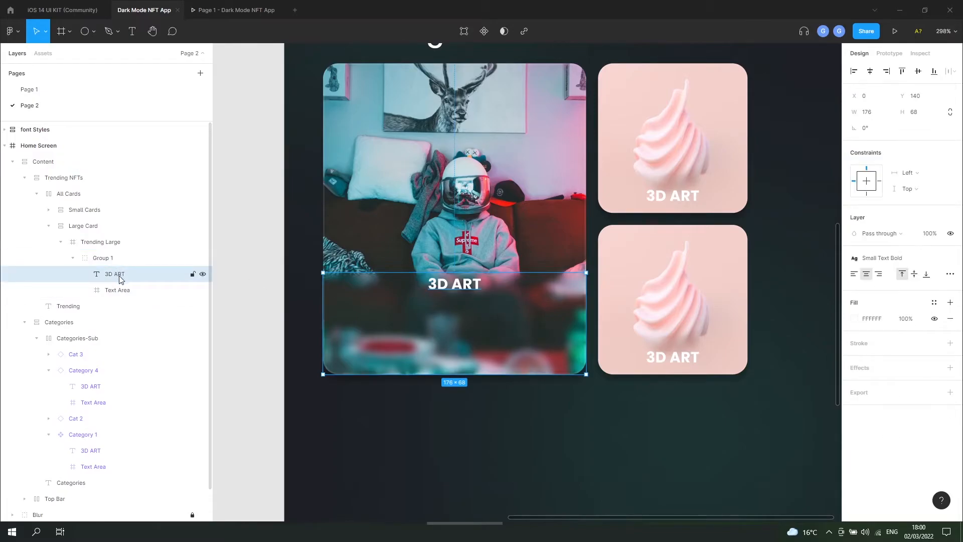
key("Delete")
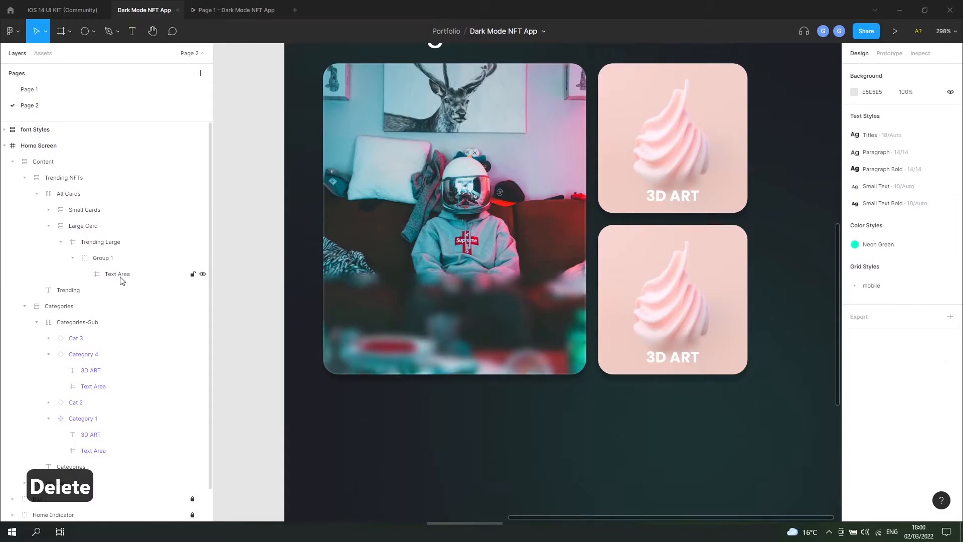
key("ctrl+z")
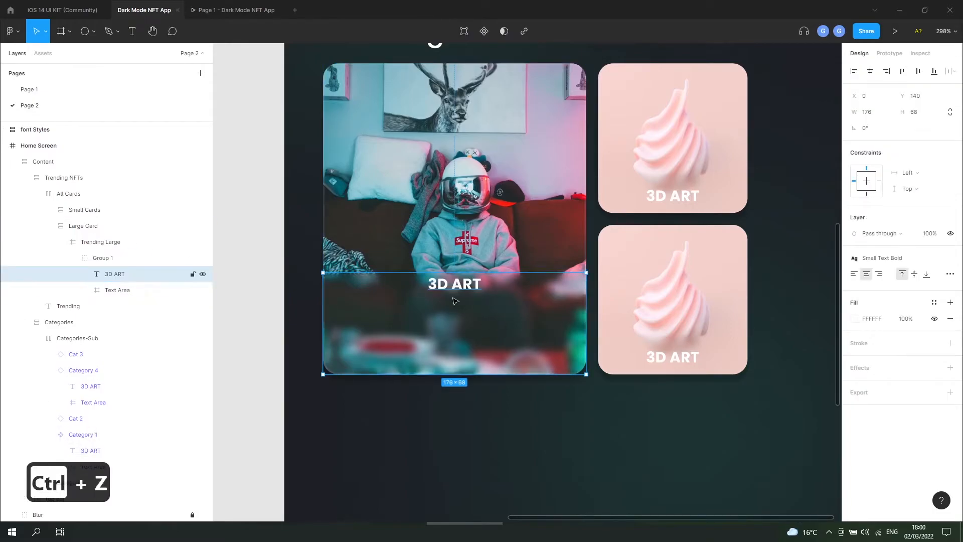
double_click(467, 286)
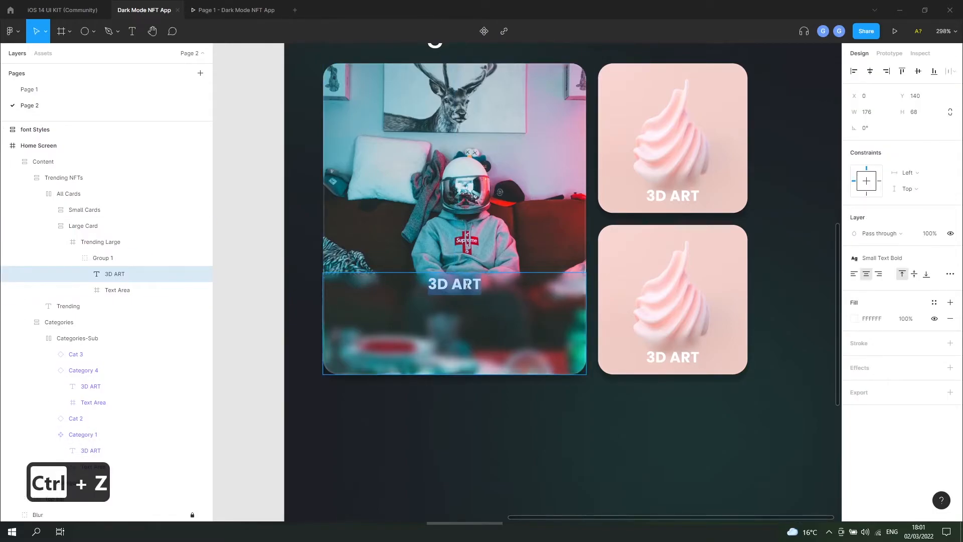
left_click(112, 274)
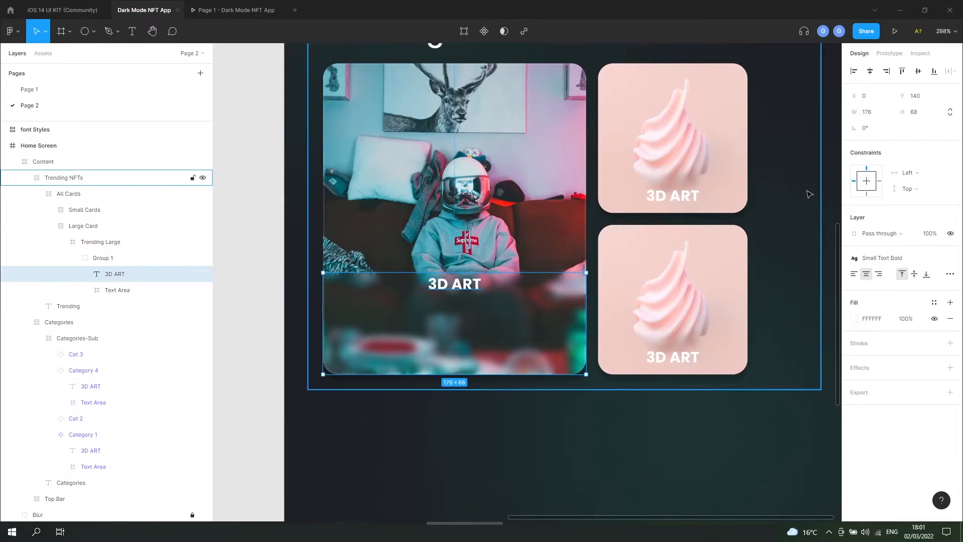
key("shift+Return")
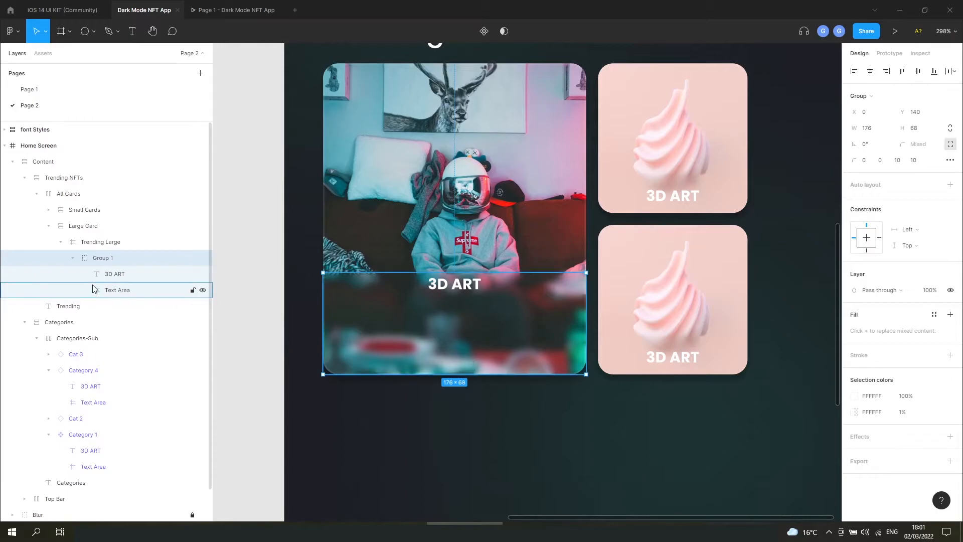
Rename the group's Text Area frame as "Background Blur" and wrap the 3D ART text in its own frame.
left_click(115, 291)
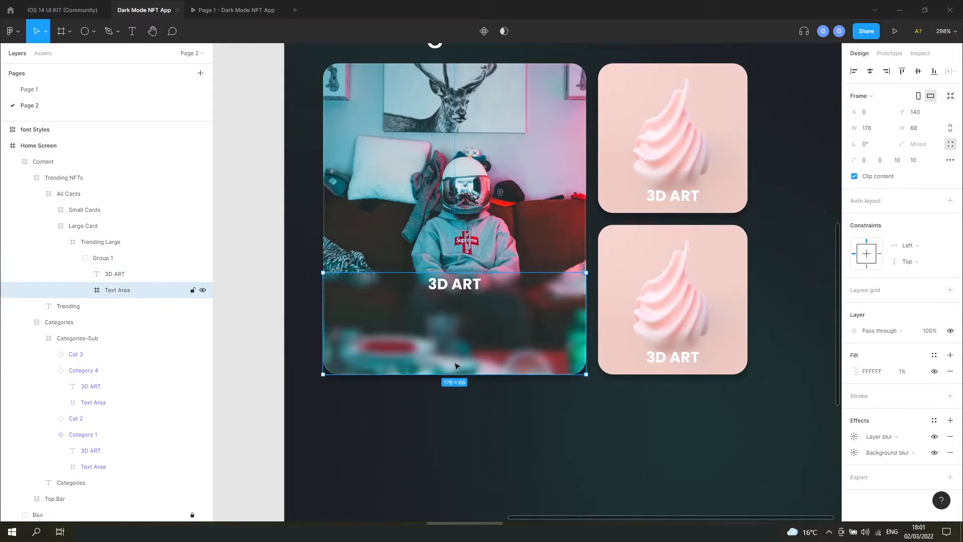
double_click(117, 290)
type("Backgrou")
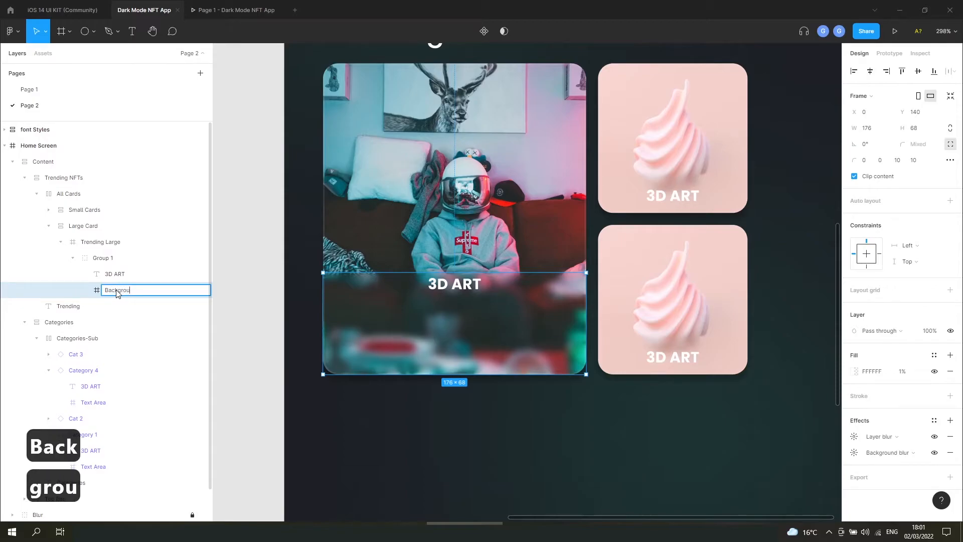
type("nd Blur")
key("Return")
left_click(122, 274)
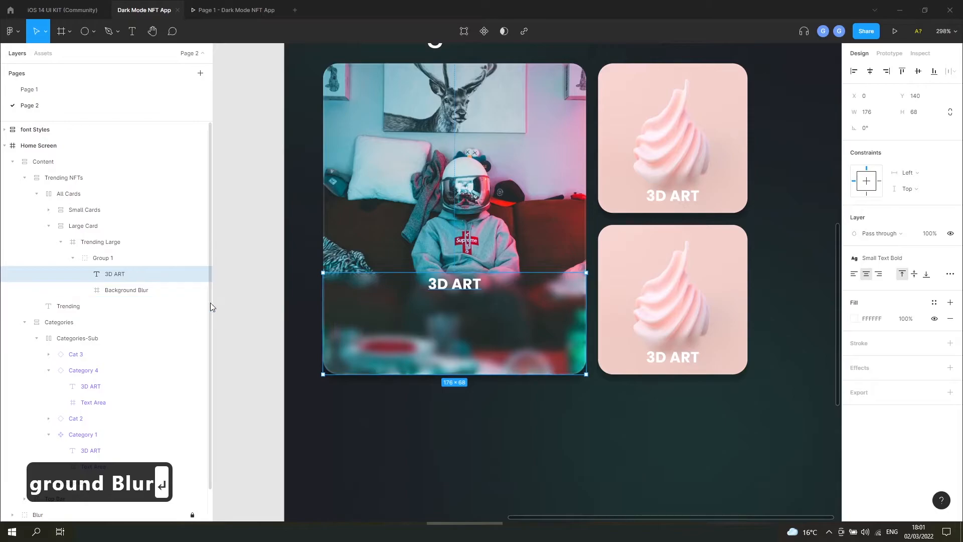
key("ctrl+alt+g")
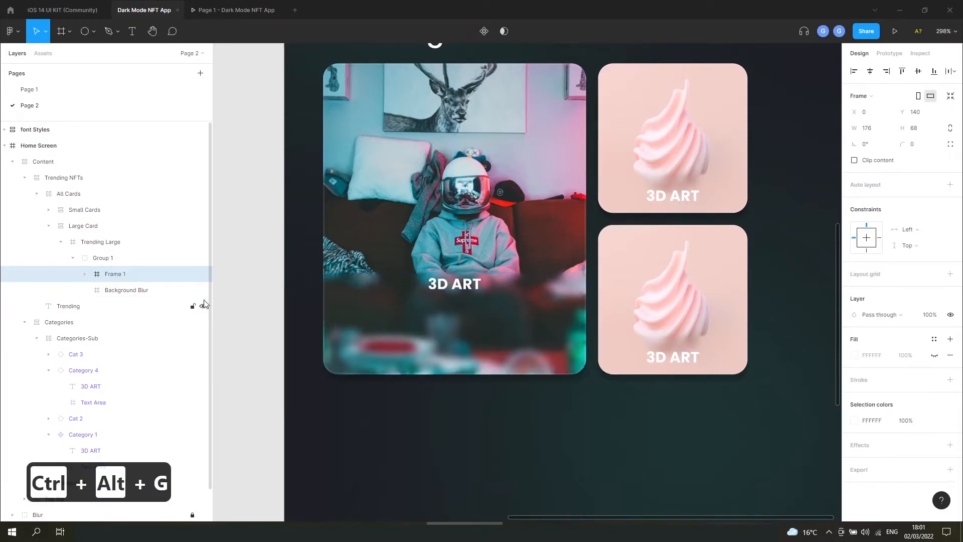
Replace the large card's 3D ART text with "NFT Club #0102" and align it left.
left_click(459, 283)
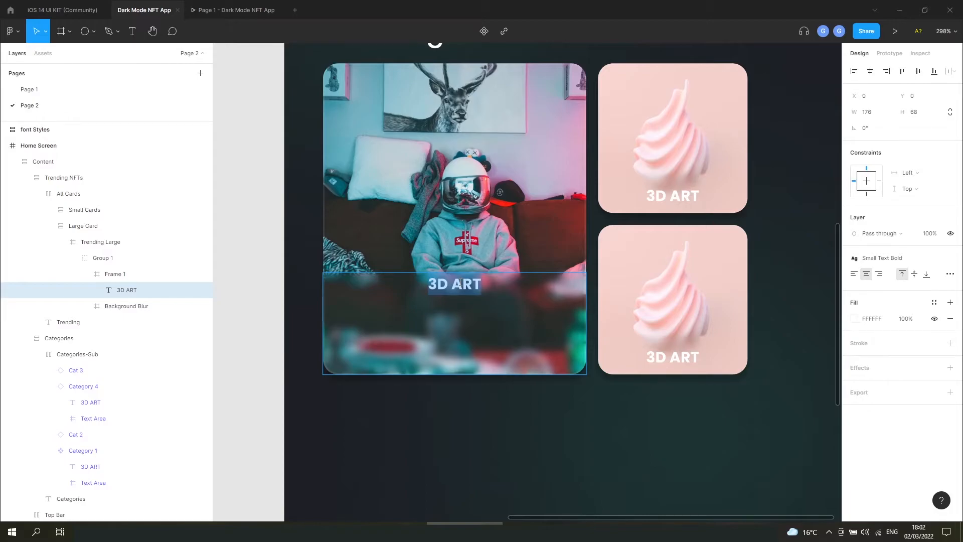
type("NFT C")
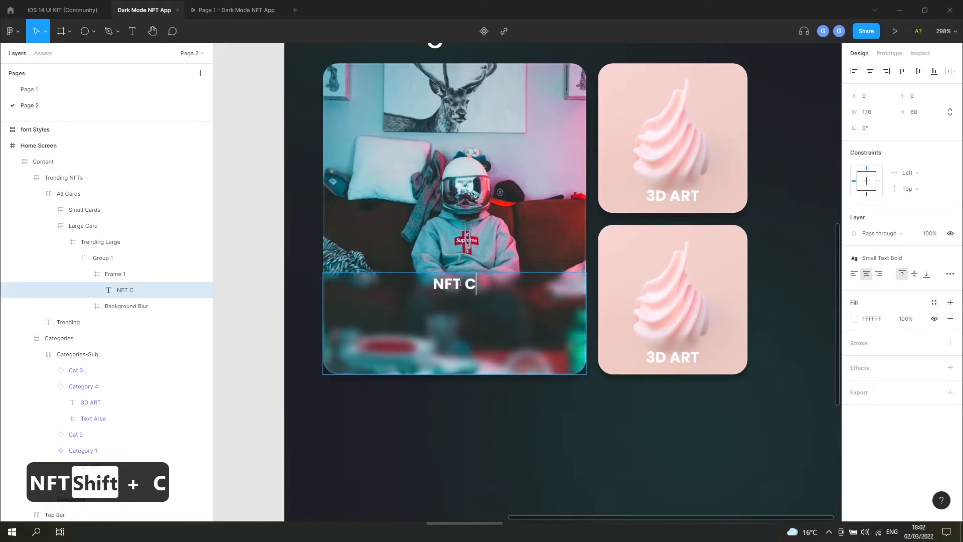
type("lub #0102")
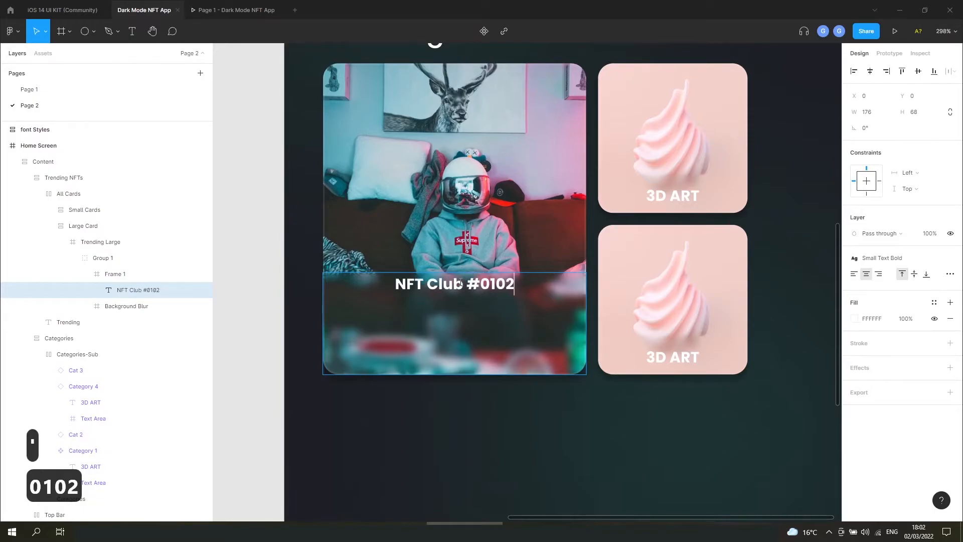
left_click(855, 274)
left_click(151, 290)
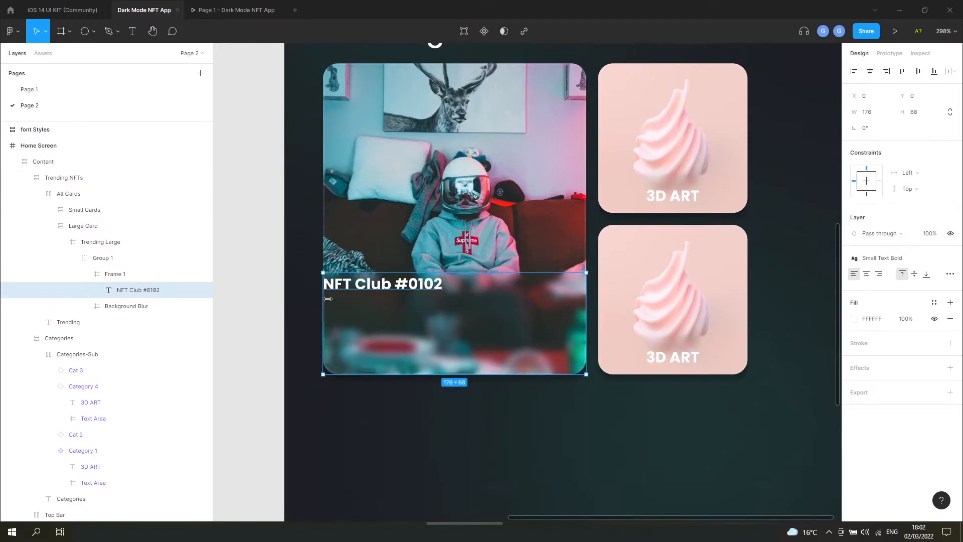
Add auto layout to the frame that holds the NFT Club #0102 text.
left_click(116, 277)
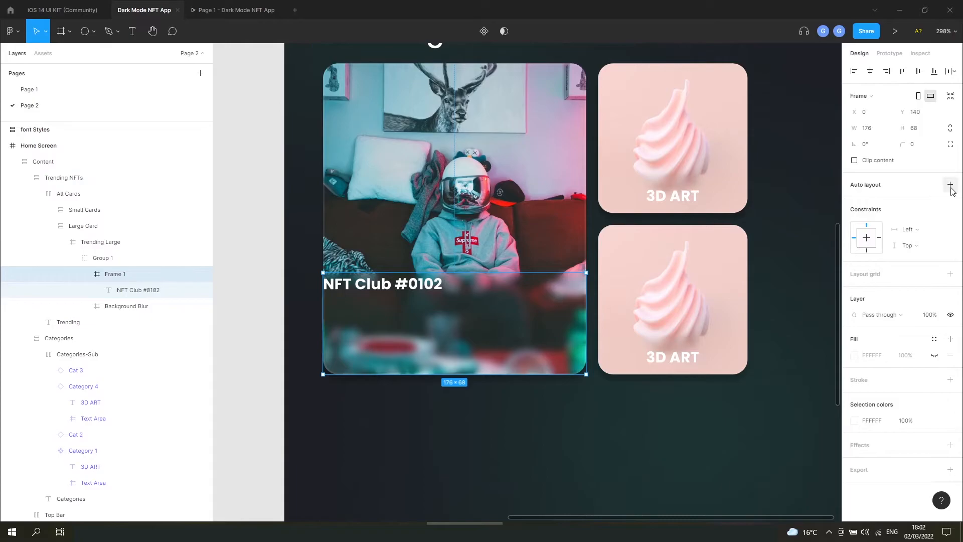
left_click(950, 185)
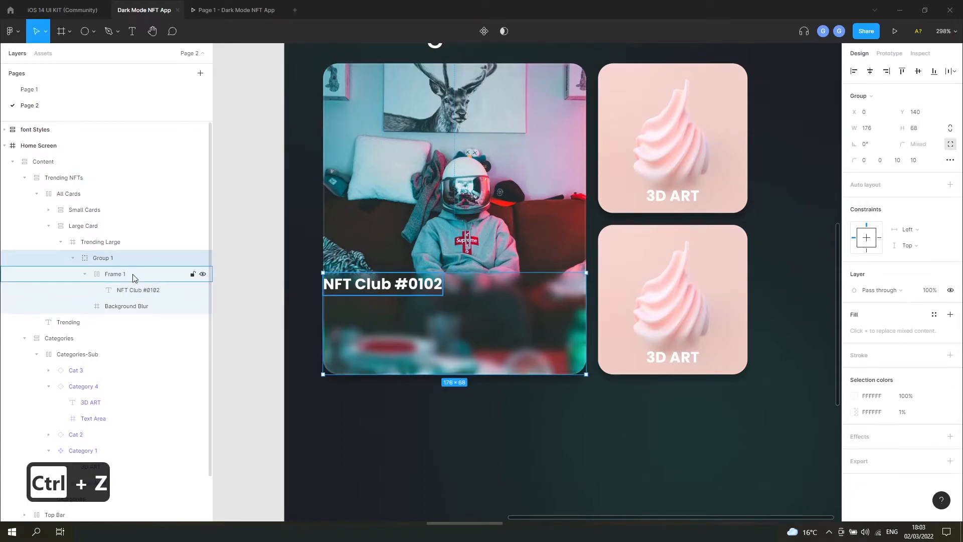
Rename the auto layout frame around the NFT Club #0102 text as "Titles".
double_click(118, 274)
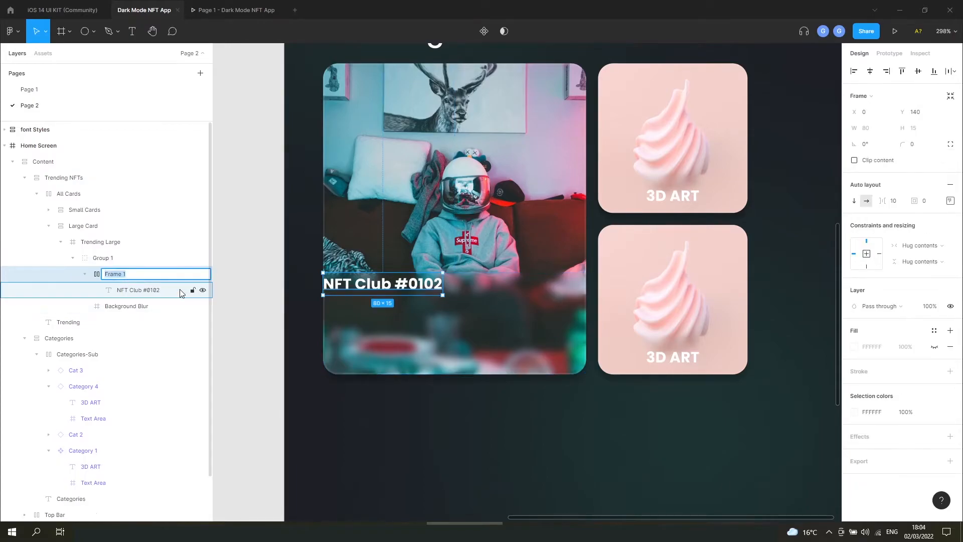
type("Titles")
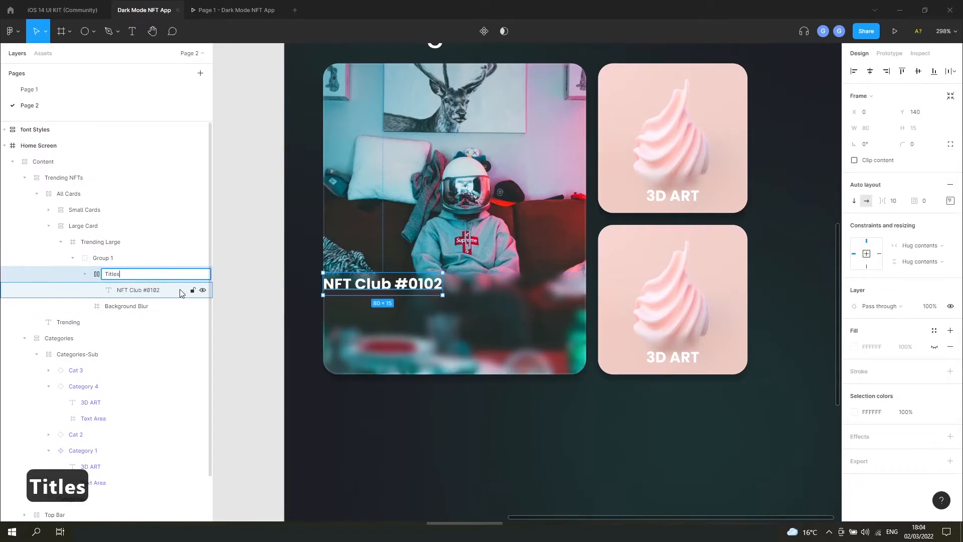
key("Return")
Duplicate the NFT Club #0102 text inside the Titles frame and switch the frame's auto layout to vertical.
left_click(144, 291)
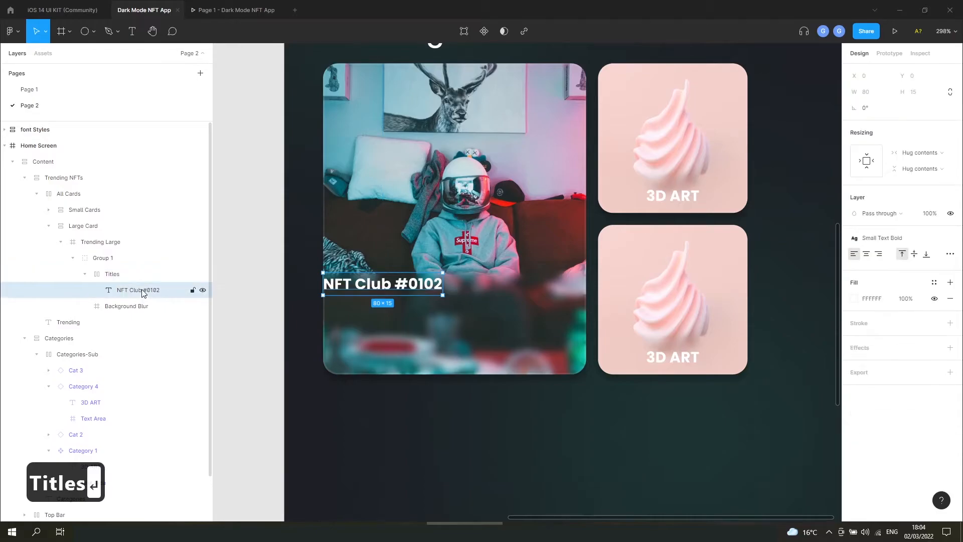
key("ctrl+d")
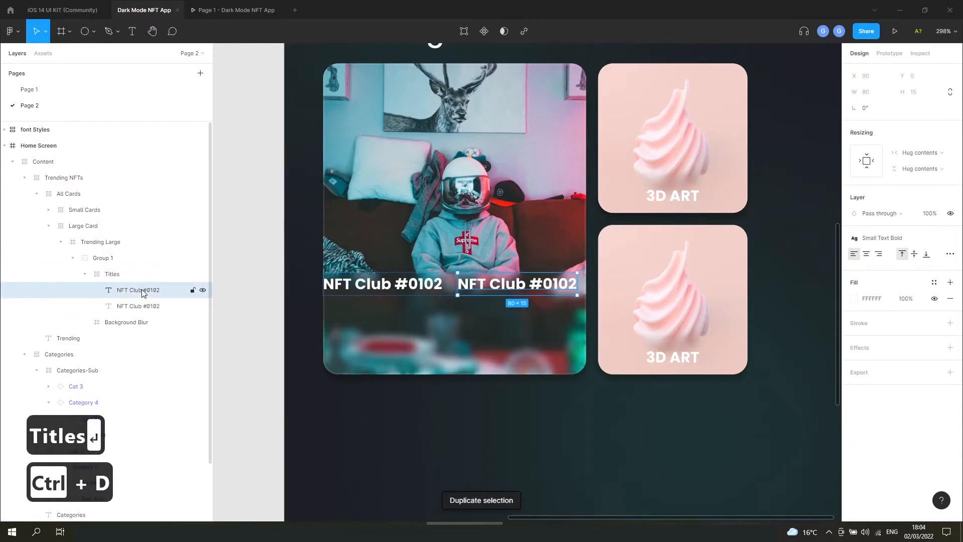
left_click(116, 275)
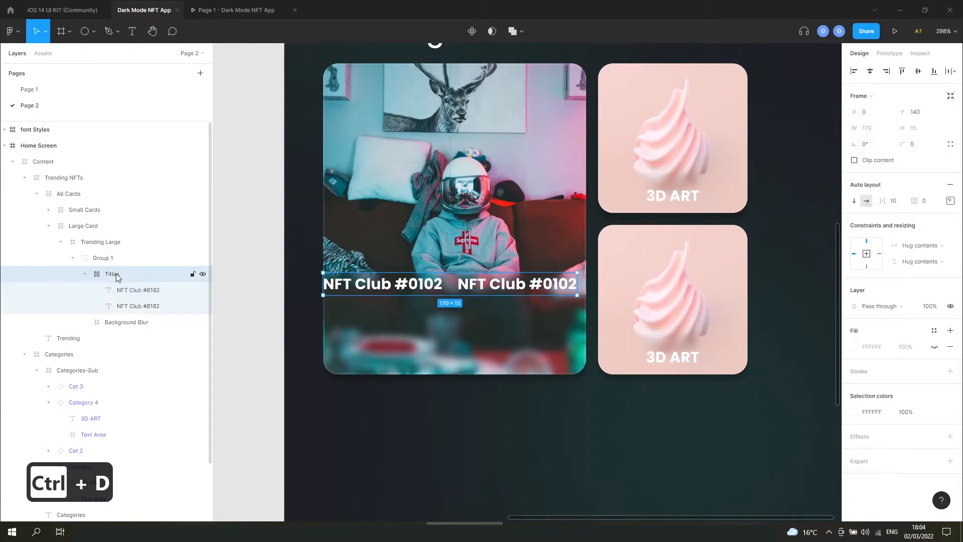
left_click(855, 201)
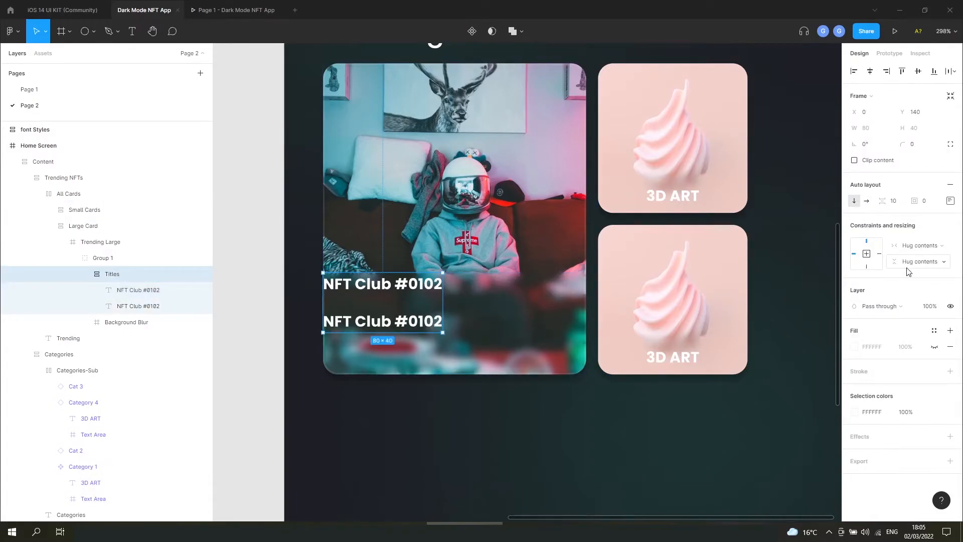
Replace the upper title text on the large card with "The NFT Club".
double_click(382, 283)
double_click(381, 284)
type("The NFT Club")
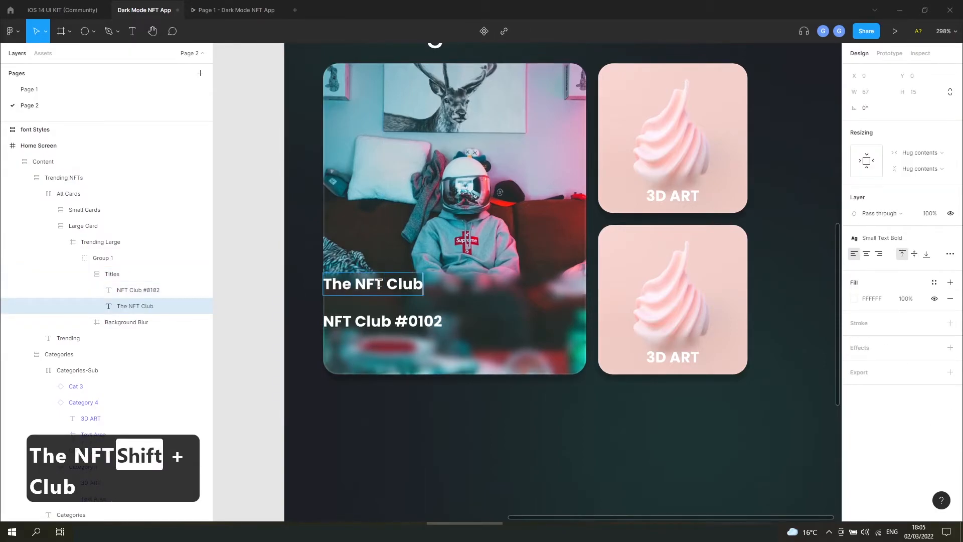
Apply the Small Text style to The NFT Club text.
left_click(906, 241)
left_click(890, 347)
left_click(884, 245)
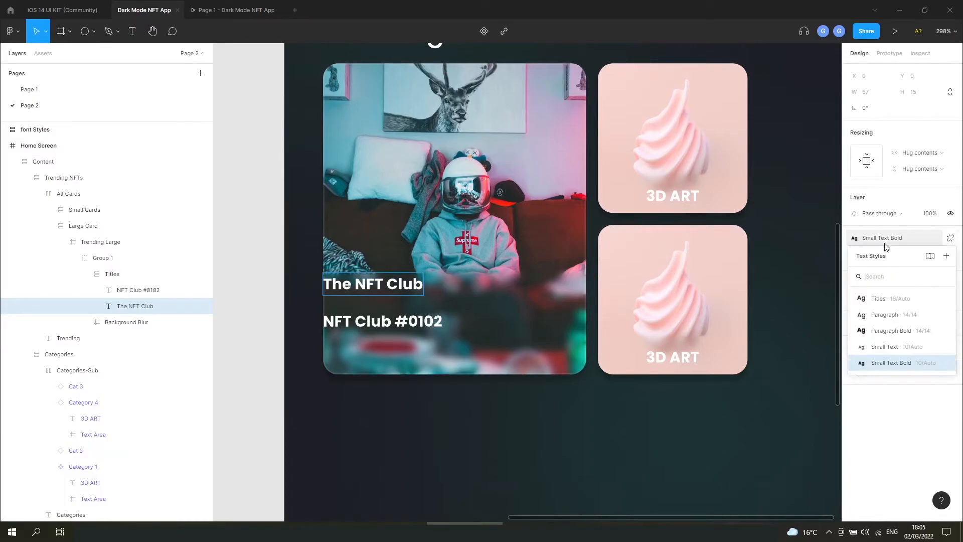
left_click(889, 356)
left_click(142, 306)
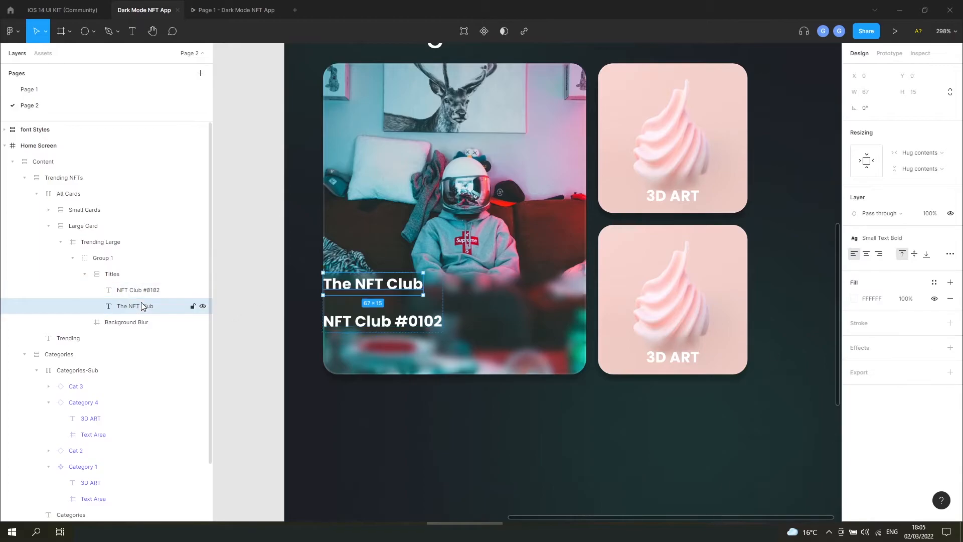
left_click(878, 238)
left_click(880, 354)
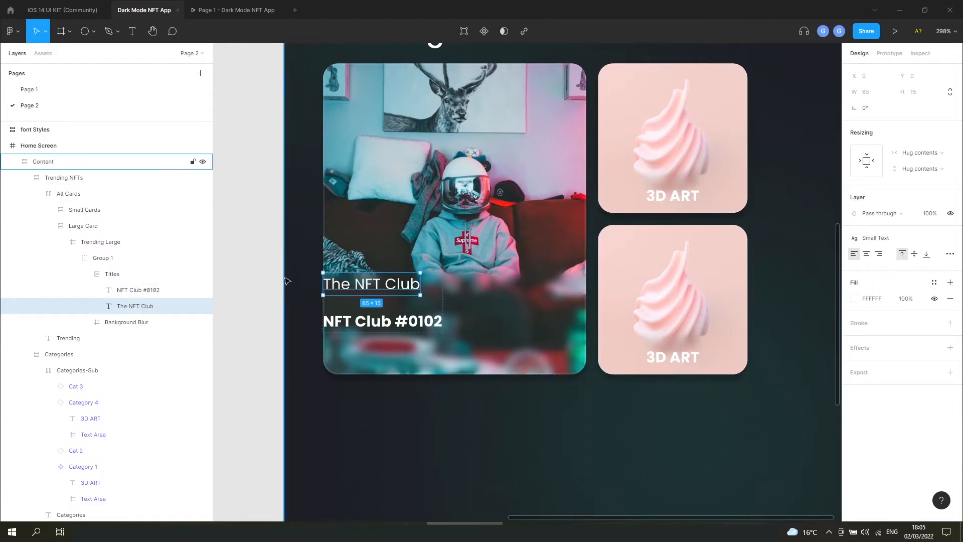
Set the spacing between items in the Titles frame to 0.
left_click(126, 280)
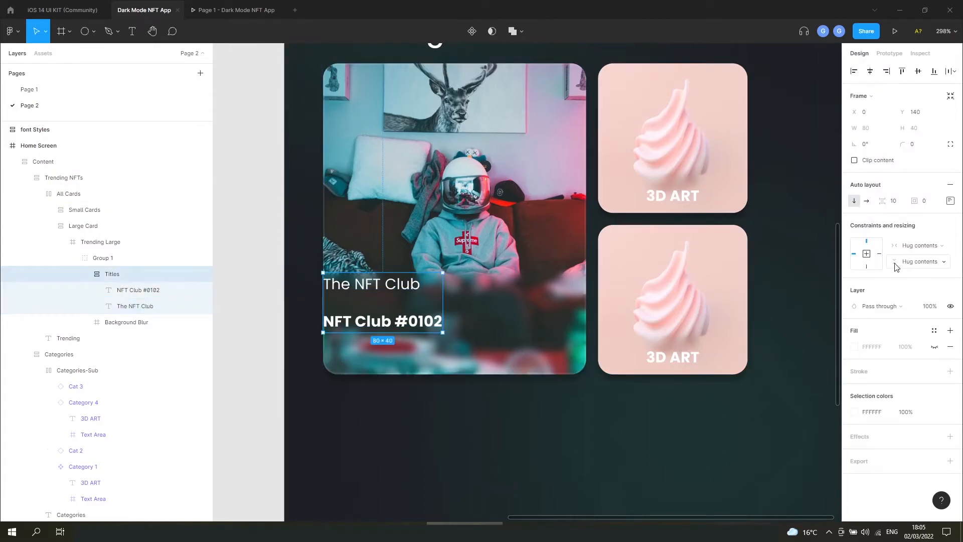
left_click(899, 205)
type("0")
key("Return")
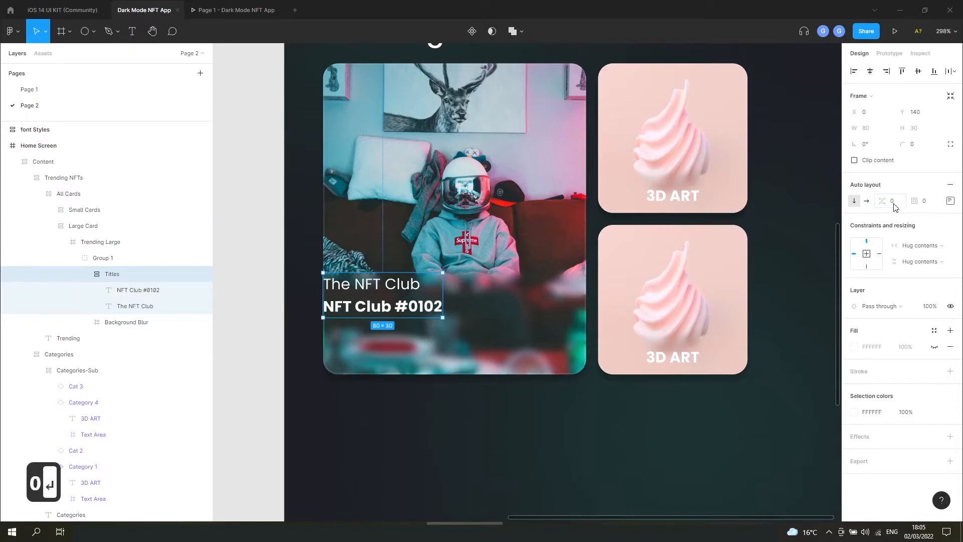
Set the Titles frame's auto layout padding to 6.
left_click(280, 294)
double_click(396, 306)
double_click(395, 306)
double_click(396, 306)
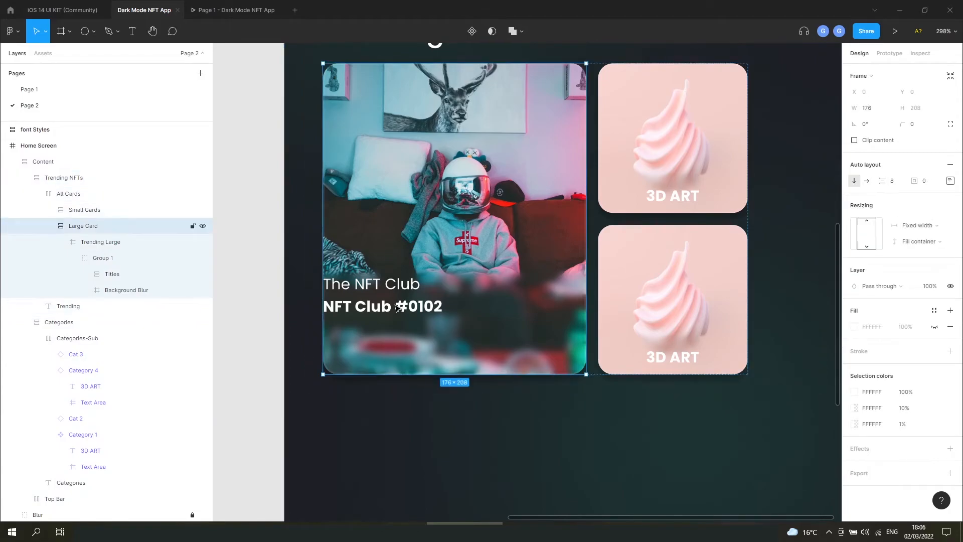
double_click(359, 299)
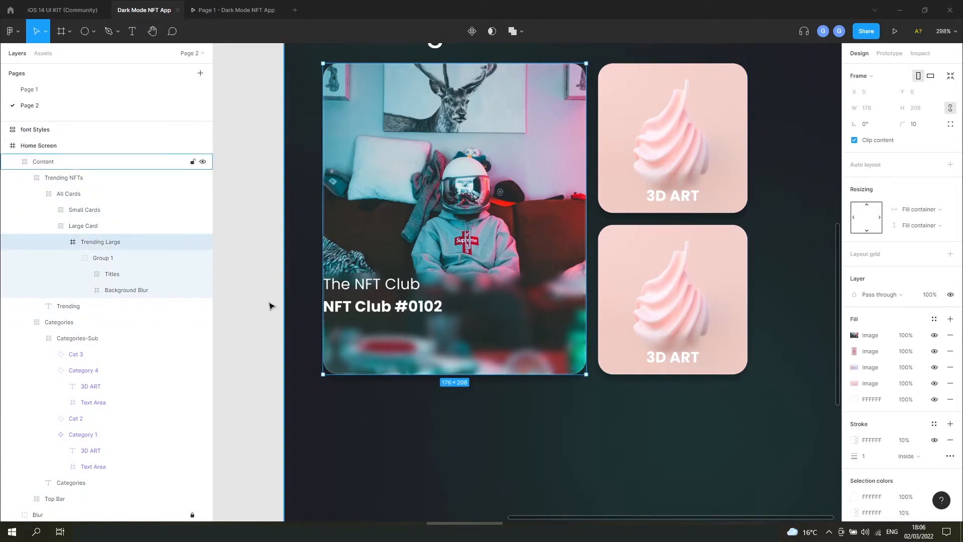
left_click(115, 259)
left_click(126, 273)
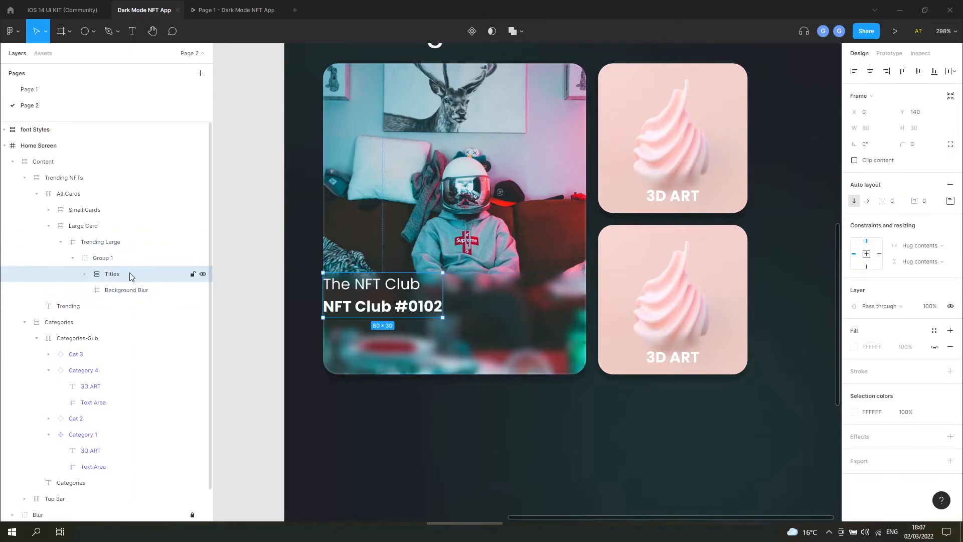
left_click(932, 206)
type("6")
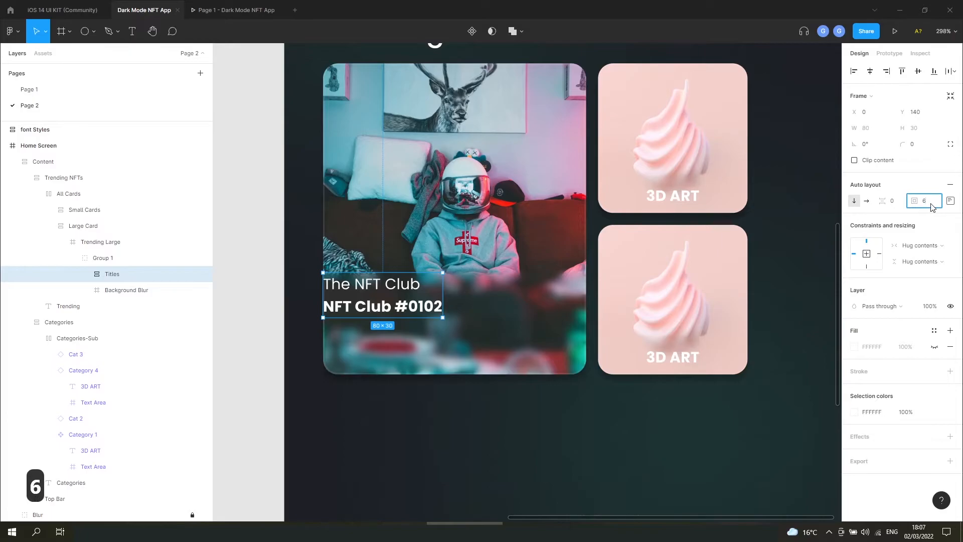
key("Return")
Stretch the Titles frame to 176 px wide and down to the card's lower edge so it covers the blurred area.
left_click(919, 245)
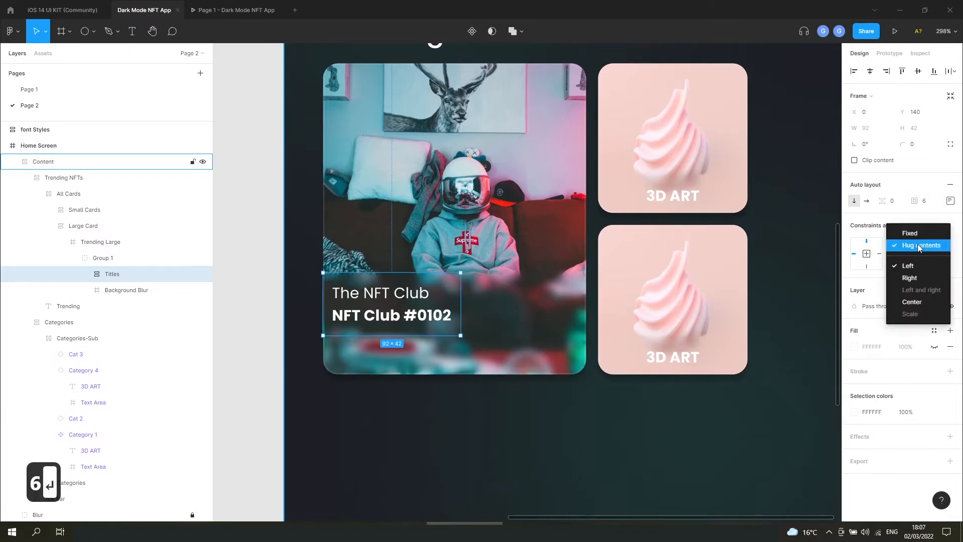
left_click(261, 282)
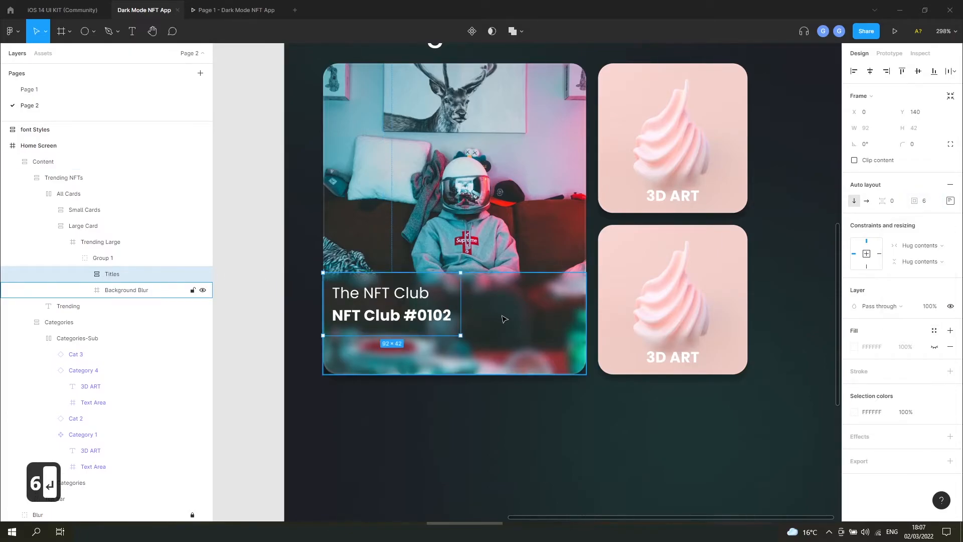
left_click_drag(461, 299, 586, 300)
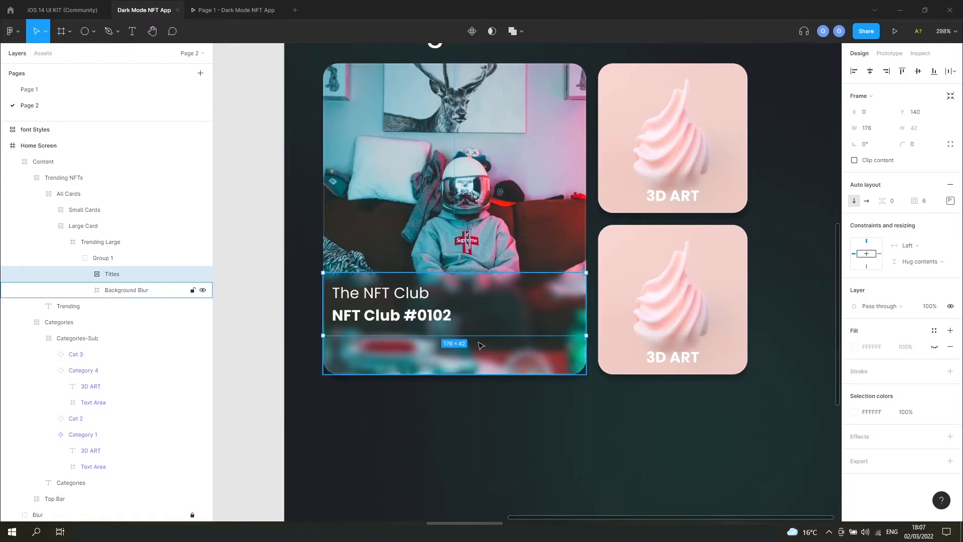
left_click_drag(497, 334, 497, 374)
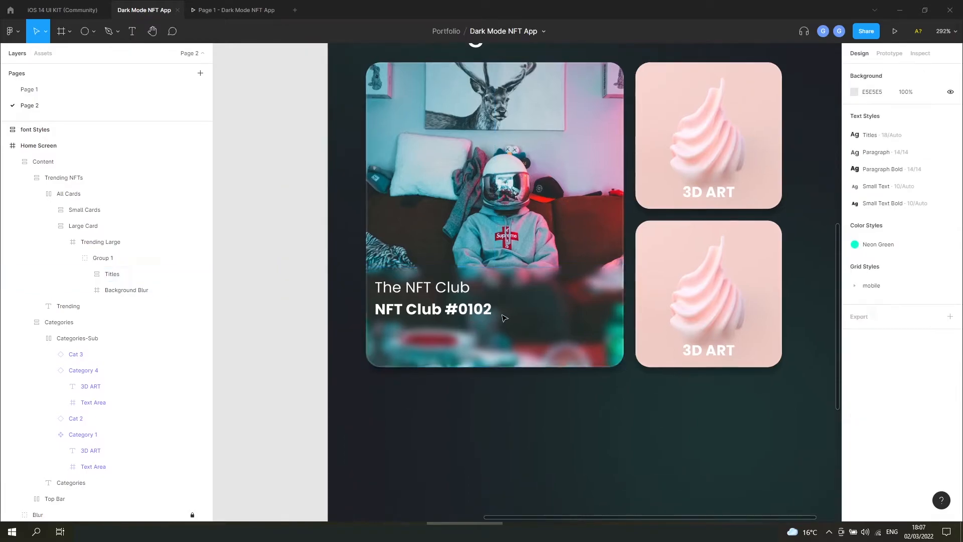
Wrap The NFT Club text in its own frame and name that frame "Collection".
scroll(498, 321, "up", 1)
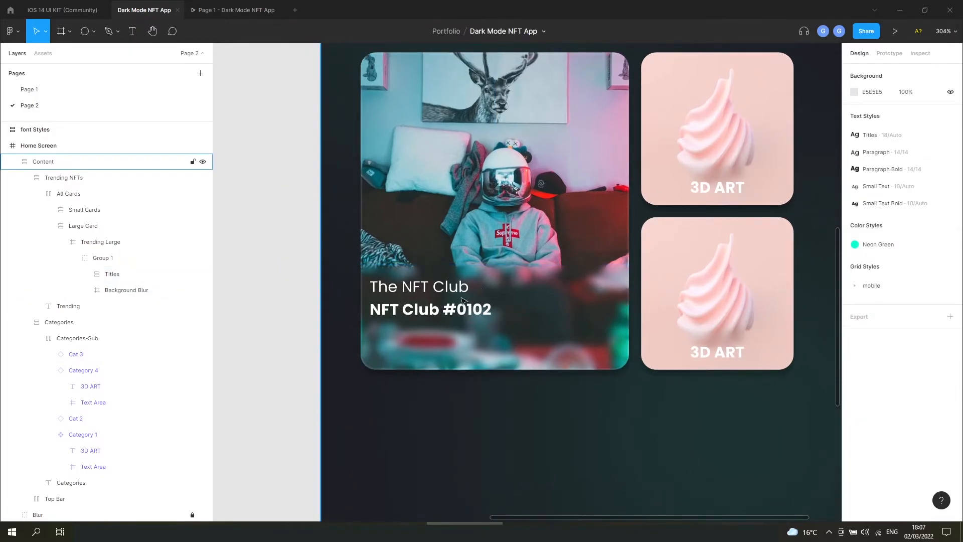
scroll(532, 316, "up", 1)
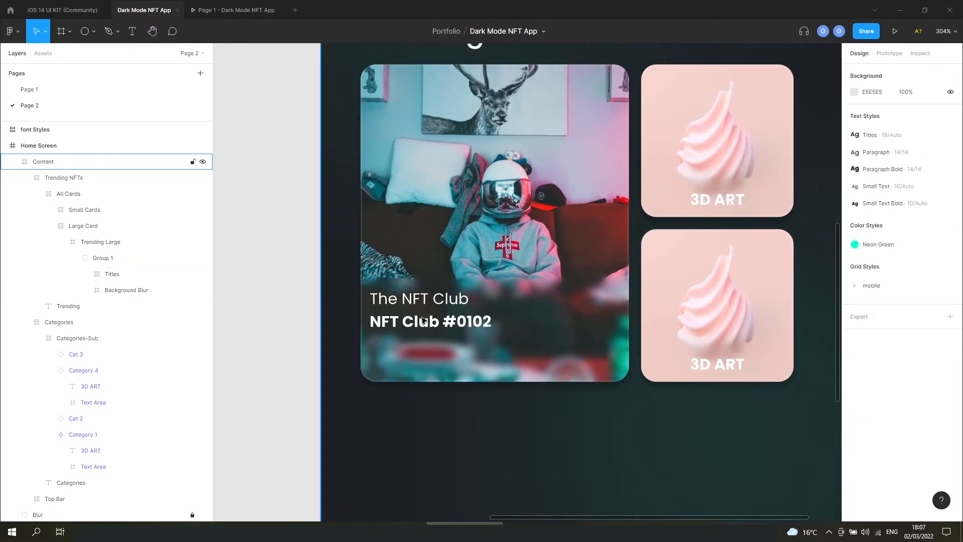
left_click(433, 303)
double_click(432, 303)
double_click(422, 303)
double_click(422, 304)
double_click(423, 303)
left_click(142, 311)
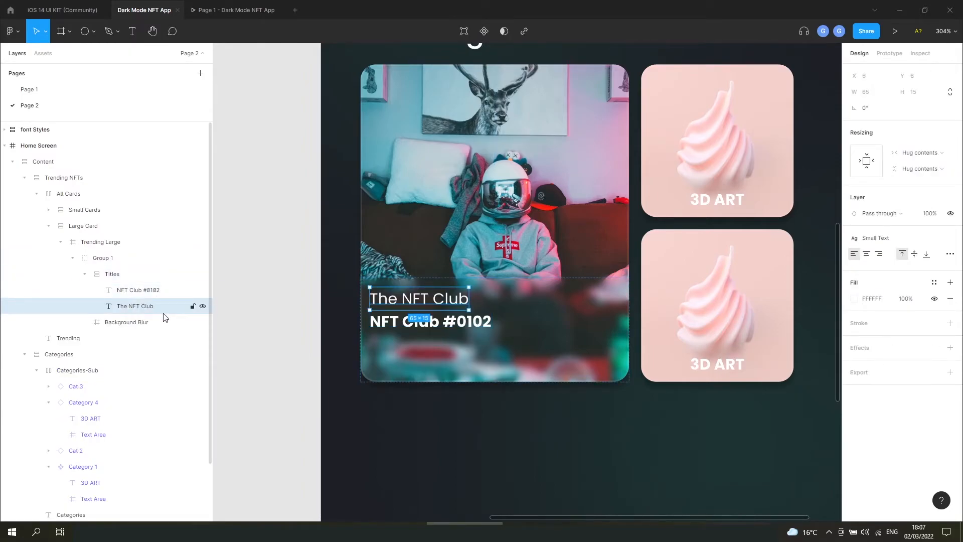
key("ctrl+alt+g")
double_click(133, 307)
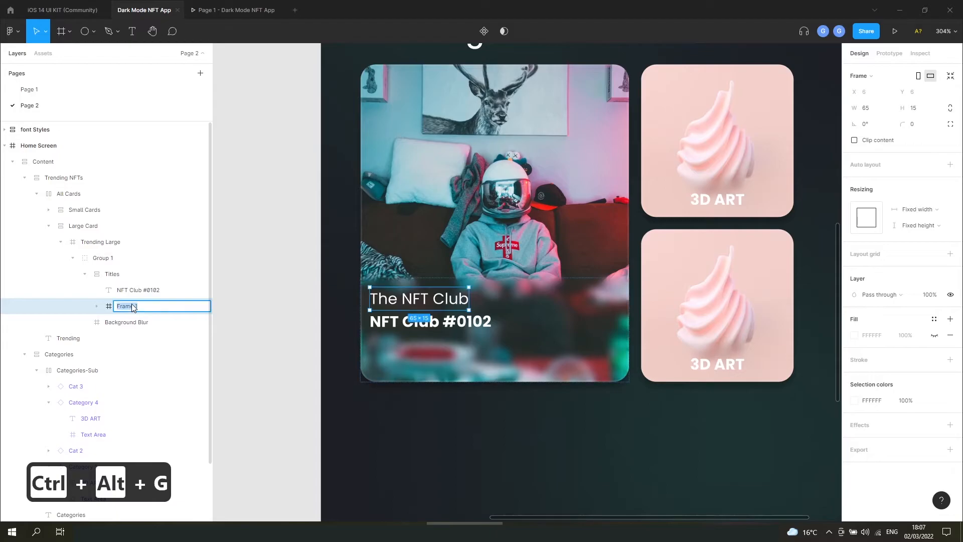
type("Collection")
left_click(97, 307)
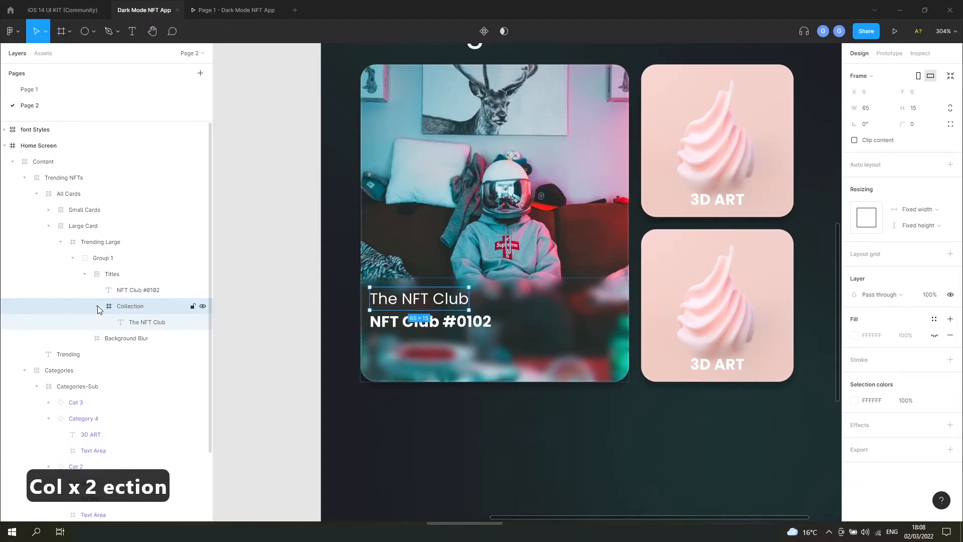
Add auto layout to the Collection frame with a spacing of 4 between items.
key("shift+a")
left_click(896, 183)
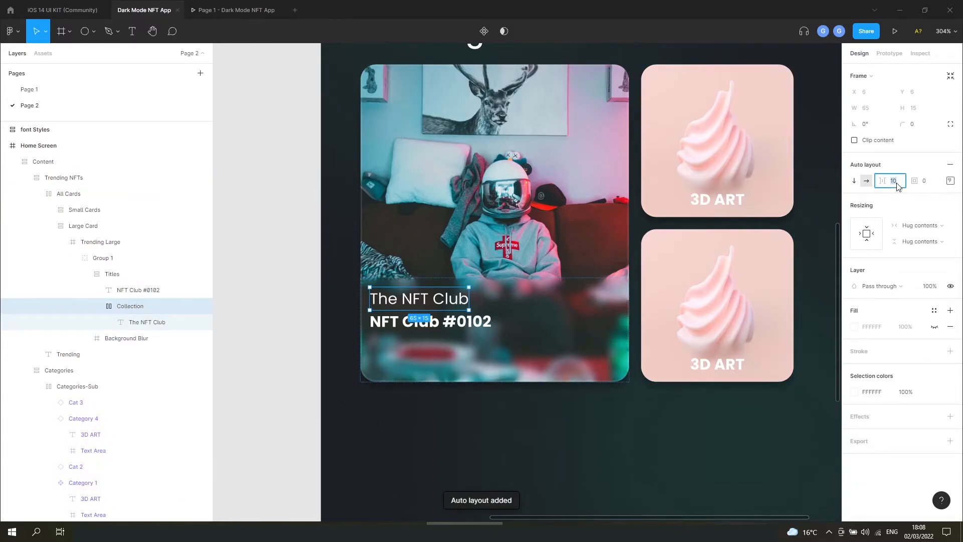
type("4")
key("Return")
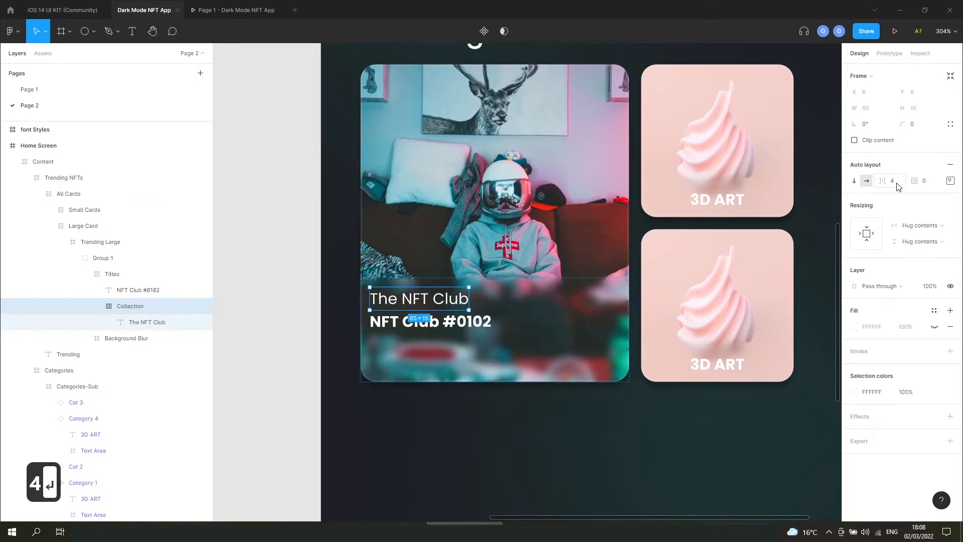
Import the white codicon:verified-filled icon into the Collection frame with the Iconify plugin and shrink it to 11 × 11 px.
right_click(279, 328)
mouse_move(341, 404)
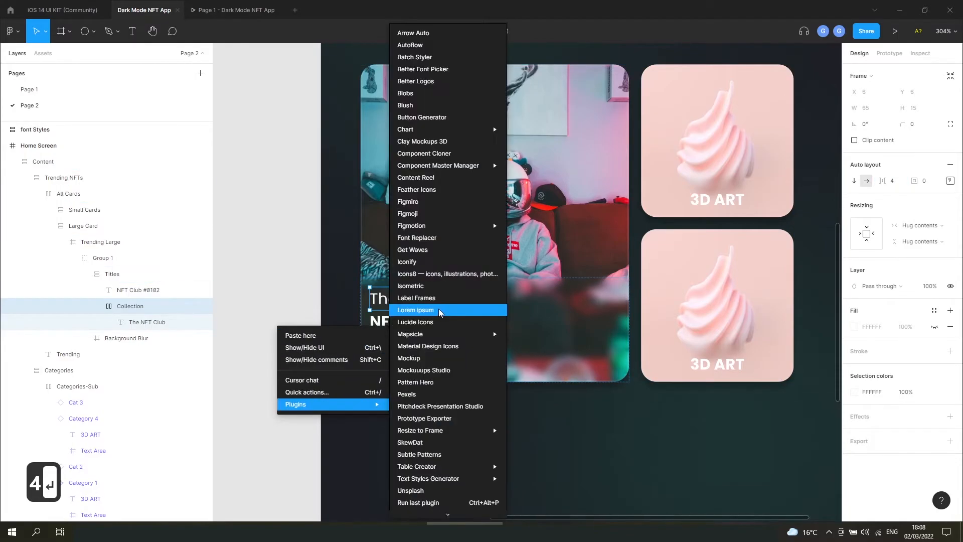
left_click(411, 262)
type("verified")
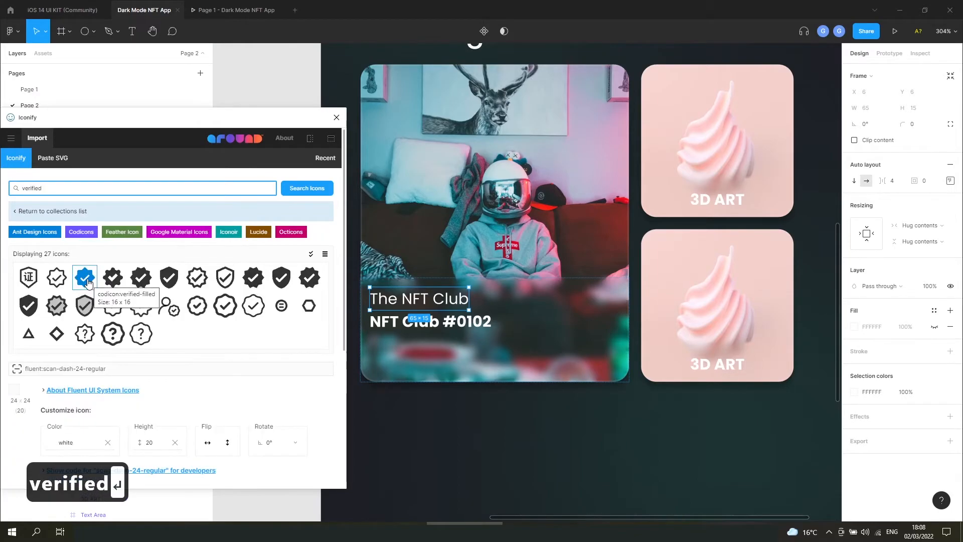
left_click(89, 282)
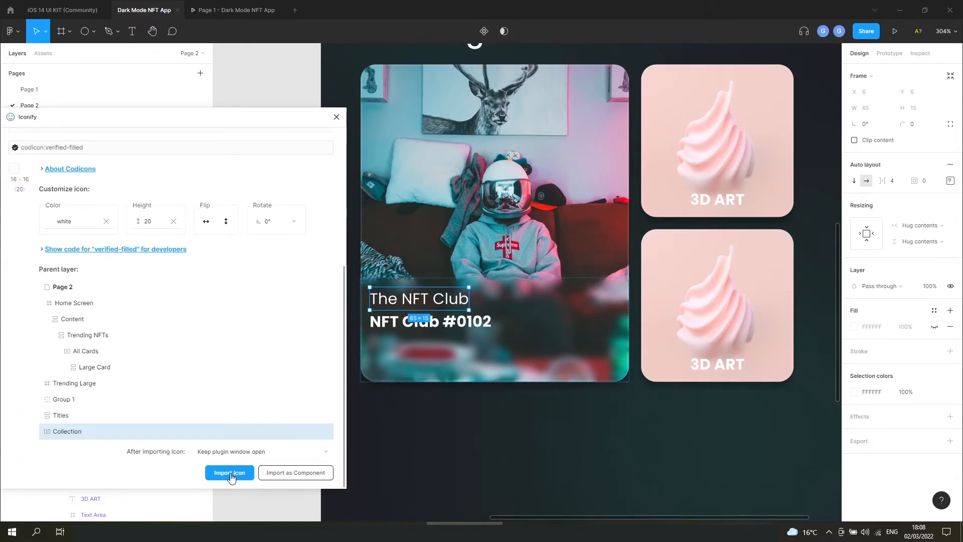
left_click(230, 474)
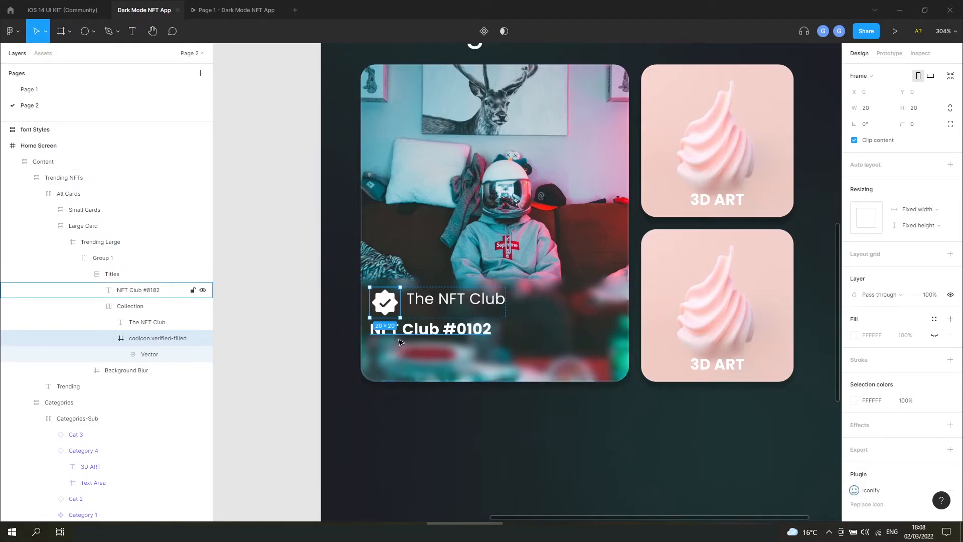
left_click_drag(402, 317, 387, 304)
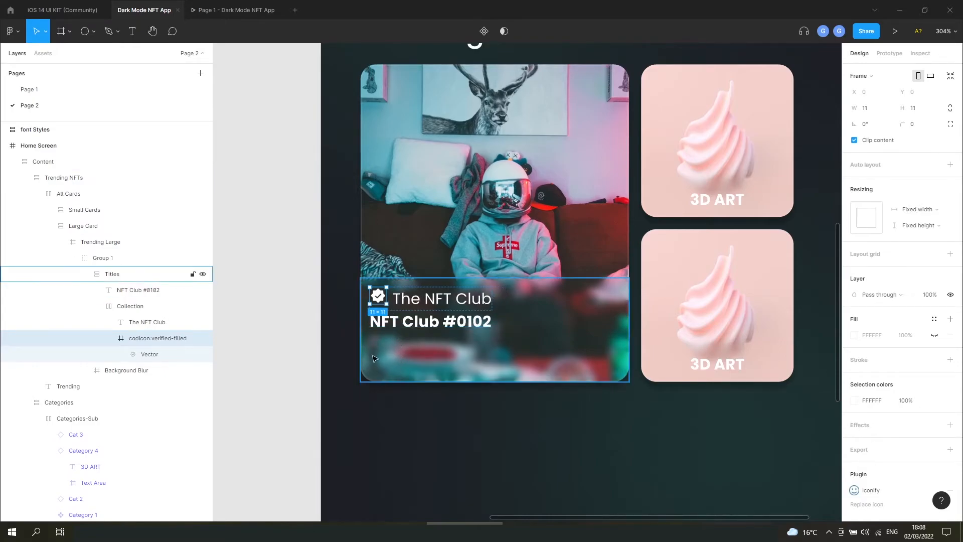
Move the verified icon after The NFT Club text and center the Collection frame's items vertically, aligned left.
left_click_drag(150, 336, 158, 317)
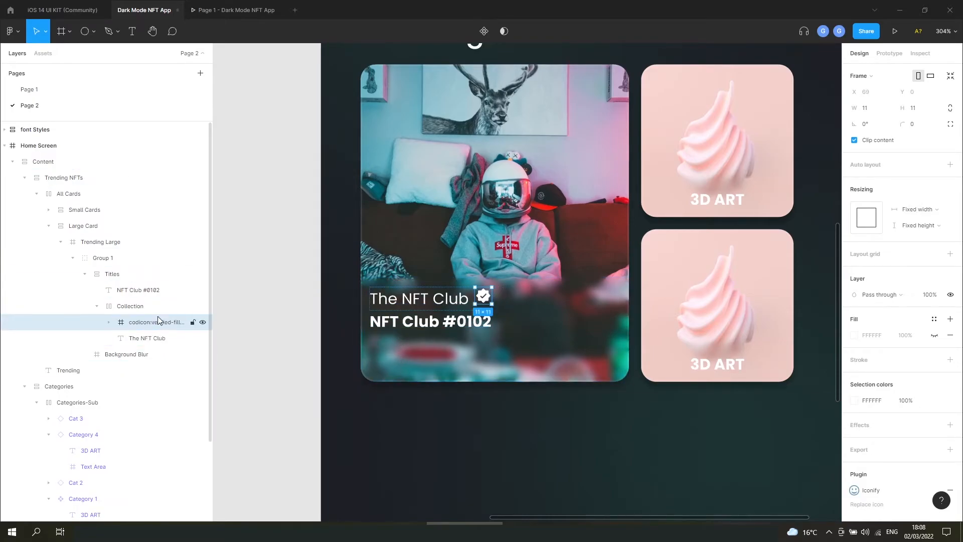
left_click(149, 307)
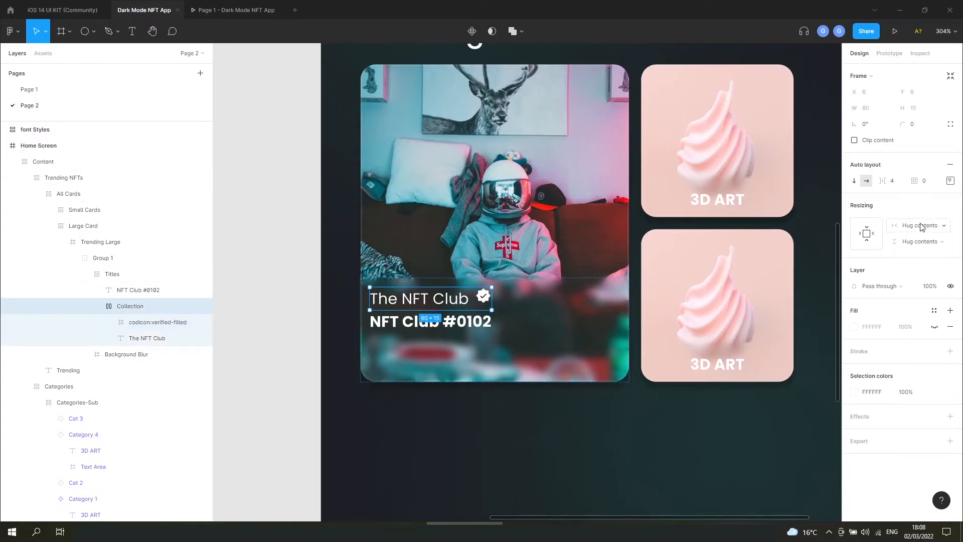
left_click(951, 181)
left_click(910, 224)
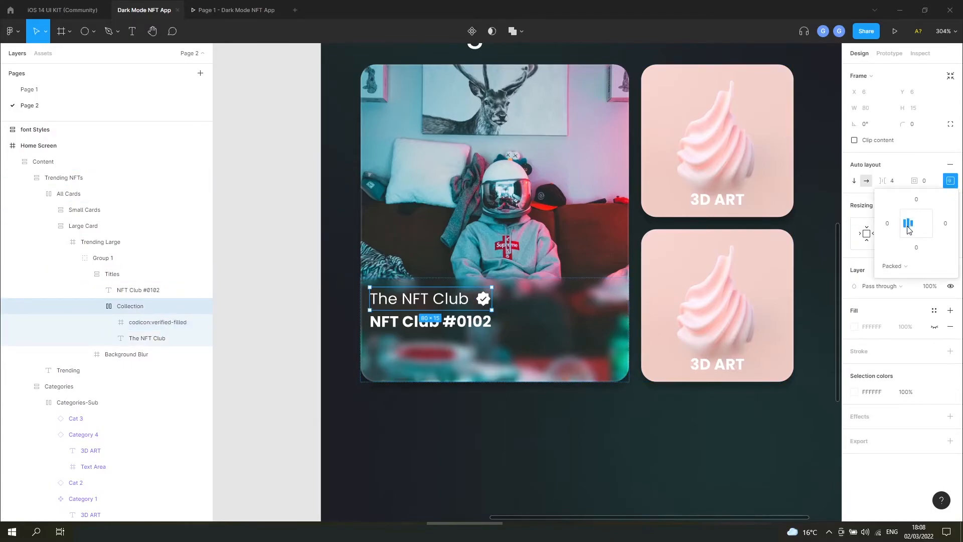
Change the fill of the verified badge's vector beside The NFT Club to blue 00B2FF.
left_click(314, 316)
scroll(318, 322, "down", 5)
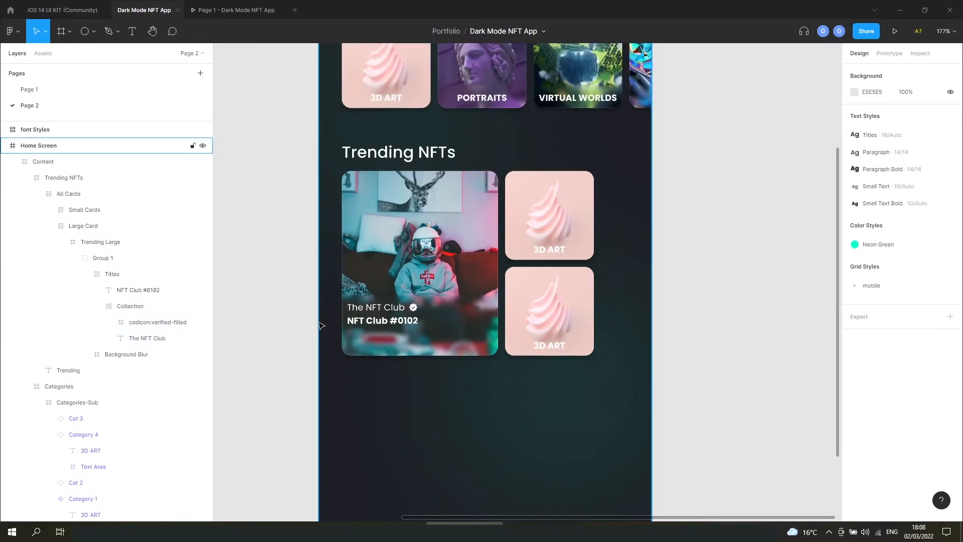
scroll(319, 325, "up", 5)
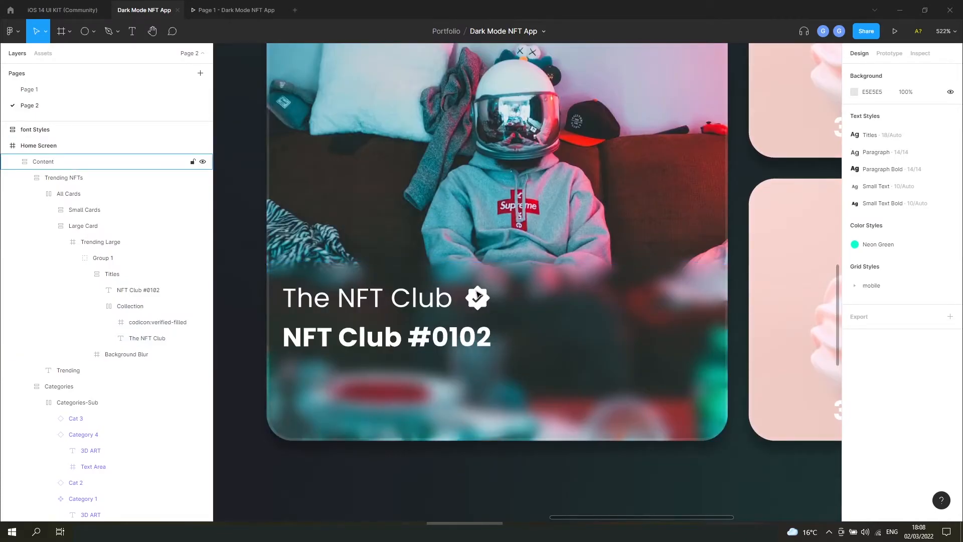
left_click(478, 296)
left_click(146, 323)
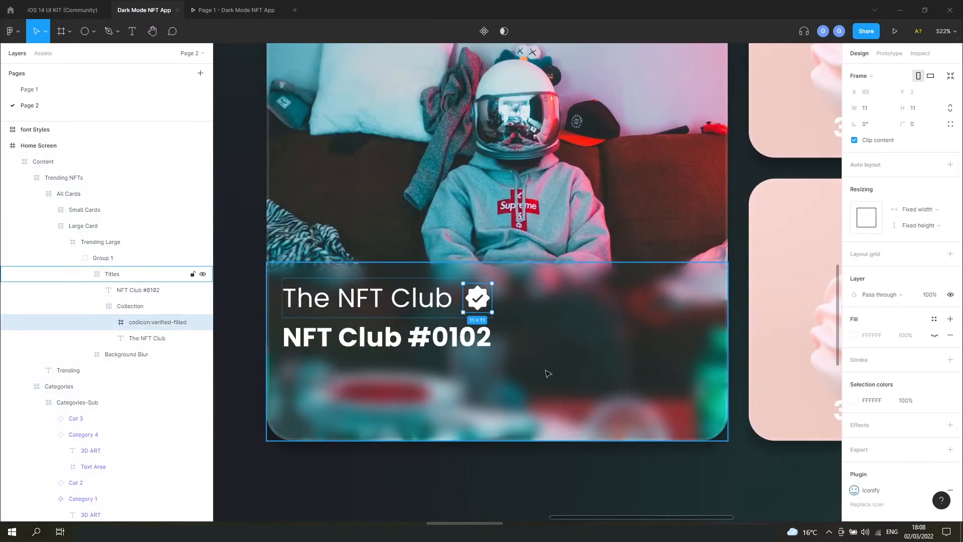
key("Return")
left_click(855, 274)
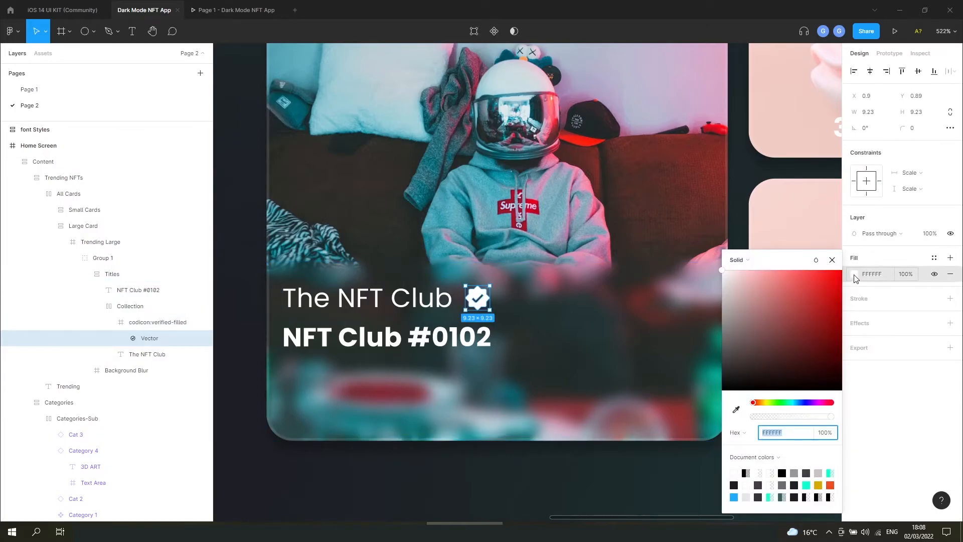
left_click(799, 406)
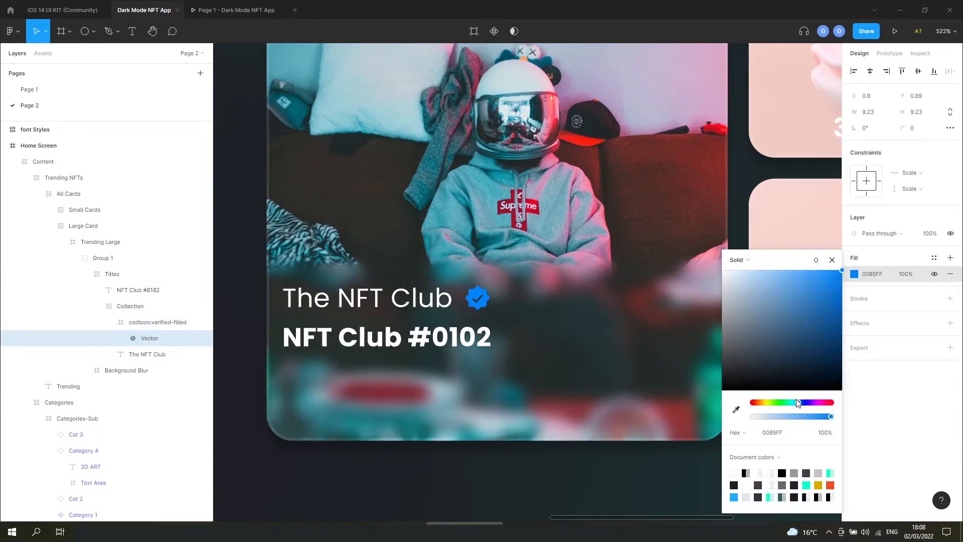
left_click_drag(798, 403, 797, 402)
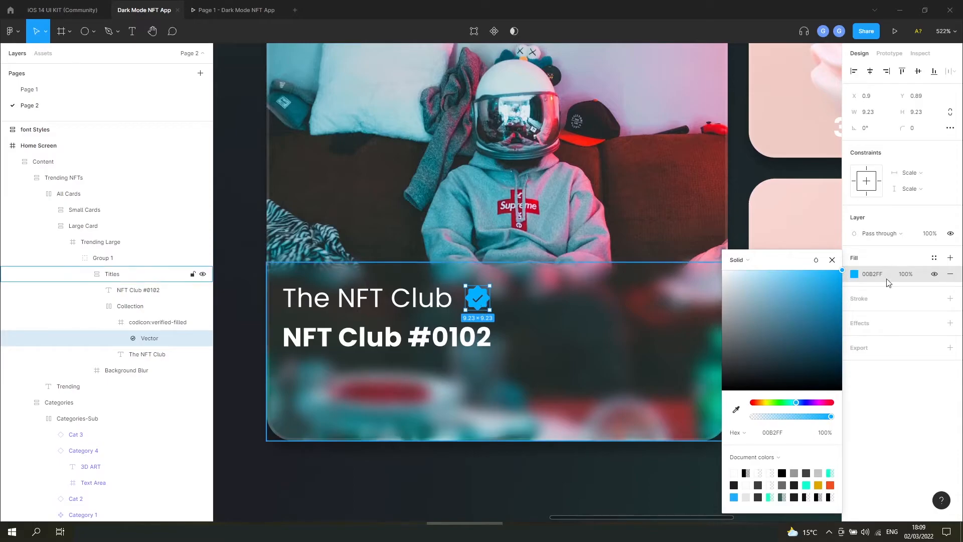
left_click(833, 261)
Draw a white 5 × 5 px rectangle over the verified badge and move it beneath the icon's Vector layer.
scroll(490, 298, "up", 5)
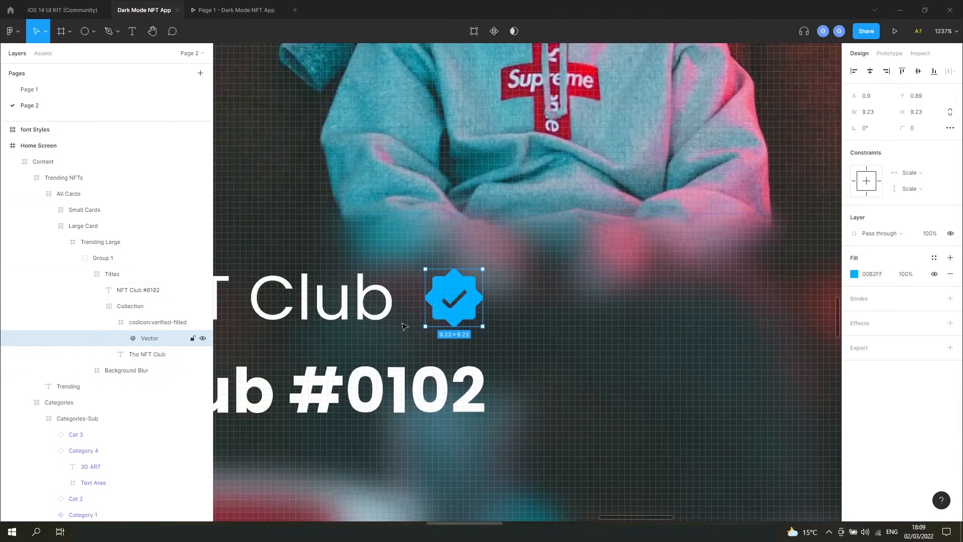
scroll(404, 327, "up", 1)
left_click(93, 31)
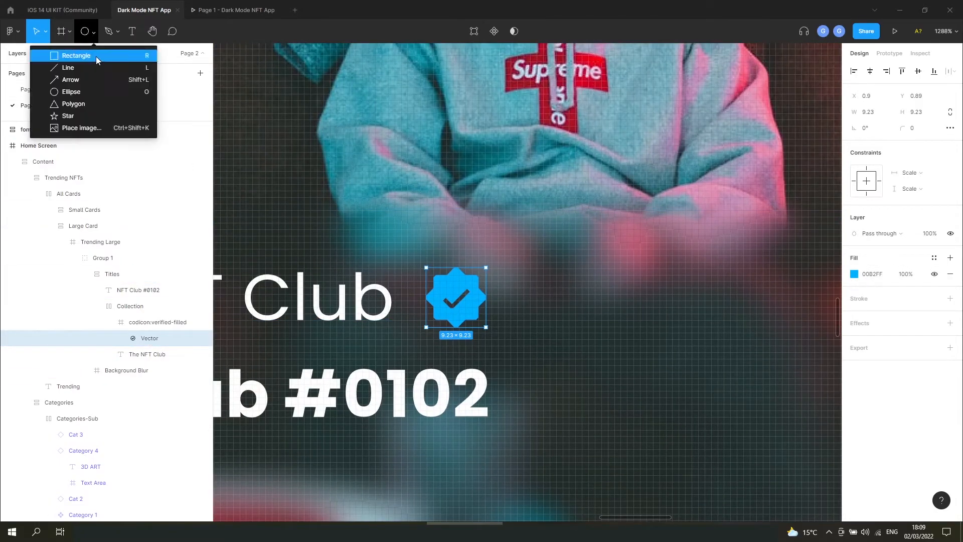
left_click(75, 56)
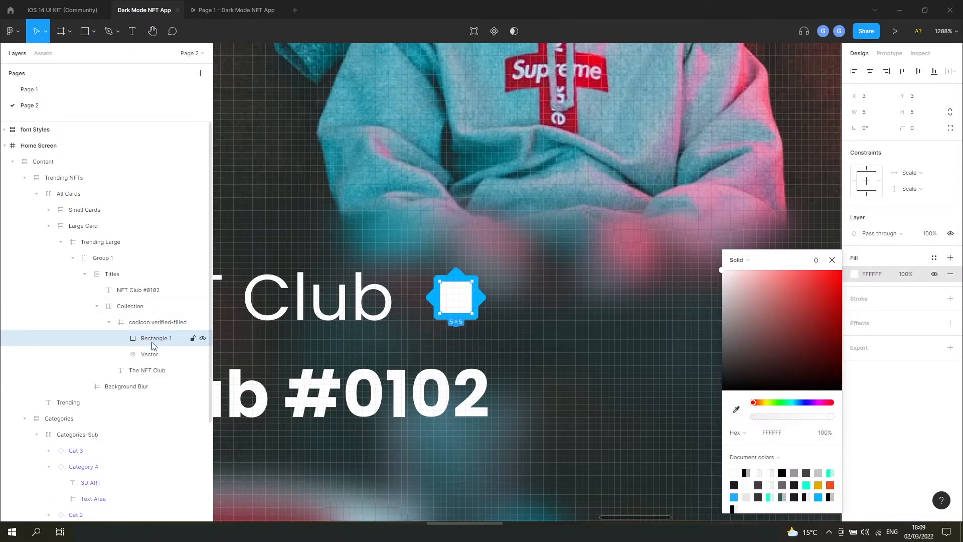
left_click_drag(153, 345, 150, 359)
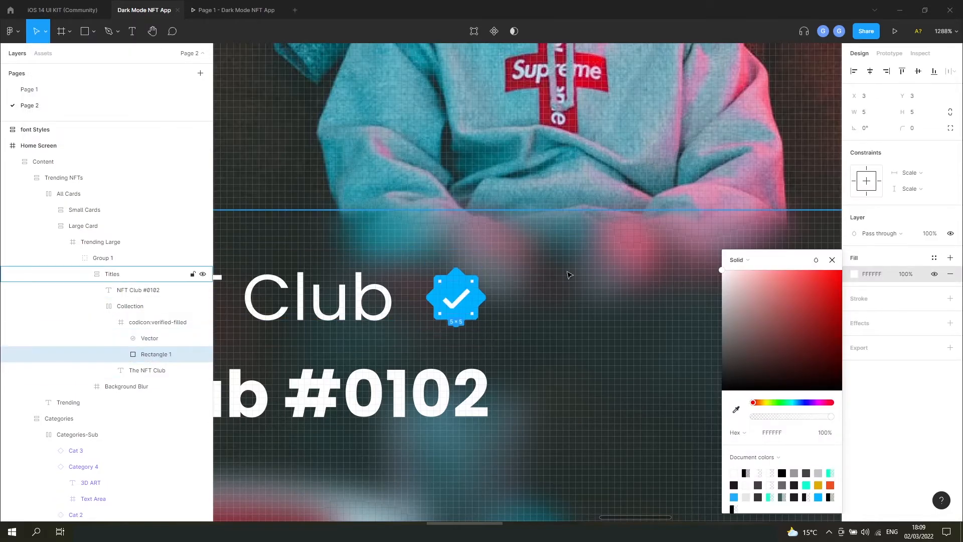
left_click(527, 284)
scroll(547, 301, "down", 7)
scroll(549, 373, "down", 5)
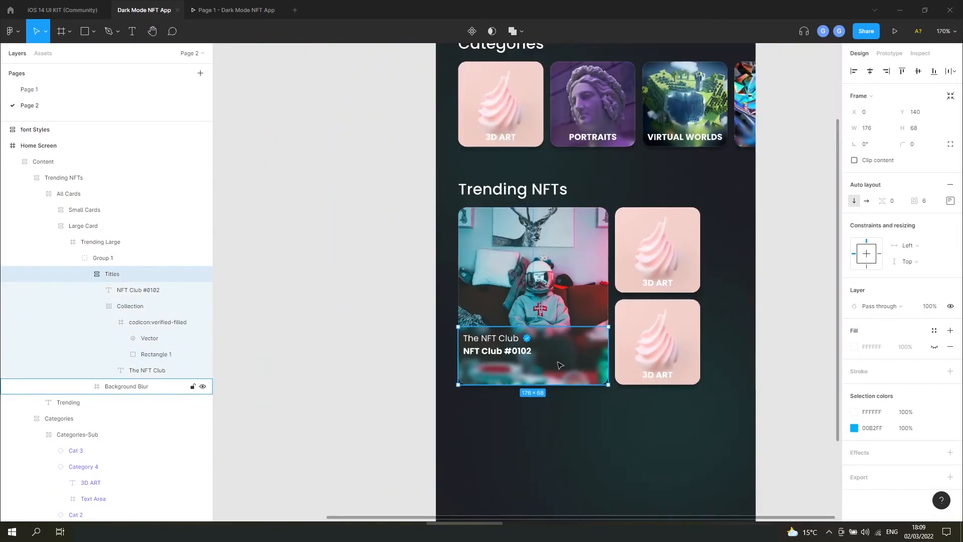
scroll(552, 351, "up", 4)
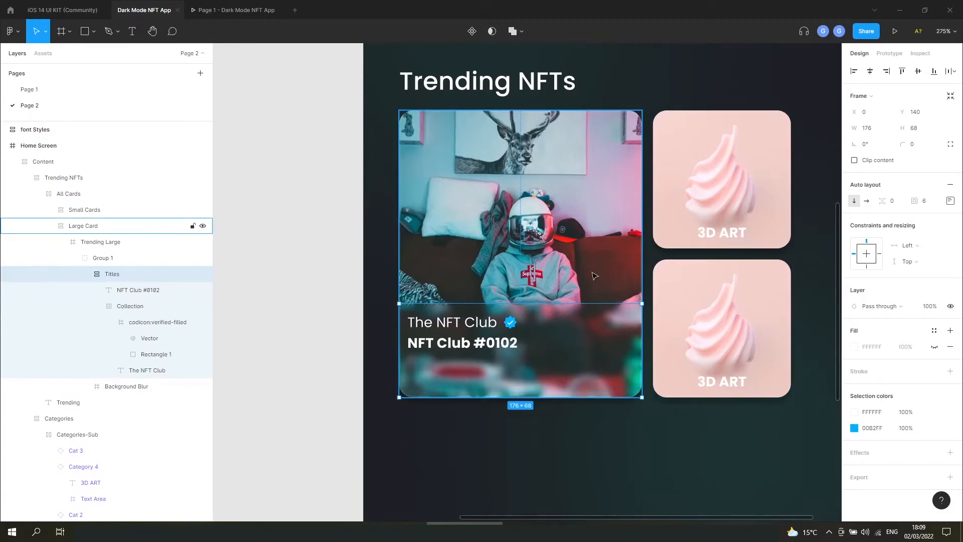
key("Escape")
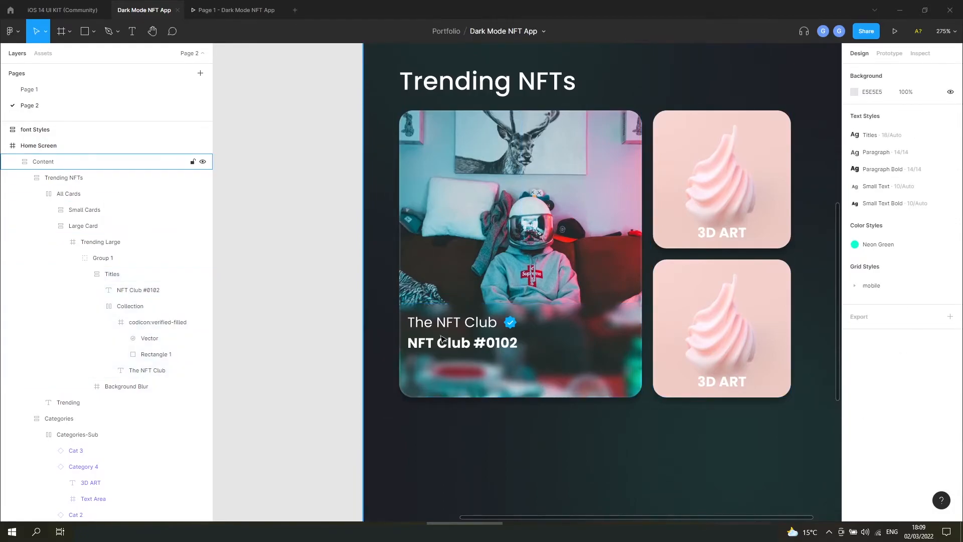
left_click(216, 12)
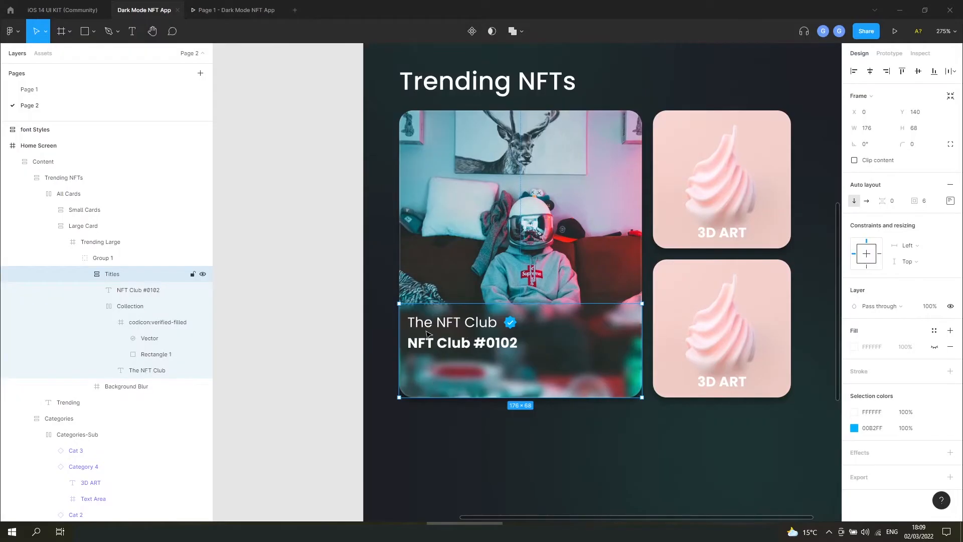
Group the NFT Club #0102 text with the Collection frame and name the group "Top Section".
left_click(97, 307)
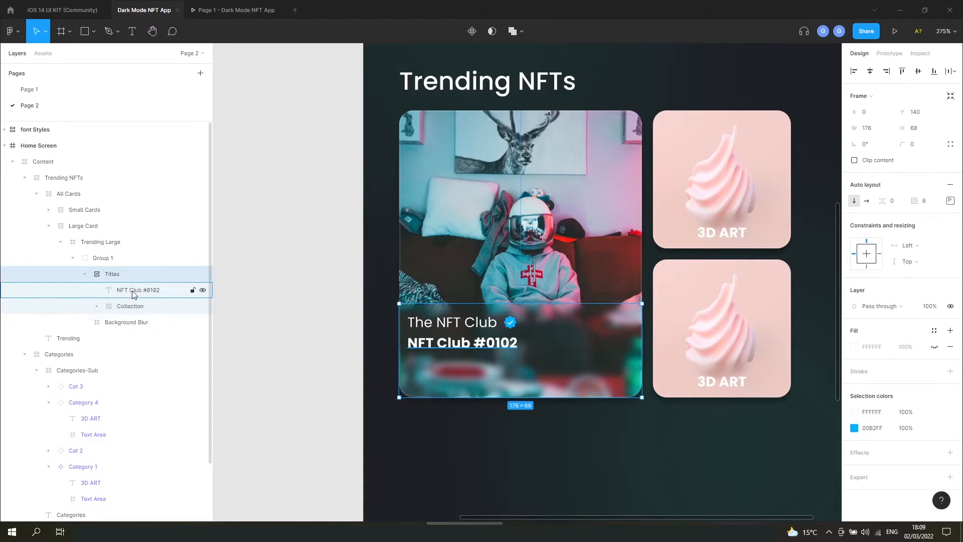
left_click(85, 274)
key("Return")
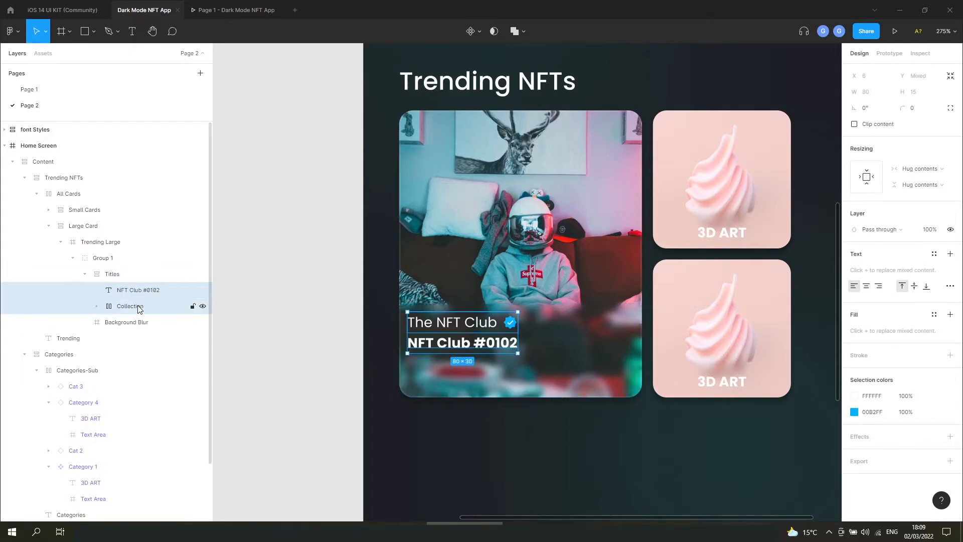
key("ctrl+g")
double_click(124, 290)
type("To")
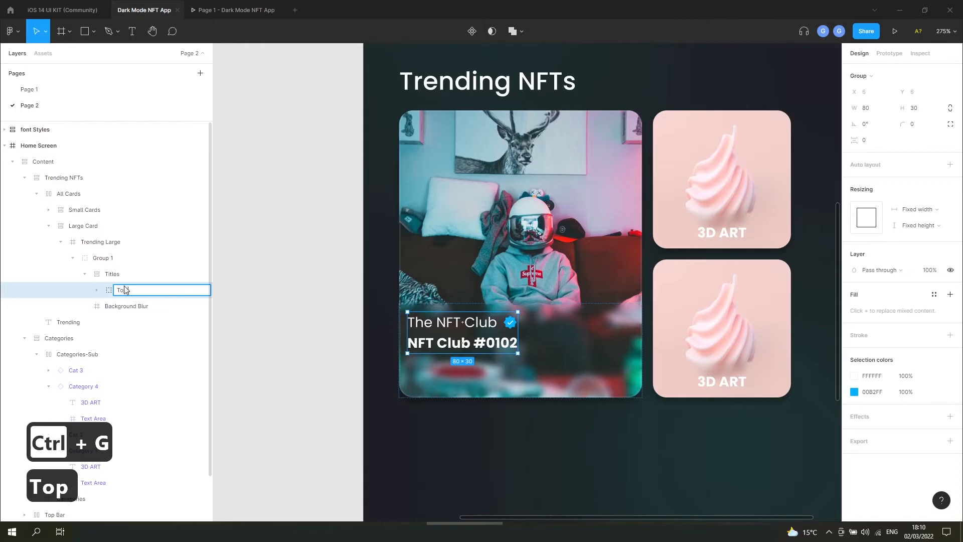
type("p Section")
key("Return")
Duplicate the Top Section group inside Titles and rename the copy "Bottom Section".
key("ctrl+d")
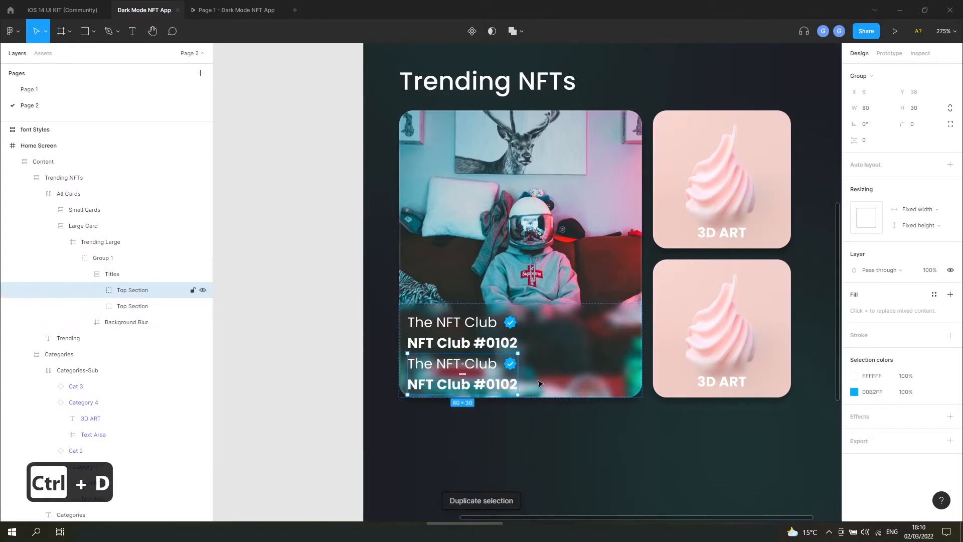
left_click(120, 275)
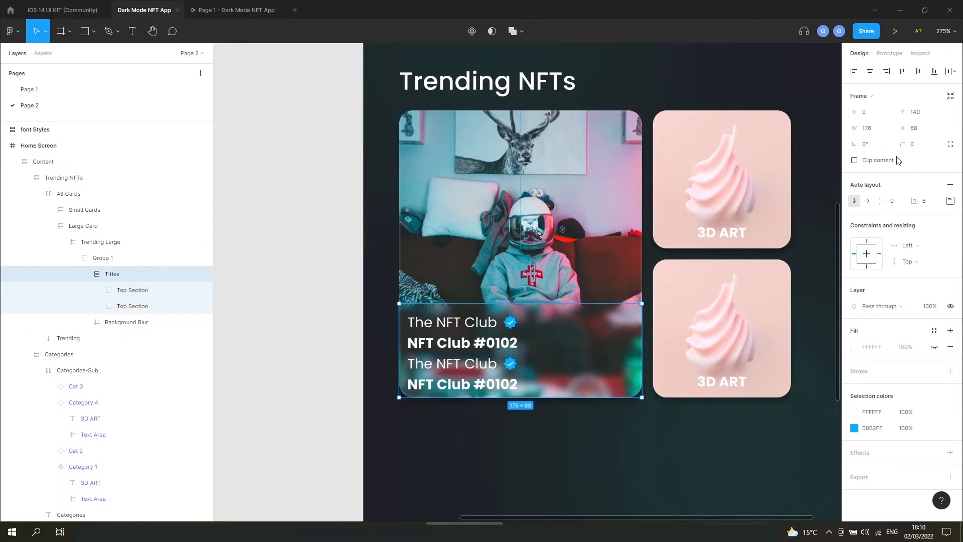
left_click(126, 291)
double_click(126, 291)
type("Bottom Section")
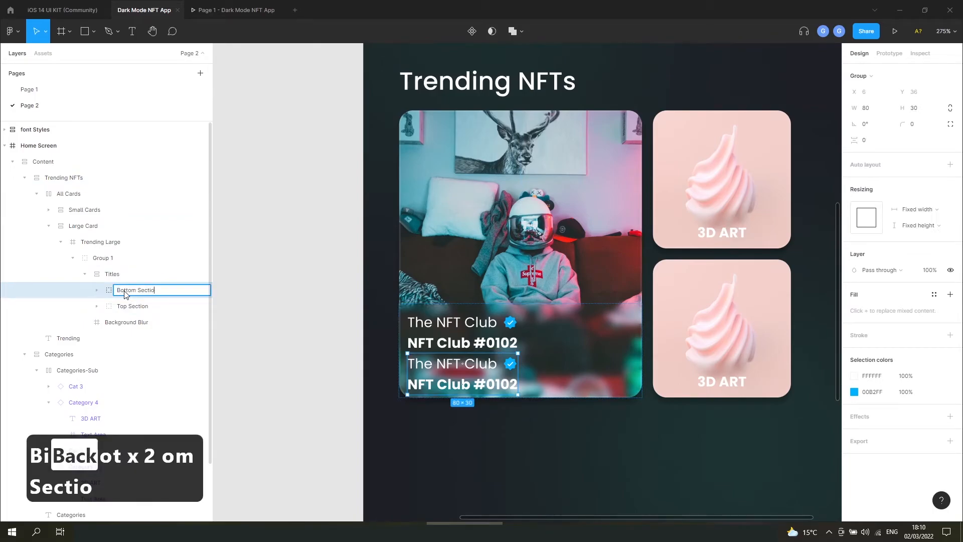
key("Return")
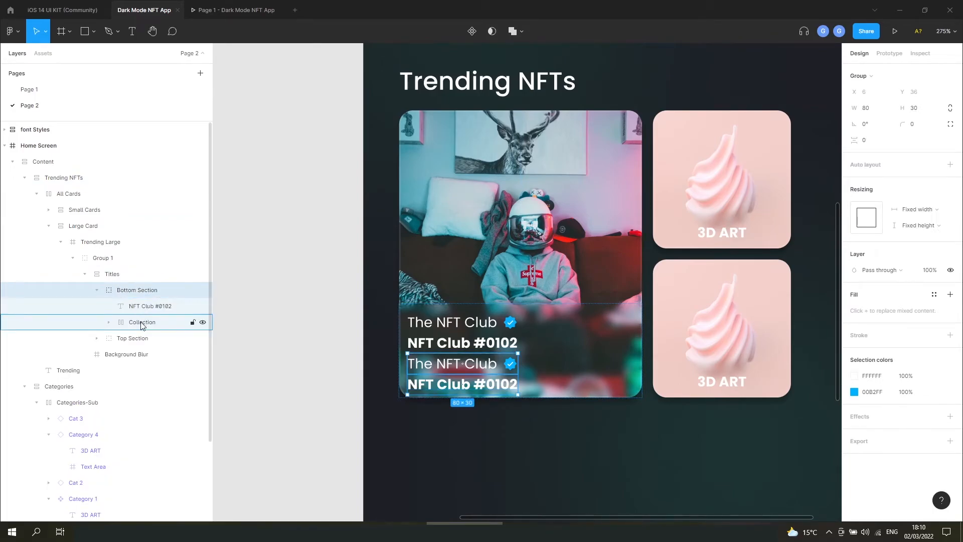
Delete the Collection frame from the Bottom Section group, keeping only its NFT Club #0102 text.
left_click(142, 325)
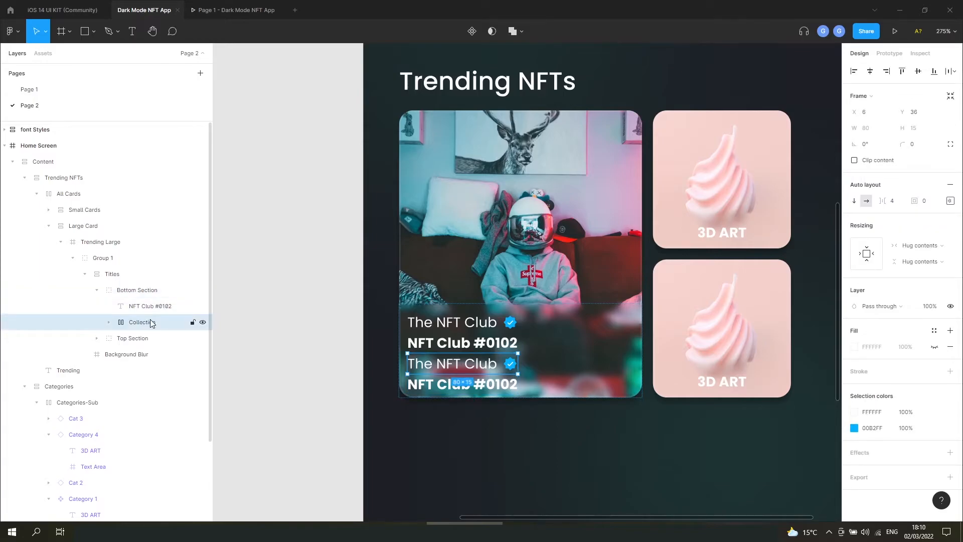
key("Delete")
left_click_drag(447, 394, 447, 392)
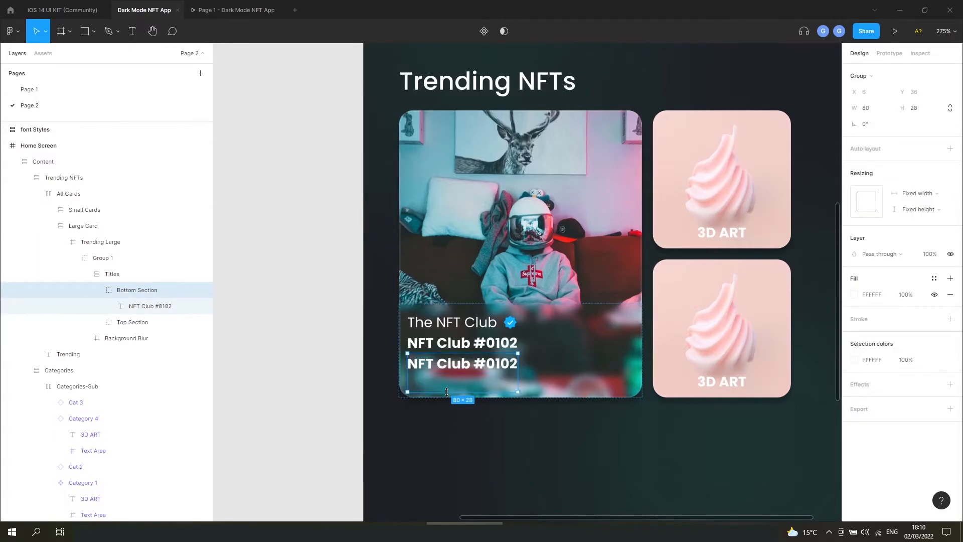
Set the Titles frame's auto layout spacing mode to Space between.
left_click(113, 274)
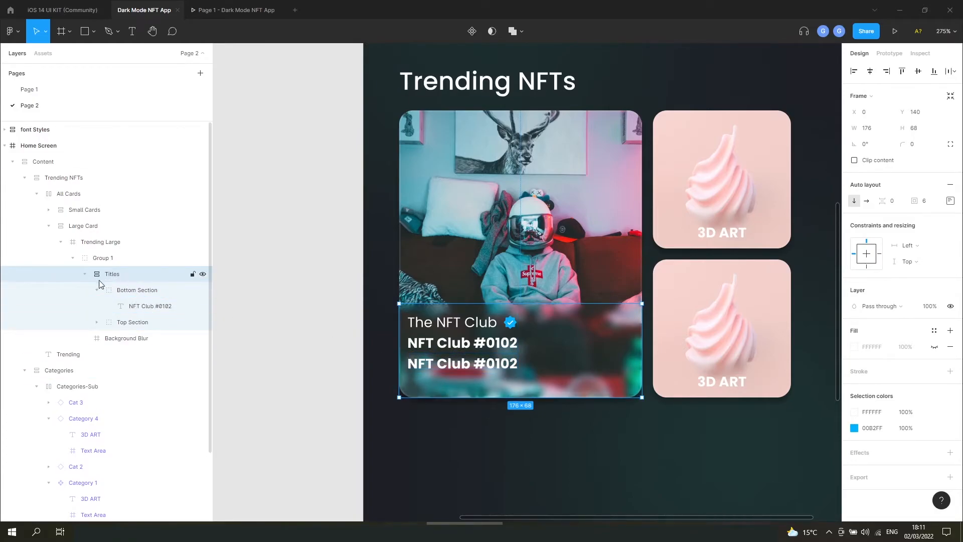
left_click(950, 201)
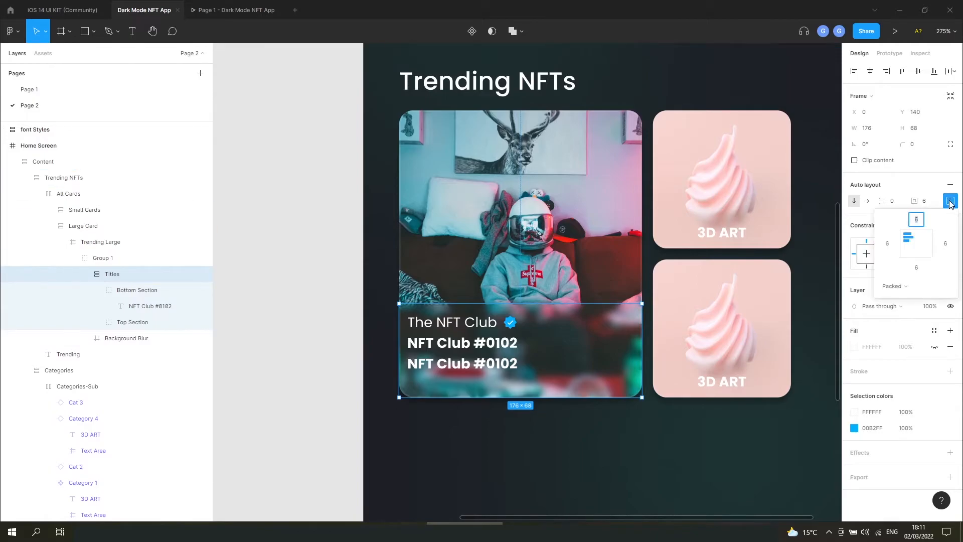
left_click(911, 287)
left_click(907, 300)
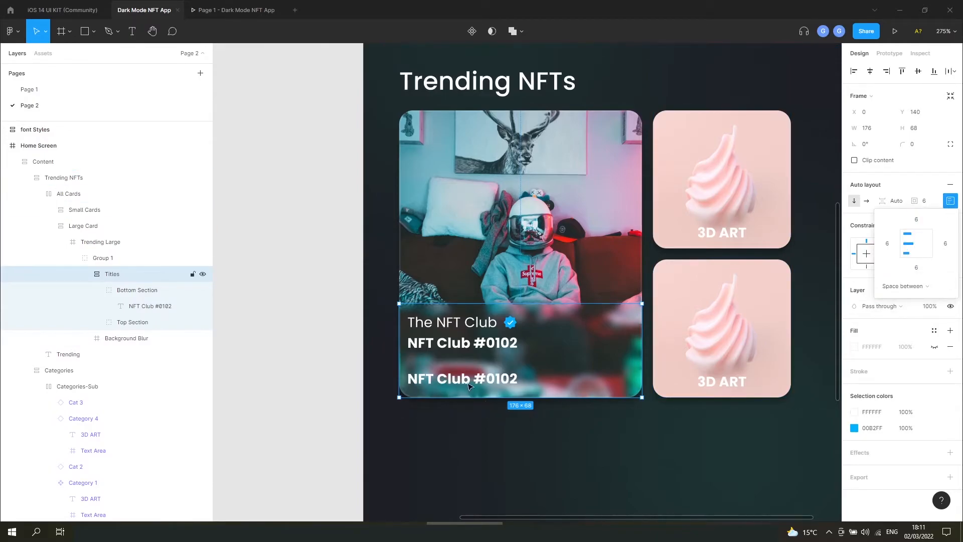
Copy the Balance group from the top bar into the Bottom Section and delete the NFT Club #0102 text there.
left_click(141, 290)
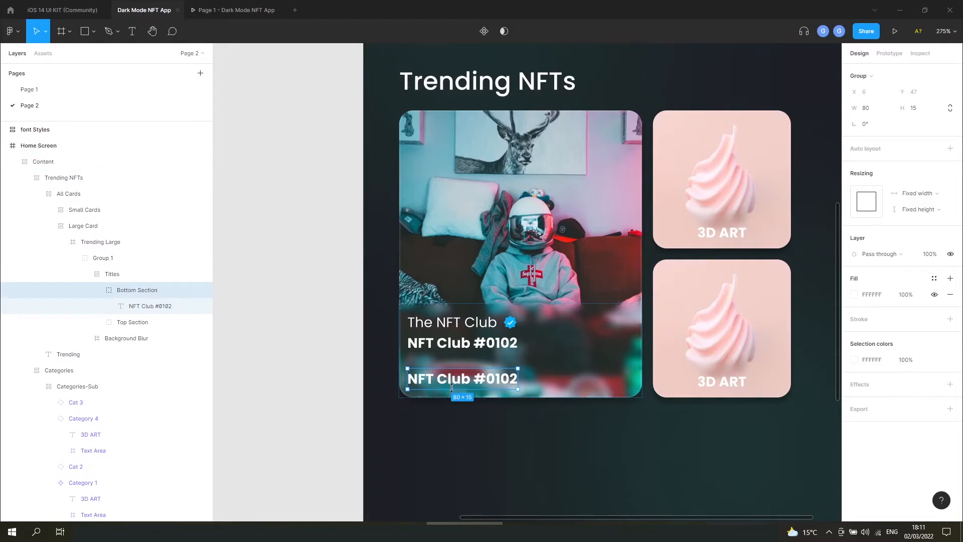
scroll(450, 390, "up", 10)
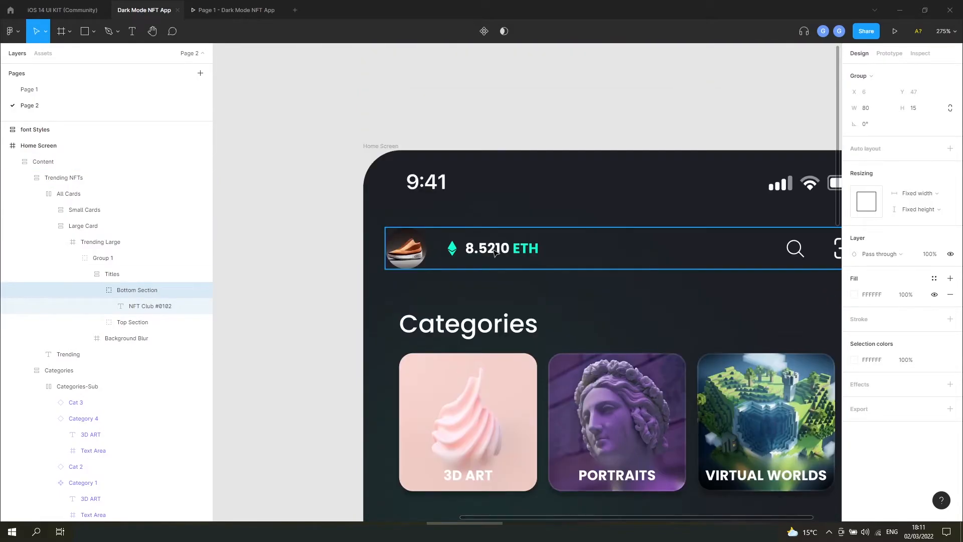
double_click(495, 252)
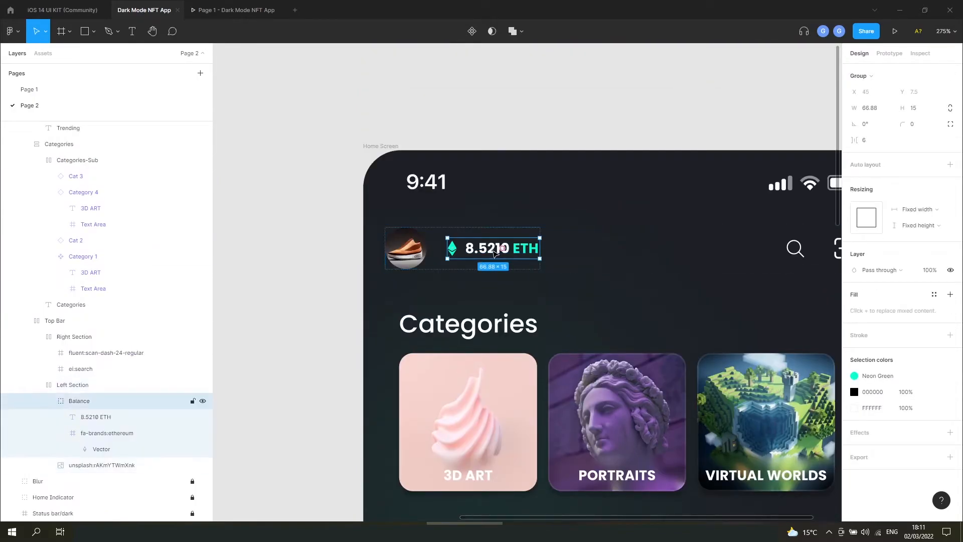
key("ctrl+c")
scroll(494, 256, "down", 10)
double_click(460, 297)
double_click(461, 297)
double_click(460, 296)
double_click(460, 296)
double_click(461, 296)
left_click(157, 264)
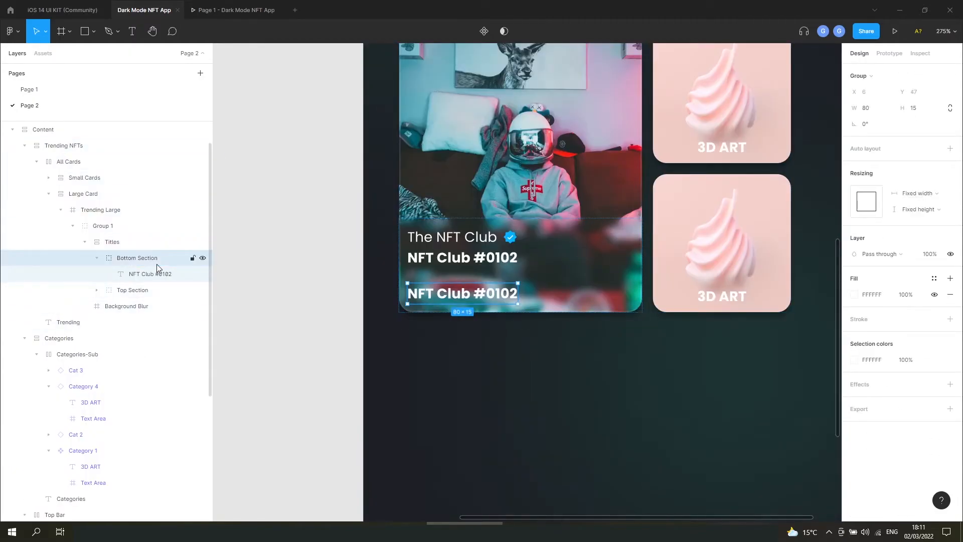
key("ctrl+v")
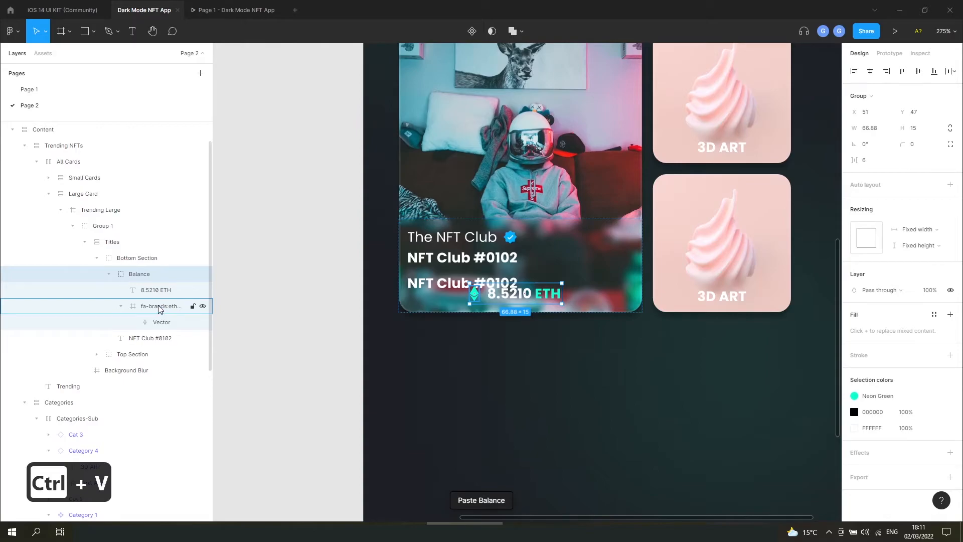
left_click(146, 340)
key("Delete")
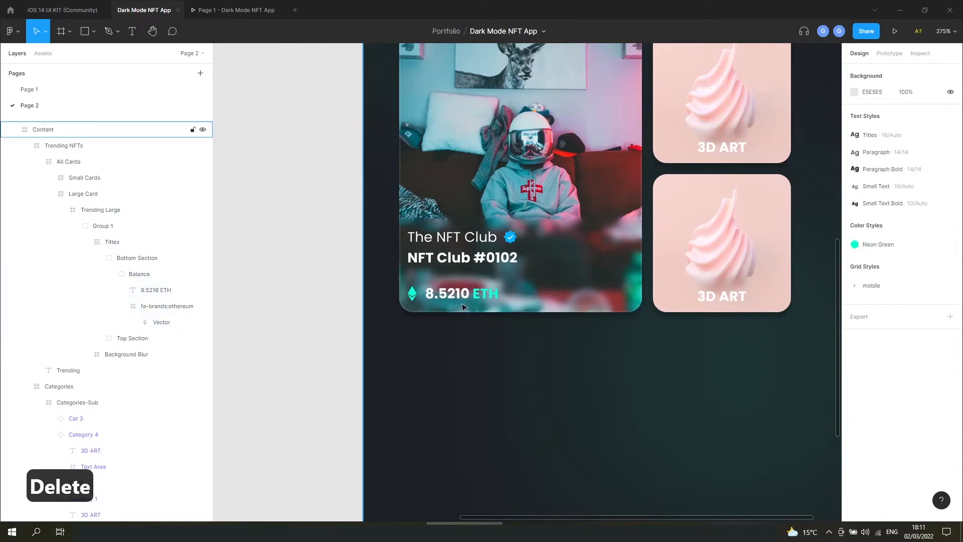
Recolor the Ethereum icon in the large card's Balance group to white FFFFFF.
left_click(414, 298)
double_click(414, 298)
double_click(414, 298)
double_click(414, 298)
double_click(415, 298)
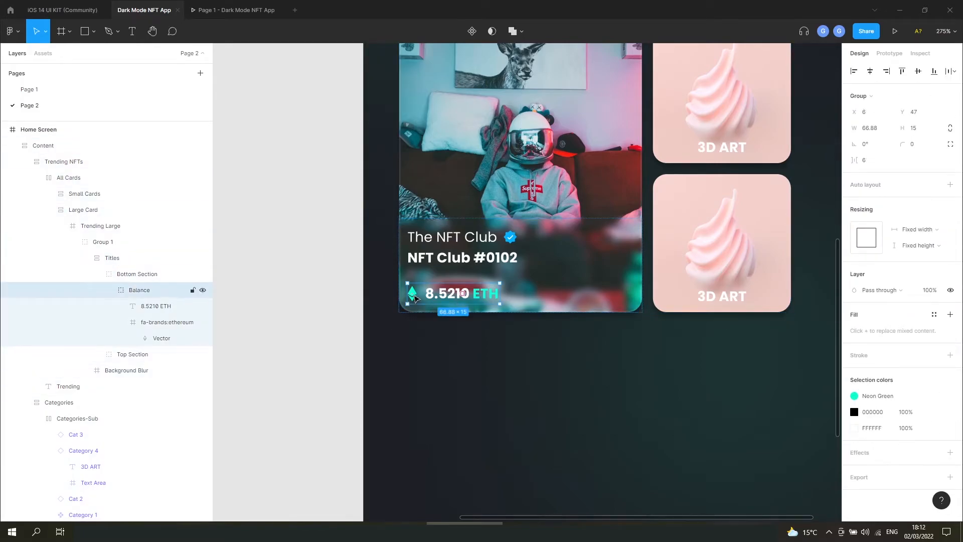
double_click(413, 294)
left_click(855, 421)
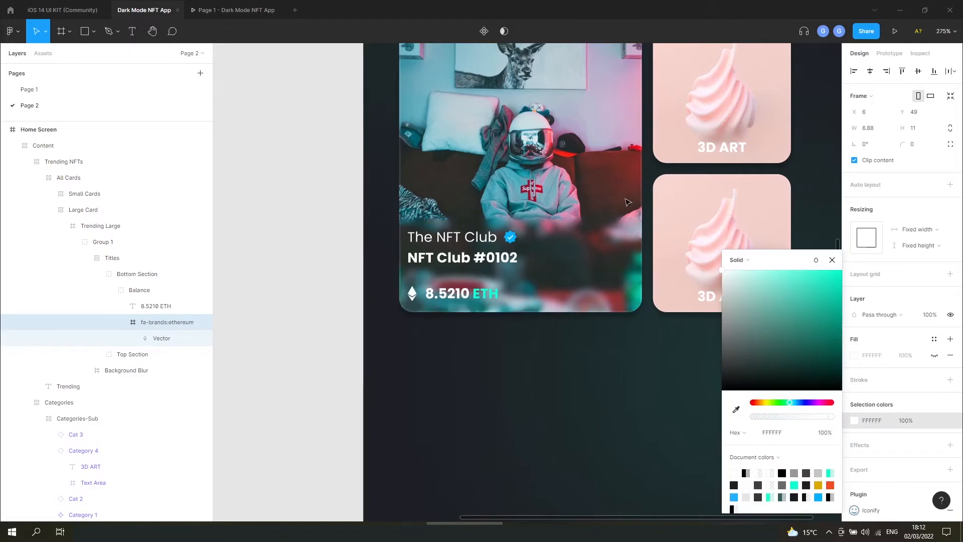
Recolor the ETH label in the large card's price text to white FFFFFF and change the price to 0.5111 ETH.
left_click(156, 306)
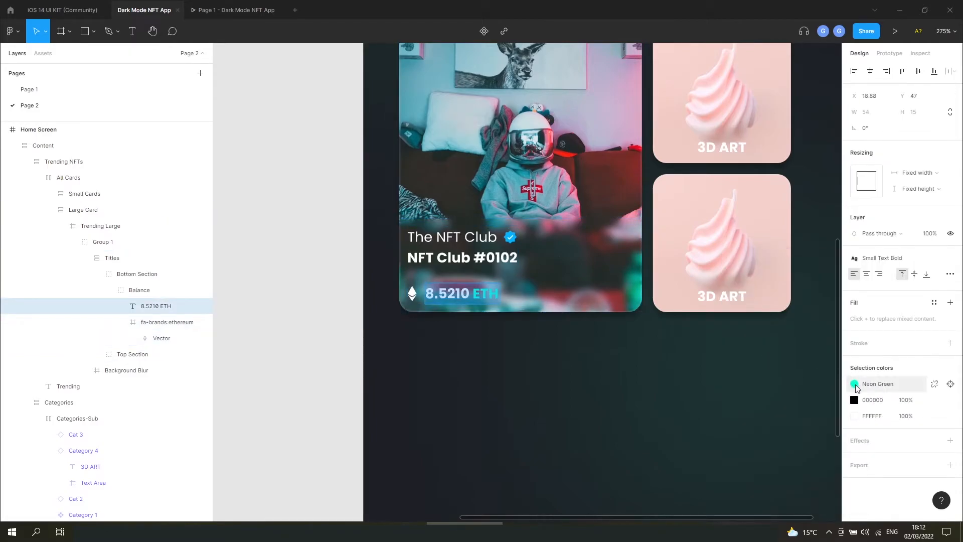
left_click(855, 385)
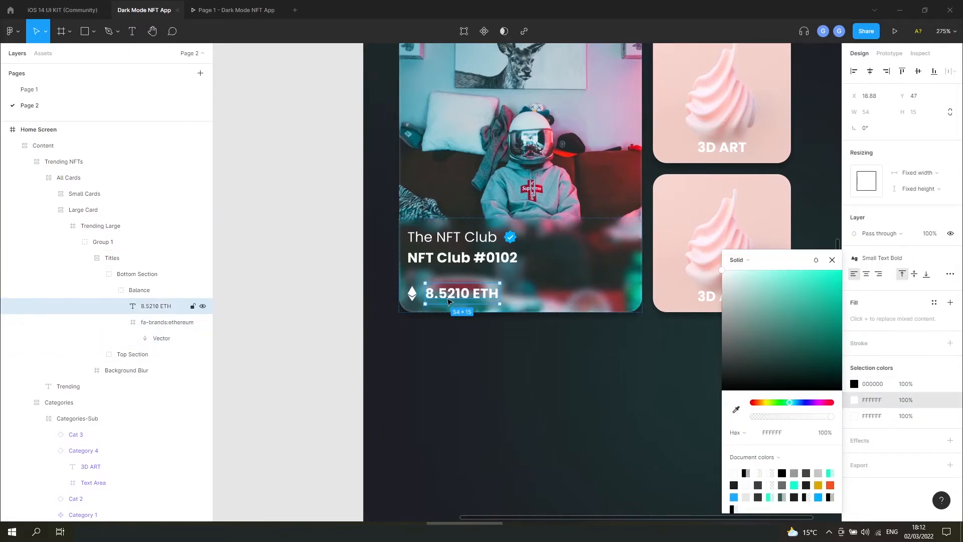
double_click(454, 296)
left_click(434, 294)
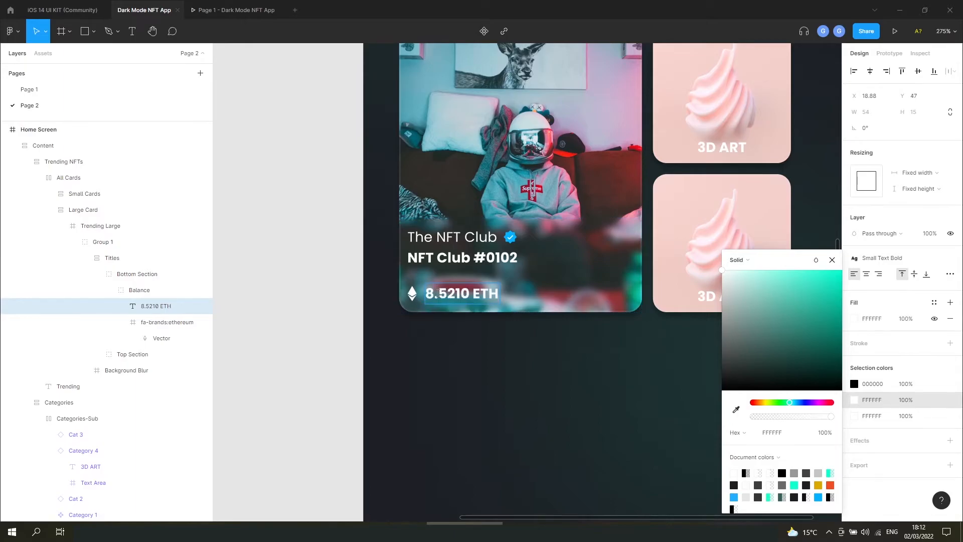
key("BackSpace")
type("0")
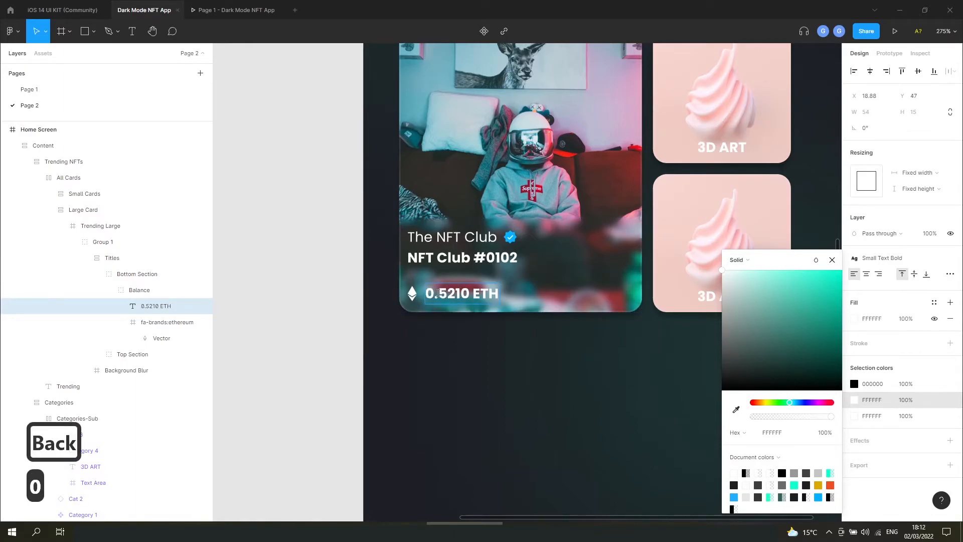
key("Right")
key("Right")
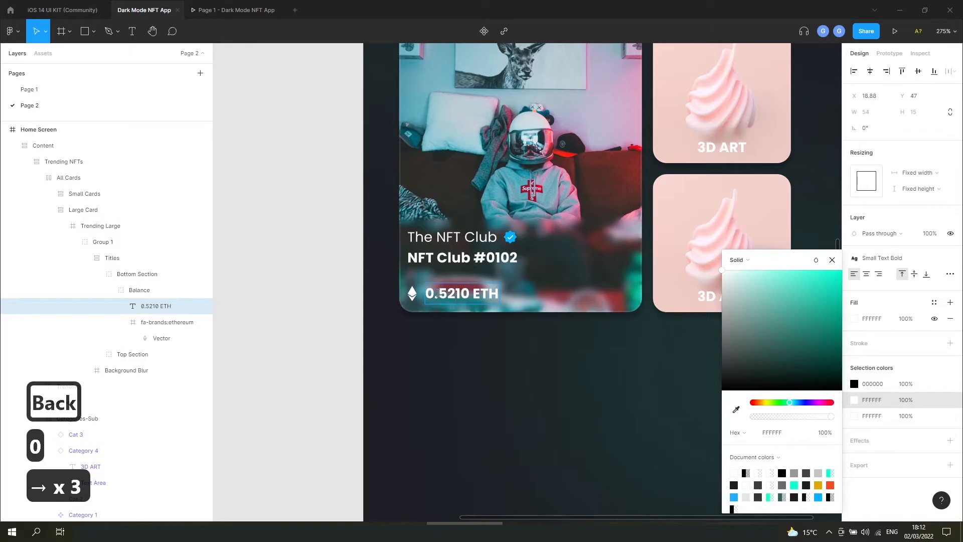
key("BackSpace")
type("1")
key("Right")
key("Right")
key("BackSpace")
type("1")
left_click(320, 277)
Add auto layout to the large card's Bottom Section group.
scroll(320, 278, "down", 2)
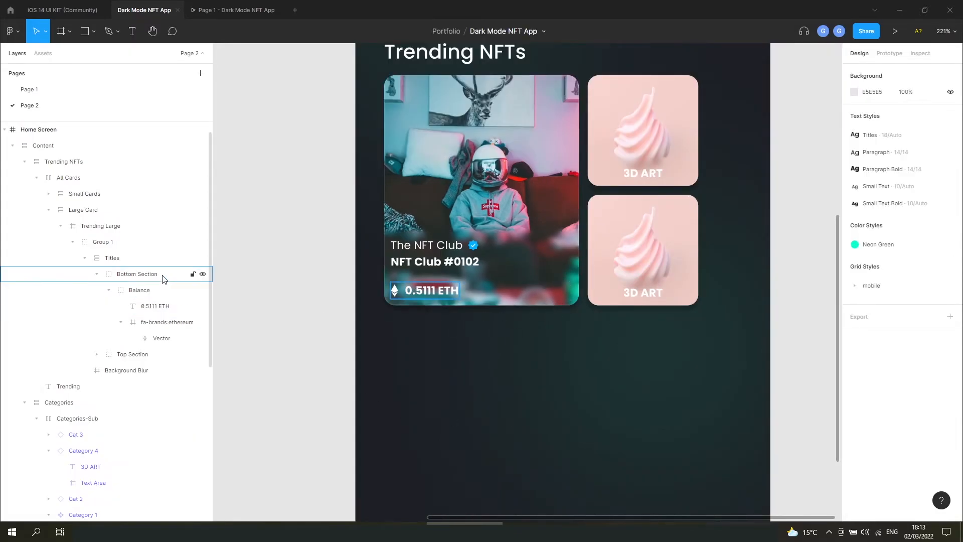
left_click(142, 276)
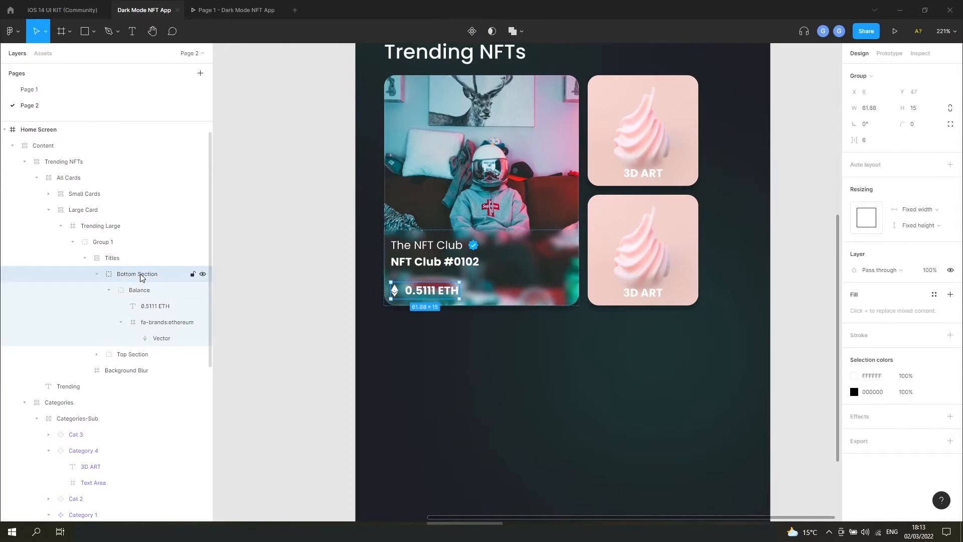
left_click(138, 293)
left_click(109, 290)
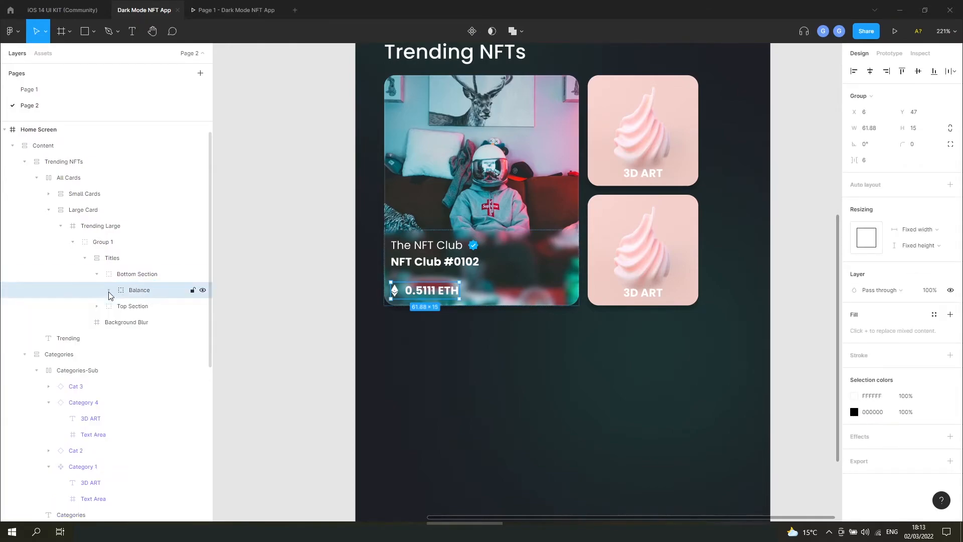
left_click(132, 275)
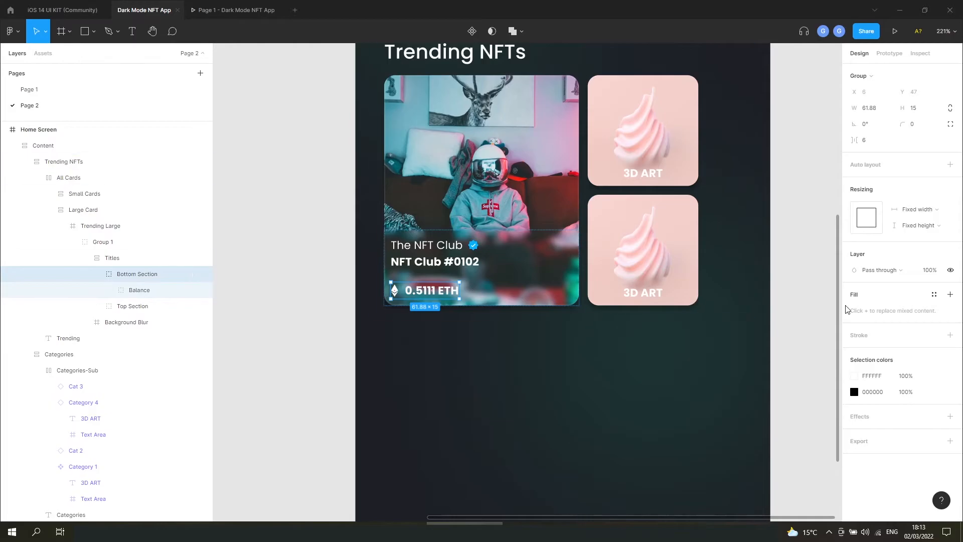
key("shift+a")
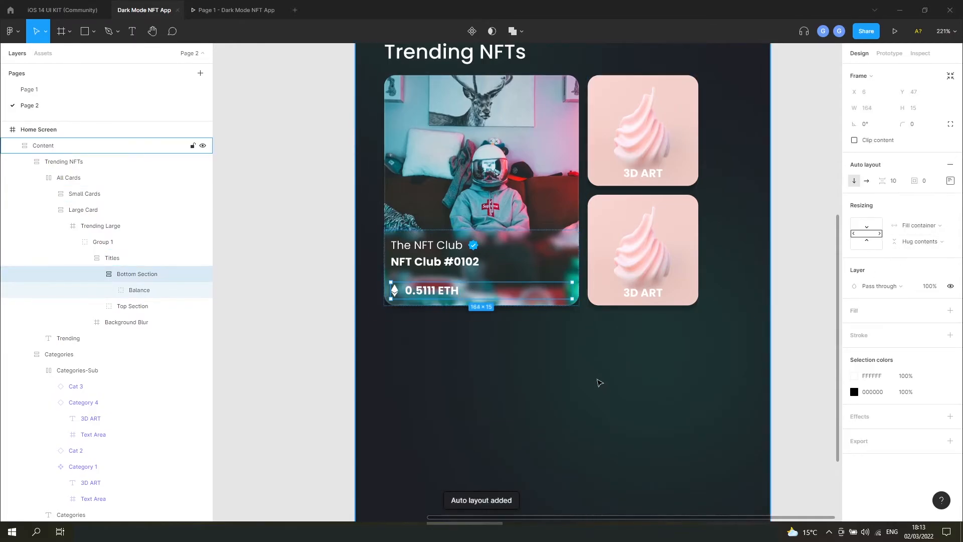
Duplicate the Balance group inside the Bottom Section and set the section's auto layout direction to horizontal.
left_click(142, 290)
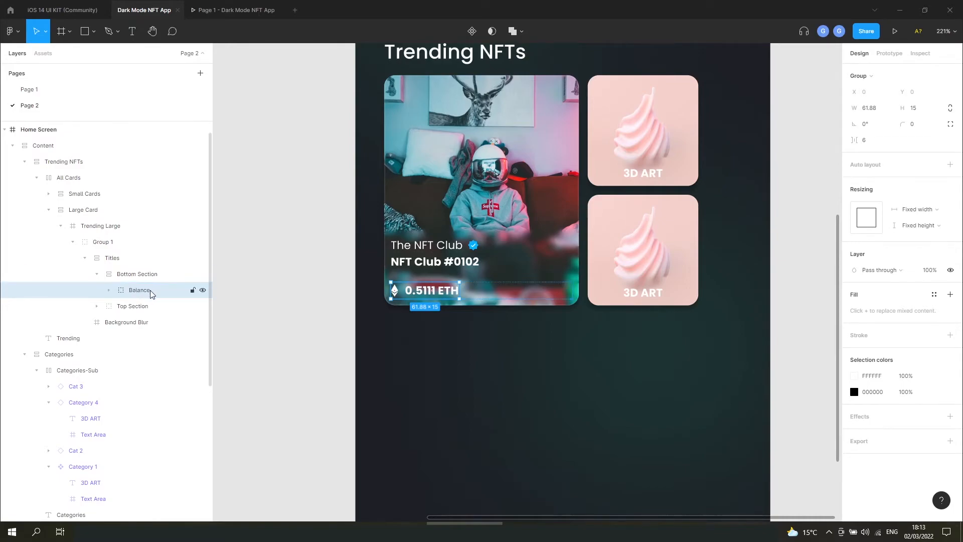
key("ctrl+d")
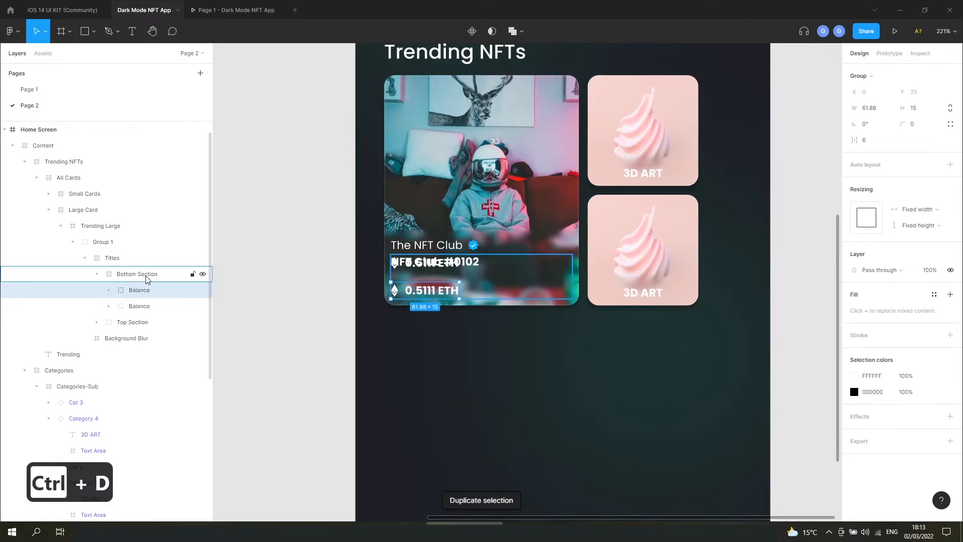
left_click(141, 274)
left_click(867, 181)
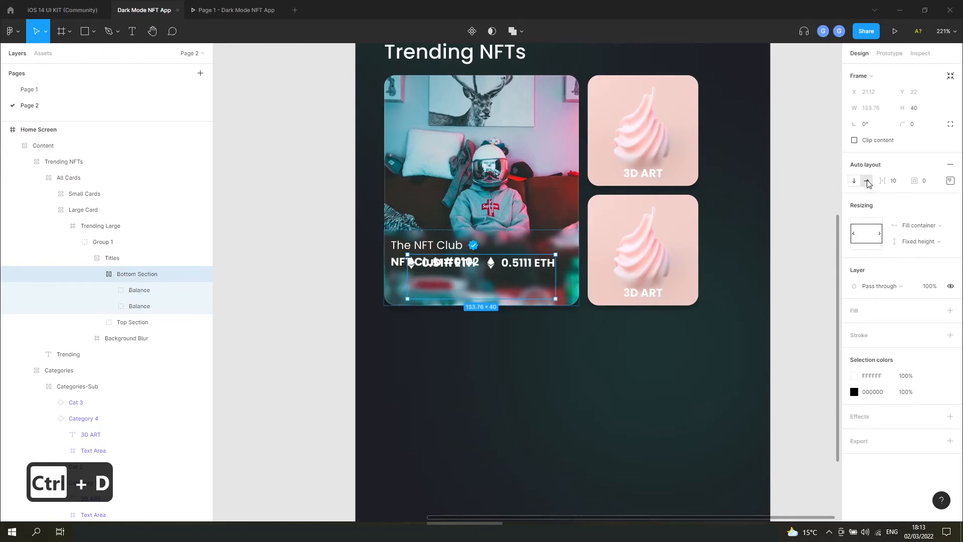
Set the Bottom Section's resizing to Hug contents for height and Fill container for width.
left_click(921, 242)
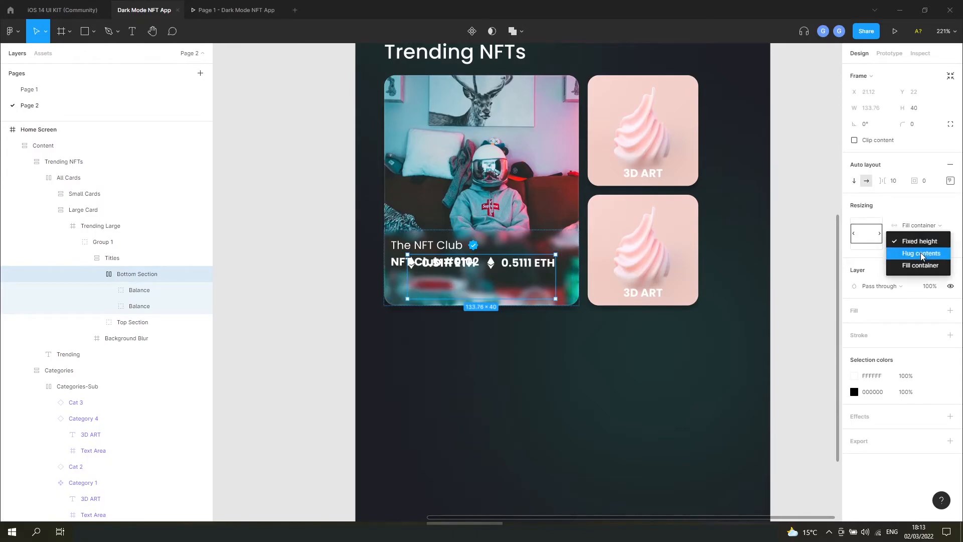
left_click(922, 255)
left_click(921, 225)
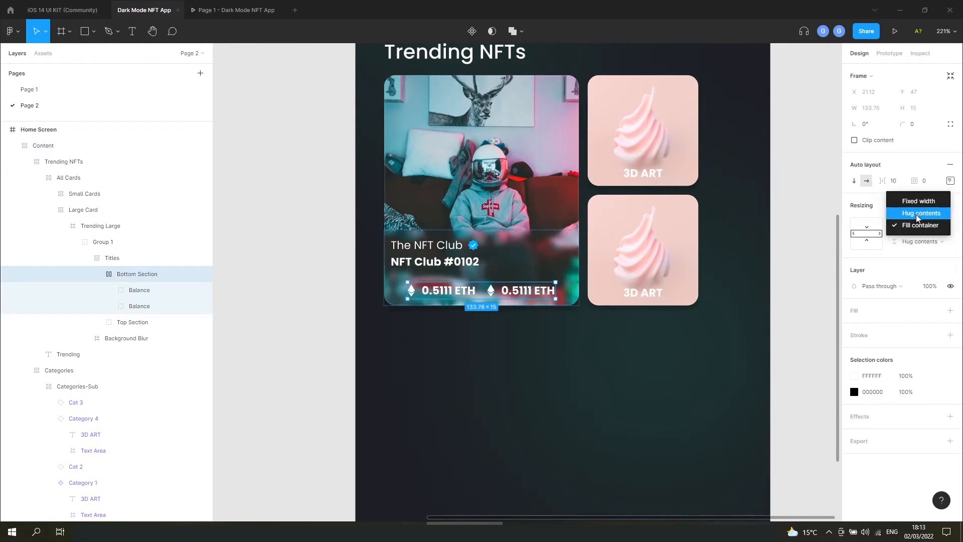
left_click(918, 215)
left_click(918, 226)
left_click(920, 236)
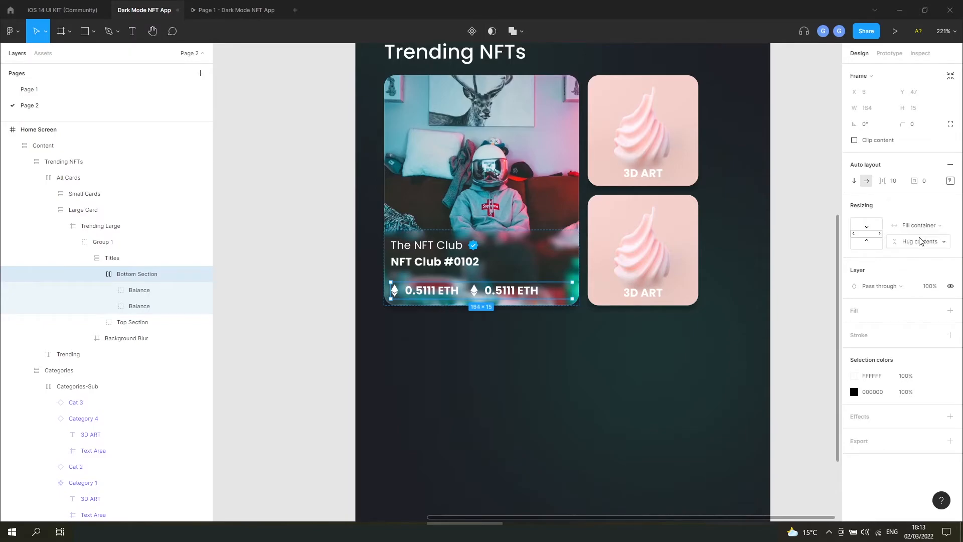
Set the Bottom Section's auto layout spacing mode to Space between.
left_click(949, 181)
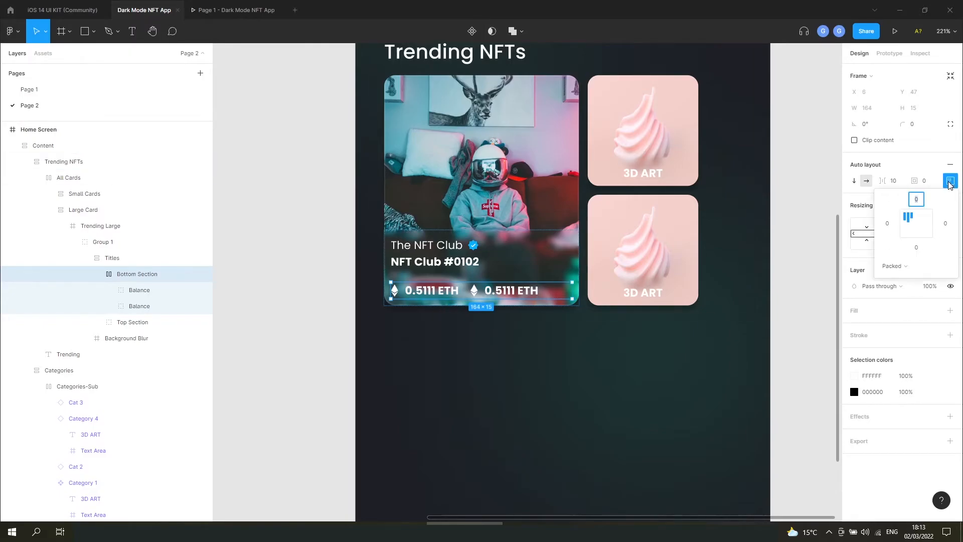
left_click(913, 272)
left_click(916, 277)
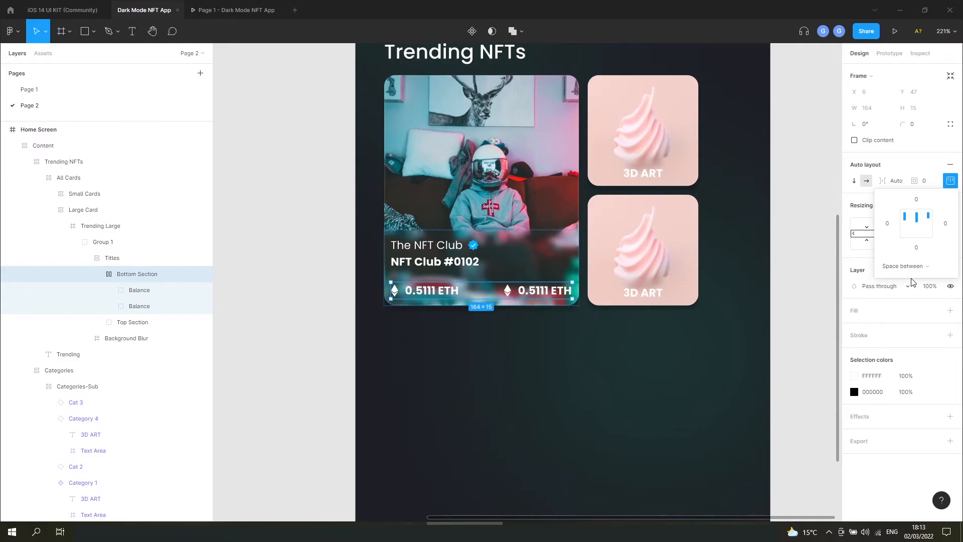
Rename the duplicated Balance group as Likes.
left_click(142, 296)
double_click(140, 294)
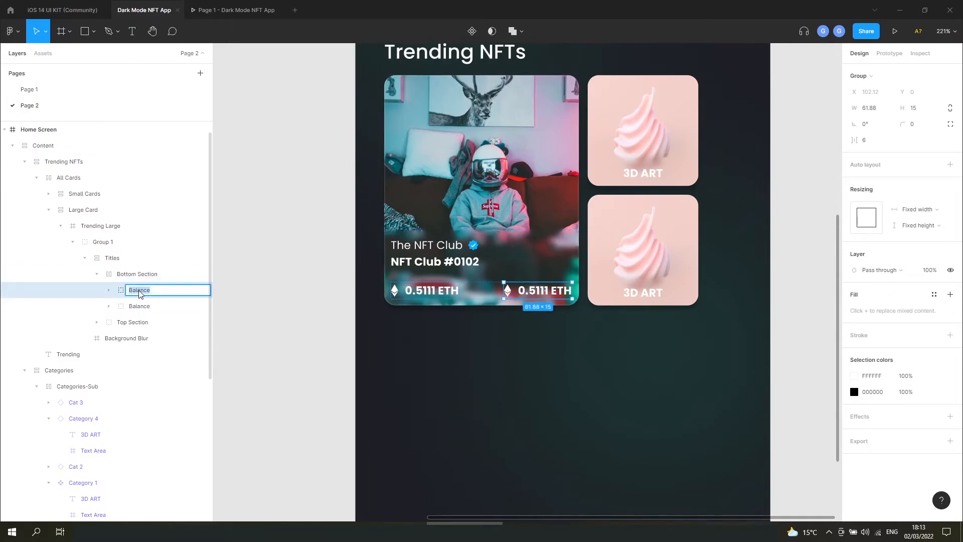
type("Likes")
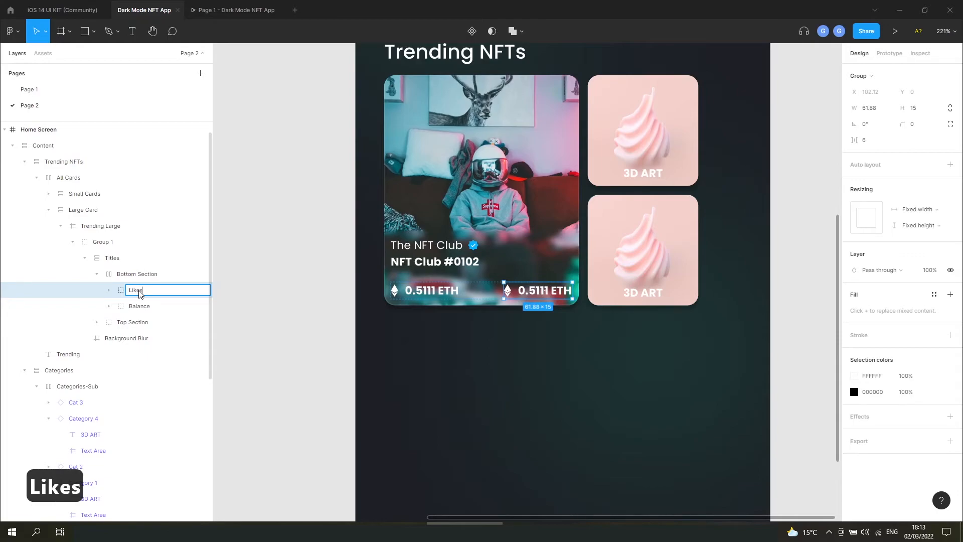
key("Return")
Change the text in the Likes group to 366 and delete the group's Ethereum icon.
left_click(109, 290)
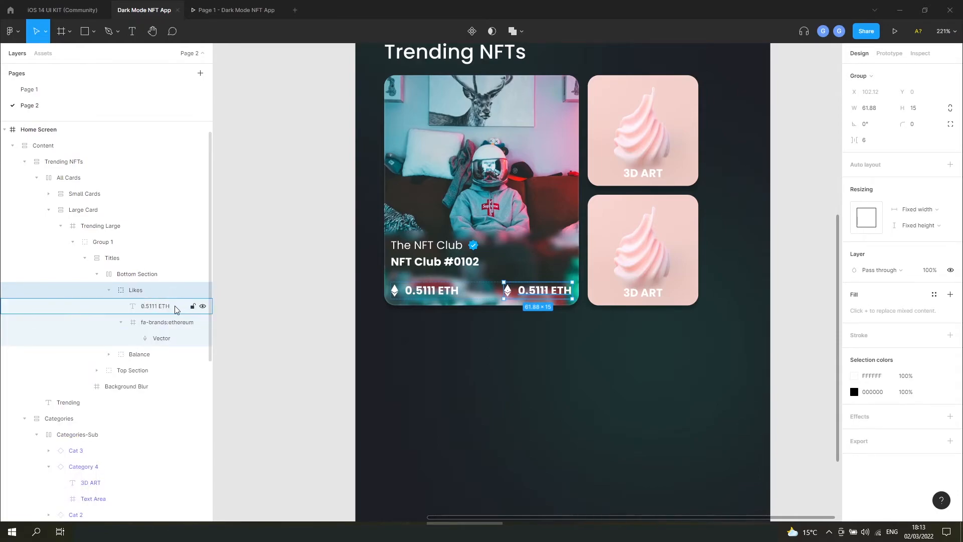
left_click(154, 307)
double_click(551, 289)
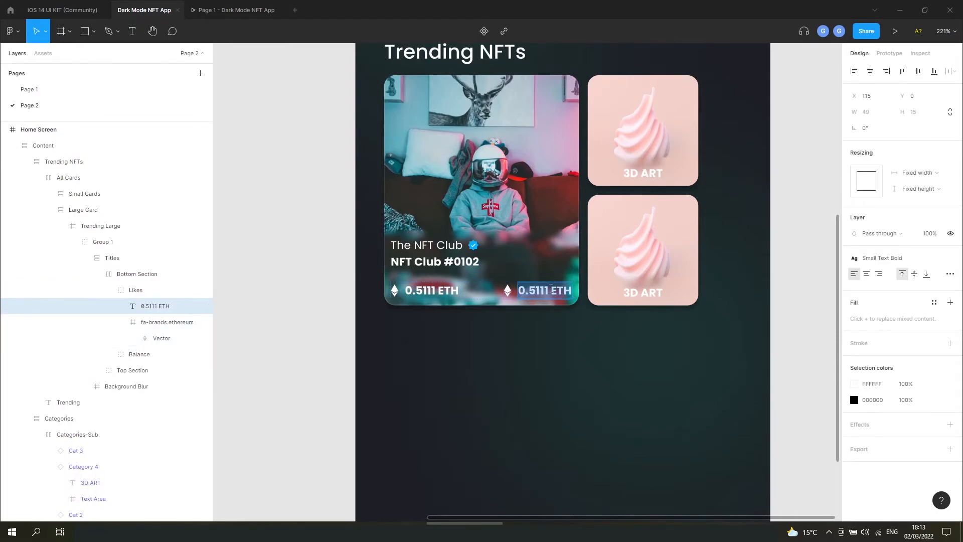
type("366")
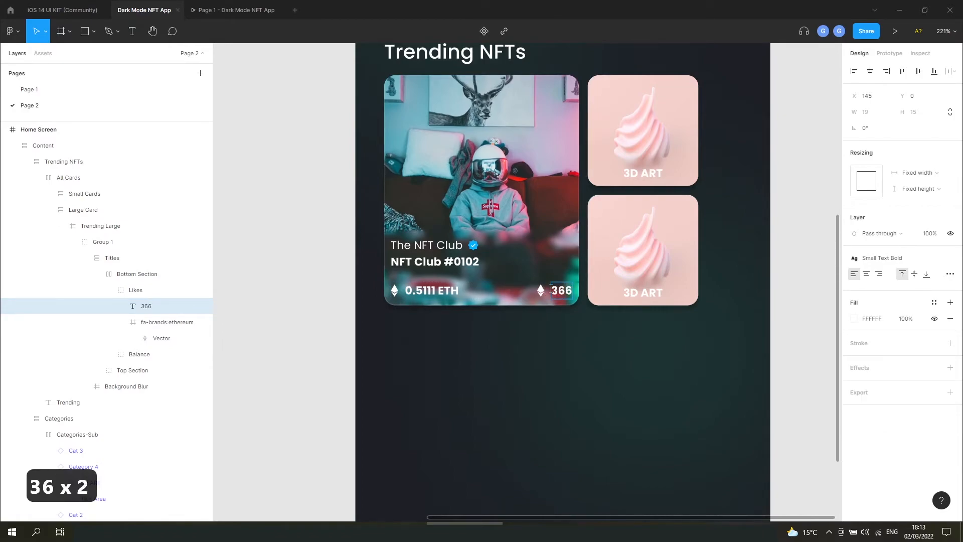
left_click(161, 325)
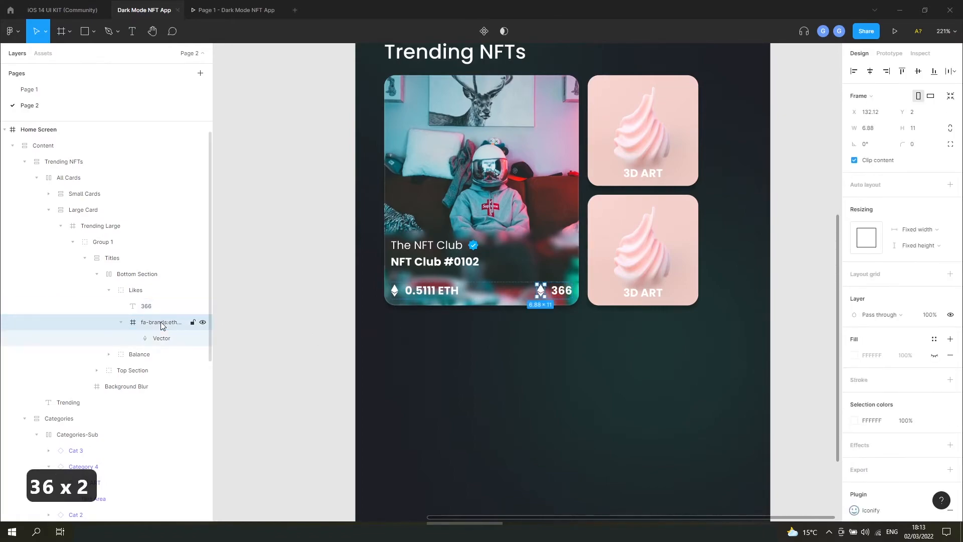
scroll(557, 311, "up", 5)
key("Delete")
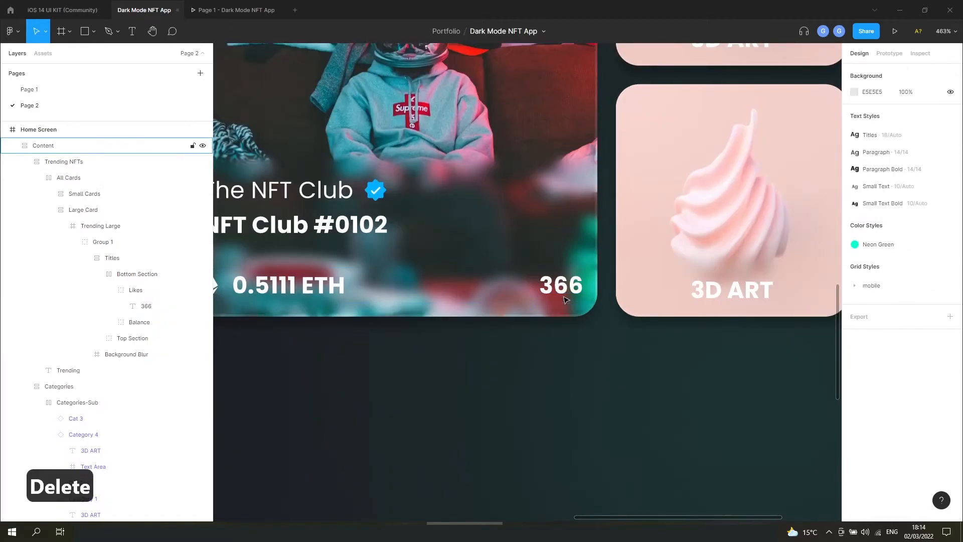
Find a heart with the Iconify plugin and import the ant-design:heart-filled icon in red F24E1E.
right_click(554, 300)
mouse_move(580, 439)
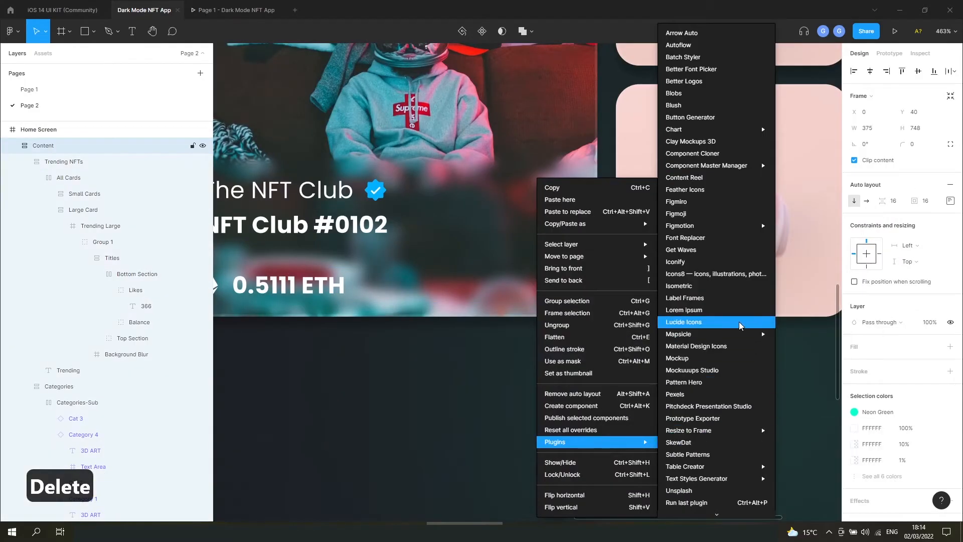
left_click(712, 258)
type("heart")
key("Return")
left_click(62, 307)
left_click(100, 333)
left_click(88, 367)
left_click(234, 474)
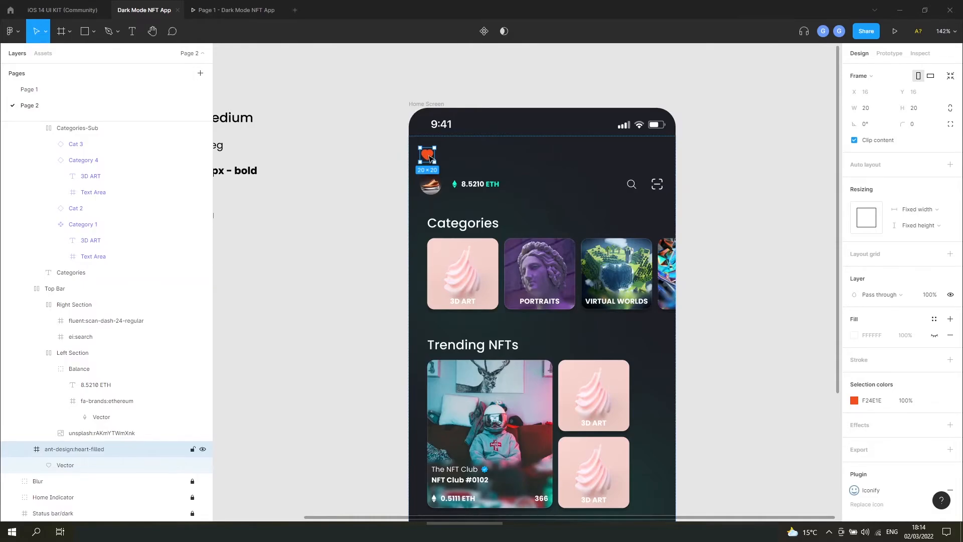
Move the imported heart icon into the large card's Likes group.
key("ctrl+x")
scroll(551, 300, "down", 5)
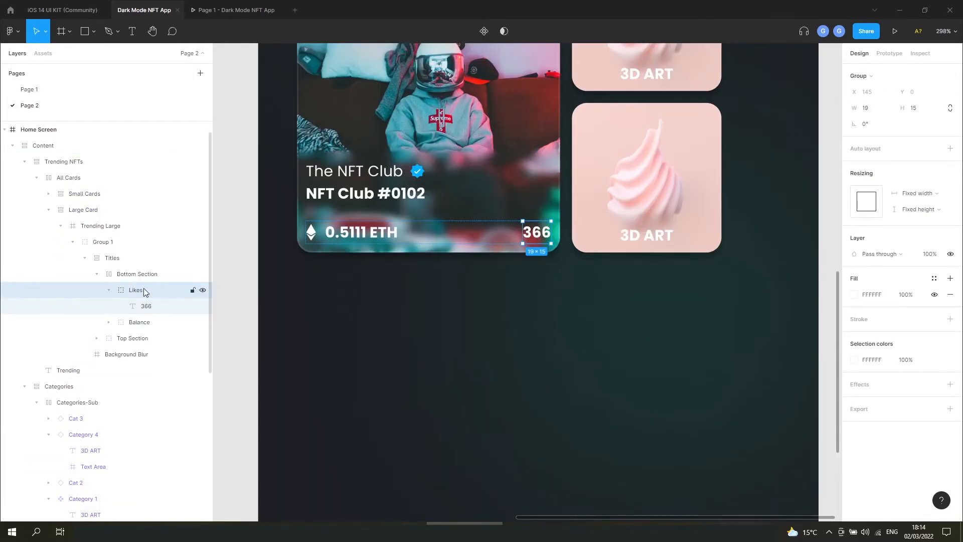
key("ctrl+v")
Add auto layout to the Likes group with horizontal direction and an item spacing of 4.
left_click(144, 291)
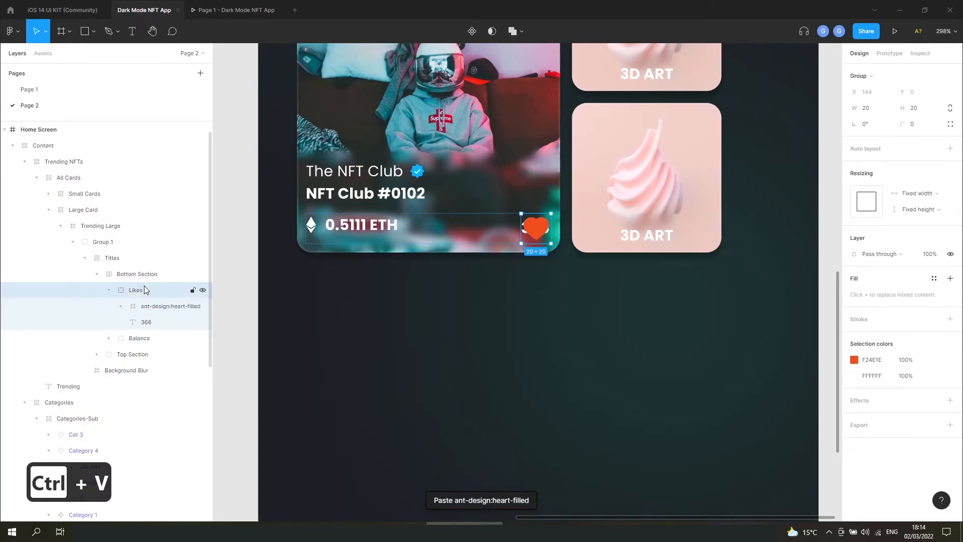
left_click(950, 149)
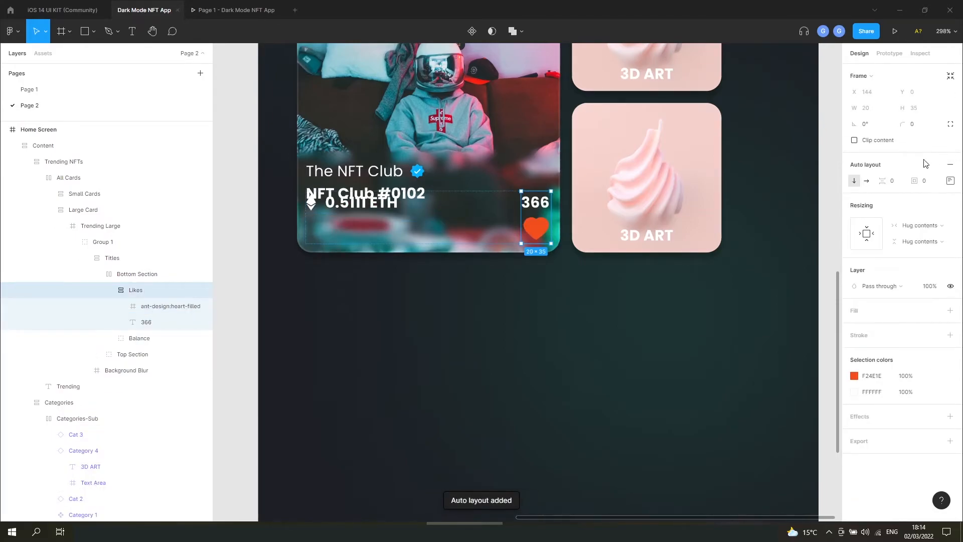
left_click(867, 181)
left_click(898, 183)
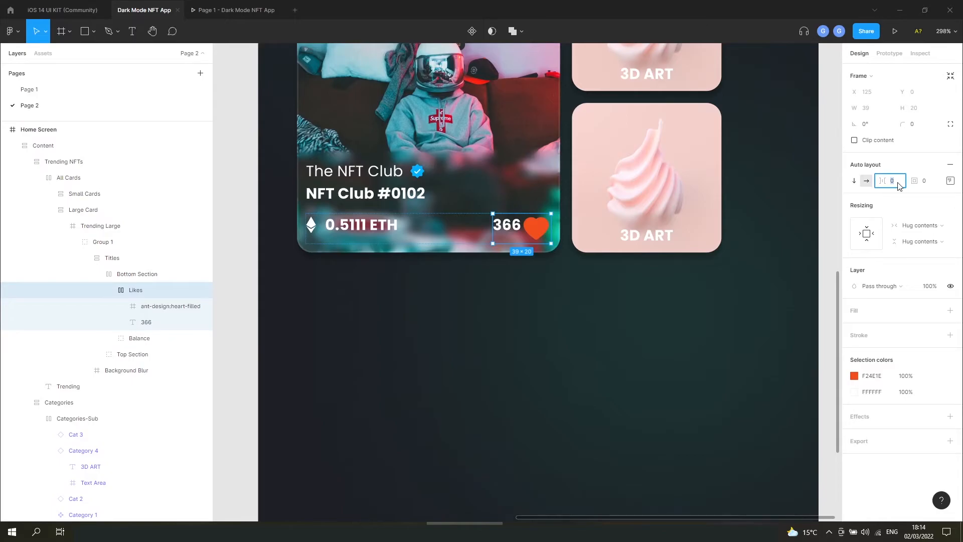
type("4")
key("Return")
Resize the heart icon to 12 × 12 and reorder it so that it sits before the 366 text.
left_click(536, 227)
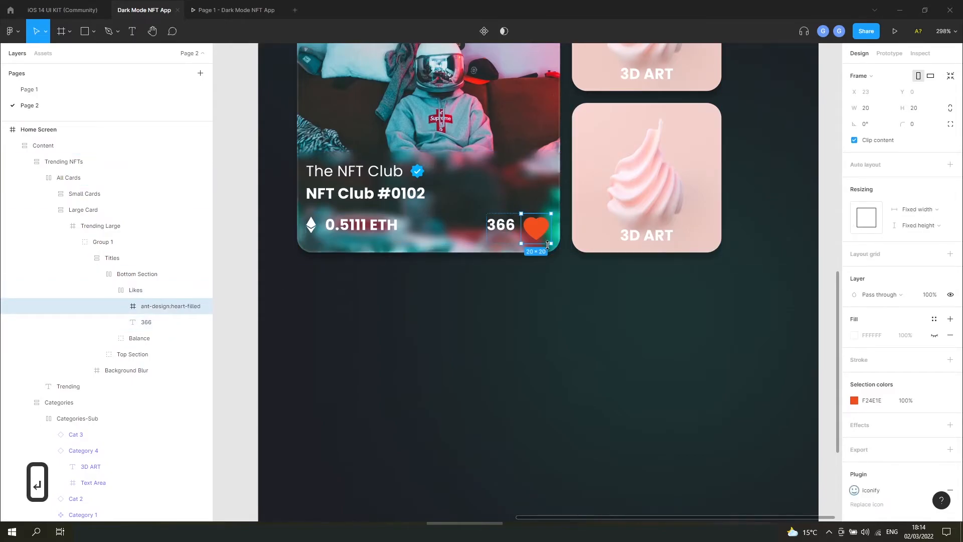
left_click_drag(547, 244, 536, 229)
left_click_drag(149, 309, 158, 333)
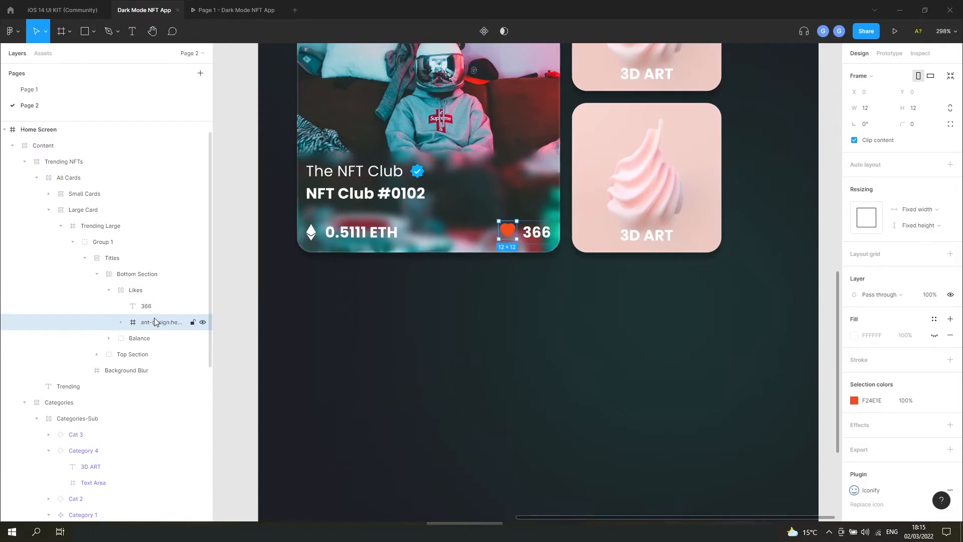
Set the Likes group's auto layout alignment to vertically centred so the heart and the 366 text line up.
left_click(139, 291)
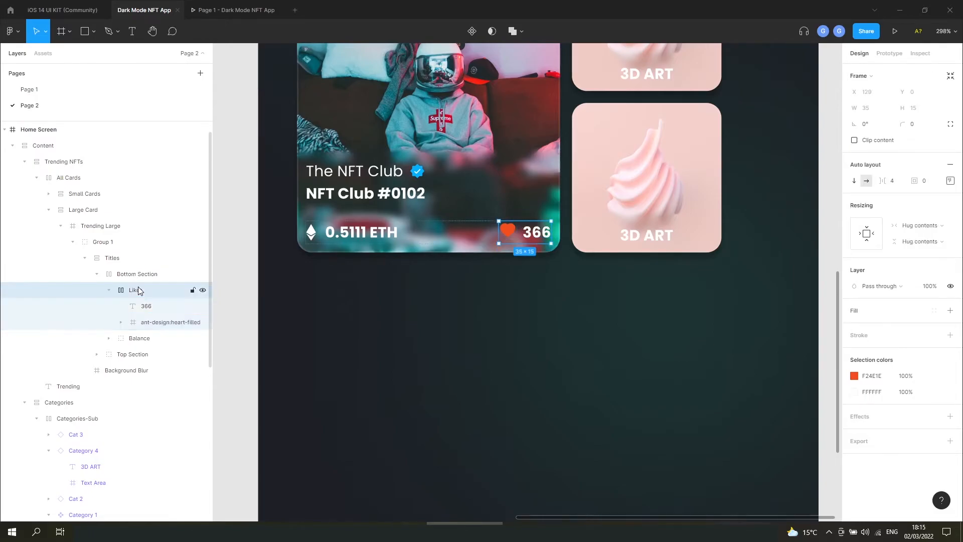
left_click(951, 181)
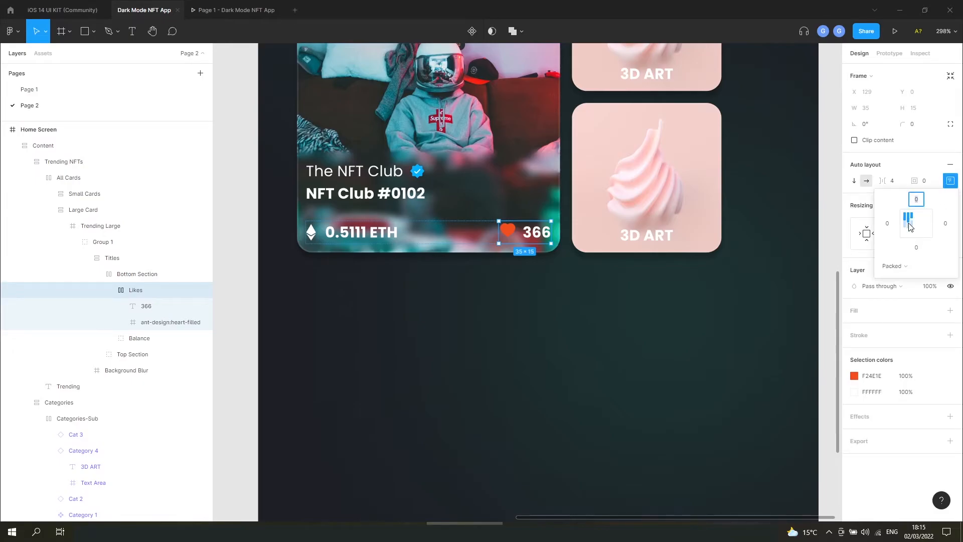
left_click(910, 226)
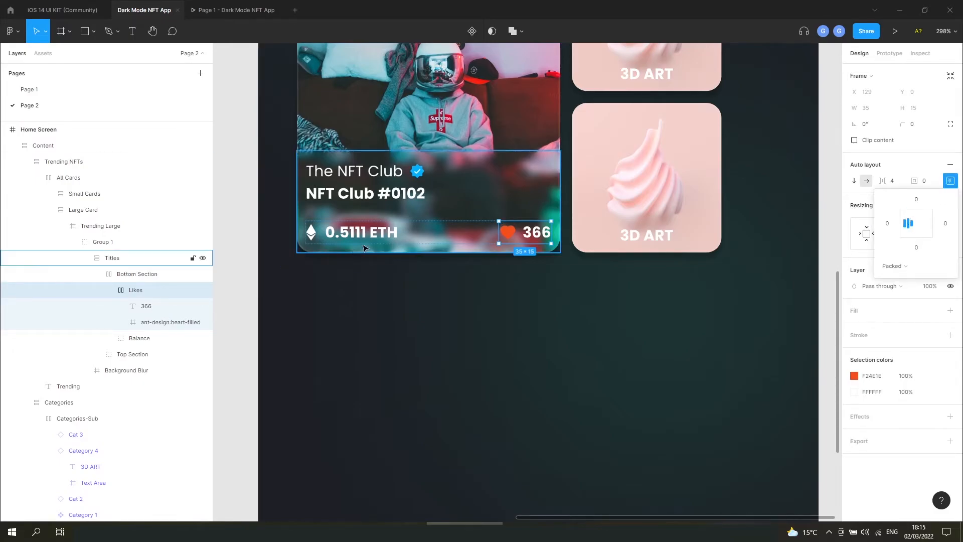
left_click(229, 237)
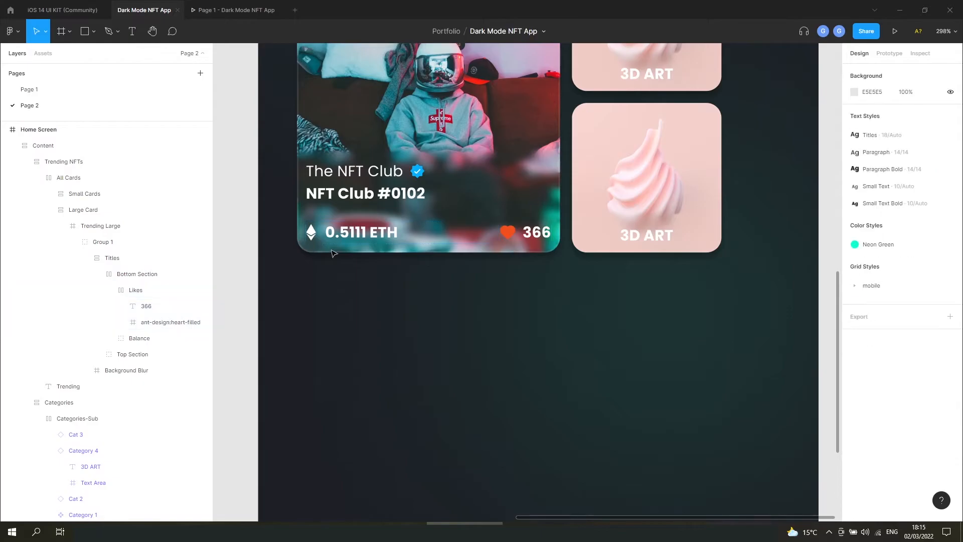
Examine the large card's bottom details and the two small cards beside it in the Trending NFTs section.
scroll(507, 204, "down", 5)
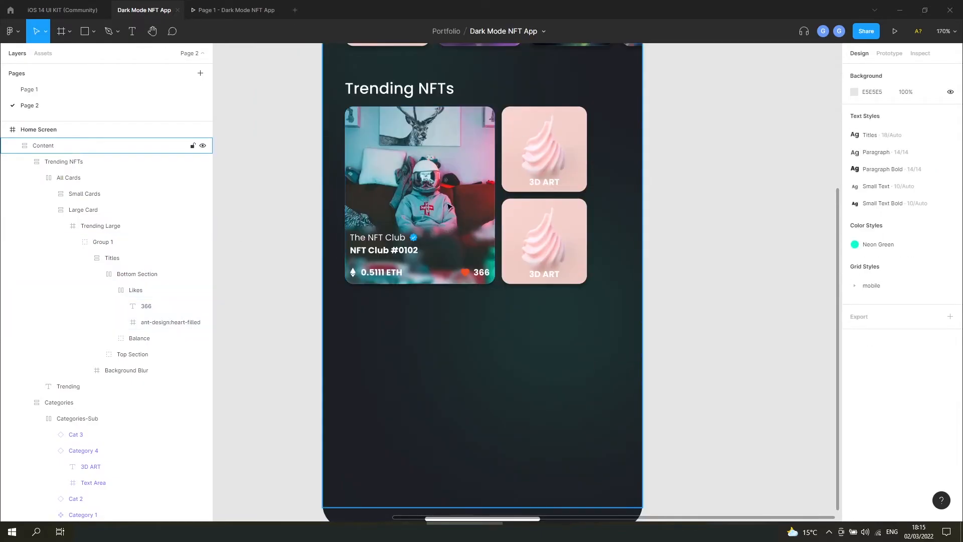
scroll(381, 223, "up", 4)
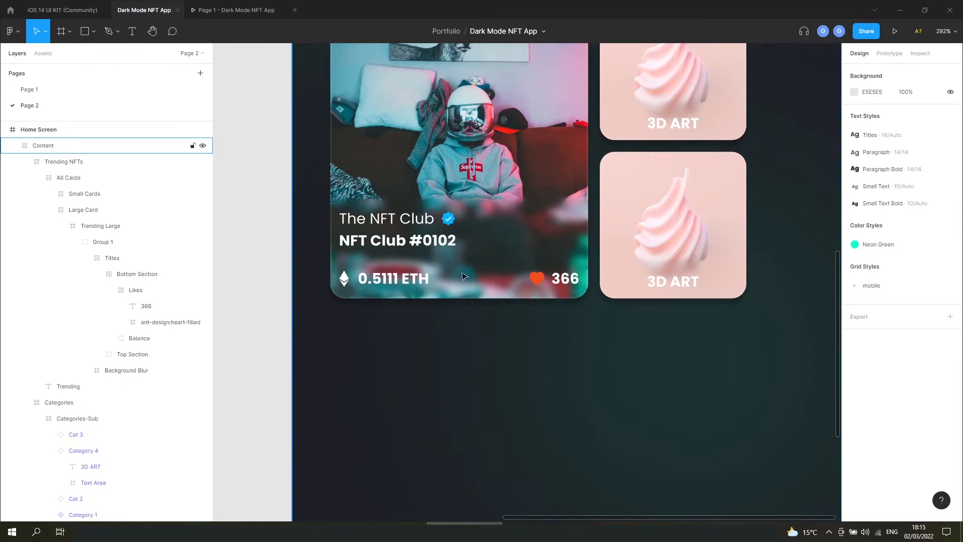
left_click(508, 220)
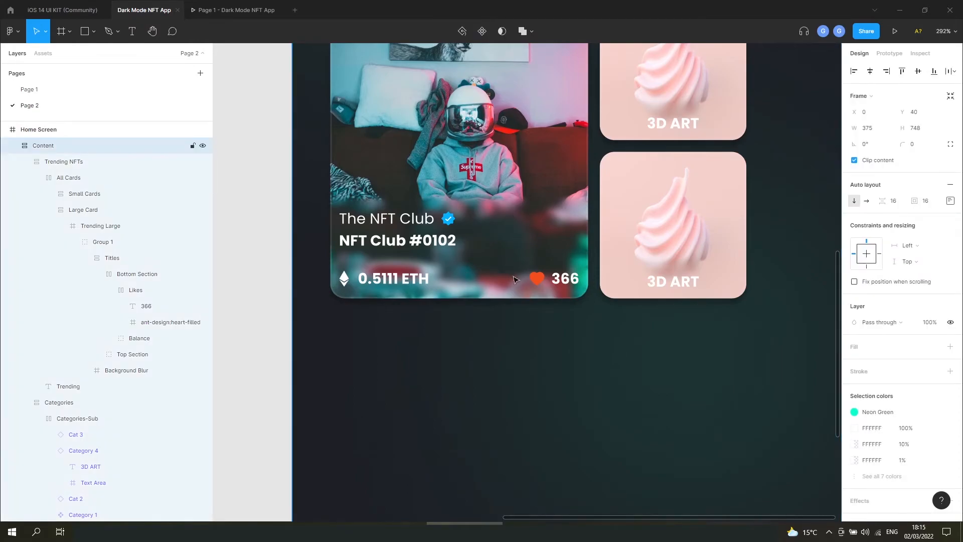
scroll(559, 301, "up", 2)
scroll(560, 301, "down", 1)
scroll(560, 301, "down", 1)
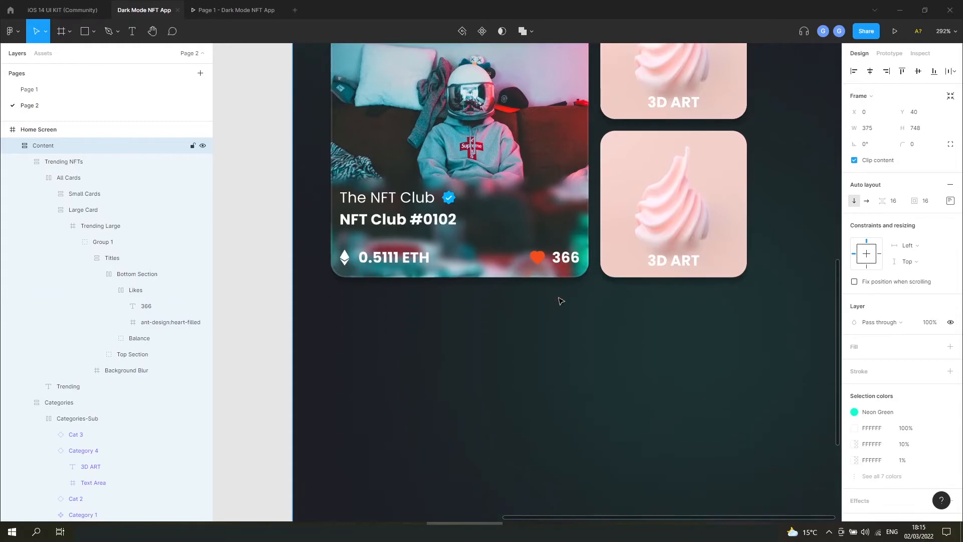
scroll(560, 301, "down", 3)
scroll(666, 242, "up", 3)
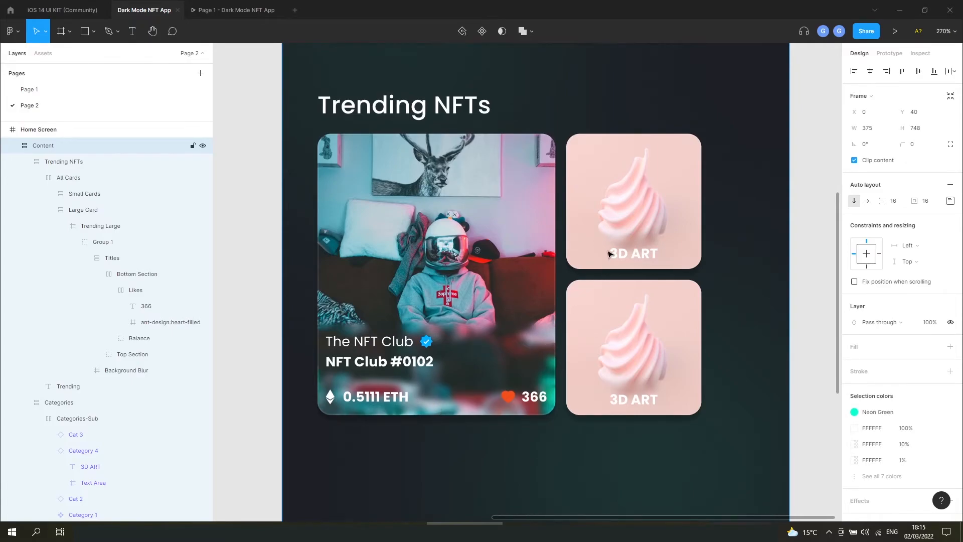
Detach the Category 1 and Category 2 instances in the Small Cards group from their component.
left_click(648, 257)
left_click(647, 258)
double_click(647, 258)
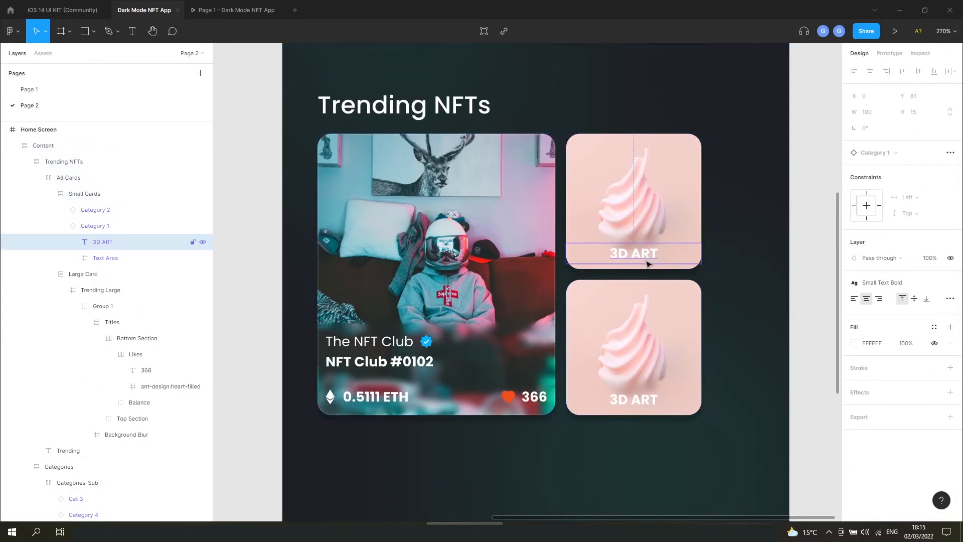
left_click(97, 230)
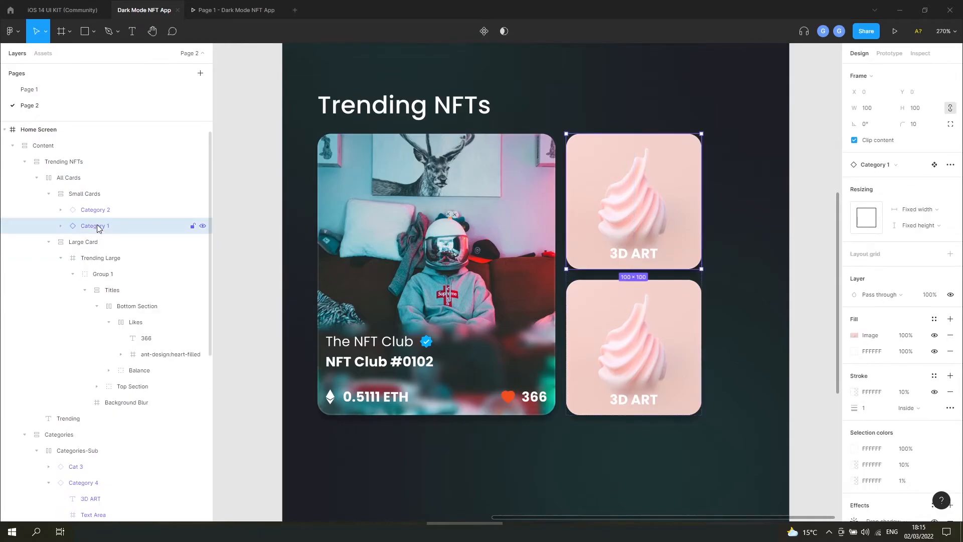
left_click(103, 212, "shift")
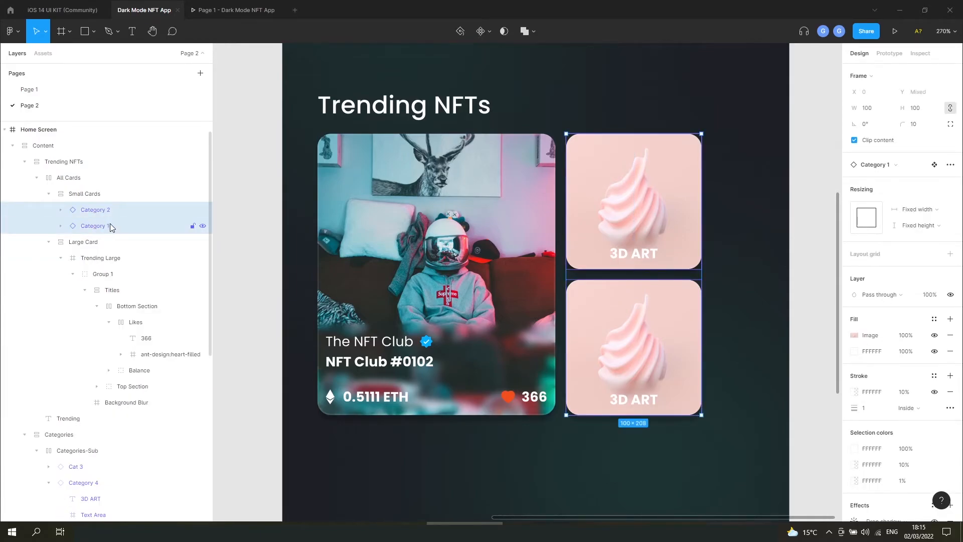
right_click(110, 224)
left_click(139, 419)
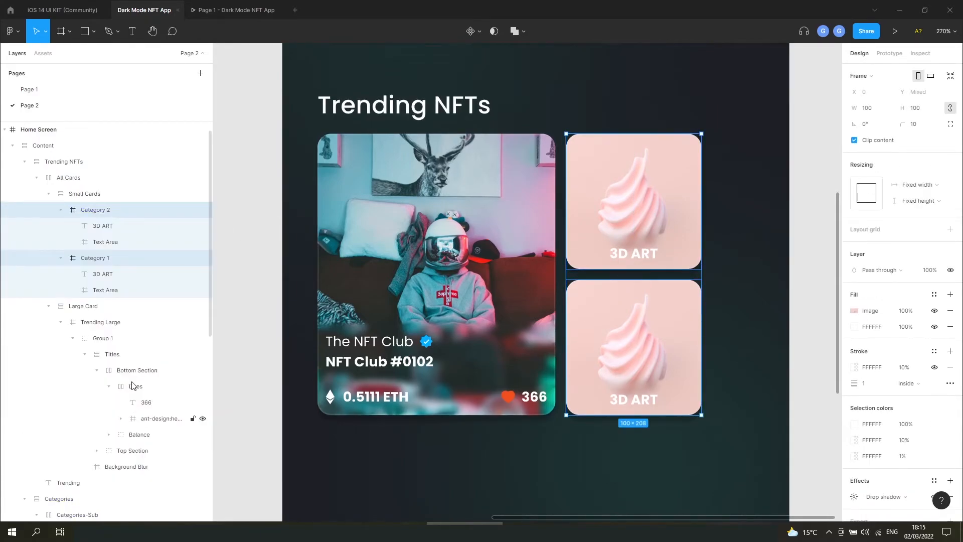
Rename the Category 1 frame in the Small Cards group as Trending Small 1.
left_click(61, 210)
left_click(61, 226)
double_click(93, 226)
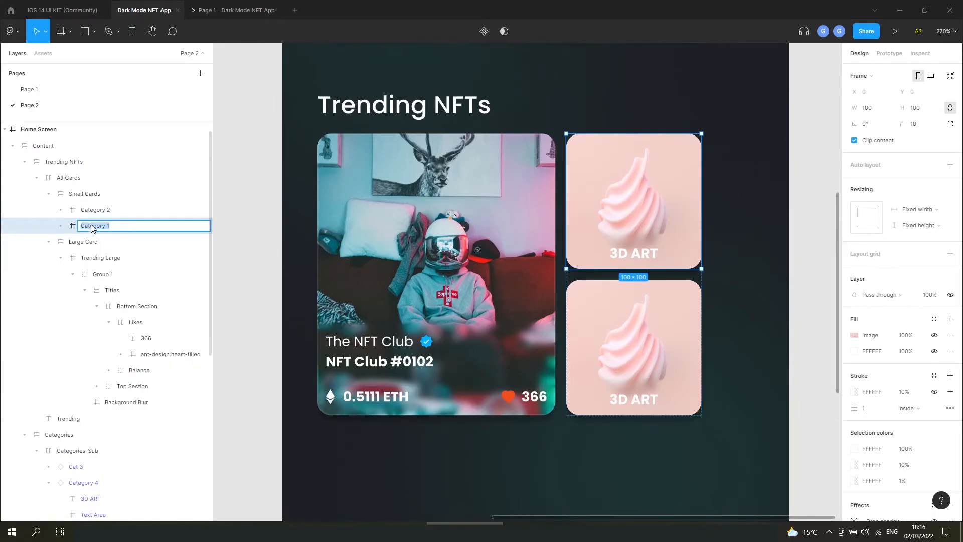
type("Trending Small")
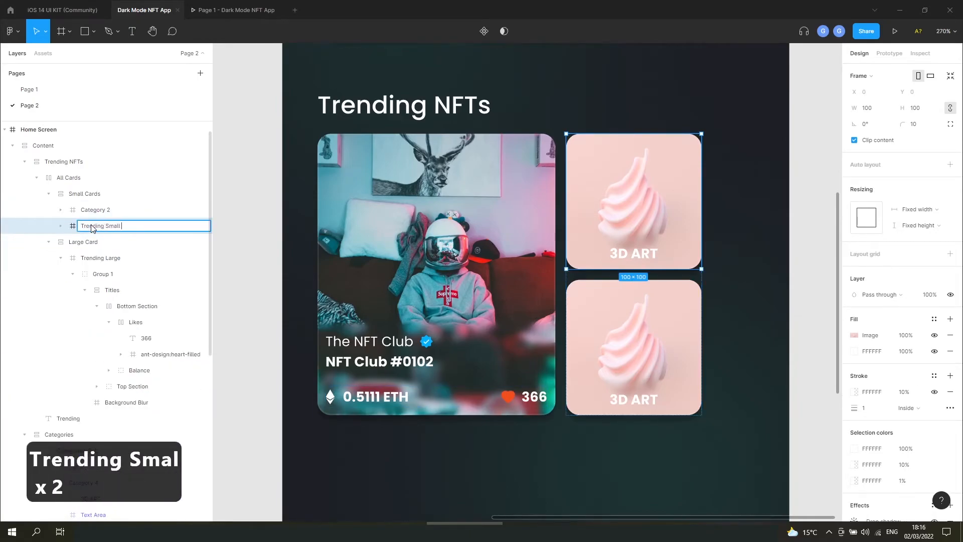
type(" 1")
key("Return")
Left-align the 3D ART text in Trending Small 1 and inset its text box to X 7 with a width of 85.
left_click(641, 258)
double_click(641, 259)
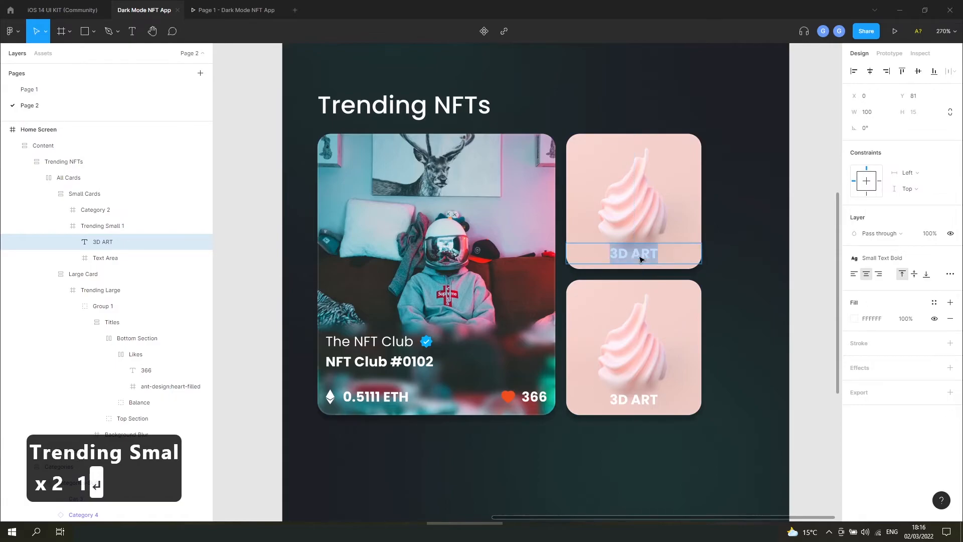
left_click(855, 275)
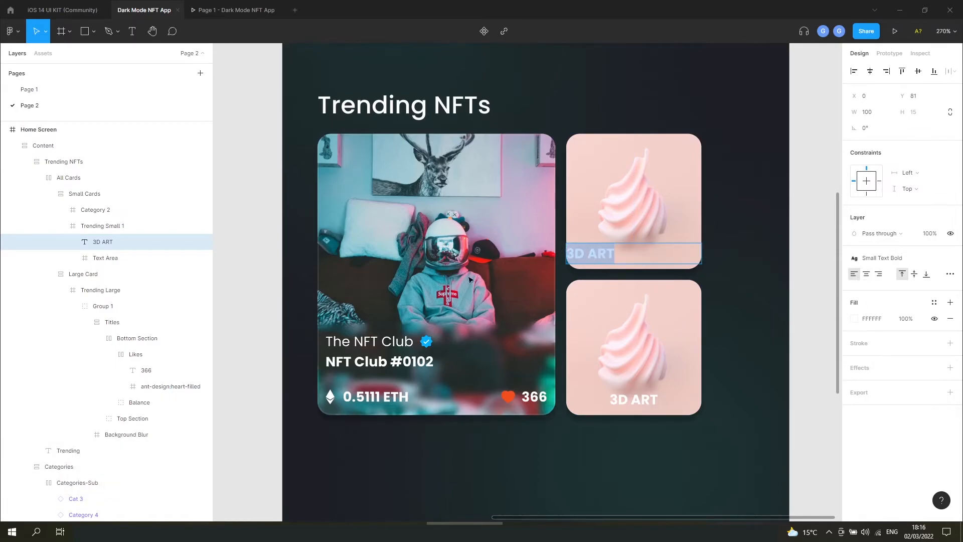
left_click(112, 226)
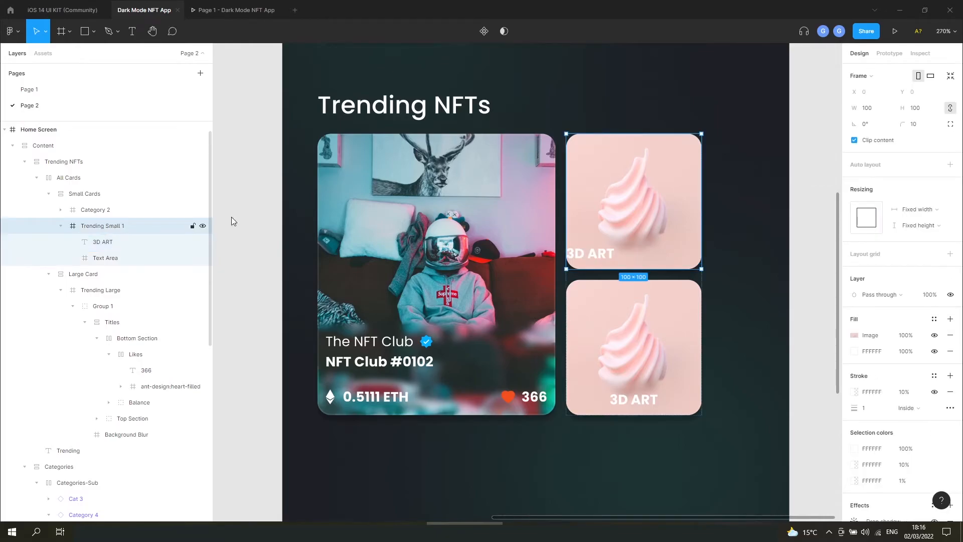
key("ctrl+z")
key("ctrl+z")
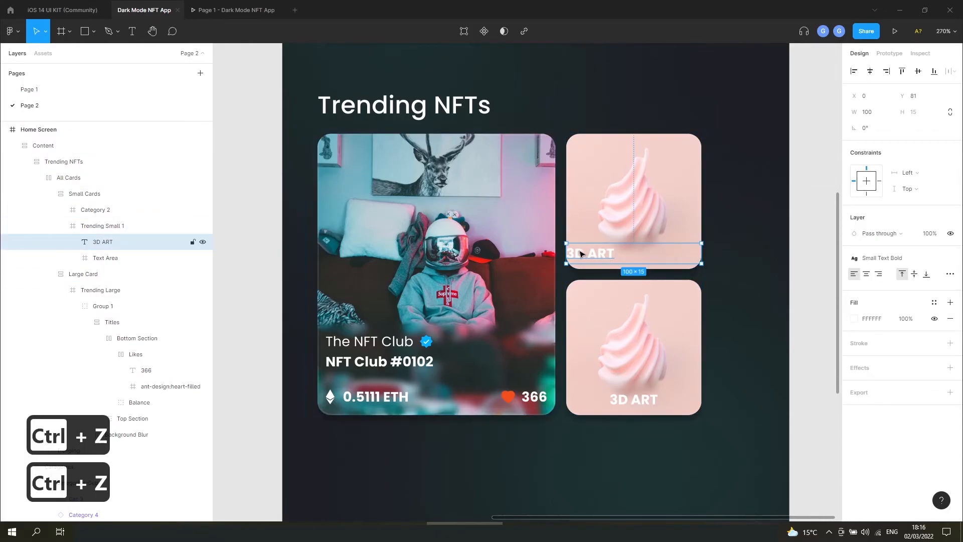
left_click_drag(567, 253, 576, 251)
left_click_drag(701, 253, 692, 254)
left_click(809, 249)
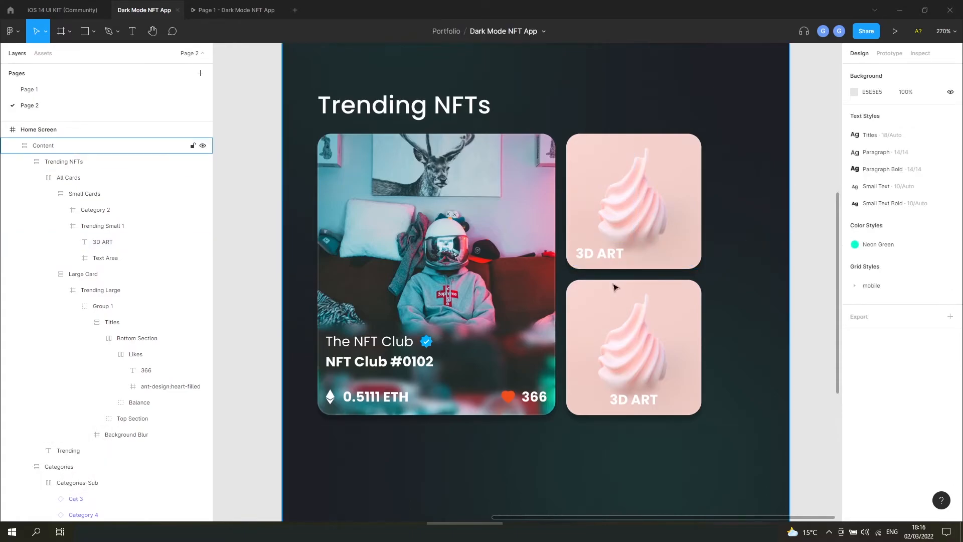
Change the text on the Trending Small 1 card to "Trending #01".
double_click(609, 258)
type("Trending #")
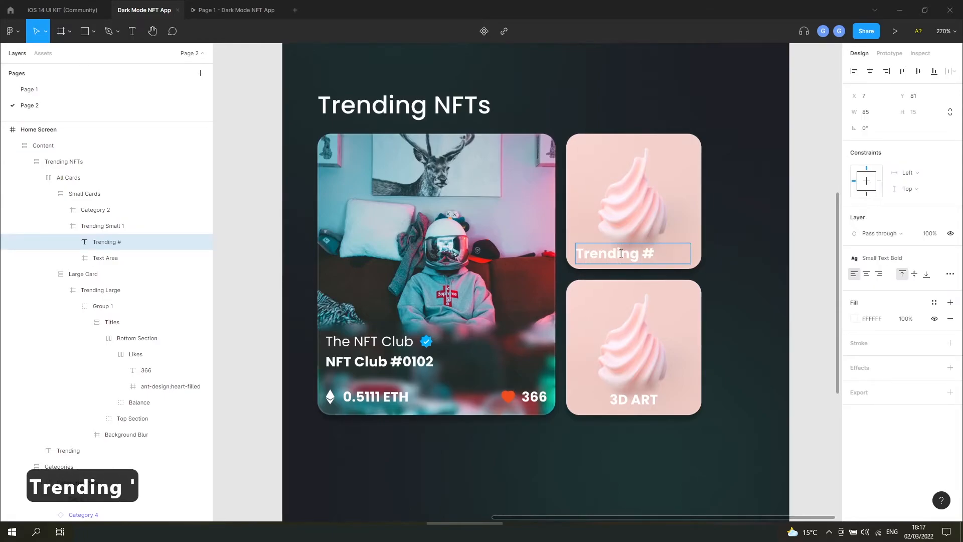
type("01")
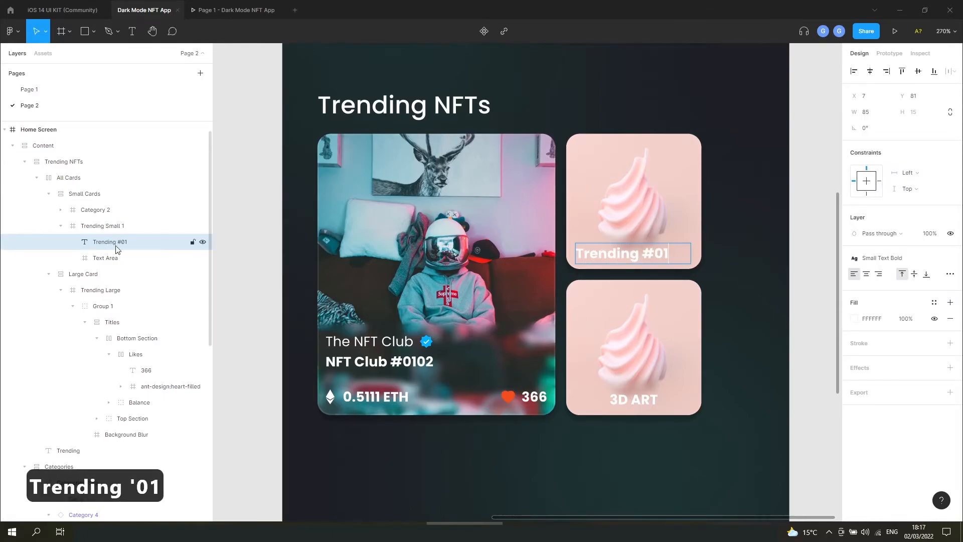
Create a component from the Trending Small 1 frame.
left_click(664, 208)
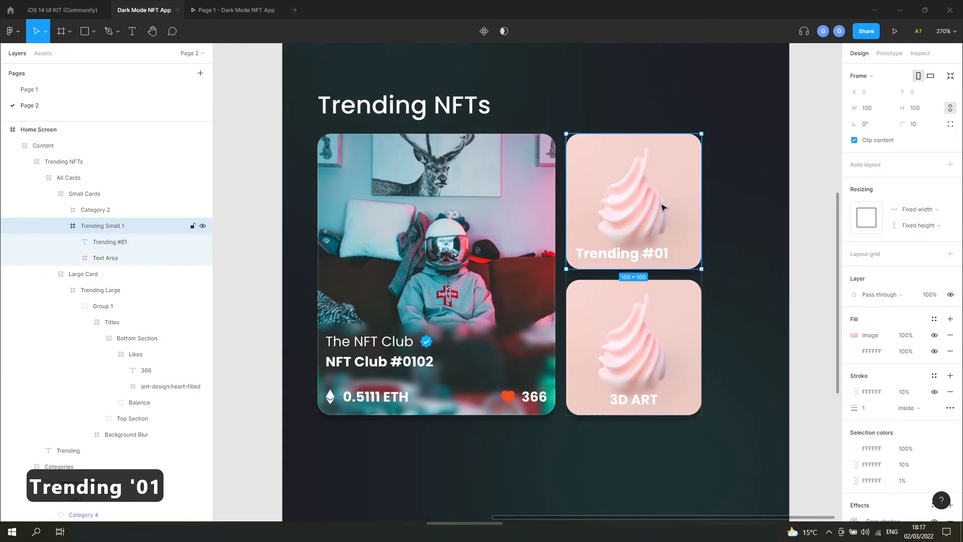
right_click(95, 226)
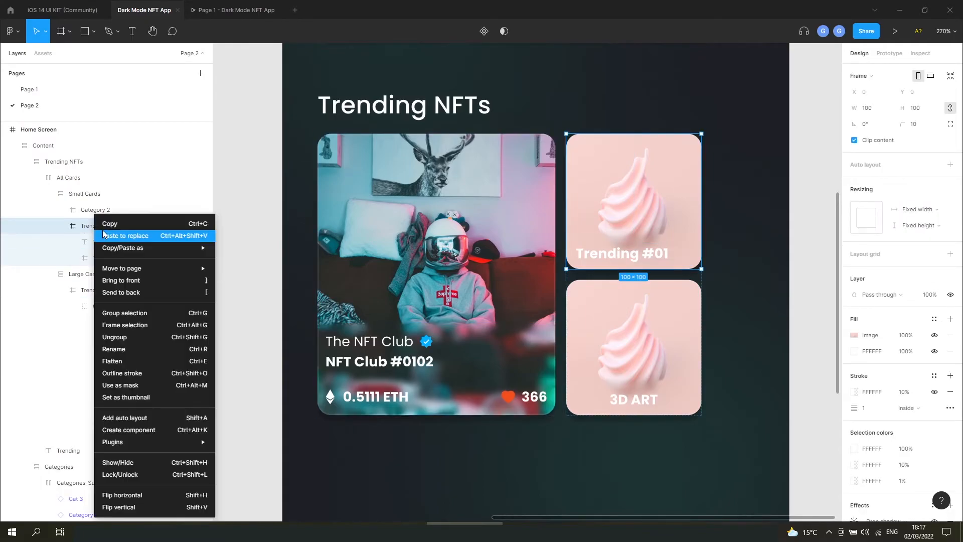
left_click(161, 429)
Delete the Category 2 card and duplicate the Trending Small 1 component in its place.
left_click(106, 213)
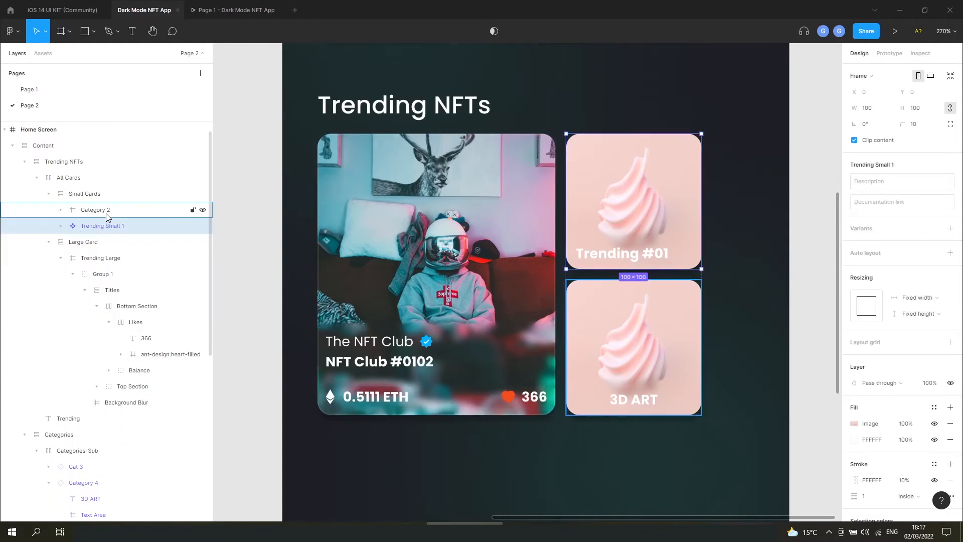
key("Delete")
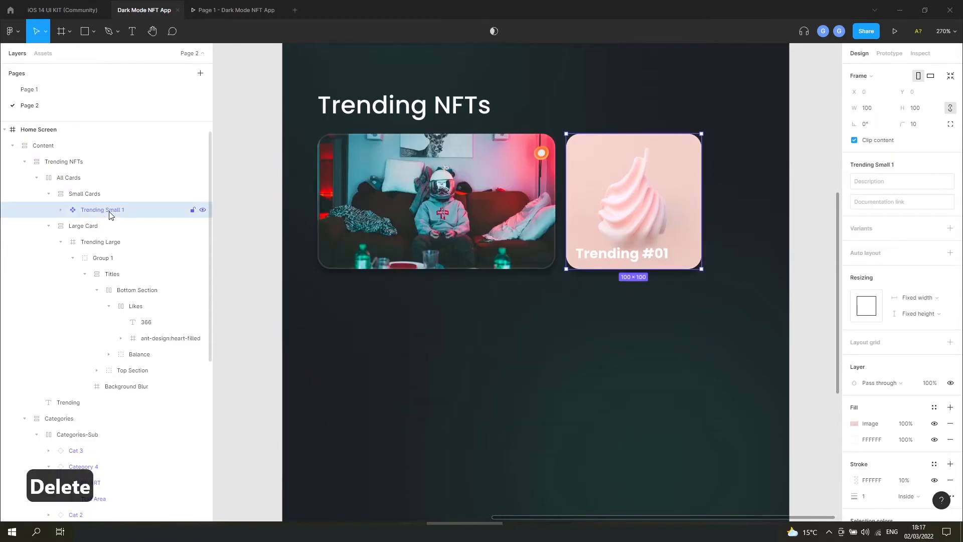
key("ctrl+d")
scroll(319, 233, "down", 4)
scroll(332, 274, "up", 3)
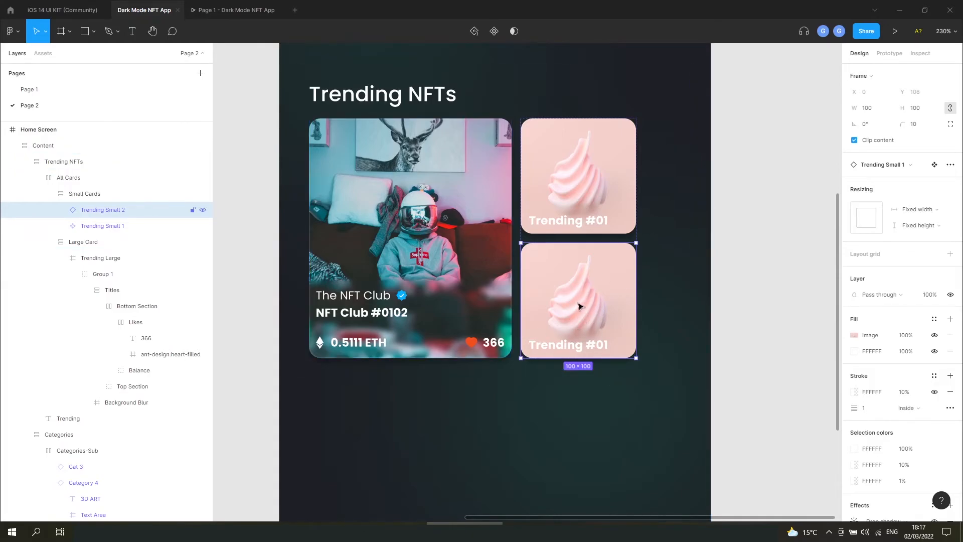
key("ctrl+d")
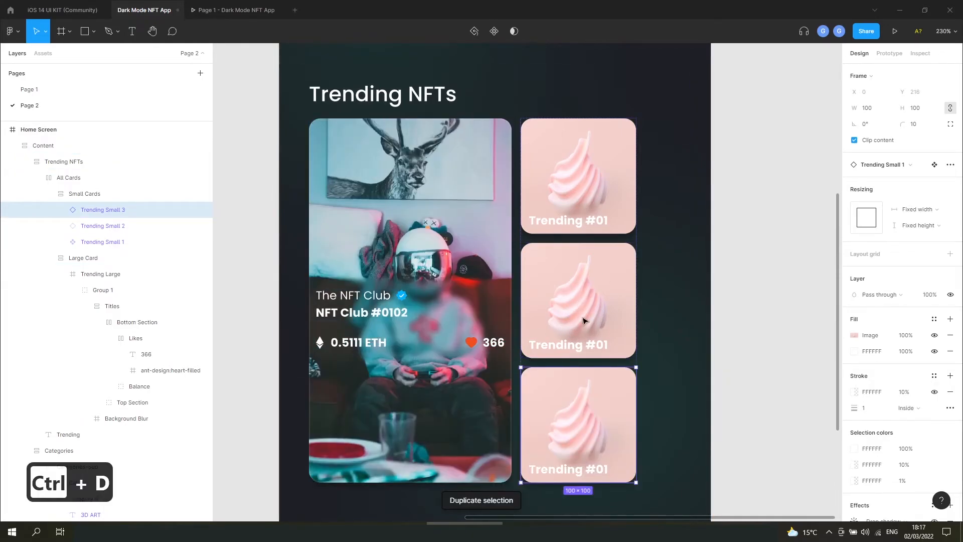
key("ctrl+z")
key("ctrl+z")
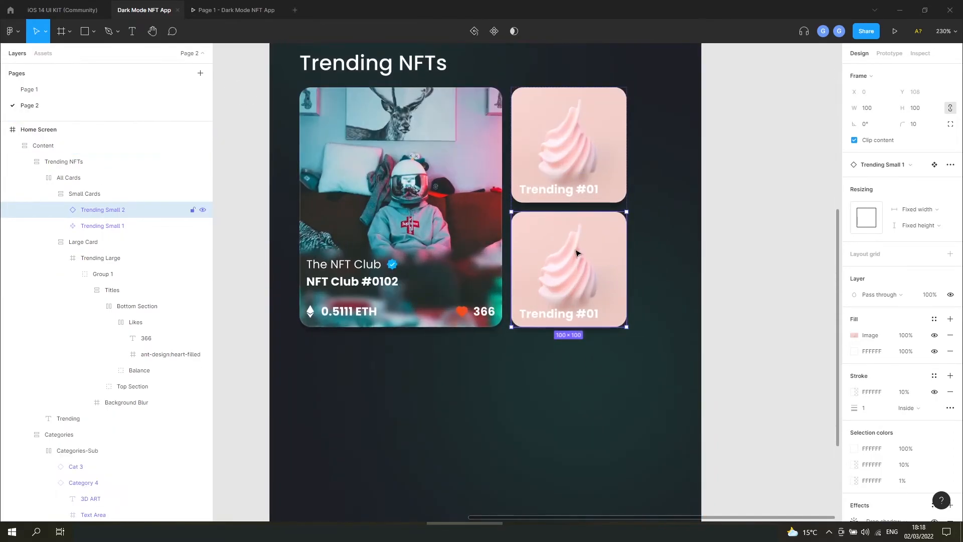
Search the Pexels plugin for 3D and fill the Trending Small 1 component with the glowing cube photo on dark blue.
scroll(615, 245, "up", 3)
right_click(572, 190)
mouse_move(590, 416)
left_click(764, 401)
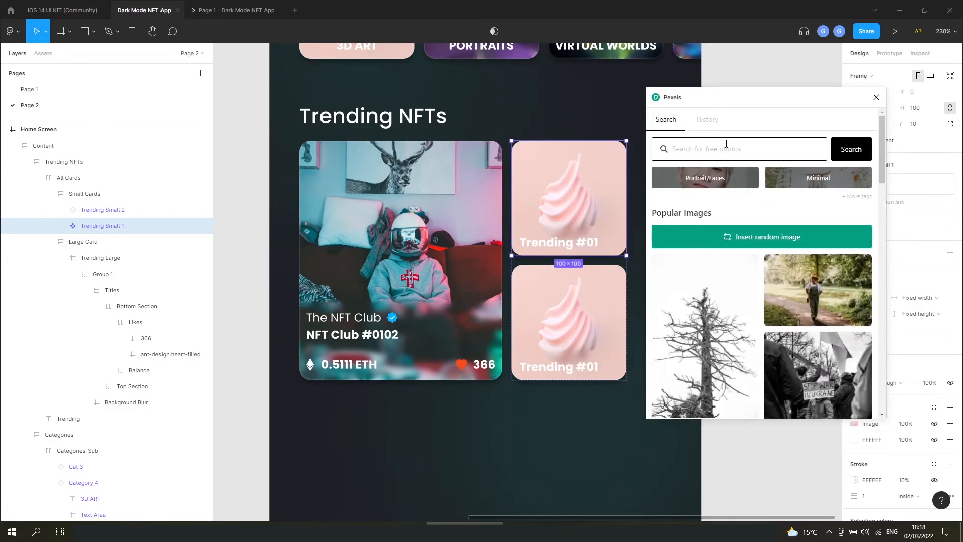
type("nft")
key("Return")
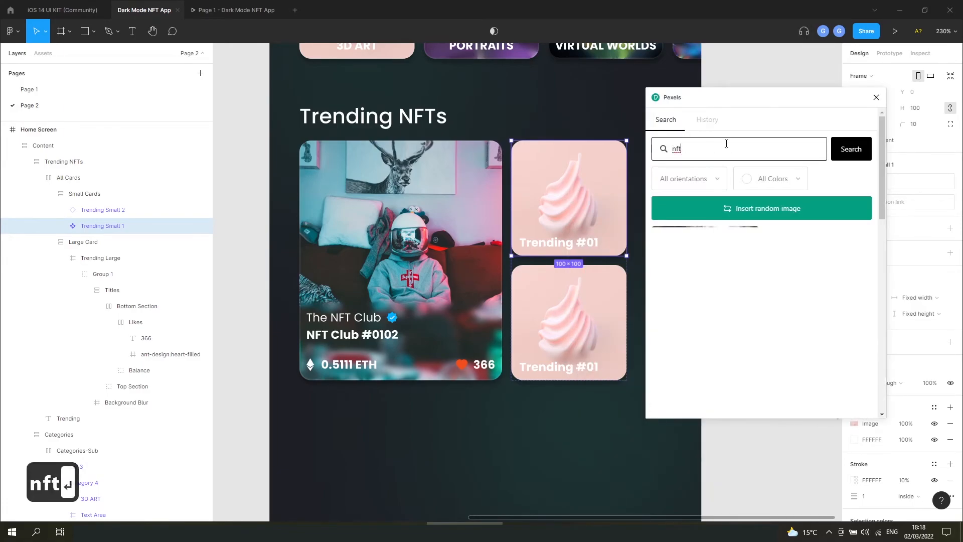
double_click(694, 147)
type("3D")
key("Return")
left_click(705, 256)
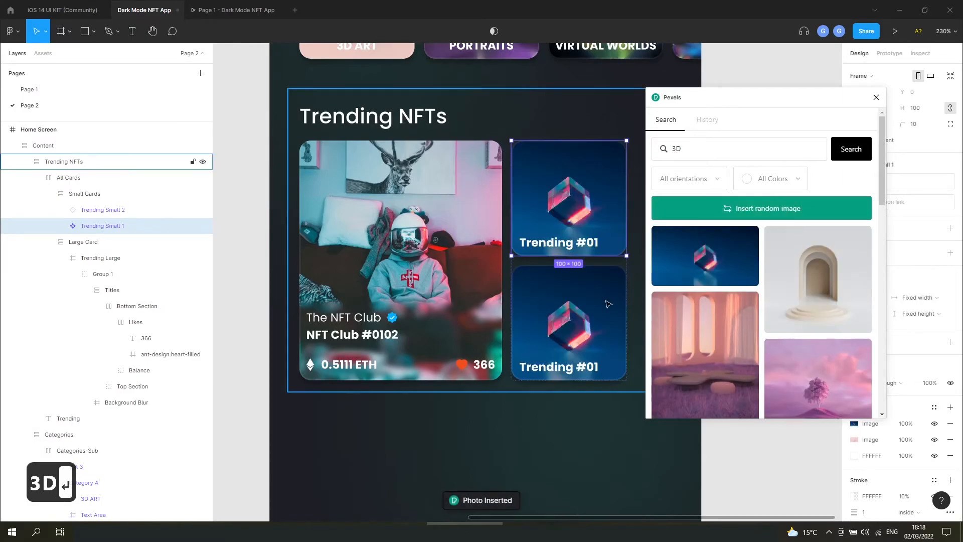
Fill the second small card with the Pexels photo of a 3D hand making an OK sign on a pink background.
left_click(617, 303)
scroll(783, 328, "down", 5)
scroll(783, 328, "down", 10)
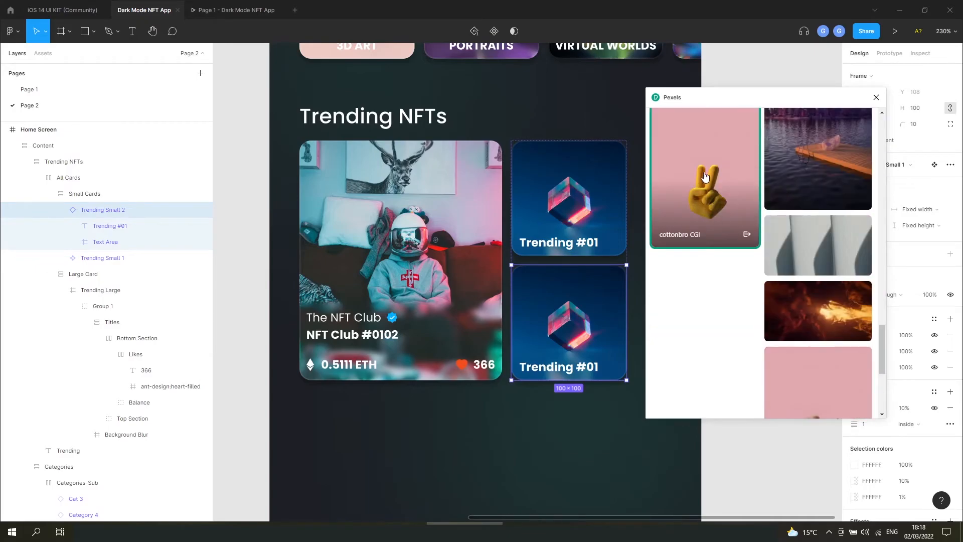
left_click(706, 177)
scroll(789, 307, "down", 4)
left_click(823, 248)
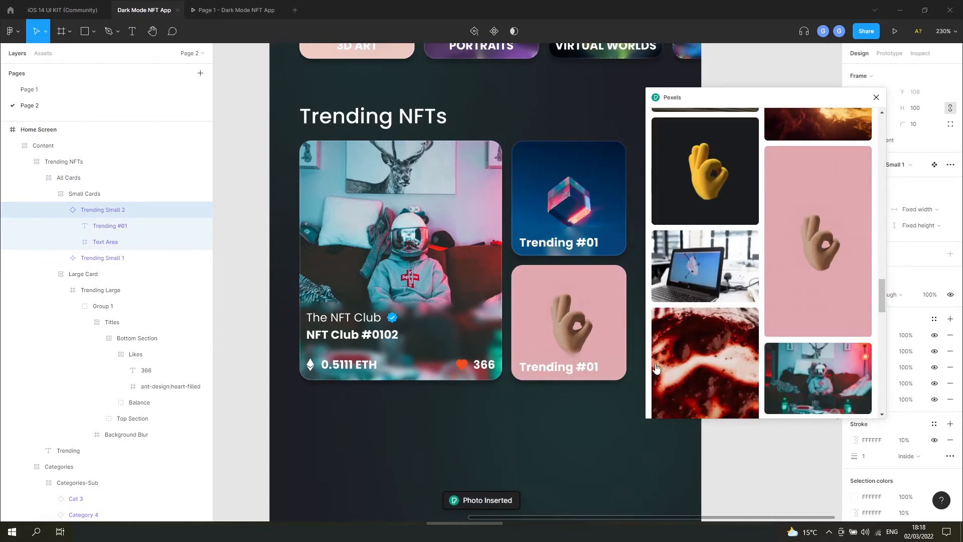
Change the text on the second small card to "Trending #02".
double_click(559, 367)
key("Right")
key("BackSpace")
type("2")
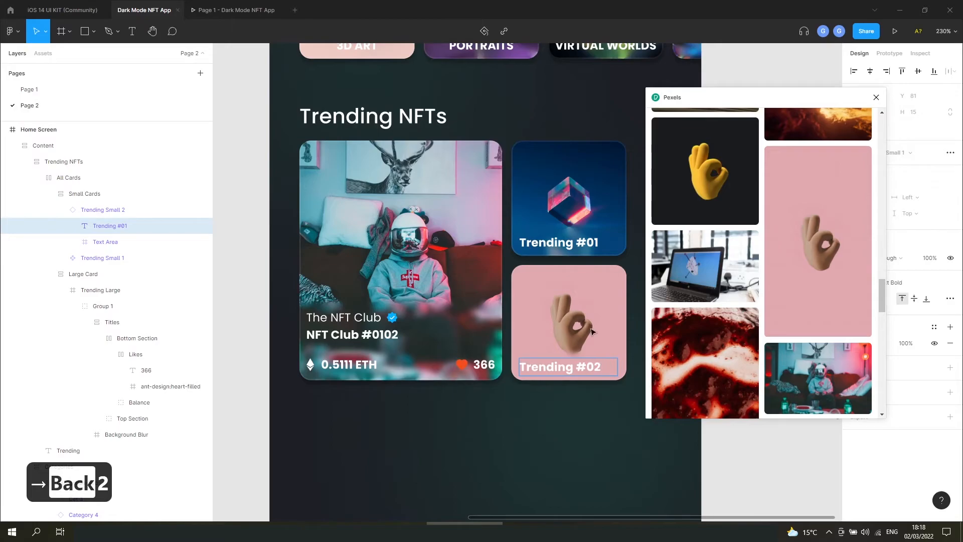
Duplicate the Small Cards frame inside All Cards to add a second column of small trending cards.
scroll(342, 246, "down", 3)
scroll(510, 241, "up", 2)
left_click(444, 236)
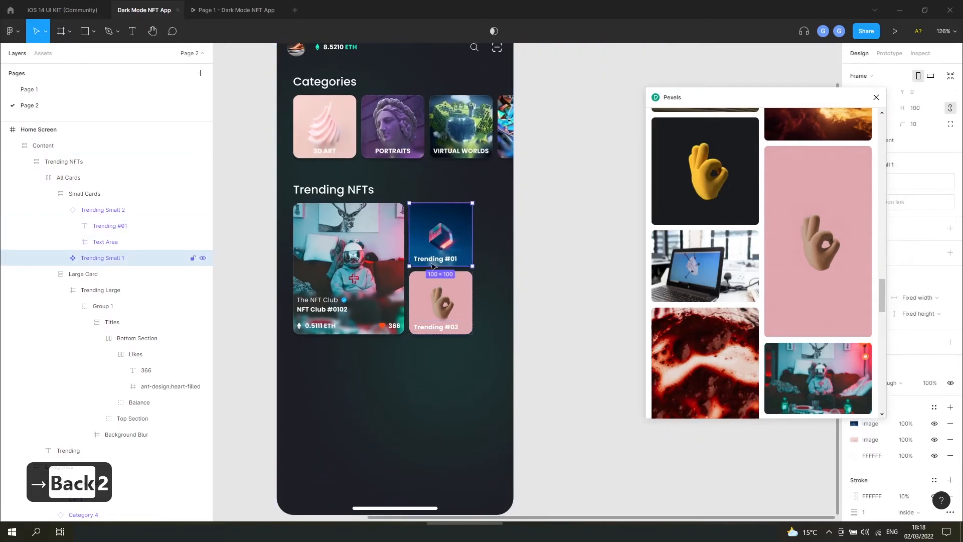
left_click(95, 194)
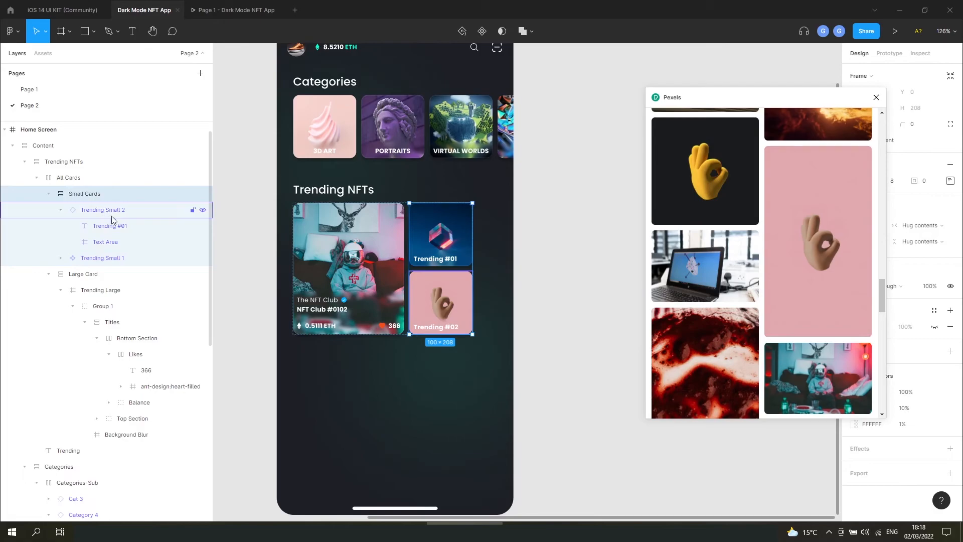
key("ctrl+d")
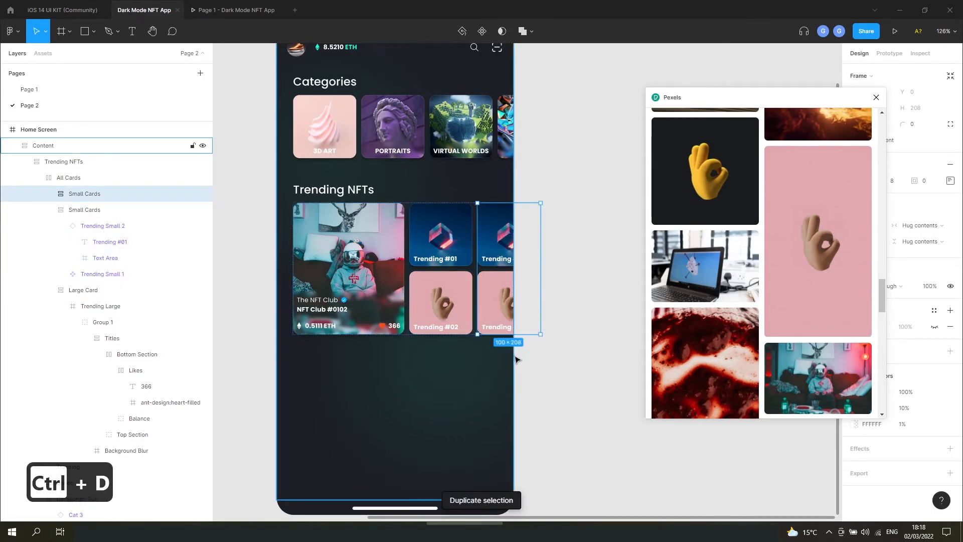
Fill the upper card of the duplicated column with a Pexels photo, trying the red lava texture before settling on a dark image.
scroll(481, 258, "up", 3)
left_click(521, 217)
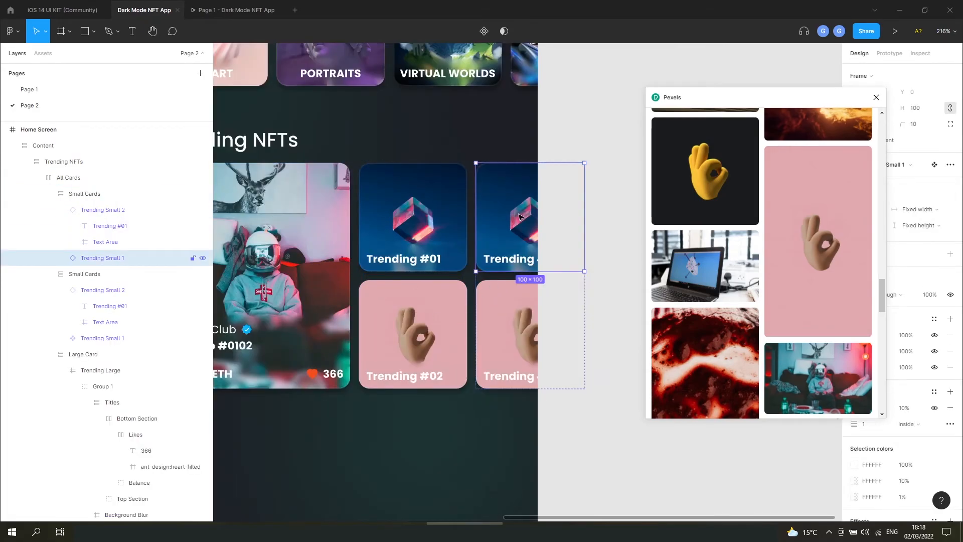
left_click(740, 327)
scroll(721, 281, "down", 5)
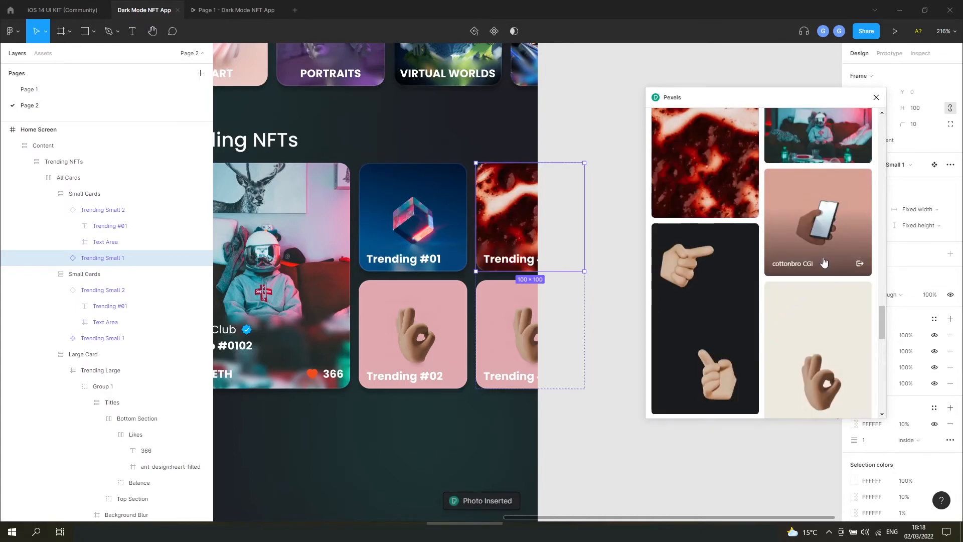
left_click(818, 268)
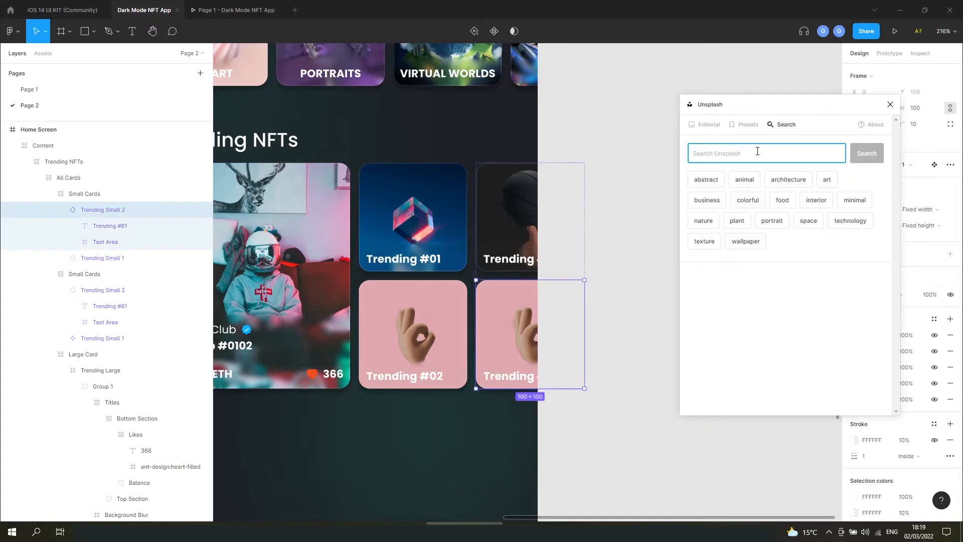
Search the Unsplash plugin for 3D, fill the duplicated column's lower card with the black spheres photo, and close the plugin.
type("3D")
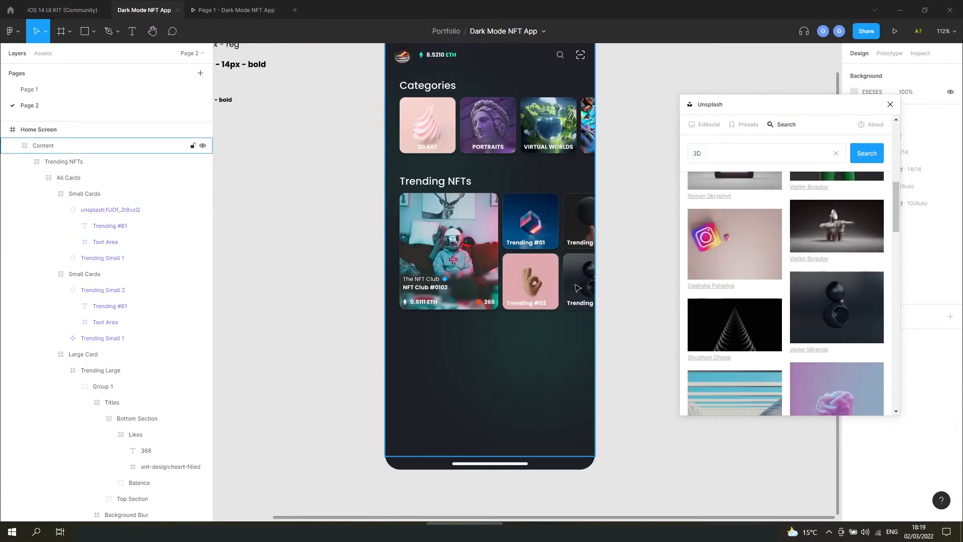
scroll(505, 273, "up", 3)
scroll(502, 281, "down", 1)
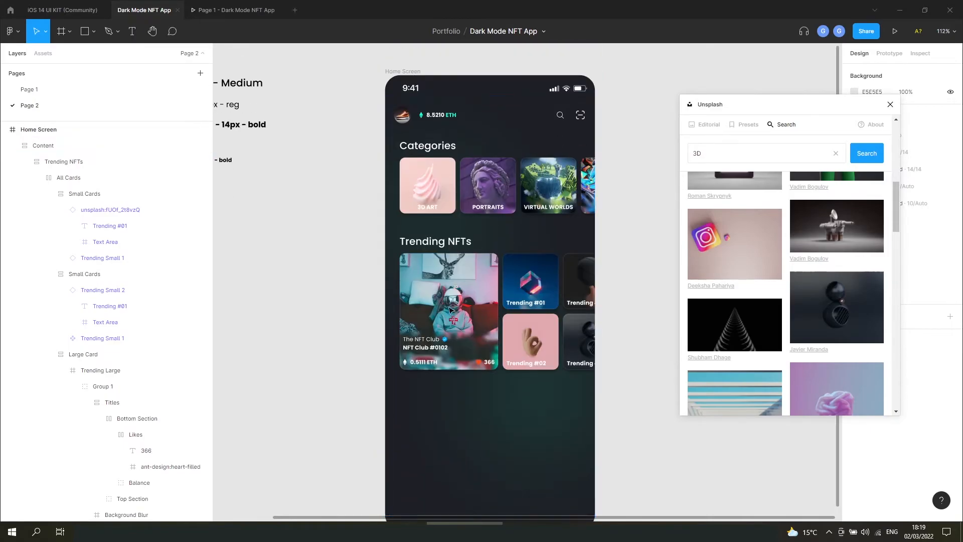
left_click(890, 105)
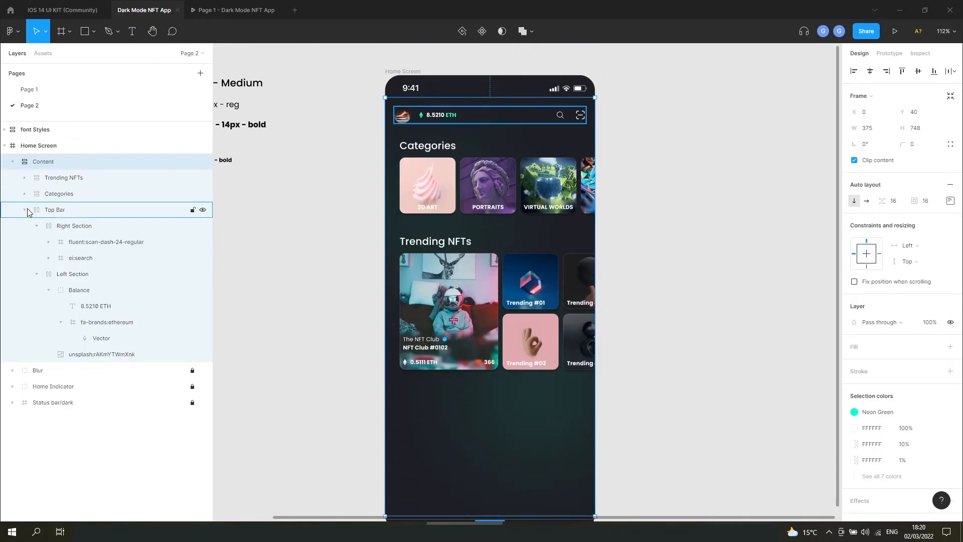
Collapse the Top Bar layers and view the Hot Collections section in the finished Page 1 prototype.
left_click(25, 210)
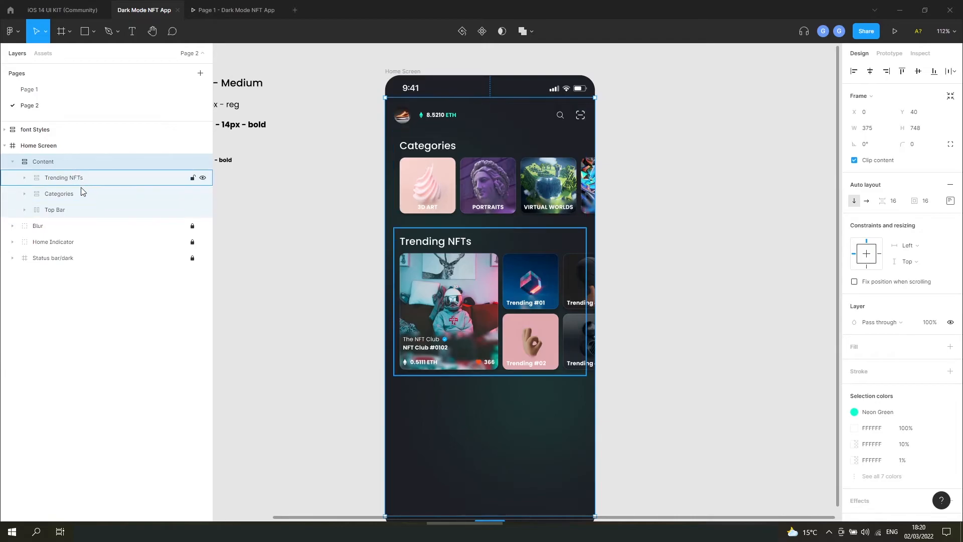
left_click(69, 209)
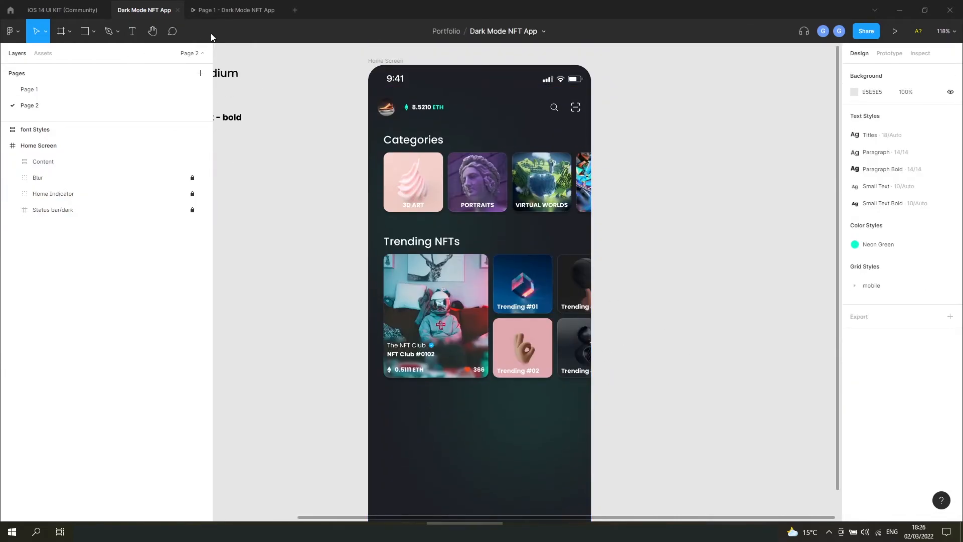
left_click(225, 16)
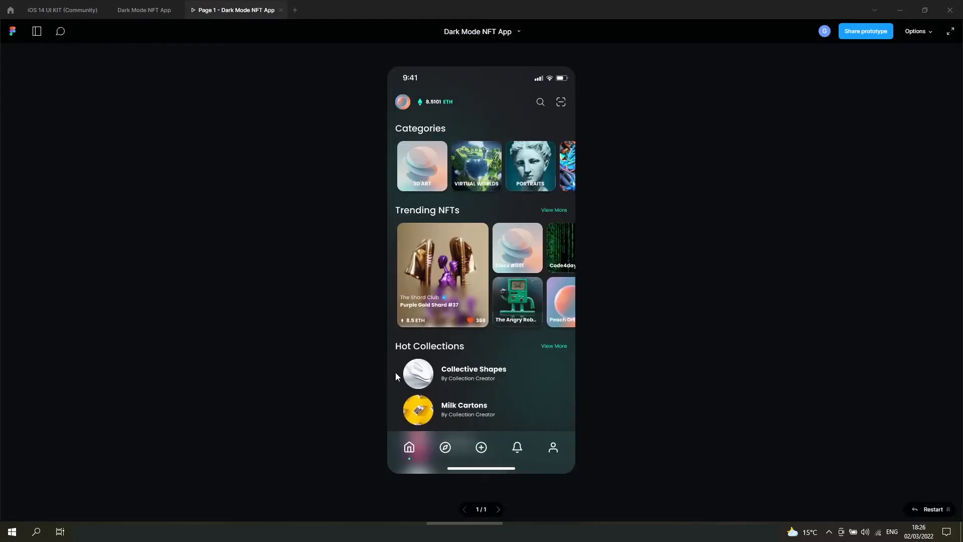
left_click(161, 9)
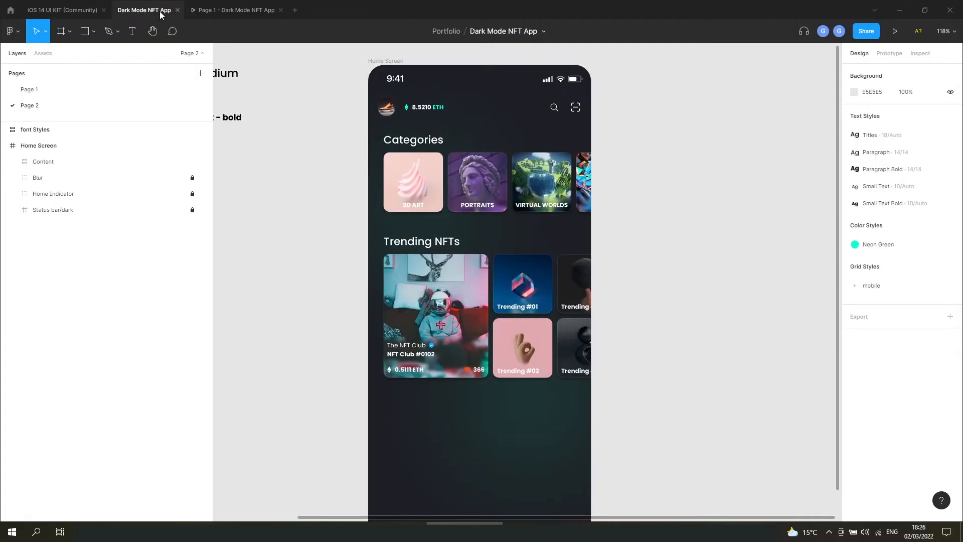
Duplicate the whole Trending NFTs section directly below the original on the home screen.
scroll(478, 317, "down", 2)
left_click(479, 315)
left_click(501, 211)
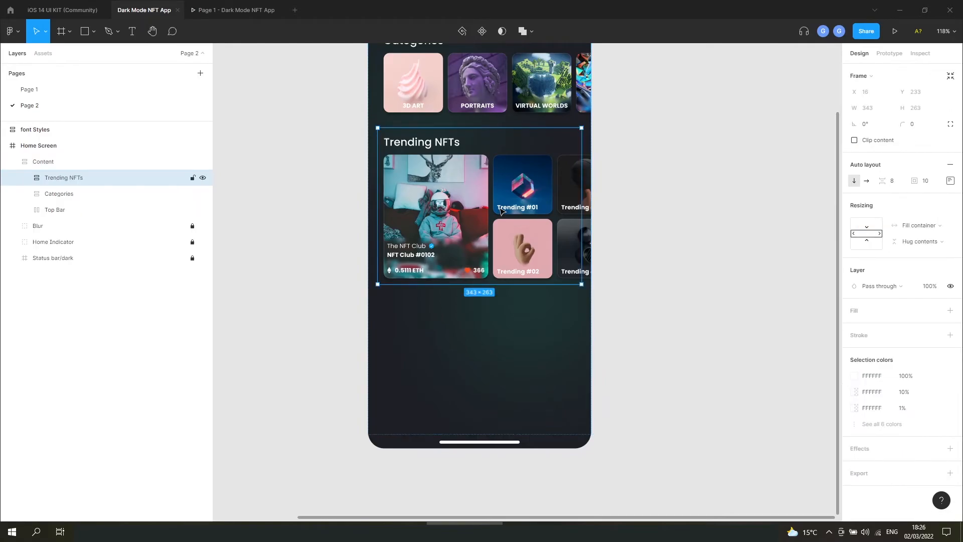
key("ctrl+d")
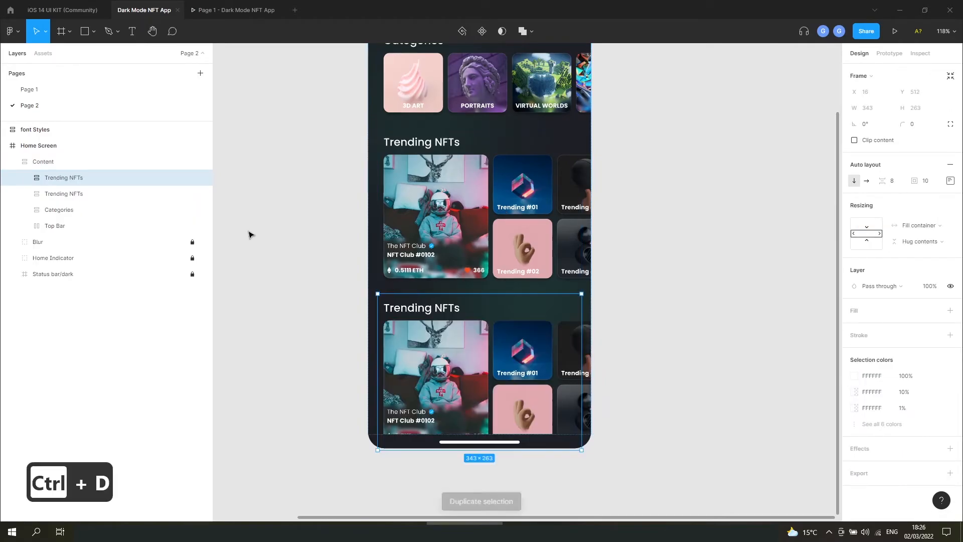
Change the heading text of the duplicated section to "Hot Collections".
double_click(431, 310)
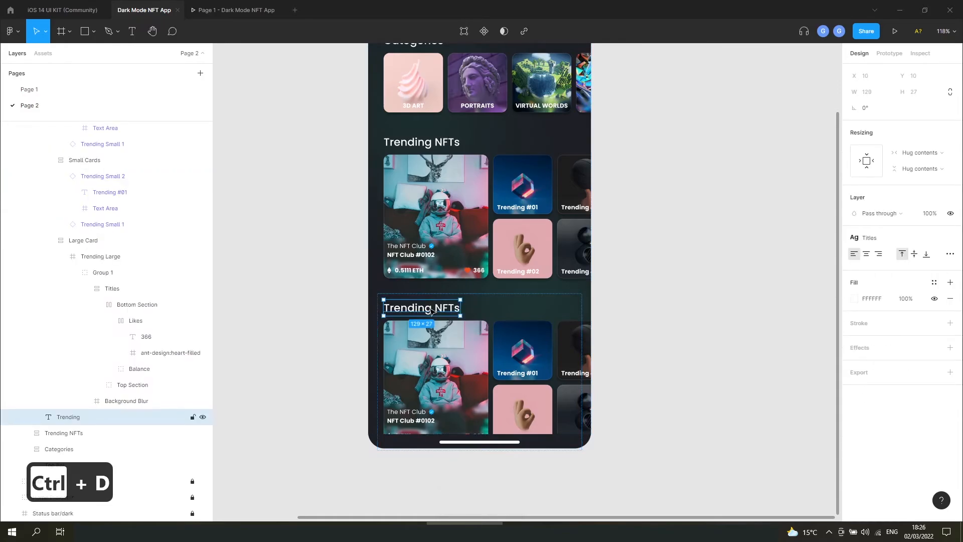
double_click(431, 309)
type("Ho")
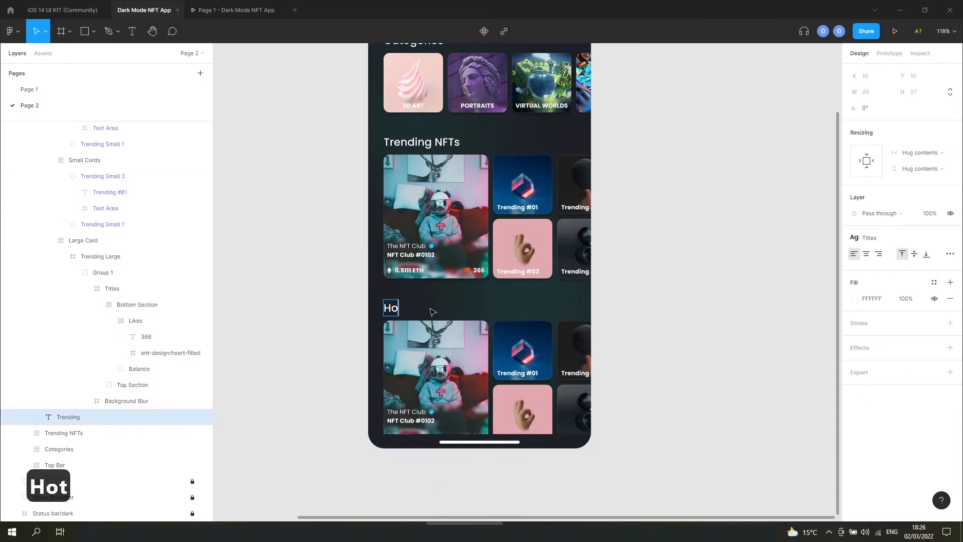
type("t Collections")
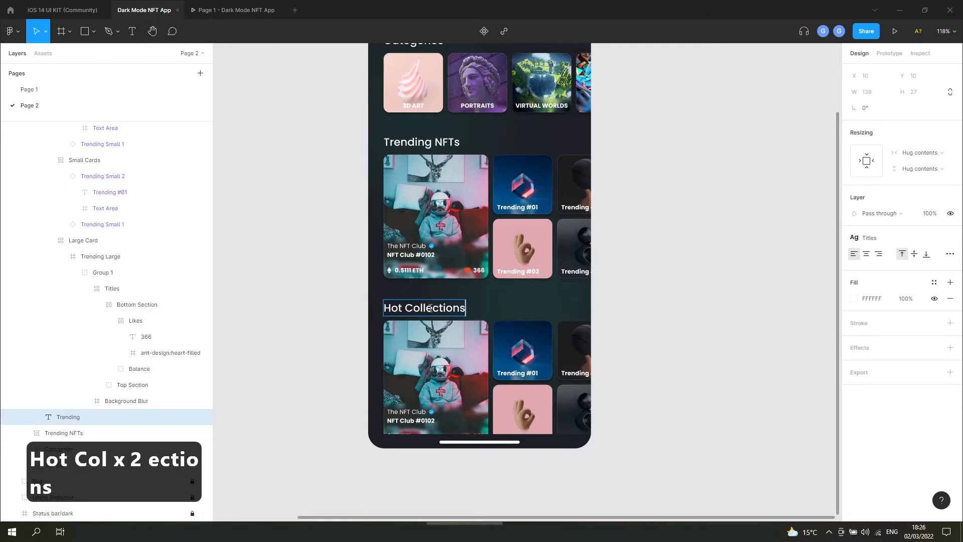
key("Return")
key("BackSpace")
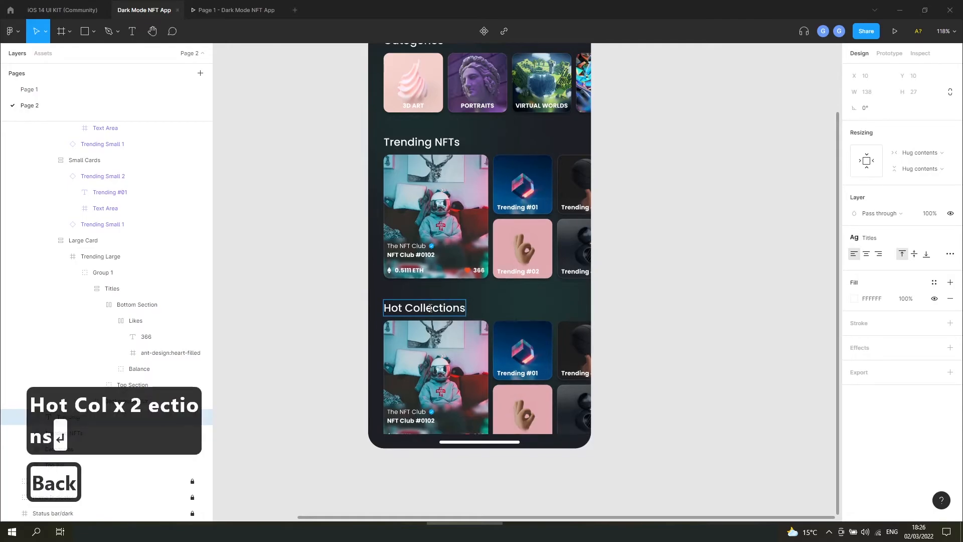
left_click(683, 361)
Rename the duplicated section's frame "Hot Collections" and delete its All Cards frame, keeping only the heading.
scroll(315, 366, "down", 1)
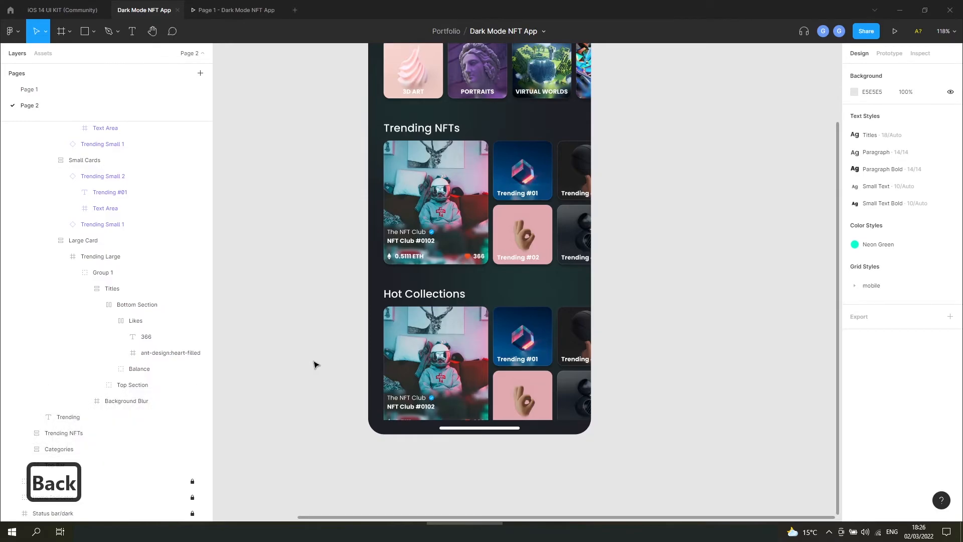
scroll(311, 397, "down", 1)
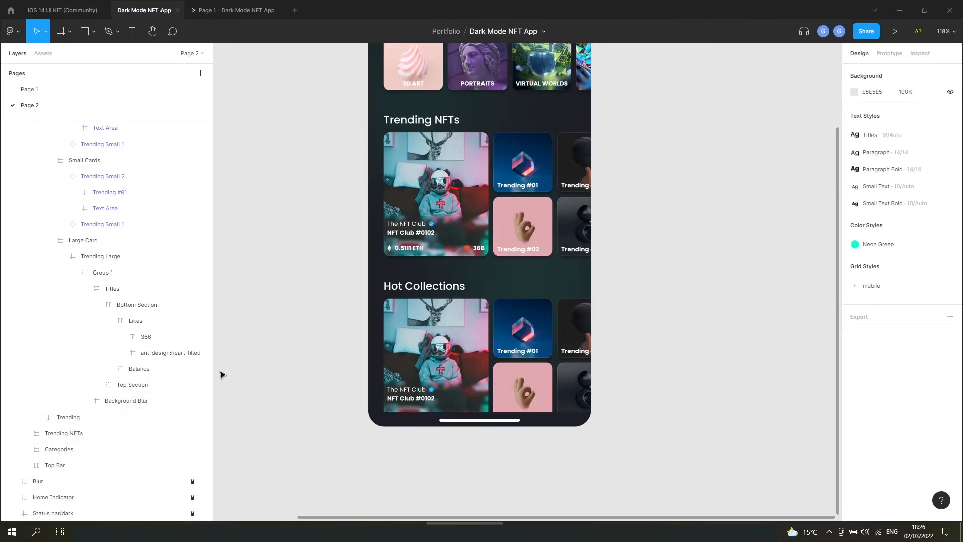
left_click(424, 290)
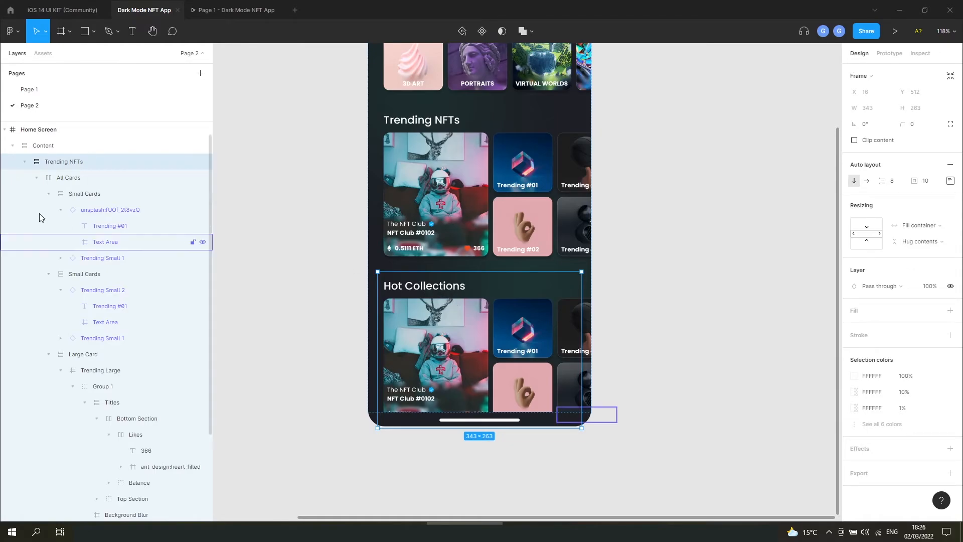
double_click(72, 162)
type("H")
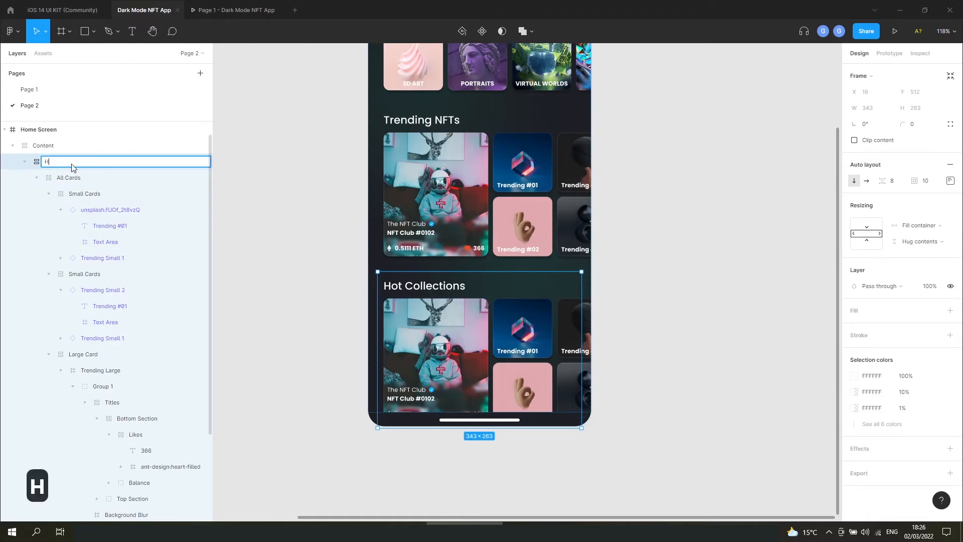
type("ot Collections")
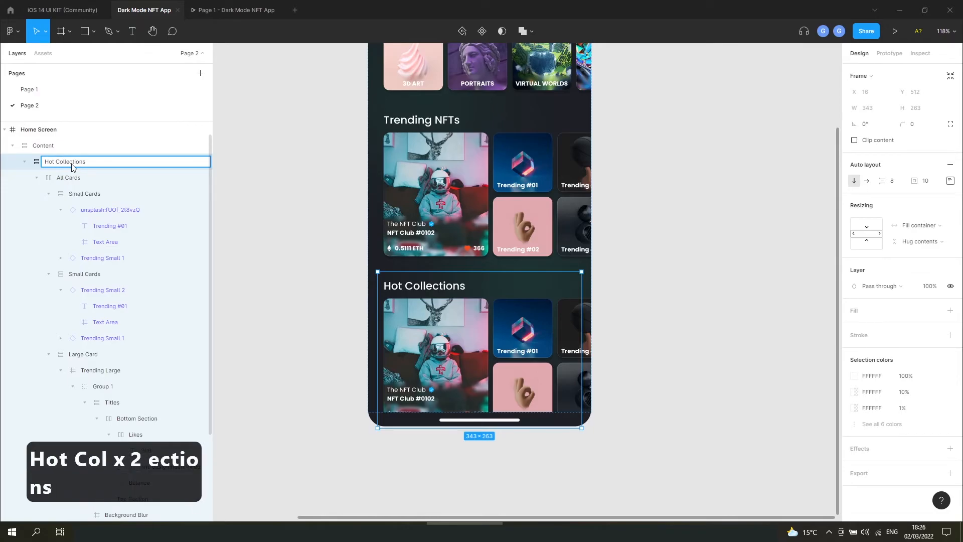
key("Return")
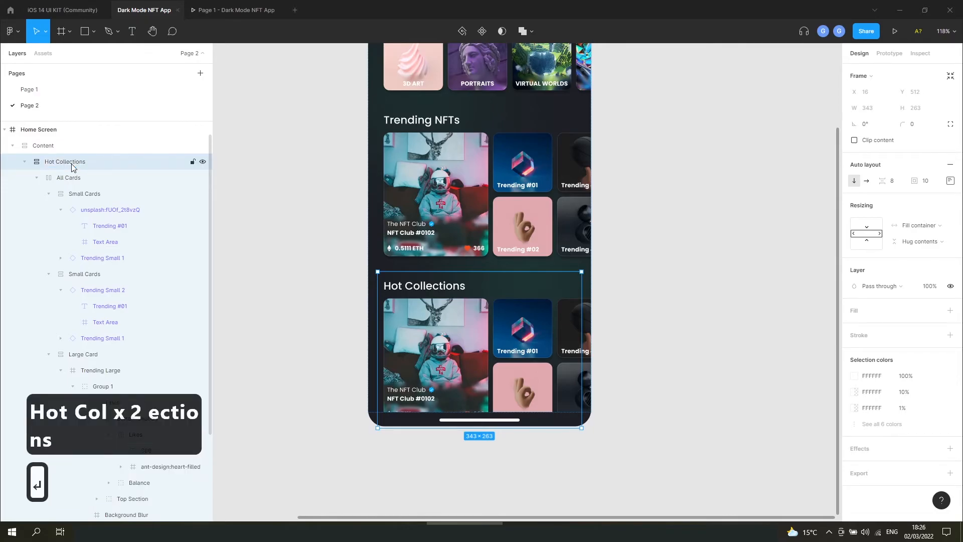
left_click(72, 176)
key("Delete")
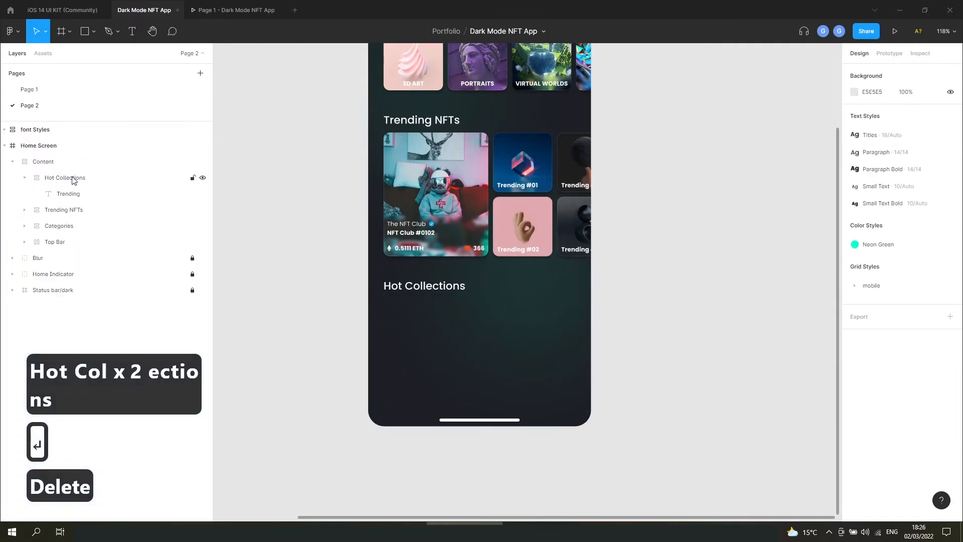
Rename the heading's text layer in the Hot Collections frame "Hot Collections Title".
left_click(73, 179)
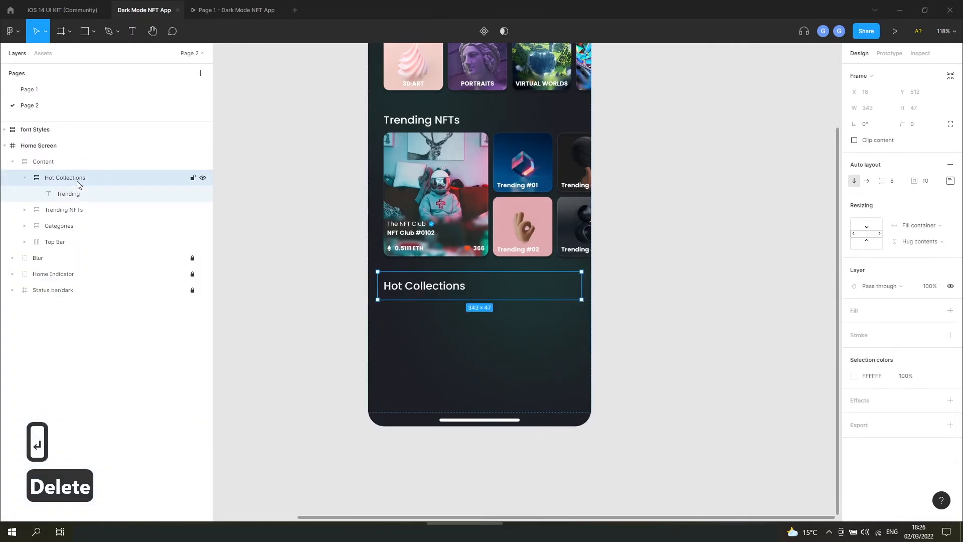
left_click(84, 194)
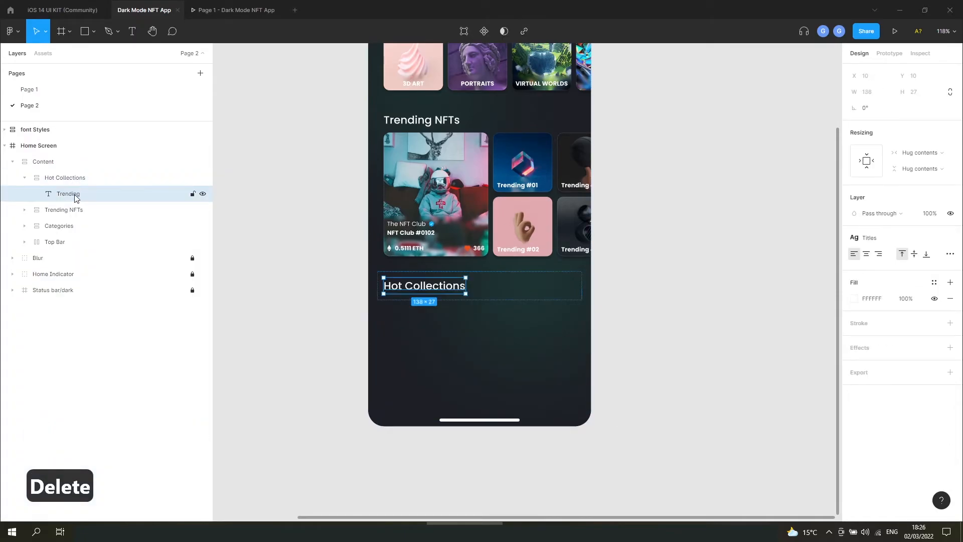
double_click(76, 198)
type("Hot C")
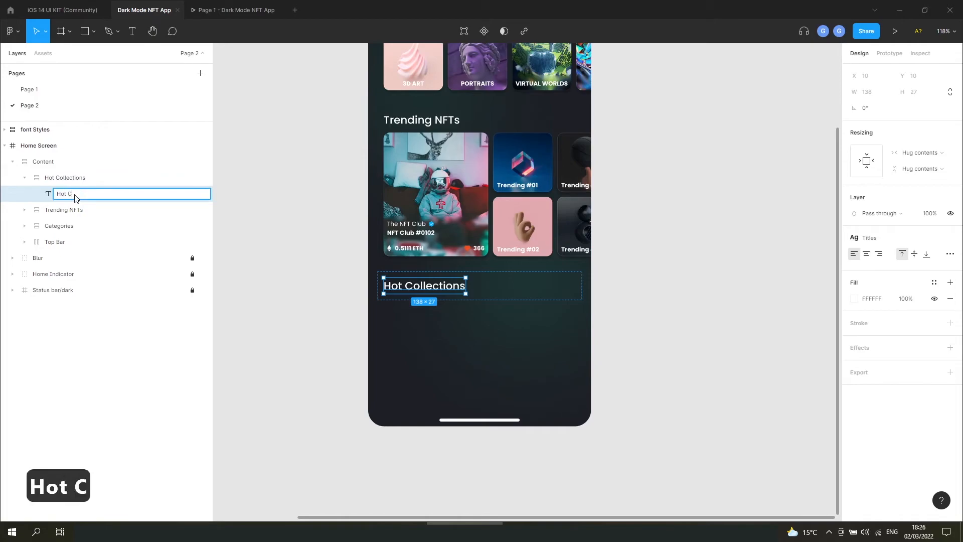
type("ollections Title")
key("Return")
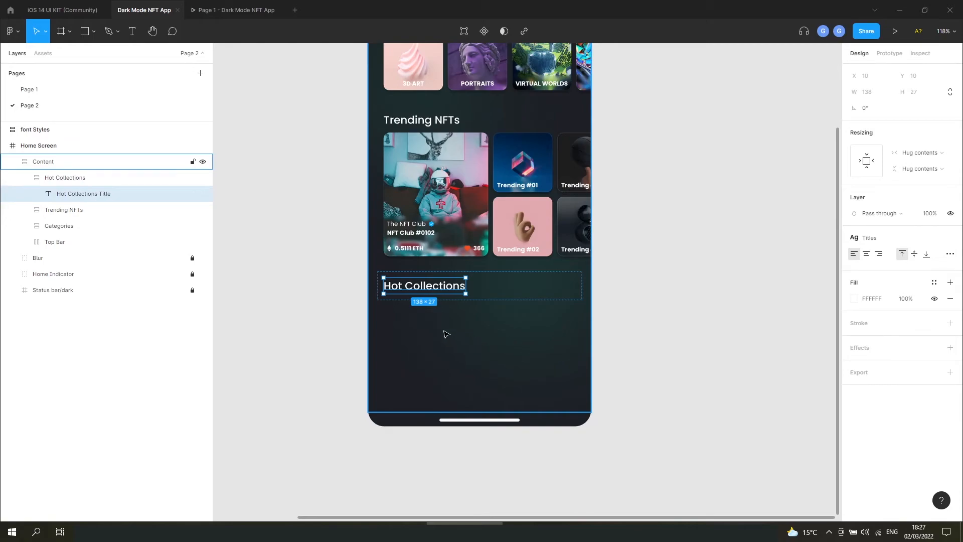
Draw a circle under the Hot Collections heading and set its size to 50 × 50.
key("o")
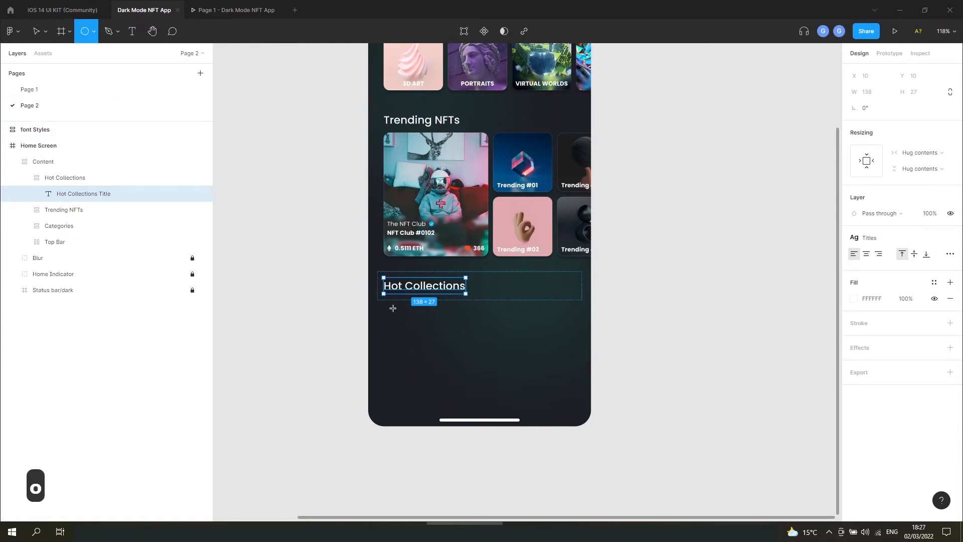
left_click_drag(391, 296, 410, 327)
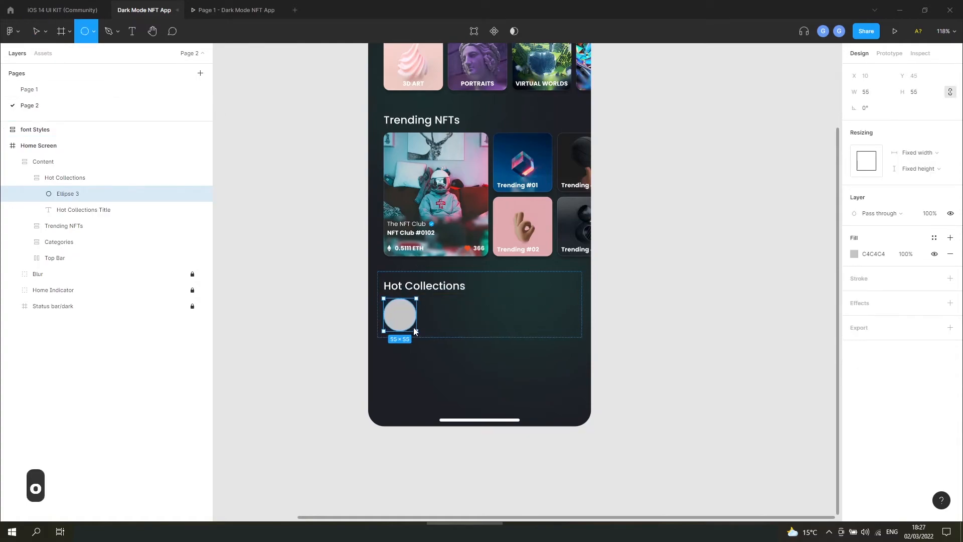
left_click(878, 92)
type("50")
key("Return")
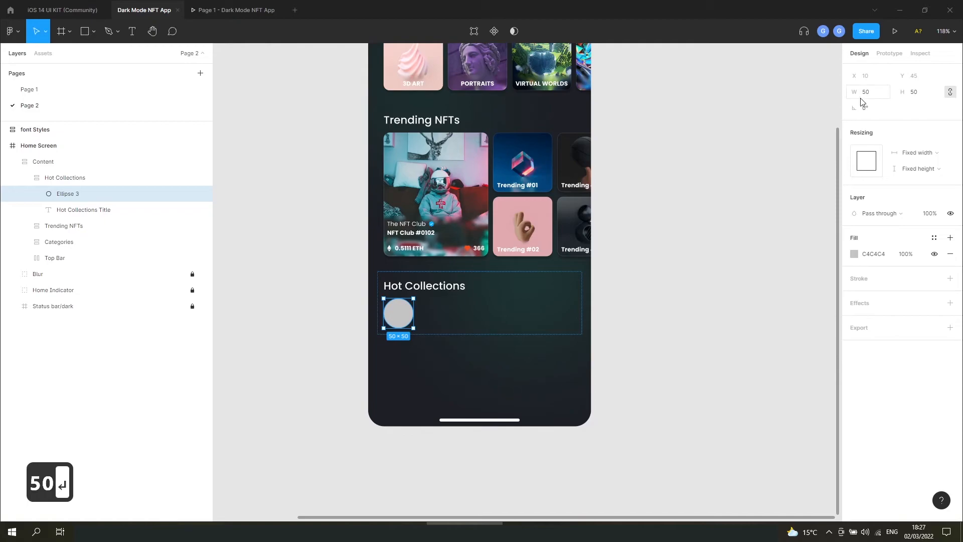
Add the text "Angry Avatars" below the circle and apply the Paragraph Bold text style.
left_click(132, 32)
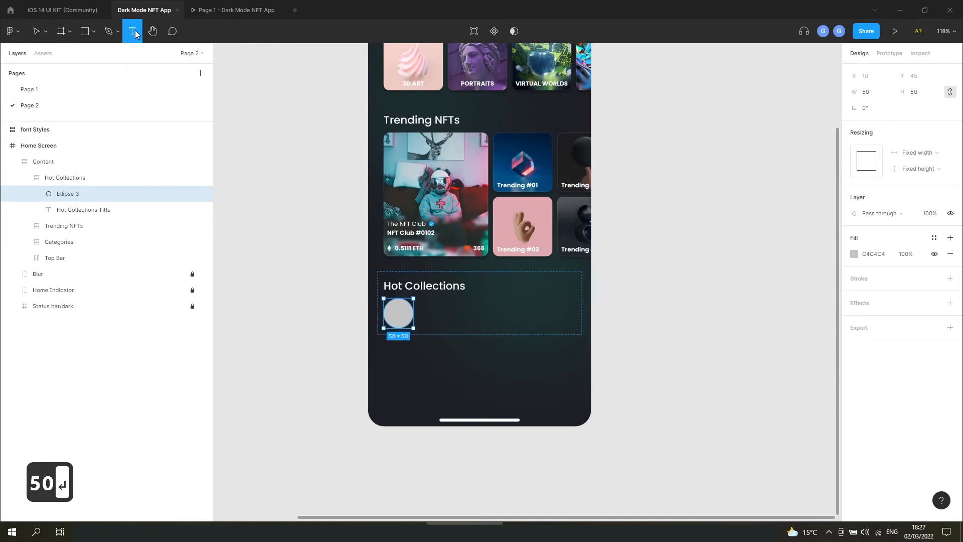
left_click(434, 319)
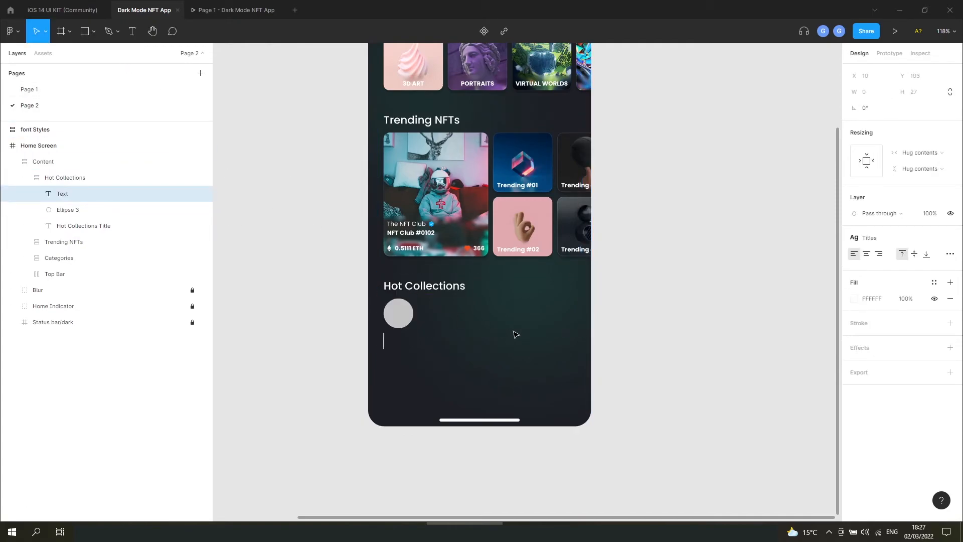
type("Angry ")
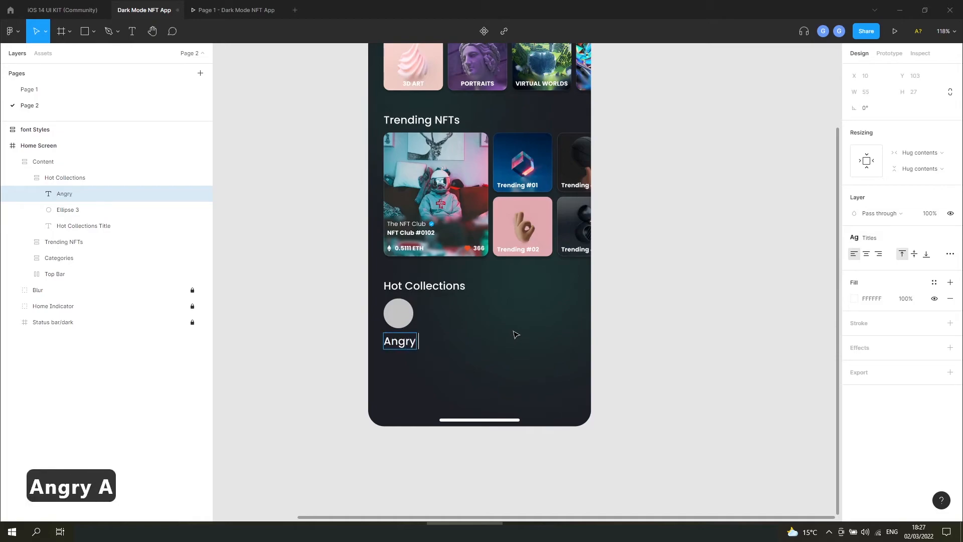
type("Avatars")
key("Escape")
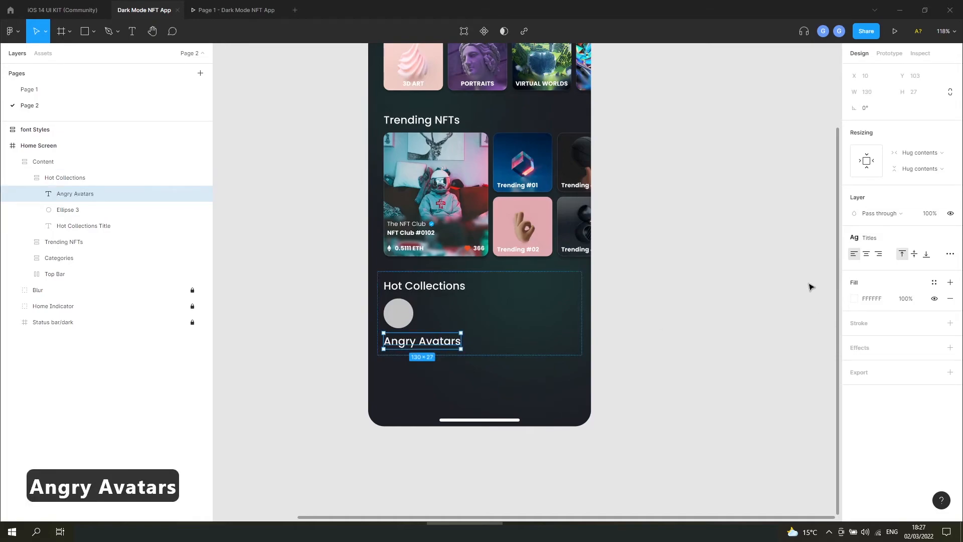
left_click(868, 238)
left_click(884, 315)
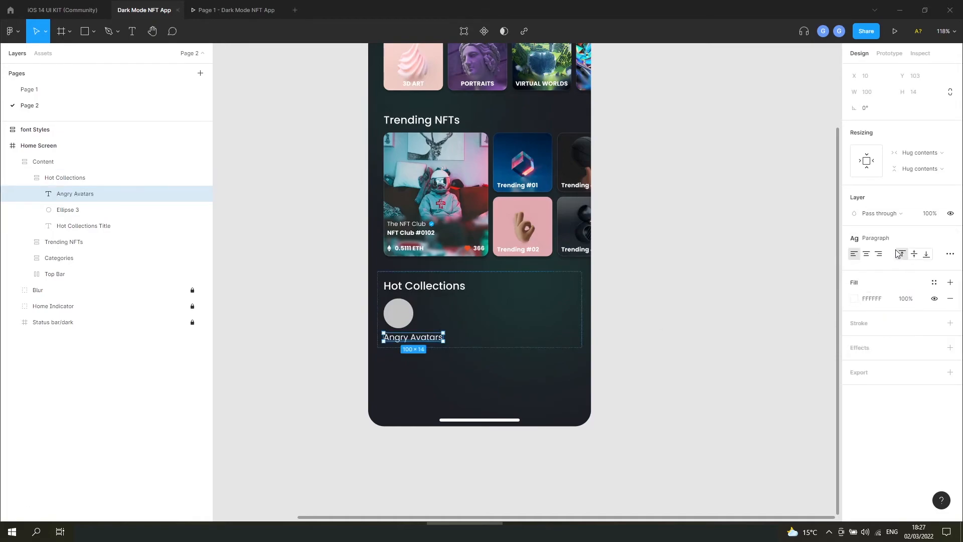
left_click(893, 238)
left_click(879, 330)
Duplicate the "Angry Avatars" text, change the copy to "By Collection Creator" and apply the Small Text style.
key("ctrl+d")
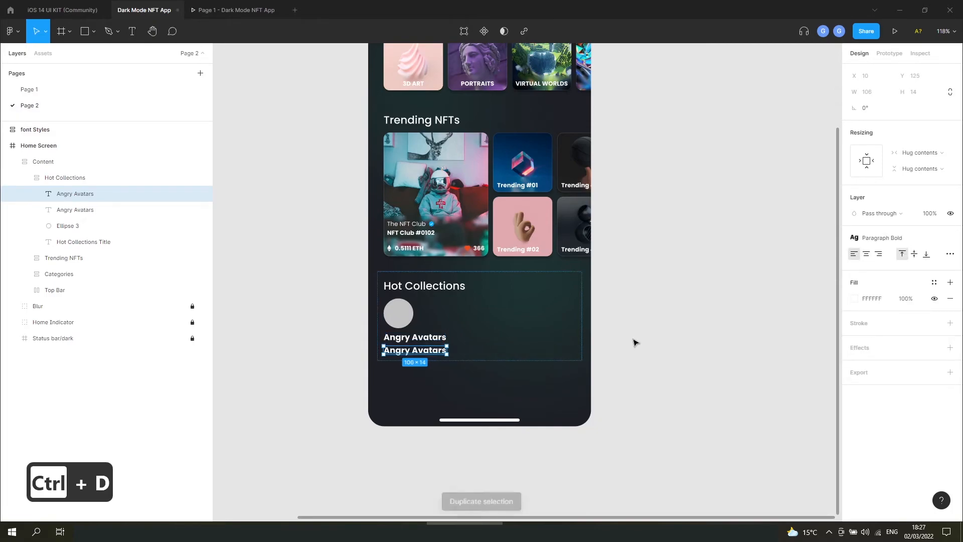
double_click(433, 350)
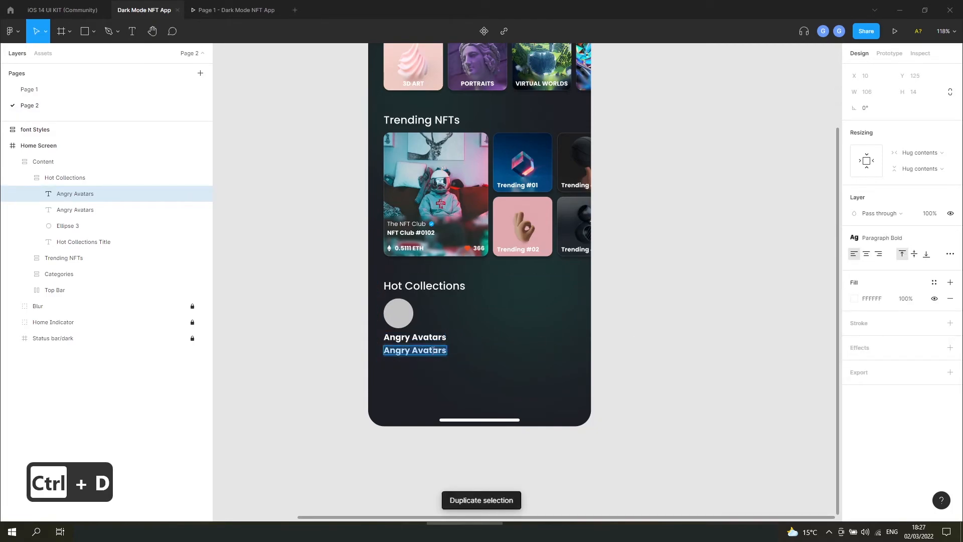
type("By Collecti")
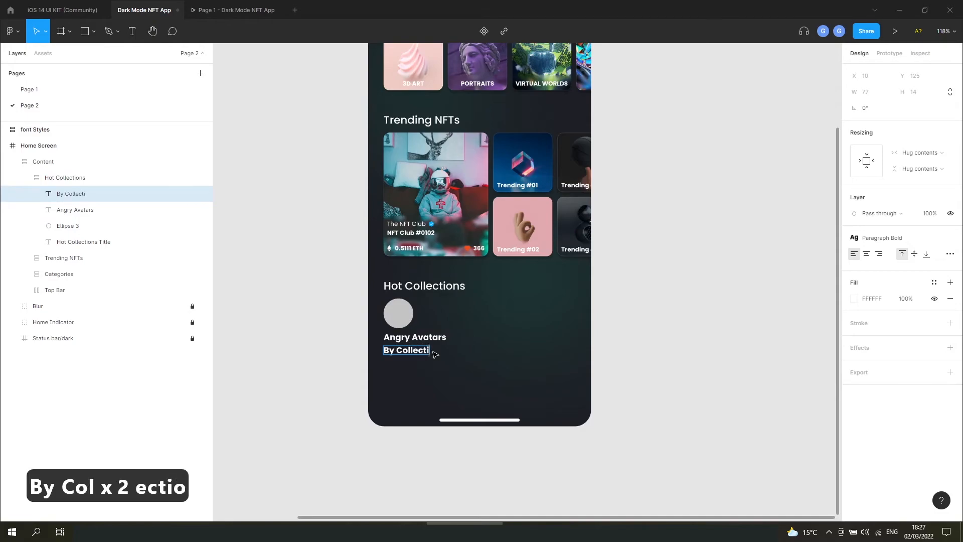
type("on Creator")
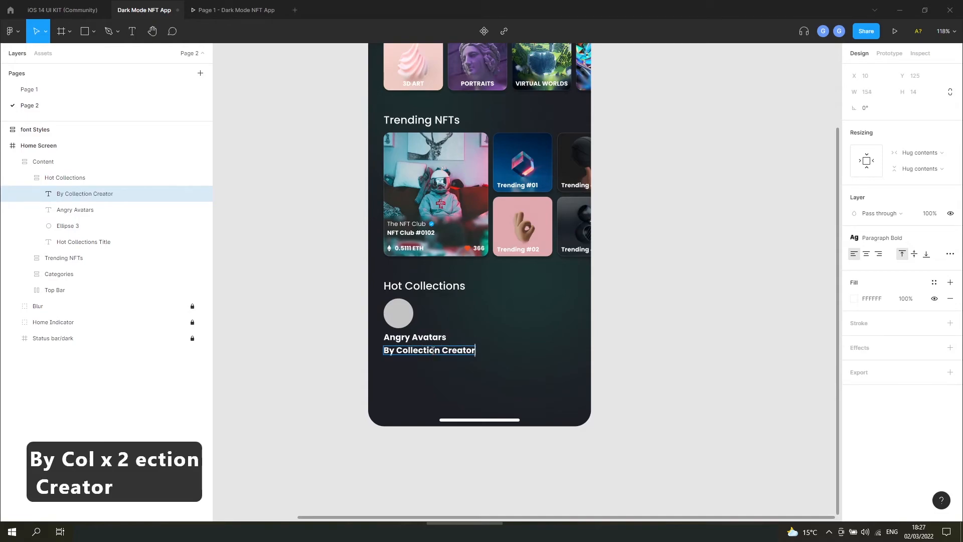
key("Escape")
left_click(882, 237)
left_click(889, 355)
left_click(642, 338)
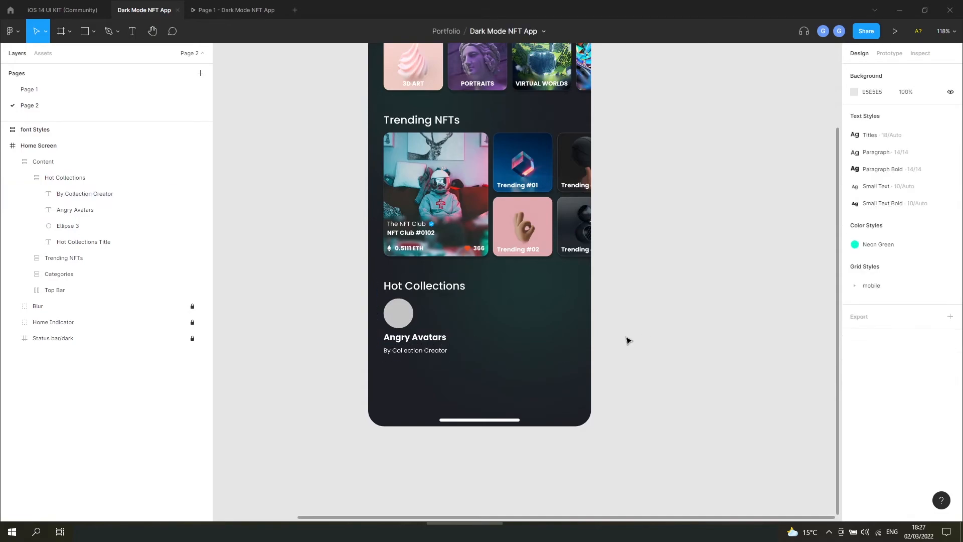
Wrap the two text lines in a vertical auto layout frame with an item spacing of 4.
left_click(434, 352, "shift")
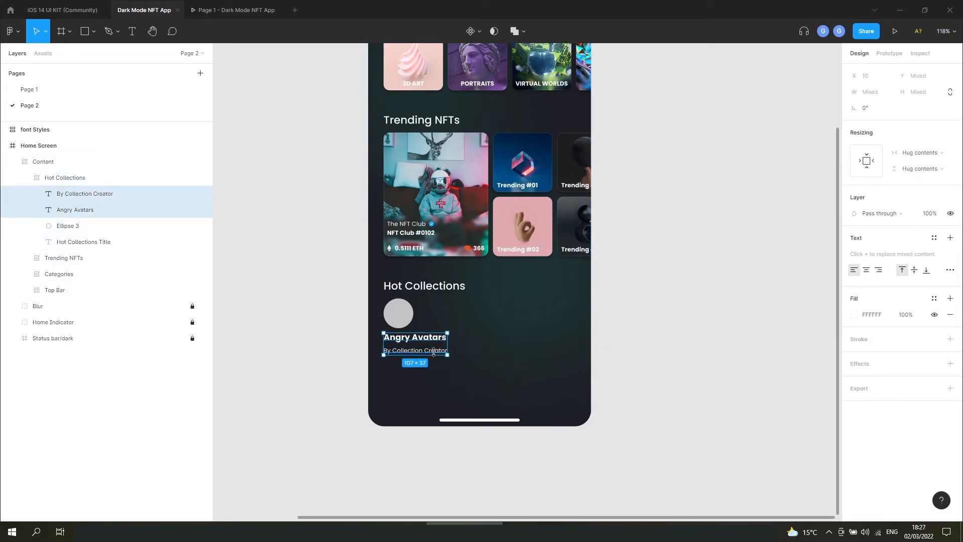
key("ctrl+alt+g")
key("shift+a")
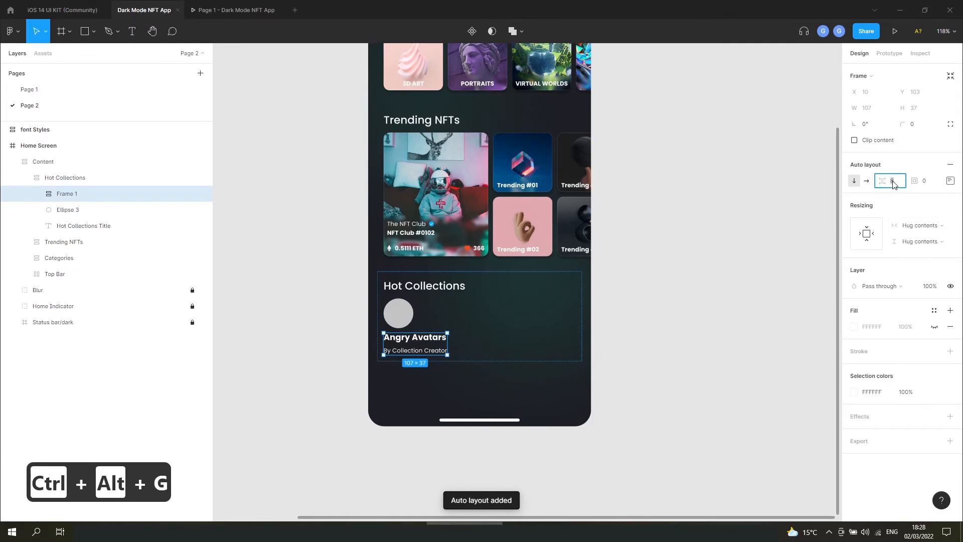
type("0")
key("Return")
type("4")
key("Return")
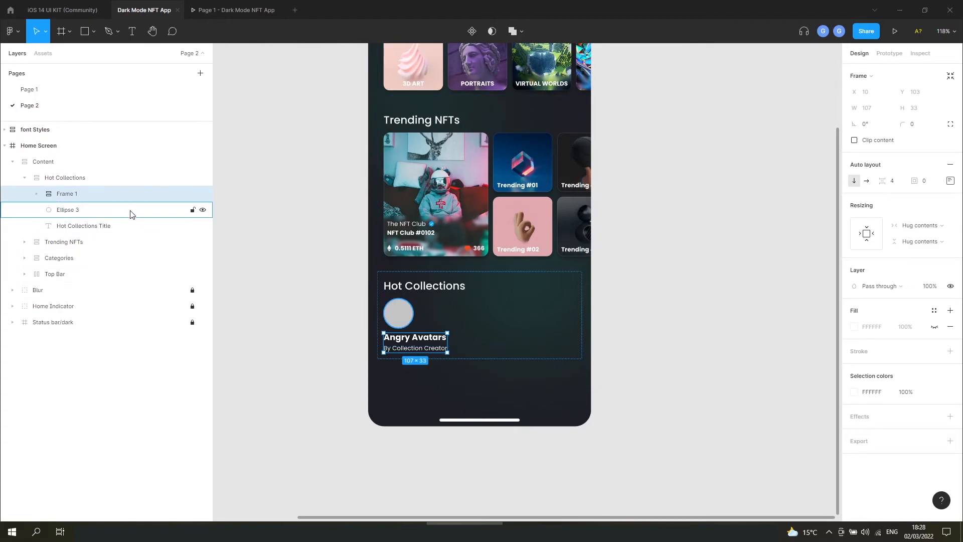
Rename the frame holding the two text lines "Text".
double_click(75, 195)
type("Text")
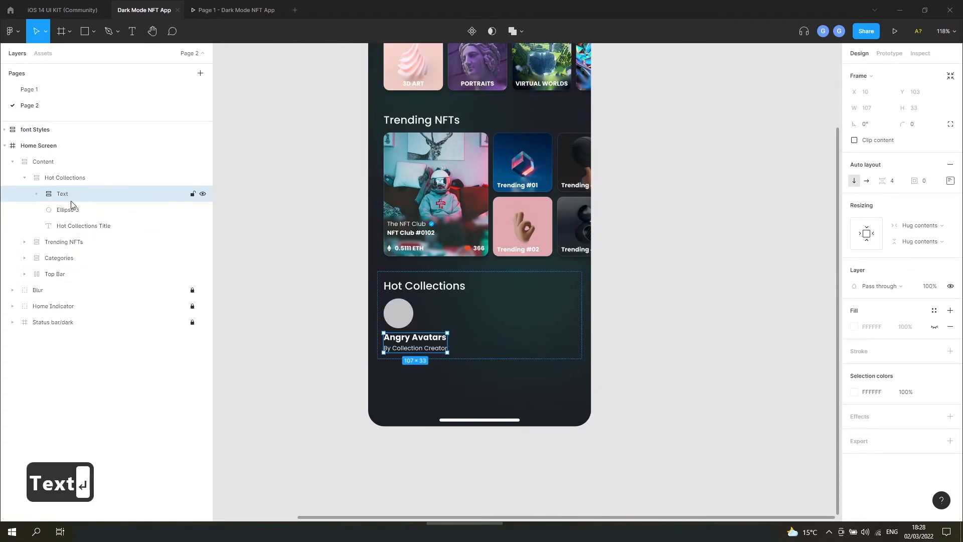
key("Return")
Frame the Text frame together with the circle and name the new frame "Collection 1".
left_click(74, 210, "shift")
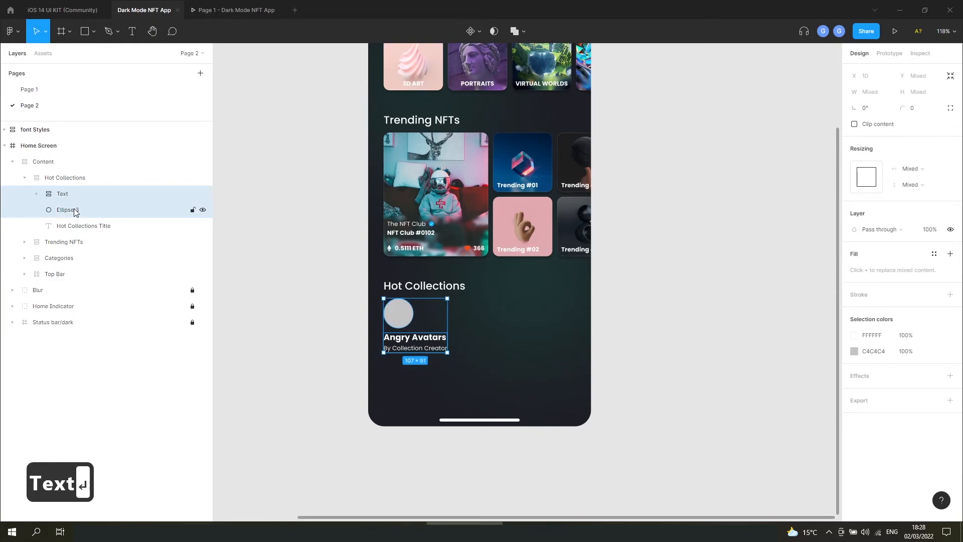
key("ctrl+alt+g")
double_click(72, 194)
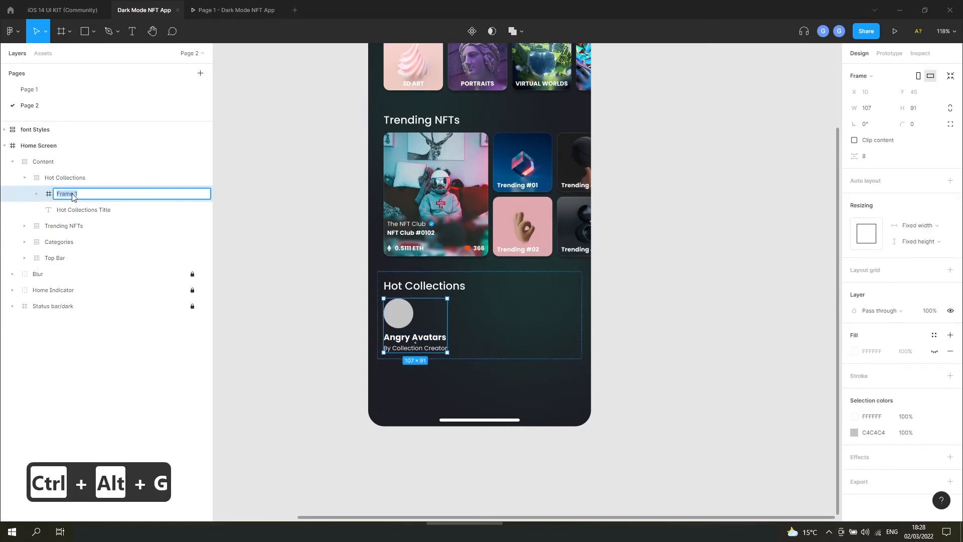
type("Module")
key("BackSpace")
key("BackSpace")
key("BackSpace")
key("BackSpace")
key("BackSpace")
key("BackSpace")
type("Collection 1")
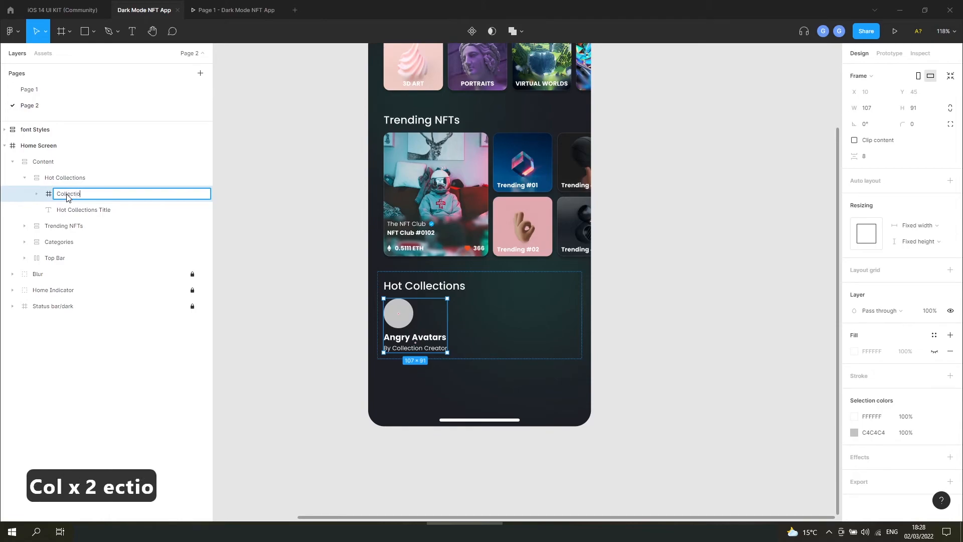
key("BackSpace")
type("1")
key("Return")
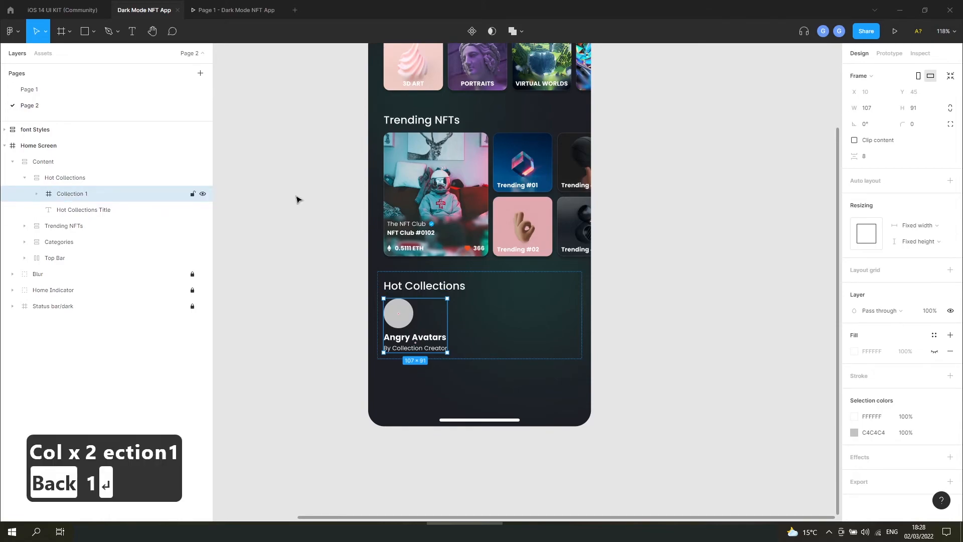
Apply horizontal auto layout to Collection 1 and align its contents left and vertically centred.
left_click(950, 181)
left_click(867, 181)
left_click(950, 181)
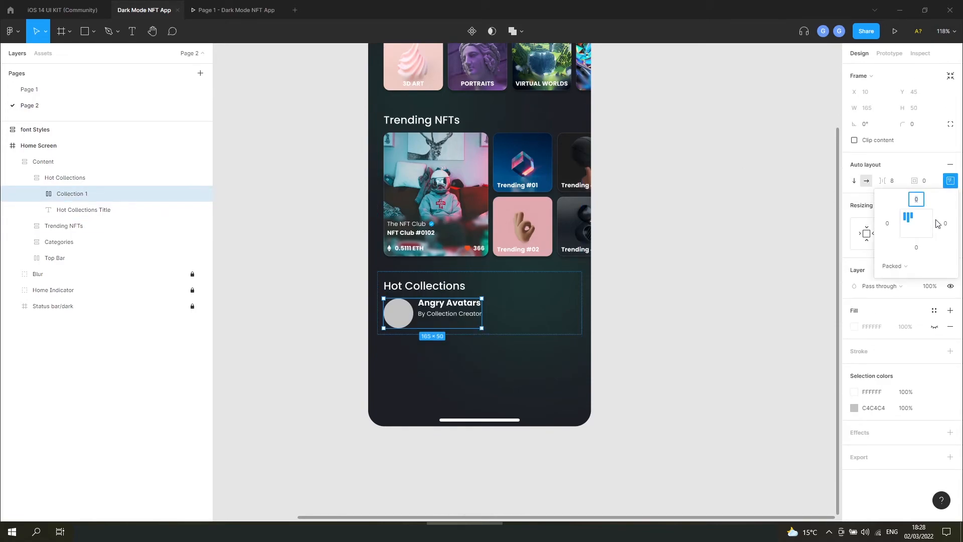
left_click(911, 227)
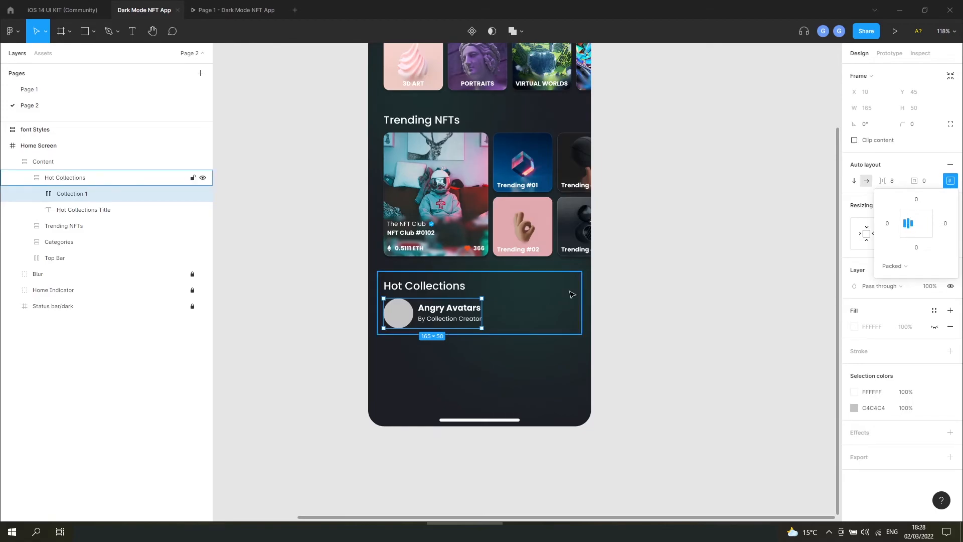
Fill the Collection 1 circle with a statue photo from the Unsplash plugin.
left_click(406, 316)
right_click(409, 311)
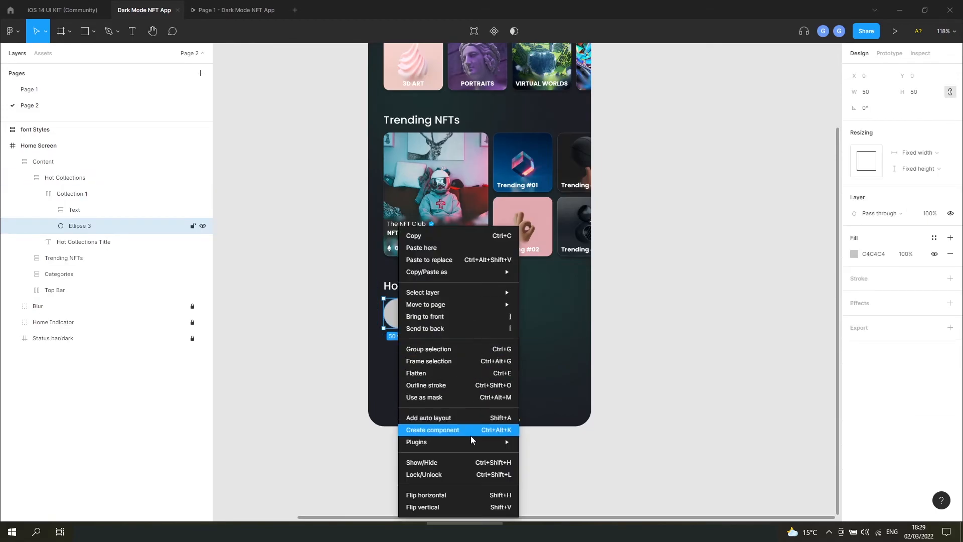
mouse_move(471, 443)
mouse_move(541, 482)
key("Escape")
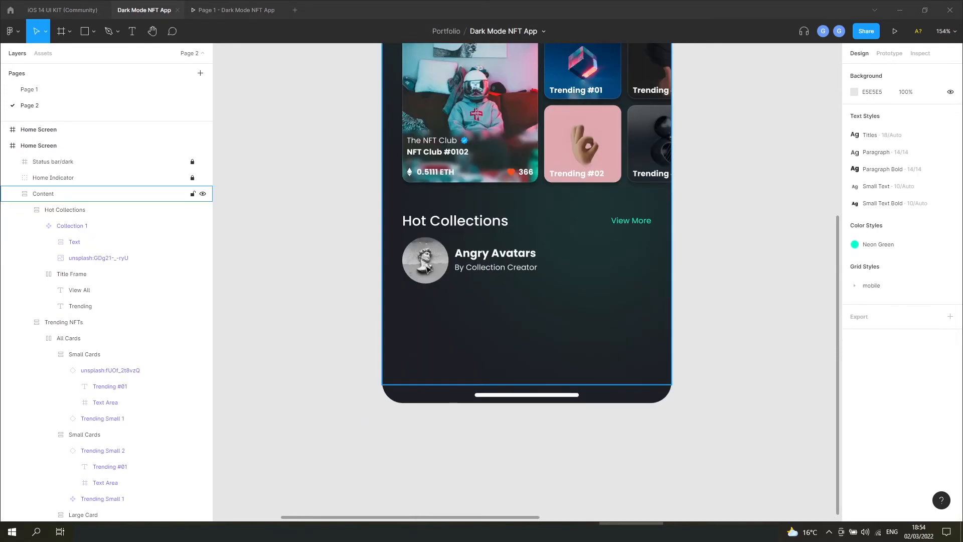
Set the left padding of the Collection 1 component to 16.
left_click(427, 269)
double_click(426, 266)
scroll(427, 264, "up", 5)
scroll(451, 221, "down", 5)
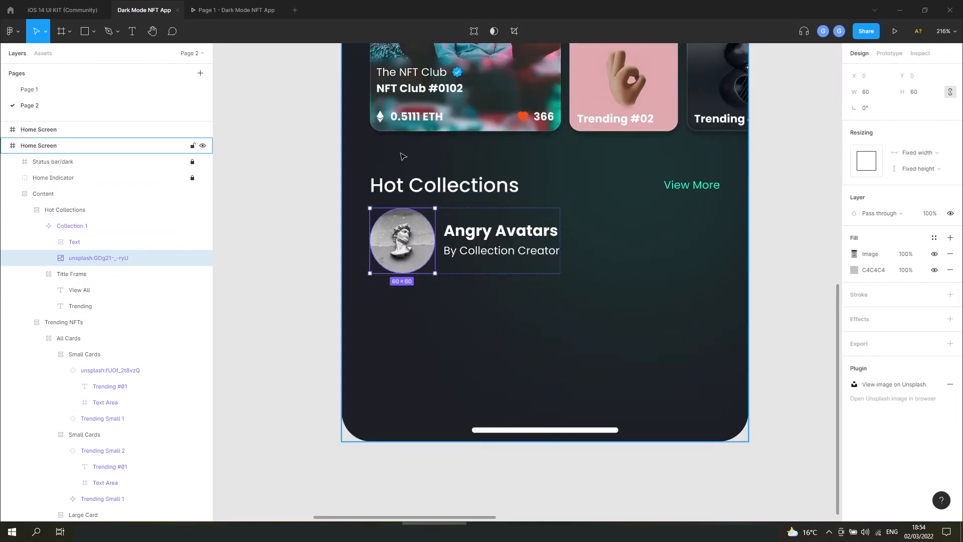
left_click(77, 231)
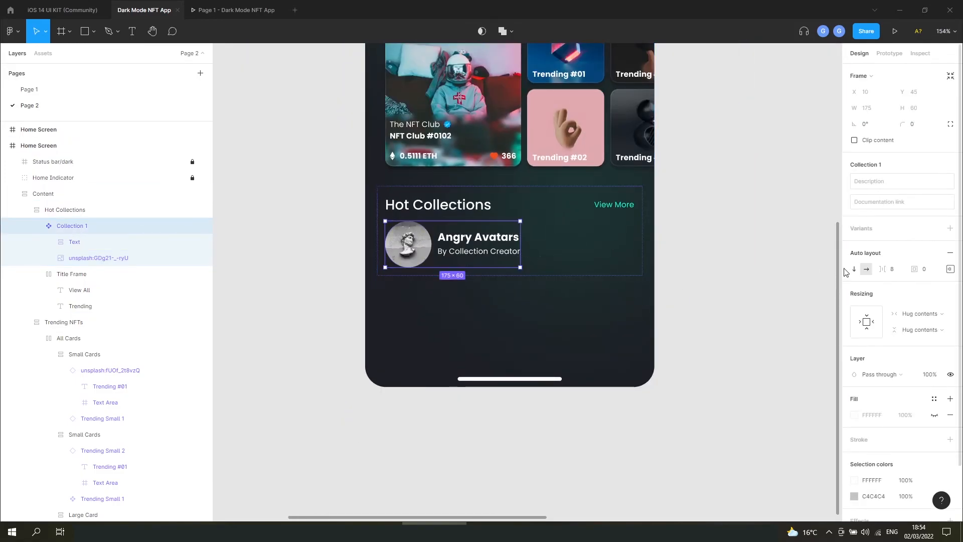
left_click(950, 269)
left_click(892, 314)
type("16")
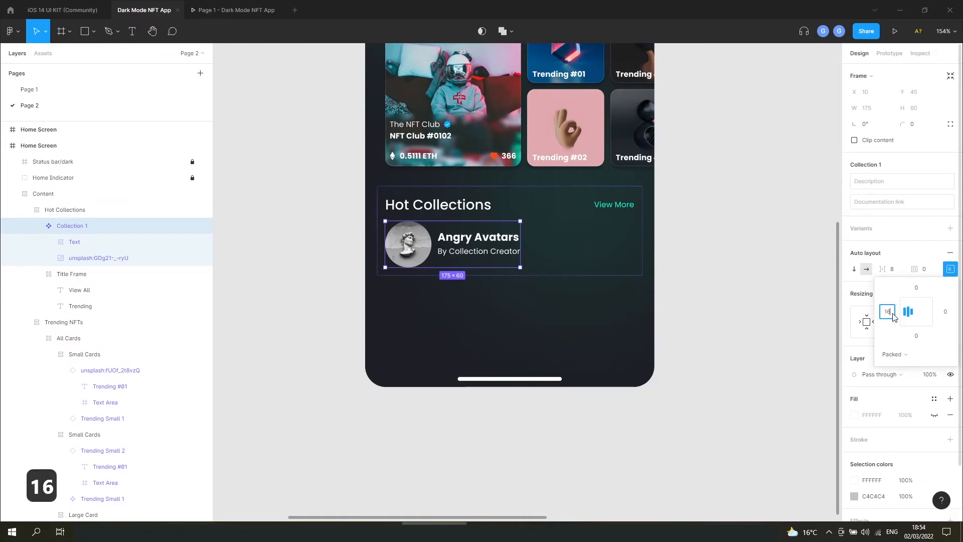
key("Return")
Duplicate Collection 1 twice to stack three collection rows under the Hot Collections heading.
left_click(288, 239)
double_click(482, 248)
double_click(482, 248)
key("ctrl+d")
key("ctrl+d")
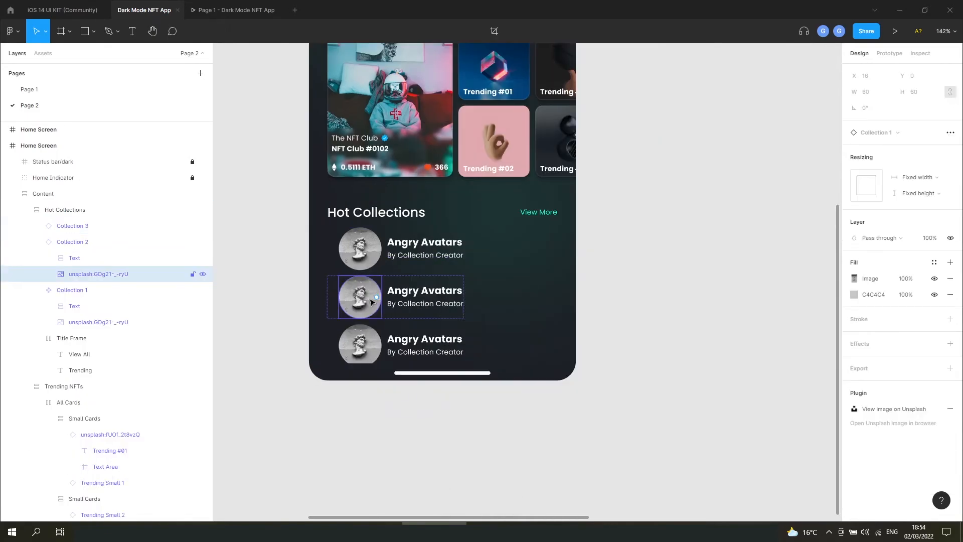
Fill the second collection's circle with a photo of colourful abstract shapes from the Unsplash plugin.
right_click(361, 296)
mouse_move(404, 462)
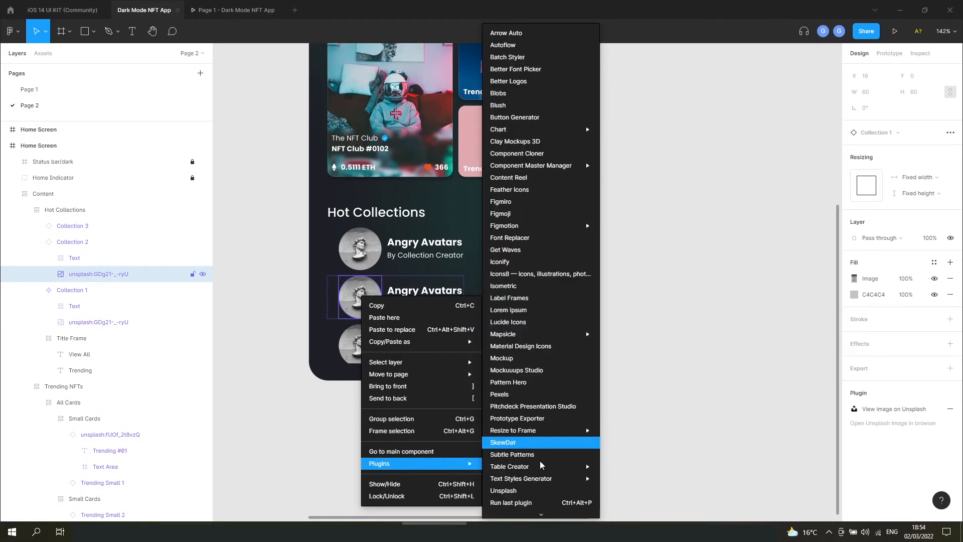
left_click(542, 490)
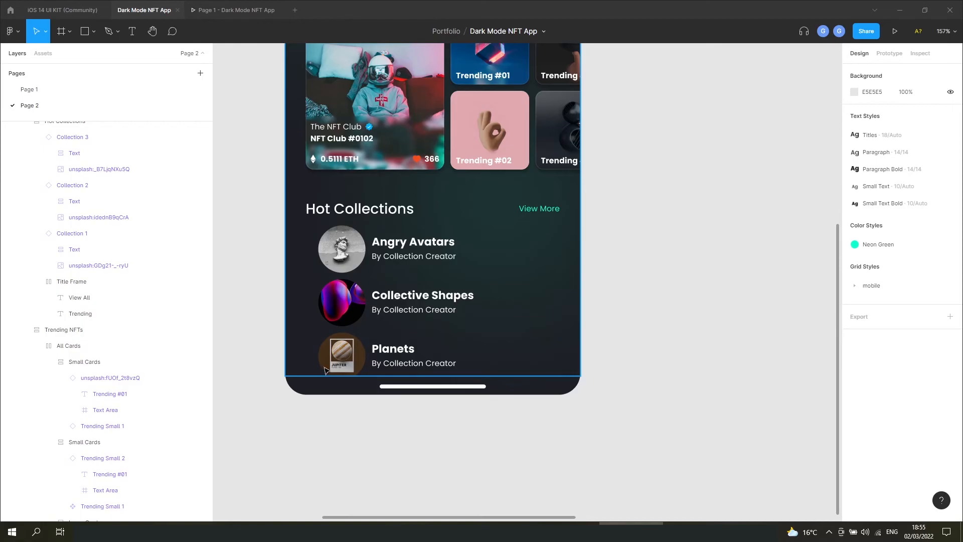
Lock the Content frame and collapse it and the hidden Home Screen in the layer list.
scroll(596, 275, "down", 3)
scroll(488, 295, "up", 3)
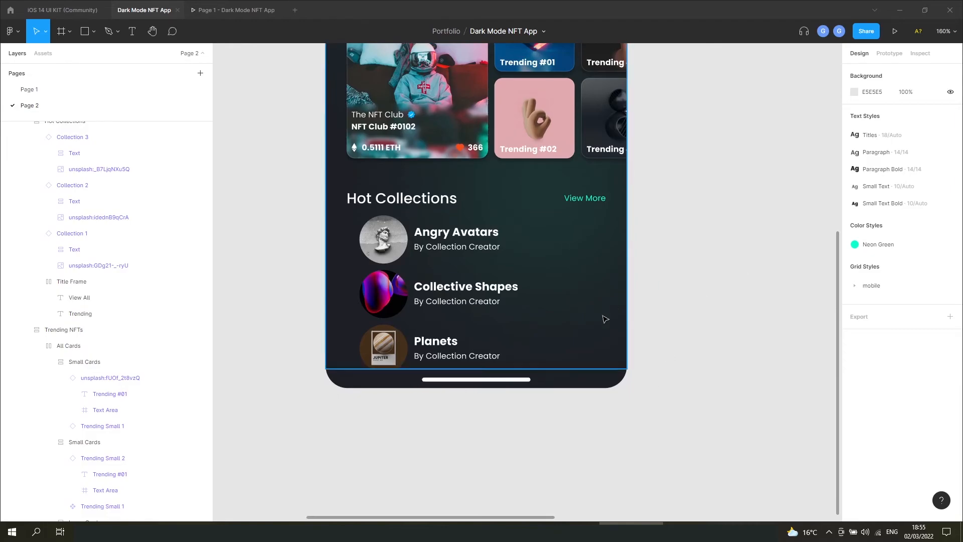
key("ctrl+z")
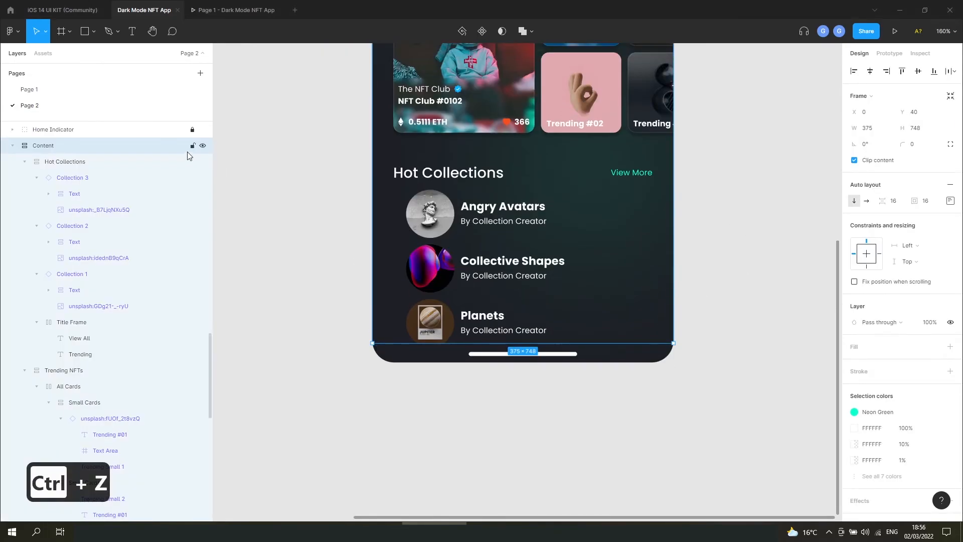
left_click(192, 145)
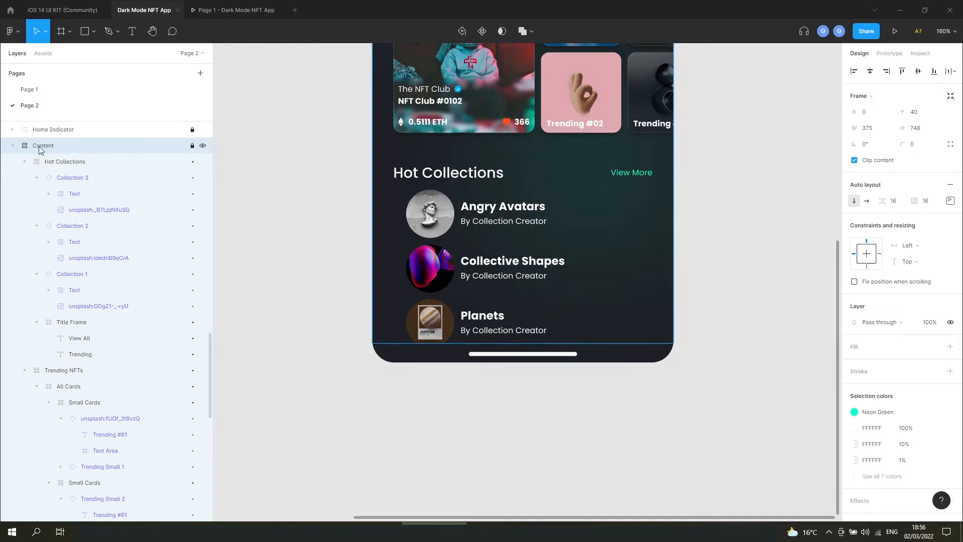
left_click(13, 147)
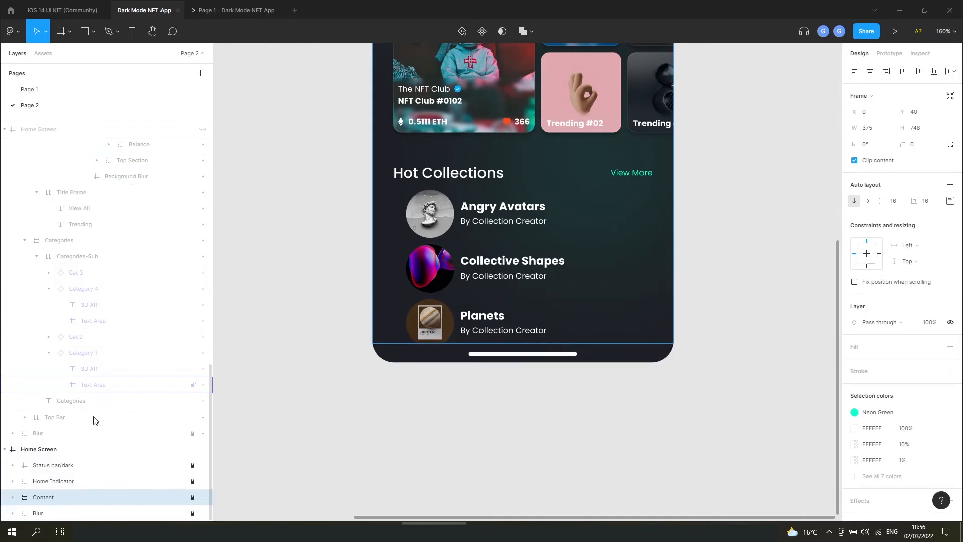
scroll(95, 417, "up", 12)
left_click(7, 147)
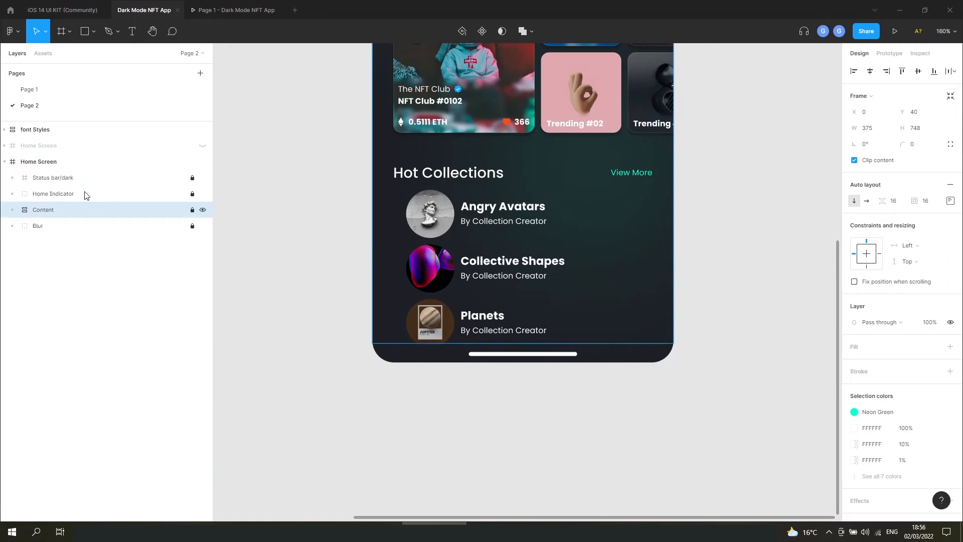
Draw a full-width frame along the lower edge of the Home Screen, set its height to 85 and align it with the screen's bottom edge.
left_click(65, 164)
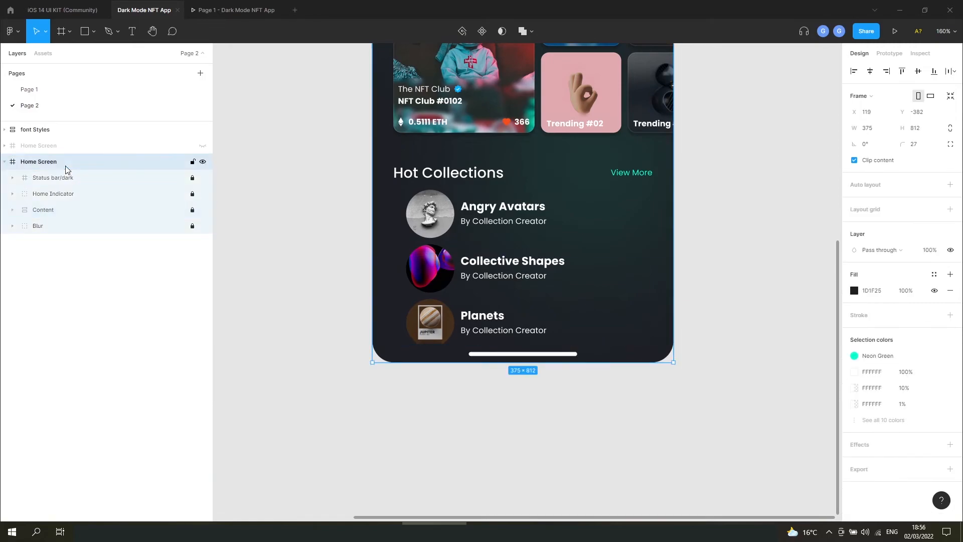
left_click(61, 31)
mouse_move(372, 276)
left_mouse_down()
mouse_move(597, 371)
mouse_move(672, 359)
left_mouse_up()
left_click(916, 134)
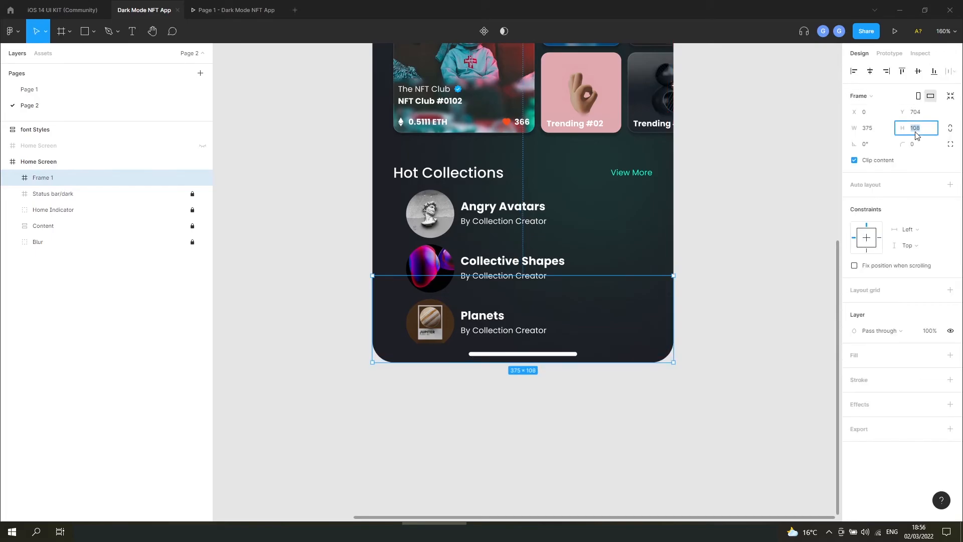
type("85")
key("Return")
left_click_drag(576, 300, 579, 316)
scroll(575, 367, "up", 2)
key("Down")
key("Down")
scroll(604, 352, "down", 2)
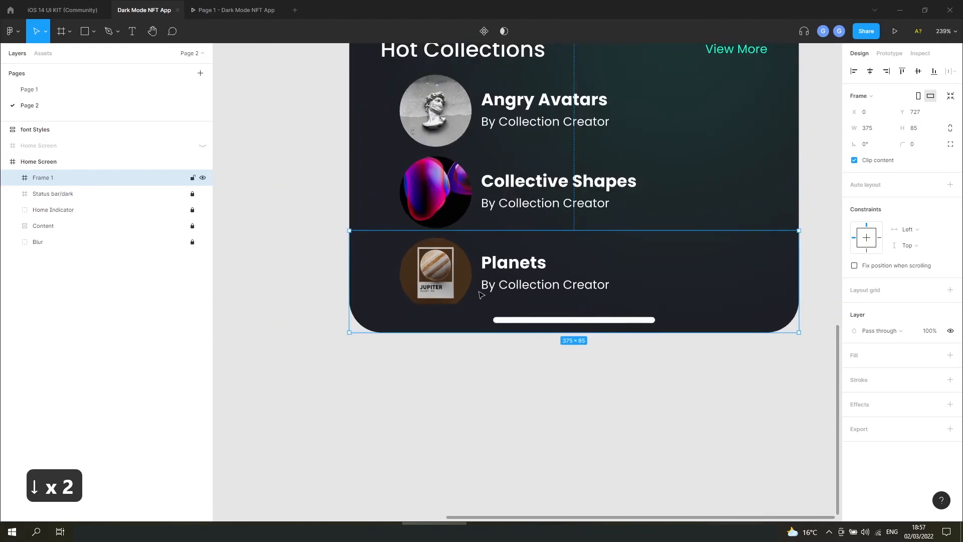
Rename the new frame in the layer list as Bottom Nav.
double_click(42, 178)
type("Bottom Nav")
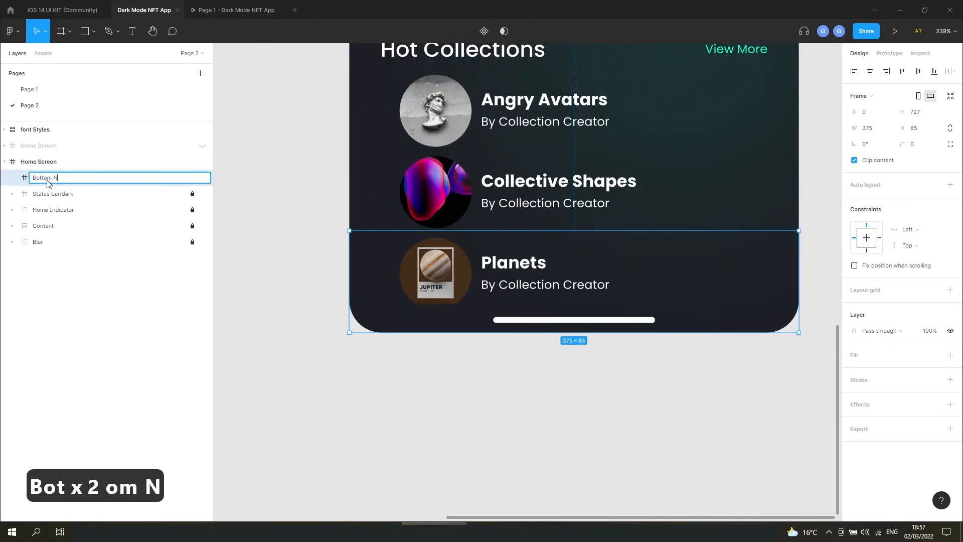
key("Return")
Draw a 375-wide rectangle over the Bottom Nav frame, set its height to 85 and nudge it to Y 727.
left_click(85, 31)
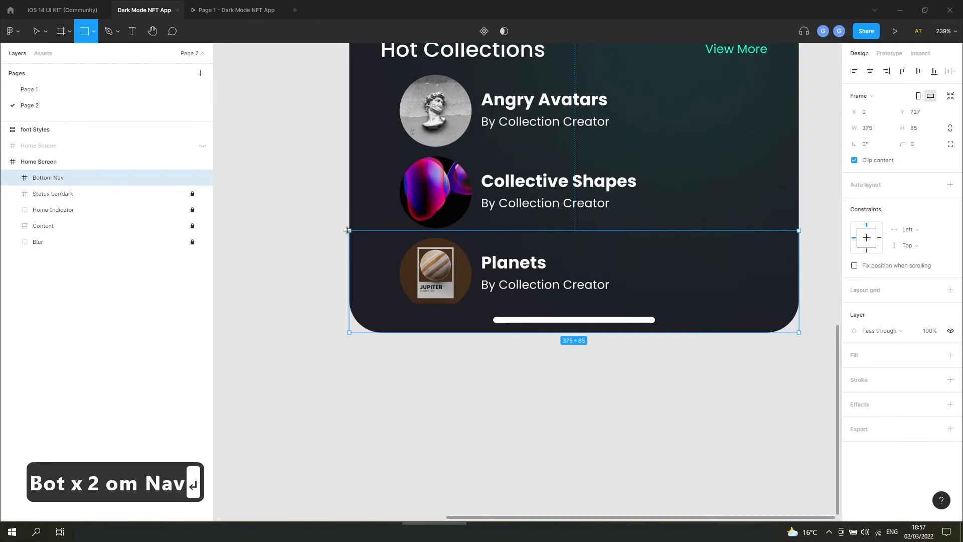
left_click_drag(348, 230, 799, 331)
left_click(920, 112)
type("85")
key("Return")
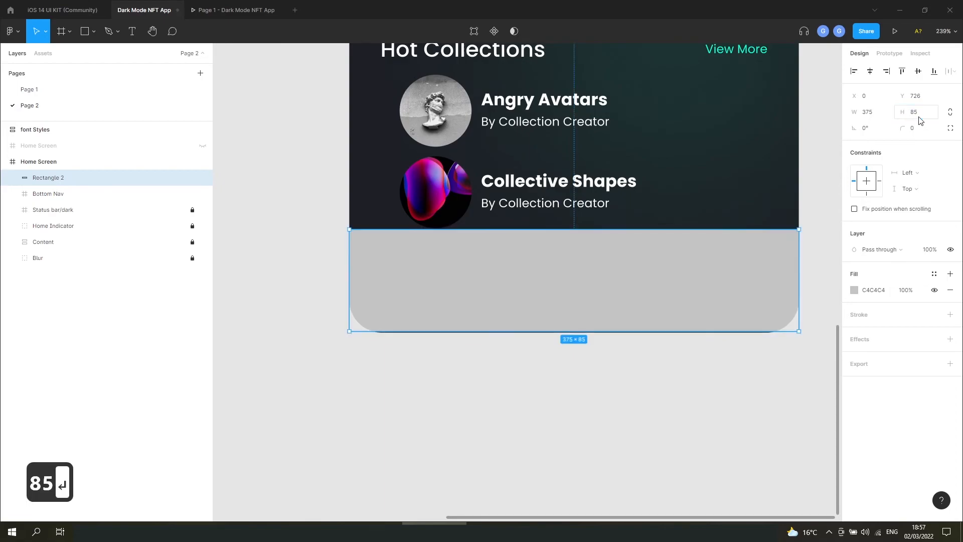
key("Down")
Add a background blur effect to the rectangle over the bottom navigation area.
left_click(951, 339)
left_click(887, 355)
left_click(902, 380)
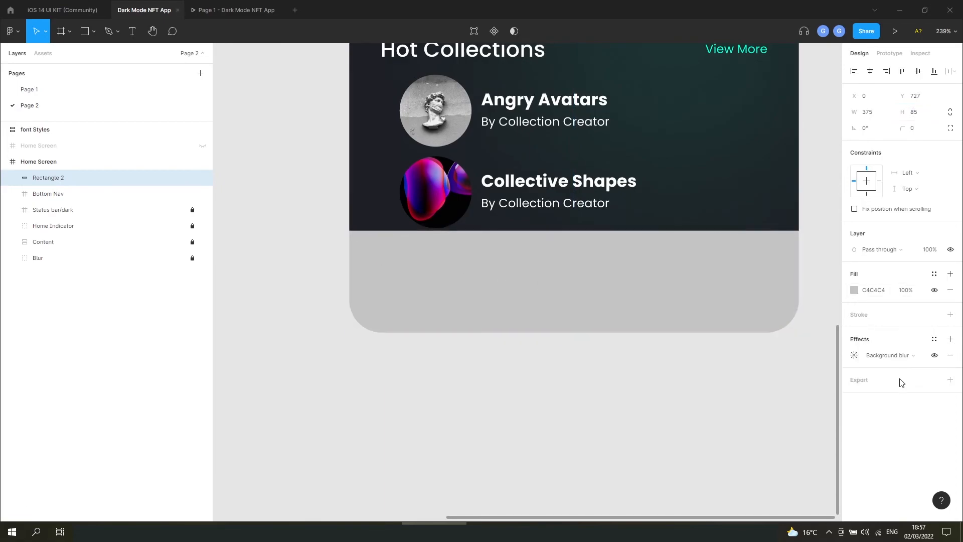
Set the navigation rectangle's fill to 1F1E40 and its fill opacity to 19%.
left_click(854, 290)
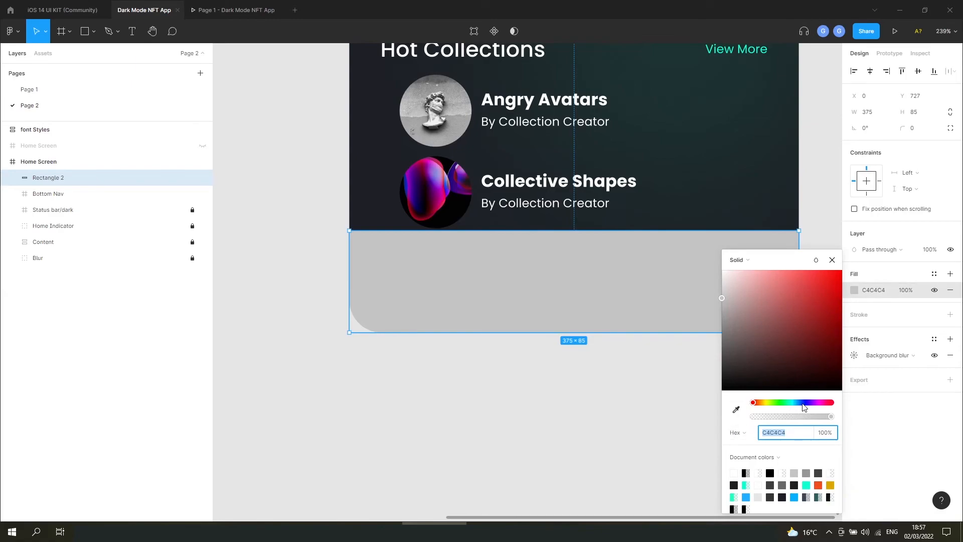
type("1F1E40")
key("Return")
left_click(897, 439)
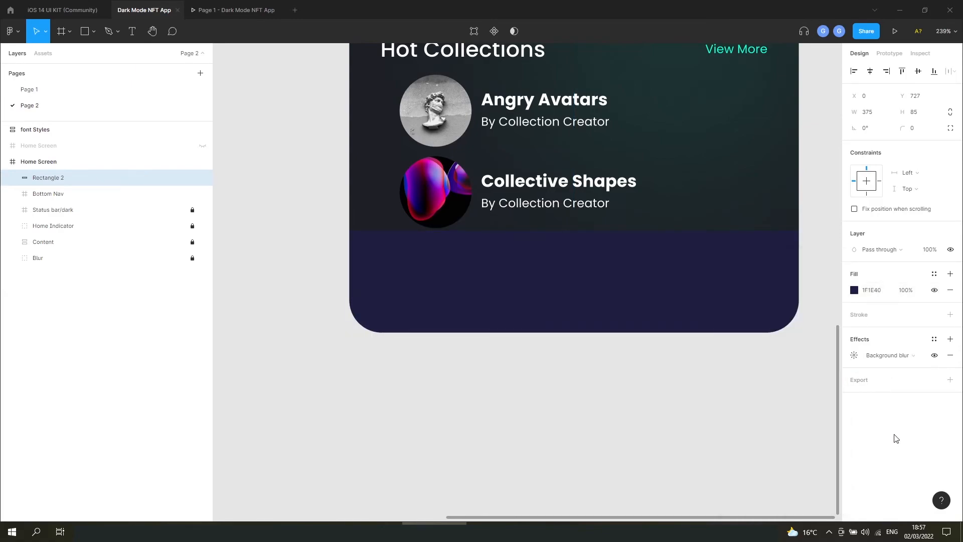
left_click(906, 290)
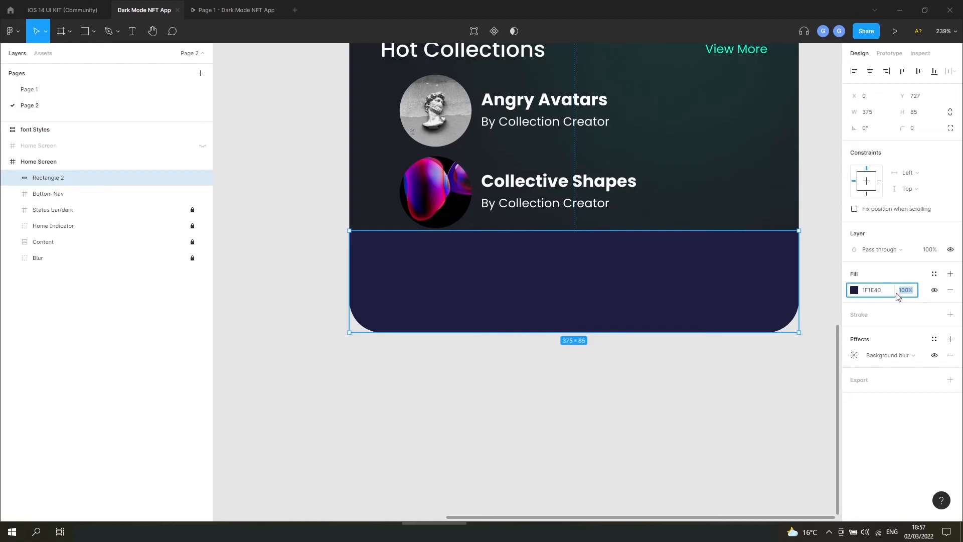
type("1")
key("Return")
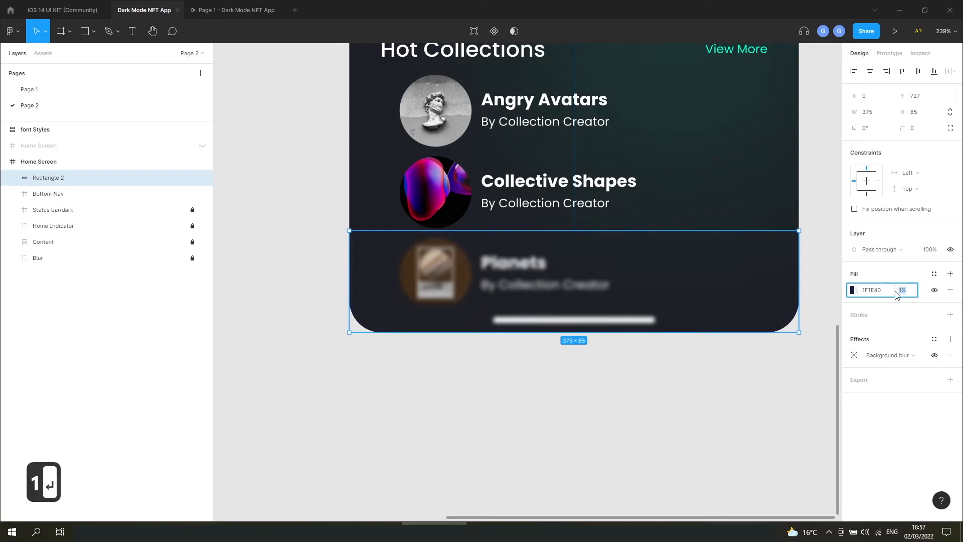
left_click_drag(898, 292, 916, 291)
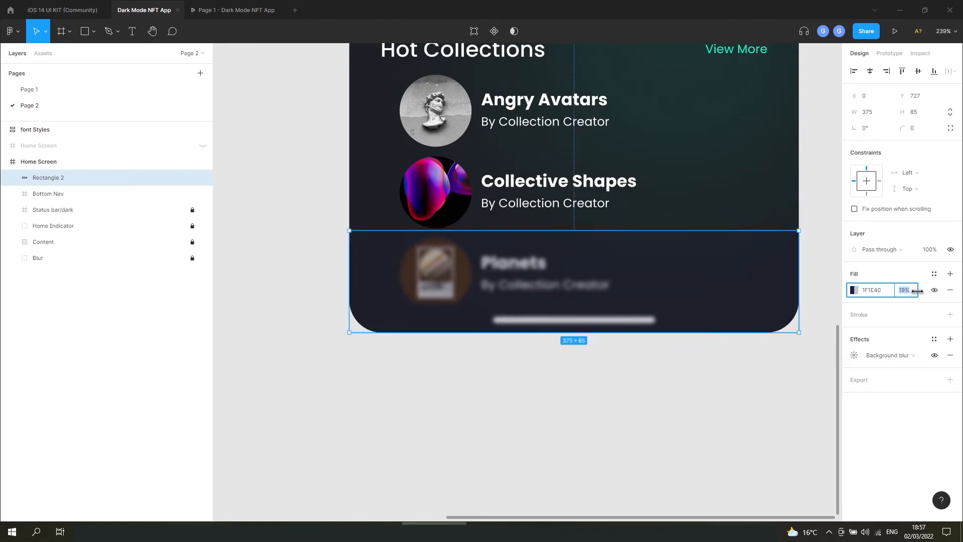
Set the navigation rectangle's background blur amount to 30.
left_click(855, 355)
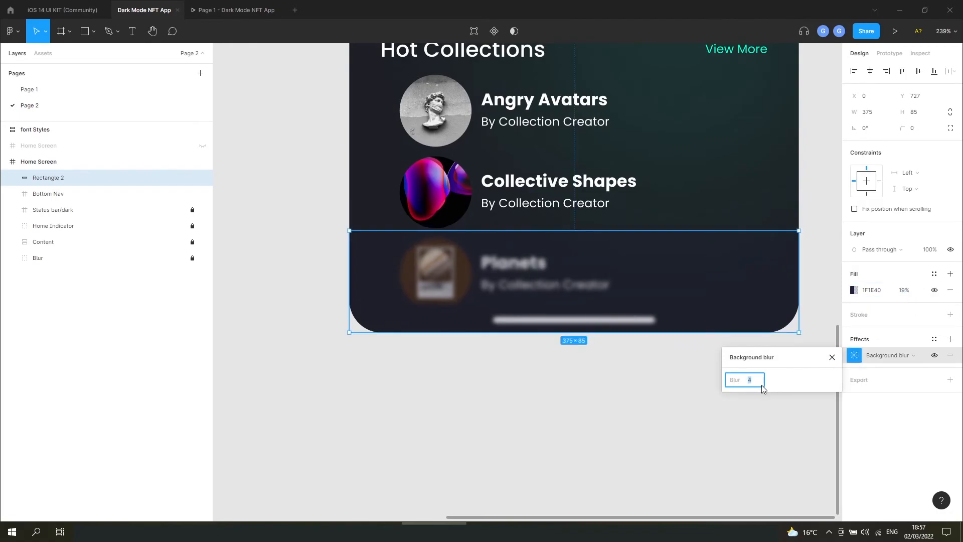
key("BackSpace")
type("30")
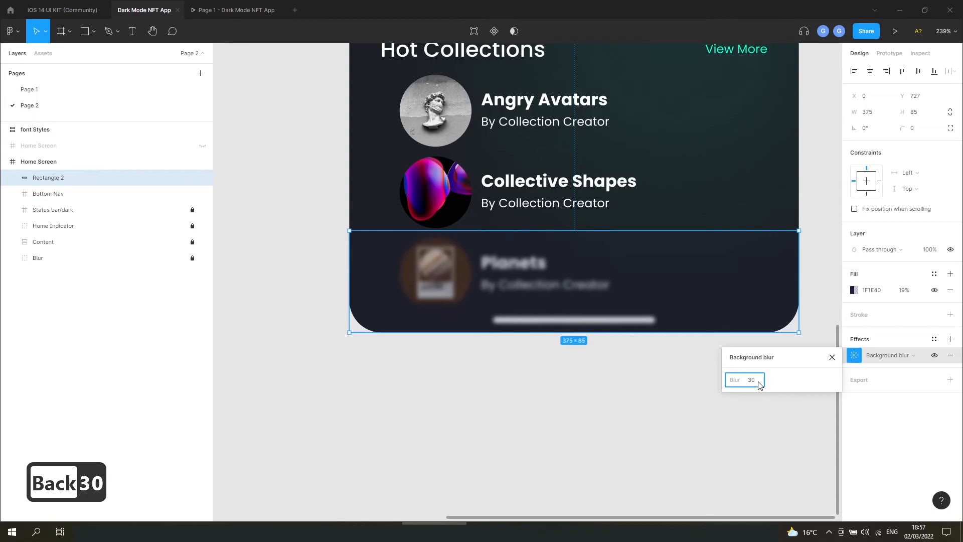
key("Return")
scroll(811, 260, "down", 2)
Lighten the navigation rectangle's fill to the greyish blue 94A1C1.
left_click(855, 290)
left_click(771, 316)
left_click_drag(771, 316, 751, 300)
left_click(802, 403)
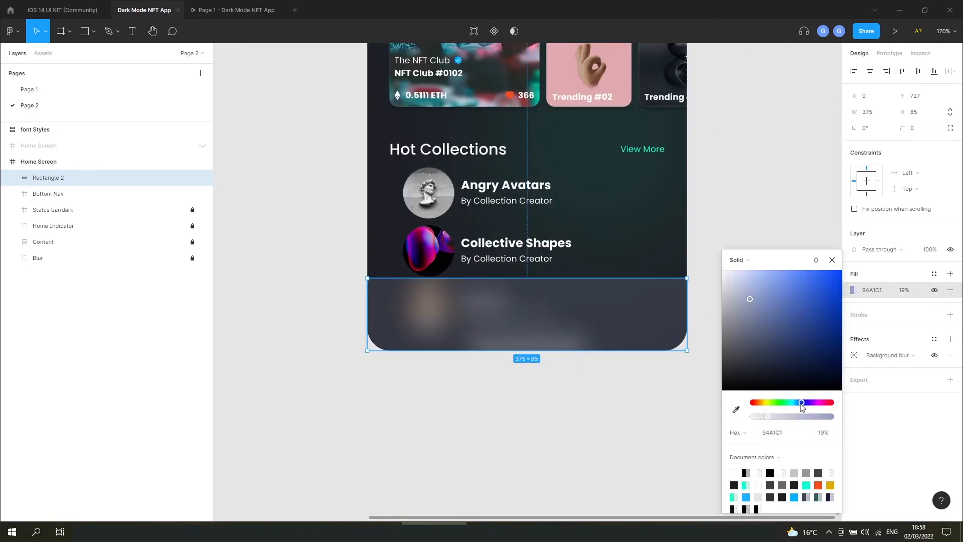
left_click(637, 431)
scroll(516, 345, "down", 3)
scroll(517, 346, "up", 4)
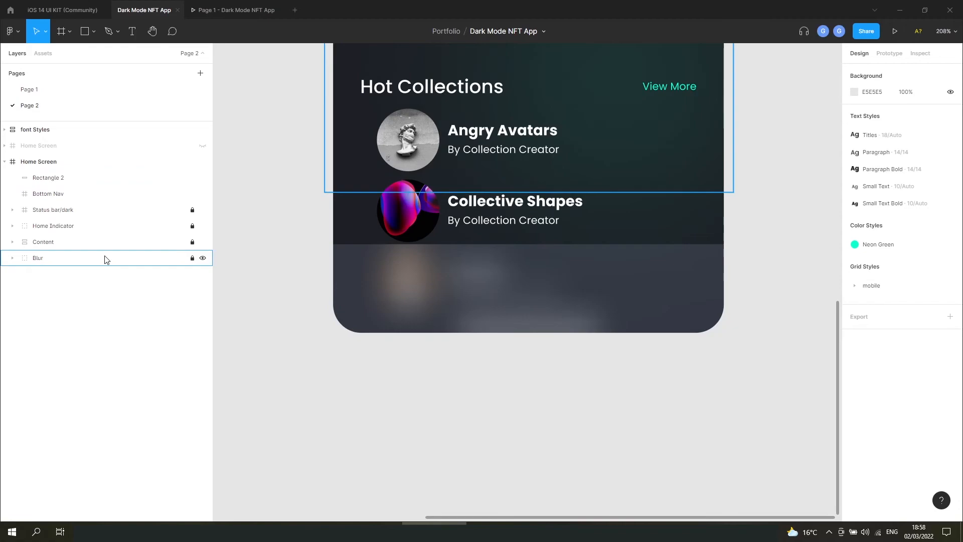
Move the Home Indicator and the Status bar/dark layer above Rectangle 2 in the layer order.
left_click_drag(74, 227, 75, 171)
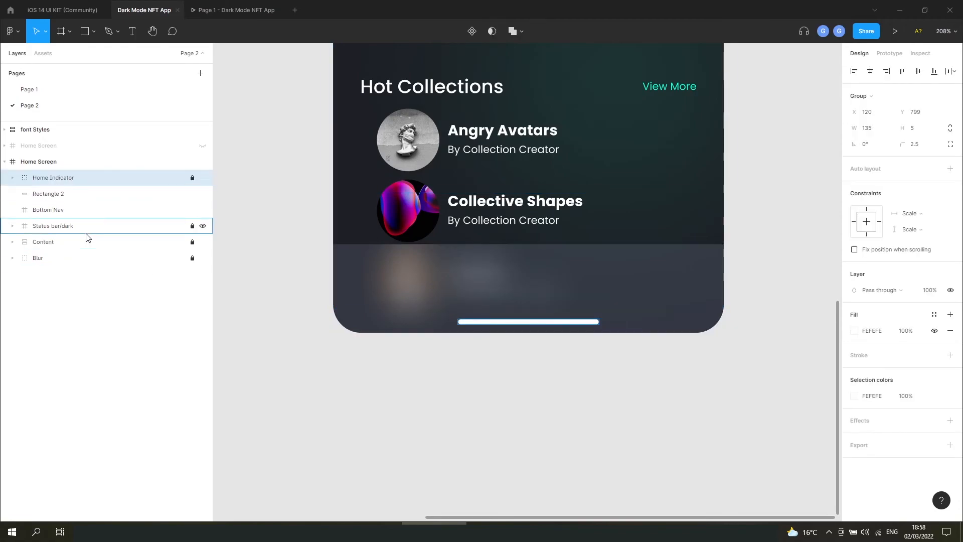
left_click_drag(72, 226, 75, 173)
left_click(319, 366)
scroll(319, 367, "down", 5)
scroll(335, 347, "up", 1)
scroll(565, 310, "up", 6)
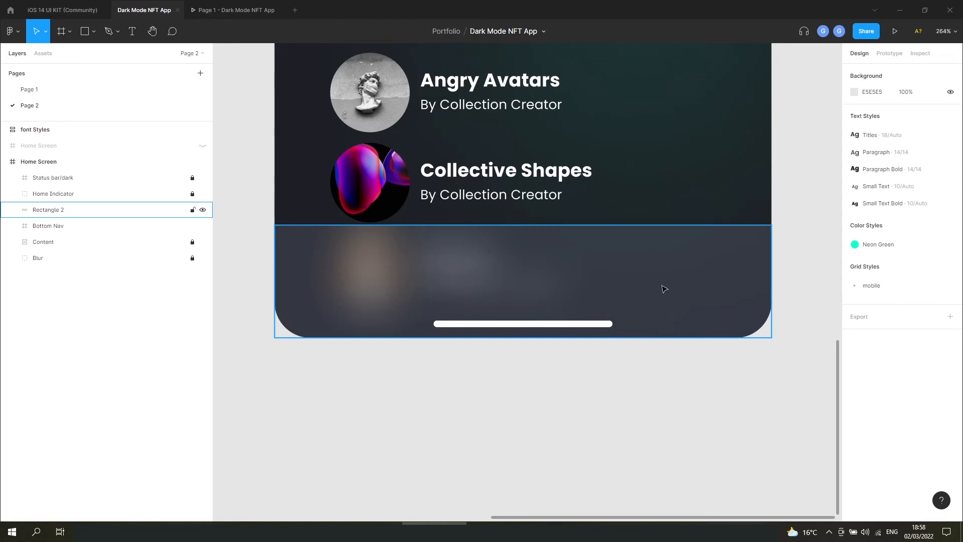
key("Escape")
scroll(584, 355, "down", 3)
scroll(582, 324, "down", 3)
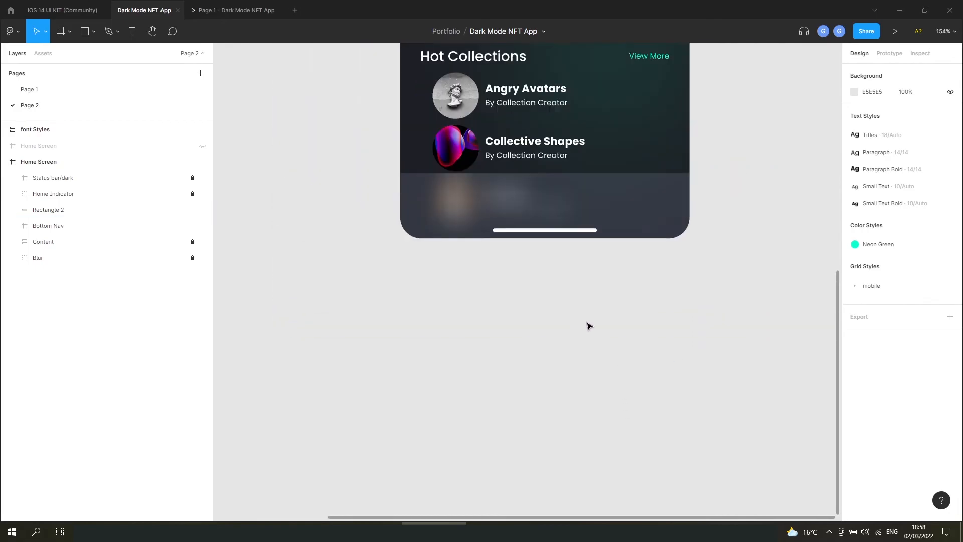
Insert the home icon from the Feather Icons plugin onto the canvas.
right_click(563, 322)
mouse_move(617, 395)
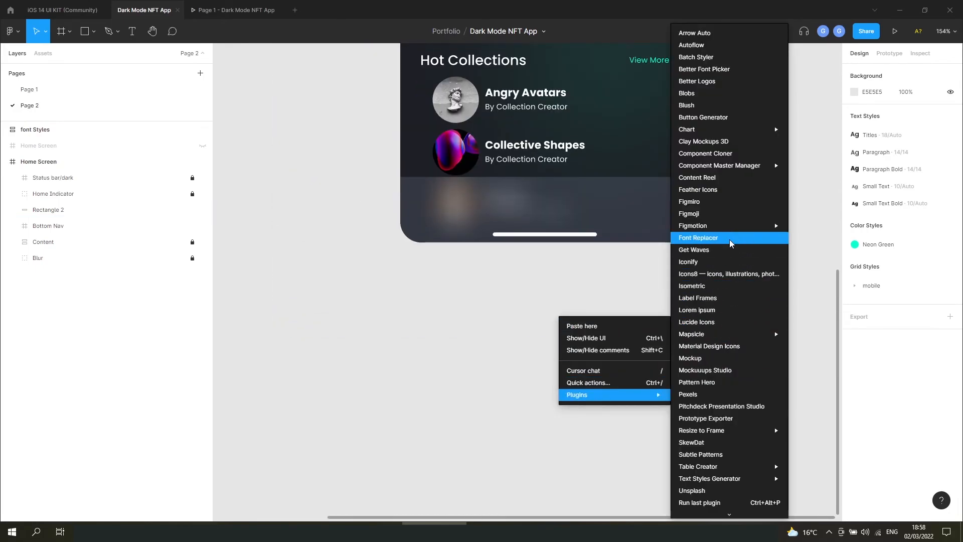
left_click(728, 195)
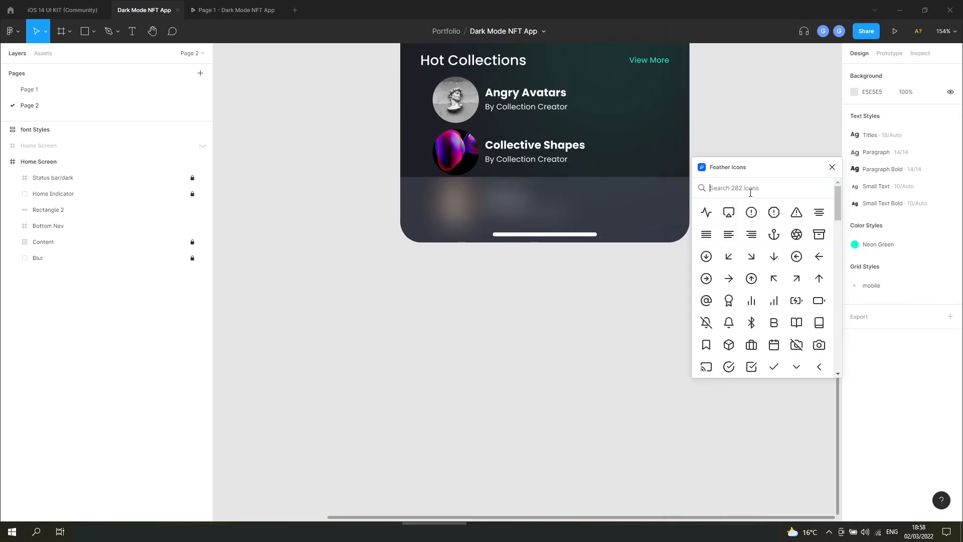
type("home")
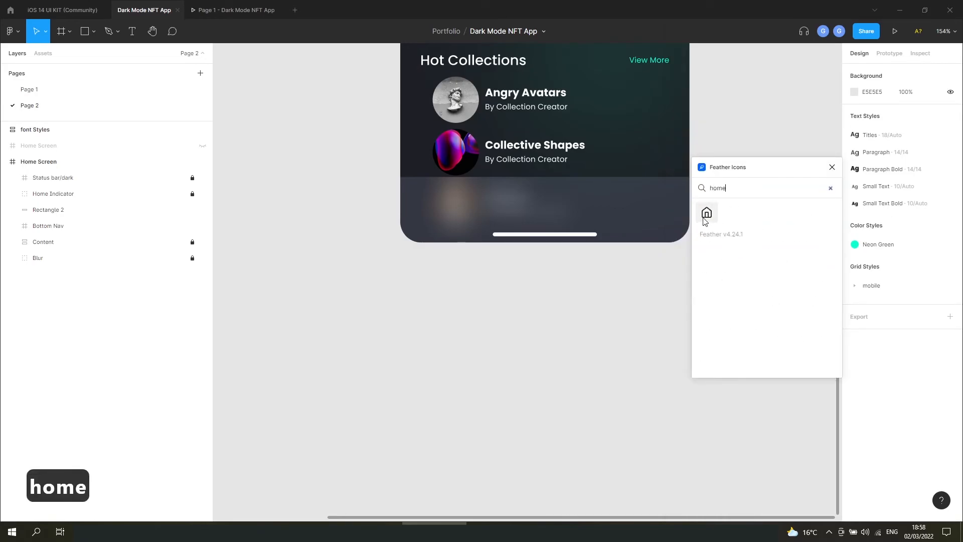
left_click(706, 215)
Insert the compass and plus-circle icons from Feather Icons, searching for "nav" and "plus".
double_click(744, 189)
type("explore")
double_click(744, 189)
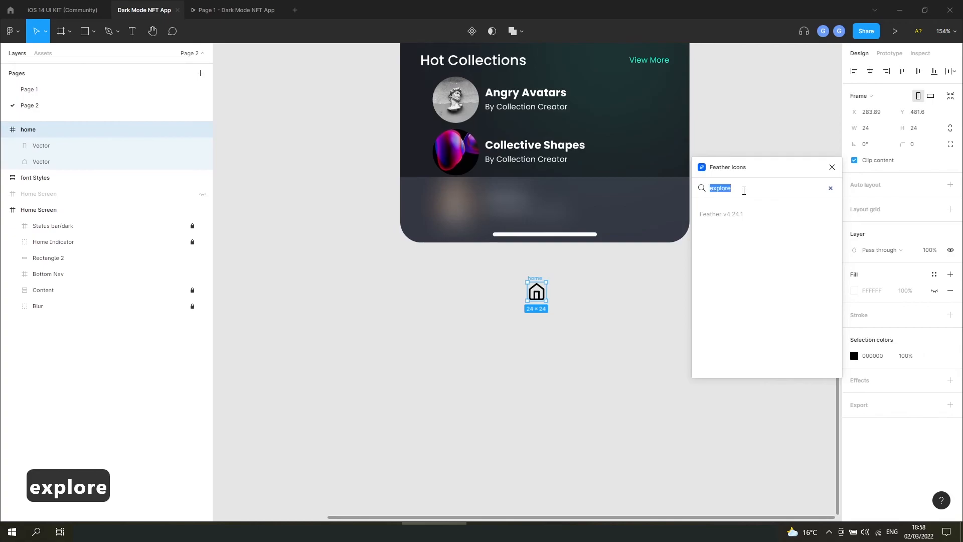
type("nav")
left_click(708, 214)
double_click(735, 188)
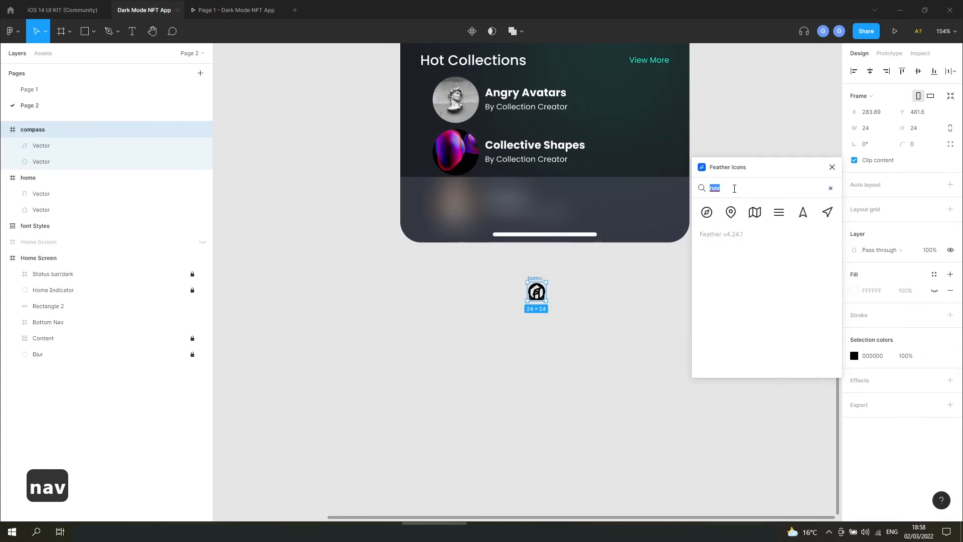
type("plus")
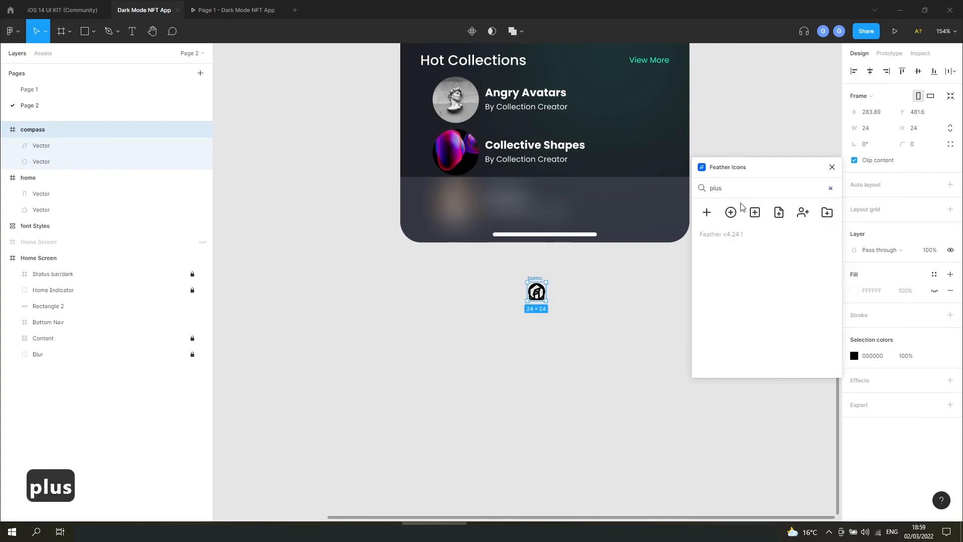
left_click(731, 213)
Insert the bell and user icons from Feather Icons, searching for "notif" and "user", and close the plugin.
double_click(744, 193)
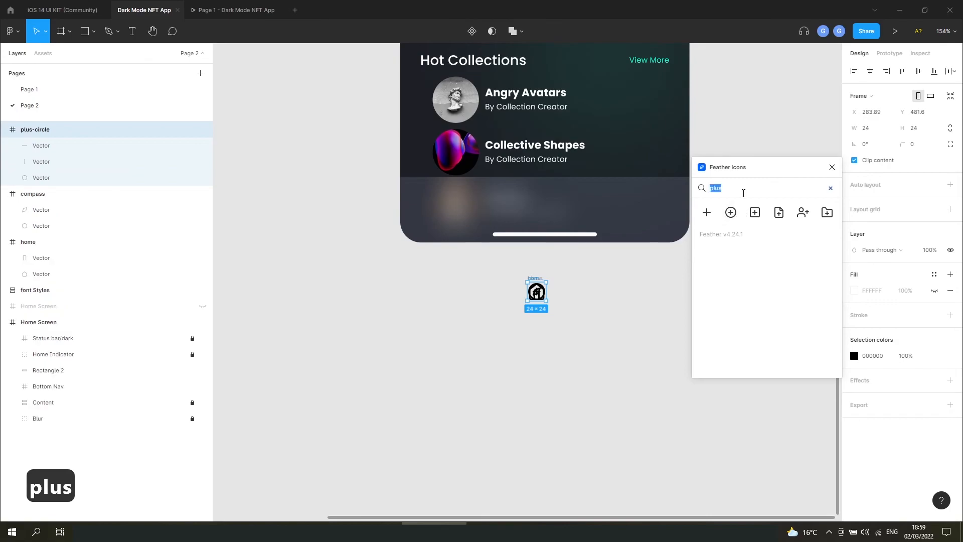
type("alert")
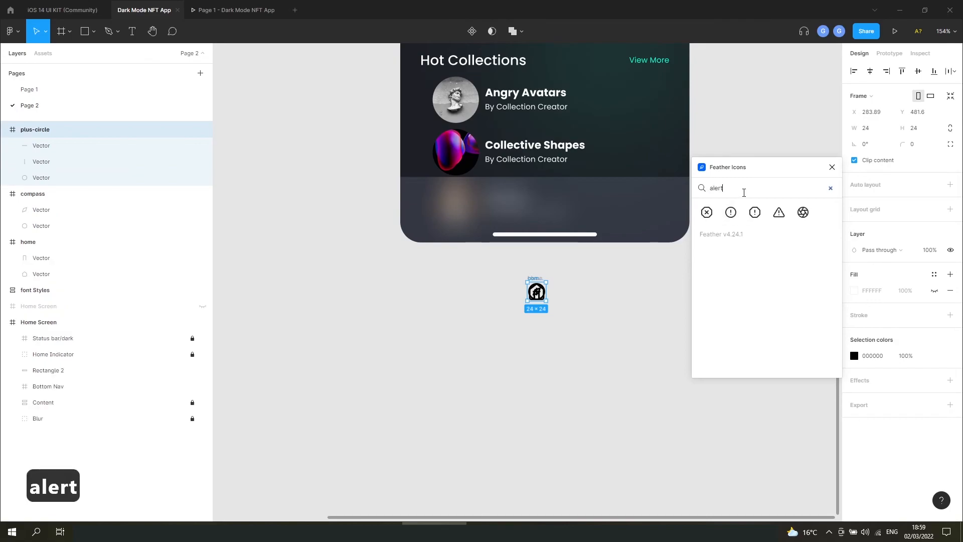
type("notif")
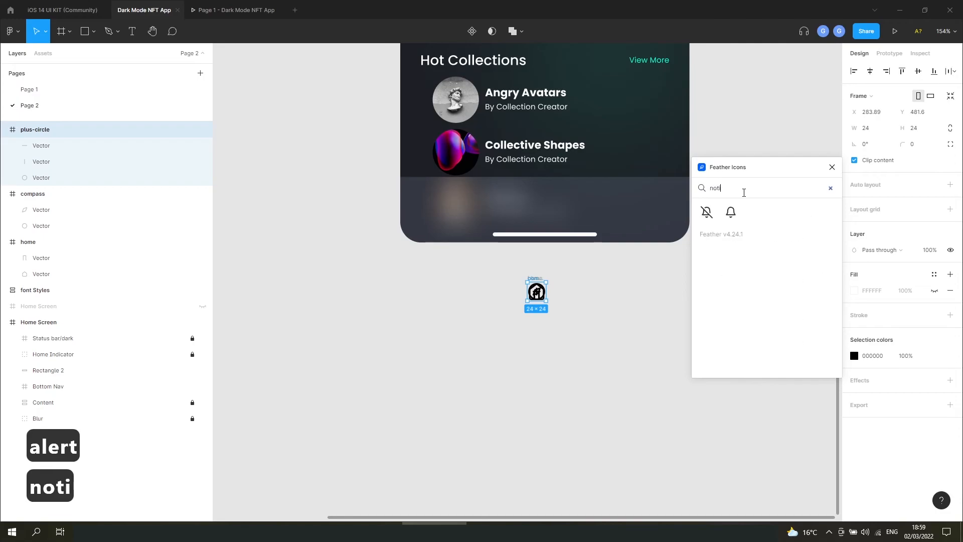
left_click(731, 212)
double_click(743, 189)
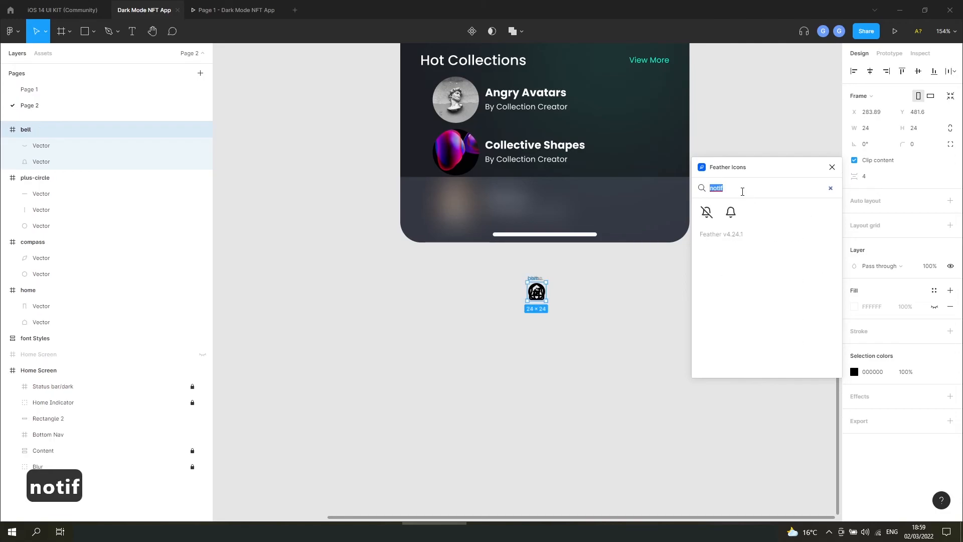
type("user")
left_click(707, 212)
left_click(832, 167)
Recolour all five stacked navigation icons white (FFFFFF).
left_click_drag(491, 326, 565, 270)
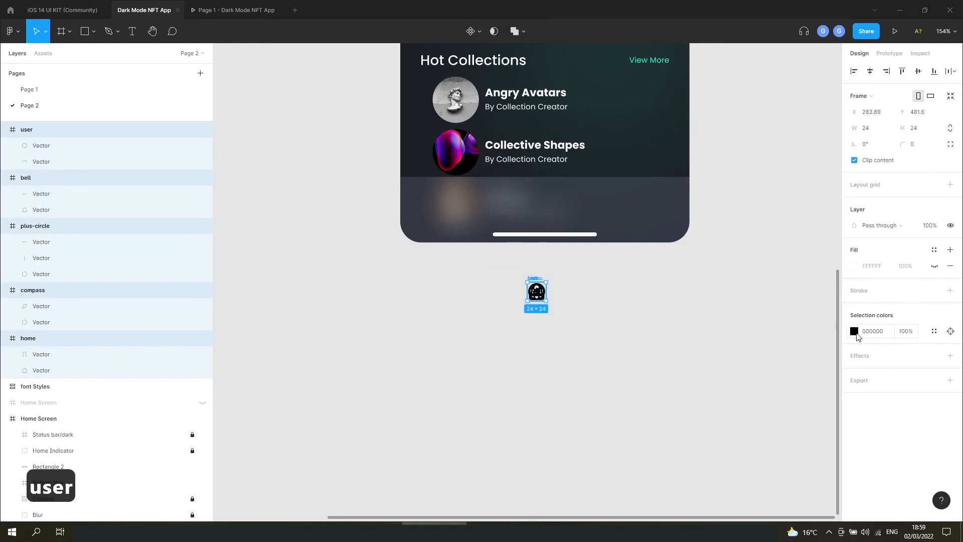
left_click(855, 333)
left_click_drag(778, 298, 677, 227)
left_click(608, 306)
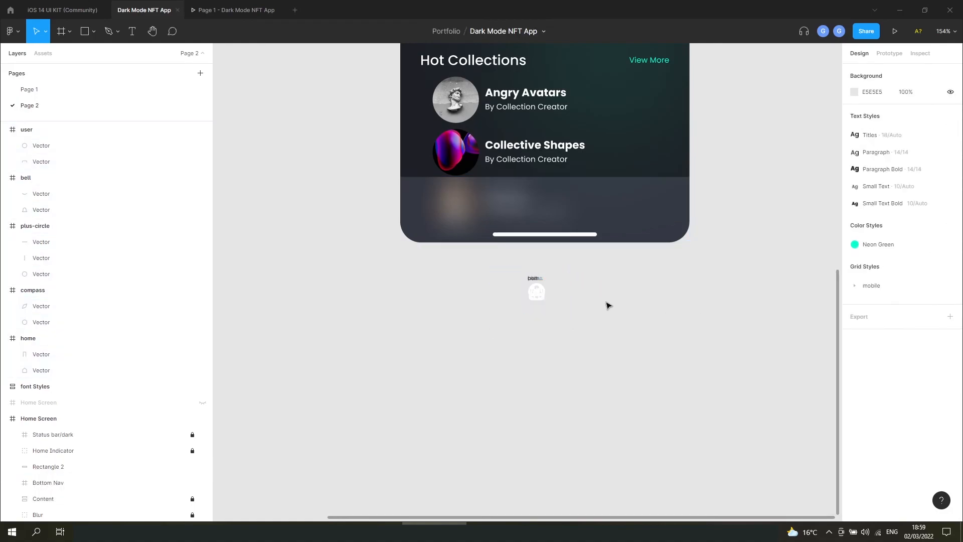
Wrap the five navigation icons in a frame and apply a horizontal auto layout to it.
left_click_drag(601, 306, 519, 273)
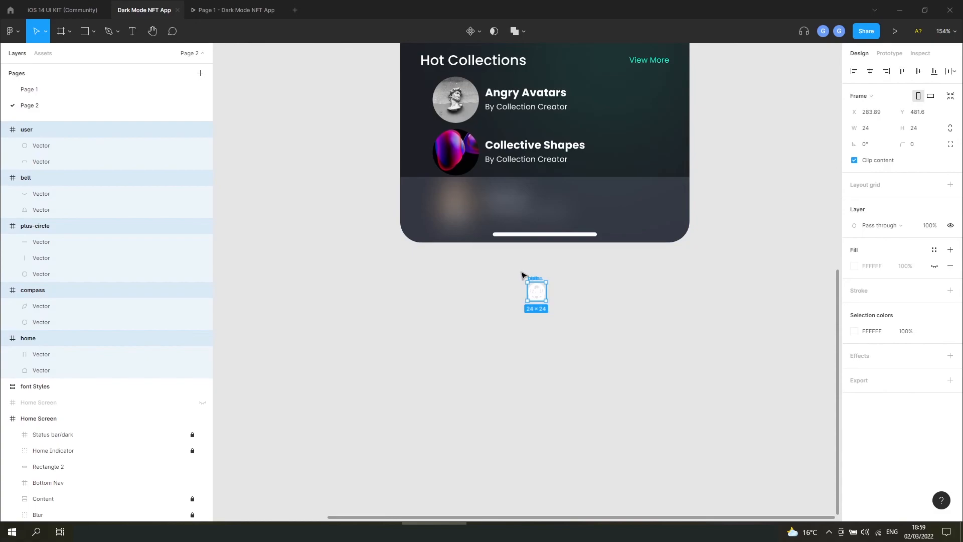
key("ctrl+alt+g")
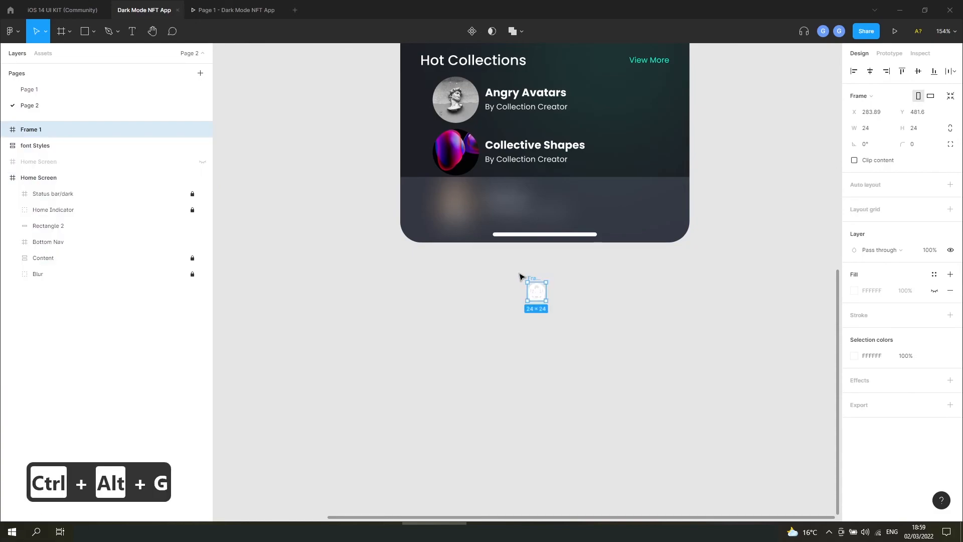
left_click(951, 185)
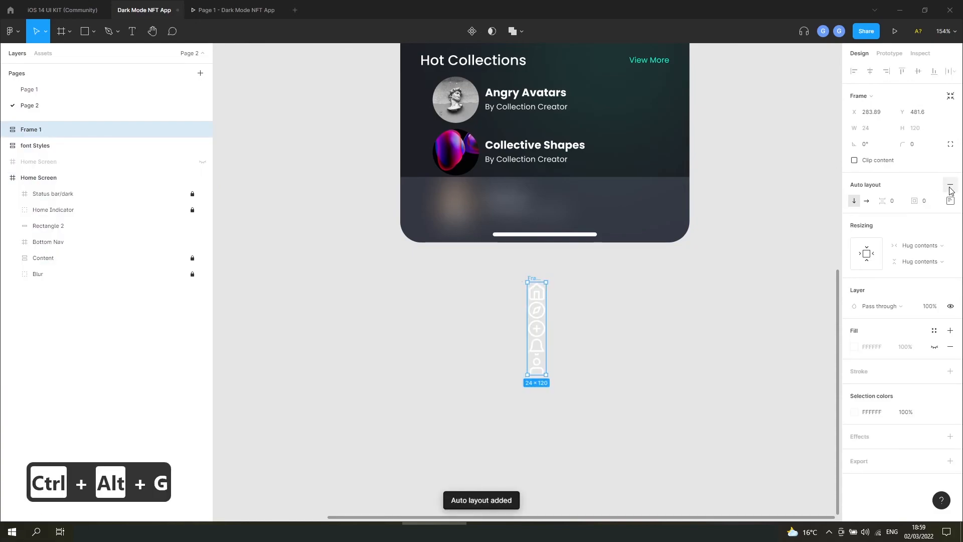
left_click(867, 202)
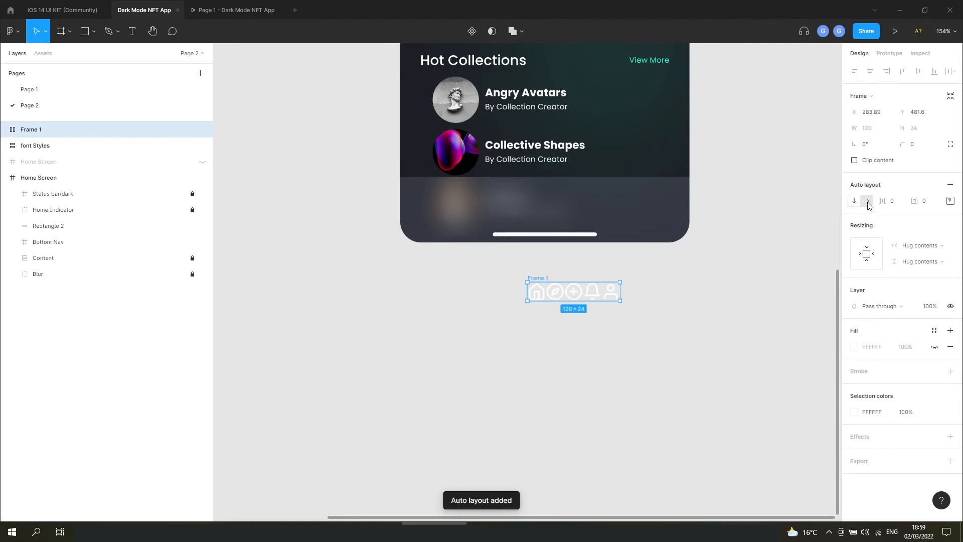
Rename the auto layout frame of icons as Nav Icons and move it into the Bottom Nav frame.
double_click(543, 279)
type("Nav Icons1")
key("BackSpace")
key("Return")
left_click_drag(557, 297, 527, 206)
Rename the Rectangle 2 layer as Blur and reorder it beneath the Bottom Nav frame.
left_click(63, 210)
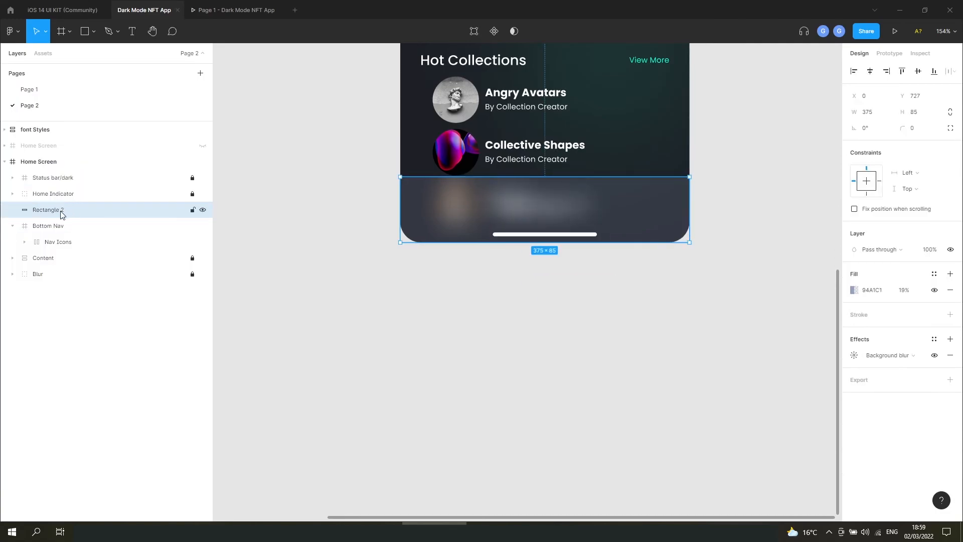
double_click(57, 211)
type("Blur")
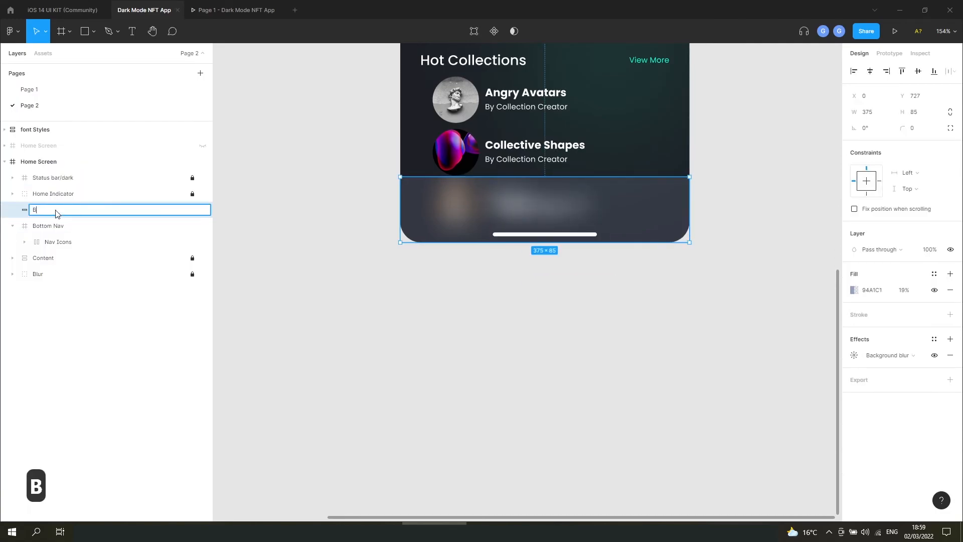
key("Return")
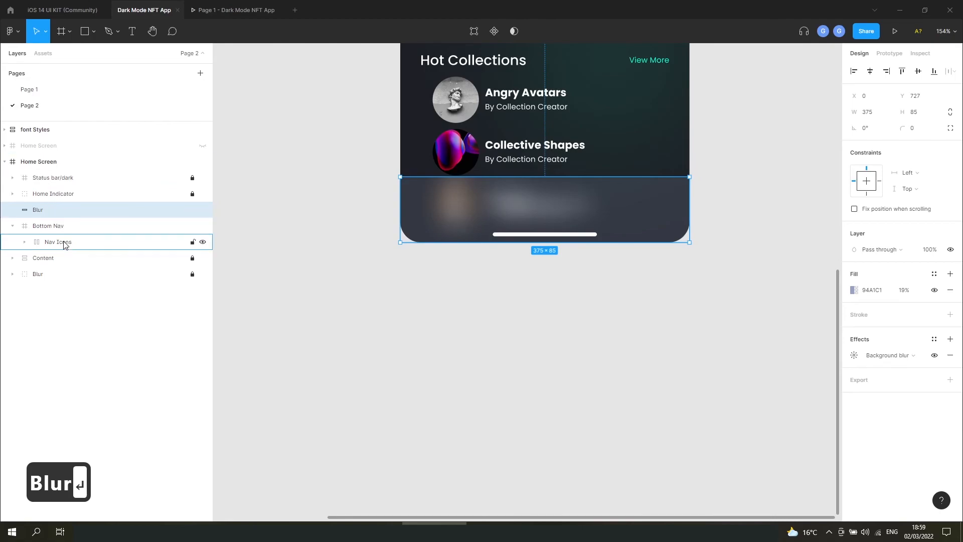
left_click_drag(64, 245, 61, 253)
left_click(566, 336)
Stretch the Nav Icons frame to the full 375 width of the screen and set its spacing mode to Space between.
scroll(566, 336, "up", 3)
scroll(566, 336, "up", 2)
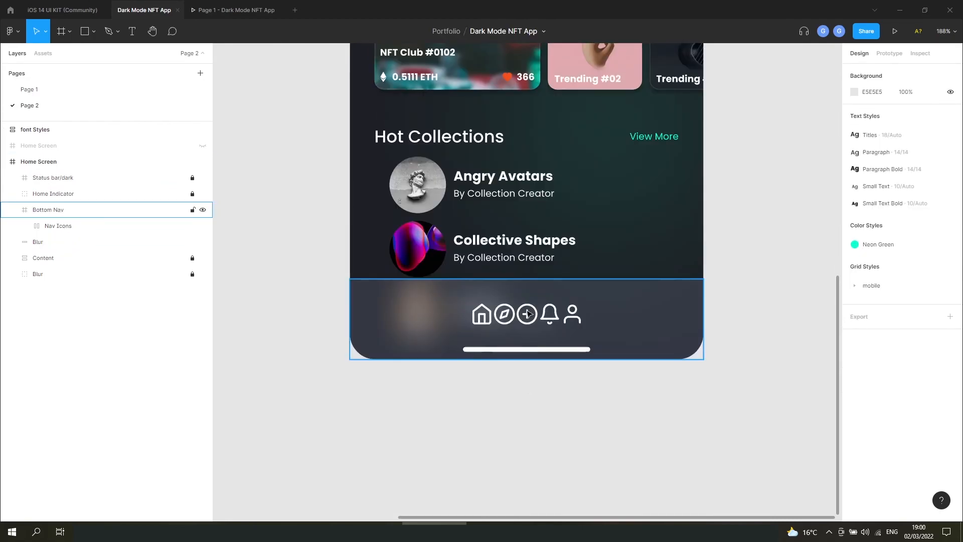
double_click(527, 311)
left_click_drag(469, 321, 349, 325)
left_click_drag(584, 314, 704, 308)
left_click(950, 201)
left_click(901, 287)
left_click(898, 298)
Set the Nav Icons frame's left and right padding to 32.
left_click(887, 243)
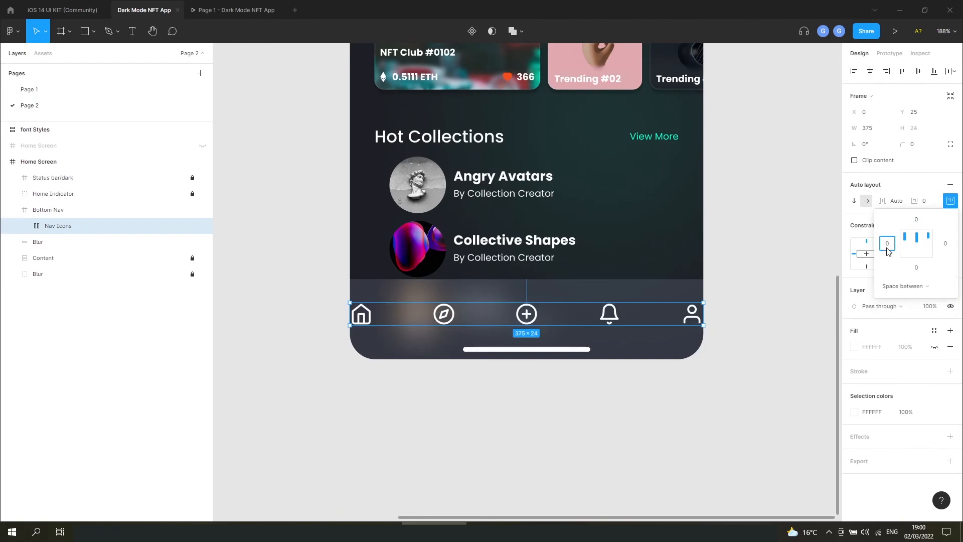
type("32")
key("Tab")
key("Tab")
key("Tab")
type("32")
left_click(568, 321)
Extend the Nav Icons frame to the nav bar's upper edge with a height of 64, and centre the icons vertically.
left_click_drag(571, 300, 577, 280)
left_click_drag(578, 325, 573, 337)
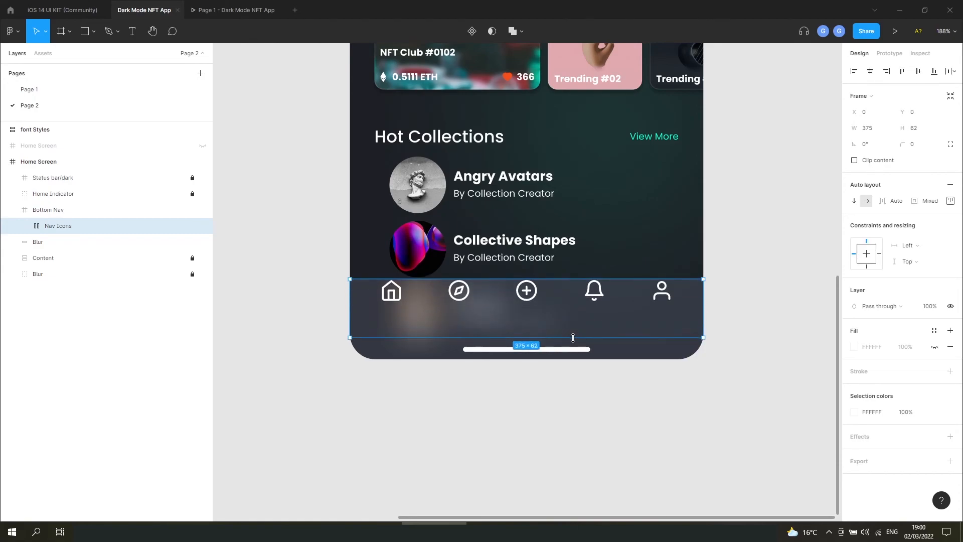
left_click_drag(573, 337, 574, 339)
left_click(950, 201)
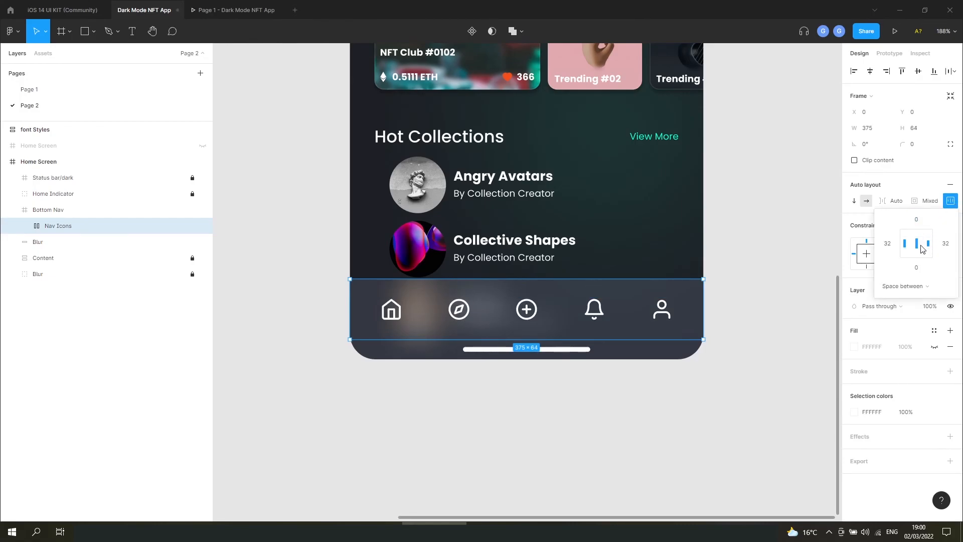
left_click(748, 348)
scroll(748, 348, "down", 3)
scroll(753, 367, "down", 2)
left_click_drag(601, 352, 510, 464)
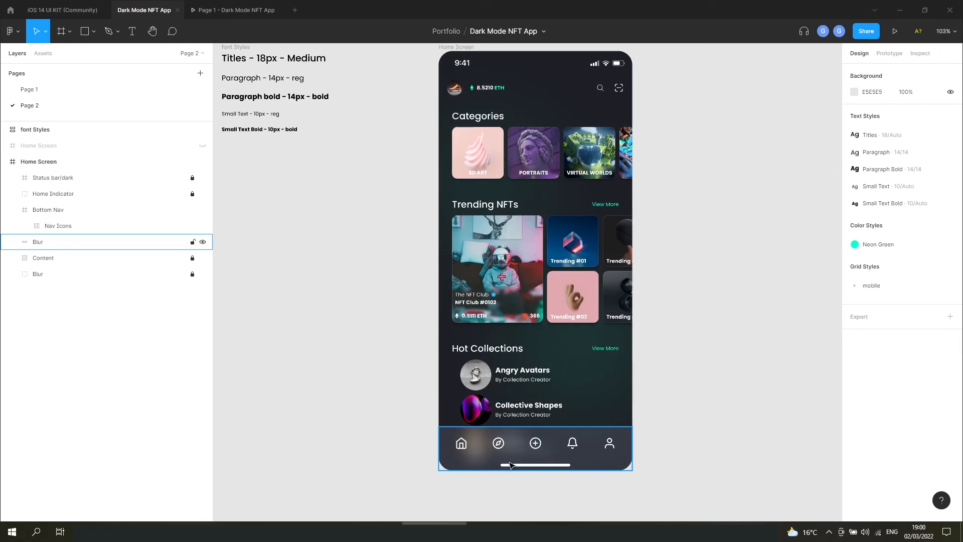
Try recolouring the home icon in the bottom nav neon green, and undo the recolouring.
scroll(512, 464, "up", 5)
scroll(570, 404, "down", 1)
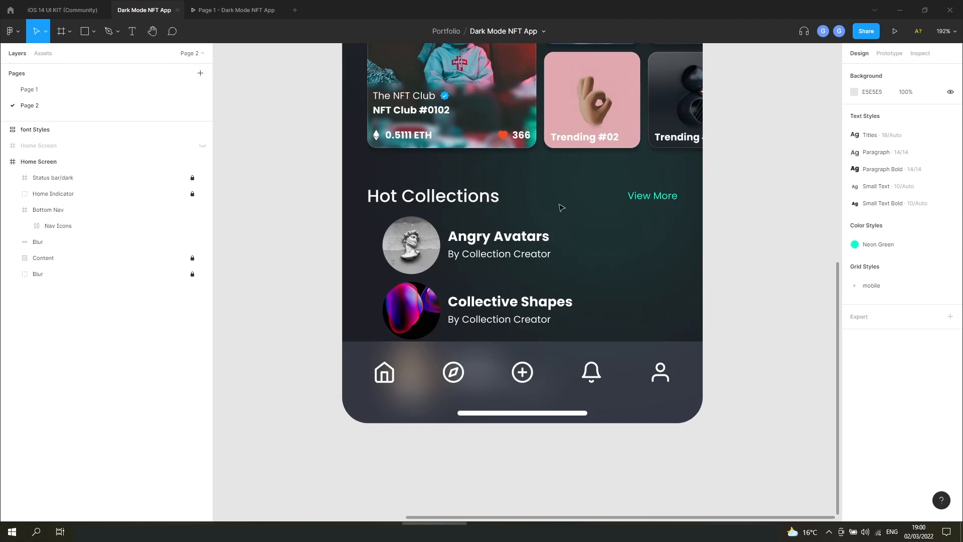
left_click(389, 378, "ctrl")
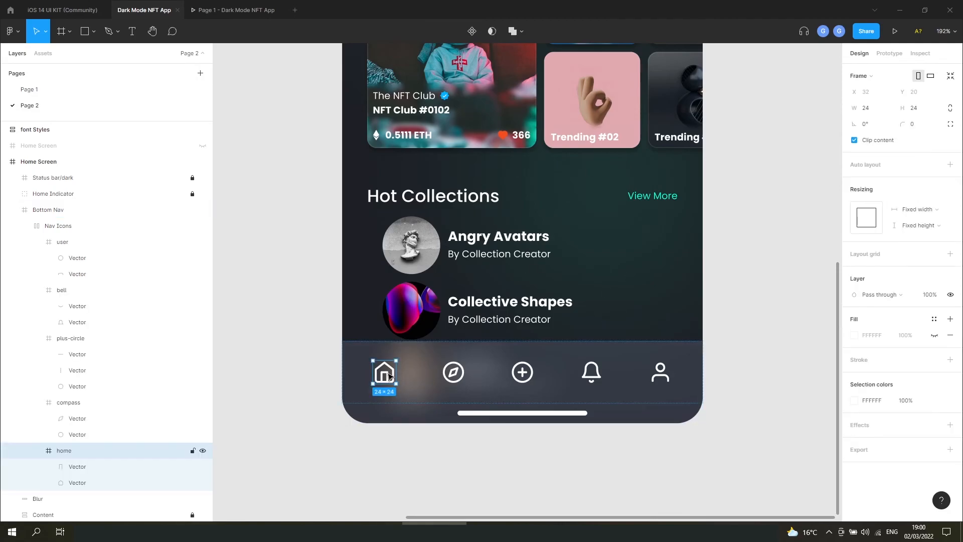
left_click(855, 400)
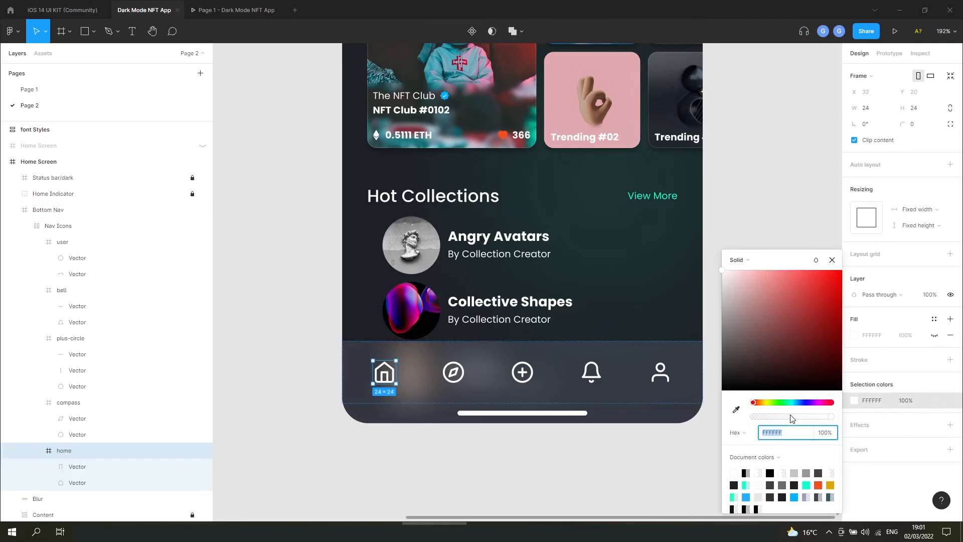
left_click(806, 485)
left_click(318, 376)
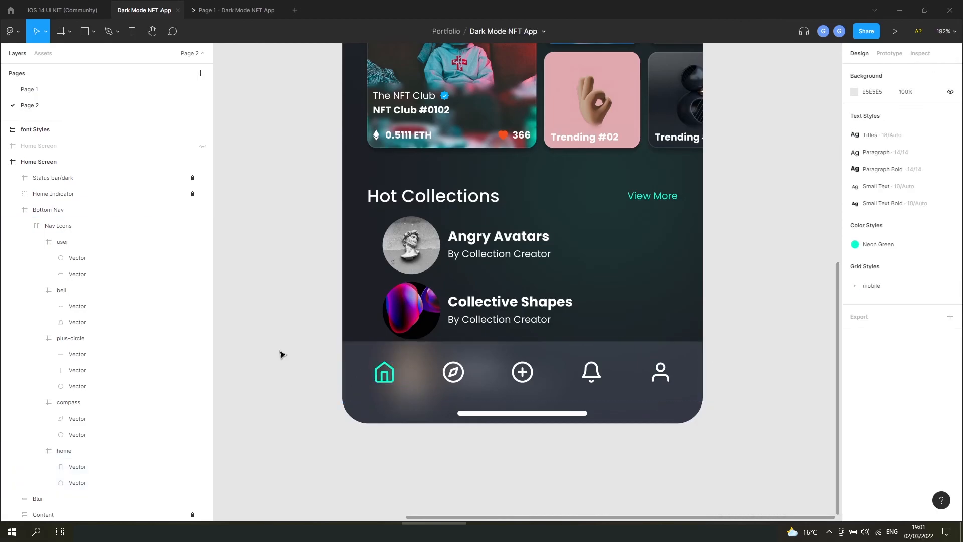
scroll(301, 346, "down", 3)
scroll(312, 355, "up", 5)
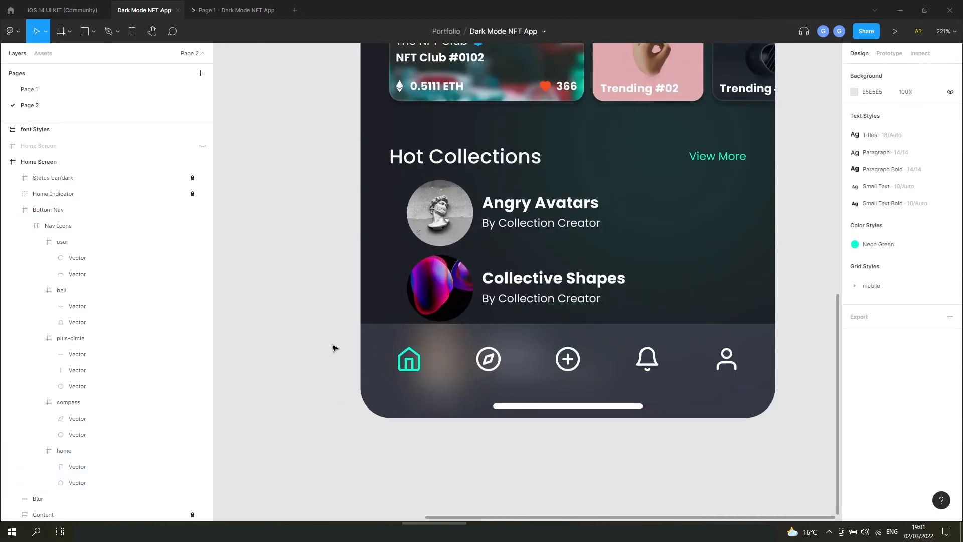
key("ctrl+z")
key("ctrl+z")
Draw a 4 × 4 circle below the phone screen near the home icon and fill it with the Neon Green style.
scroll(401, 446, "down", 1)
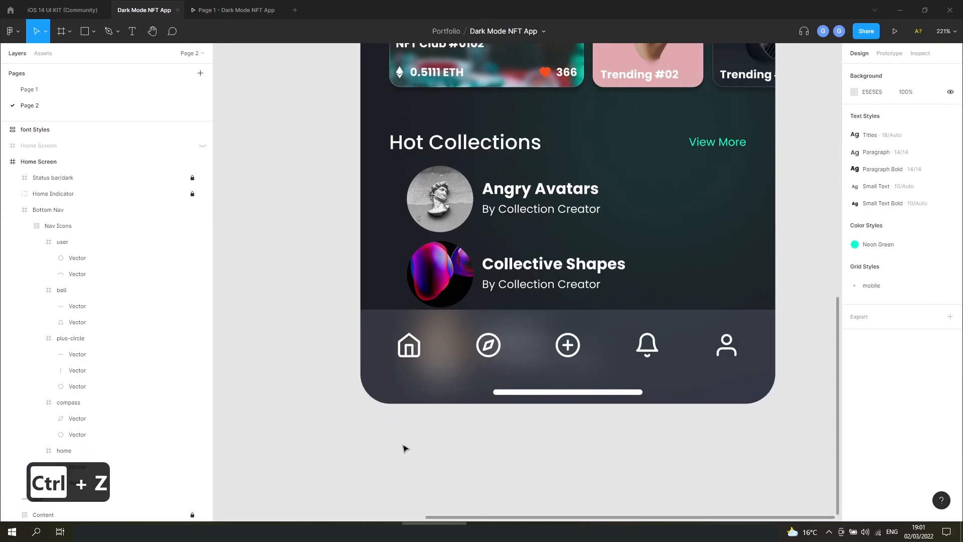
scroll(408, 448, "up", 3)
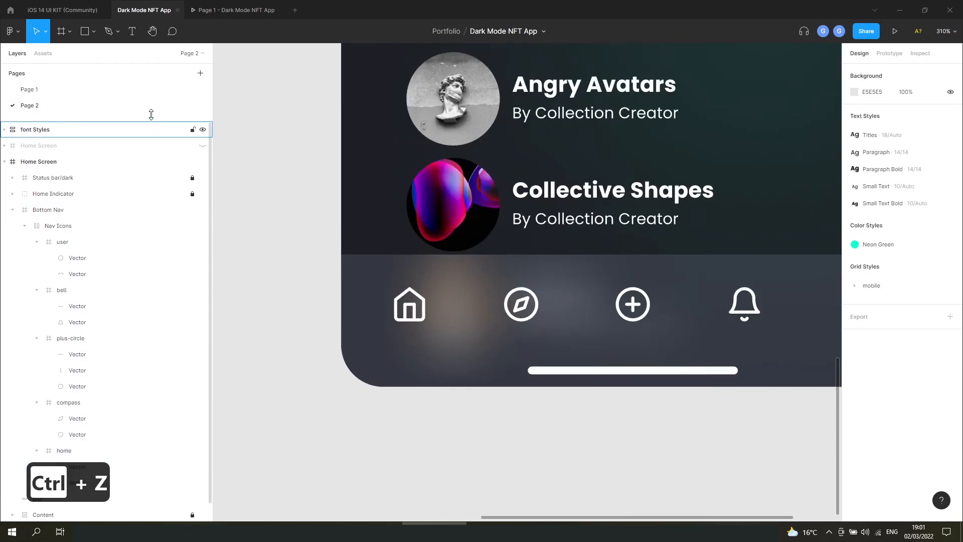
key("o")
left_click_drag(405, 409, 414, 417)
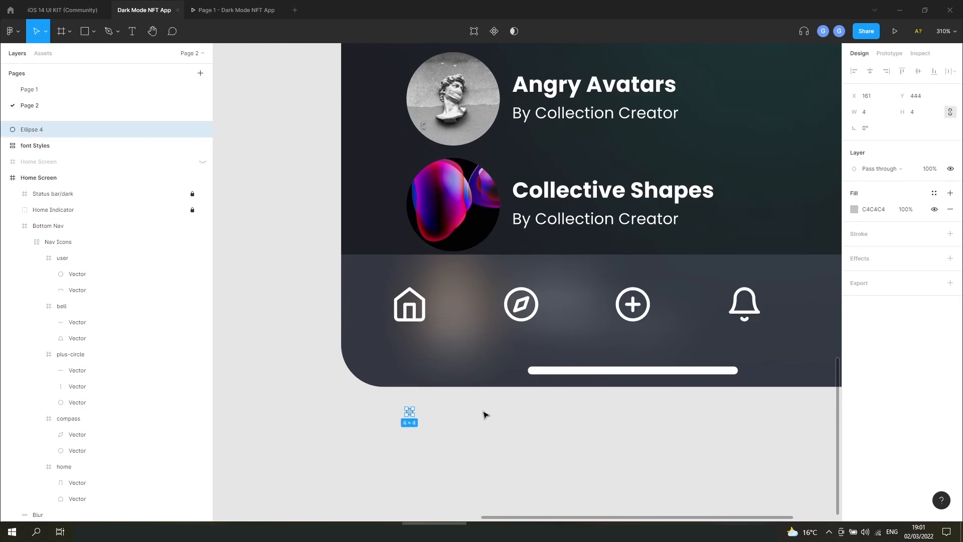
left_click(468, 431)
left_click(410, 412)
left_click(934, 193)
left_click(883, 255)
left_click(421, 420)
Try to move the green dot beneath the home icon, and undo its insertion into the icon auto layout.
left_click_drag(410, 412, 414, 341)
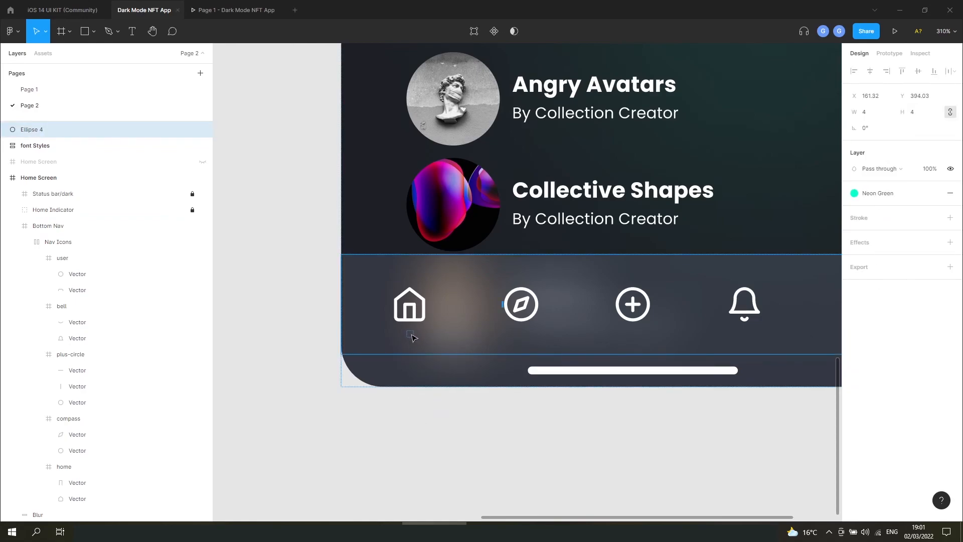
left_click_drag(413, 337, 412, 337)
key("Escape")
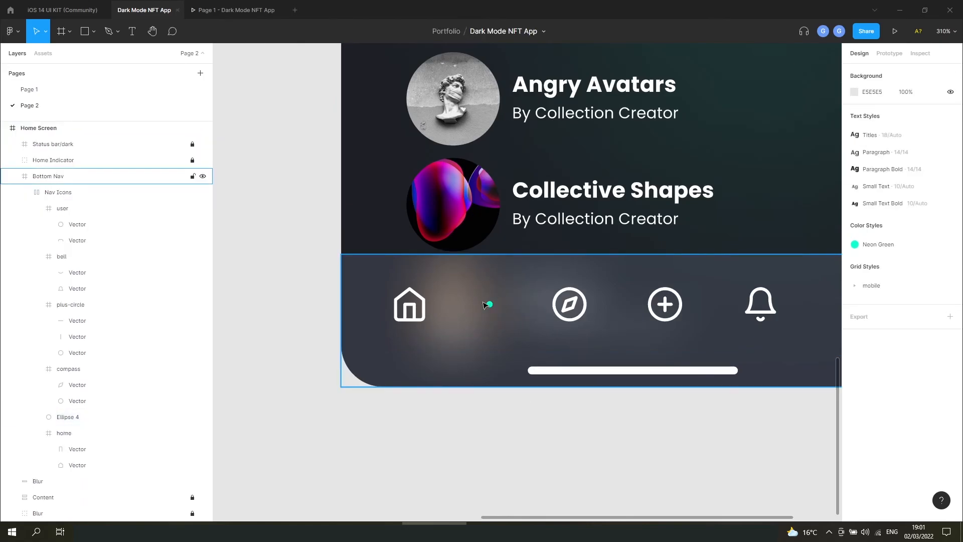
key("ctrl+z")
key("ctrl+z")
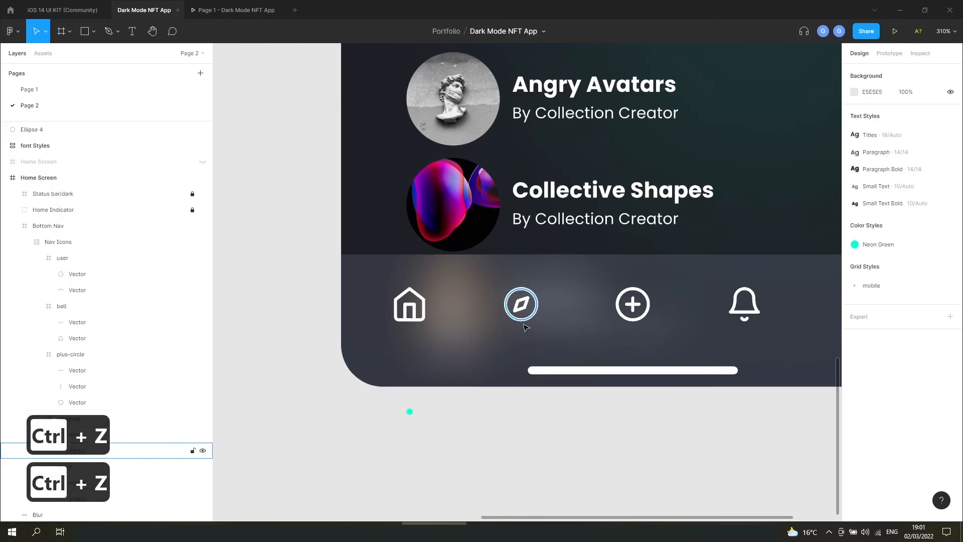
Place the green dot directly beneath the home icon and nest its layer in Bottom Nav, outside the Nav Icons auto layout.
key("space")
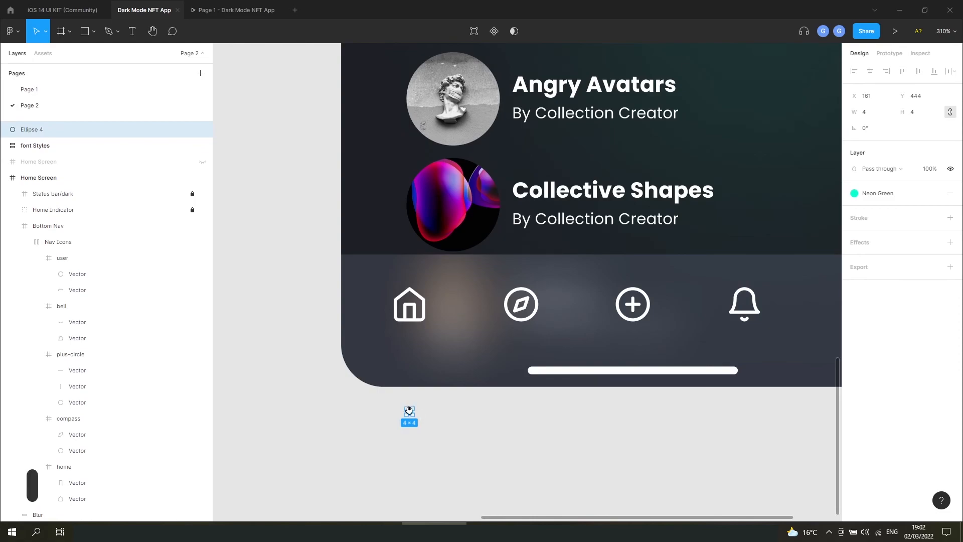
left_click_drag(409, 410, 409, 333)
key("space")
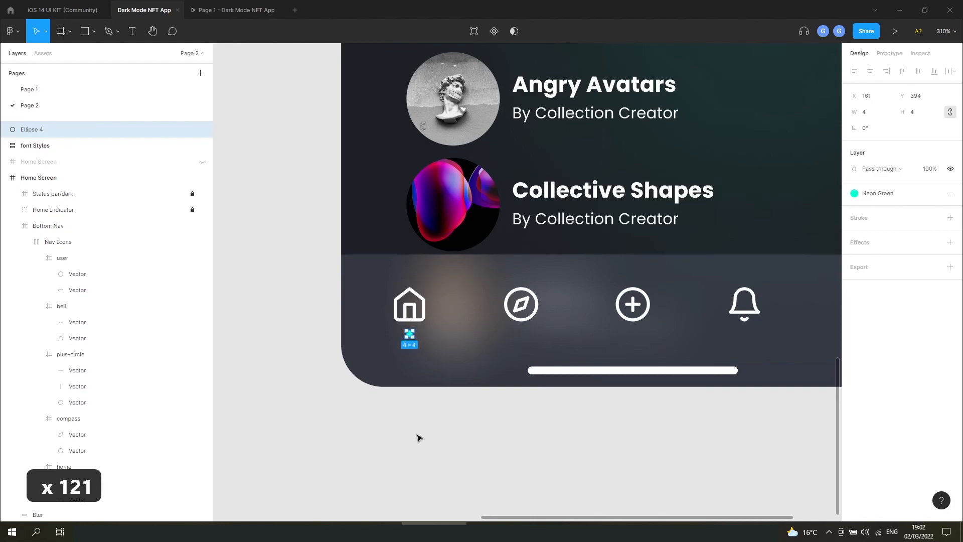
left_click(426, 442)
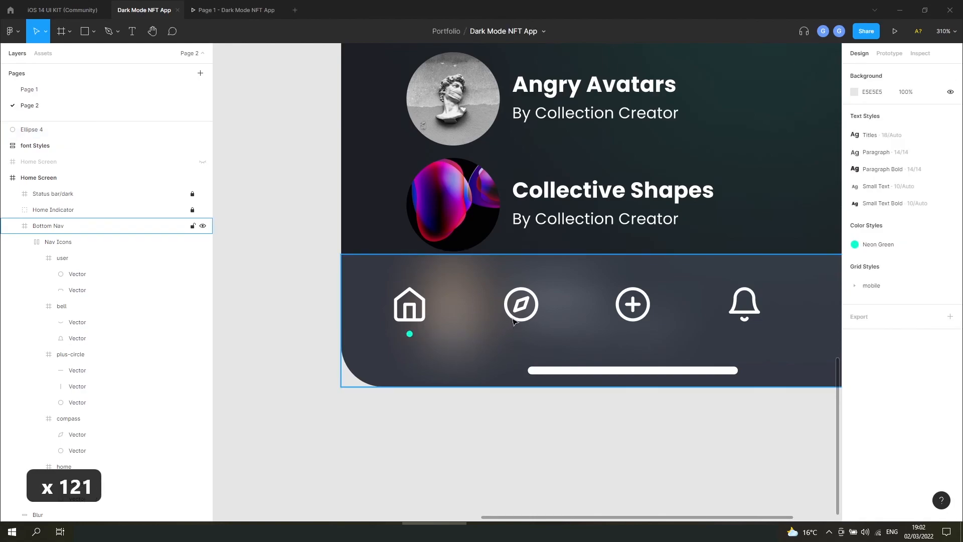
left_click(409, 334)
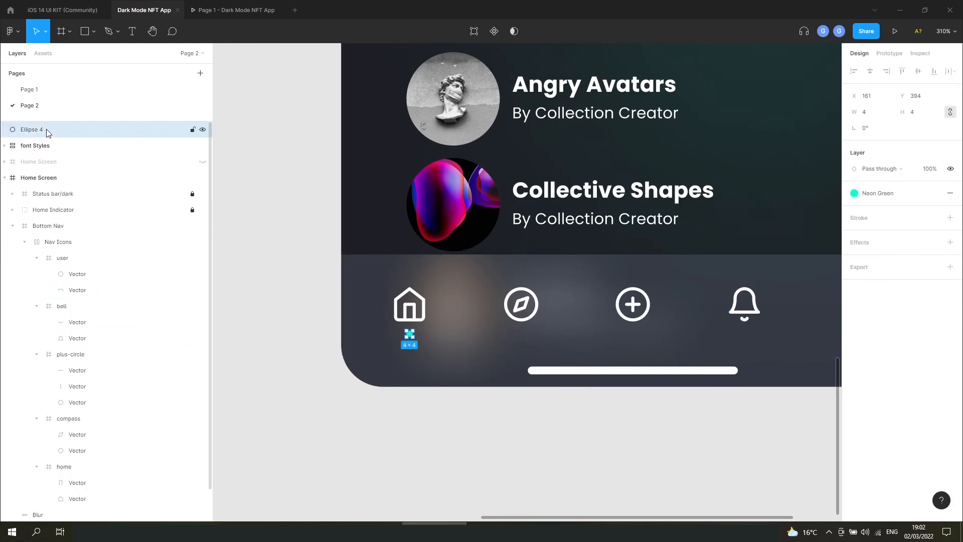
left_click_drag(78, 232, 79, 233)
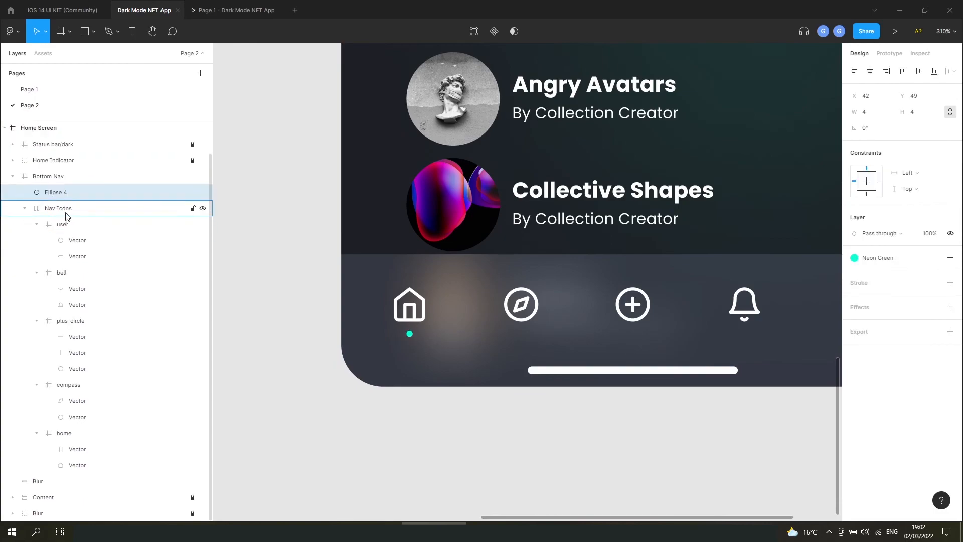
Try nesting the green dot inside the Nav Icons frame, and undo the move.
left_click_drag(73, 197, 84, 220)
scroll(507, 337, "down", 3)
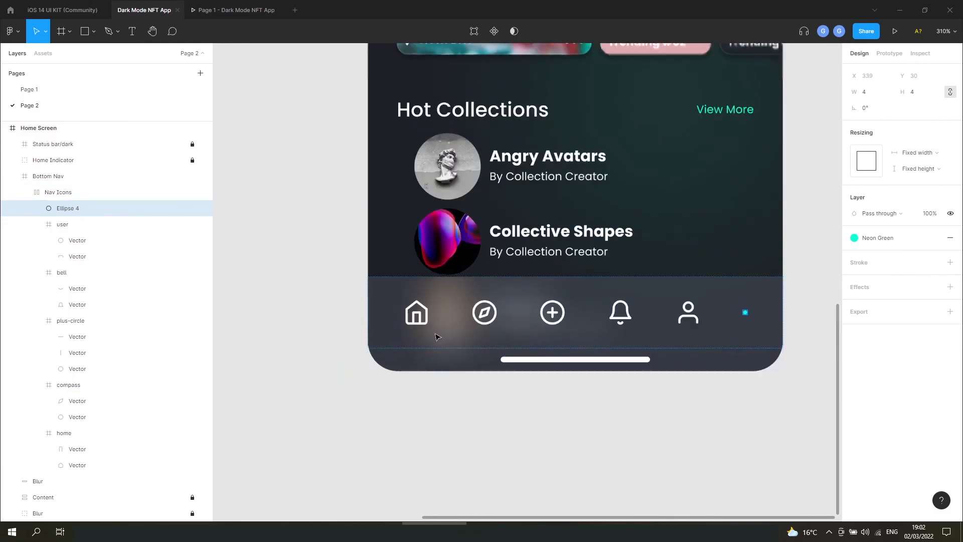
key("ctrl+z")
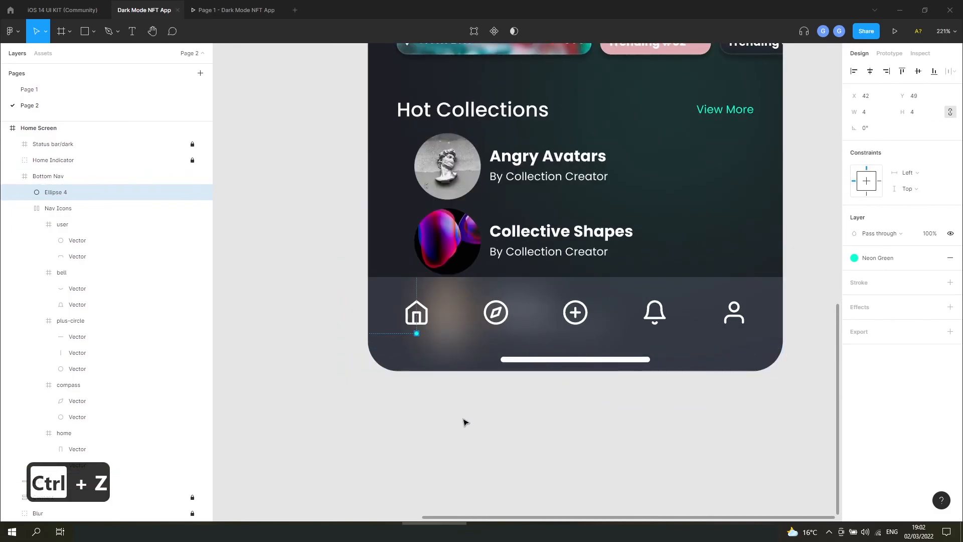
Collapse the Bottom Nav layer and lock it.
left_click(13, 177)
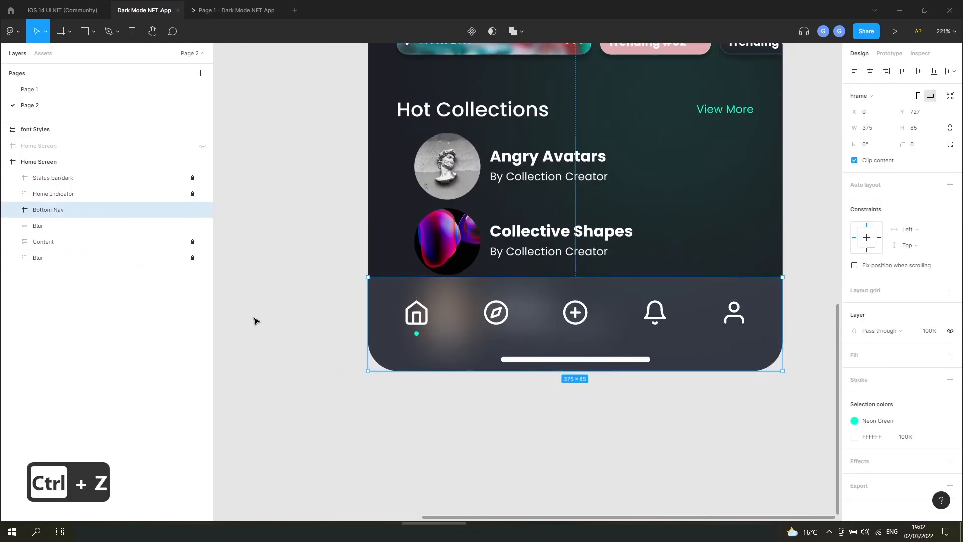
left_click(192, 210)
left_click(303, 325)
scroll(303, 324, "down", 5)
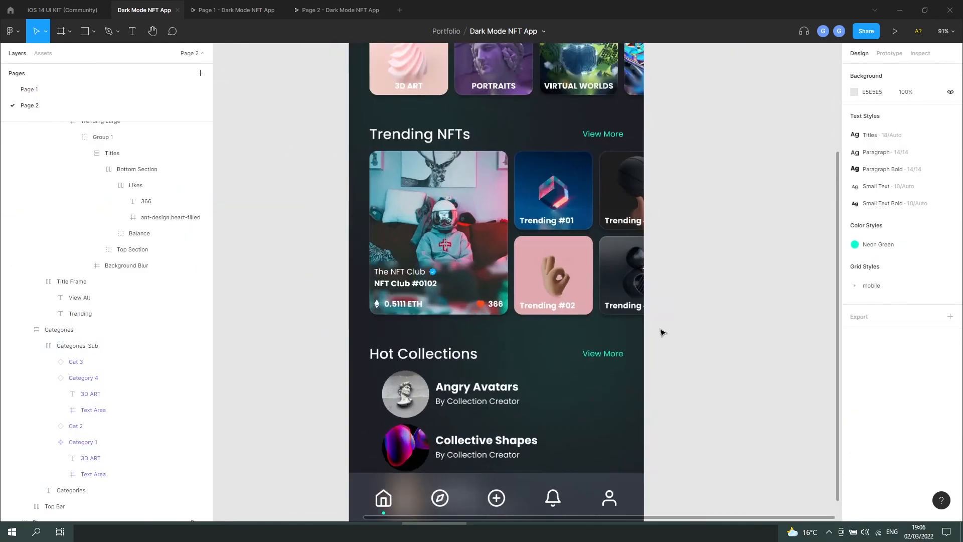
Set the Categories section's auto layout padding to 0 on all four sides.
scroll(661, 334, "up", 3)
scroll(647, 301, "up", 5)
scroll(529, 323, "down", 3)
scroll(529, 323, "up", 1)
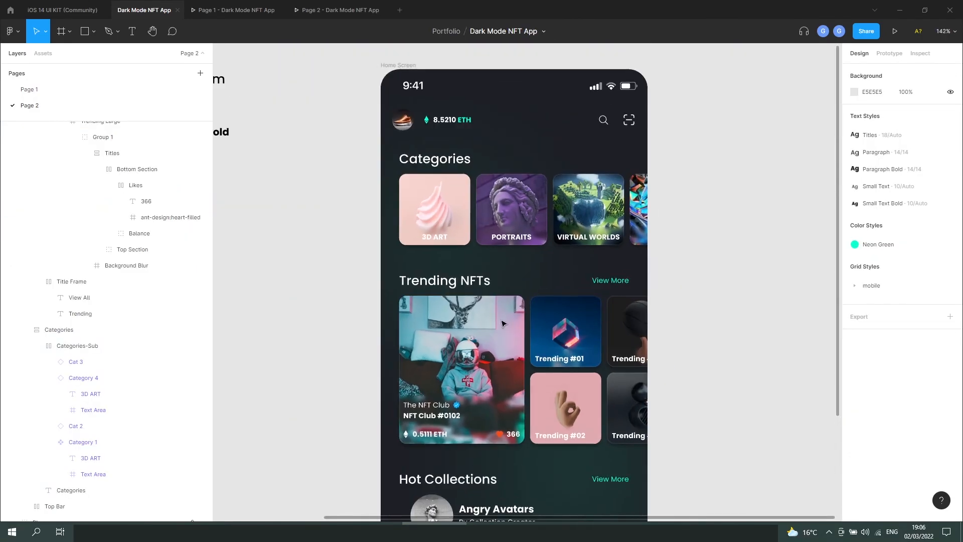
left_click(397, 179)
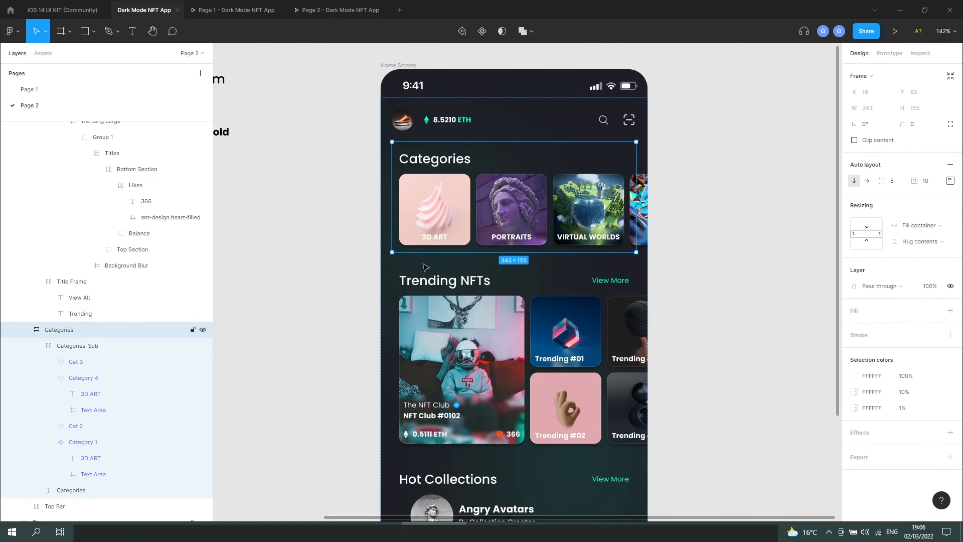
left_click(950, 180)
left_click(890, 228)
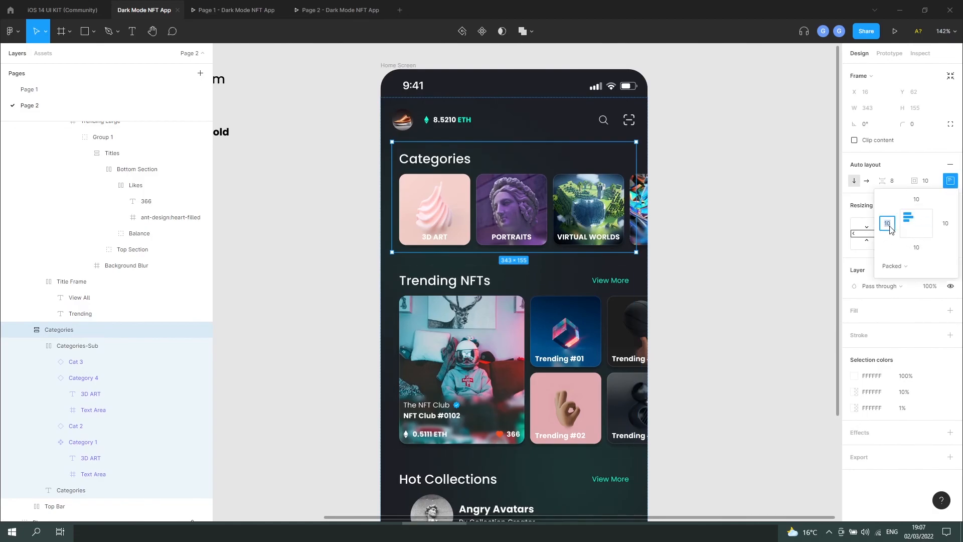
type("0")
left_click(924, 201)
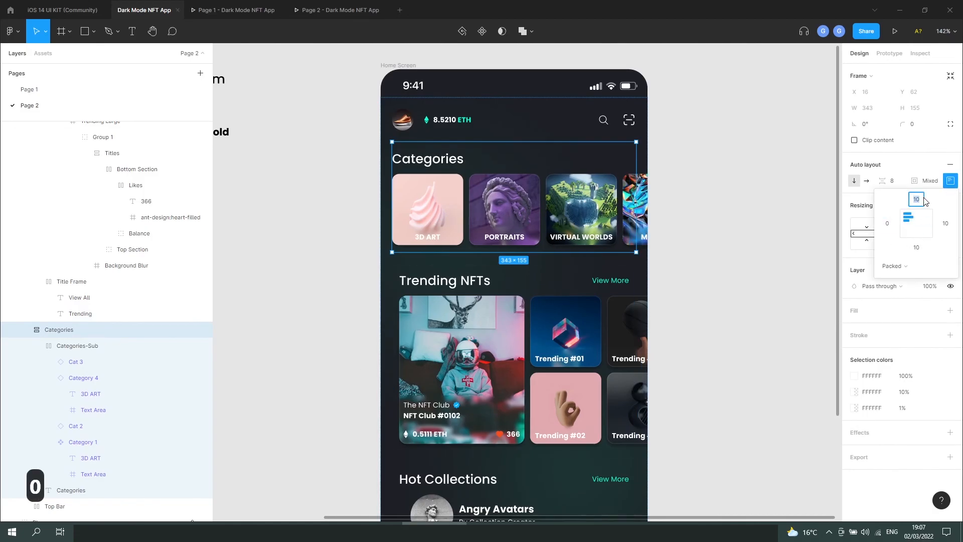
type("0")
left_click(949, 224)
type("0")
left_click(917, 248)
type("0")
Set the Trending NFTs section's auto layout padding to 0.
left_click(928, 184)
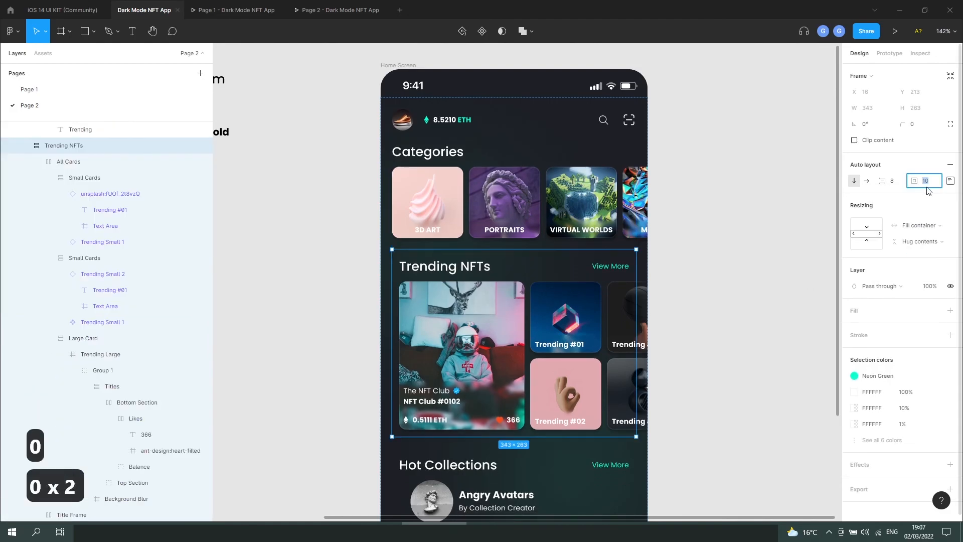
type("0")
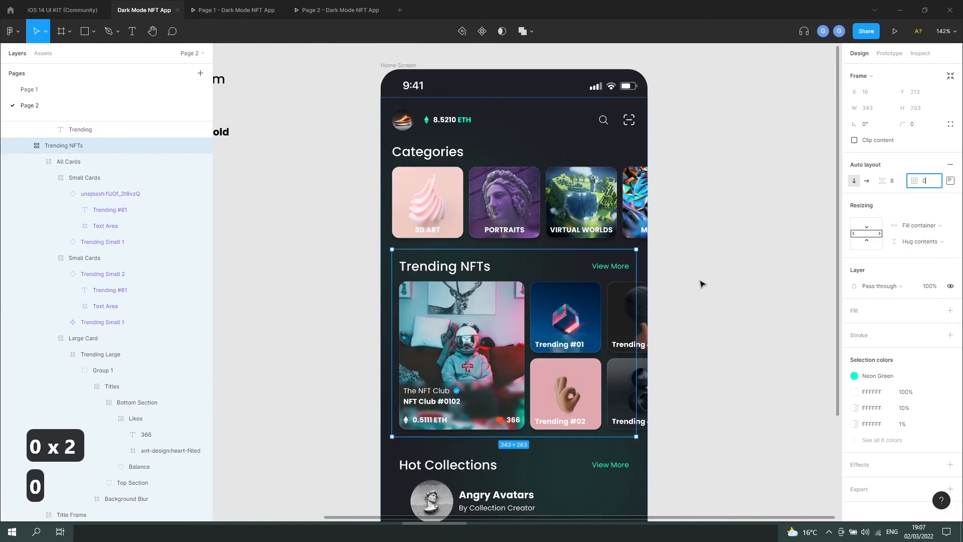
left_click(702, 284)
Set the Hot Collections section's auto layout padding to 0 on all sides.
scroll(566, 389, "down", 1)
double_click(504, 457)
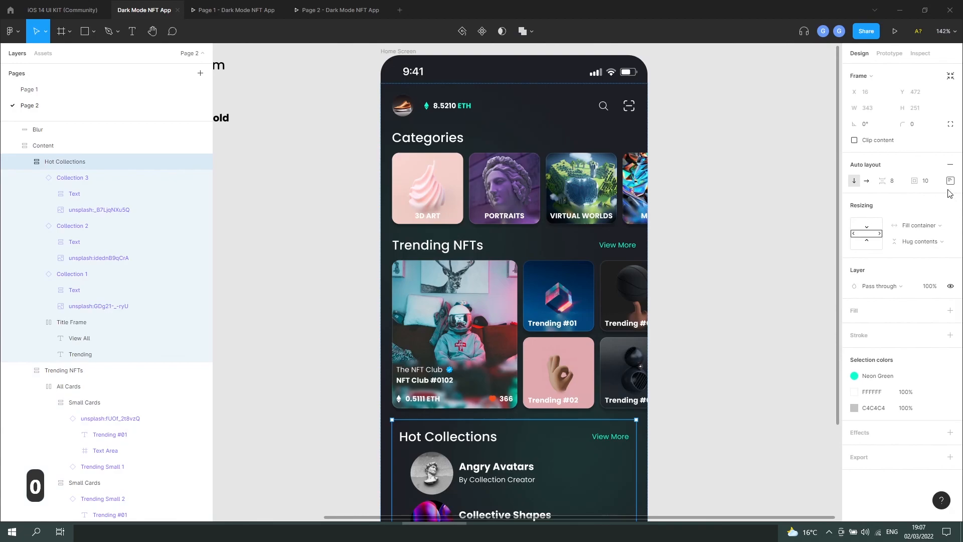
left_click(757, 264)
scroll(757, 264, "down", 1)
scroll(756, 264, "down", 5)
scroll(748, 282, "up", 1)
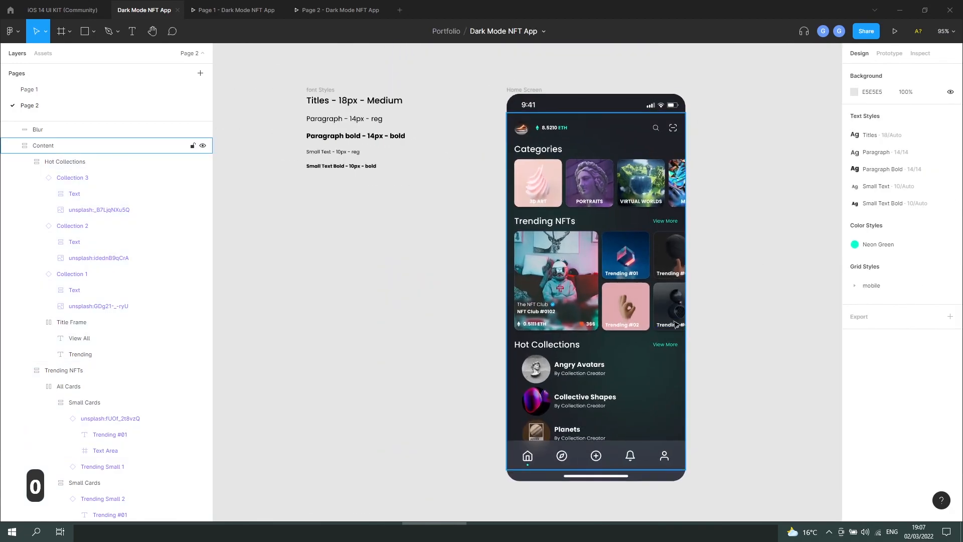
scroll(662, 324, "up", 1)
left_click(632, 141)
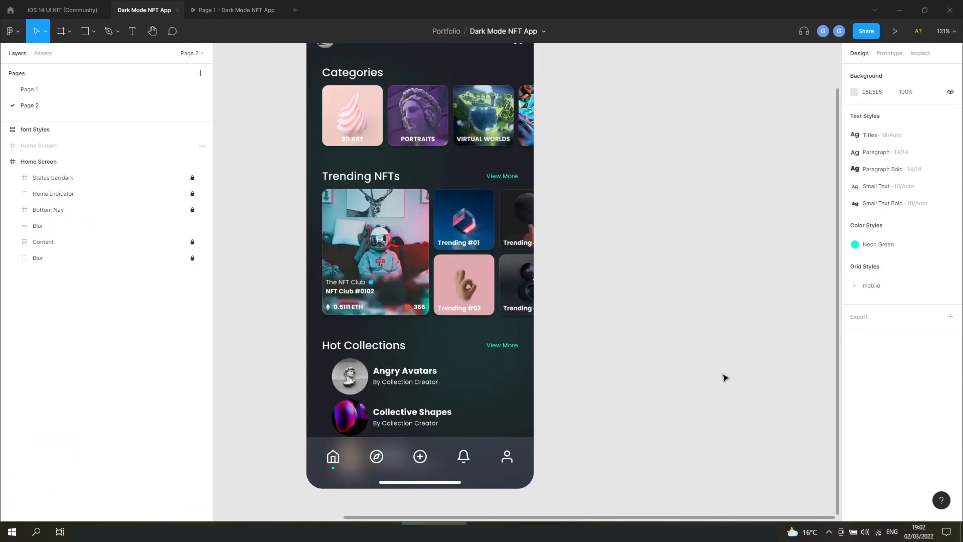
Review the home screen design and try out its scrolling in the Page 1 prototype preview, returning to the design file.
scroll(566, 361, "down", 1)
scroll(522, 357, "up", 1)
left_click(536, 429)
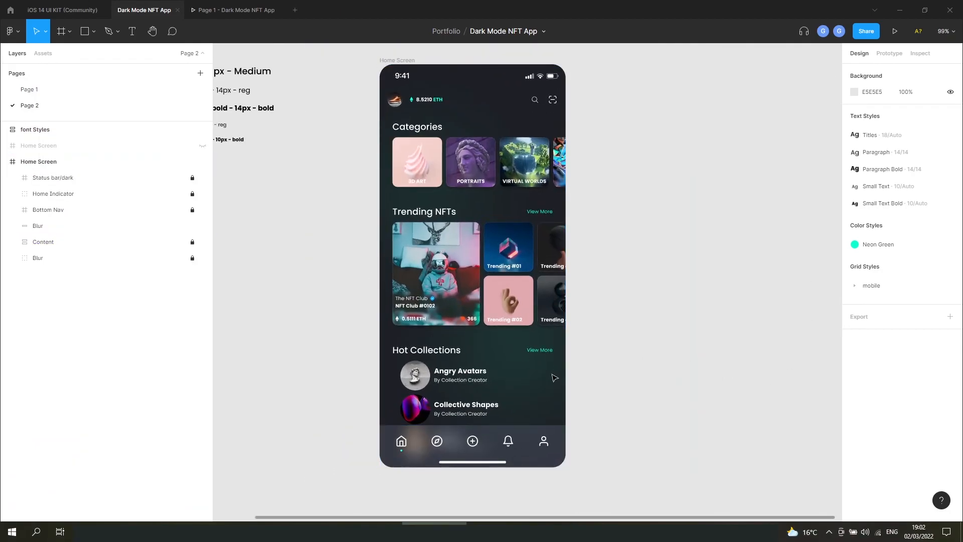
scroll(553, 379, "up", 1)
scroll(502, 432, "up", 2)
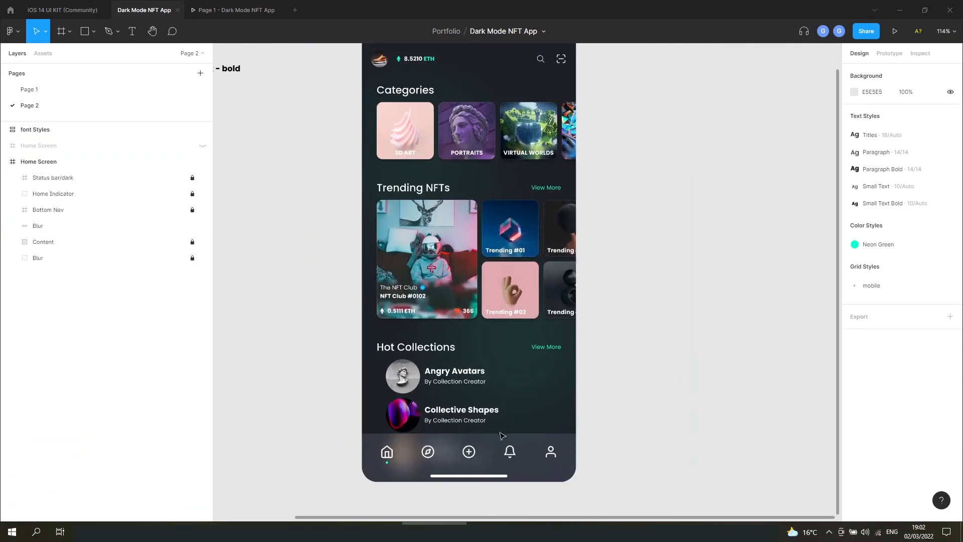
scroll(546, 261, "up", 3)
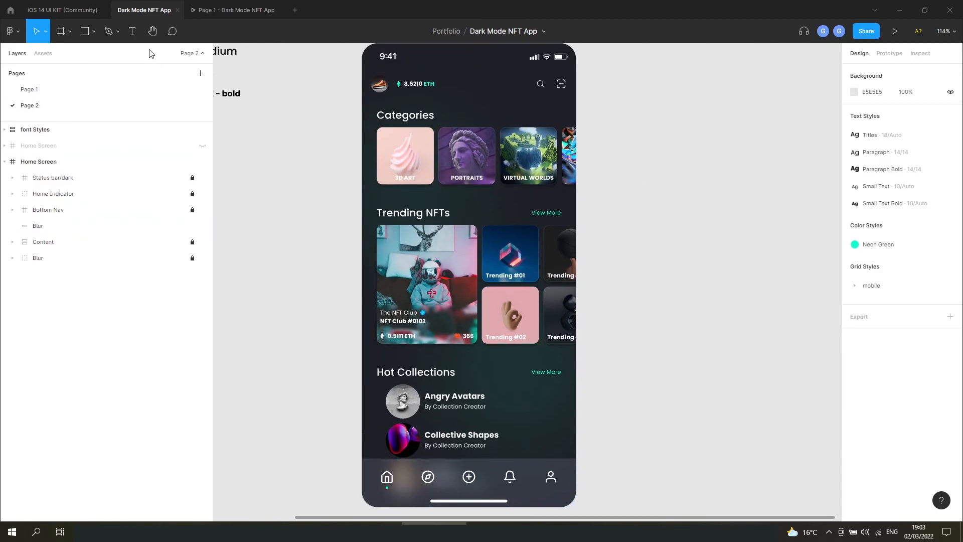
left_click(211, 10)
left_click_drag(512, 168, 533, 334)
scroll(533, 334, "down", 3)
scroll(532, 334, "up", 3)
left_click(144, 17)
Open the prototype settings for the Home Screen frame, and clear the selection.
scroll(647, 273, "down", 2)
left_click(439, 86)
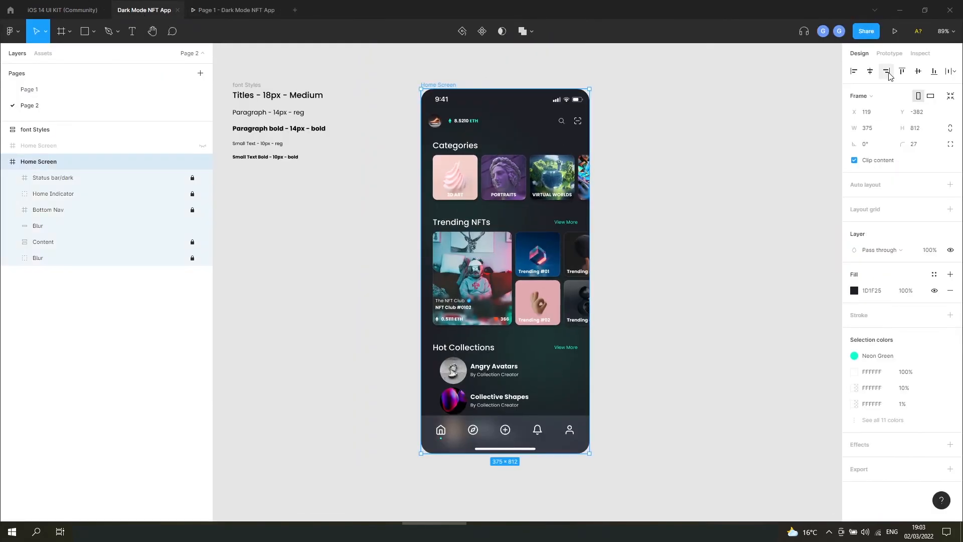
left_click(890, 53)
scroll(422, 218, "up", 3)
scroll(599, 234, "up", 3)
key("Escape")
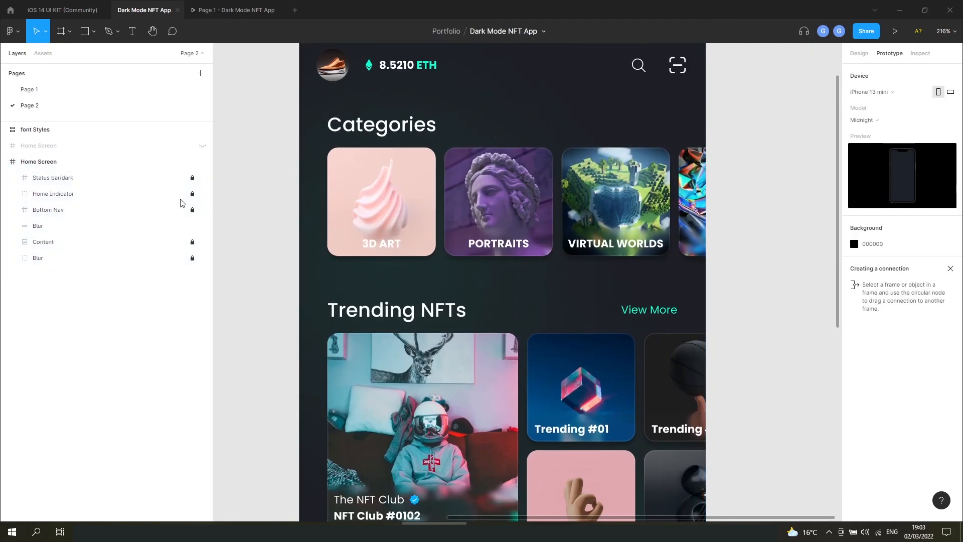
Unlock the Content layer and set the Categories-Sub row's overflow scrolling to Horizontal scrolling.
left_click(193, 243)
left_click(477, 212)
double_click(479, 212)
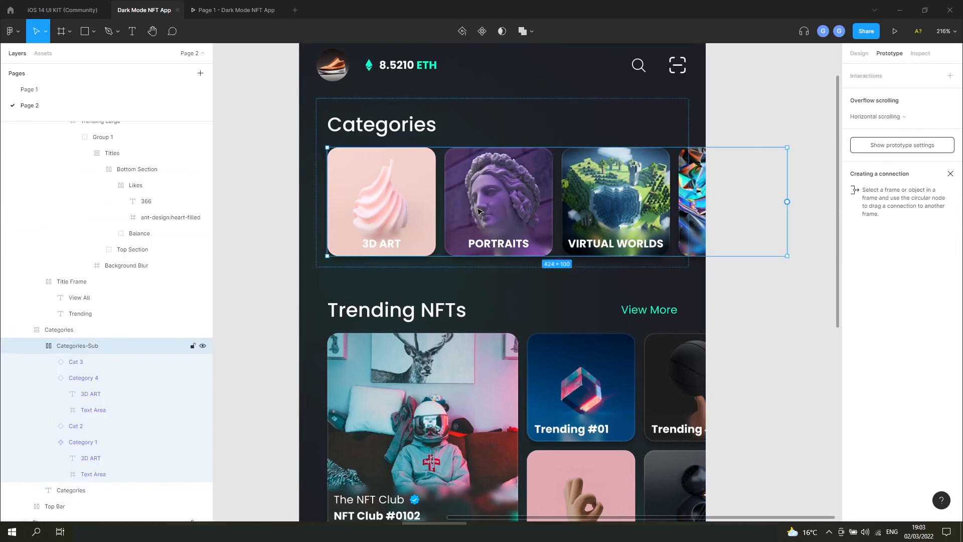
left_click(537, 117)
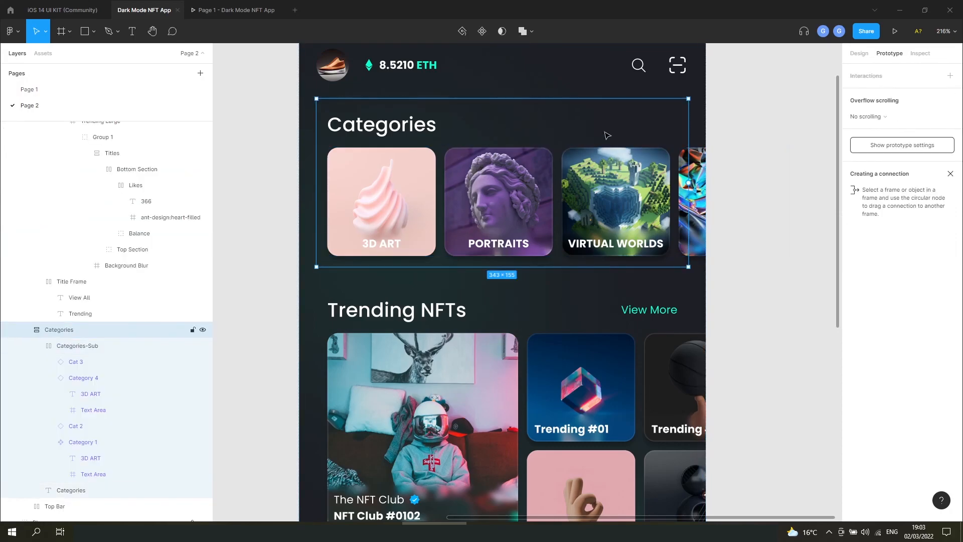
double_click(496, 213)
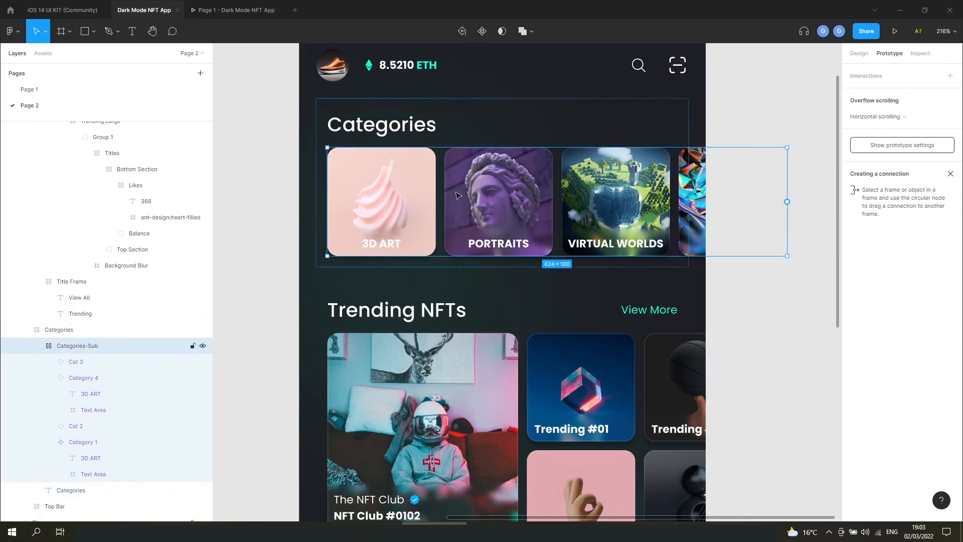
left_click(879, 122)
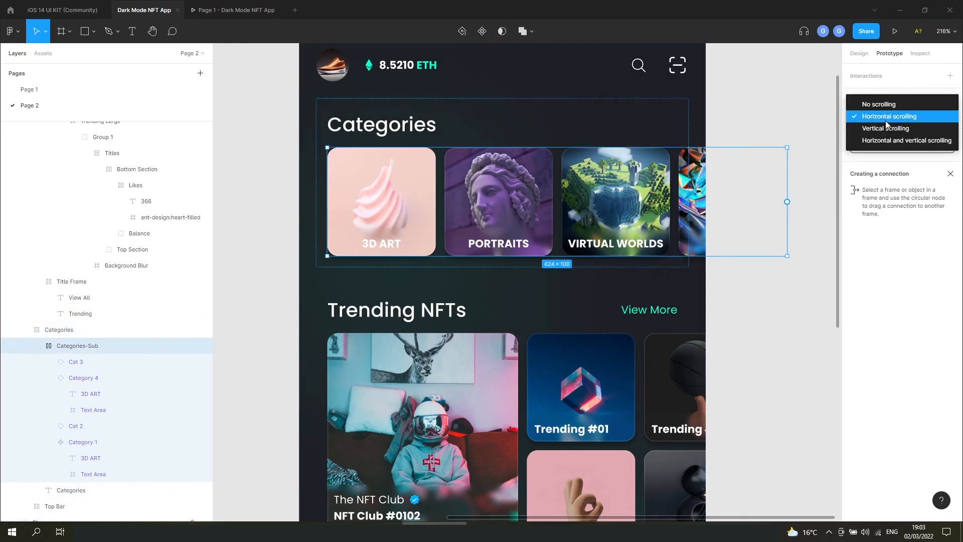
left_click(886, 122)
Set the overflow scrolling of the All Cards row under Trending NFTs to Horizontal scrolling.
scroll(735, 142, "down", 2)
left_click(503, 282)
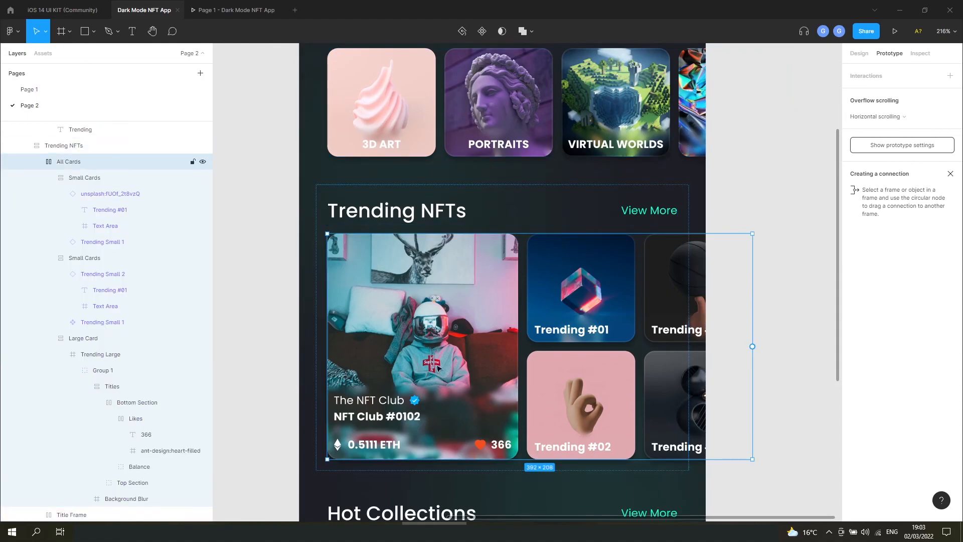
left_click(891, 118)
left_click(898, 119)
left_click(772, 179)
Set the overflow scrolling of the whole Content frame to Vertical scrolling.
scroll(772, 178, "down", 3)
scroll(772, 181, "down", 5)
scroll(779, 241, "up", 1)
scroll(779, 261, "up", 2)
left_click(579, 306)
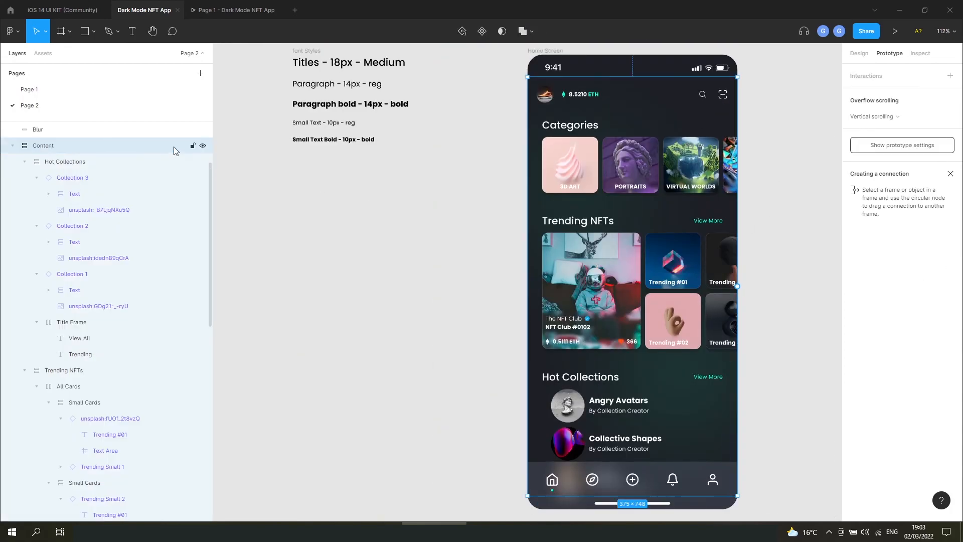
left_click(869, 118)
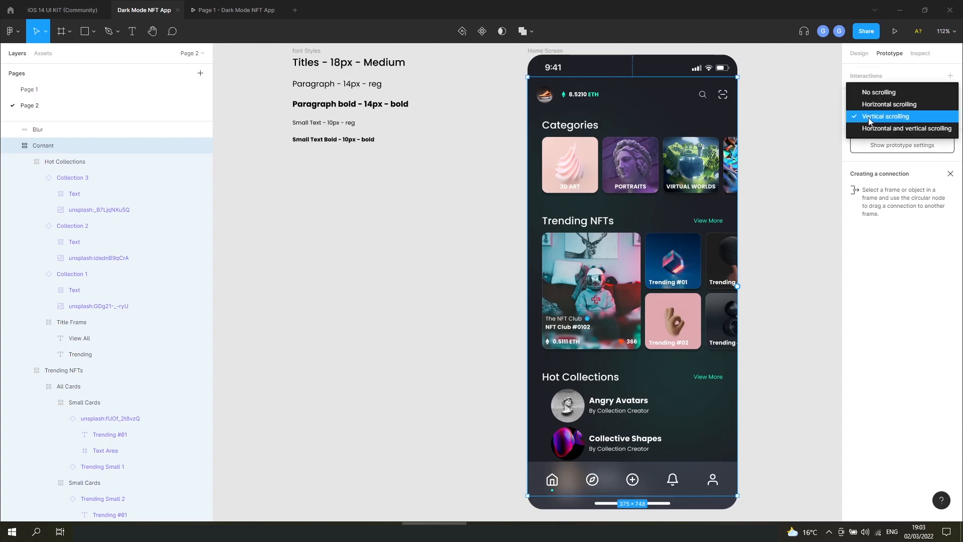
left_click(877, 116)
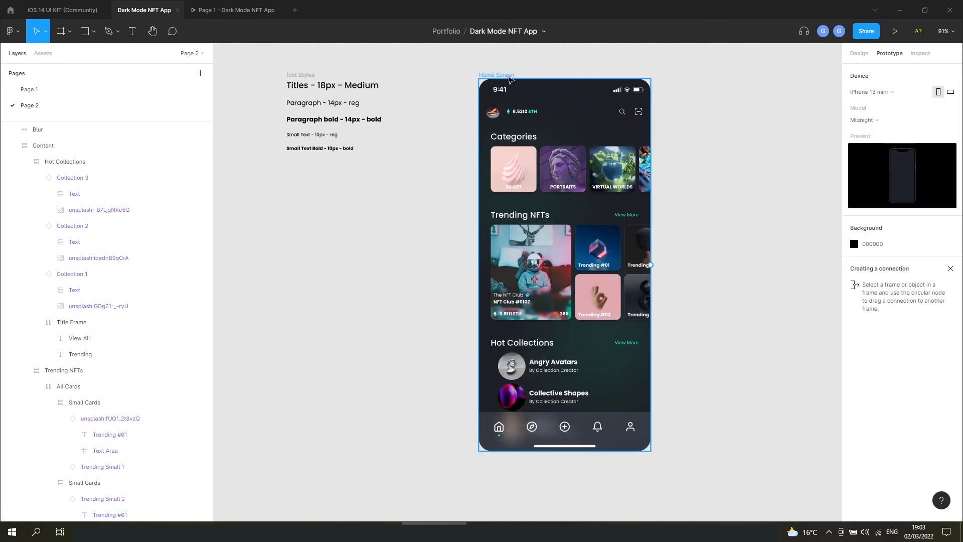
Run the Page 2 prototype and test horizontal scrolling of the Categories and Trending NFTs rows and vertical scrolling of the content.
left_click(895, 31)
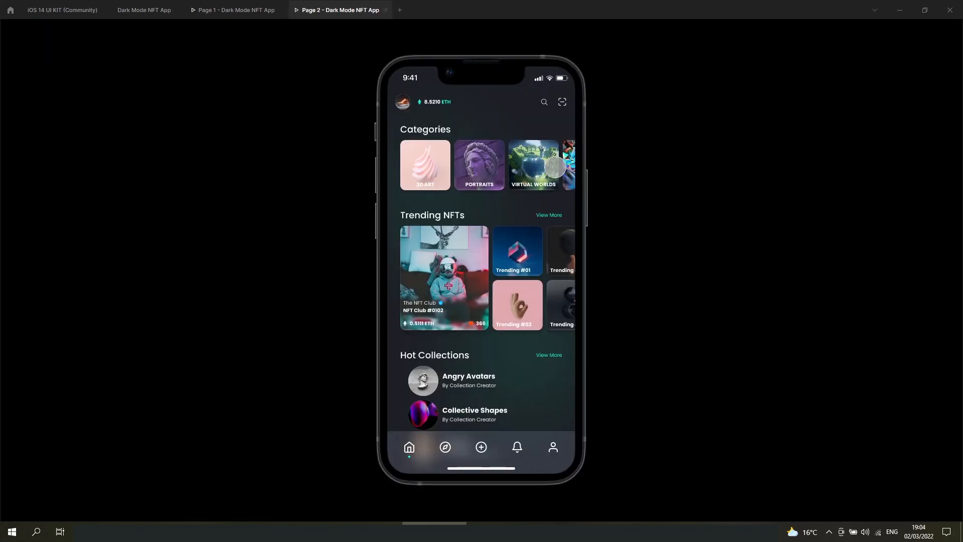
left_click_drag(559, 168, 395, 176)
left_click_drag(550, 253, 432, 259)
left_click_drag(544, 264, 538, 297)
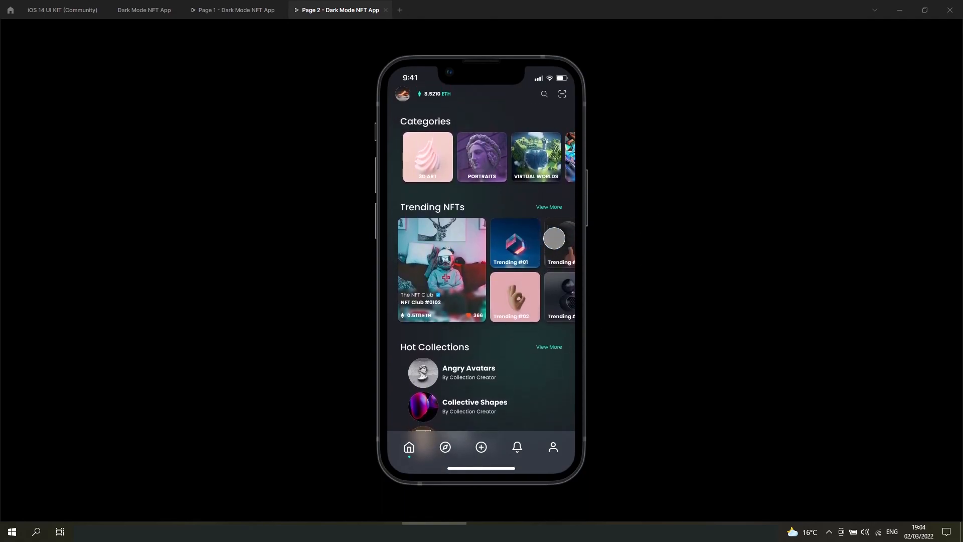